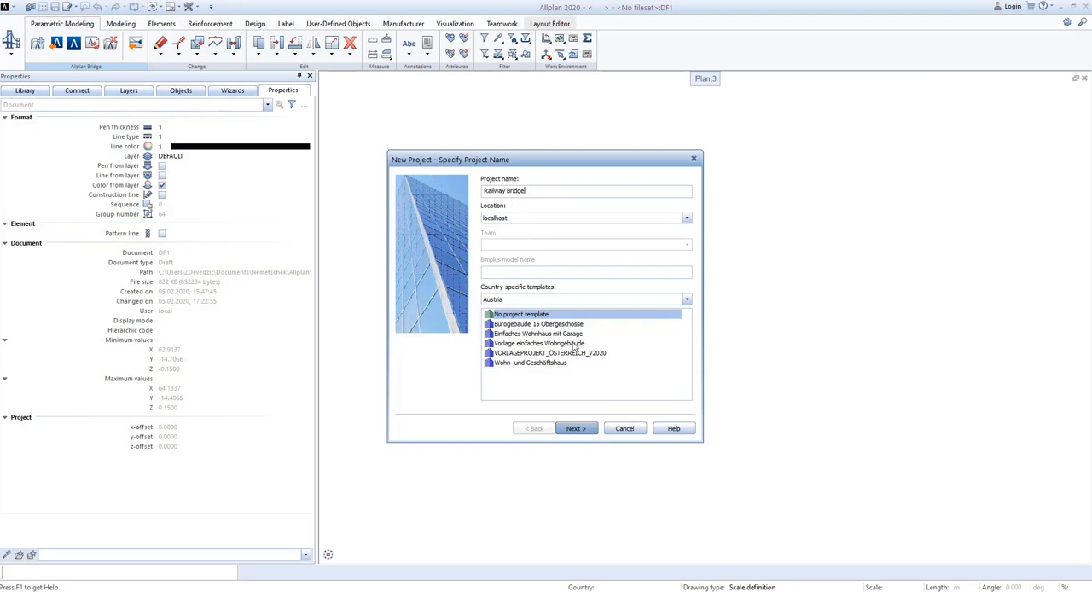
Finish creating the Railway Bridge project without a template, using the Austria settings, and dismiss the Allplan Bridge startup window.
{"action": "left_click", "coordinate": [584, 430]}
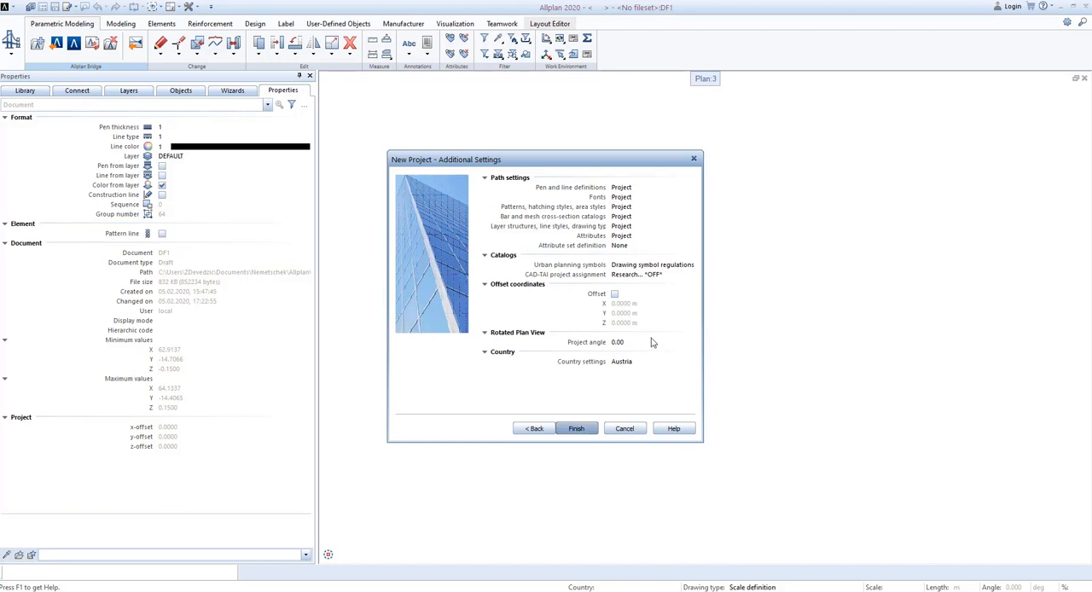
{"action": "left_click", "coordinate": [578, 429]}
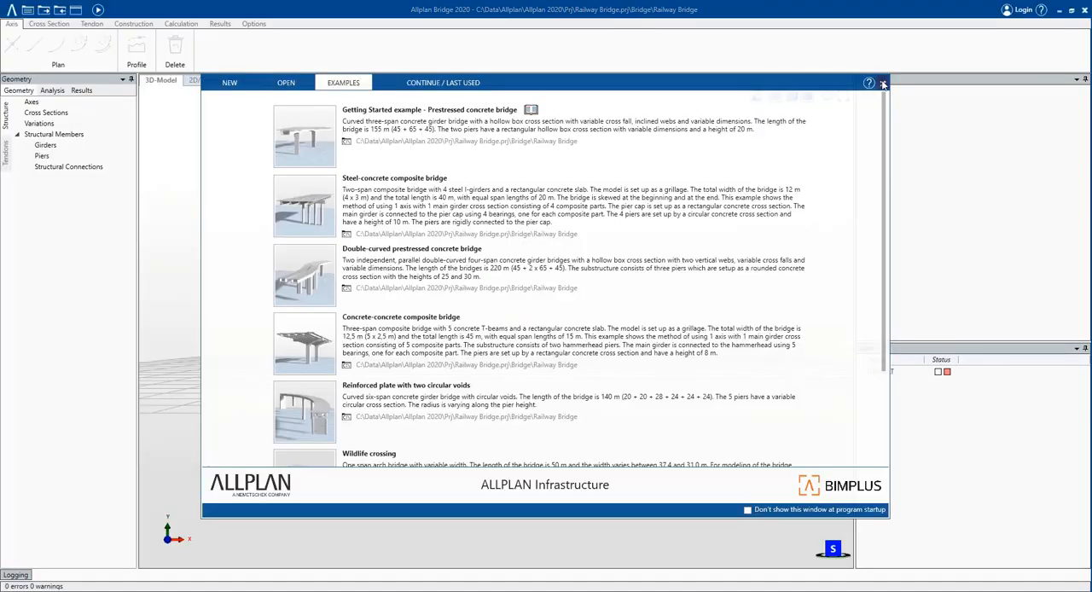
{"action": "left_click", "coordinate": [882, 83]}
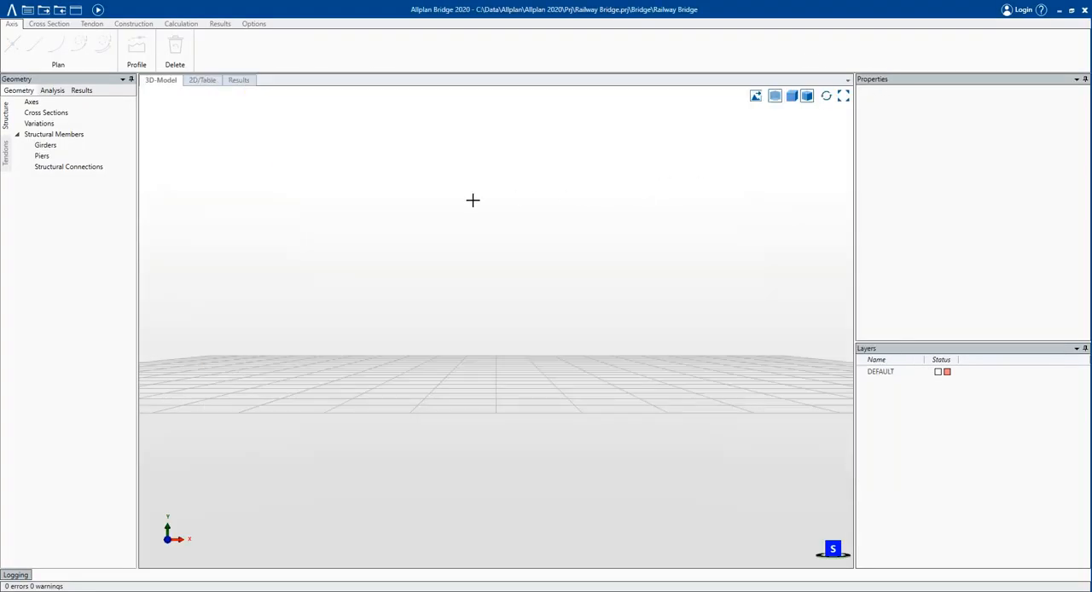
Log in to Bimplus from Allplan Bridge with the saved account data.
{"action": "left_click", "coordinate": [92, 106]}
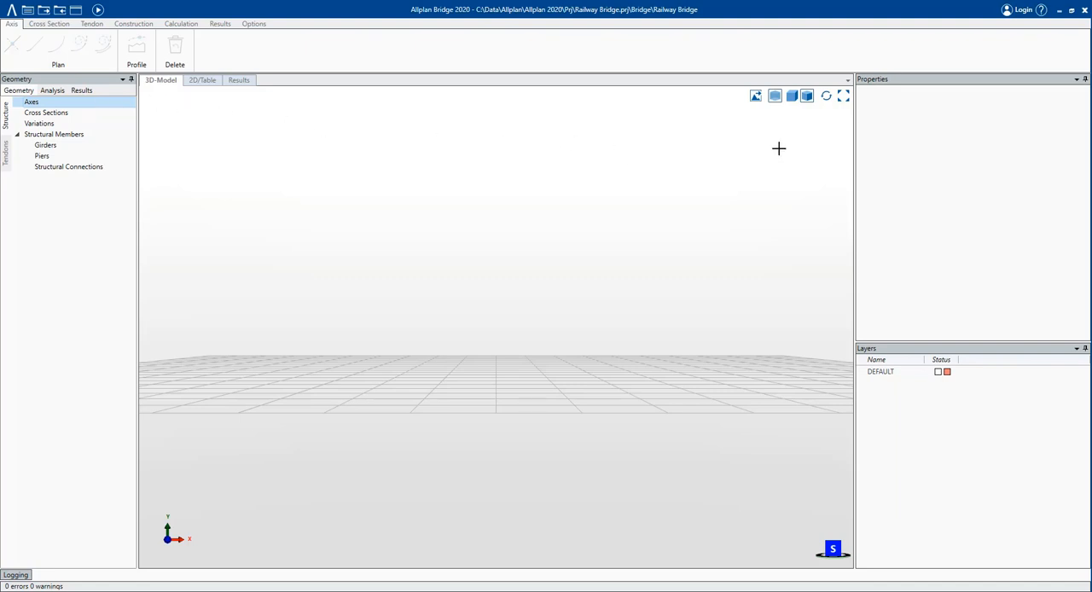
{"action": "left_click", "coordinate": [1022, 11]}
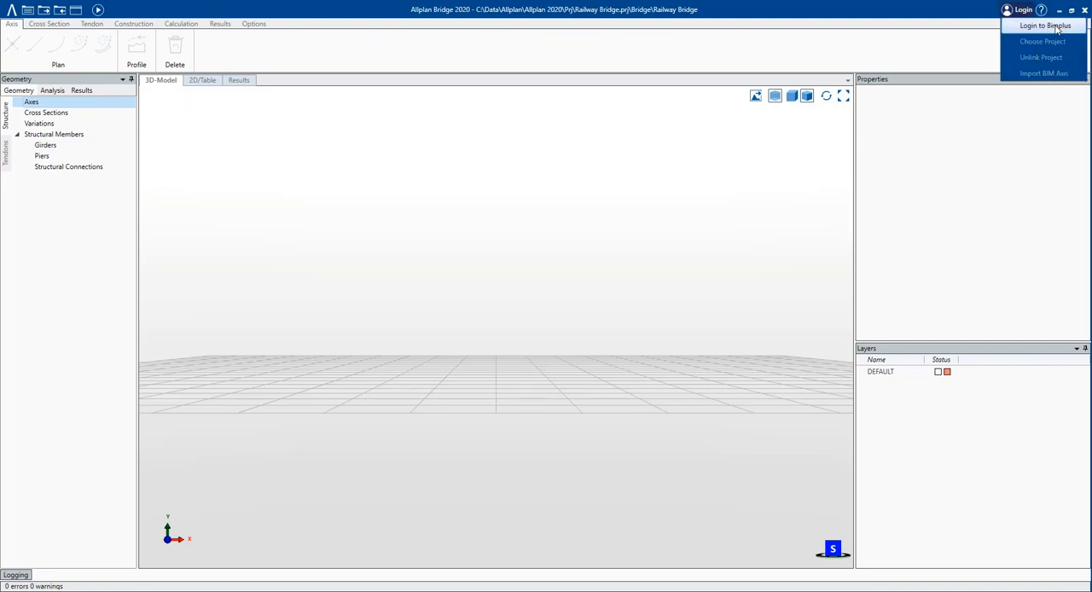
{"action": "left_click", "coordinate": [1057, 26]}
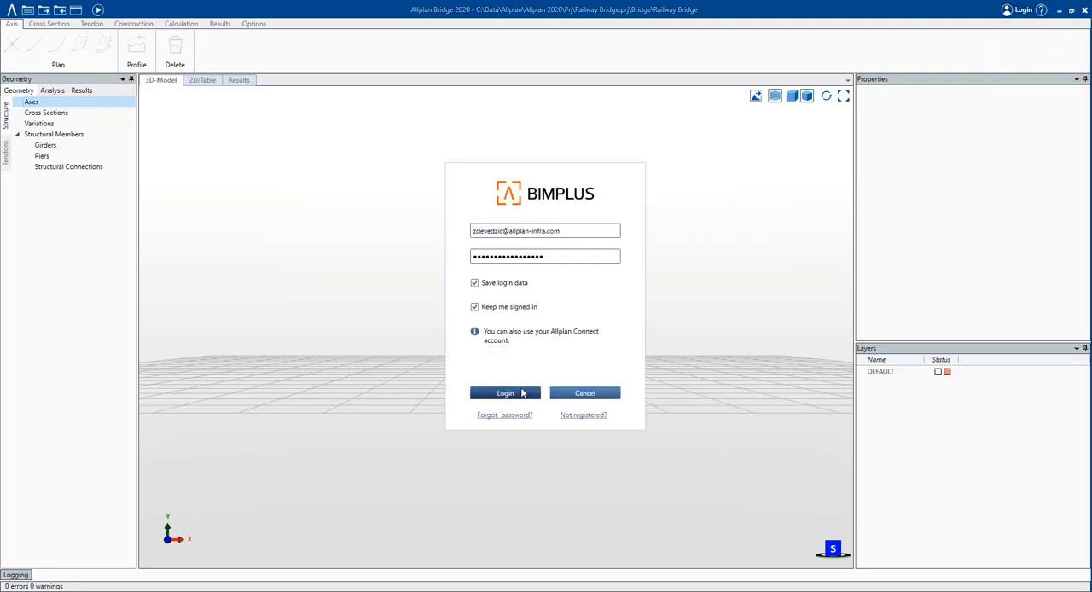
{"action": "left_click", "coordinate": [505, 393]}
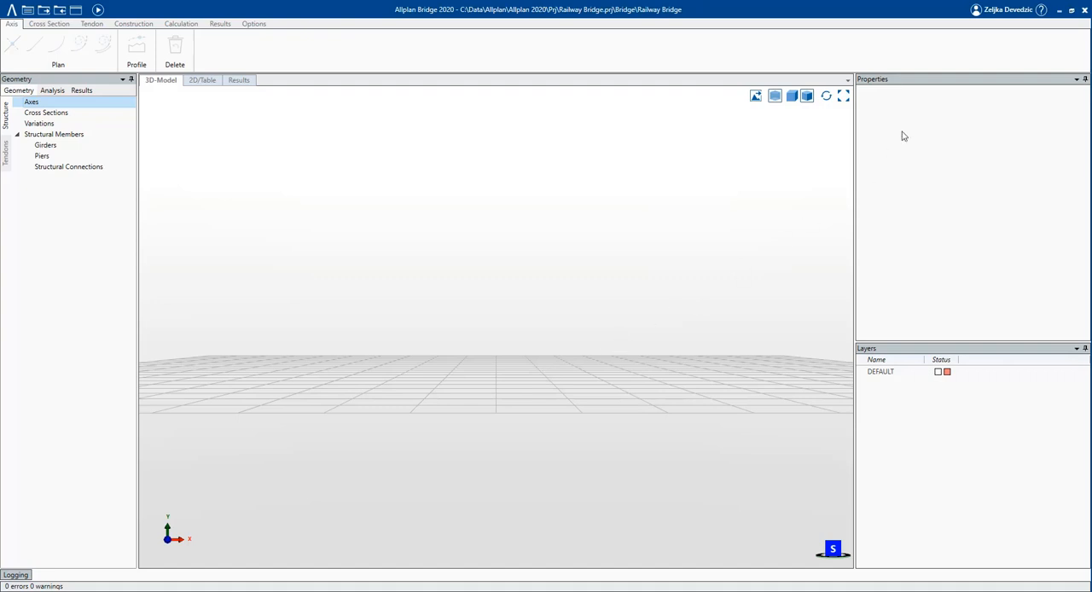
Link the bridge model to the Bimplus project "Import Bridge Axis".
{"action": "left_click", "coordinate": [1014, 17]}
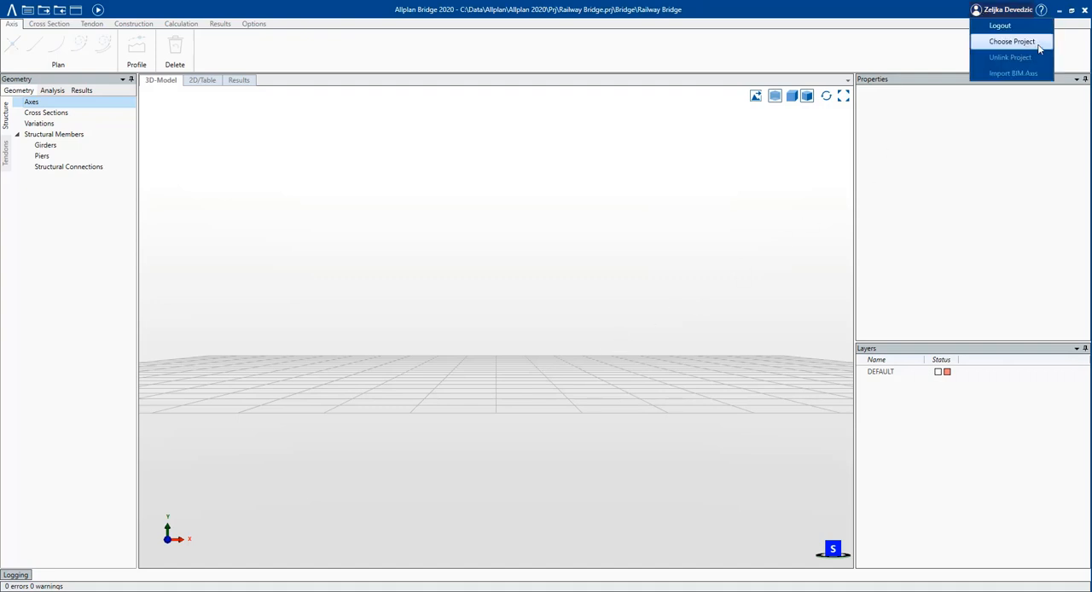
{"action": "left_click", "coordinate": [1012, 42]}
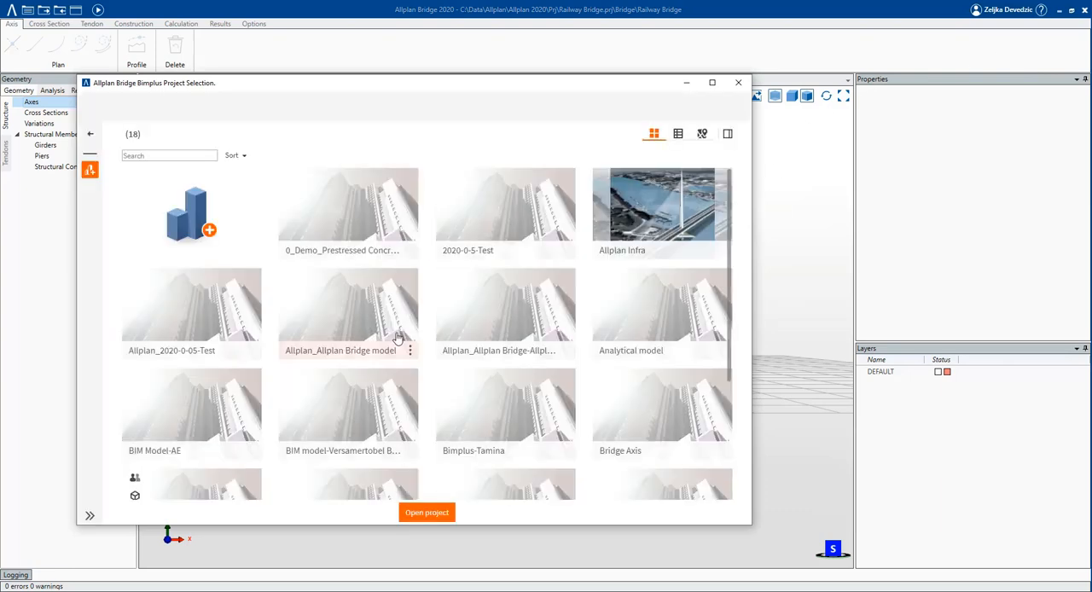
{"action": "scroll", "coordinate": [229, 429], "scroll_direction": "down", "scroll_amount": 5}
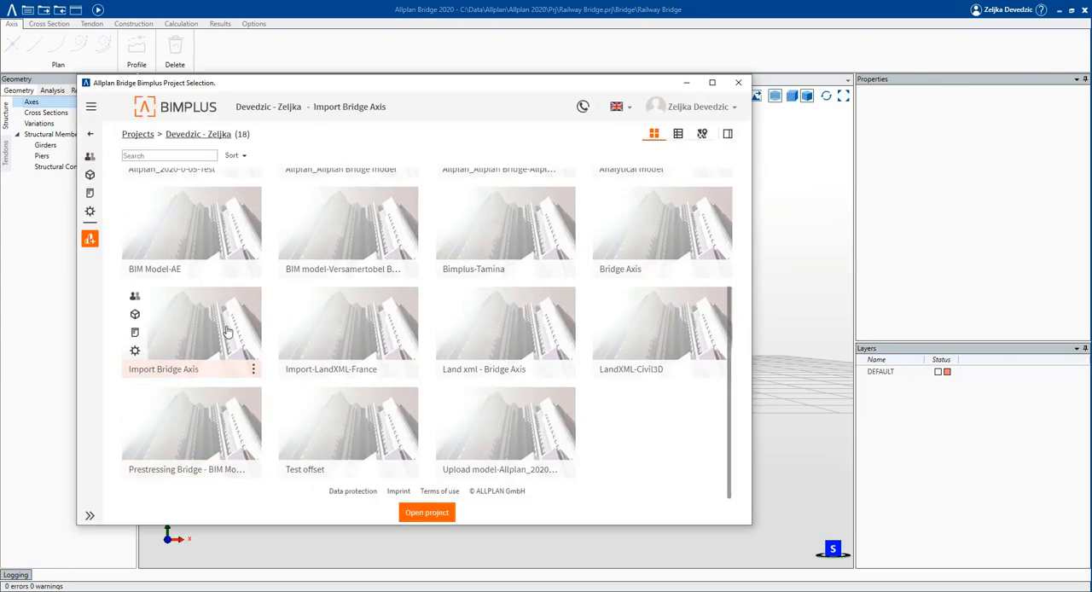
{"action": "double_click", "coordinate": [226, 331]}
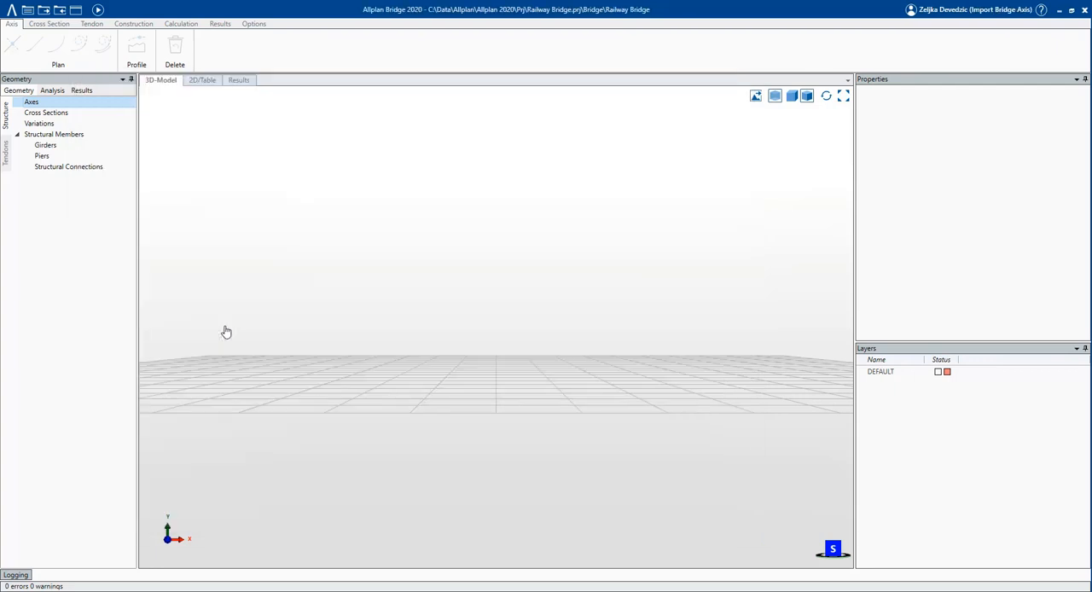
Import Axis_1 of the Bridge Axis model from the linked Bimplus project.
{"action": "left_click", "coordinate": [1008, 18]}
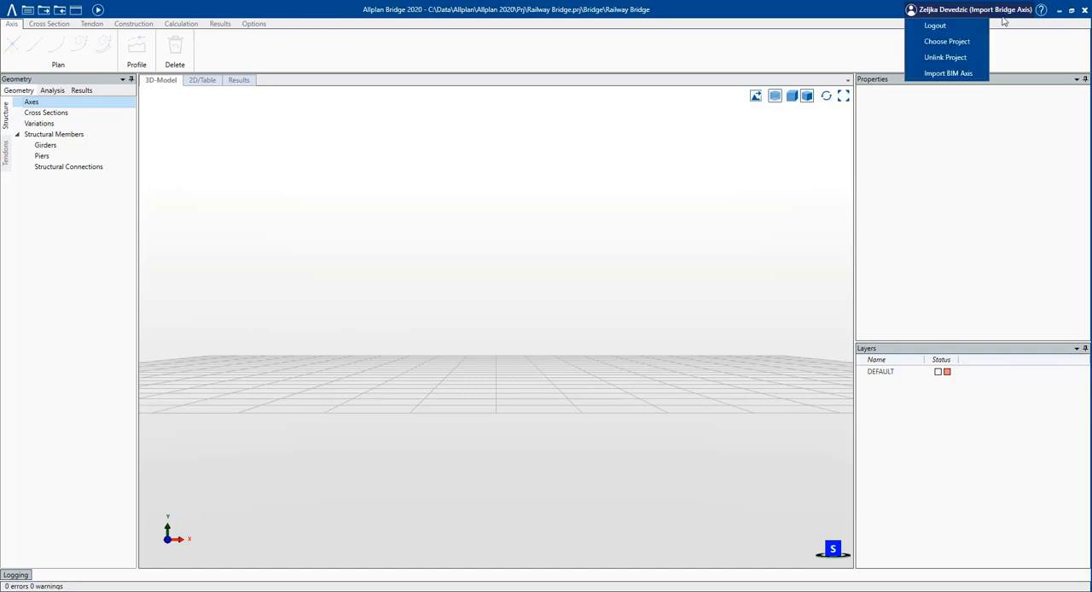
{"action": "left_click", "coordinate": [970, 78]}
{"action": "left_click", "coordinate": [603, 316]}
{"action": "left_click", "coordinate": [603, 314]}
{"action": "left_click", "coordinate": [608, 331]}
{"action": "left_click", "coordinate": [607, 331]}
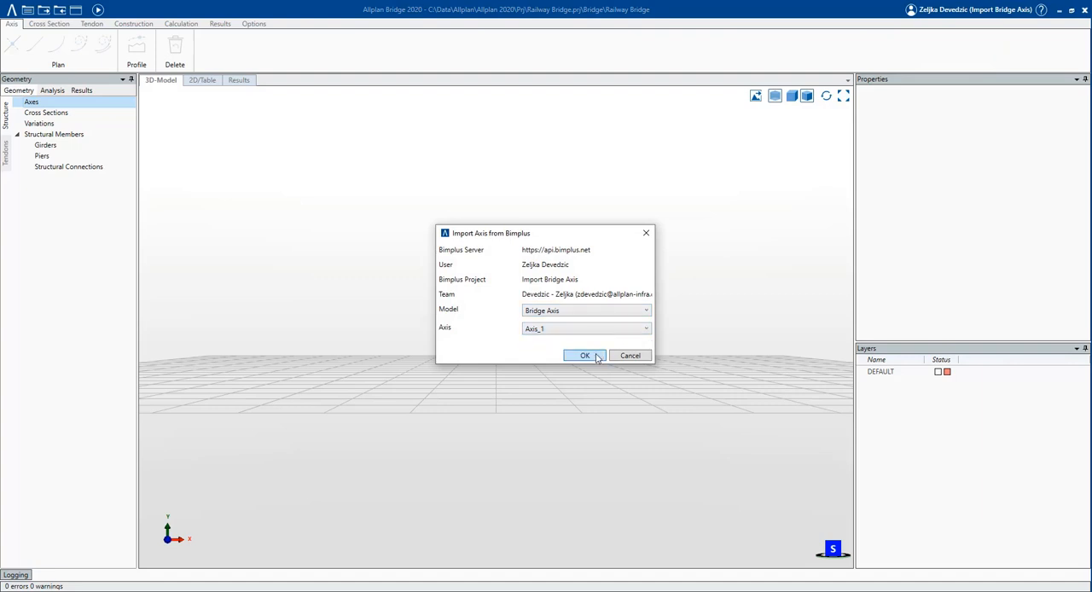
{"action": "left_click", "coordinate": [585, 356]}
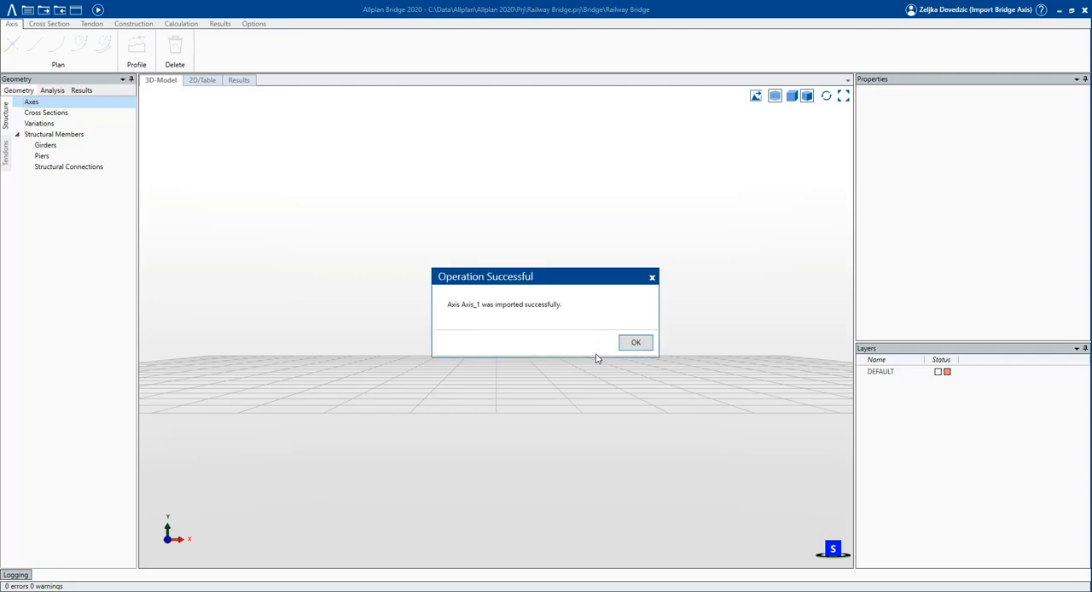
{"action": "left_click", "coordinate": [631, 345]}
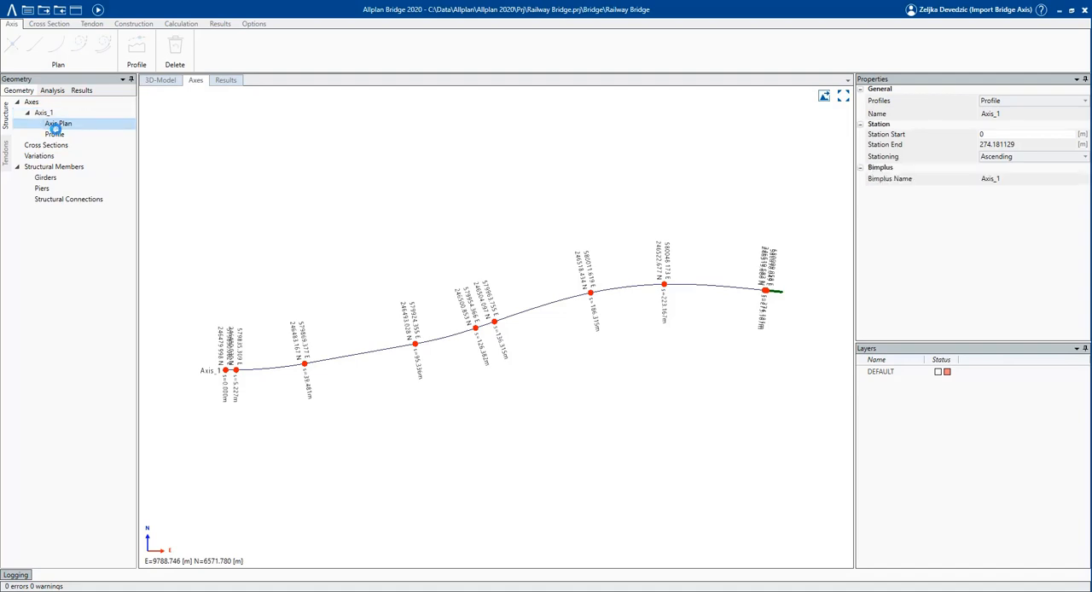
View the imported Axis_1 in its profile, in plan and in the 3D model.
{"action": "left_click", "coordinate": [54, 134]}
{"action": "left_click", "coordinate": [44, 112]}
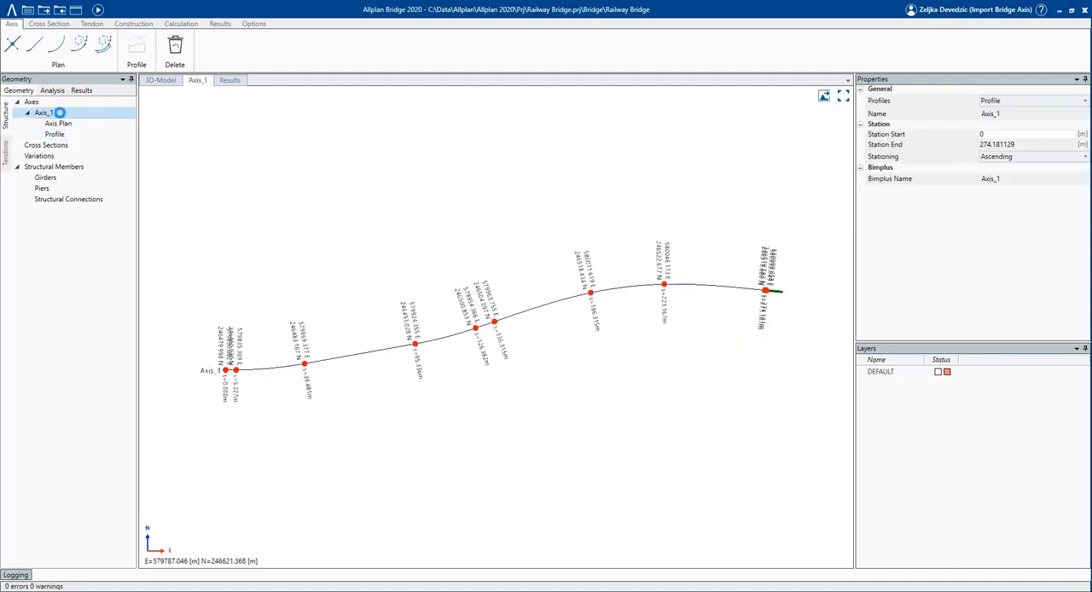
{"action": "left_click", "coordinate": [160, 80]}
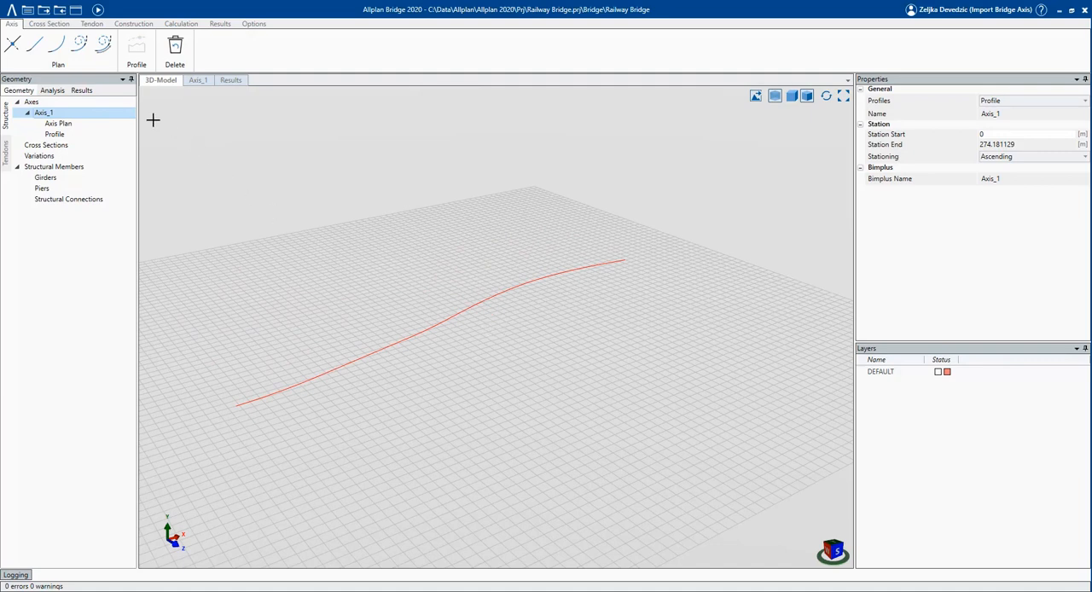
Copy the "East without offset" value of the start point in Axis_1's plan.
{"action": "left_click", "coordinate": [104, 126]}
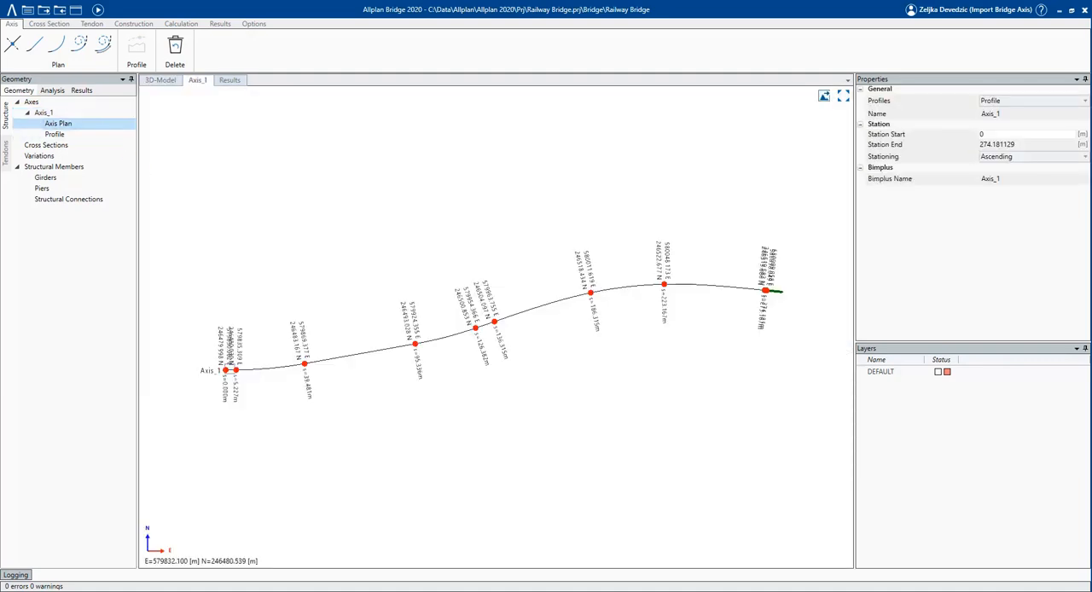
{"action": "left_click", "coordinate": [223, 370]}
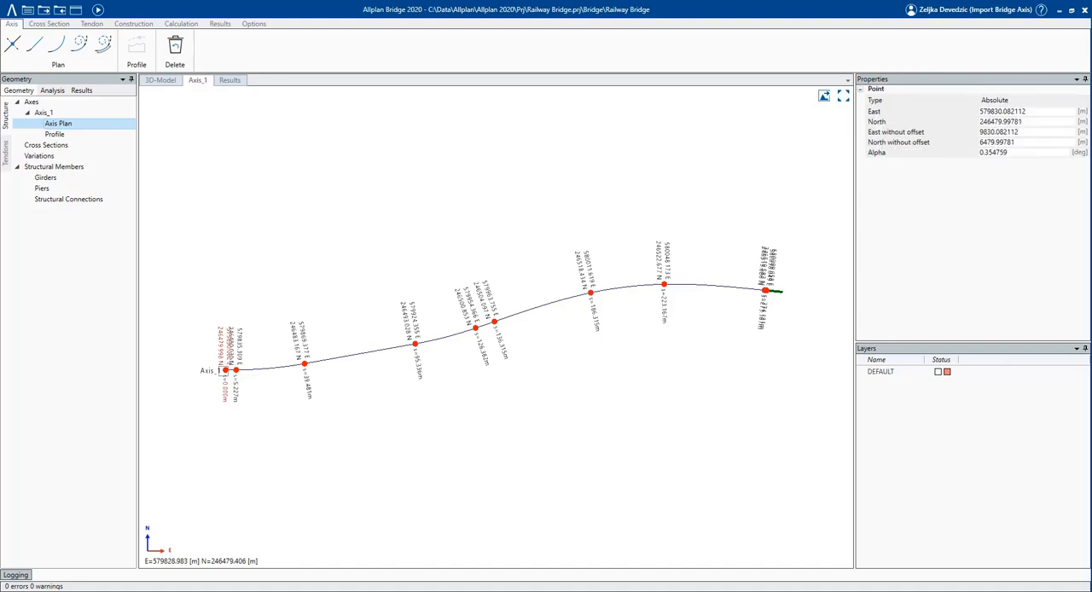
{"action": "left_click", "coordinate": [1032, 134]}
{"action": "key", "text": "ctrl+c"}
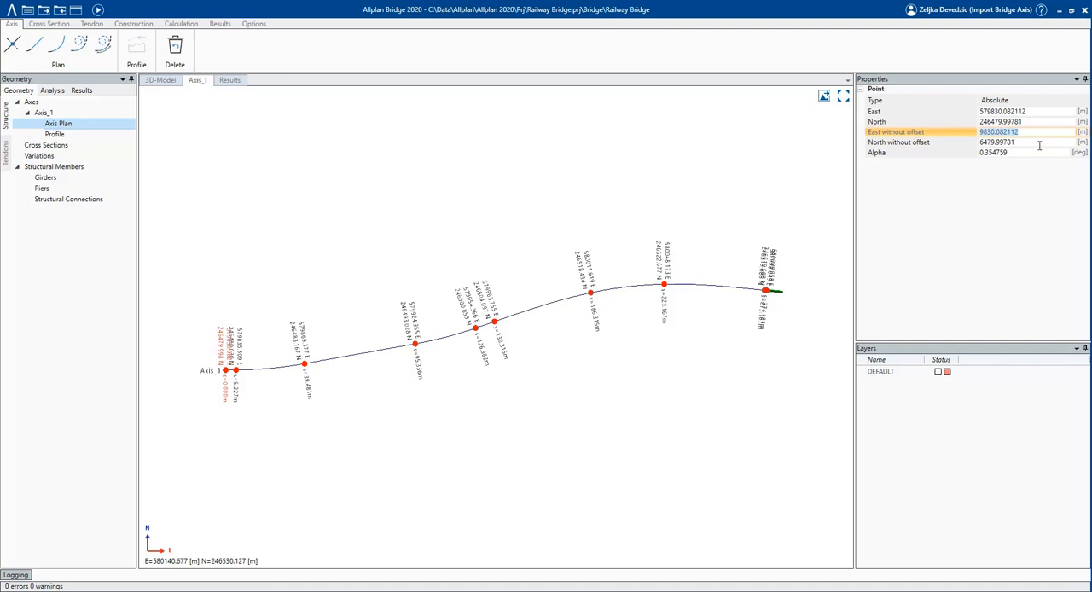
Inspect the station, height and angle of the start point in Axis_1's profile, and return to the axis plan.
{"action": "left_click", "coordinate": [90, 136]}
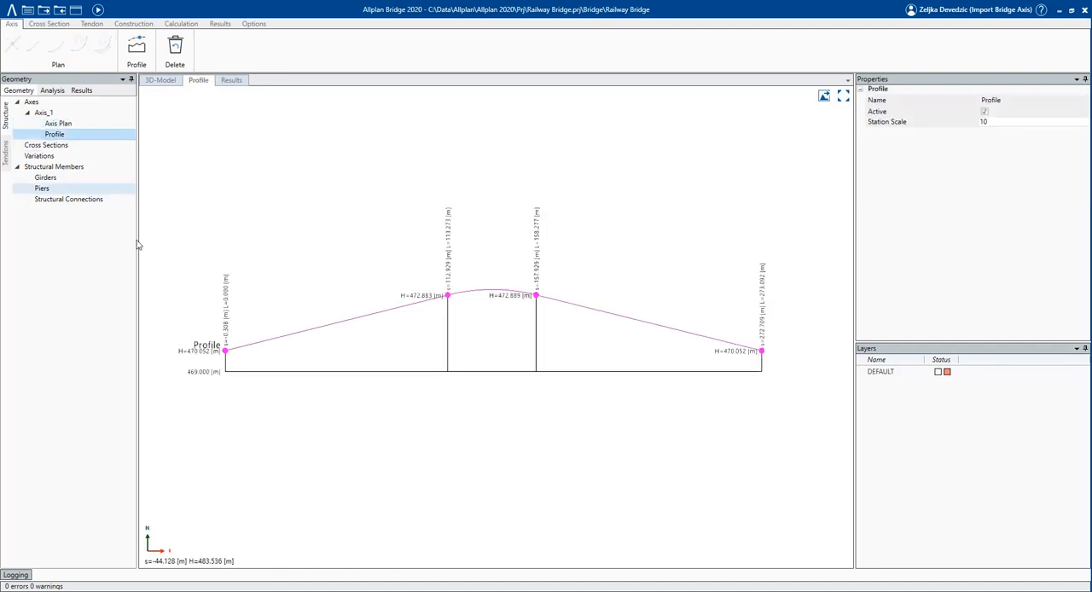
{"action": "left_click", "coordinate": [224, 350]}
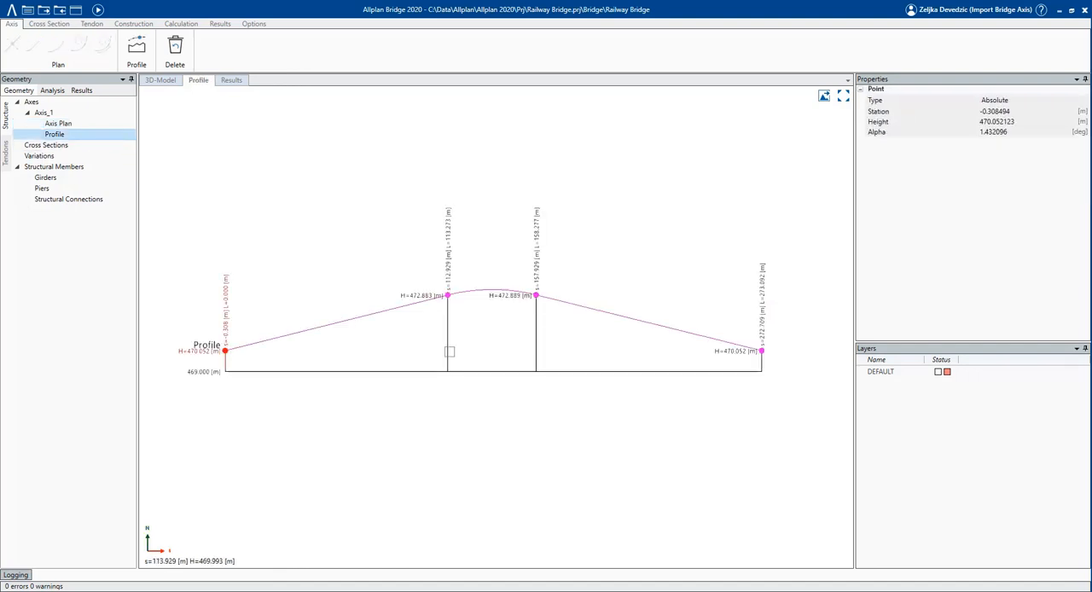
{"action": "left_click", "coordinate": [78, 126]}
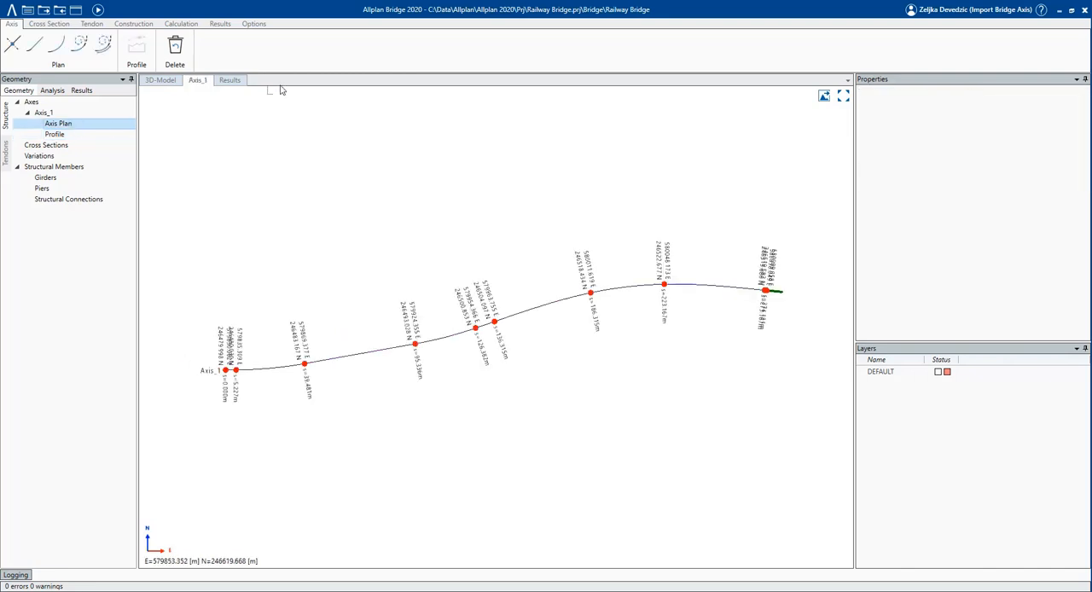
Check the east and north origin offsets in the project settings.
{"action": "left_click", "coordinate": [265, 25]}
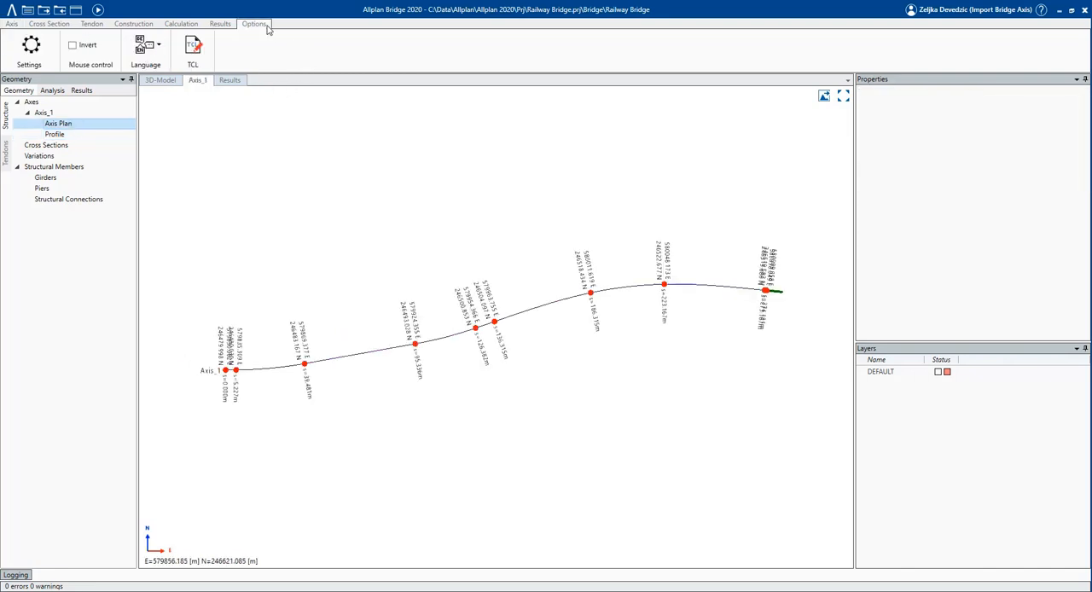
{"action": "left_click", "coordinate": [35, 50]}
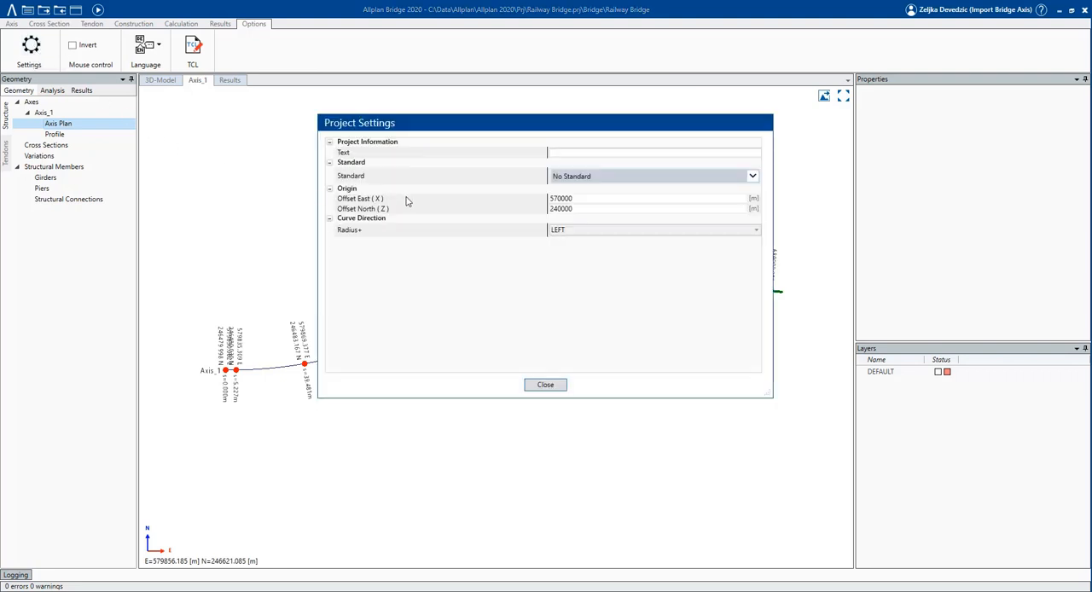
{"action": "left_click", "coordinate": [580, 198]}
{"action": "left_click", "coordinate": [580, 209]}
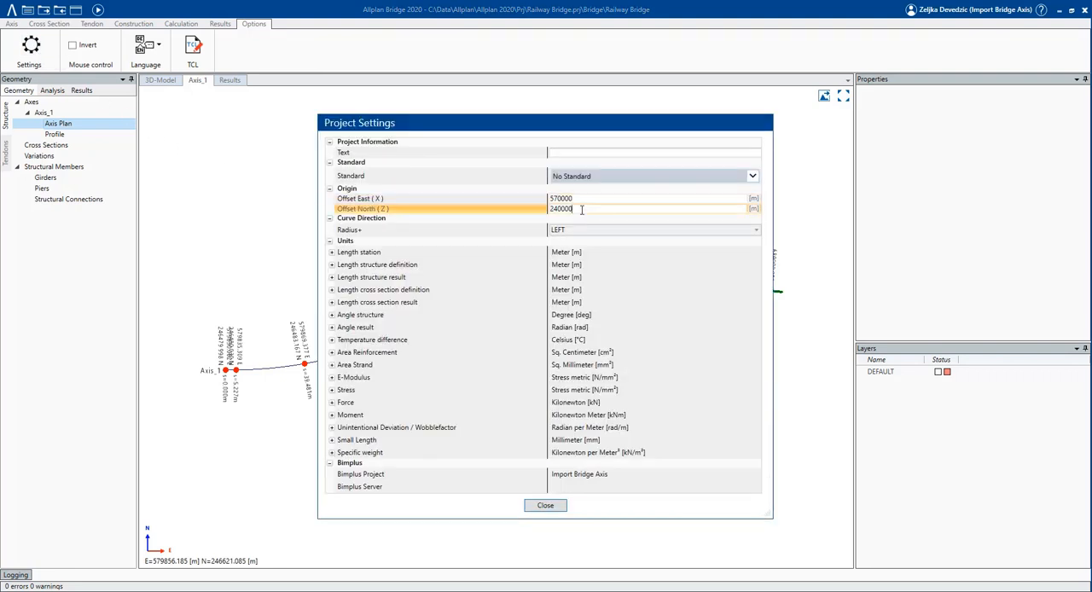
{"action": "left_click", "coordinate": [545, 506]}
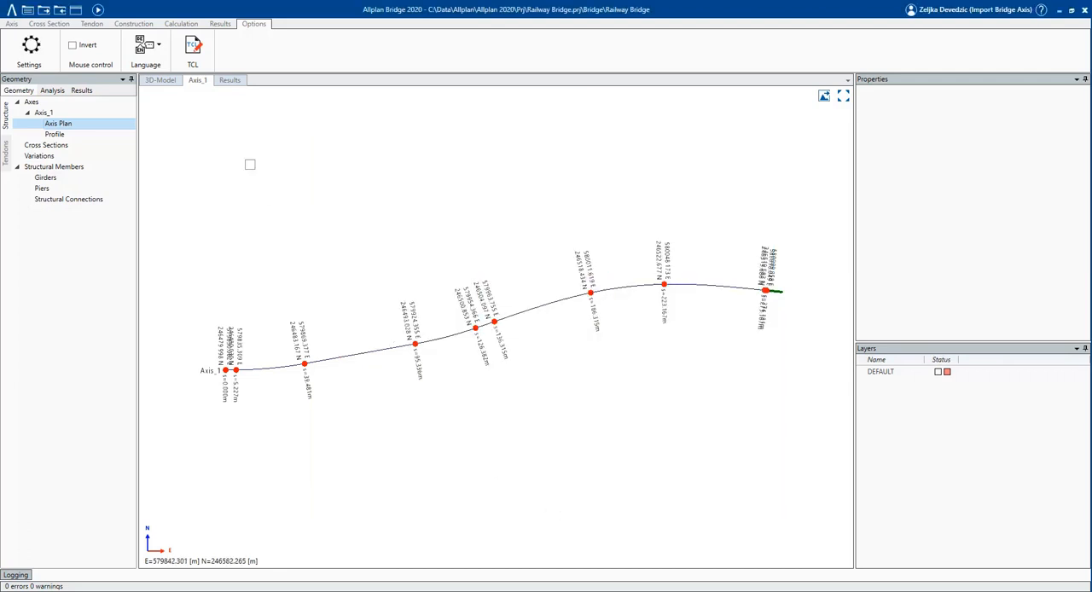
Create a new axis and keep the suggested name "Axis 1".
{"action": "left_click", "coordinate": [34, 102]}
{"action": "right_click", "coordinate": [62, 106]}
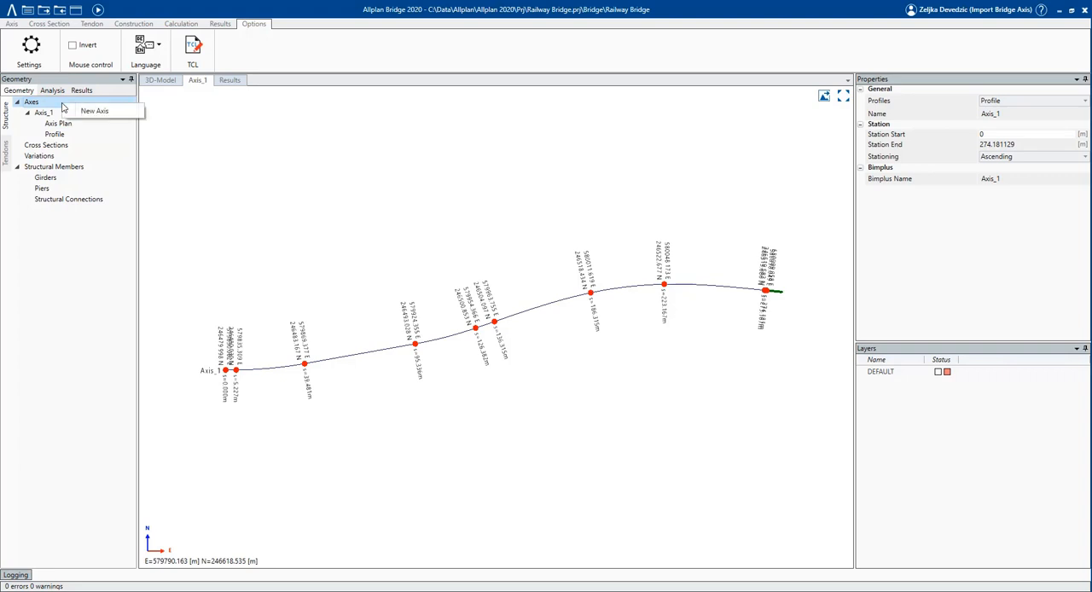
{"action": "left_click", "coordinate": [76, 111]}
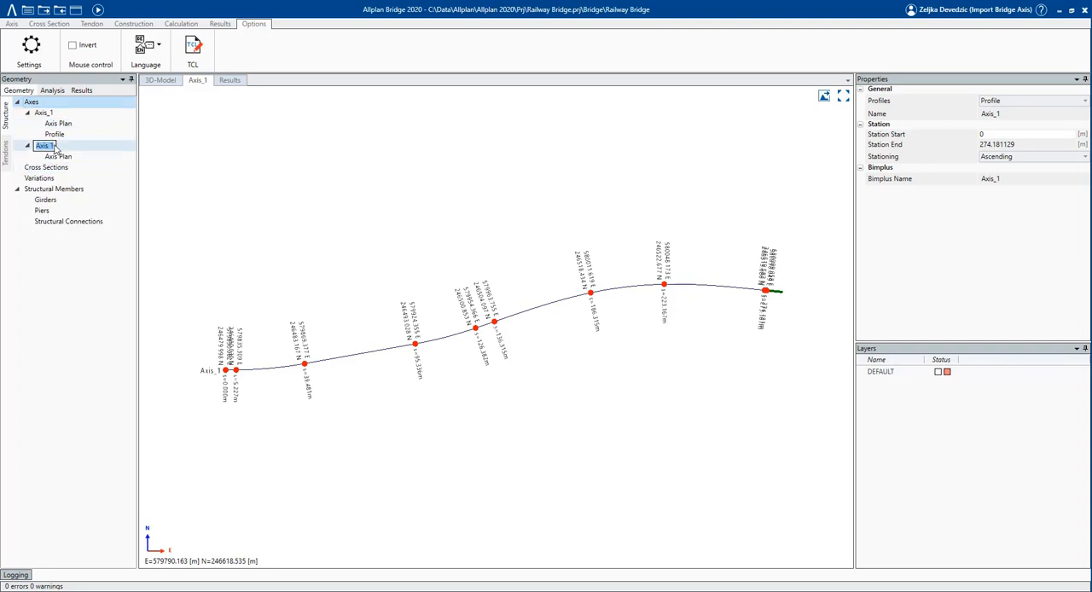
{"action": "key", "text": "Return"}
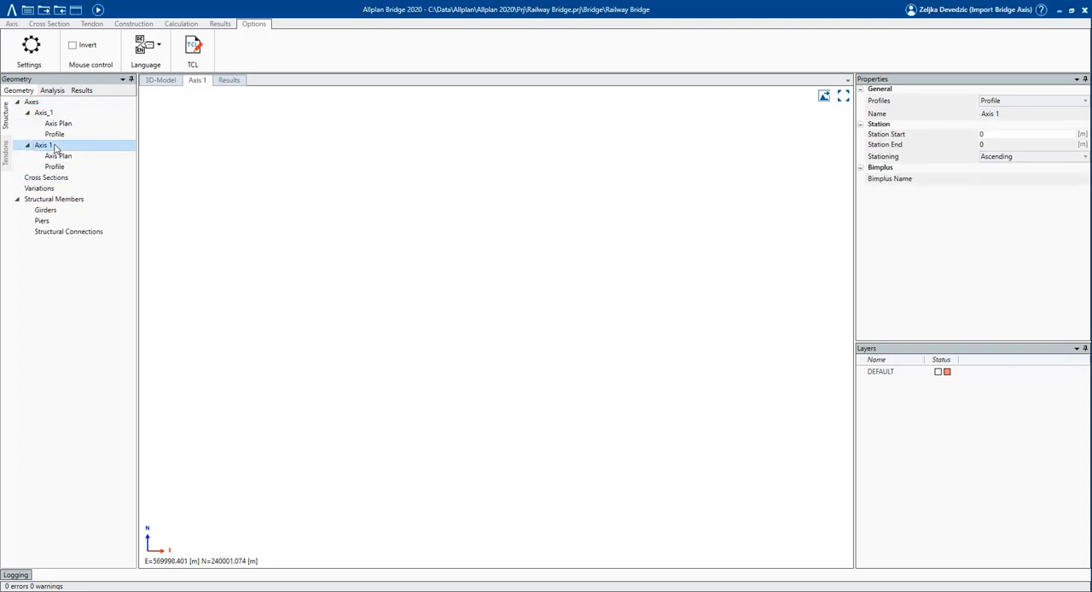
Add a start point to Axis 1's plan with East without offset 9830.082112, North without offset 6400 and Alpha 0.
{"action": "left_click", "coordinate": [61, 157]}
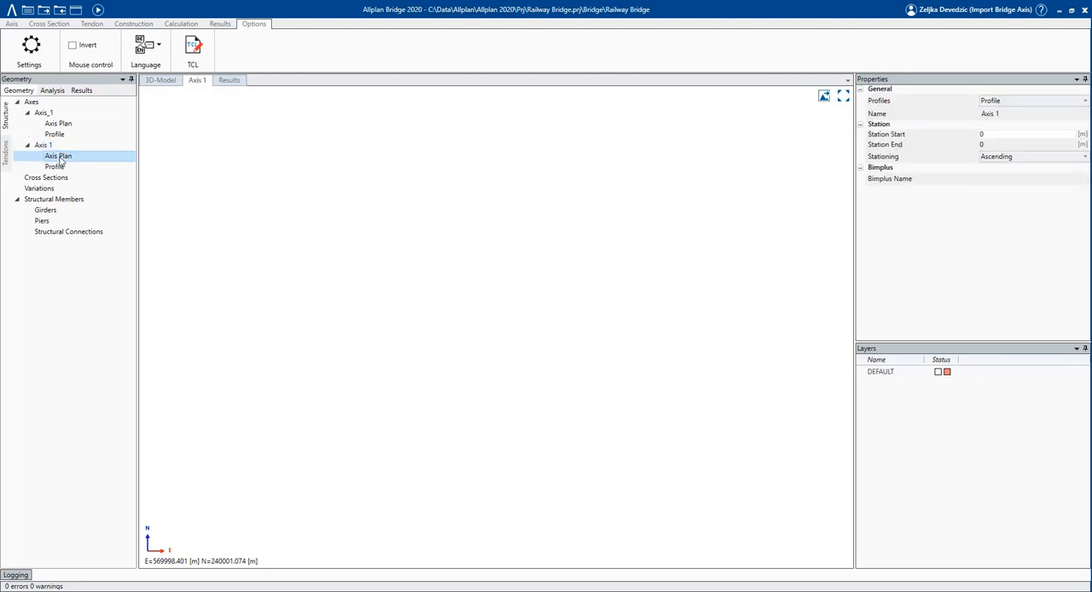
{"action": "left_click", "coordinate": [12, 24]}
{"action": "left_click", "coordinate": [14, 45]}
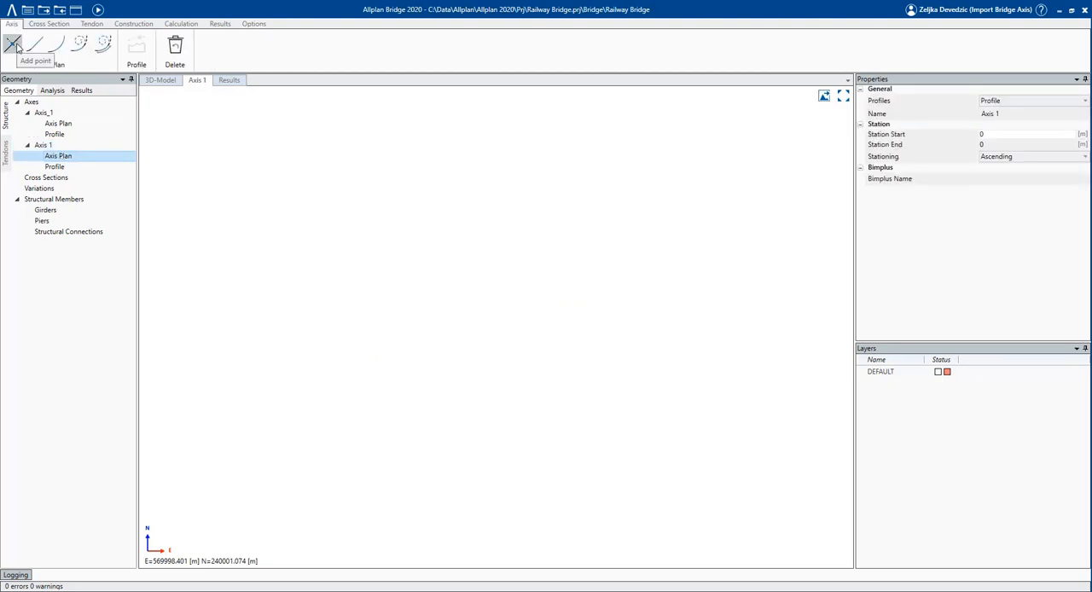
{"action": "left_click", "coordinate": [231, 246]}
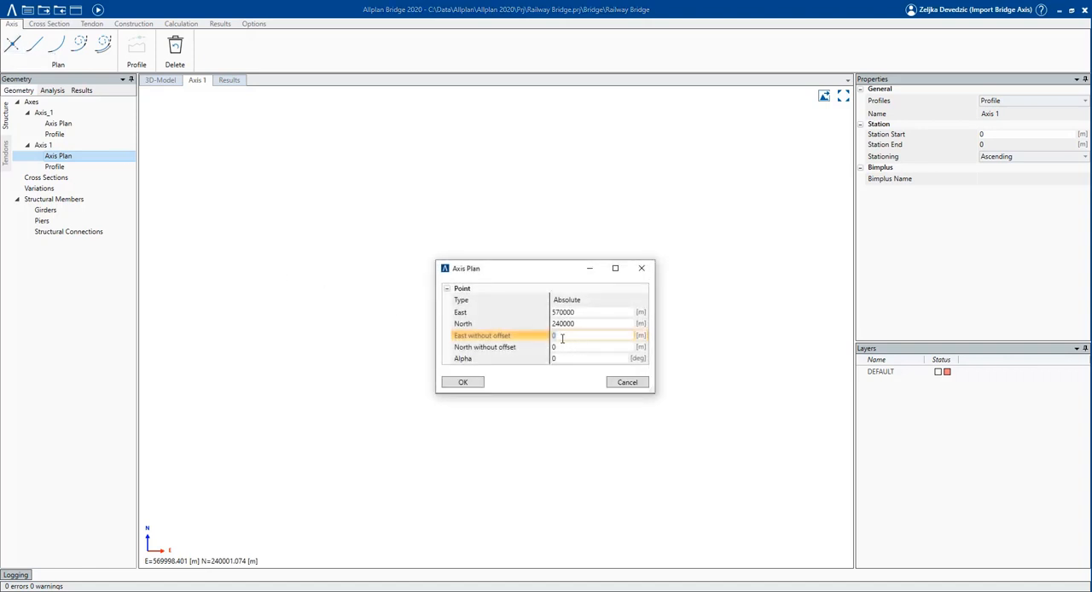
{"action": "key", "text": "ctrl+v"}
{"action": "key", "text": "Tab"}
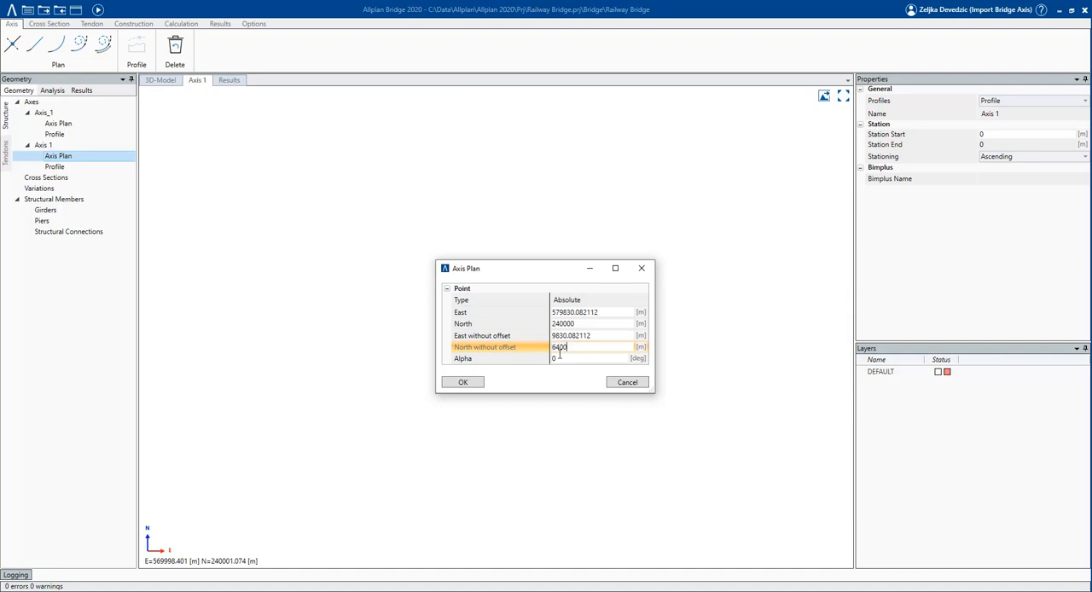
{"action": "left_click", "coordinate": [572, 359]}
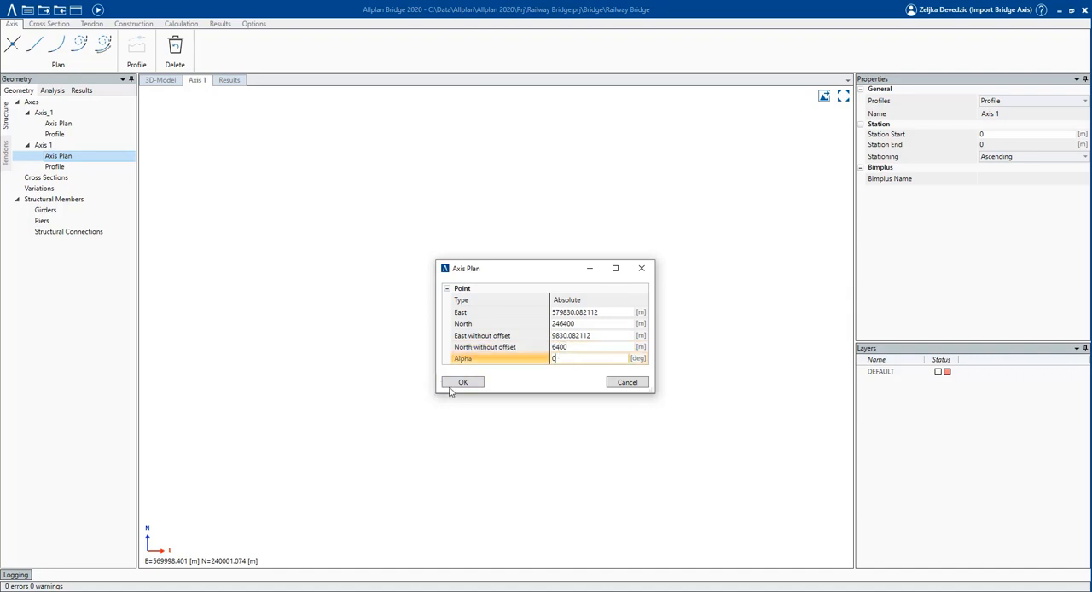
{"action": "left_click", "coordinate": [465, 382]}
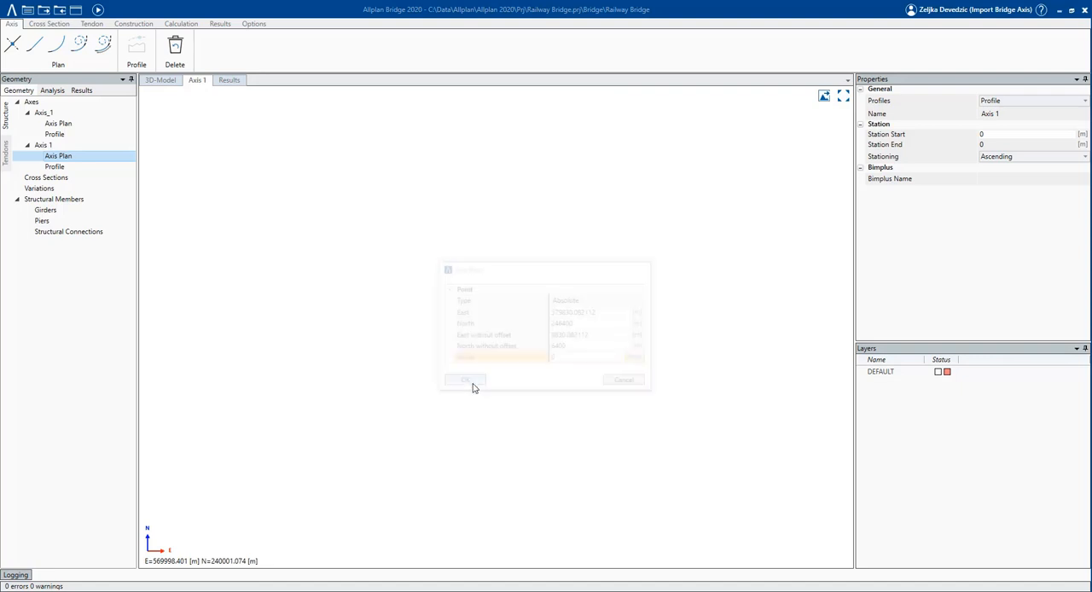
Add a 180 m straight line to Axis 1's plan, continuing from the start point.
{"action": "left_click", "coordinate": [35, 44]}
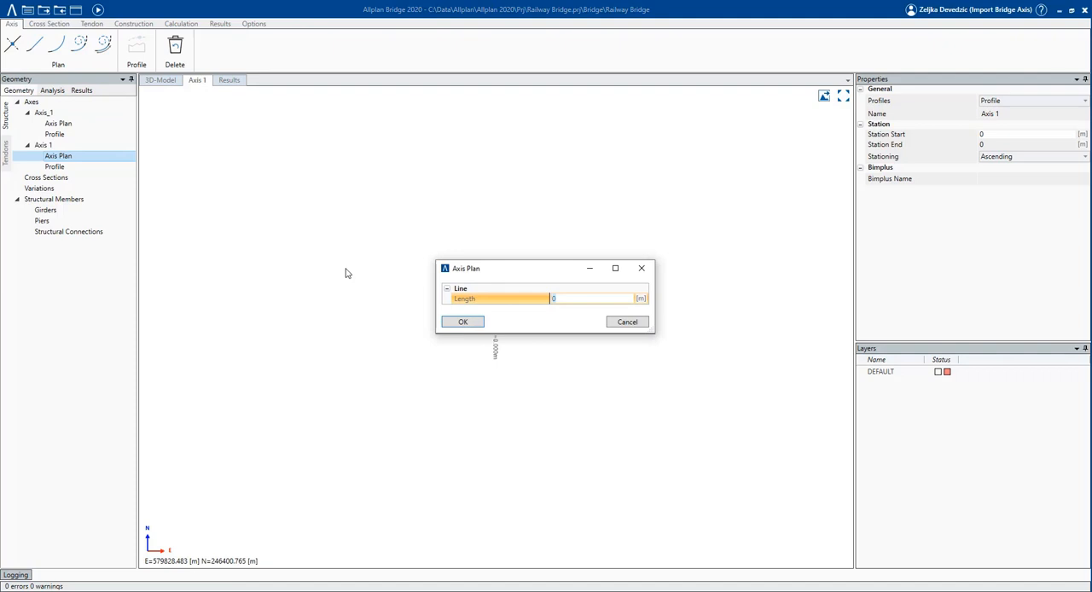
{"action": "type", "text": "180"}
{"action": "key", "text": "Return"}
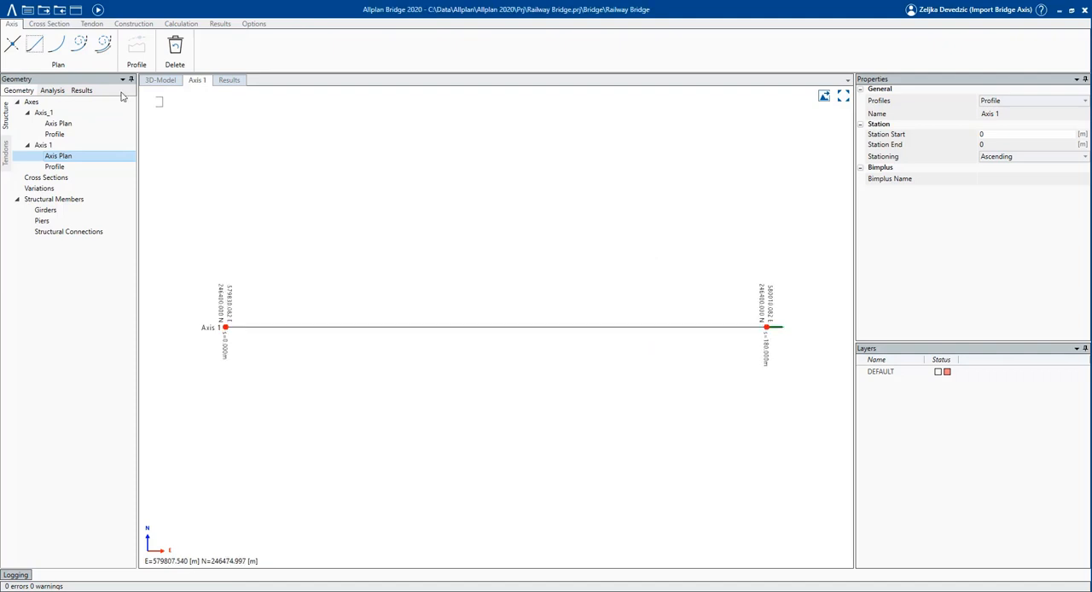
Add a Spiral 2 element after the straight line with begin curvature 0, end curvature 0.01 and length 40 m.
{"action": "left_click", "coordinate": [101, 46]}
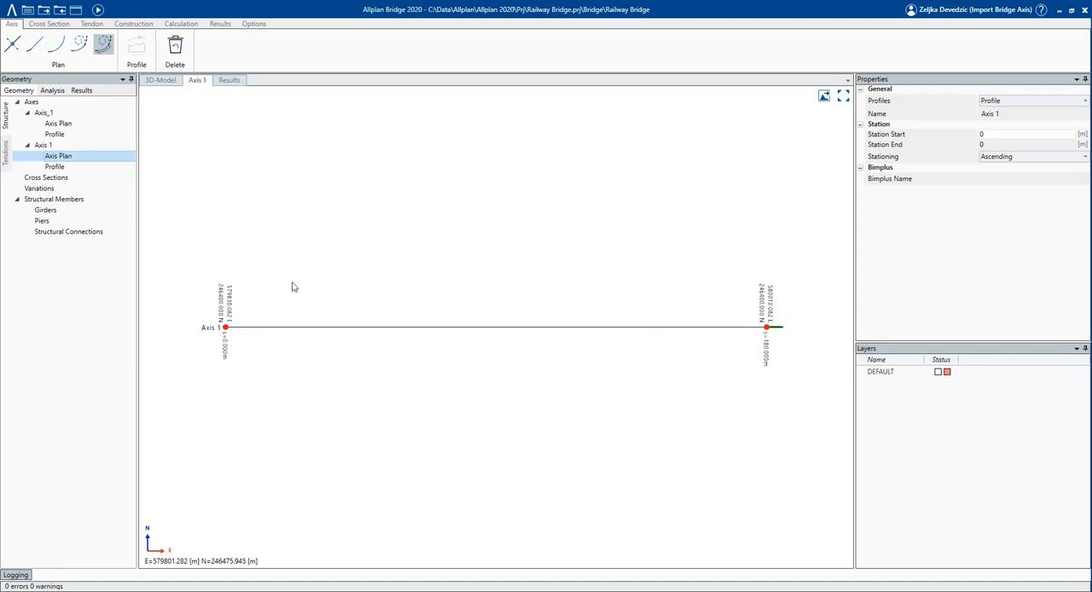
{"action": "left_click", "coordinate": [592, 312]}
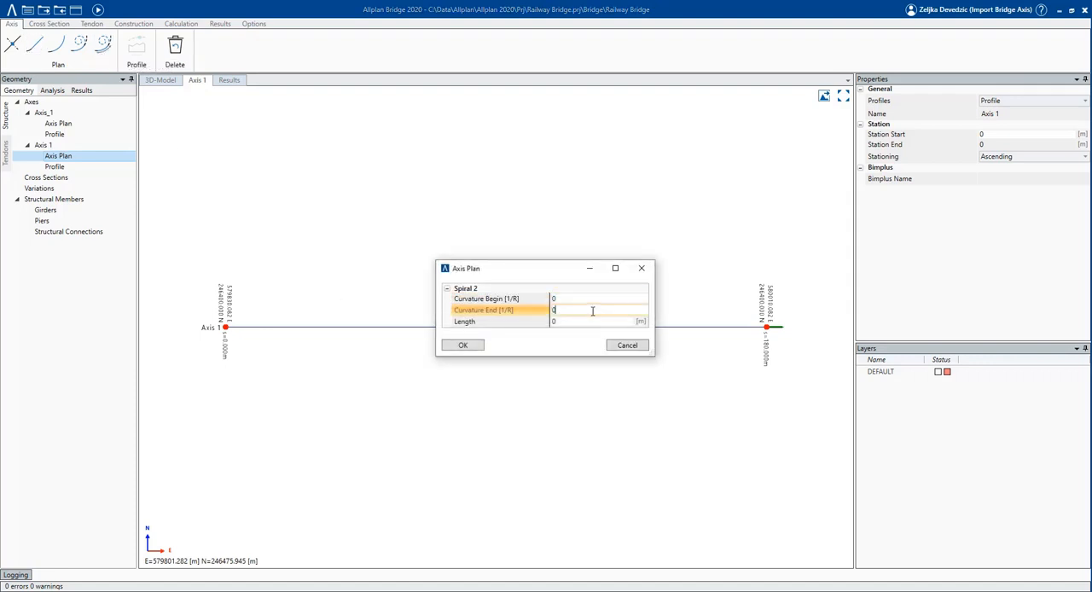
{"action": "key", "text": "Tab"}
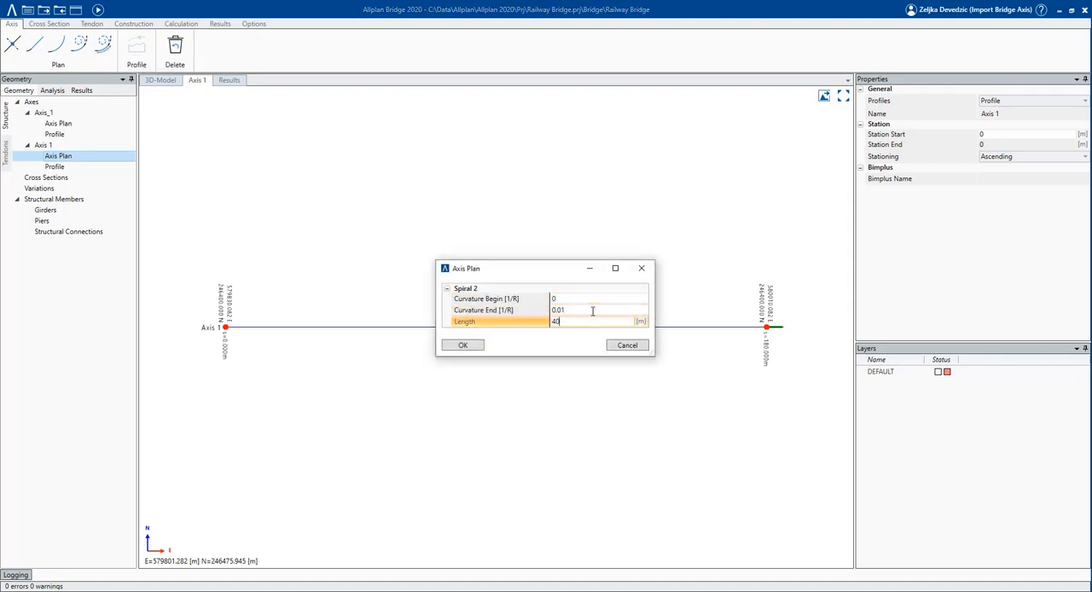
{"action": "type", "text": "40"}
{"action": "key", "text": "Return"}
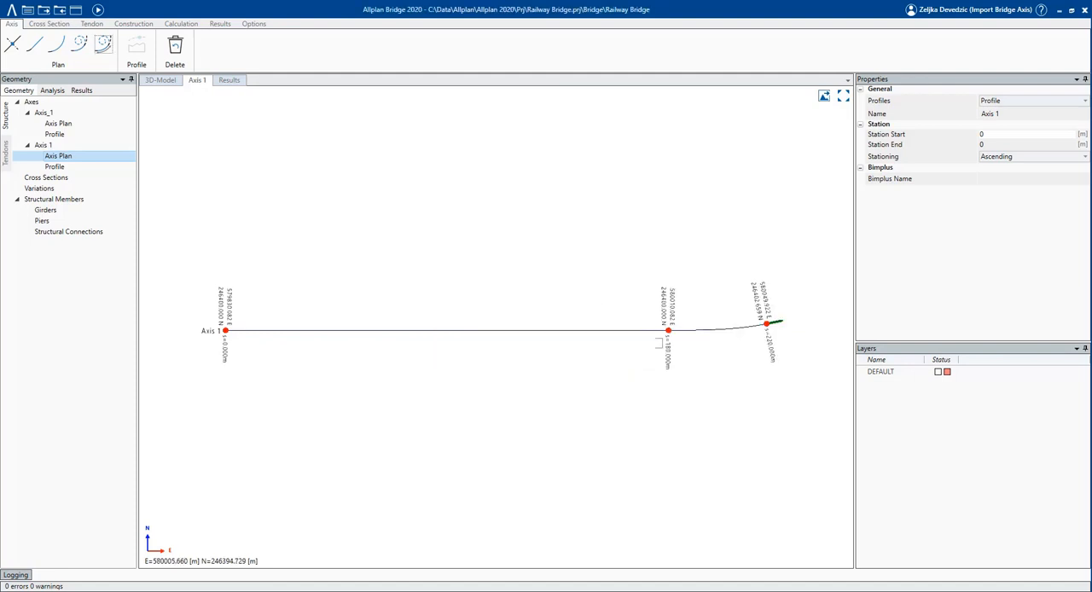
Add a 50 m long arc to the end of Axis 1's plan, after the spiral.
{"action": "left_click", "coordinate": [80, 43]}
{"action": "type", "text": "50"}
{"action": "left_click", "coordinate": [571, 309]}
{"action": "left_click", "coordinate": [474, 334]}
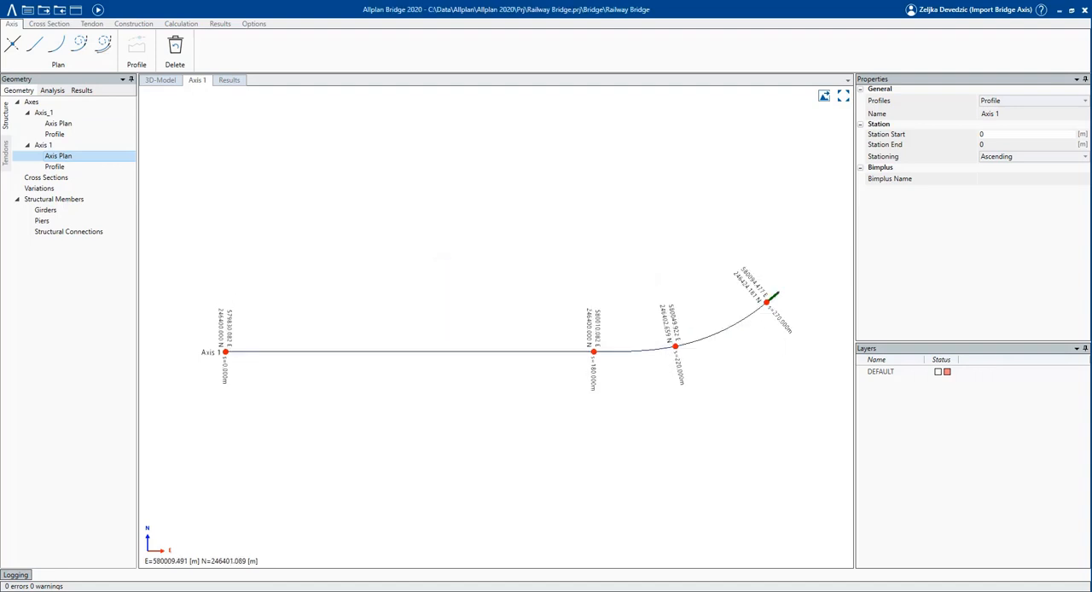
Add the first polygon point to Axis 1's profile at station 0 with height 400 m and no rounding.
{"action": "left_click", "coordinate": [56, 167]}
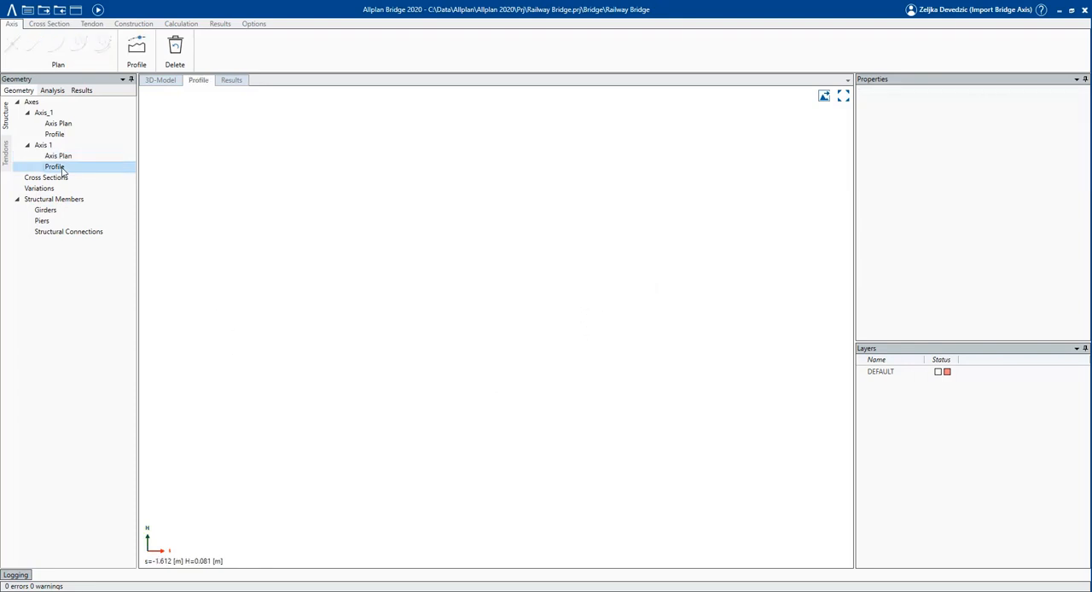
{"action": "left_click", "coordinate": [136, 47]}
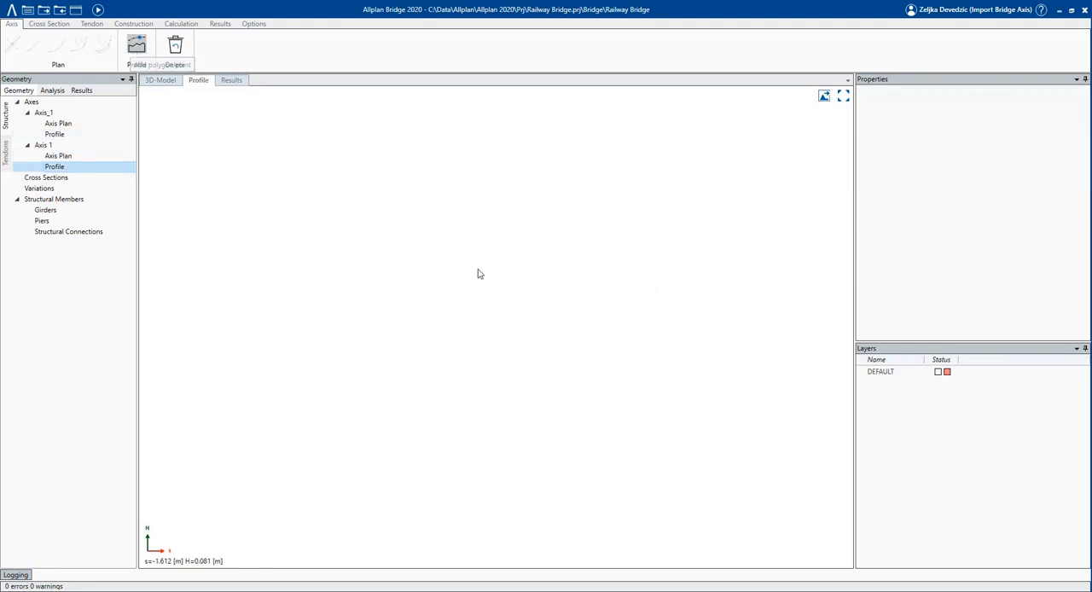
{"action": "left_click", "coordinate": [576, 320]}
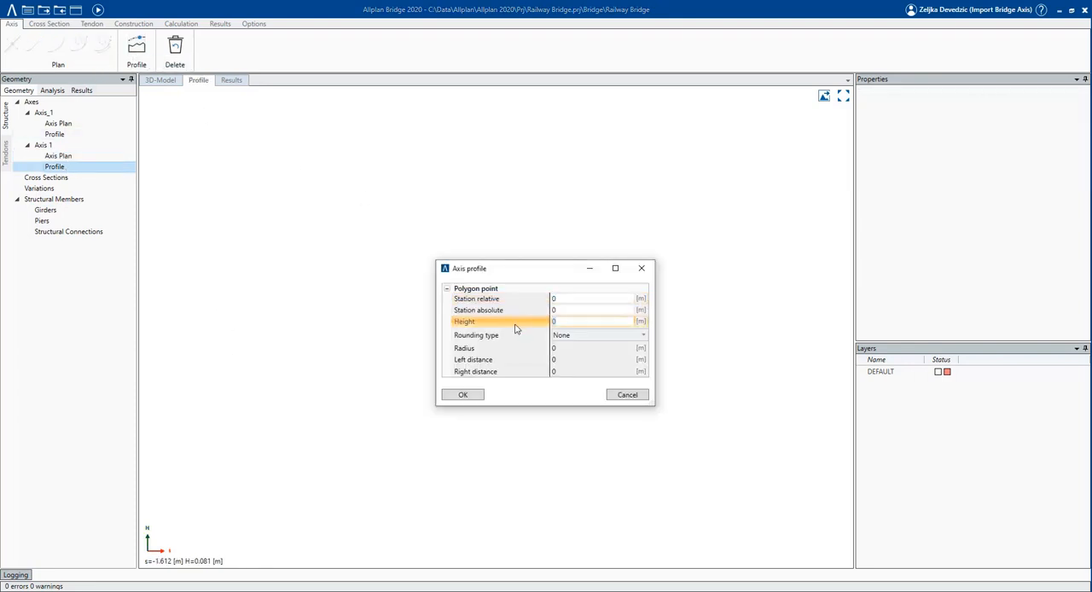
{"action": "type", "text": "400"}
{"action": "left_click", "coordinate": [462, 394]}
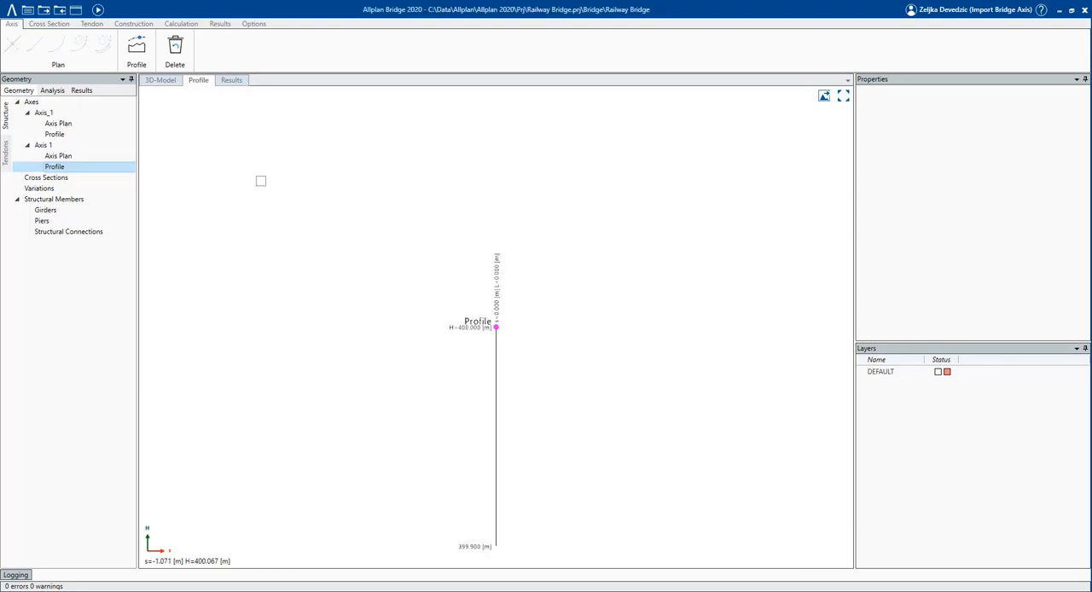
Add a second polygon point to Axis 1's profile at station 270 m with height 400 m.
{"action": "left_click", "coordinate": [136, 47]}
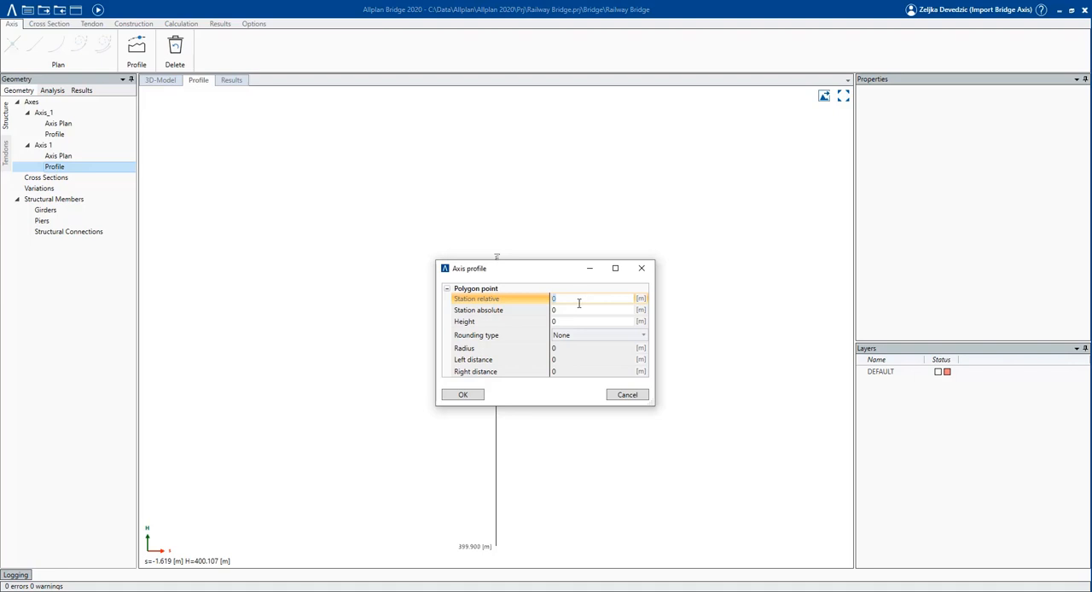
{"action": "left_click", "coordinate": [578, 321]}
{"action": "type", "text": "400"}
{"action": "left_click", "coordinate": [465, 396]}
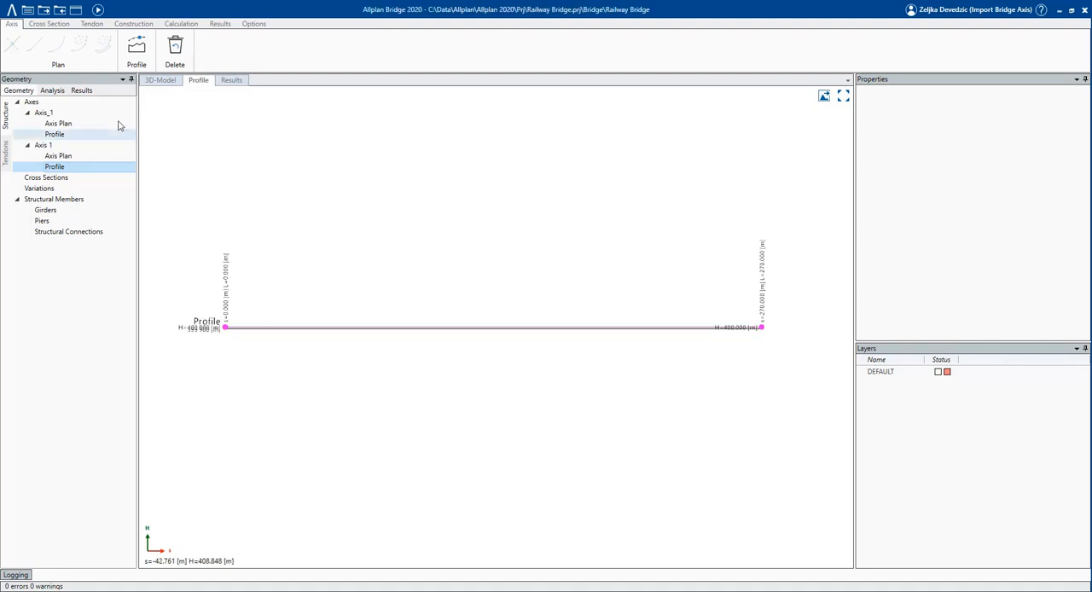
Recalculate the model and examine both axes in the 3D model and in the common axes plan.
{"action": "left_click", "coordinate": [97, 10]}
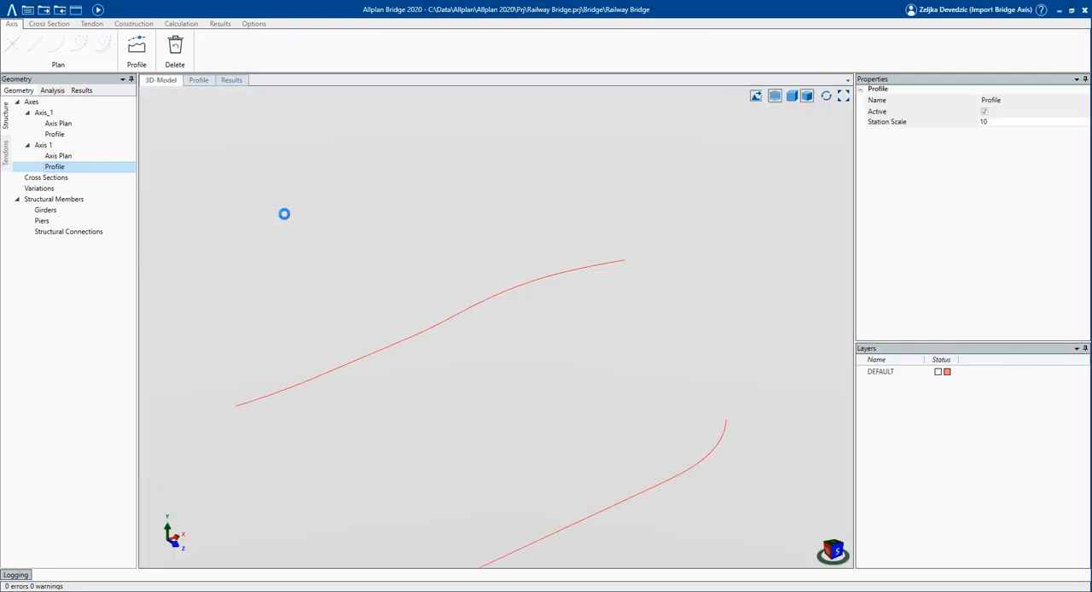
{"action": "mouse_move", "coordinate": [376, 344]}
{"action": "middle_mouse_down"}
{"action": "mouse_move", "coordinate": [370, 325]}
{"action": "mouse_move", "coordinate": [341, 315]}
{"action": "mouse_move", "coordinate": [310, 334]}
{"action": "mouse_move", "coordinate": [349, 378]}
{"action": "mouse_move", "coordinate": [372, 383]}
{"action": "mouse_move", "coordinate": [309, 331]}
{"action": "mouse_move", "coordinate": [385, 353]}
{"action": "mouse_move", "coordinate": [375, 348]}
{"action": "middle_mouse_up"}
{"action": "left_click", "coordinate": [63, 102]}
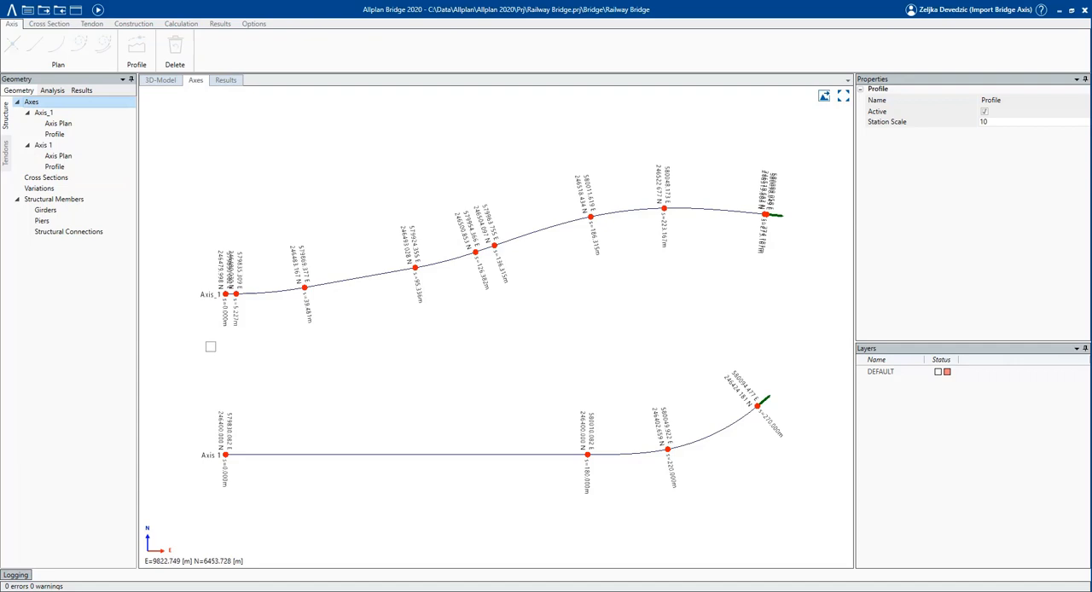
{"action": "left_click", "coordinate": [227, 295]}
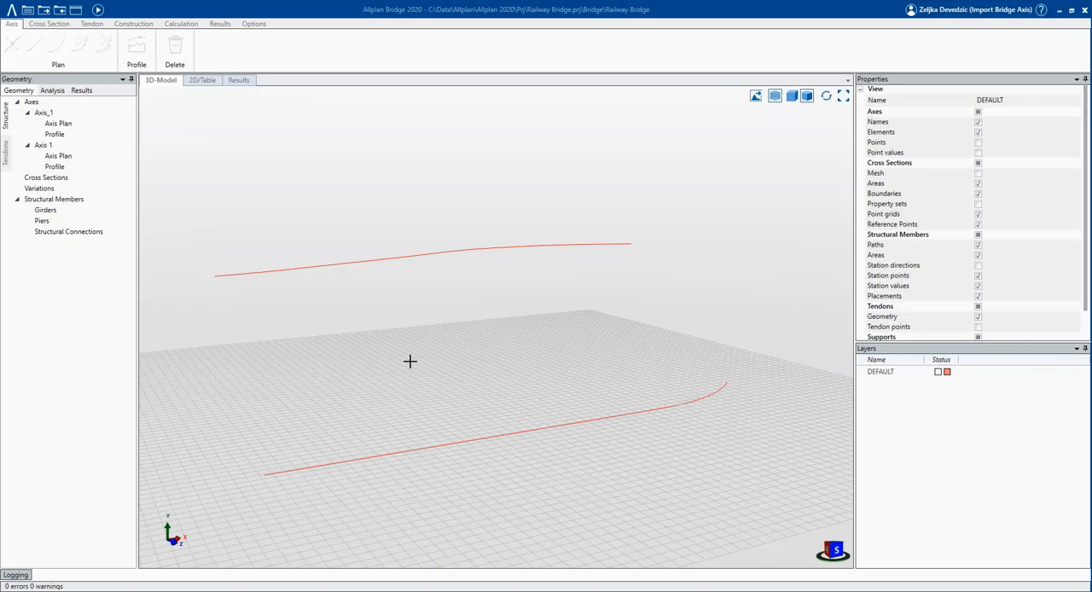
Create a new cross section named MG.
{"action": "left_click", "coordinate": [83, 180]}
{"action": "right_click", "coordinate": [83, 180]}
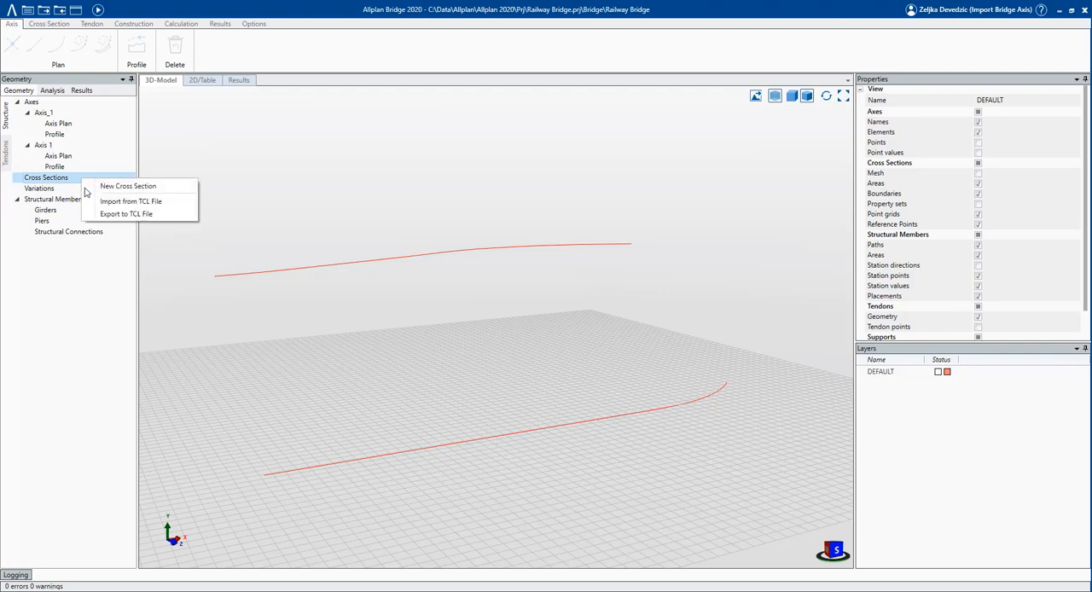
{"action": "left_click", "coordinate": [91, 189]}
{"action": "type", "text": "M"}
{"action": "key", "text": "Return"}
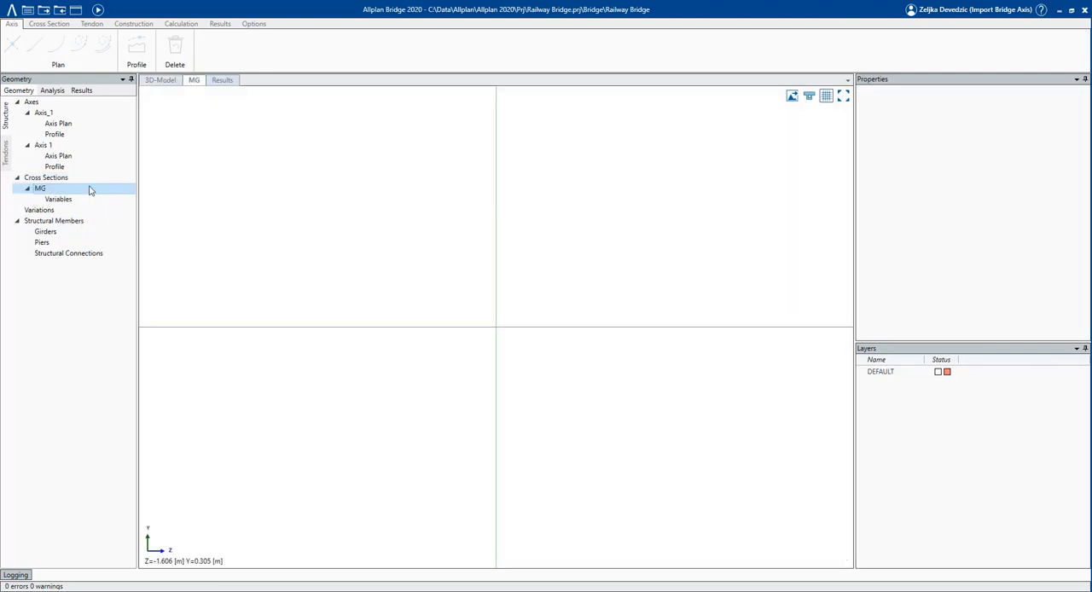
Add vertical parallel lines 0.5 m to each side of the vertical axis in cross section MG.
{"action": "left_click", "coordinate": [55, 26]}
{"action": "left_click", "coordinate": [35, 44]}
{"action": "left_click", "coordinate": [496, 238]}
{"action": "type", "text": "0.5"}
{"action": "key", "text": "Return"}
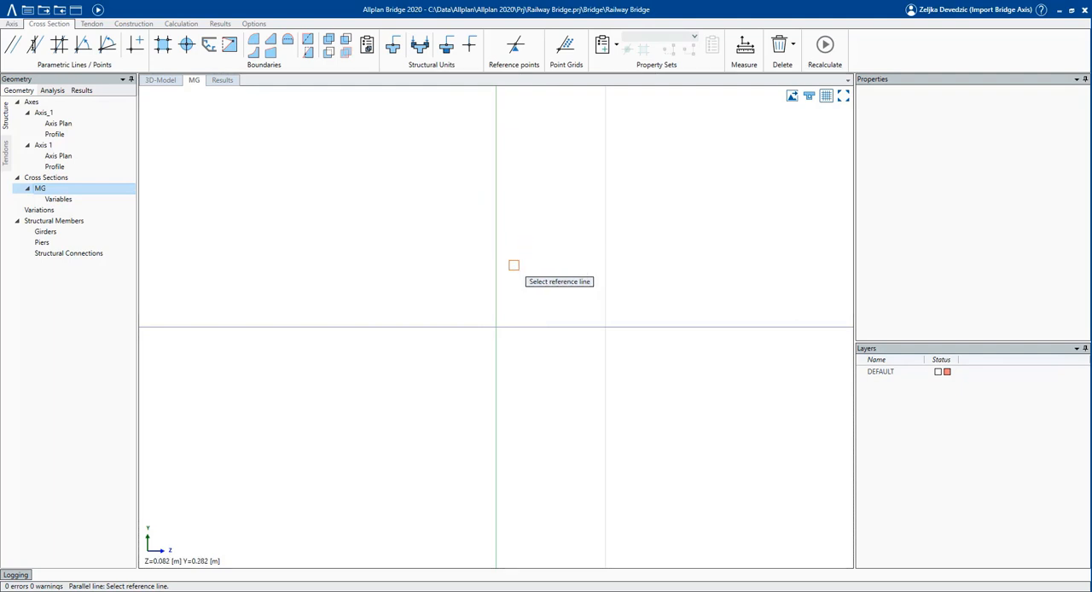
{"action": "left_click", "coordinate": [492, 293]}
{"action": "left_click", "coordinate": [452, 299]}
Add another vertical parallel line about 0.75 m outward from each of the two 0.5 m lines.
{"action": "left_click", "coordinate": [386, 298]}
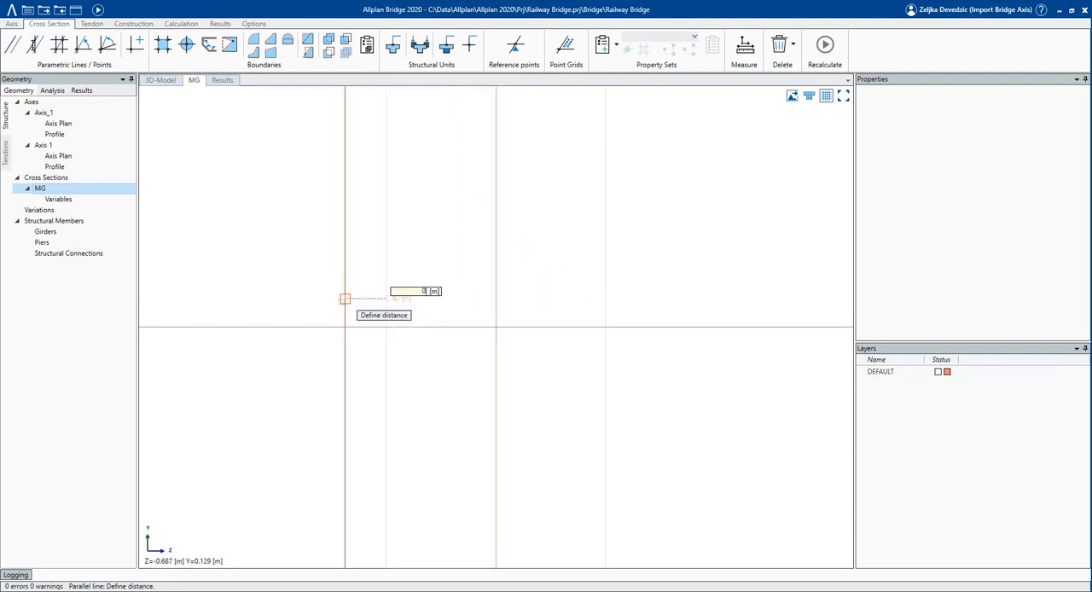
{"action": "key", "text": "Return"}
{"action": "left_click", "coordinate": [606, 293]}
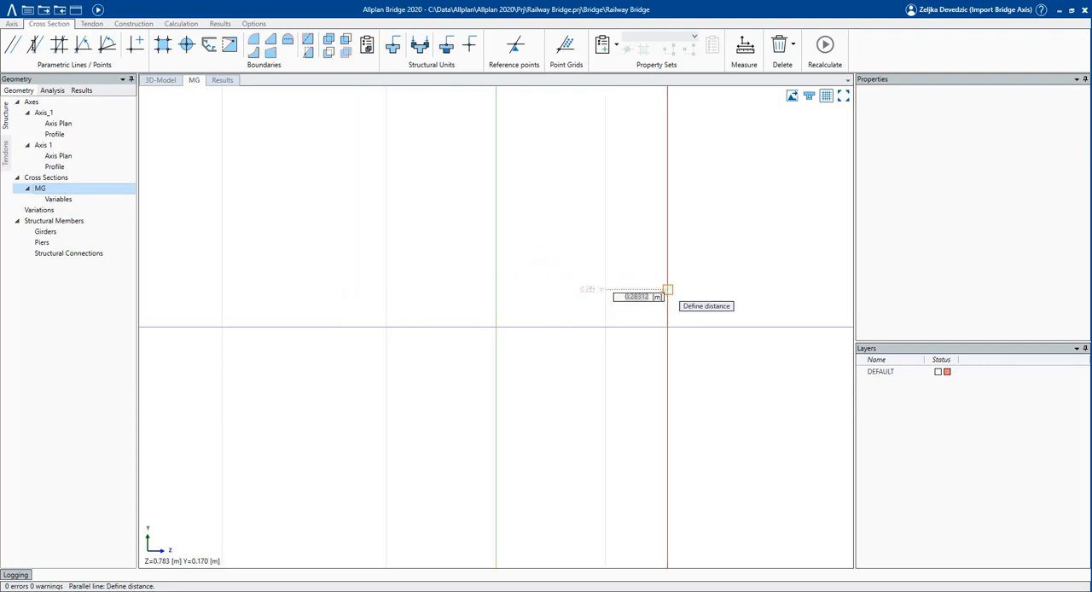
{"action": "key", "text": "Return"}
{"action": "scroll", "coordinate": [510, 296], "scroll_direction": "down", "scroll_amount": 2}
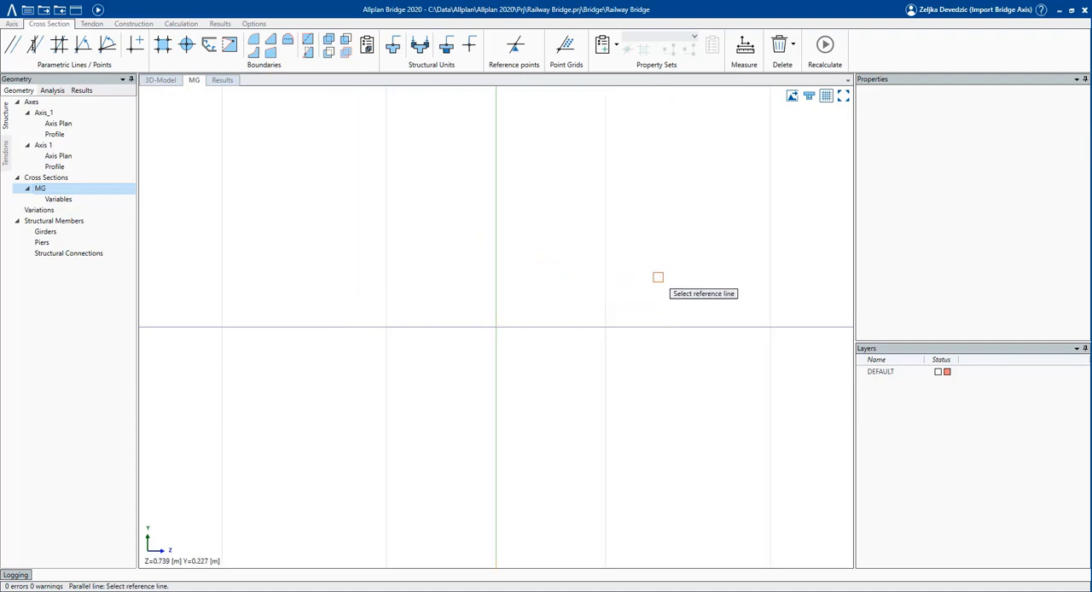
Add vertical parallel lines 2.55 m and about 2.25 m from the vertical axis on both sides.
{"action": "left_click", "coordinate": [505, 283]}
{"action": "type", "text": "2.55"}
{"action": "key", "text": "Return"}
{"action": "left_click", "coordinate": [386, 293]}
{"action": "scroll", "coordinate": [346, 293], "scroll_direction": "up", "scroll_amount": 5}
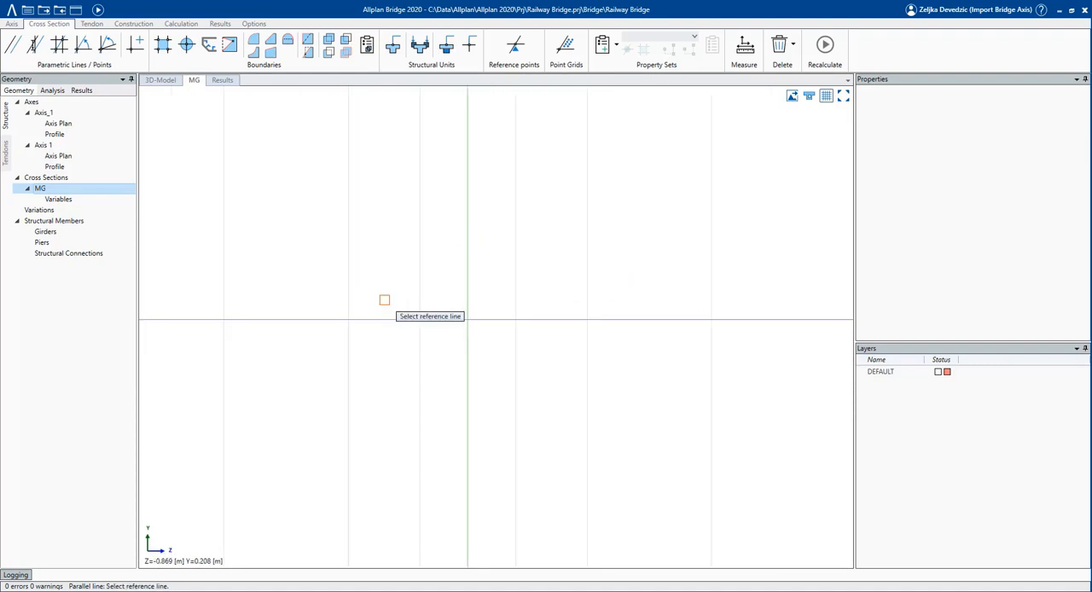
{"action": "left_click", "coordinate": [686, 282]}
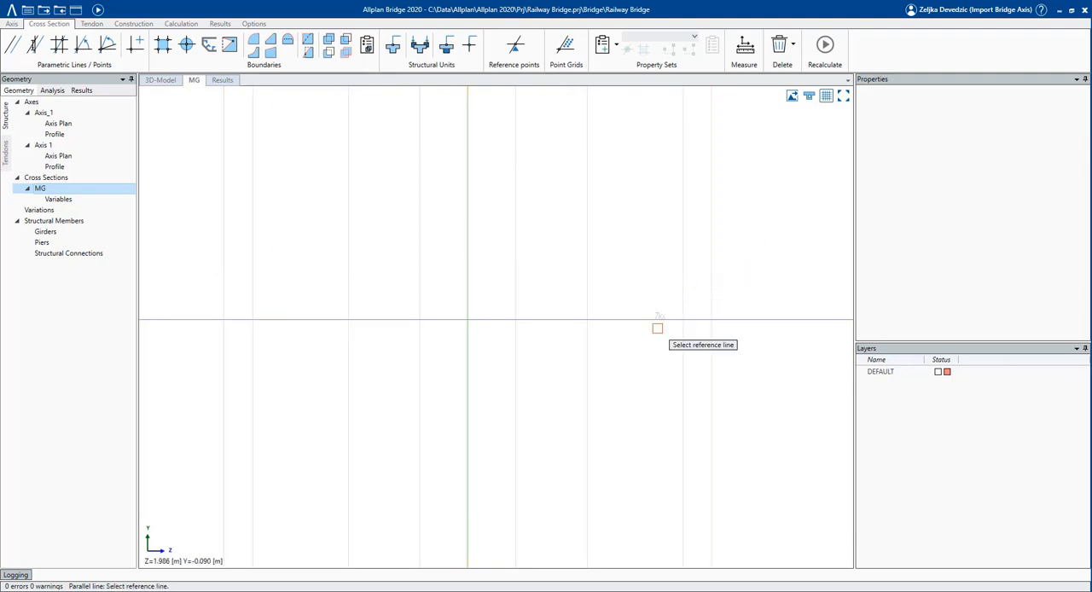
Add horizontal parallel lines about 0.8 m above, 2.3 m below and 0.5 m below the horizontal axis.
{"action": "left_click", "coordinate": [652, 320]}
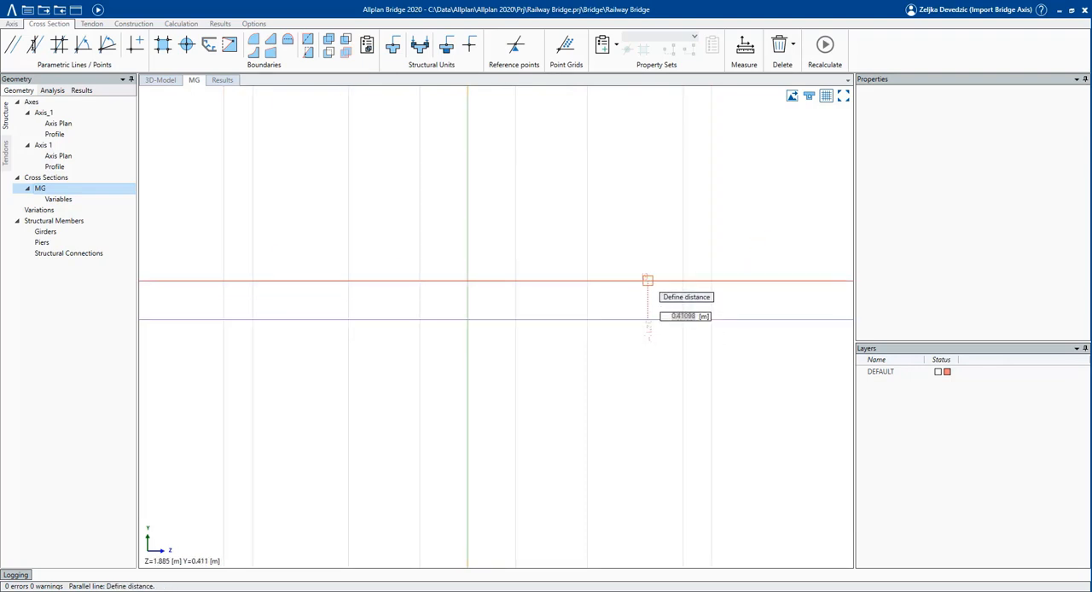
{"action": "key", "text": "Return"}
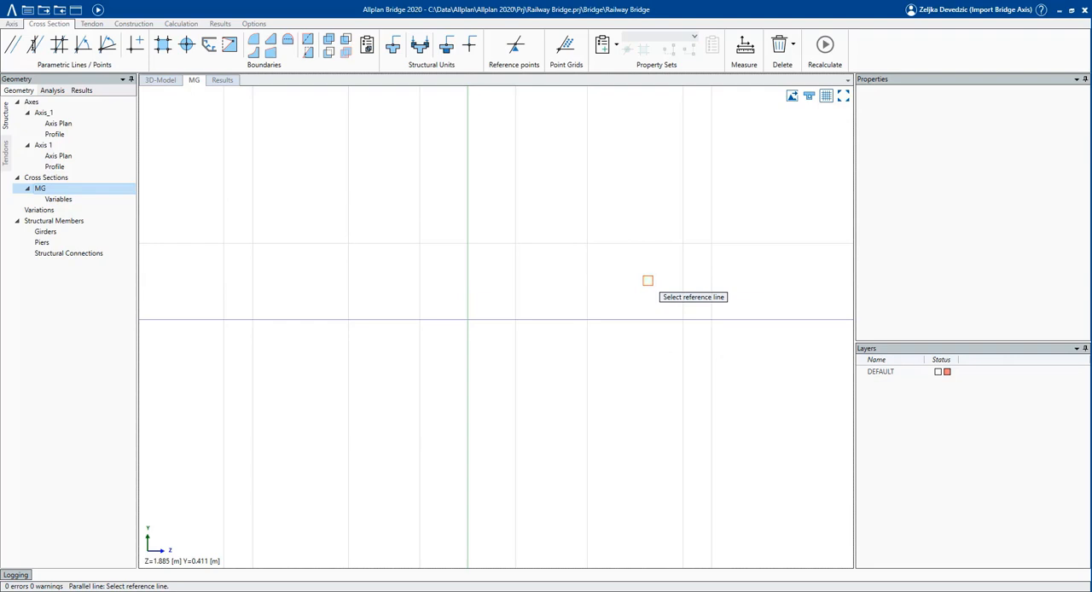
{"action": "left_click", "coordinate": [636, 320]}
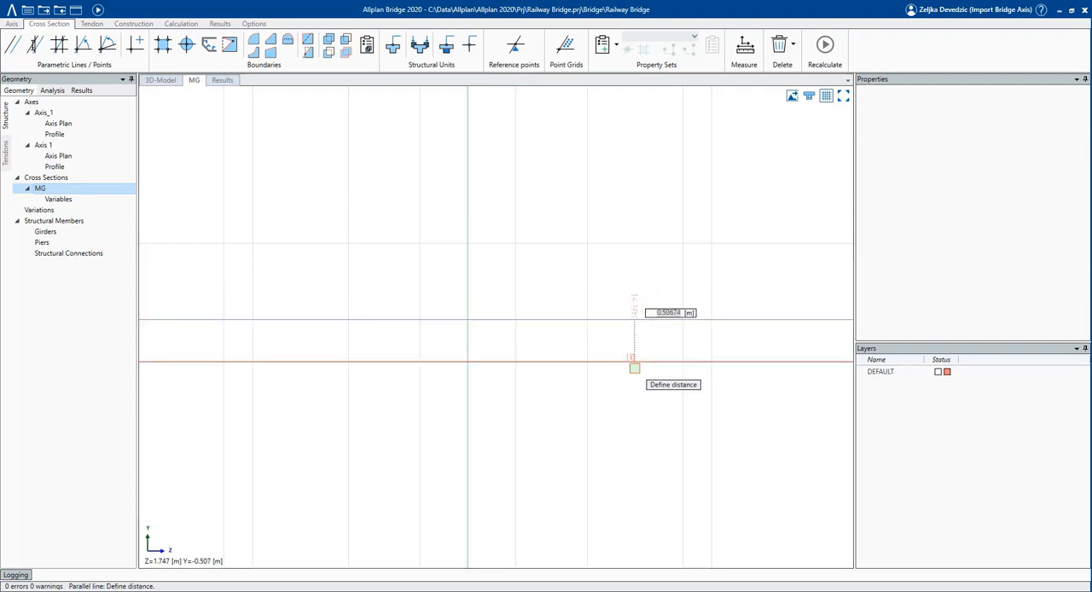
{"action": "key", "text": "Return"}
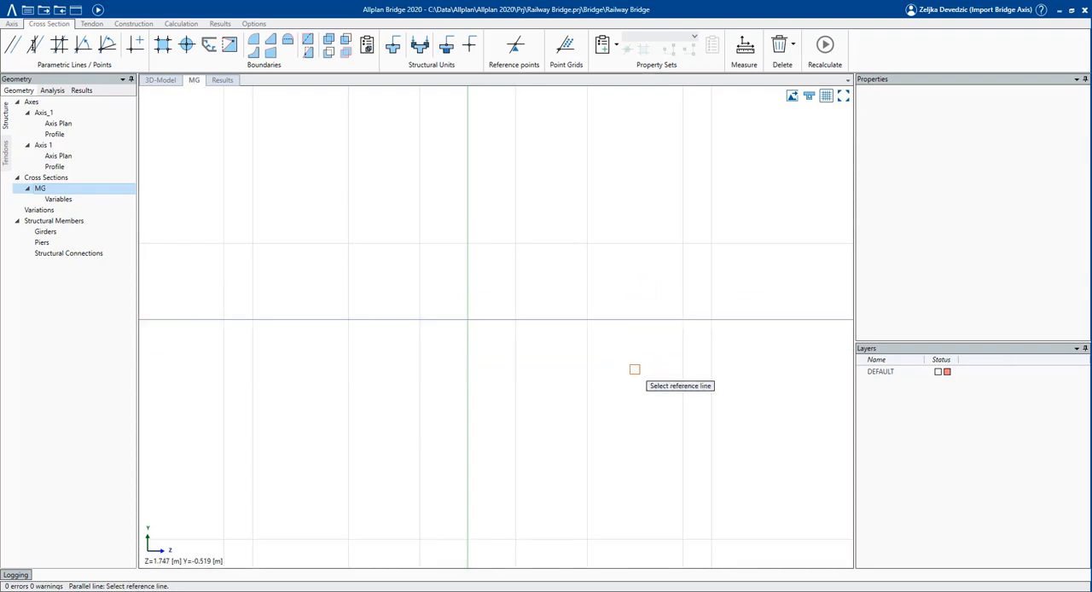
{"action": "left_click", "coordinate": [627, 320]}
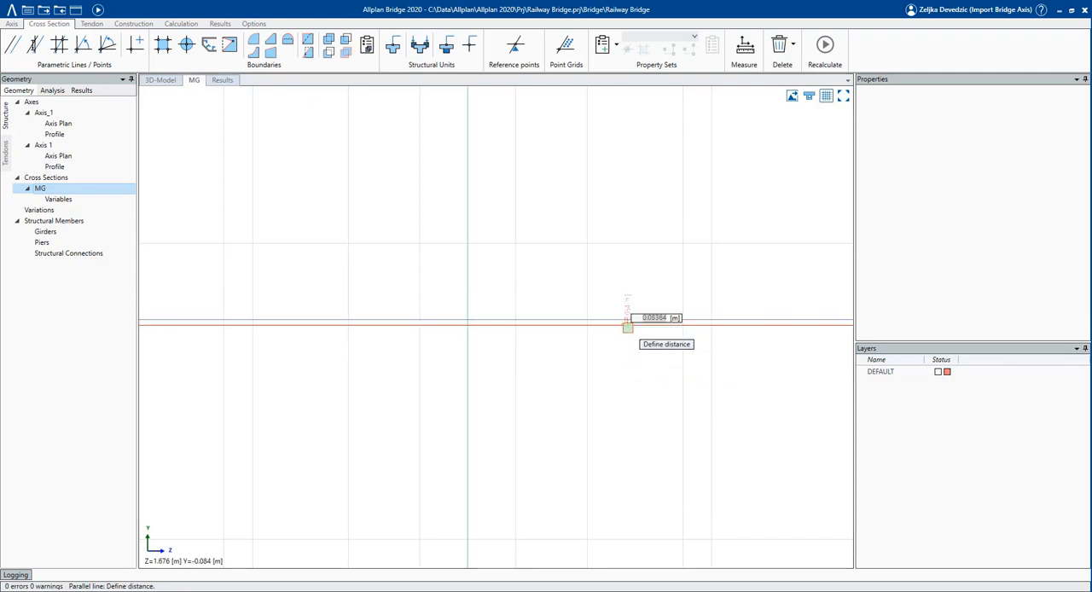
{"action": "key", "text": "Return"}
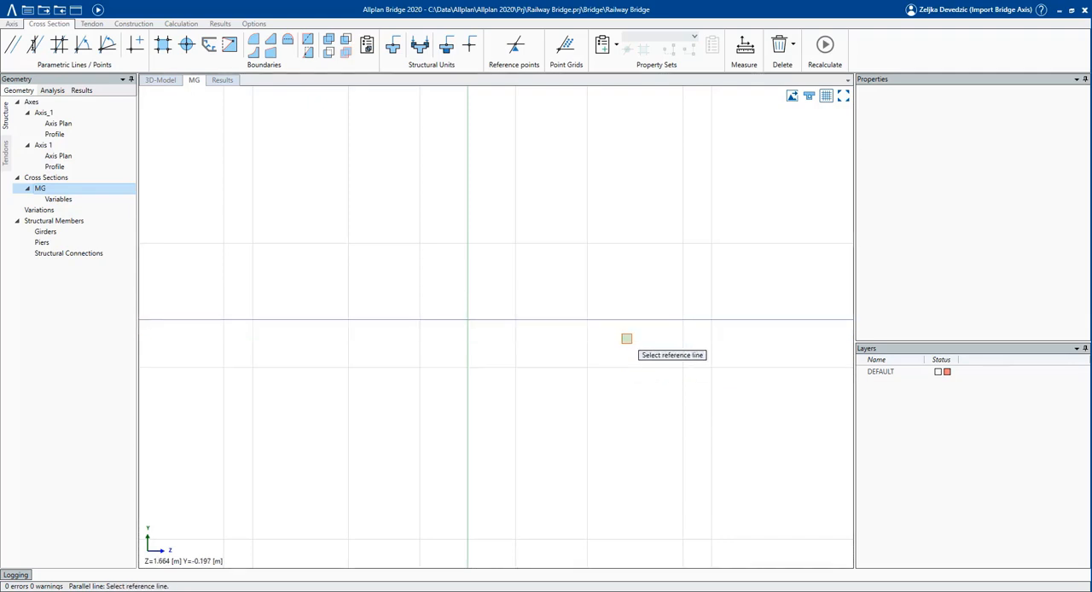
Add a line sloped at 2.5% through the intersection of the local axes, plus a parallel line about 0.3 m below it.
{"action": "left_click", "coordinate": [86, 53]}
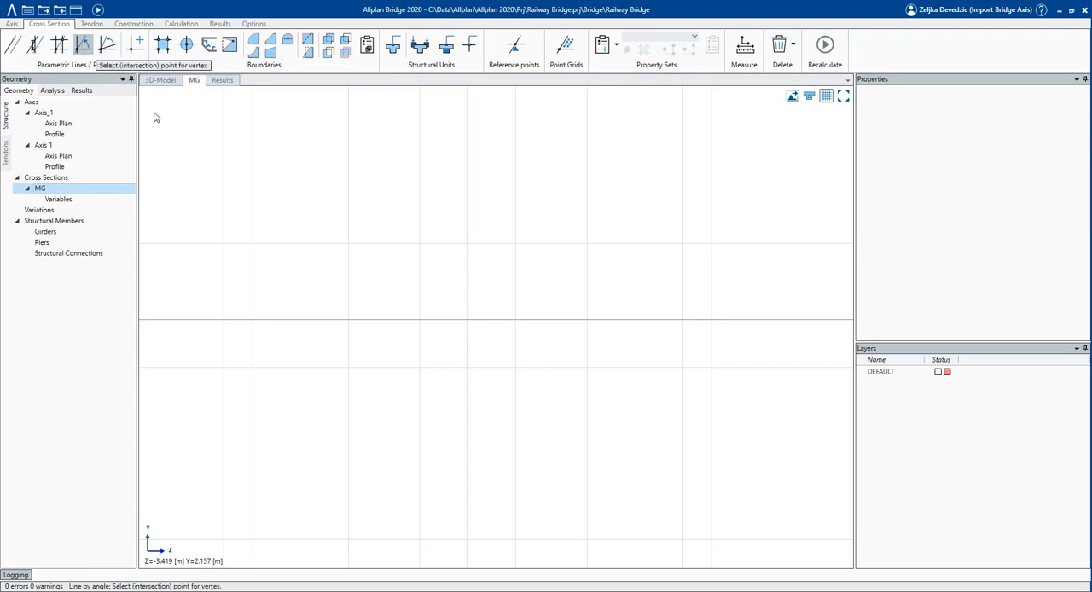
{"action": "left_click", "coordinate": [468, 319]}
{"action": "type", "text": "2.5"}
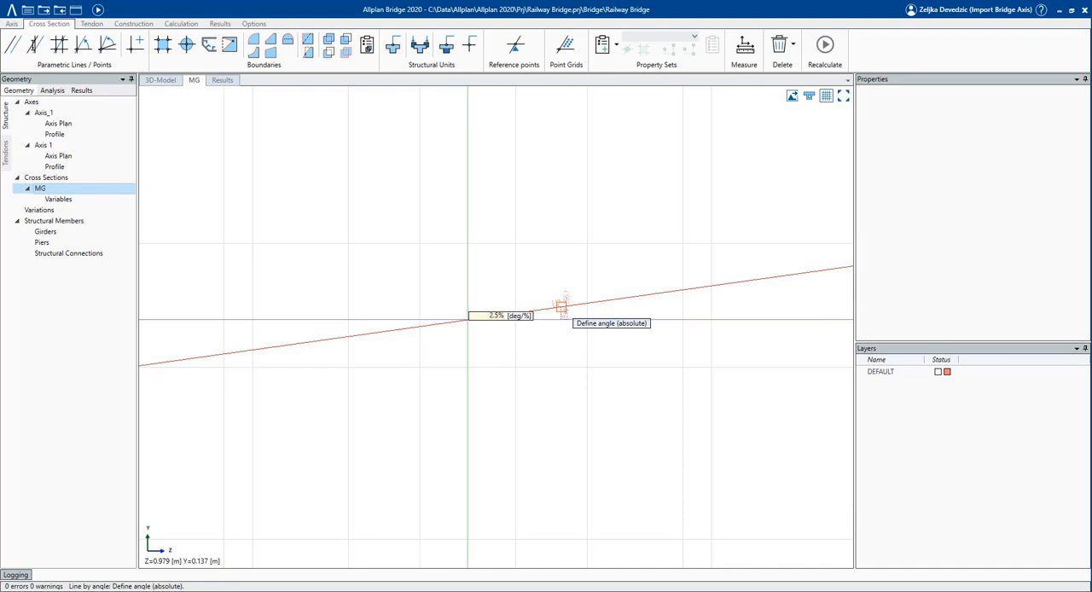
{"action": "key", "text": "Return"}
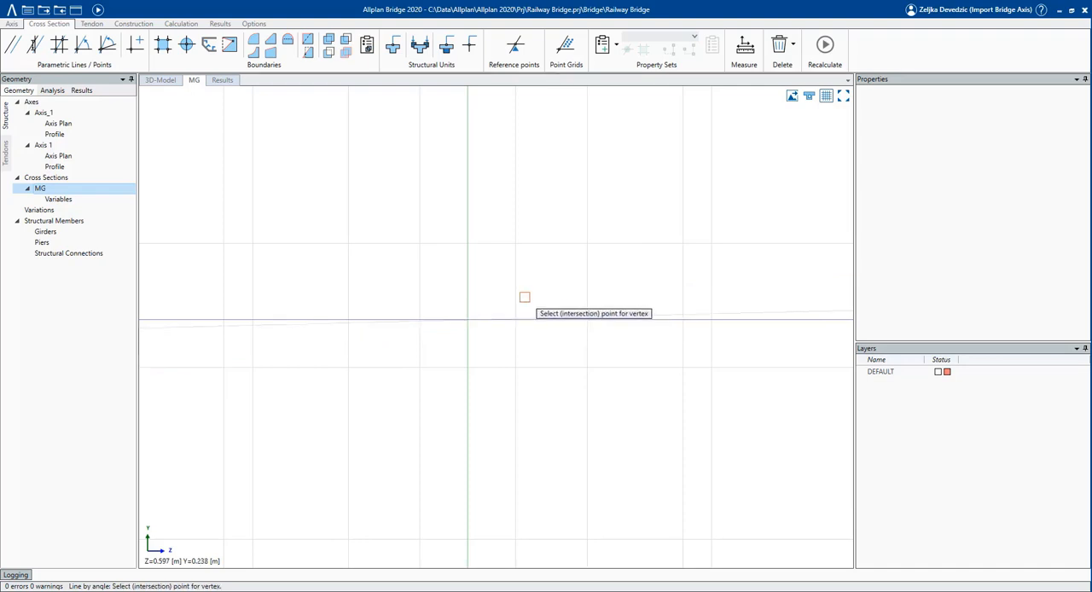
{"action": "left_click", "coordinate": [752, 315]}
{"action": "left_click", "coordinate": [797, 329]}
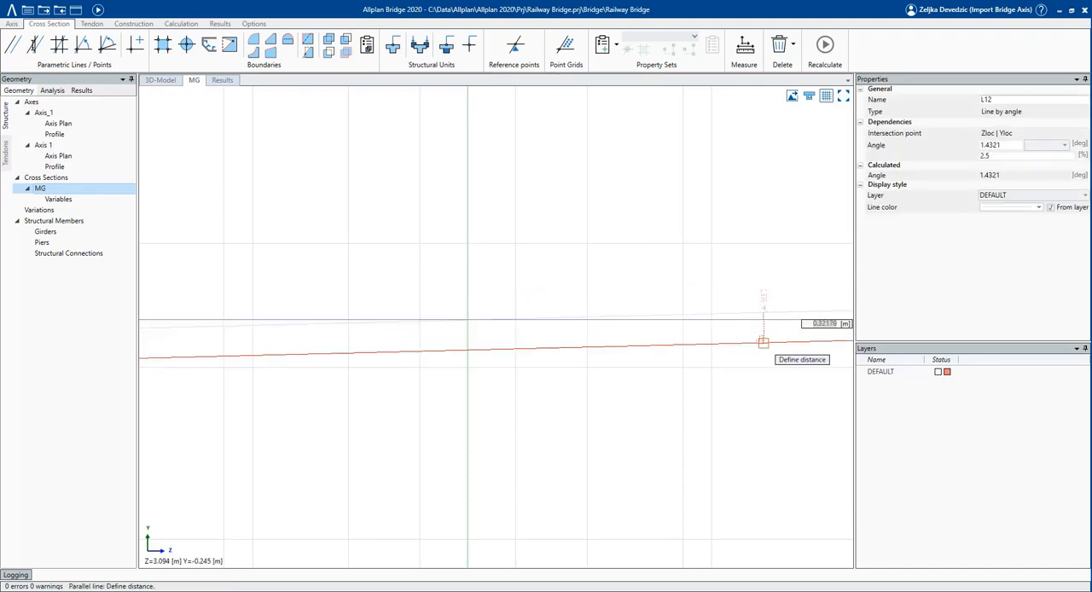
{"action": "key", "text": "Escape"}
Add web lines at about -85 and 85 degrees through the left and right 1.25 m verticals' intersections with the 0.5 m-below horizontal.
{"action": "left_click", "coordinate": [84, 43]}
{"action": "scroll", "coordinate": [386, 401], "scroll_direction": "down", "scroll_amount": 2}
{"action": "left_click", "coordinate": [356, 368]}
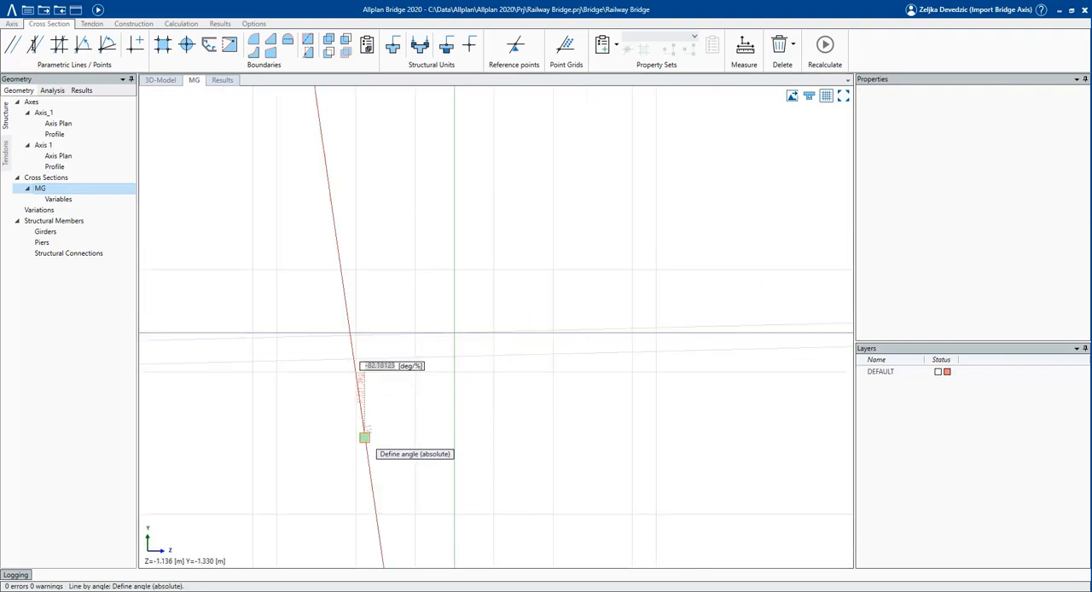
{"action": "type", "text": "-8"}
{"action": "key", "text": "Return"}
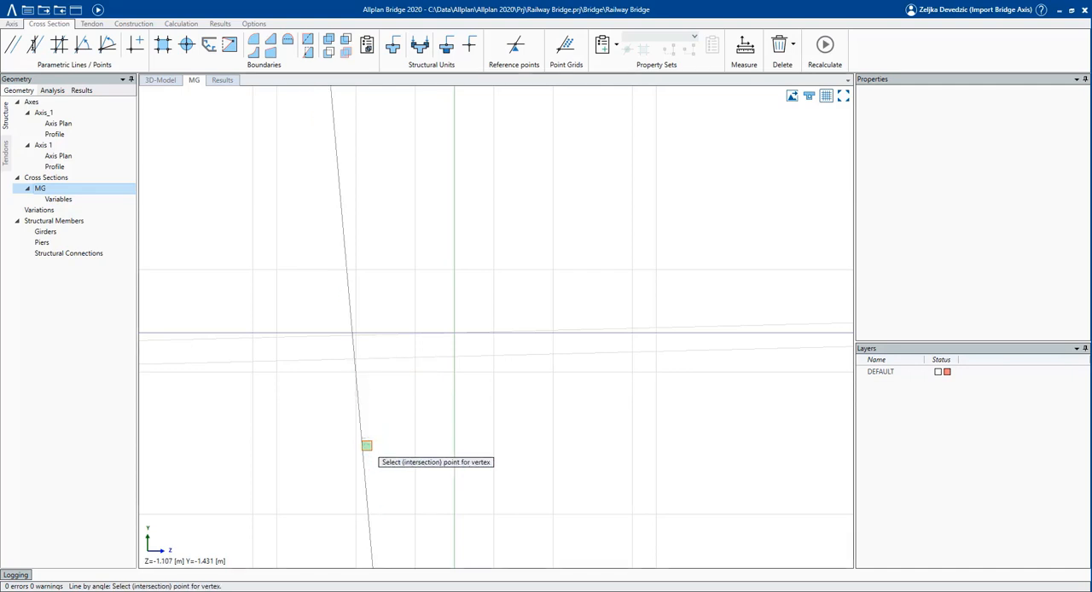
{"action": "left_click", "coordinate": [553, 369]}
{"action": "type", "text": "8"}
{"action": "key", "text": "Return"}
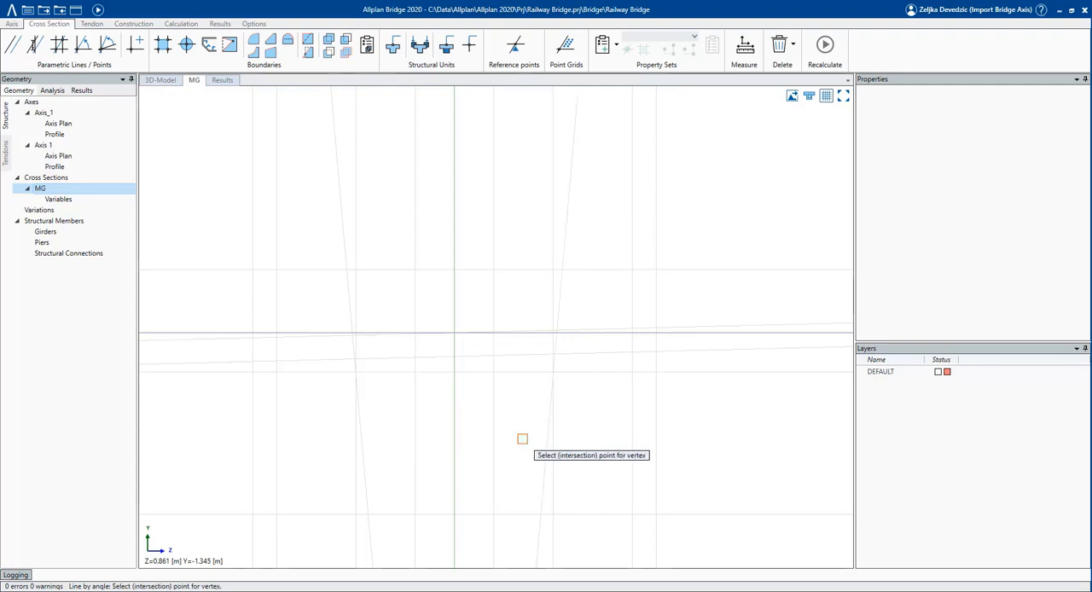
Trace a boundary from the left outer top corner down the edge, along the cantilever underside and left web, across the bottom and up the right web.
{"action": "left_click", "coordinate": [162, 44]}
{"action": "left_click", "coordinate": [252, 269]}
{"action": "left_click", "coordinate": [252, 362]}
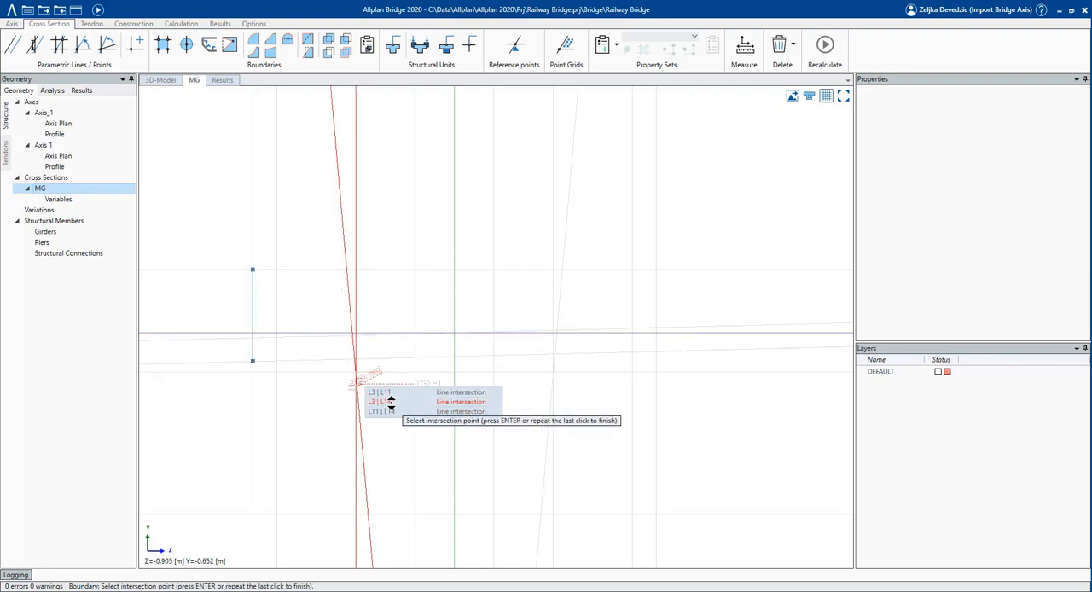
{"action": "left_click", "coordinate": [381, 401]}
{"action": "left_click", "coordinate": [370, 513]}
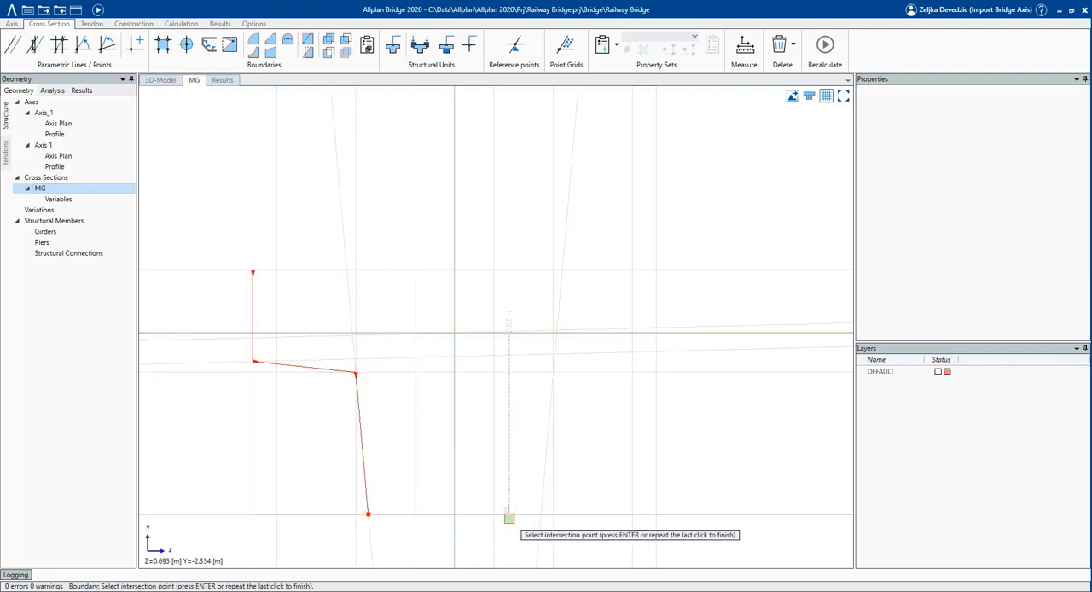
{"action": "left_click", "coordinate": [541, 513]}
{"action": "mouse_move", "coordinate": [556, 375]}
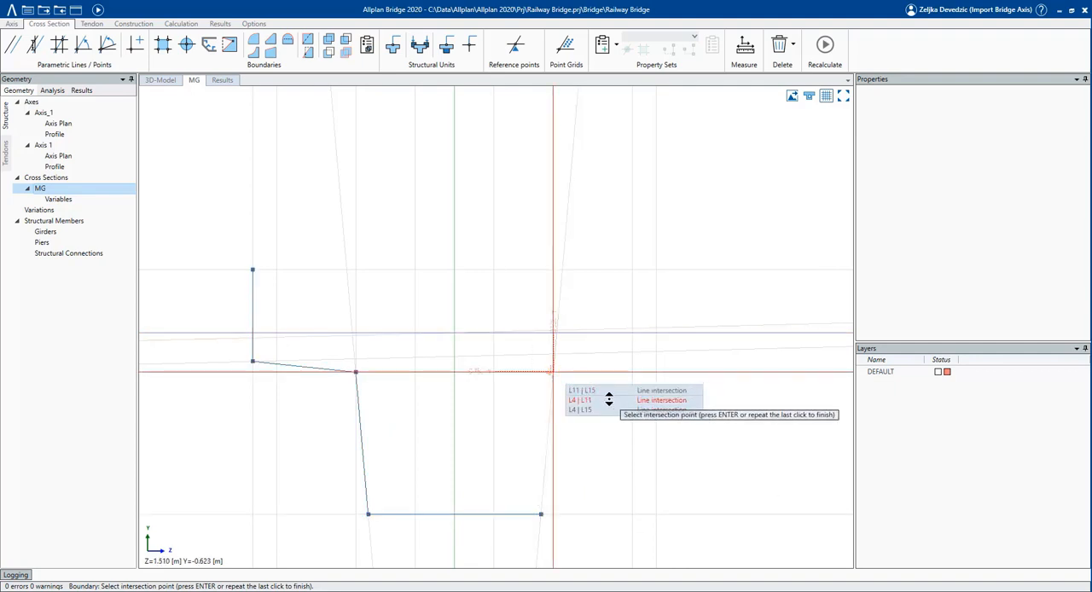
{"action": "left_click", "coordinate": [593, 400]}
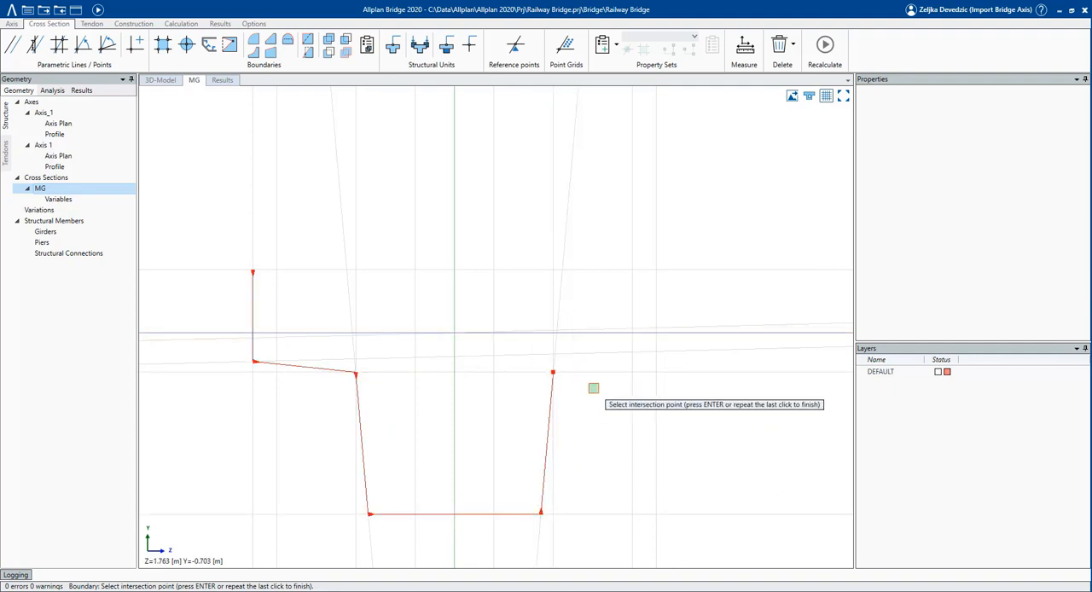
Continue the boundary around the right cantilever and upstand, along the 2.5% deck line and up the left upstand, closing it at the start point.
{"action": "left_click", "coordinate": [655, 352]}
{"action": "left_click", "coordinate": [652, 273]}
{"action": "left_click", "coordinate": [632, 271]}
{"action": "left_click", "coordinate": [632, 327]}
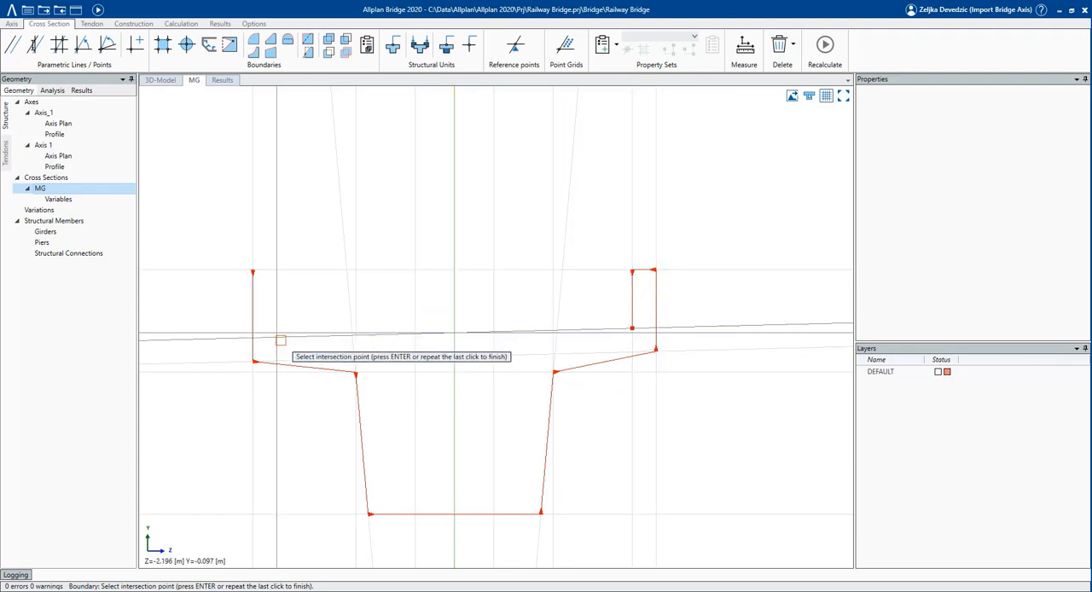
{"action": "left_click", "coordinate": [276, 335]}
{"action": "left_click", "coordinate": [273, 270]}
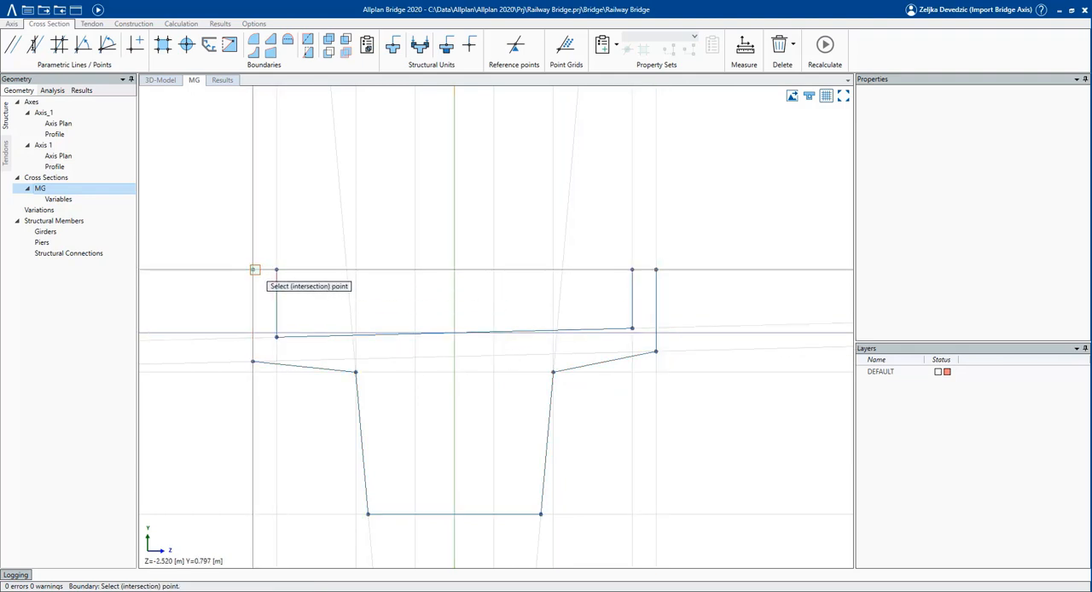
{"action": "left_click", "coordinate": [253, 270]}
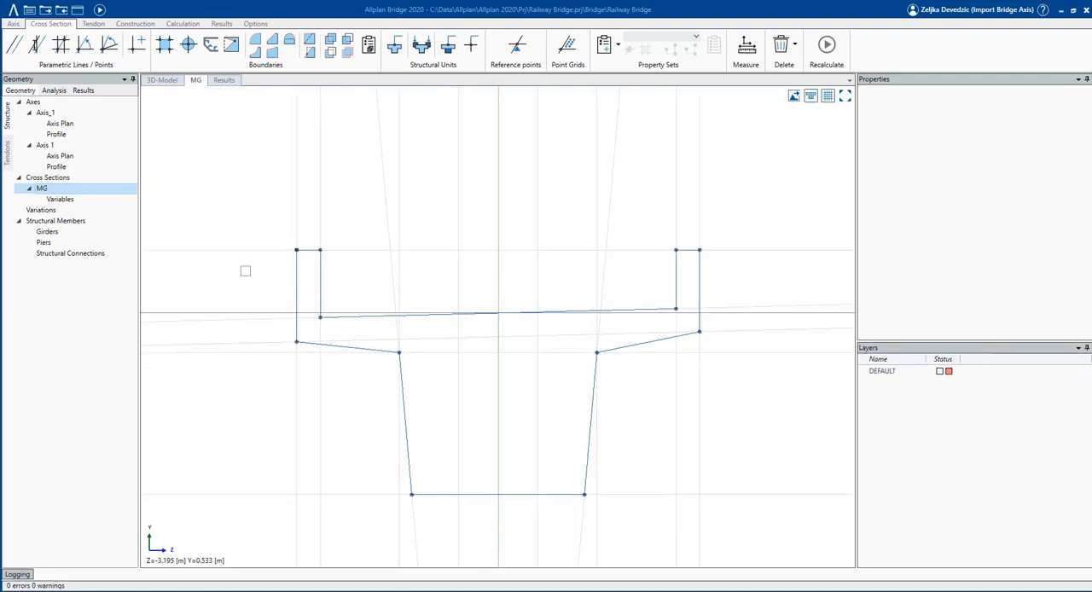
Round the lower outer corner of the left cantilever with a 0.15 m radius.
{"action": "left_click", "coordinate": [258, 41]}
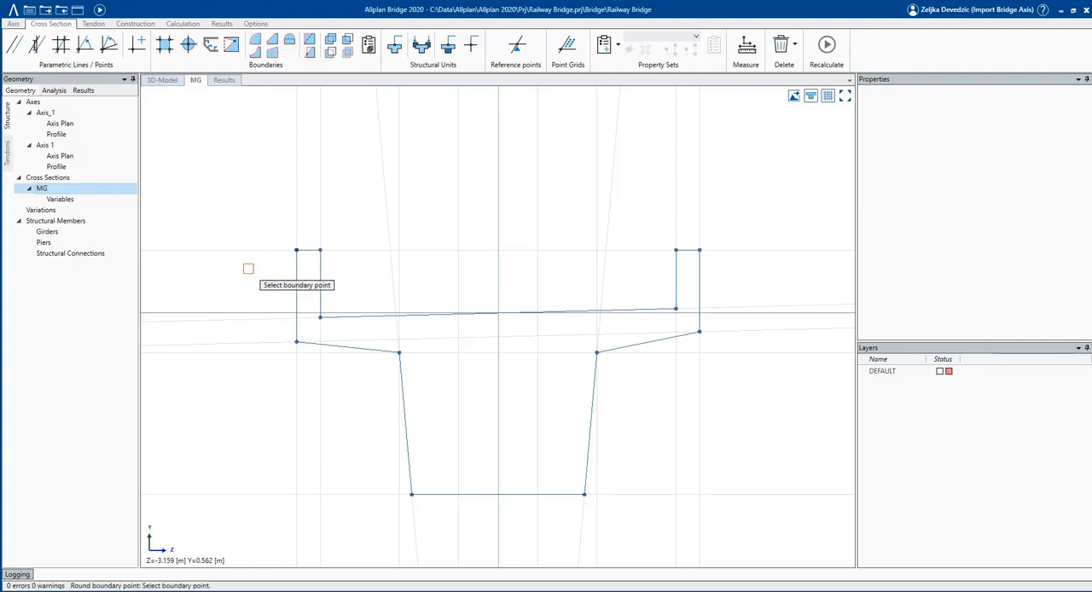
{"action": "left_click", "coordinate": [296, 342]}
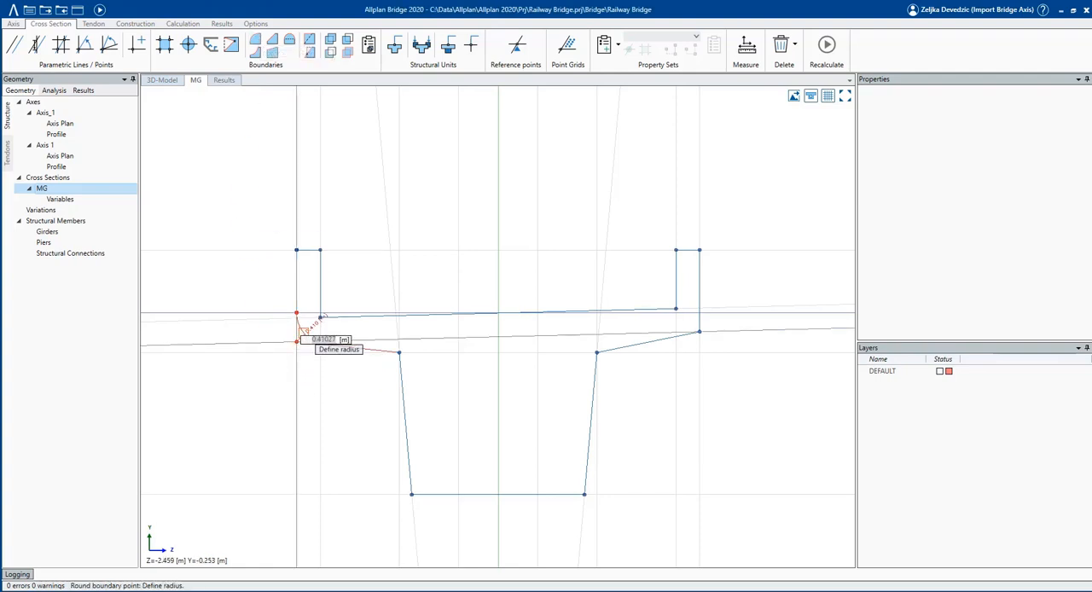
{"action": "type", "text": "0.15"}
{"action": "key", "text": "Return"}
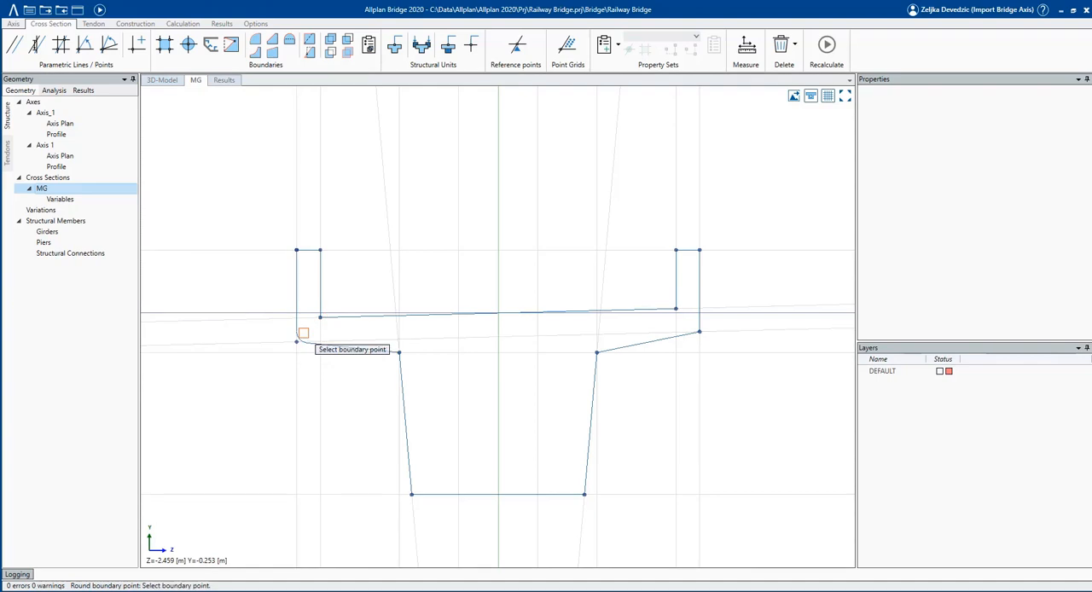
Round the boundary points at the upper and lower ends of both webs.
{"action": "left_click", "coordinate": [398, 351]}
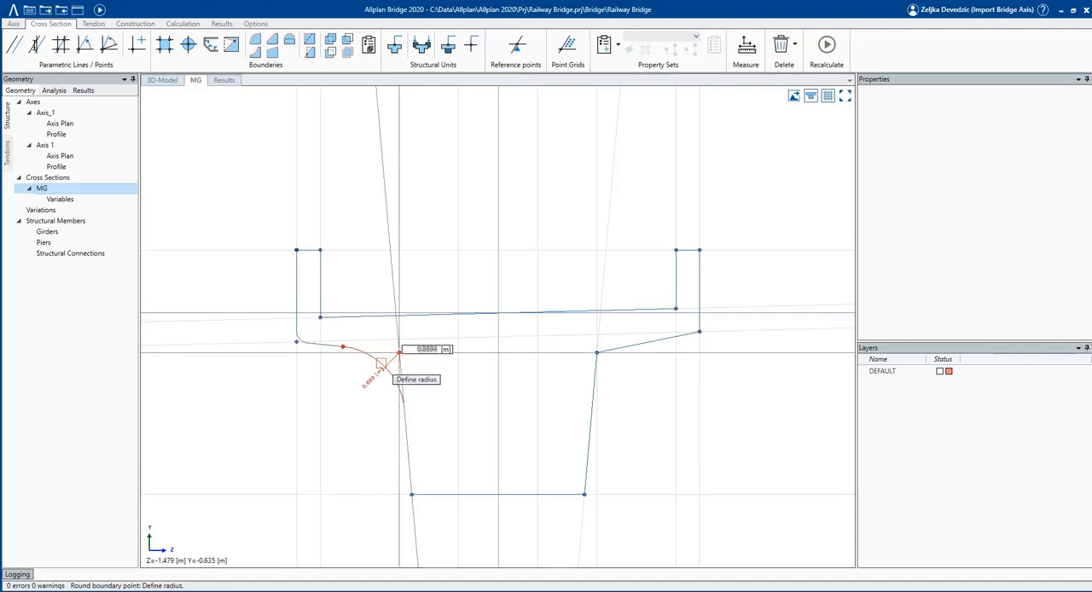
{"action": "left_click", "coordinate": [380, 363]}
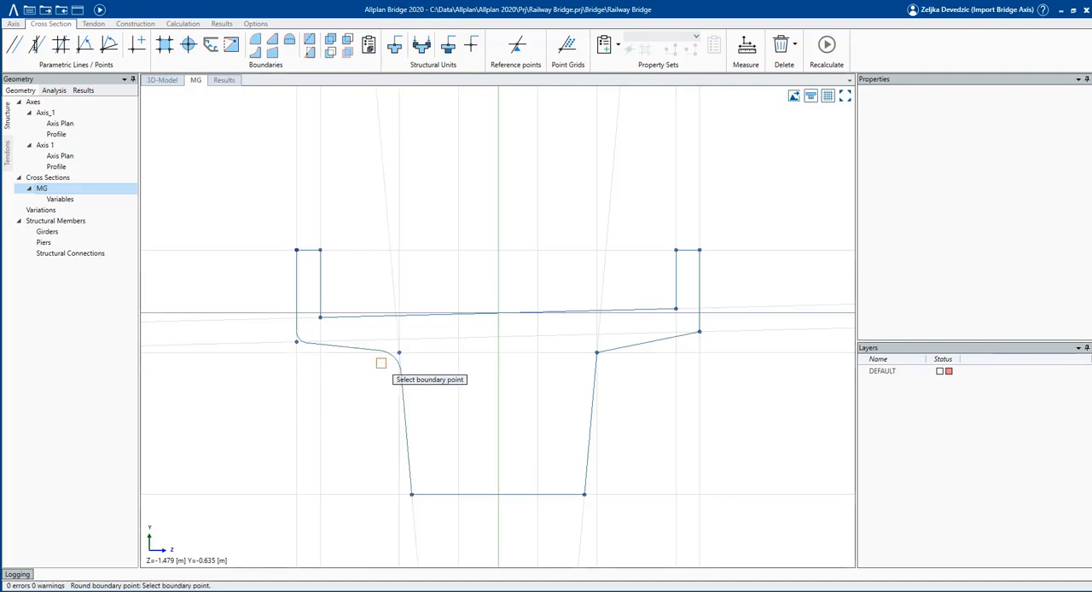
{"action": "left_click", "coordinate": [411, 494]}
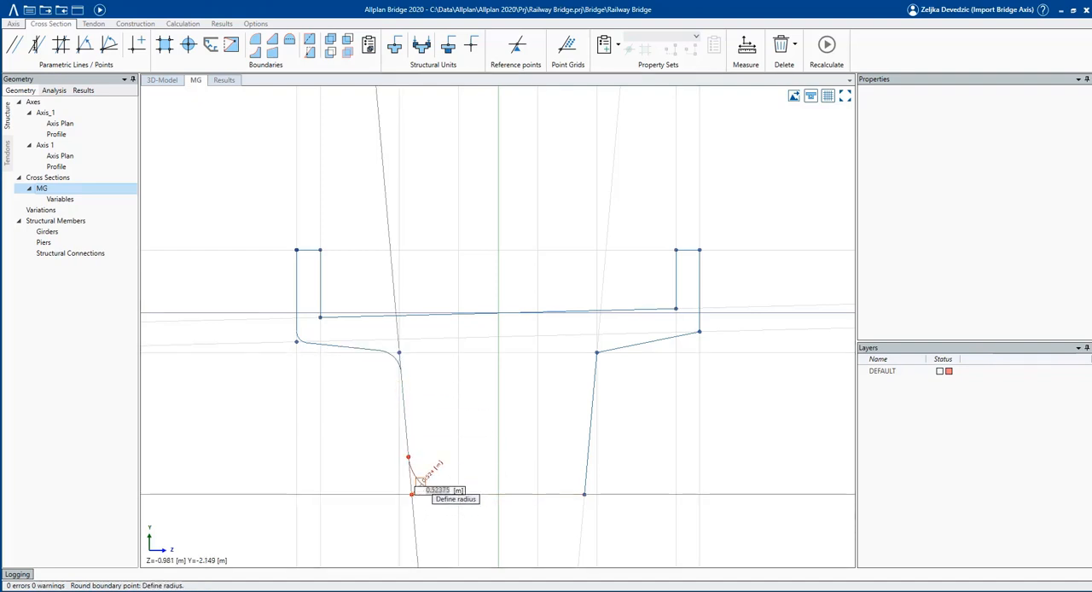
{"action": "left_click", "coordinate": [417, 483]}
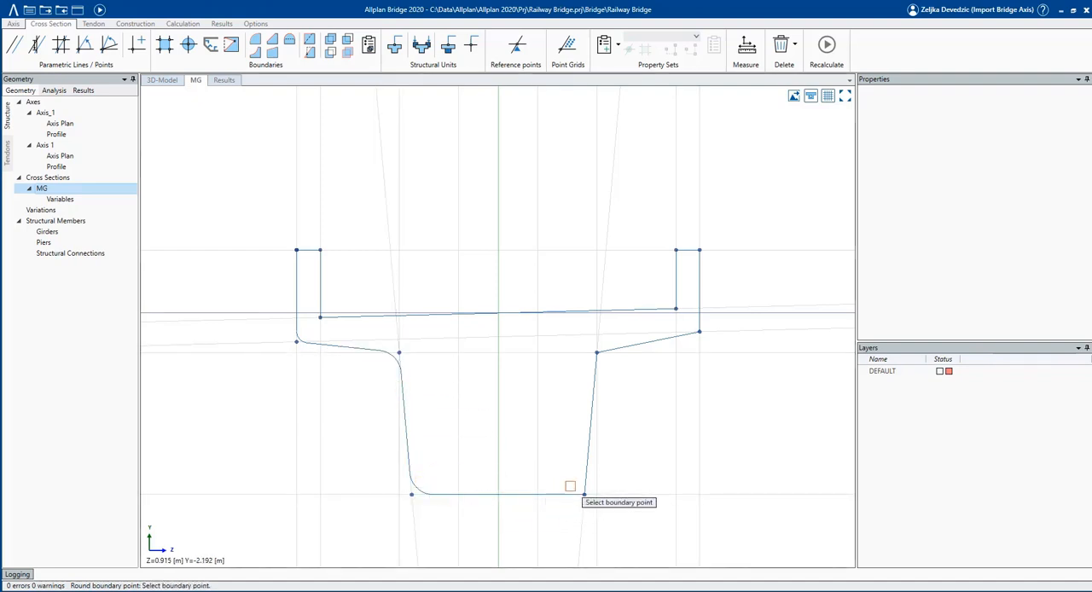
{"action": "left_click", "coordinate": [585, 493]}
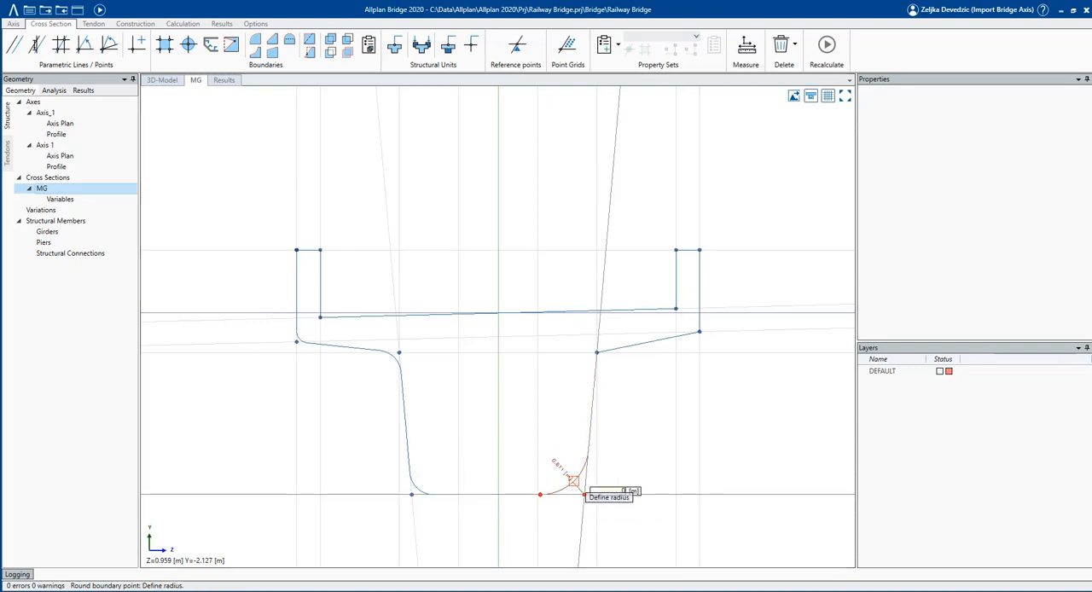
{"action": "left_click", "coordinate": [573, 480]}
{"action": "left_click", "coordinate": [595, 352]}
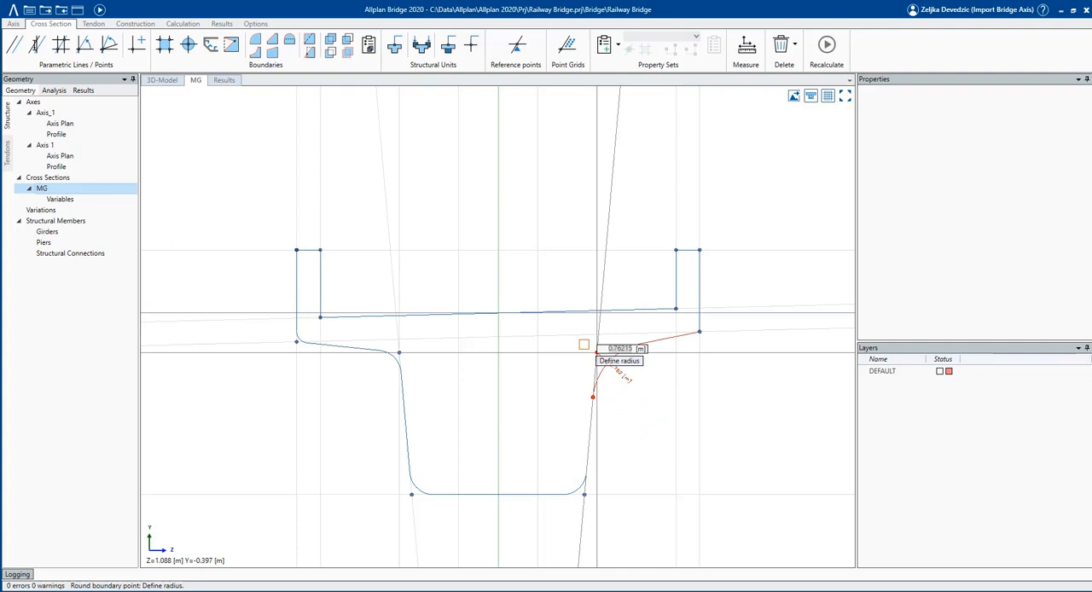
{"action": "key", "text": "Return"}
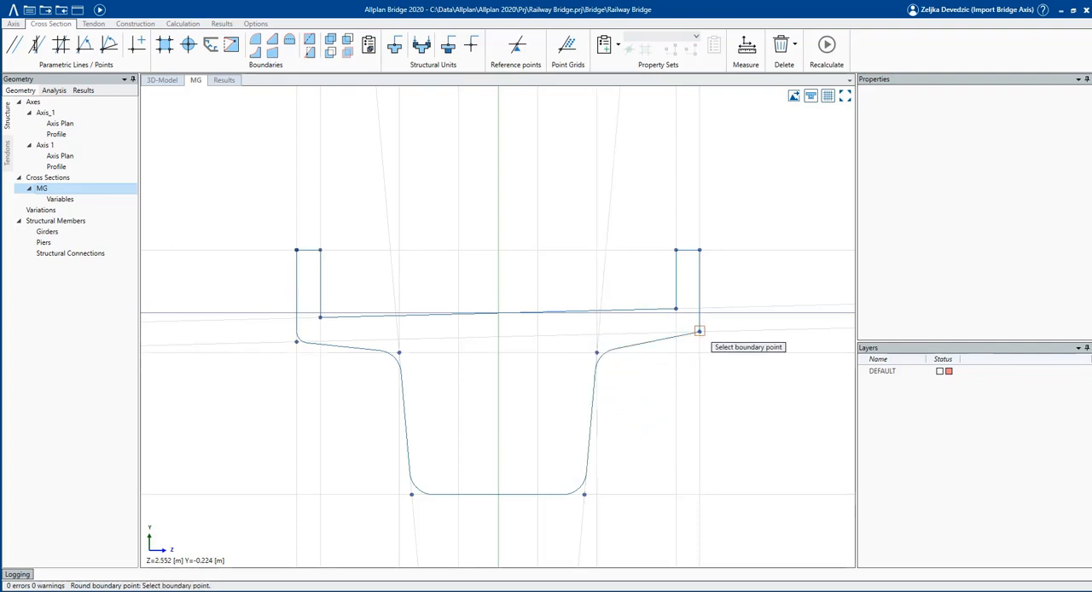
Round the lower outer corner of the right cantilever with a 0.15 m radius.
{"action": "left_click", "coordinate": [698, 331]}
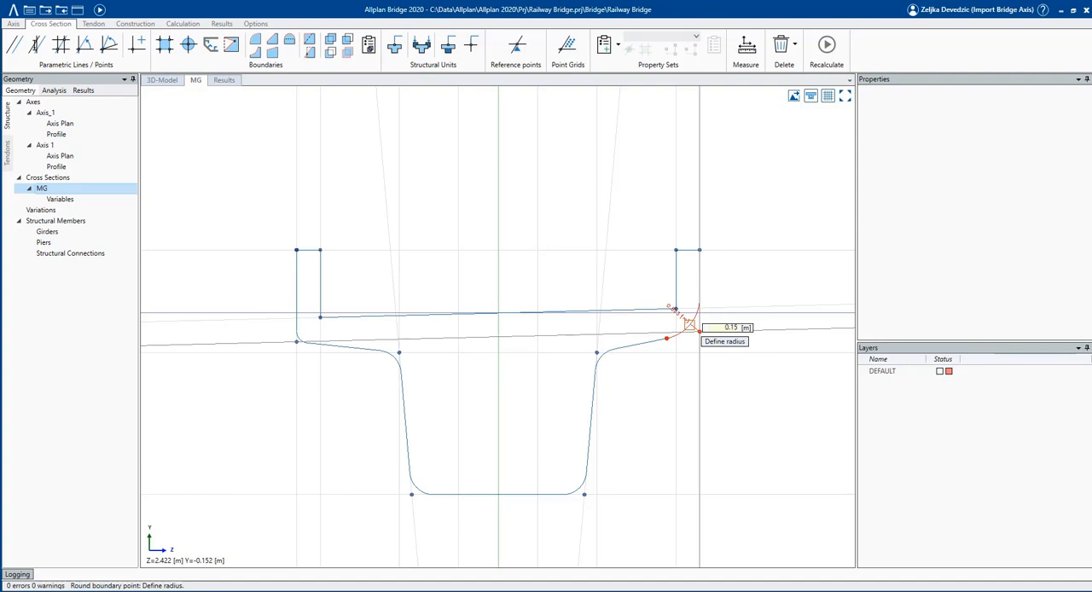
{"action": "key", "text": "Return"}
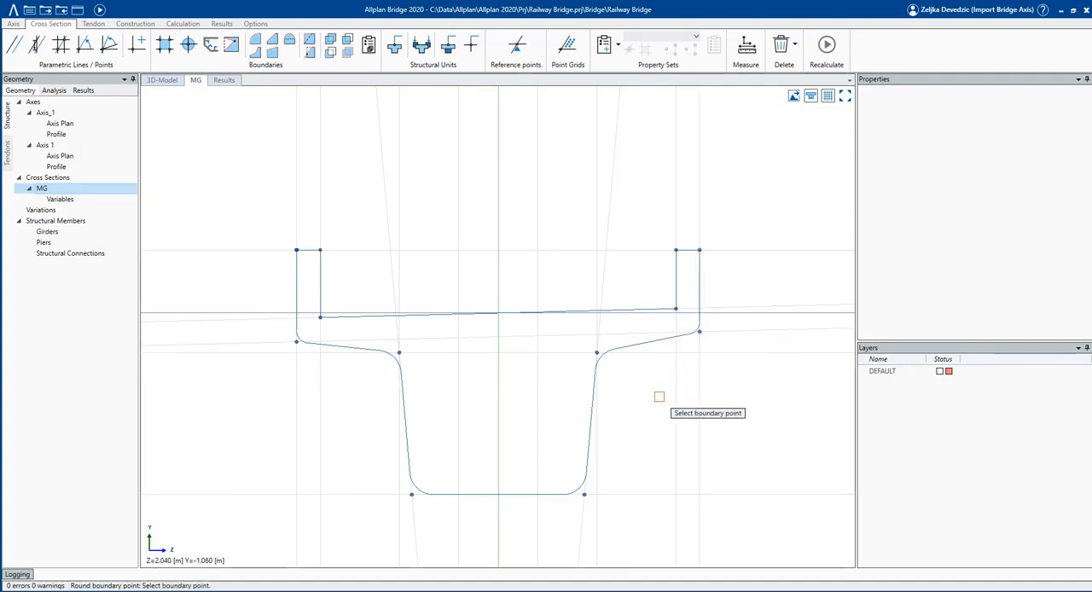
{"action": "key", "text": "Escape"}
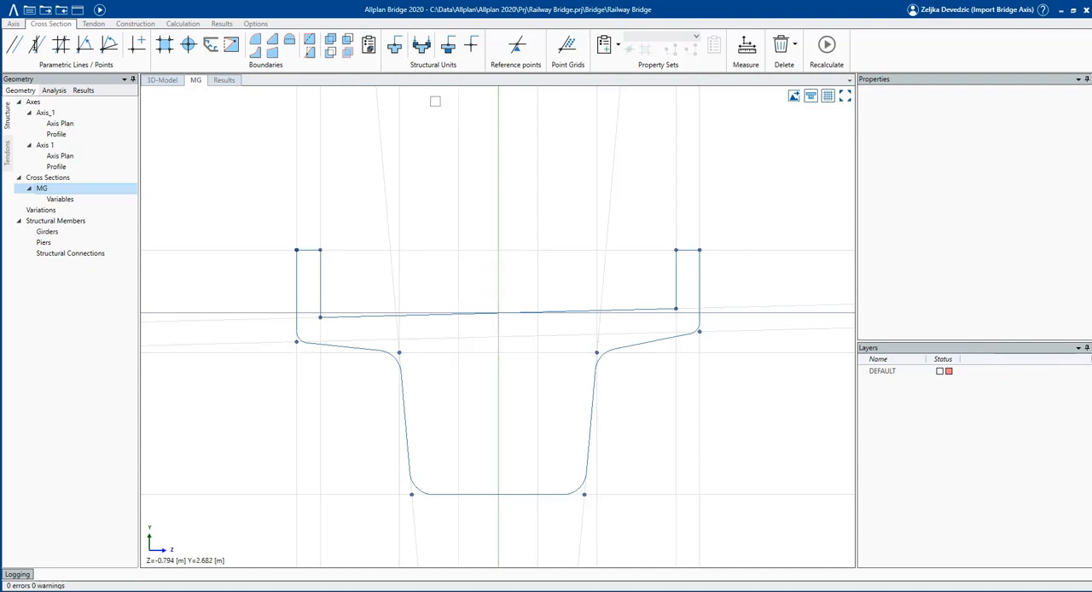
Create a beam structural unit at the Zloc/Yloc intersection and assign the girder's outer boundary to it.
{"action": "left_click", "coordinate": [396, 49]}
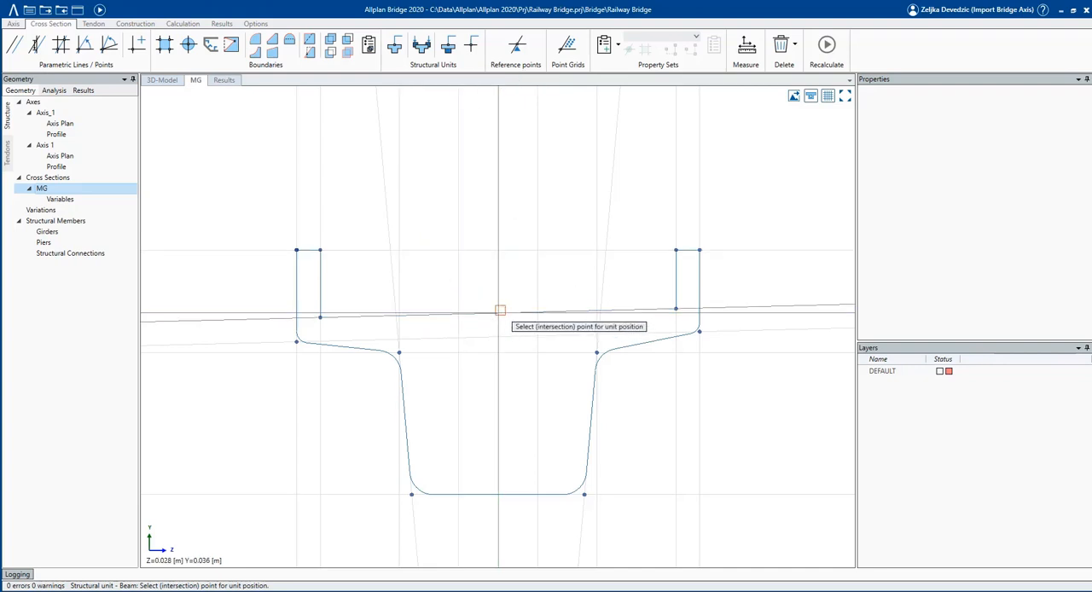
{"action": "mouse_move", "coordinate": [498, 310]}
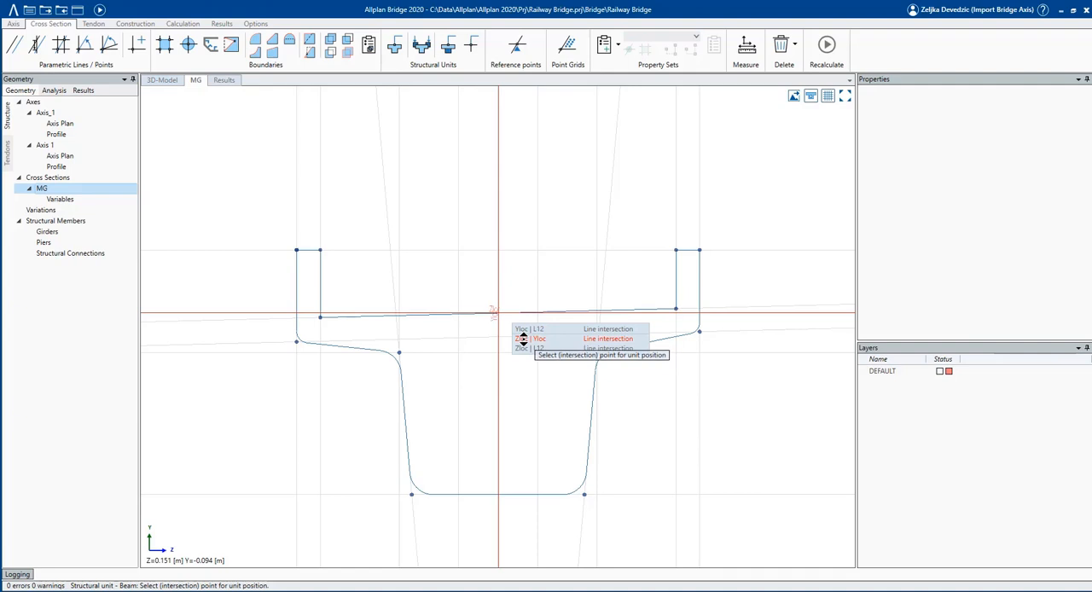
{"action": "left_click", "coordinate": [522, 338]}
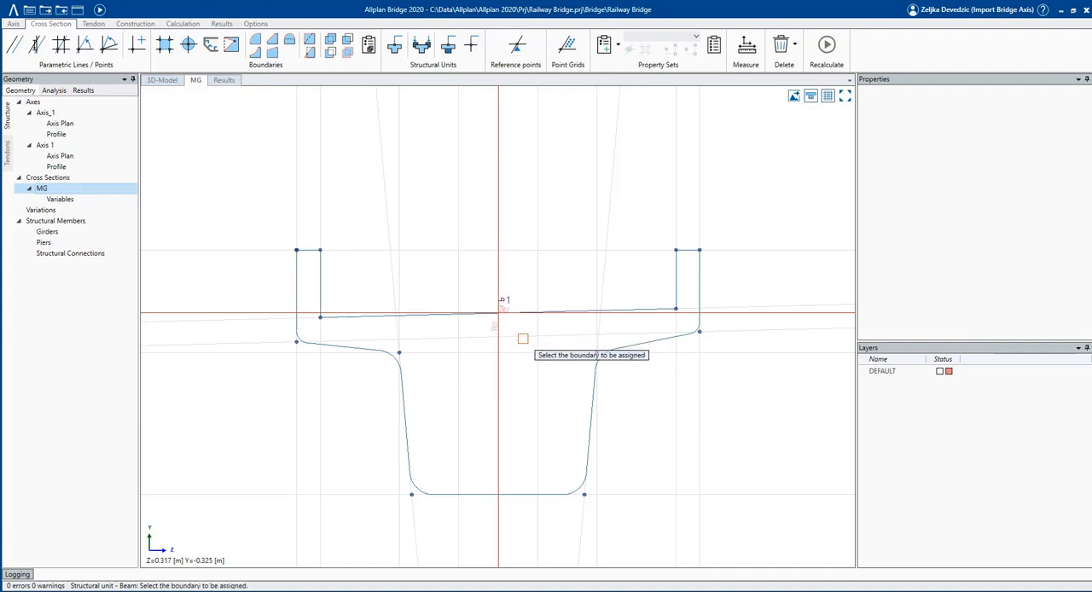
{"action": "left_click", "coordinate": [676, 290]}
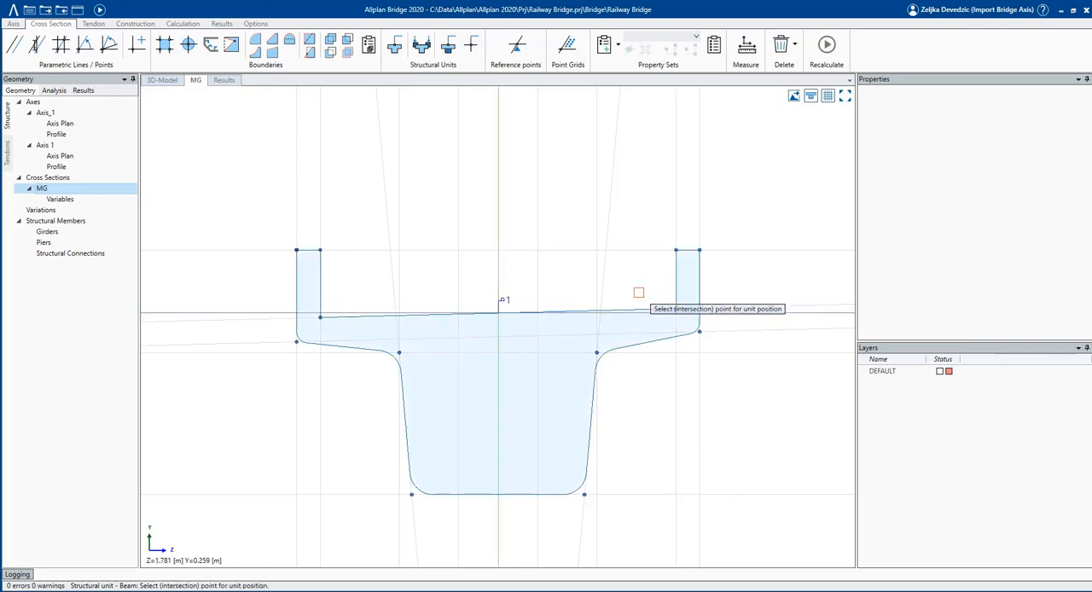
{"action": "key", "text": "Escape"}
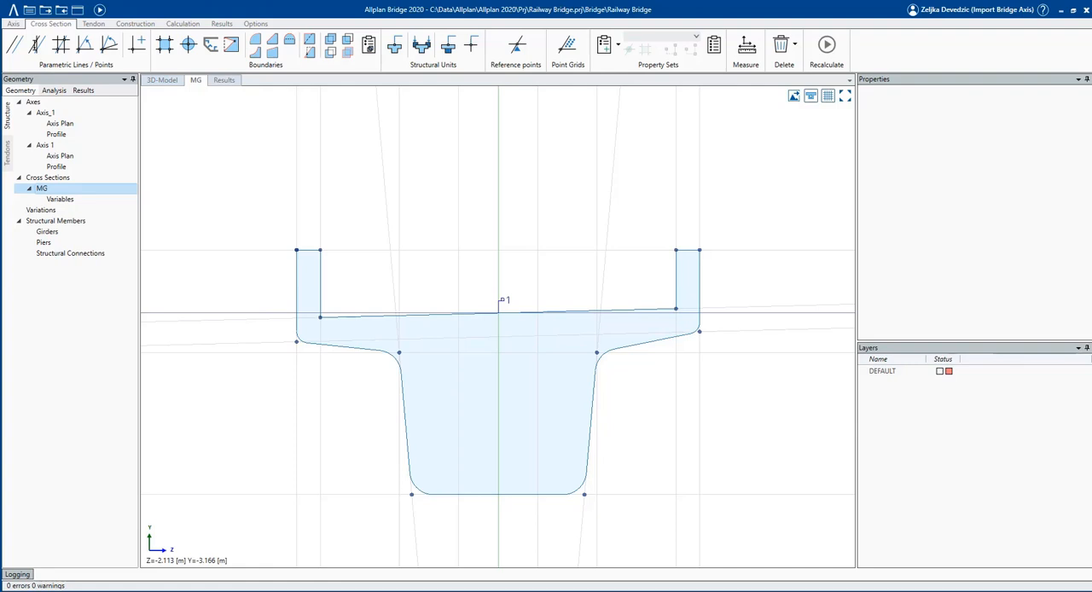
Import the additional cross sections from the TCL file CrossSections_other.tcl.
{"action": "scroll", "coordinate": [613, 443], "scroll_direction": "up", "scroll_amount": 1}
{"action": "middle_click_drag", "start_coordinate": [613, 442], "coordinate": [613, 417]}
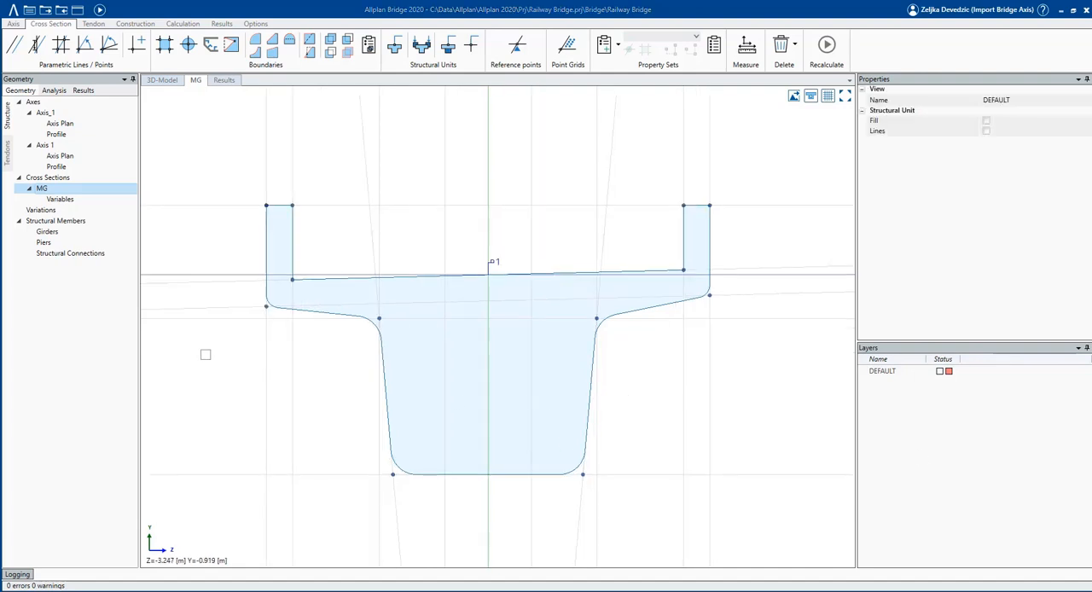
{"action": "right_click", "coordinate": [91, 184]}
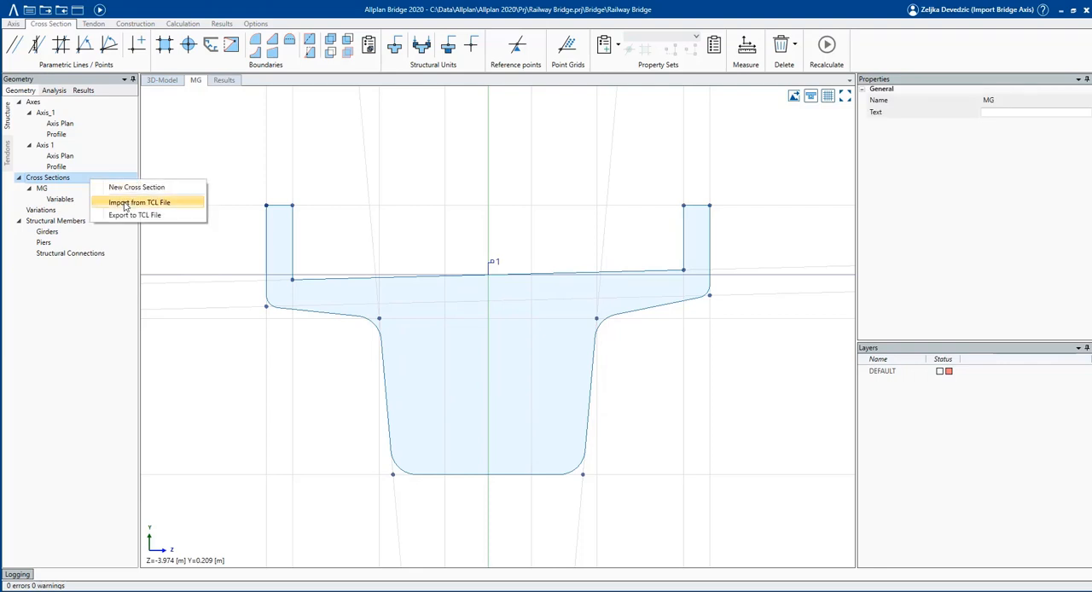
{"action": "left_click", "coordinate": [186, 208]}
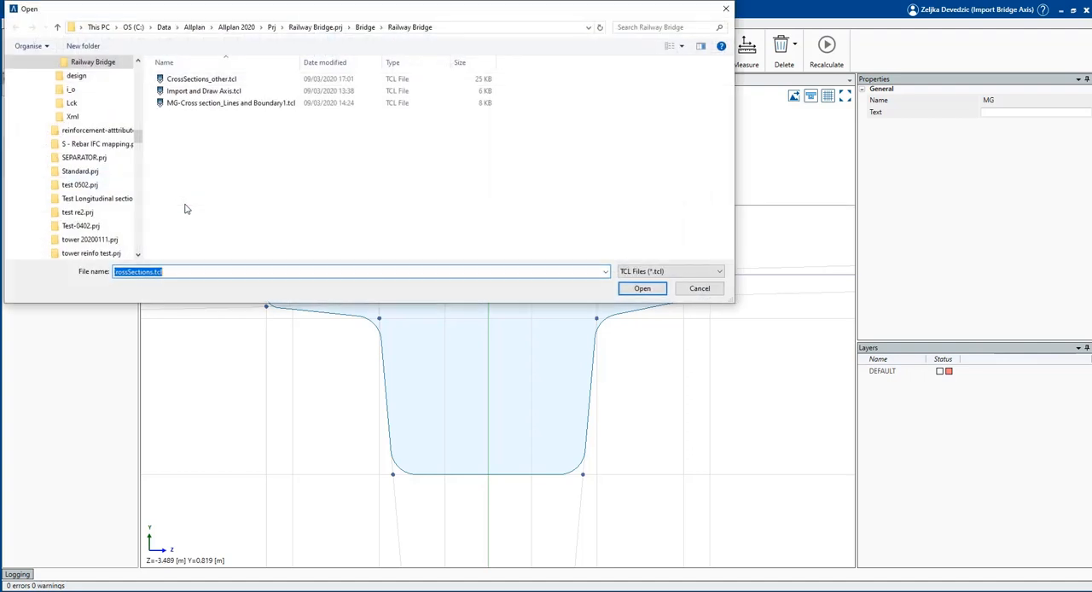
{"action": "left_click", "coordinate": [200, 80]}
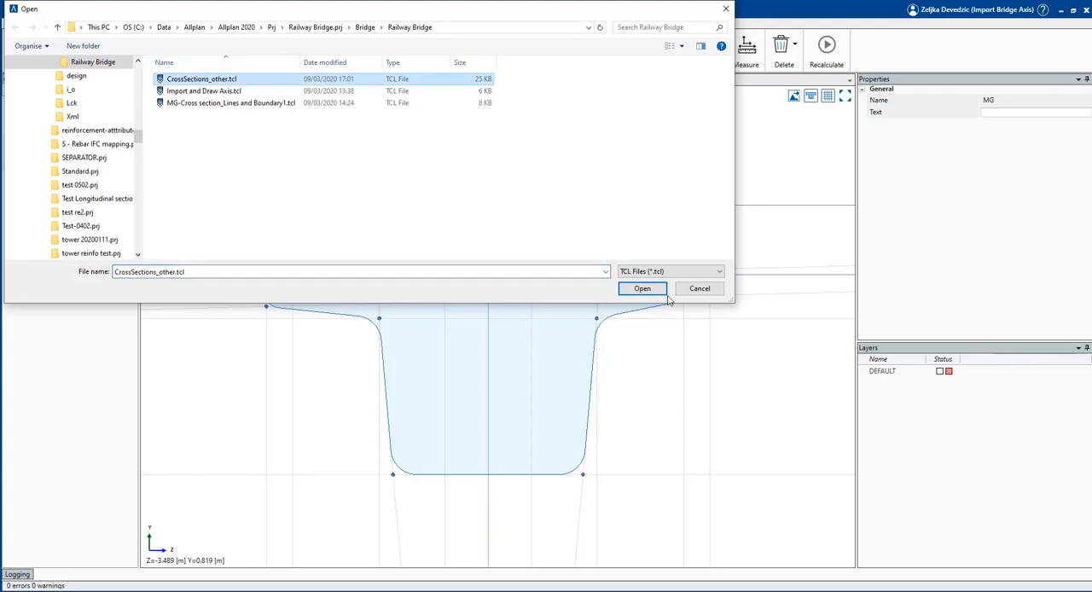
{"action": "left_click", "coordinate": [642, 289]}
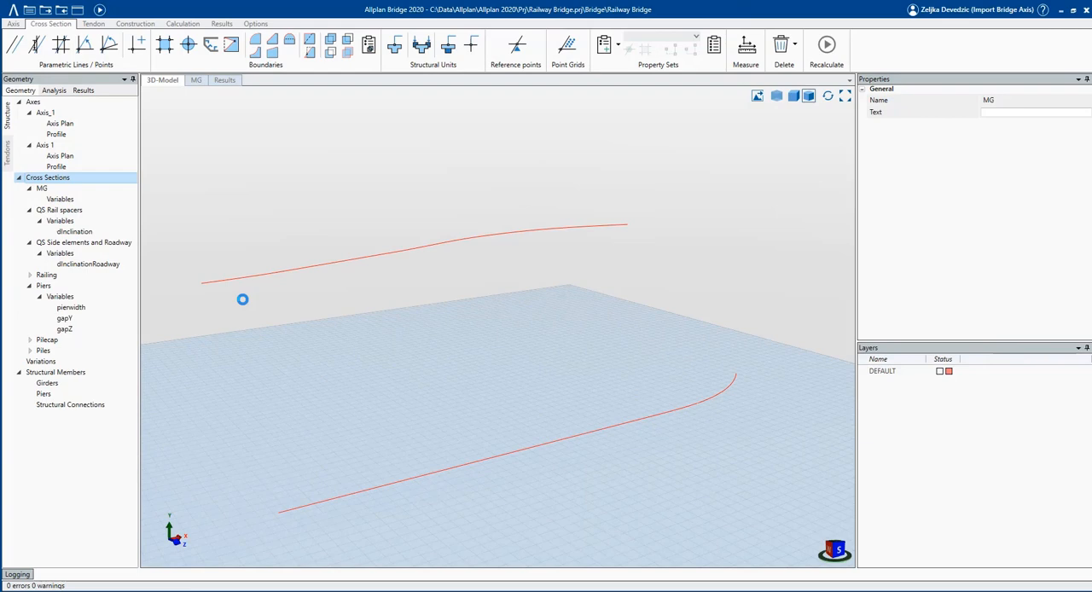
Review the imported QS Rail spacers, QS Side elements and Roadway, and Railing cross sections, and return to MG.
{"action": "left_click", "coordinate": [77, 211]}
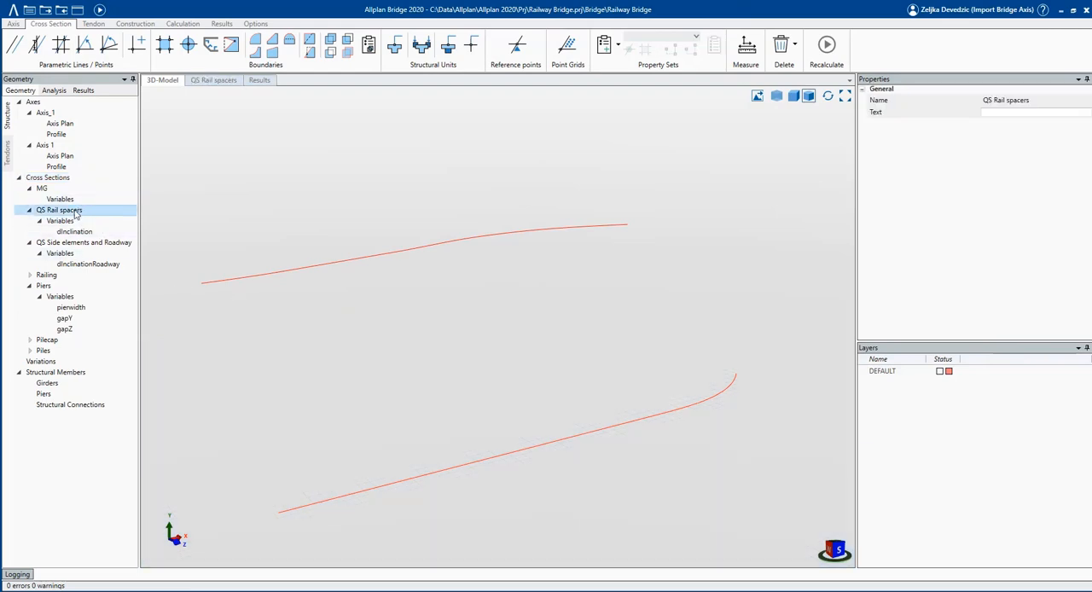
{"action": "left_click", "coordinate": [85, 244]}
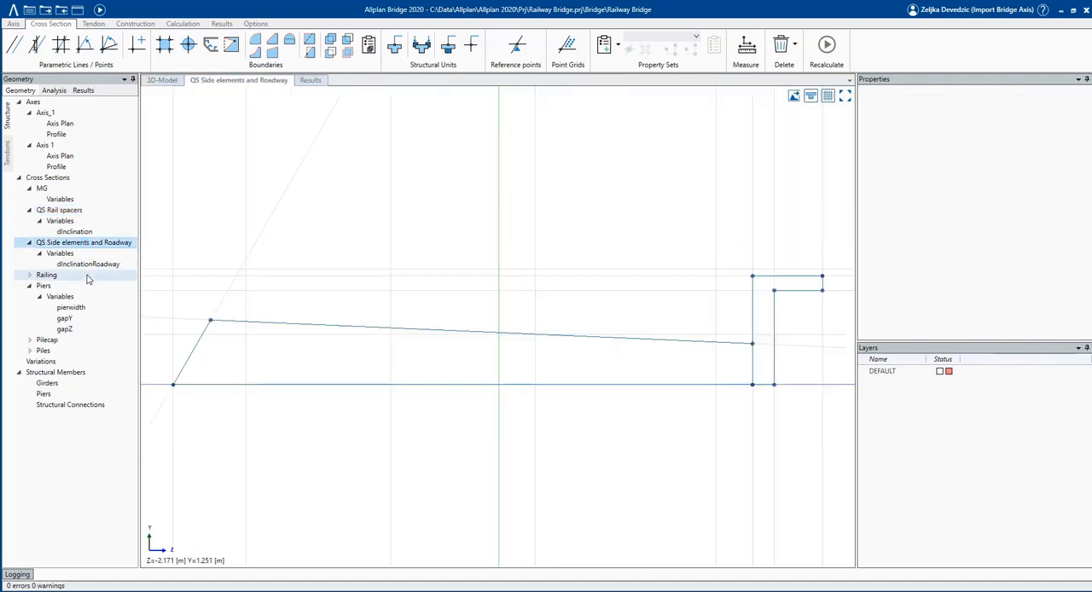
{"action": "left_click", "coordinate": [85, 275]}
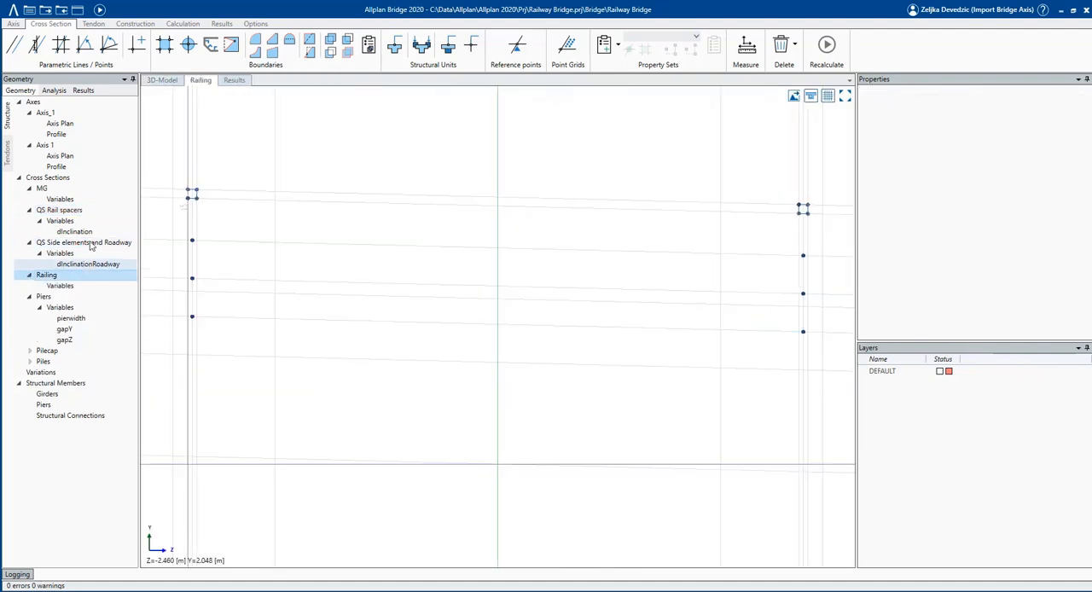
{"action": "left_click", "coordinate": [57, 188]}
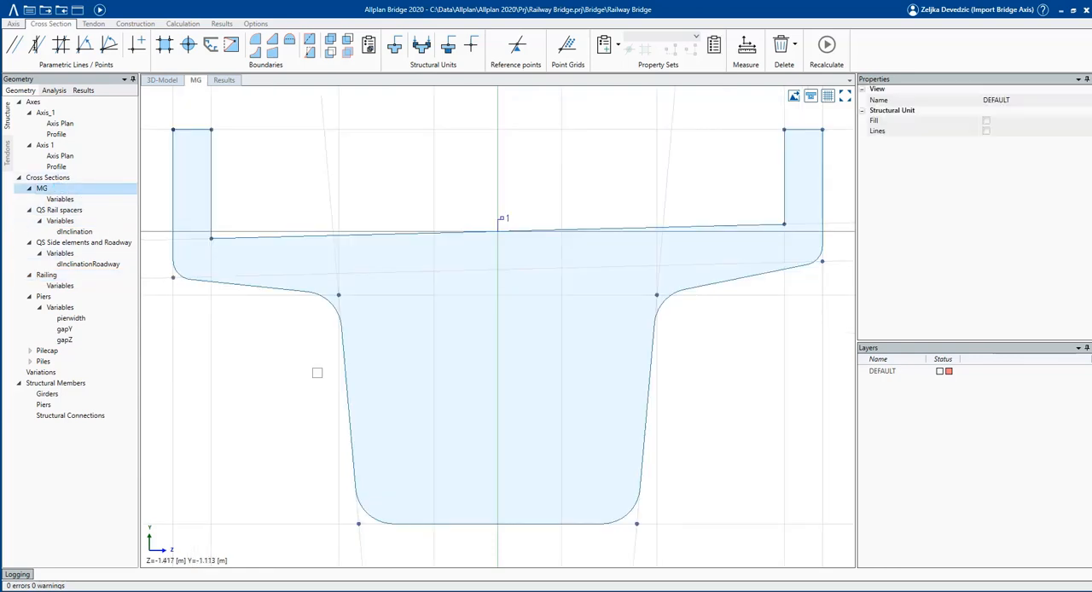
{"action": "scroll", "coordinate": [316, 373], "scroll_direction": "down", "scroll_amount": 1}
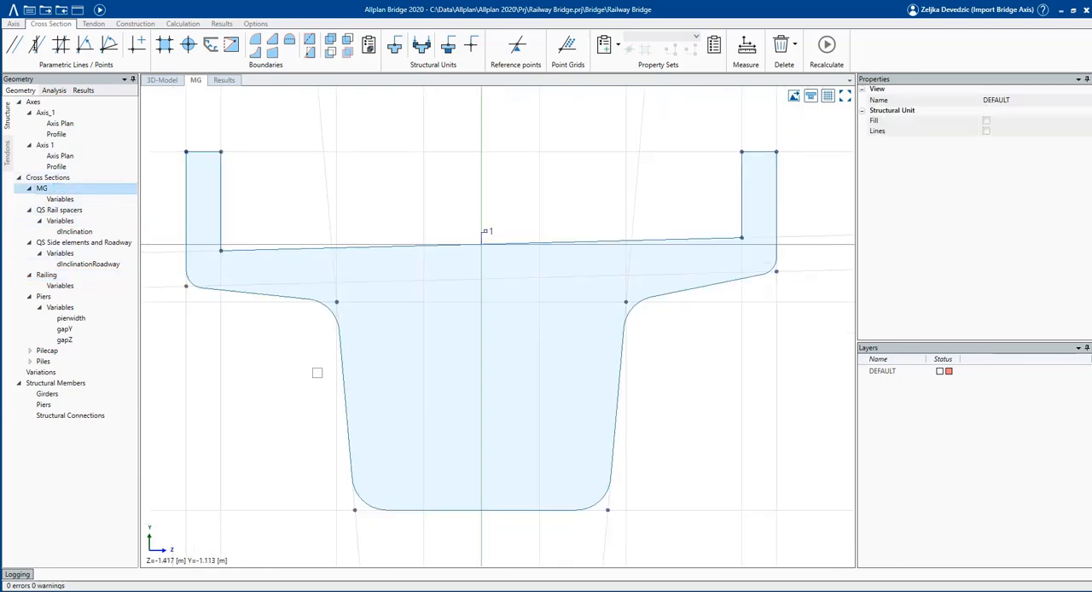
Add an angle variable incl_roadway to cross section MG and set its value to 1.4321 deg.
{"action": "left_click", "coordinate": [75, 201]}
{"action": "right_click", "coordinate": [75, 202]}
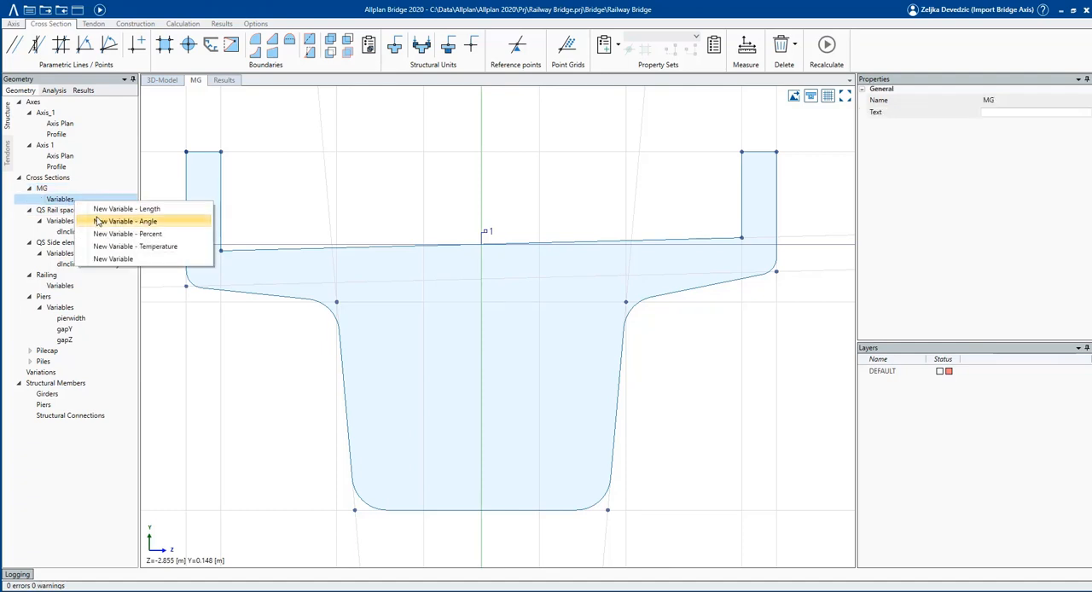
{"action": "left_click", "coordinate": [99, 221]}
{"action": "type", "text": "incl_roadway"}
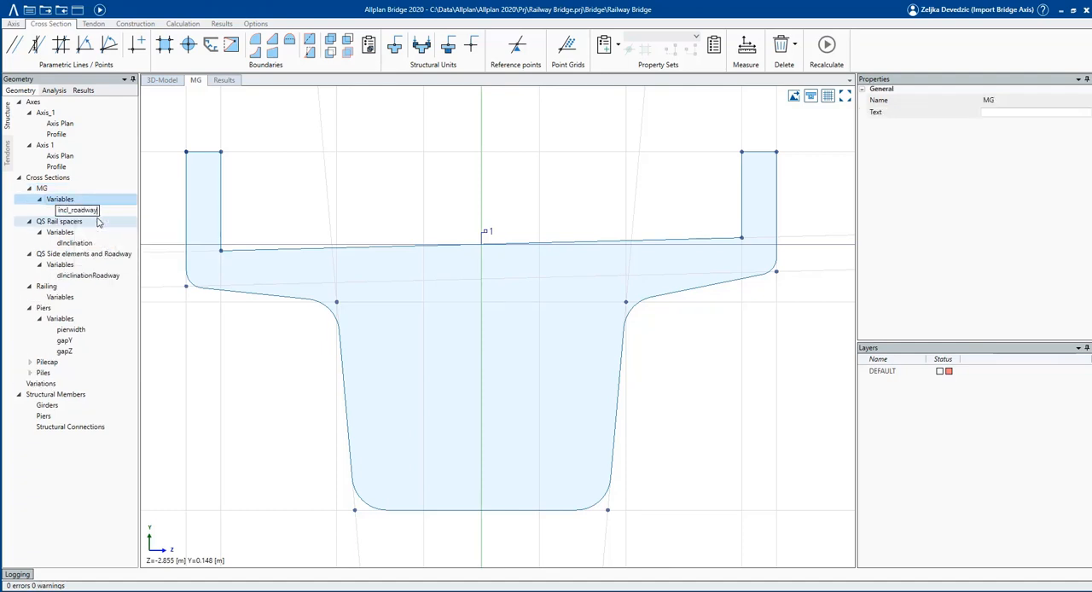
{"action": "key", "text": "Return"}
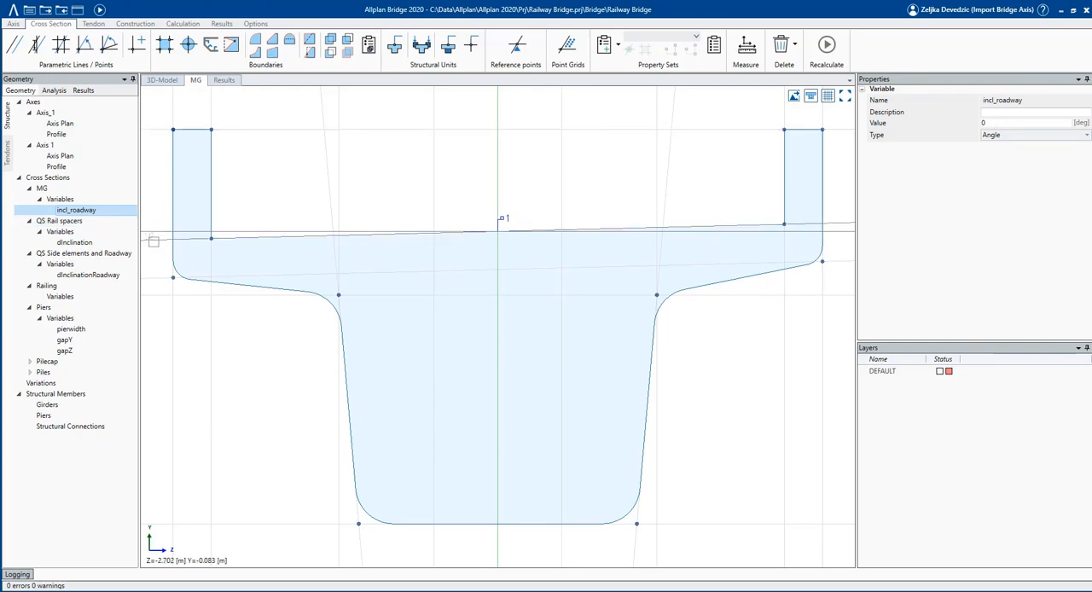
{"action": "left_click", "coordinate": [151, 236]}
{"action": "left_click", "coordinate": [96, 211]}
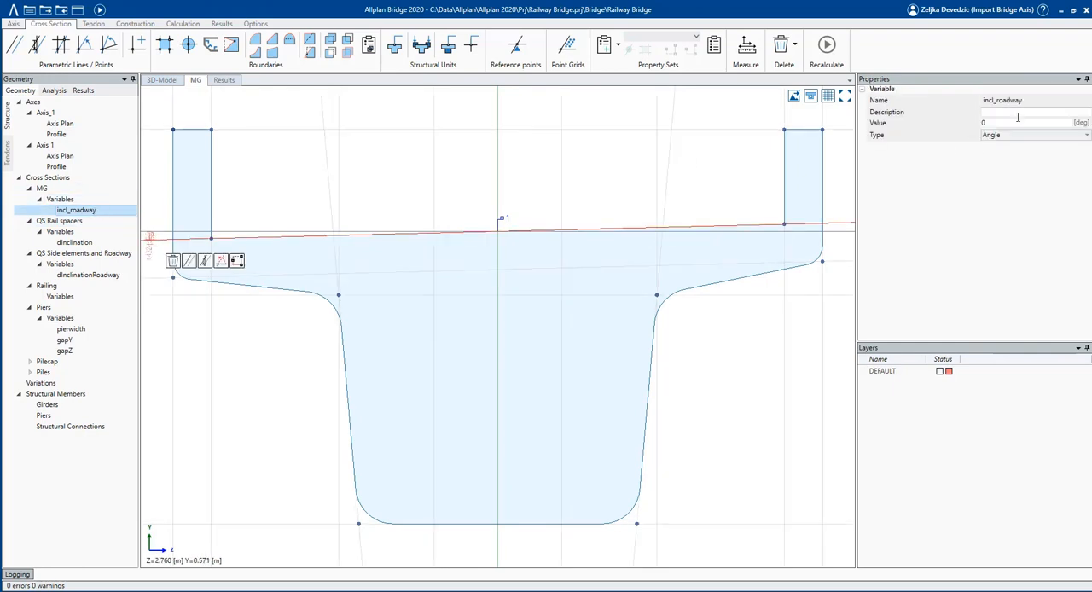
{"action": "left_click_drag", "start_coordinate": [1002, 124], "coordinate": [895, 126]}
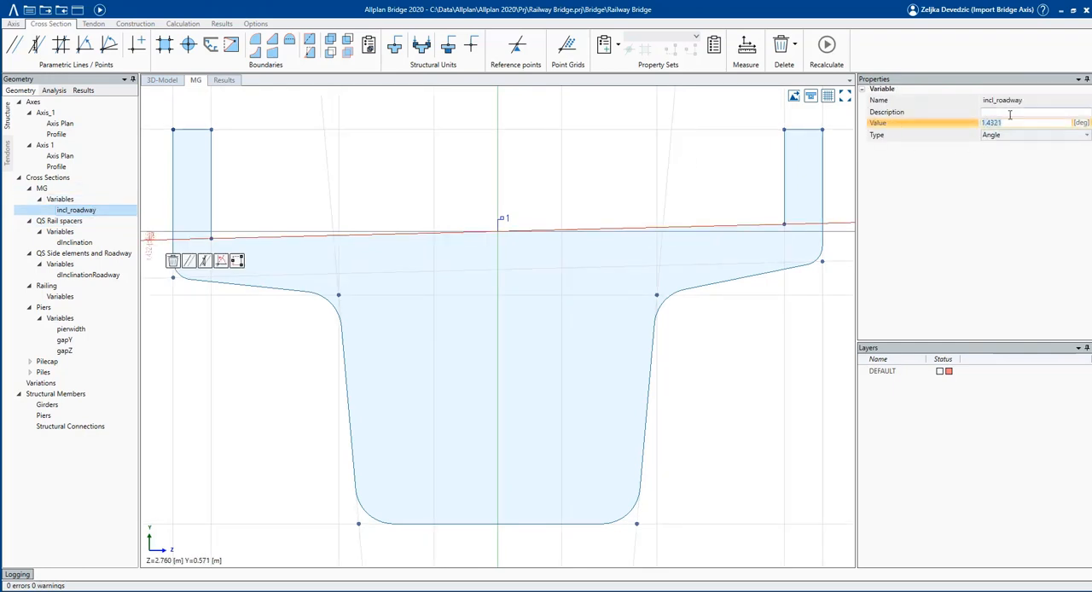
Add a second angle variable incl_rails to cross section MG and give it a negative value.
{"action": "right_click", "coordinate": [62, 199]}
{"action": "left_click", "coordinate": [91, 225]}
{"action": "type", "text": "incl_"}
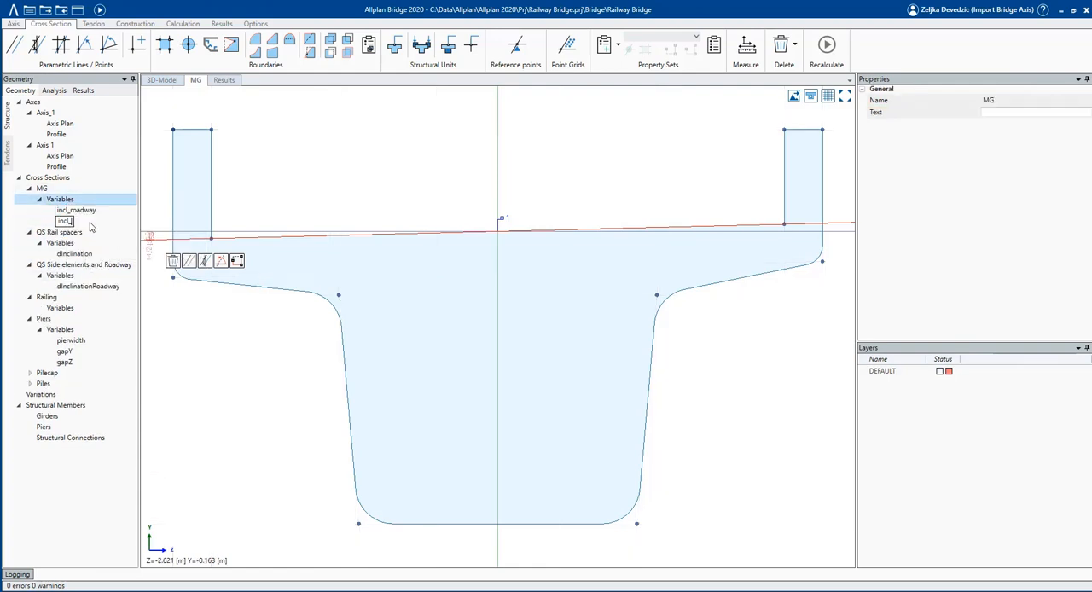
{"action": "type", "text": "rails"}
{"action": "key", "text": "Return"}
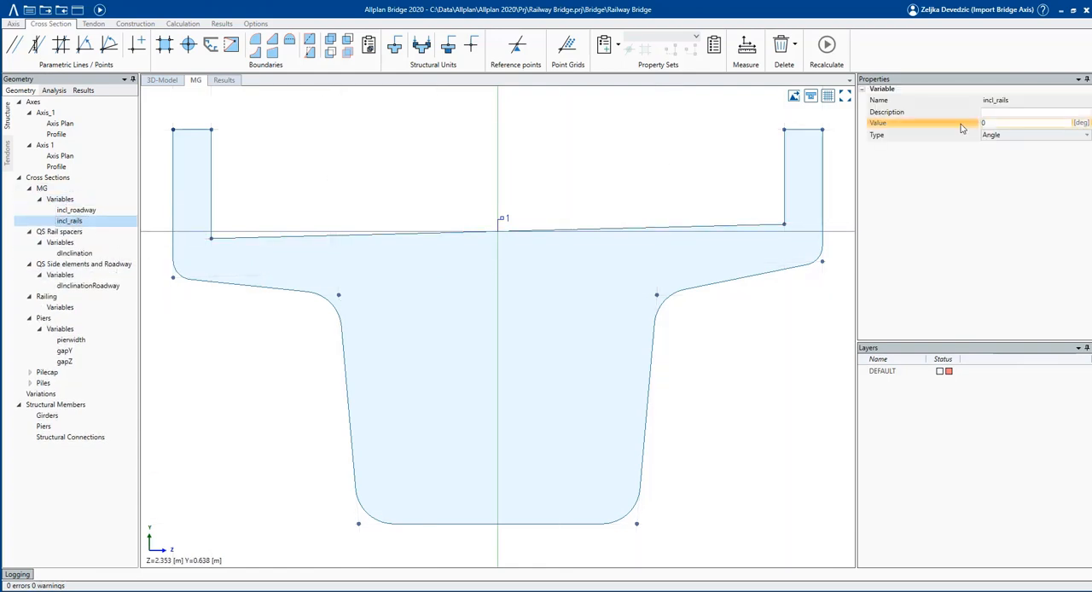
{"action": "left_click", "coordinate": [983, 122]}
{"action": "type", "text": "-"}
{"action": "key", "text": "Return"}
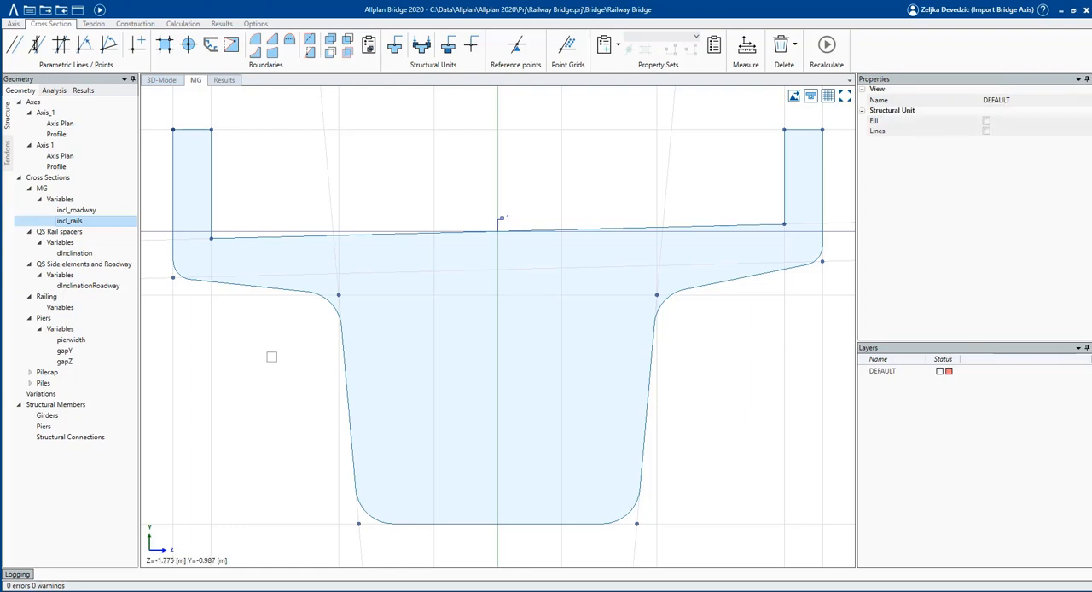
Add a length variable Height to cross section MG and set its value to 2.5.
{"action": "scroll", "coordinate": [271, 356], "scroll_direction": "down", "scroll_amount": 1}
{"action": "left_click", "coordinate": [89, 203]}
{"action": "right_click", "coordinate": [89, 202]}
{"action": "left_click", "coordinate": [100, 206]}
{"action": "type", "text": "Height"}
{"action": "key", "text": "Return"}
{"action": "left_click", "coordinate": [979, 123]}
{"action": "type", "text": "2.5"}
{"action": "key", "text": "Return"}
{"action": "left_click", "coordinate": [252, 420]}
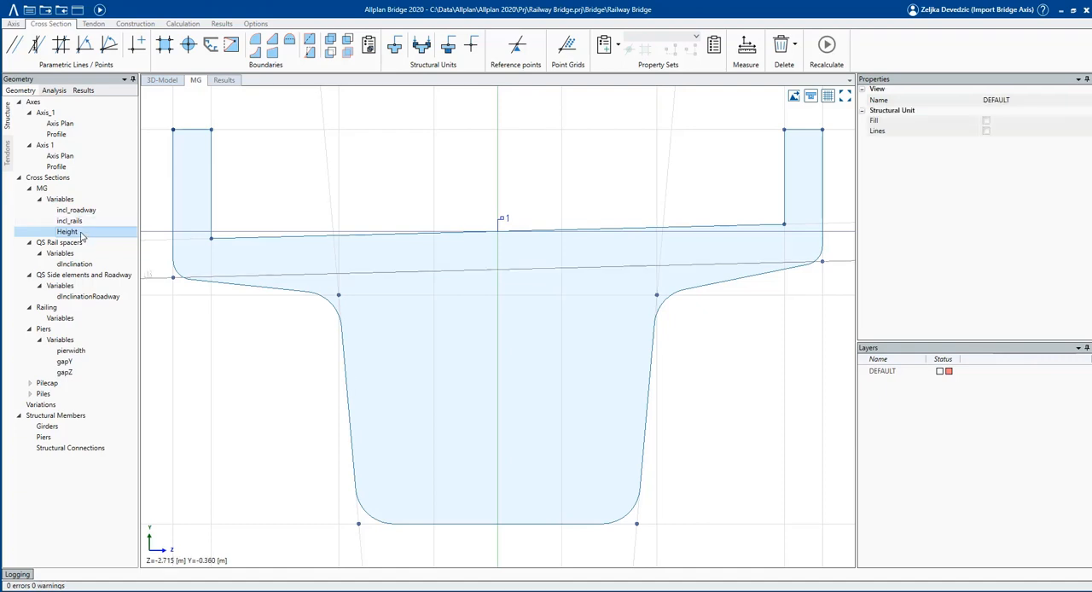
Assign the Height variable to the parametric line along the girder's bottom edge.
{"action": "left_click", "coordinate": [274, 523]}
{"action": "left_click", "coordinate": [1071, 160]}
{"action": "left_click", "coordinate": [1044, 185]}
{"action": "left_click", "coordinate": [732, 360]}
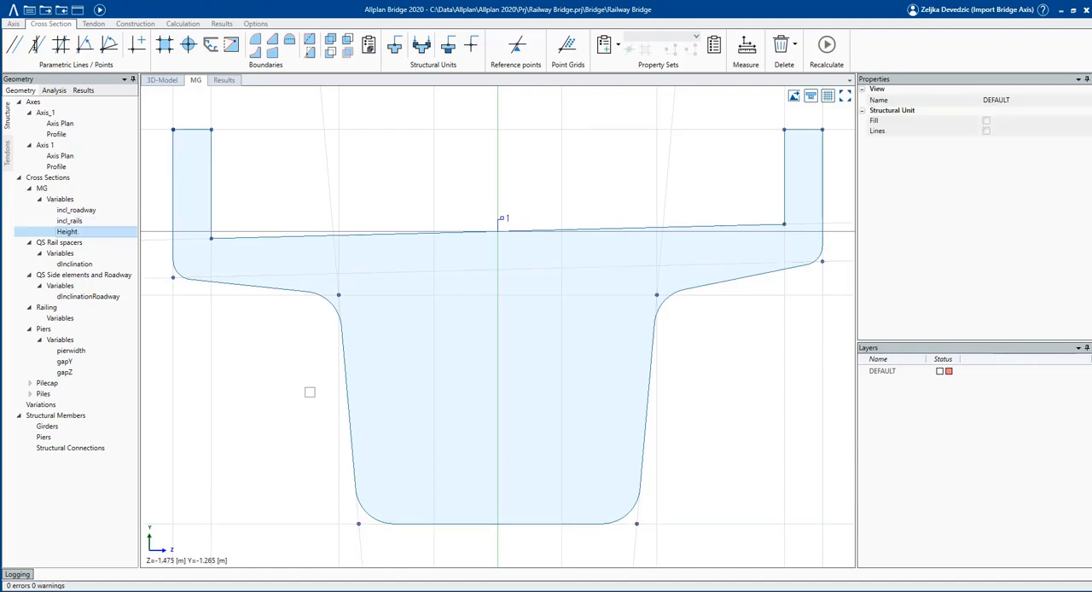
Insert the QS Side elements and Roadway boundary as an external boundary at the Boundary 1/Zloc intersection, with the kerb against the left upstand.
{"action": "scroll", "coordinate": [293, 395], "scroll_direction": "down", "scroll_amount": 2}
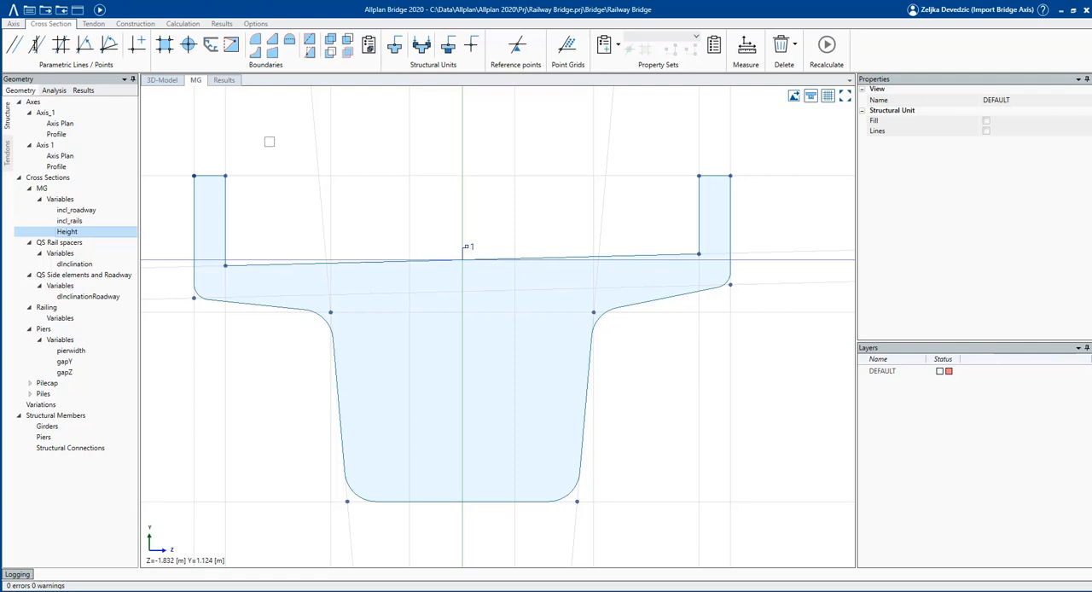
{"action": "left_click", "coordinate": [212, 47]}
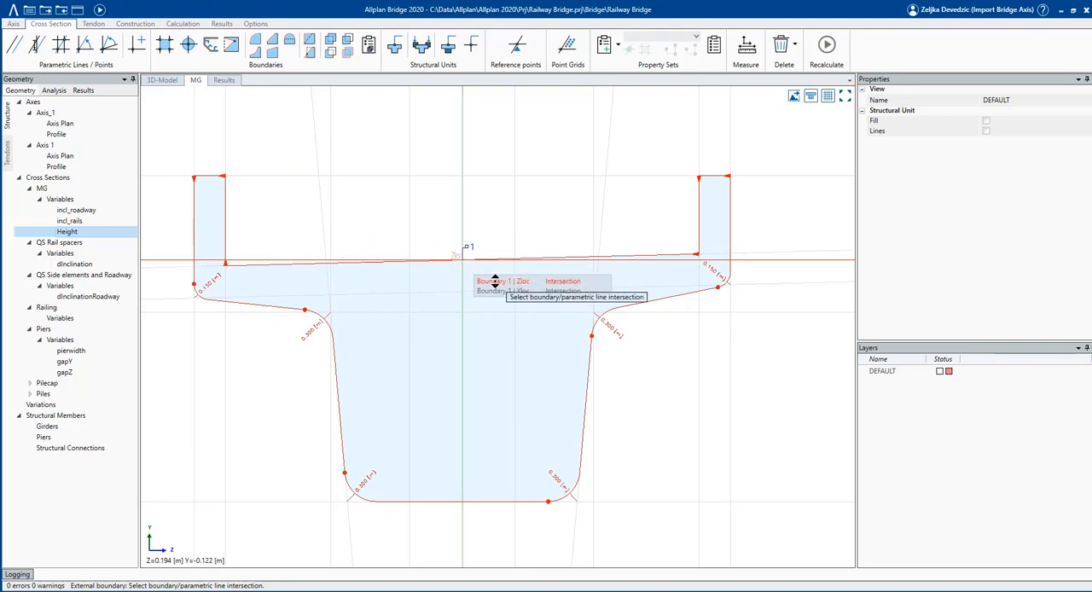
{"action": "left_click", "coordinate": [495, 282]}
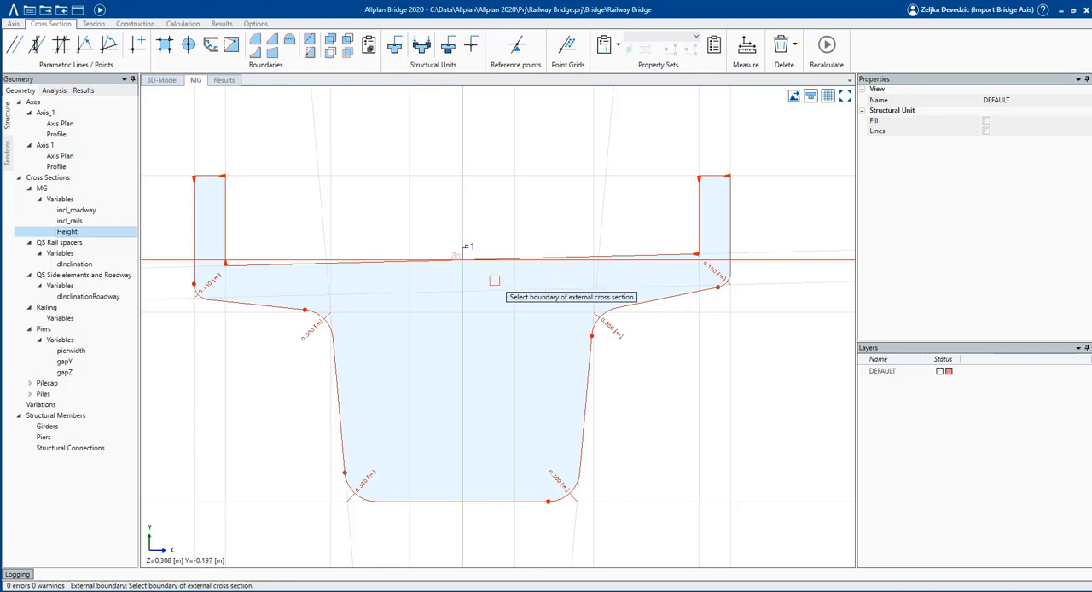
{"action": "left_click", "coordinate": [111, 277]}
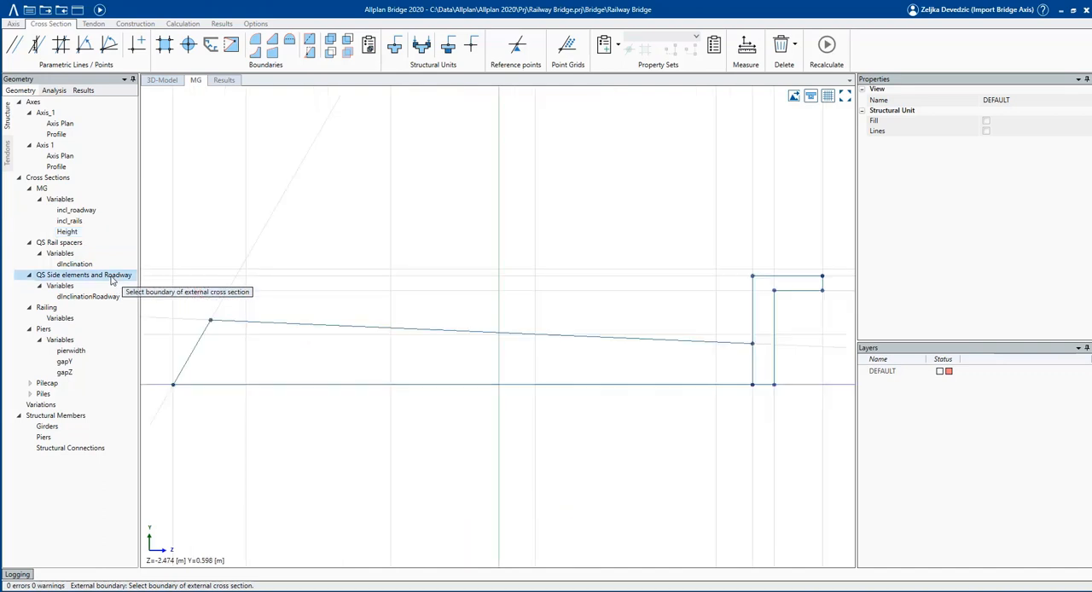
{"action": "left_click", "coordinate": [267, 321]}
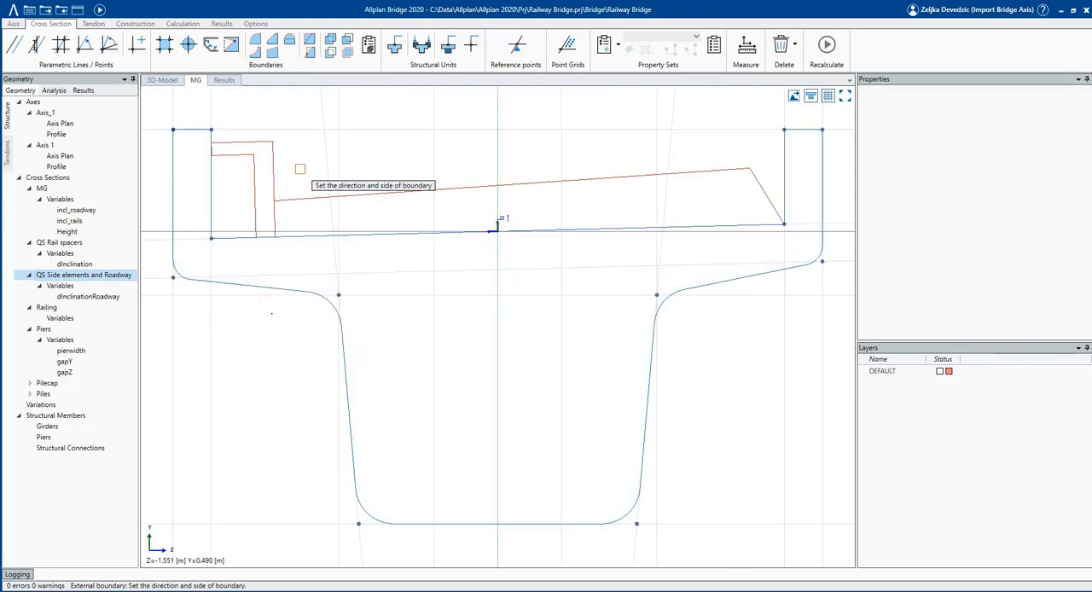
{"action": "left_click", "coordinate": [299, 169]}
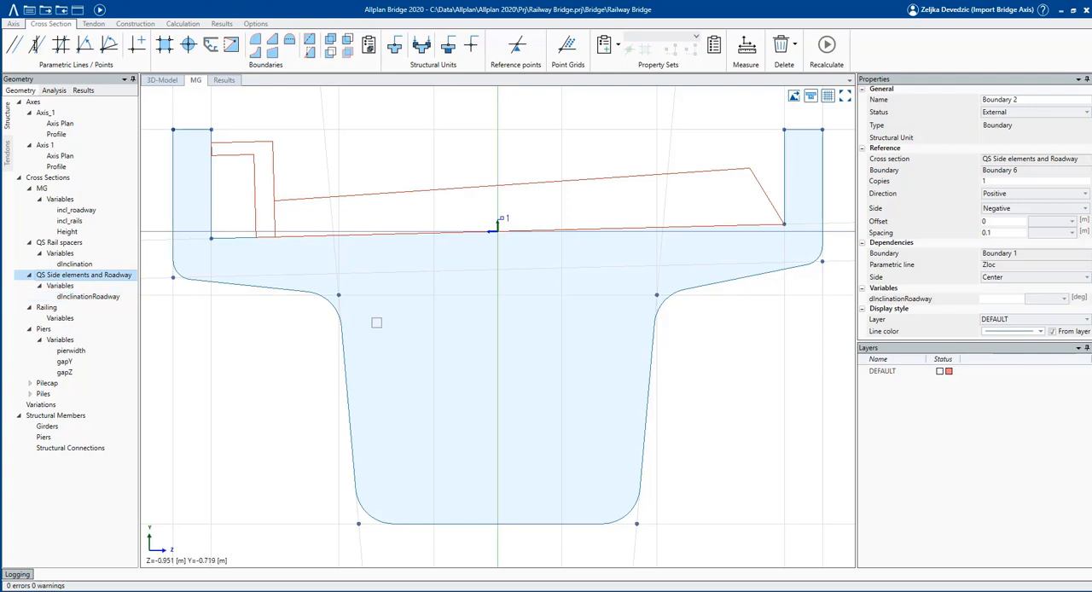
{"action": "key", "text": "Escape"}
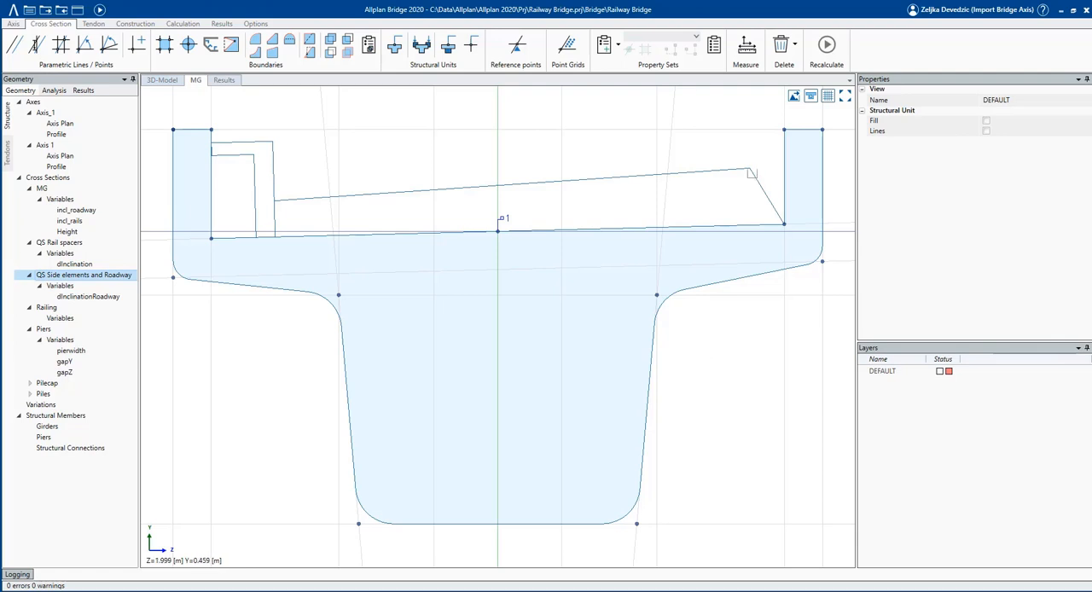
Link the inserted roadway boundary's dInclinationRoadway variable to incl_roadway.
{"action": "left_click", "coordinate": [752, 170]}
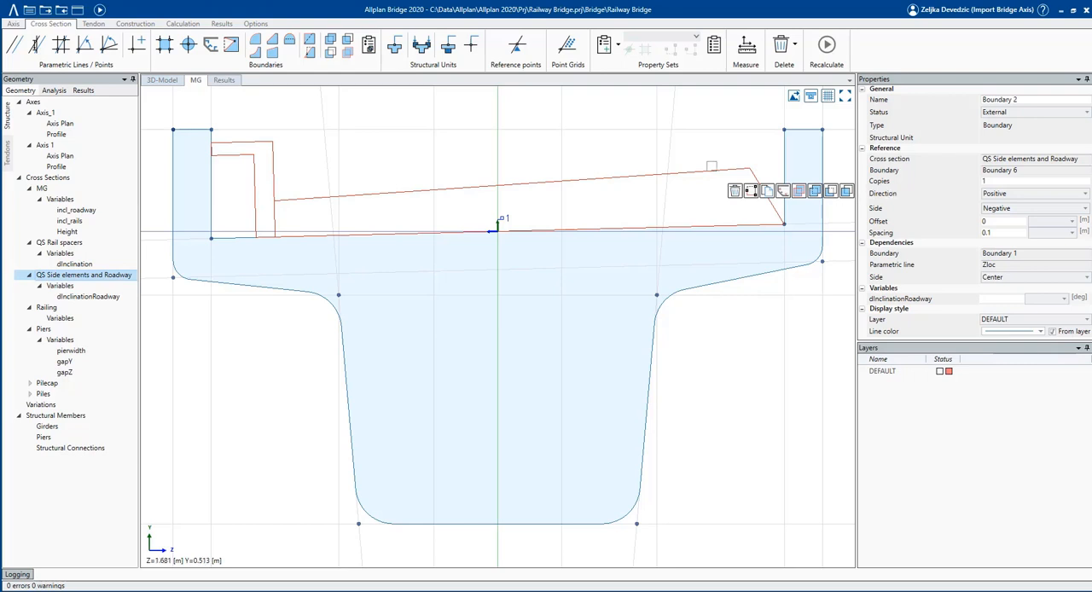
{"action": "left_click", "coordinate": [1038, 305]}
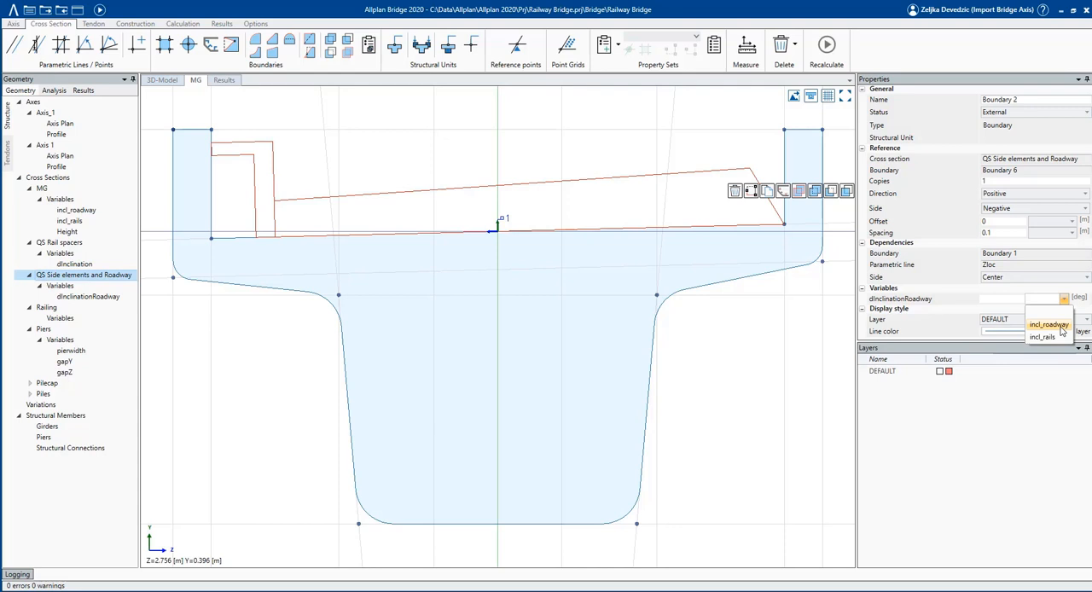
{"action": "left_click", "coordinate": [1049, 325]}
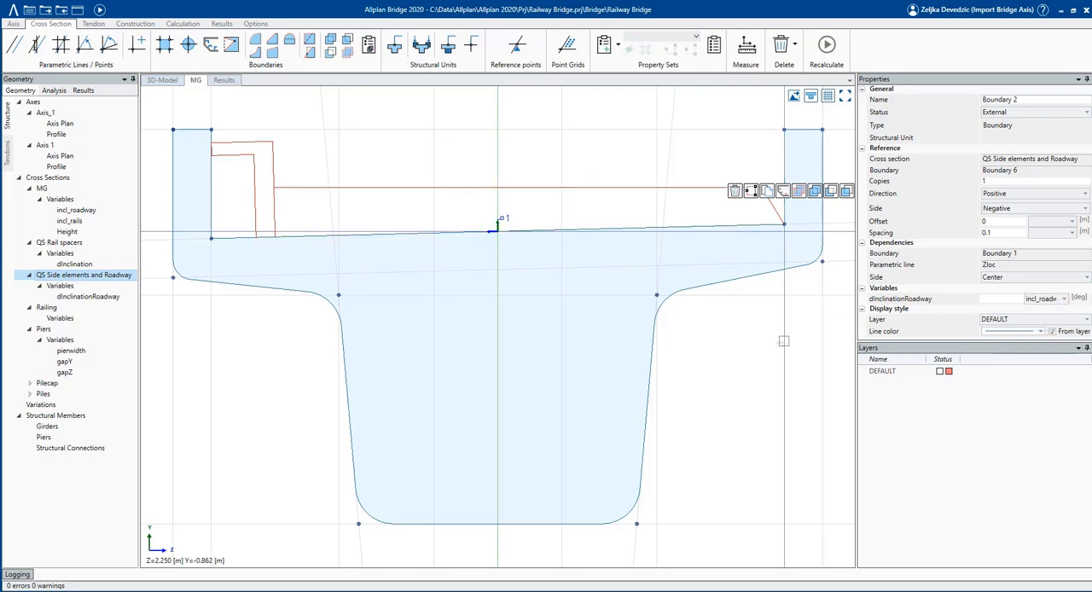
Insert the QS Rail spacers boundary as an external boundary at the Boundary 1/Zloc intersection, with the rails standing above the deck.
{"action": "left_click", "coordinate": [717, 357]}
{"action": "scroll", "coordinate": [395, 162], "scroll_direction": "down", "scroll_amount": 1}
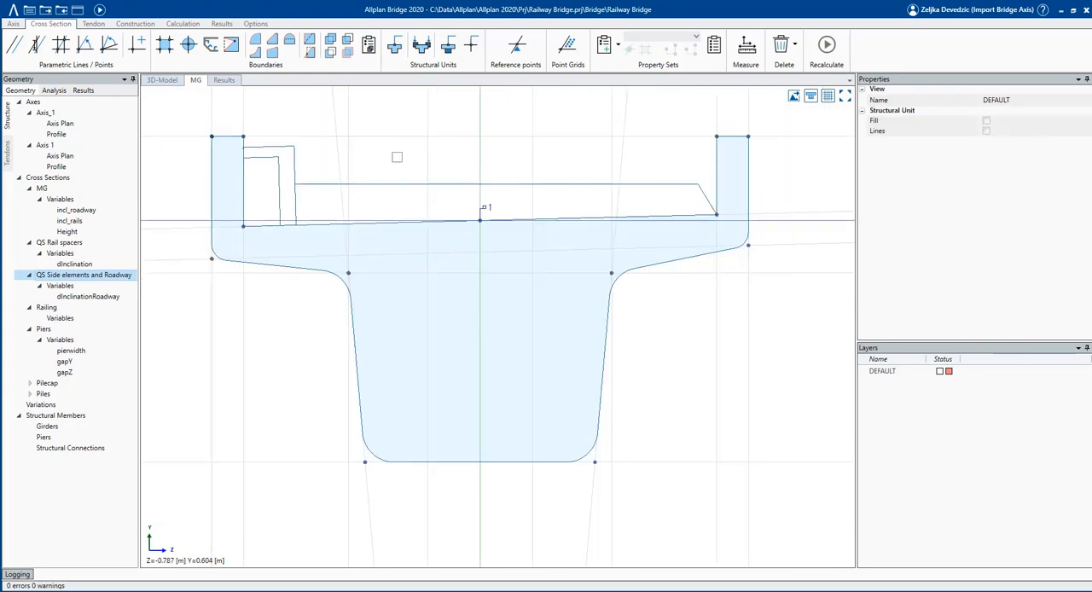
{"action": "left_click", "coordinate": [213, 48]}
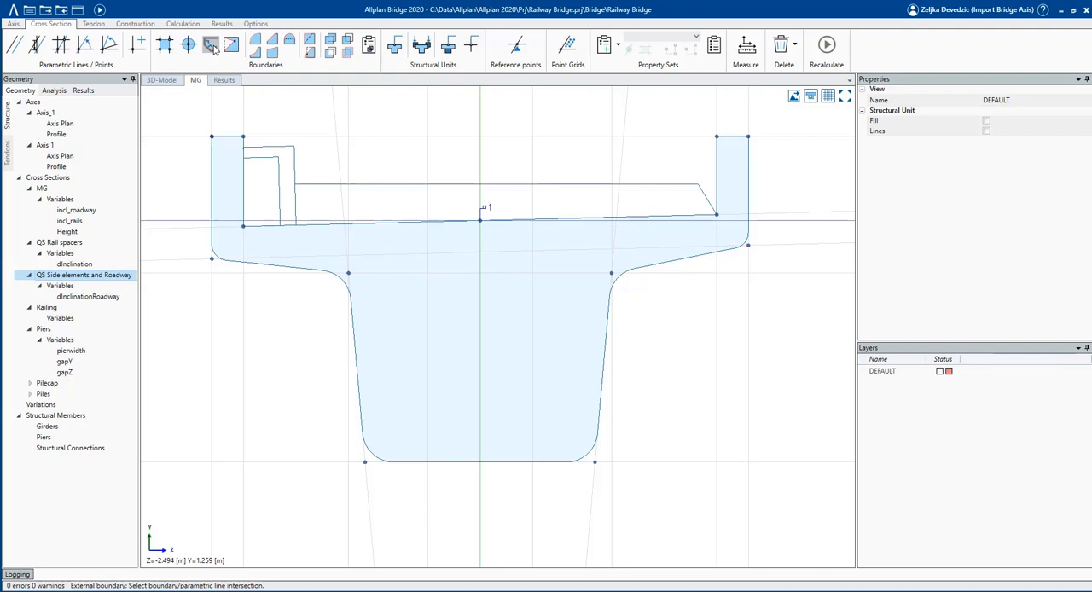
{"action": "left_click", "coordinate": [528, 241]}
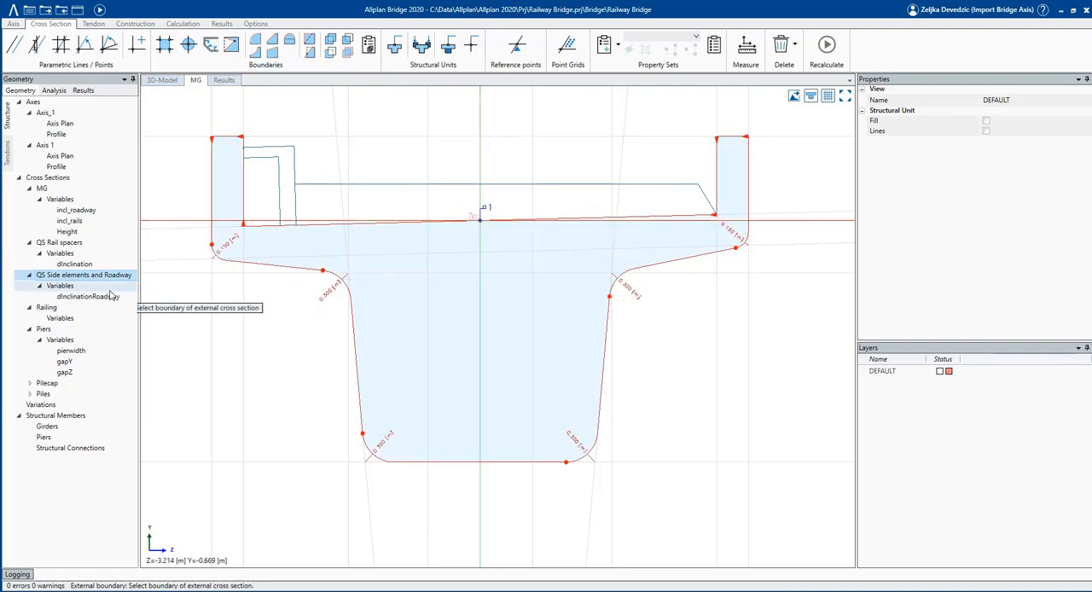
{"action": "left_click", "coordinate": [79, 242]}
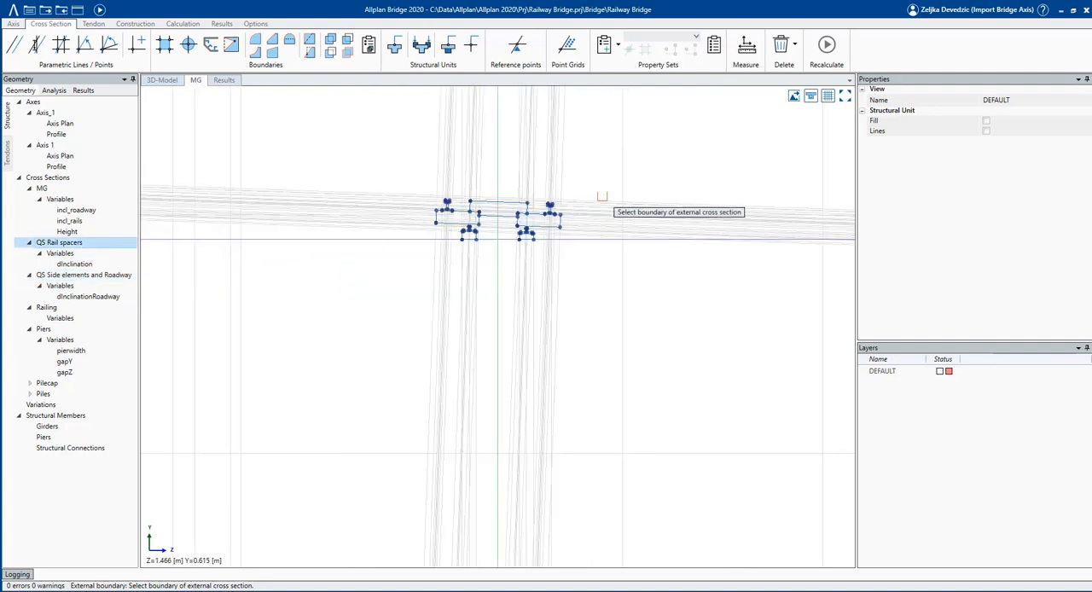
{"action": "scroll", "coordinate": [490, 212], "scroll_direction": "up", "scroll_amount": 4}
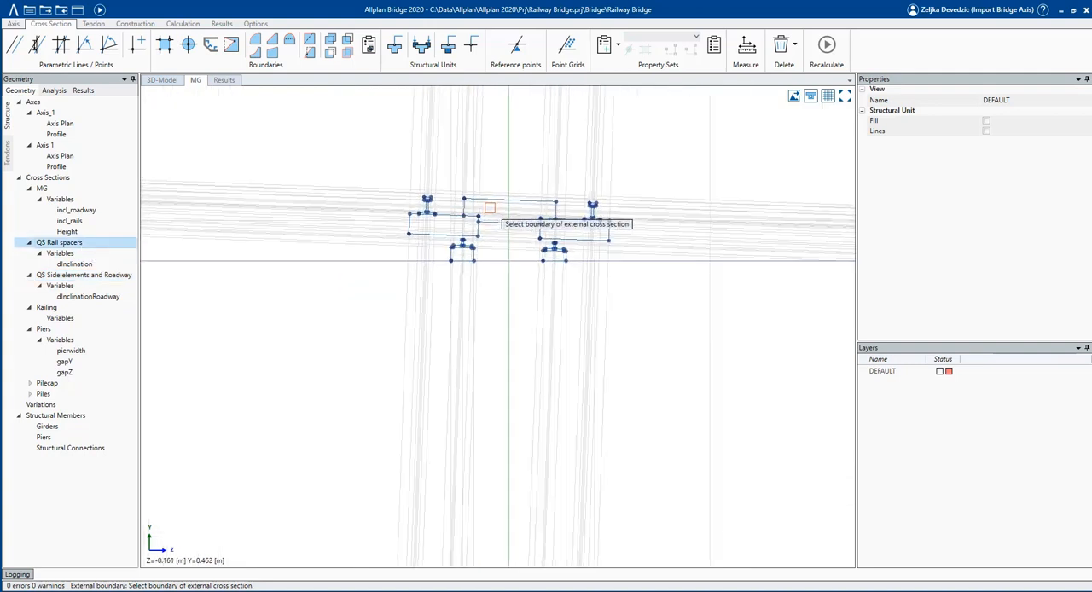
{"action": "left_click", "coordinate": [491, 202]}
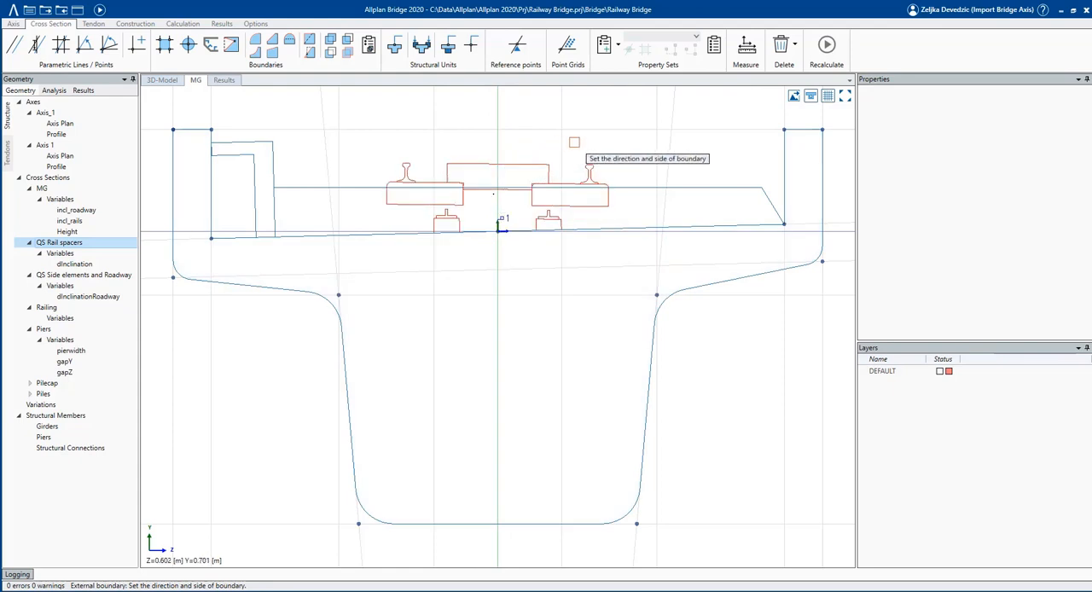
{"action": "left_click", "coordinate": [579, 142]}
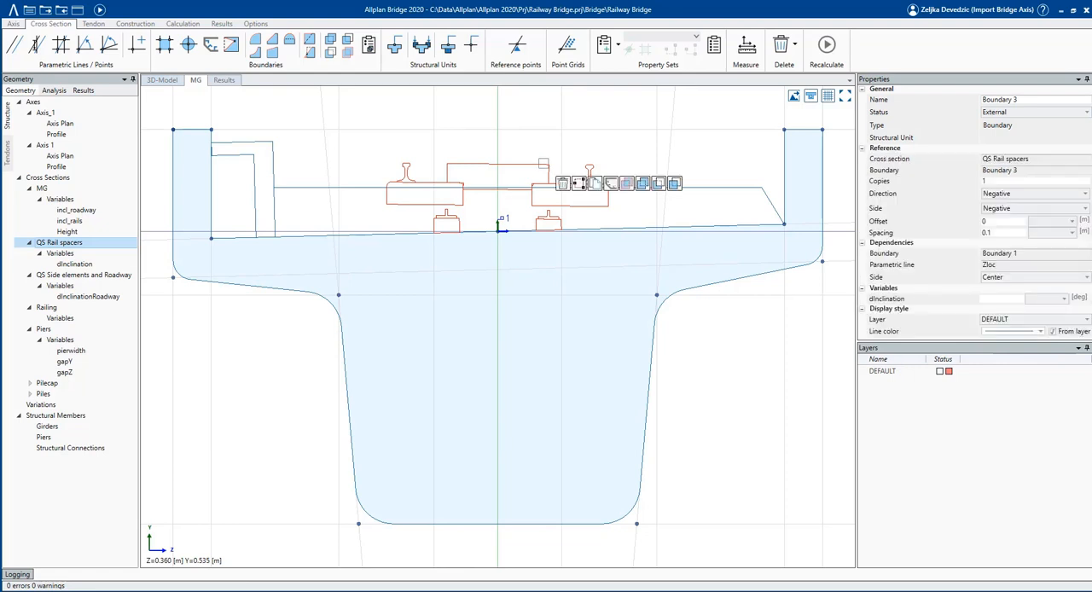
Link the rail spacer boundary's dInclination variable to incl_rails.
{"action": "left_click", "coordinate": [1062, 301]}
{"action": "left_click", "coordinate": [1049, 337]}
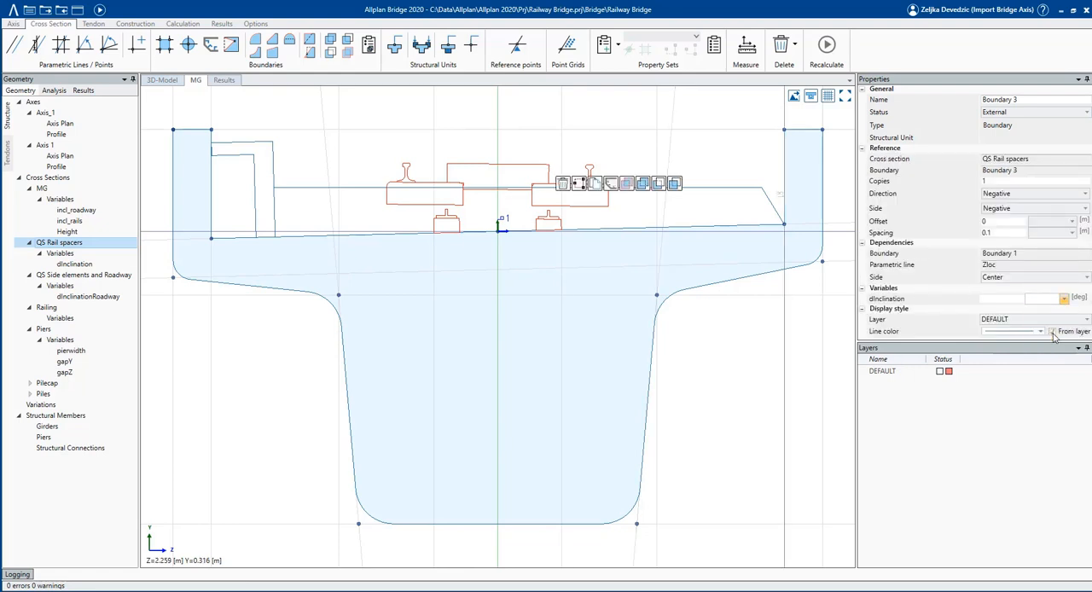
{"action": "left_click", "coordinate": [739, 168]}
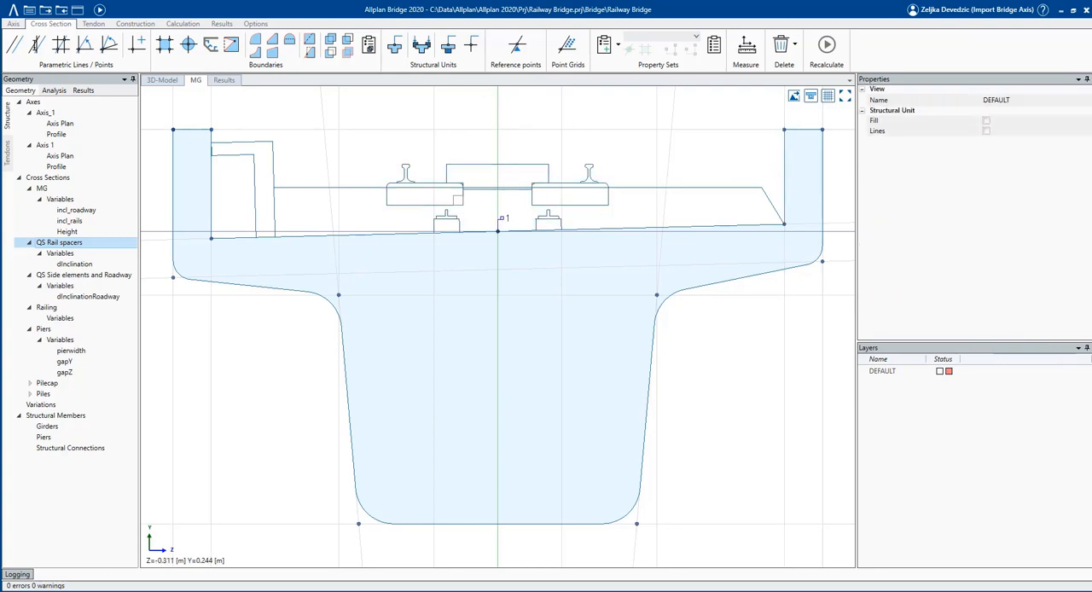
Create load structural units at the cross section's origin from the roadway boundary and the rail spacer boundary.
{"action": "scroll", "coordinate": [462, 343], "scroll_direction": "down", "scroll_amount": 1}
{"action": "scroll", "coordinate": [462, 343], "scroll_direction": "down", "scroll_amount": 2}
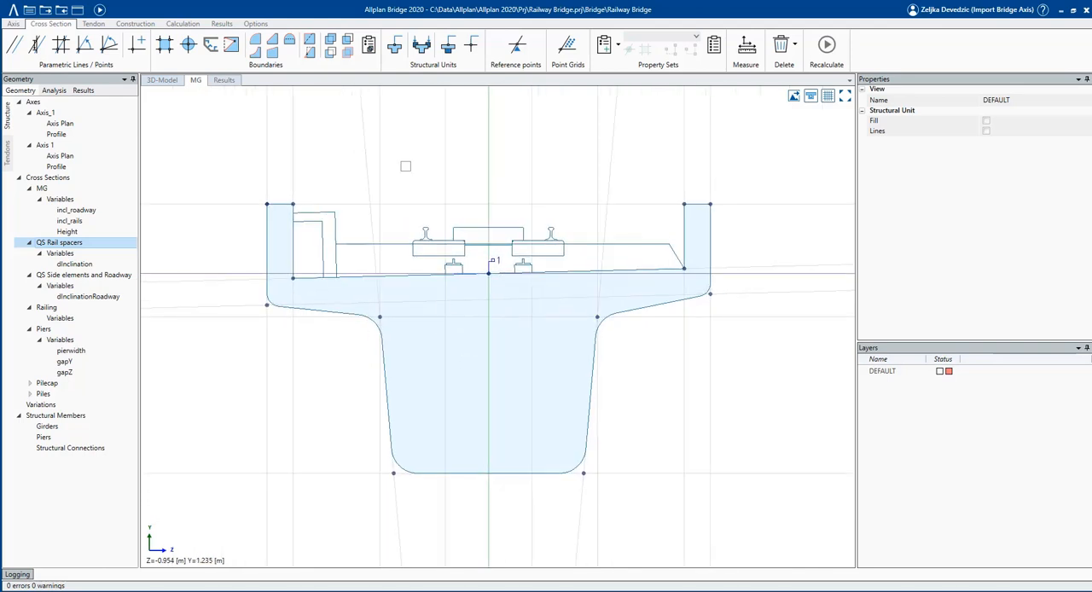
{"action": "left_click", "coordinate": [424, 49]}
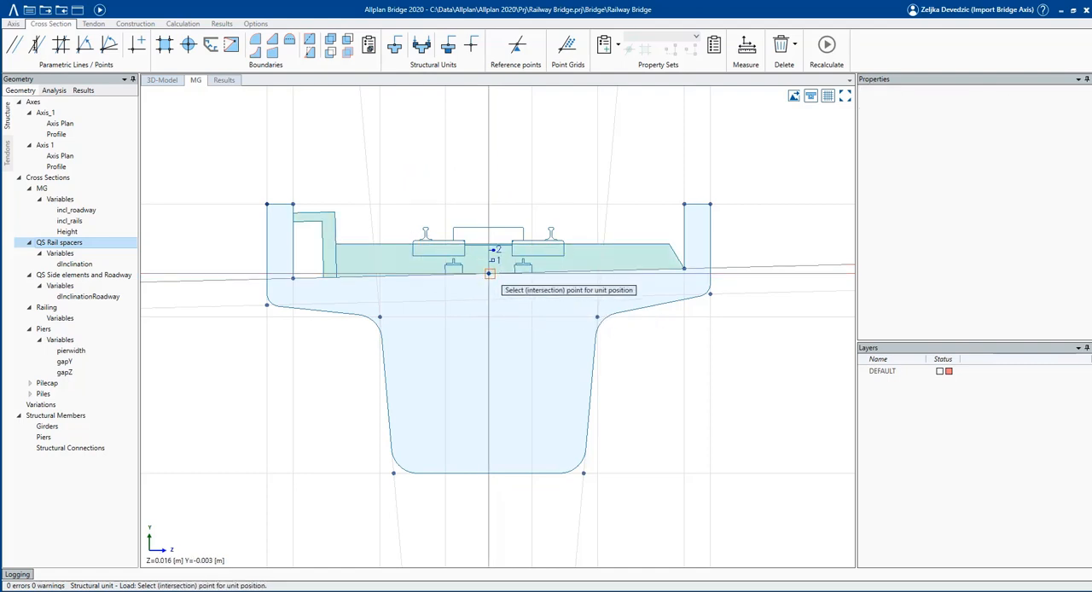
{"action": "left_click", "coordinate": [488, 273]}
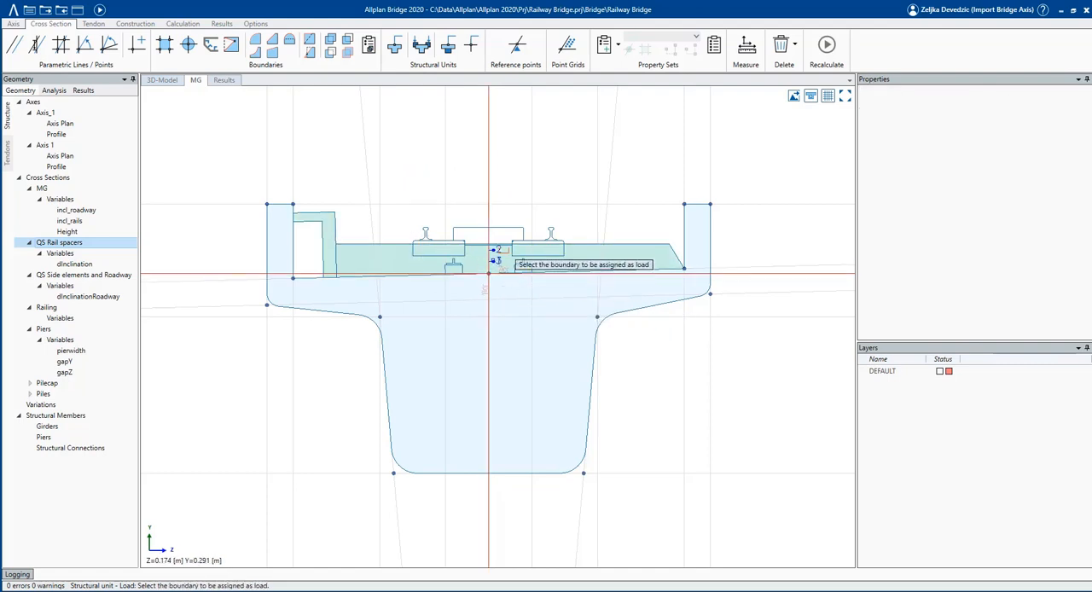
{"action": "left_click", "coordinate": [498, 228]}
{"action": "key", "text": "Escape"}
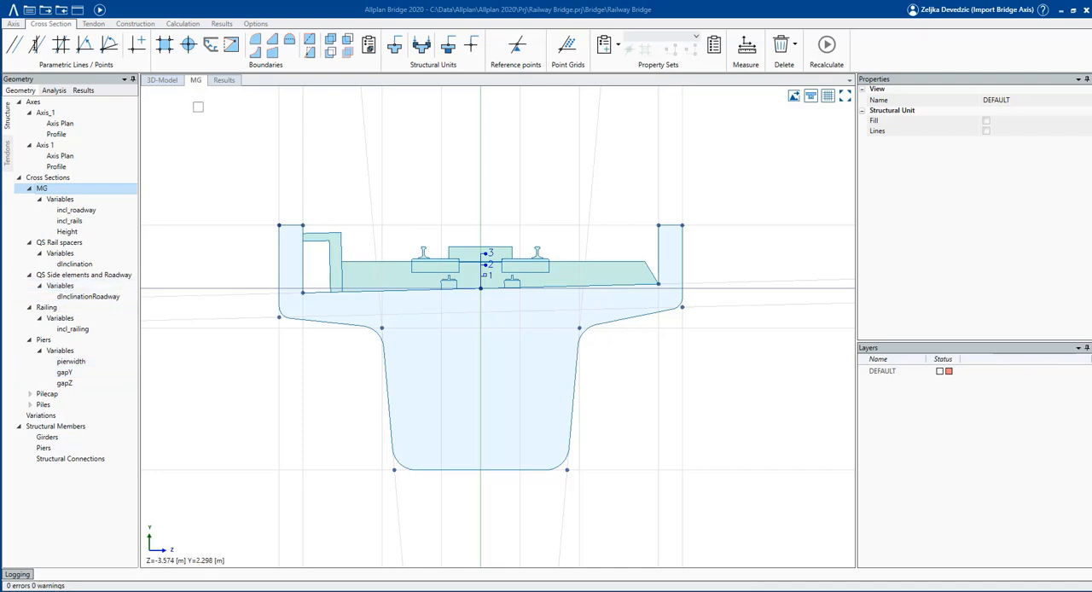
Insert the Railing boundary as an external boundary at the Boundary 1/L7 intersection on the left upstand's inner upper corner.
{"action": "left_click", "coordinate": [213, 45]}
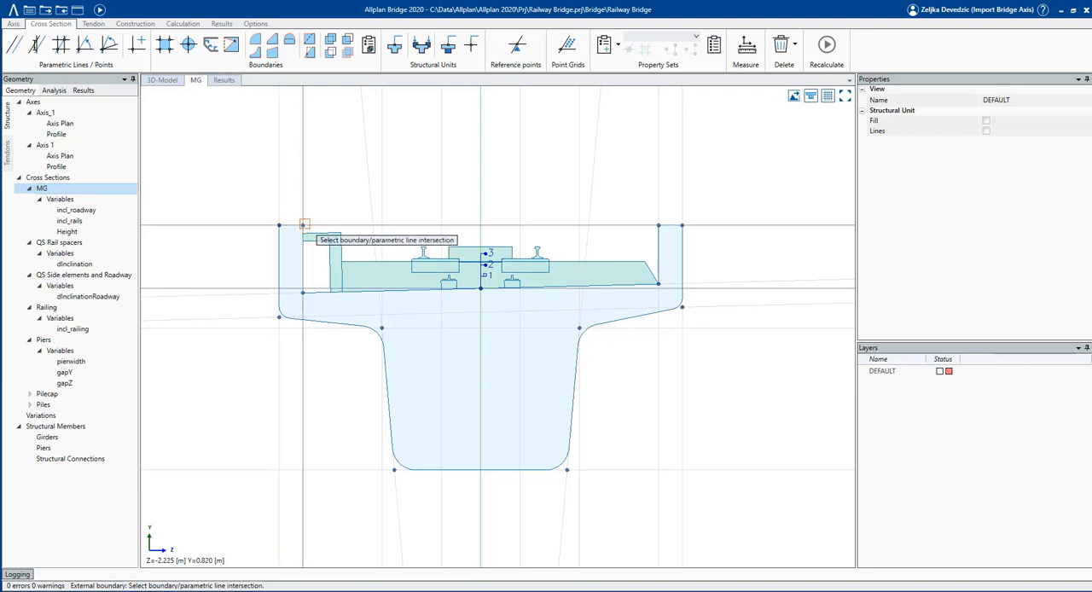
{"action": "left_click", "coordinate": [303, 225]}
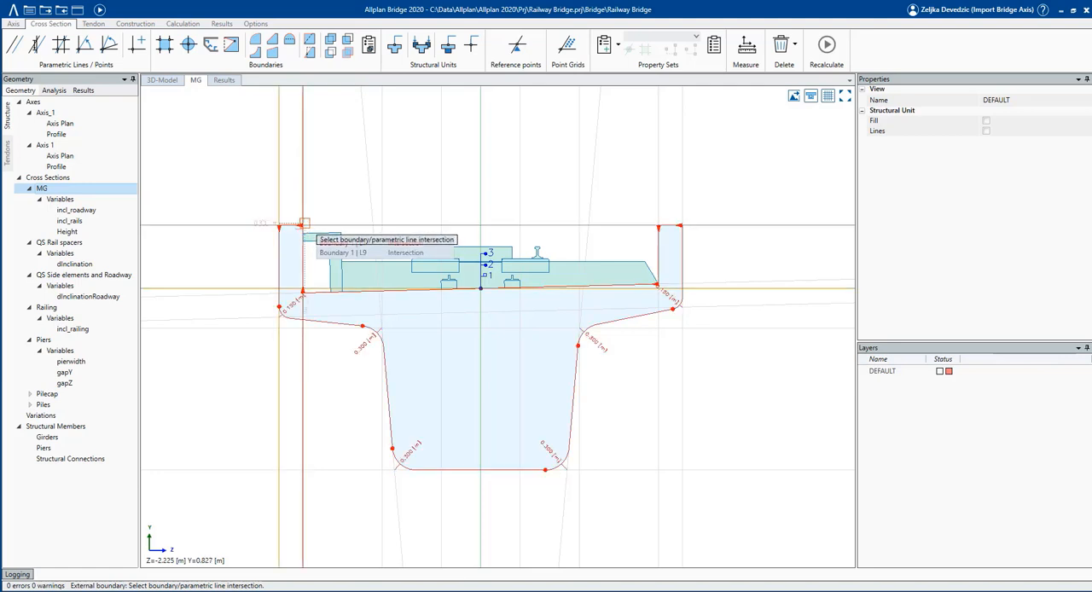
{"action": "left_click", "coordinate": [359, 244]}
{"action": "left_click", "coordinate": [98, 311]}
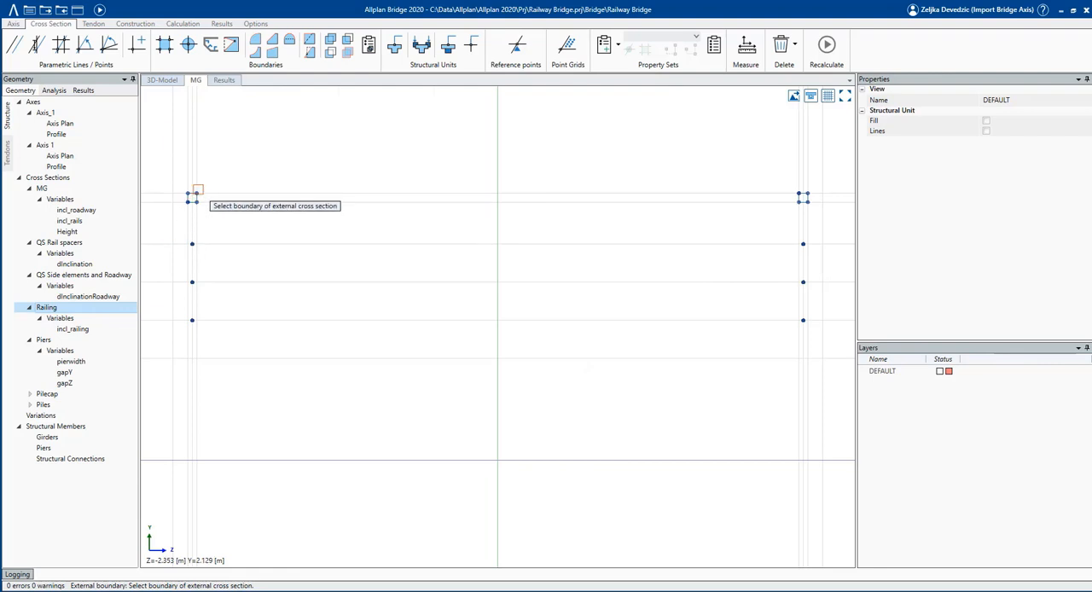
{"action": "left_click", "coordinate": [197, 189]}
{"action": "scroll", "coordinate": [352, 341], "scroll_direction": "down", "scroll_amount": 2}
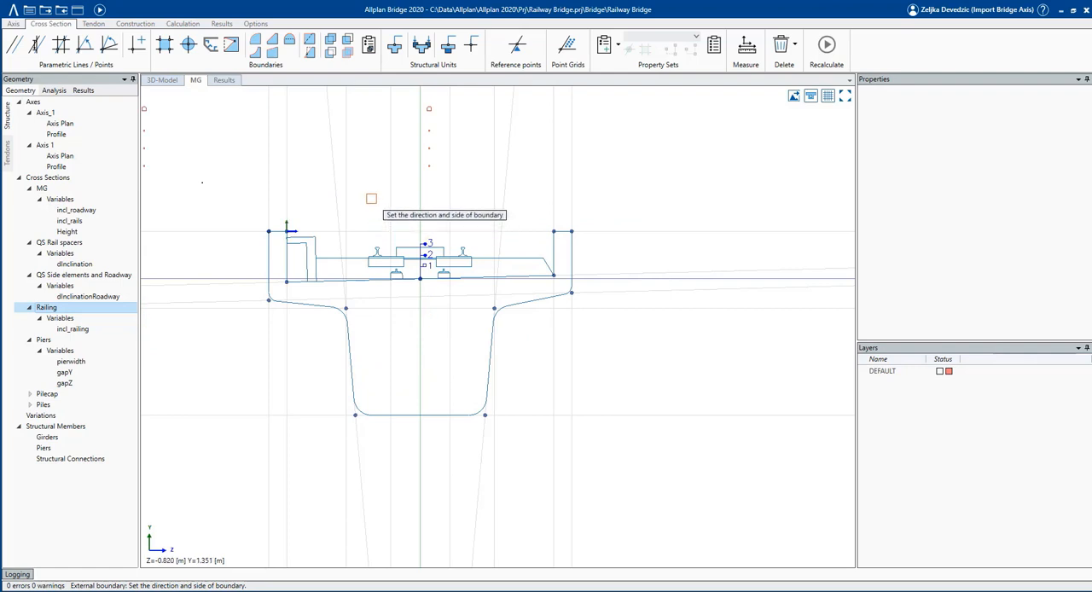
{"action": "left_click", "coordinate": [371, 199]}
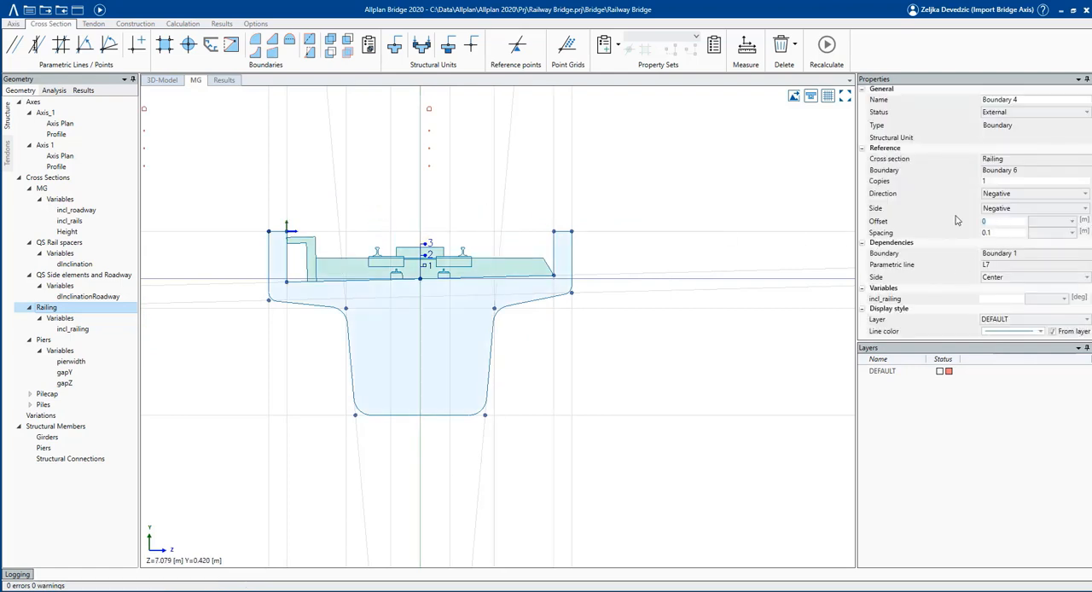
Set the railing boundary's offset to 3.15 m and enter an incl_railing angle that levels both railings.
{"action": "key", "text": "Tab"}
{"action": "left_click", "coordinate": [1002, 299]}
{"action": "type", "text": "1"}
{"action": "key", "text": "Tab"}
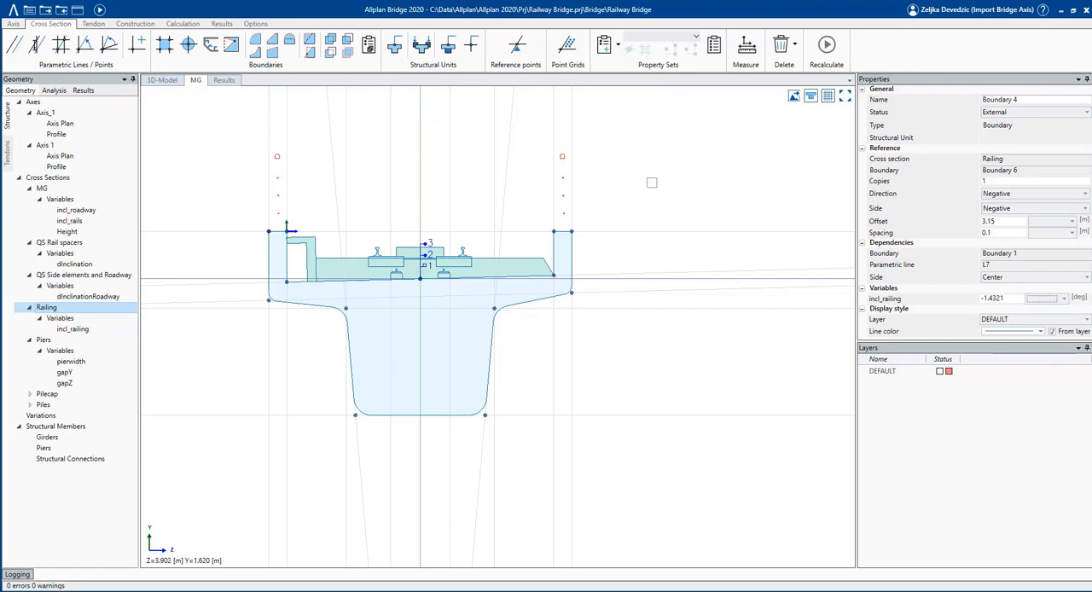
{"action": "left_click", "coordinate": [608, 193]}
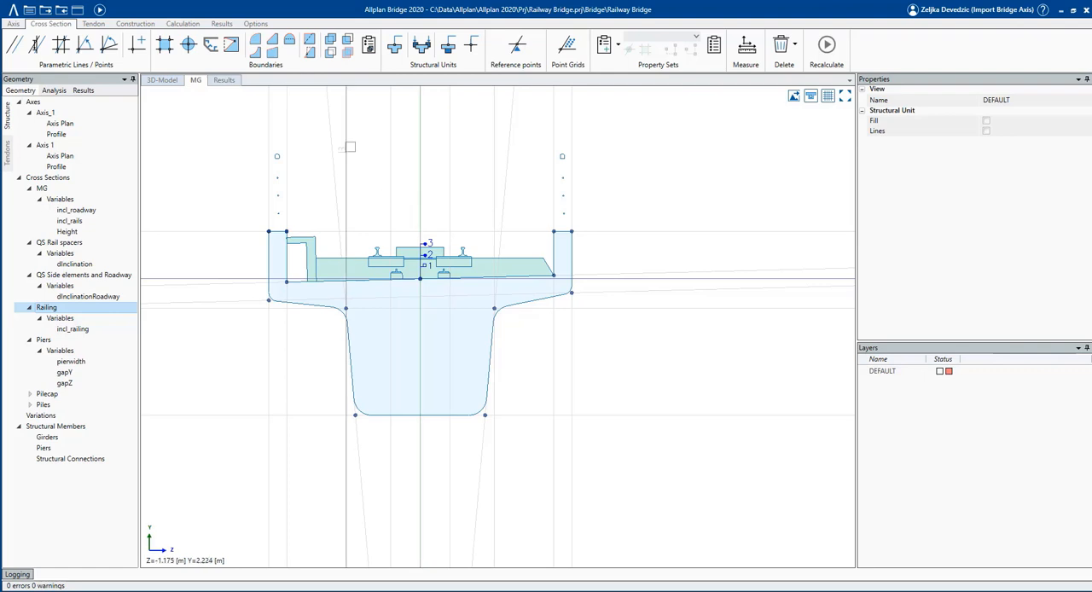
Create a load structural unit from the railing boundary at the Zloc/Yloc intersection and hide the parametric lines and points.
{"action": "scroll", "coordinate": [336, 147], "scroll_direction": "up", "scroll_amount": 2}
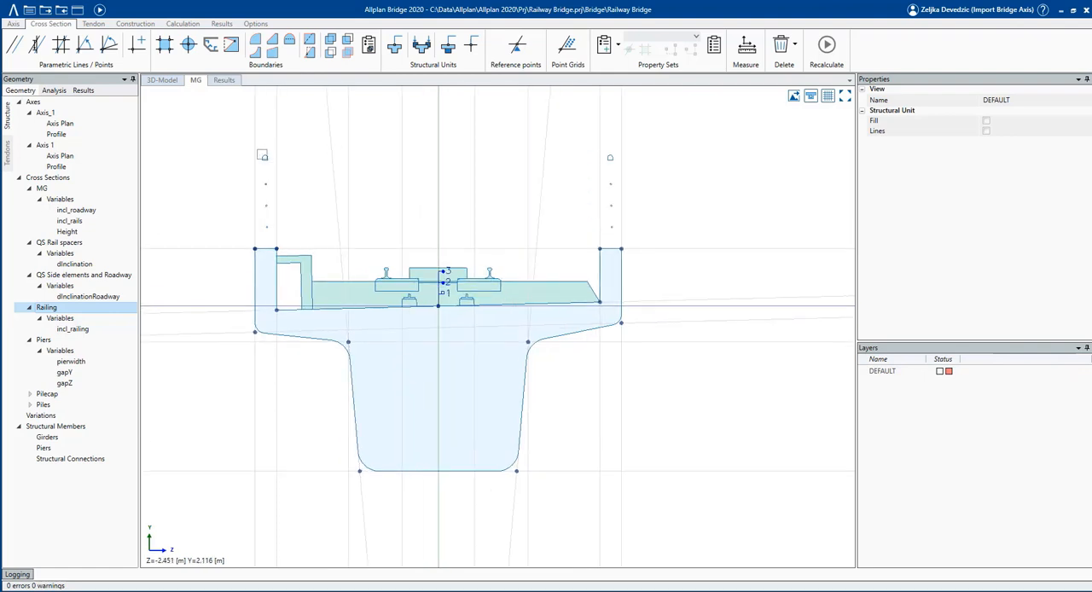
{"action": "left_click", "coordinate": [420, 47]}
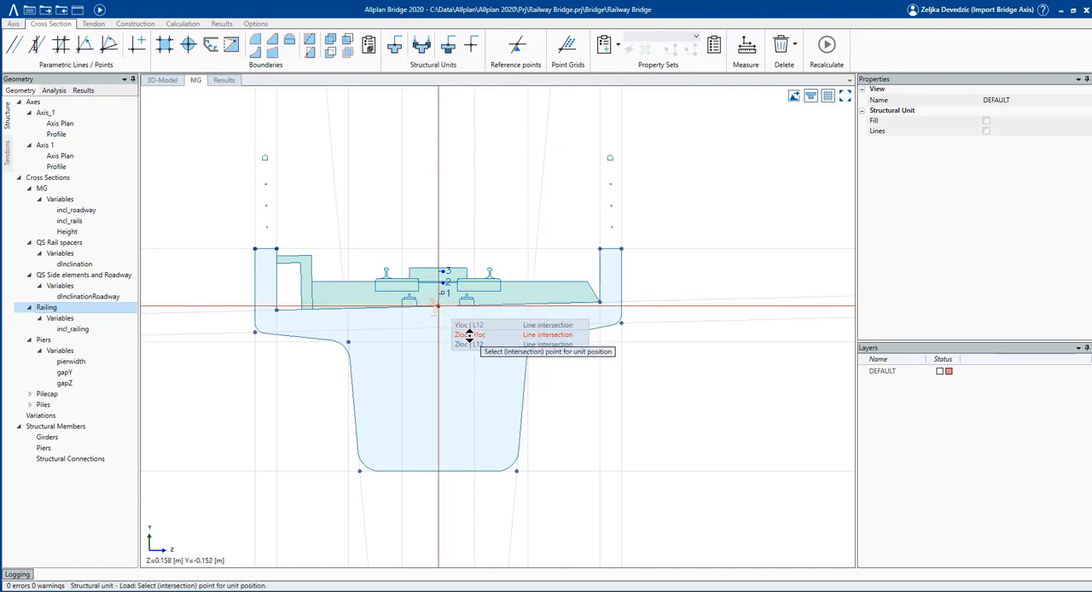
{"action": "left_click", "coordinate": [458, 324]}
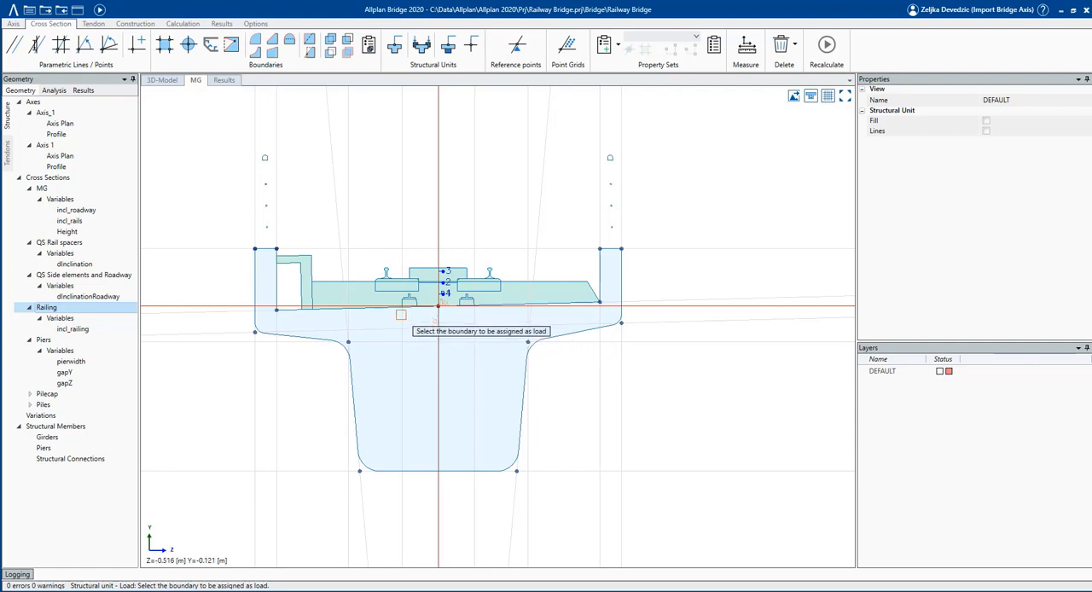
{"action": "left_click", "coordinate": [266, 156]}
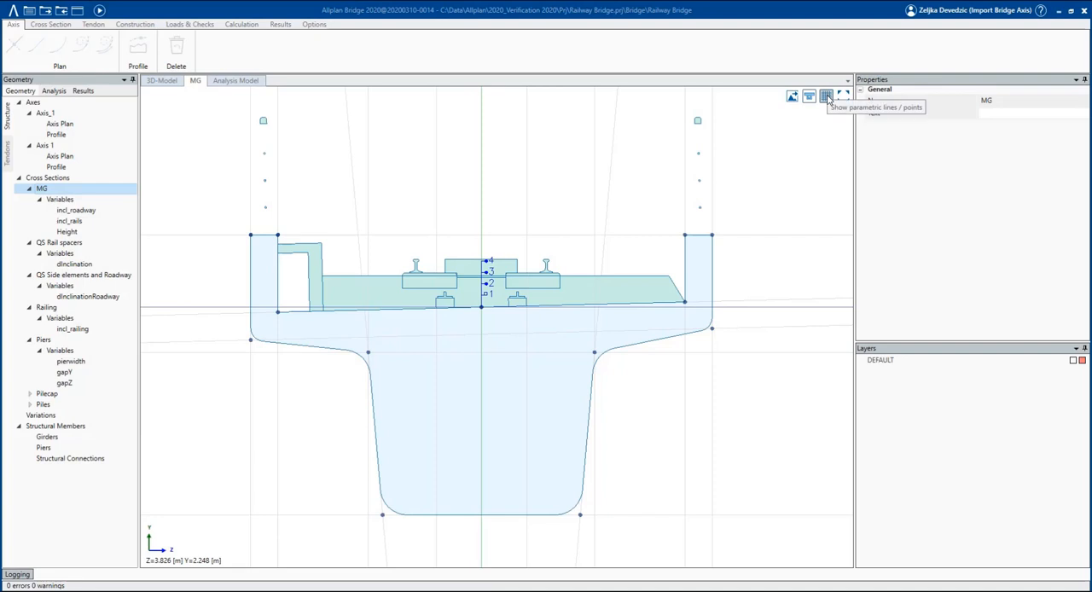
{"action": "left_click", "coordinate": [826, 98]}
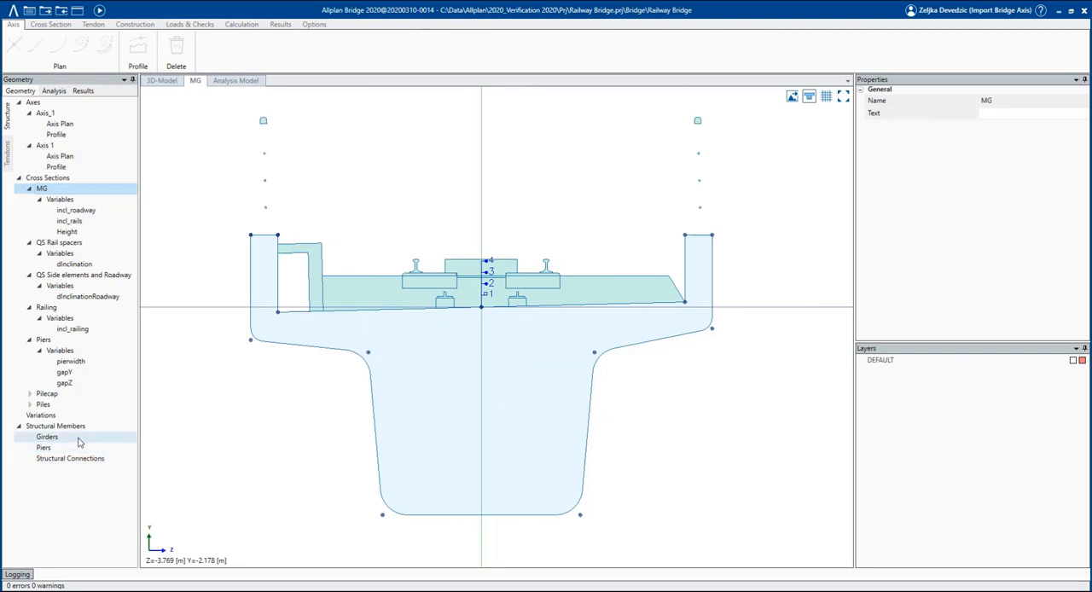
Add a girder named MG to the structural members and assign it the upper 3D axis.
{"action": "left_click", "coordinate": [48, 437]}
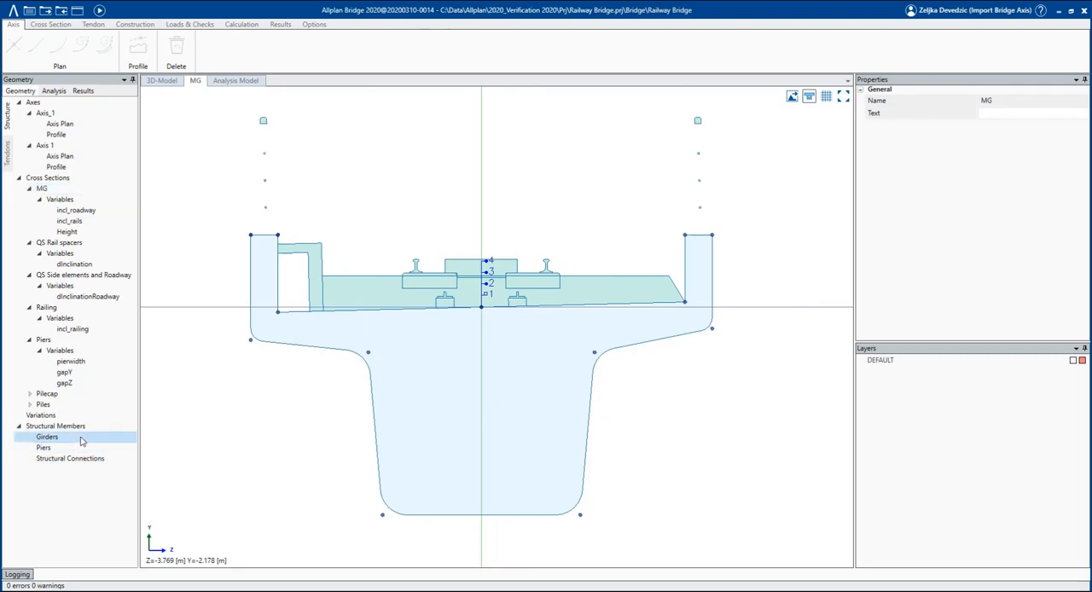
{"action": "right_click", "coordinate": [81, 440]}
{"action": "left_click", "coordinate": [92, 442]}
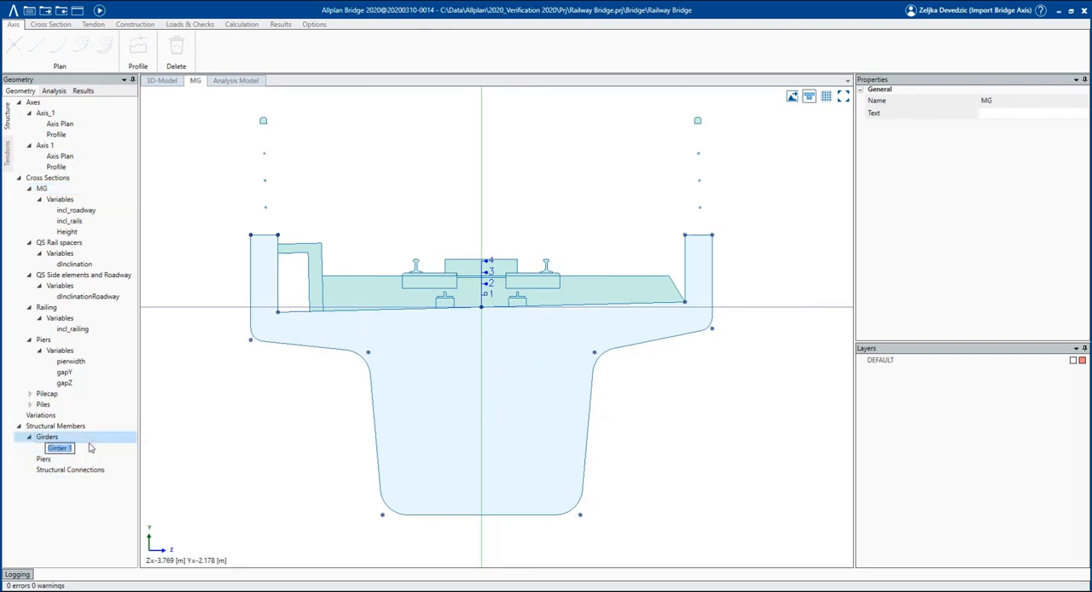
{"action": "type", "text": "MG"}
{"action": "key", "text": "Return"}
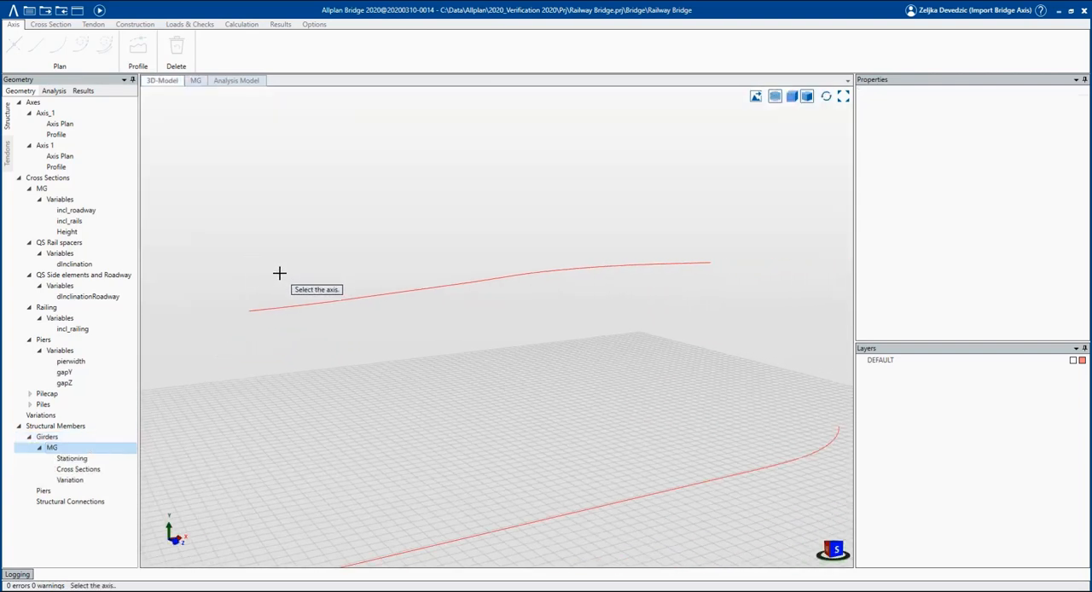
{"action": "left_click", "coordinate": [278, 308]}
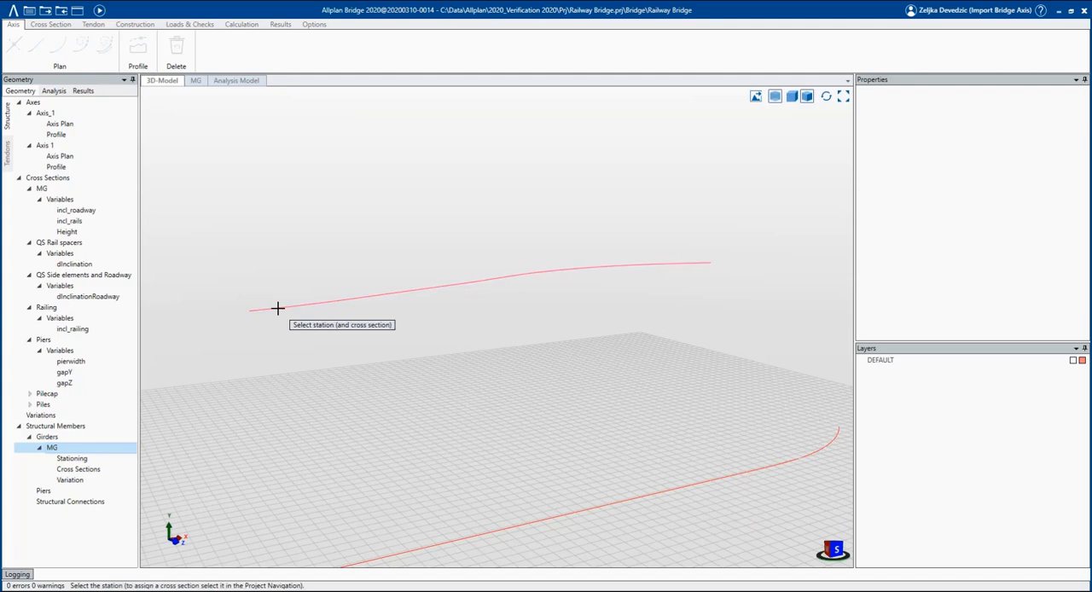
Place cross section MG at the girder's start and generate beam stations from 0 to 160 m with a 5 m step.
{"action": "left_click", "coordinate": [43, 189]}
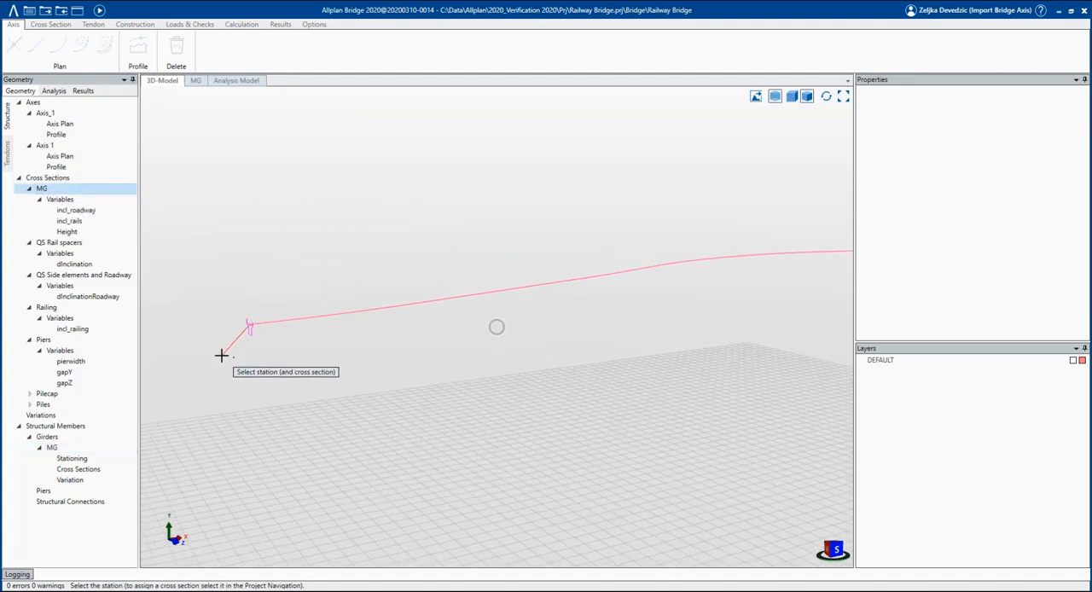
{"action": "left_click", "coordinate": [472, 342]}
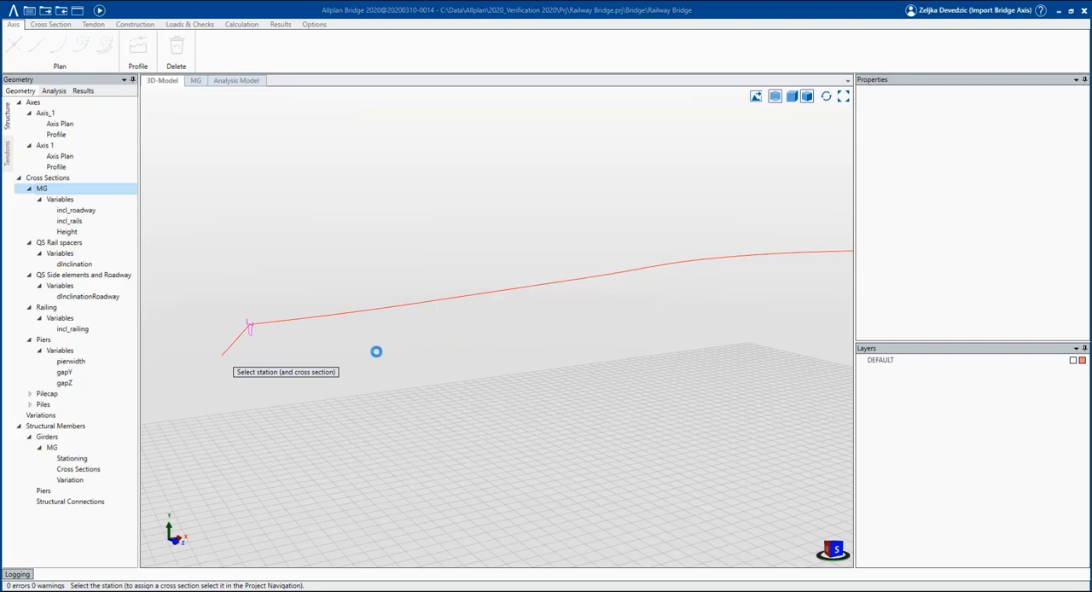
{"action": "left_click", "coordinate": [639, 304]}
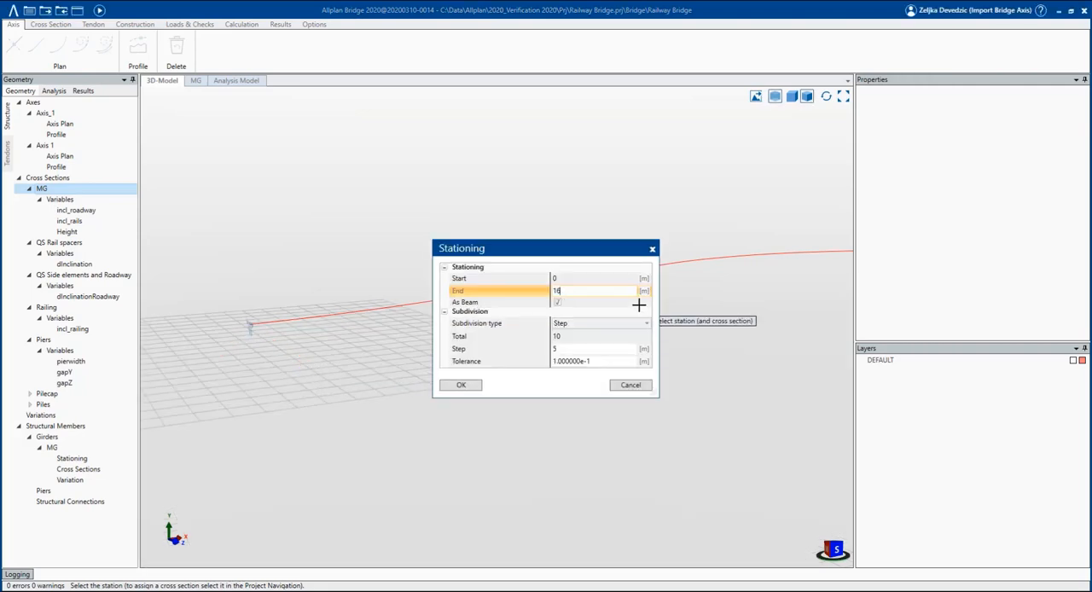
{"action": "left_click", "coordinate": [570, 349]}
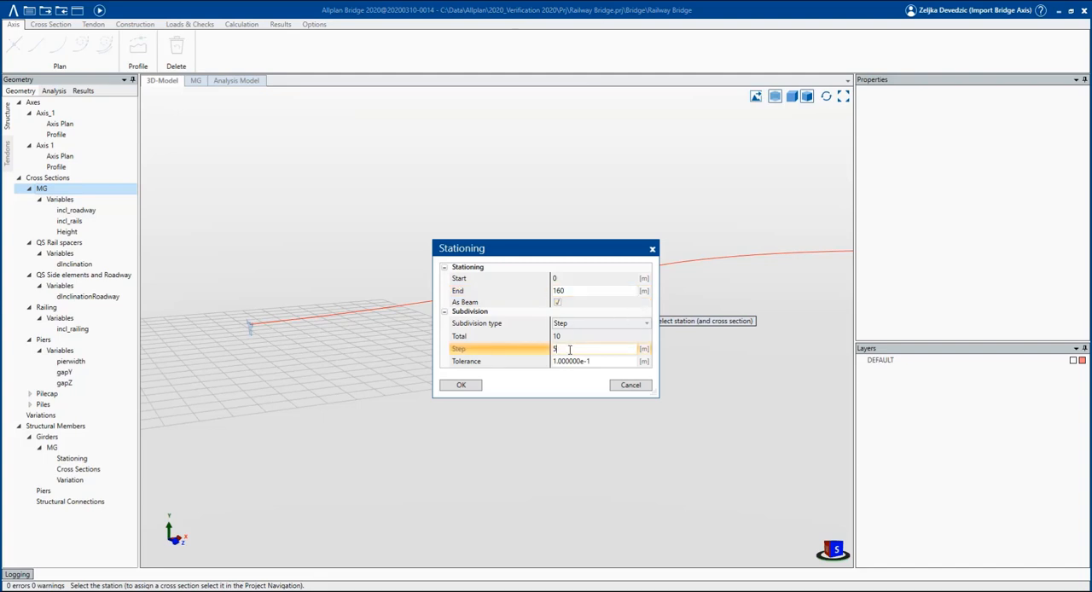
{"action": "left_click", "coordinate": [477, 388]}
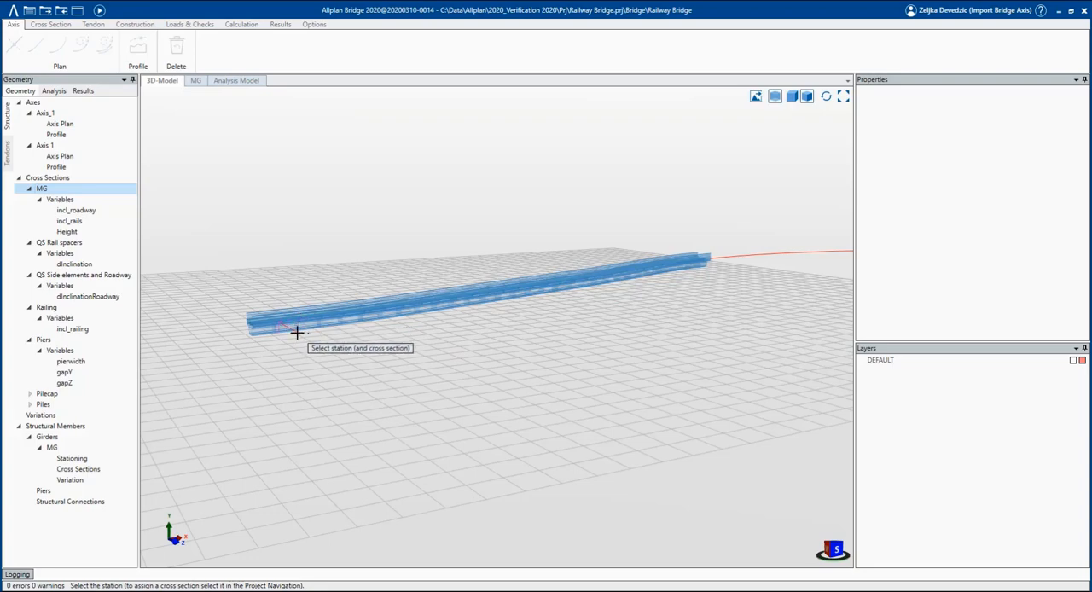
Examine the generated MG girder along its whole length in 3D, switching from transparent to solid display.
{"action": "middle_click_drag", "start_coordinate": [296, 331], "coordinate": [354, 347]}
{"action": "scroll", "coordinate": [366, 373], "scroll_direction": "up", "scroll_amount": 1}
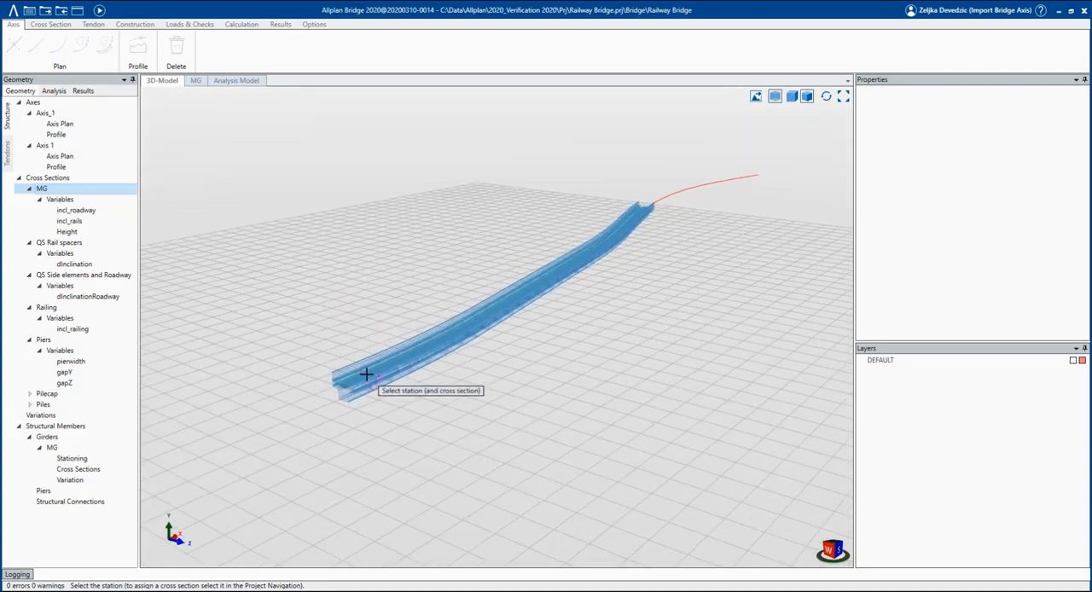
{"action": "scroll", "coordinate": [376, 373], "scroll_direction": "up", "scroll_amount": 4}
{"action": "scroll", "coordinate": [386, 372], "scroll_direction": "up", "scroll_amount": 1}
{"action": "scroll", "coordinate": [361, 383], "scroll_direction": "up", "scroll_amount": 2}
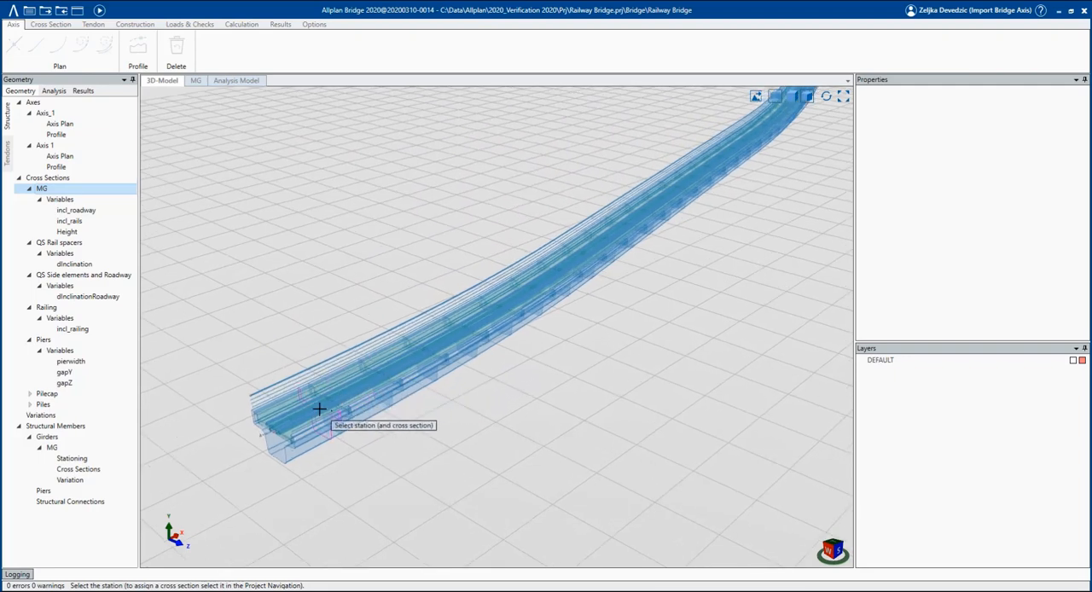
{"action": "left_click", "coordinate": [776, 98]}
{"action": "scroll", "coordinate": [392, 424], "scroll_direction": "down", "scroll_amount": 4}
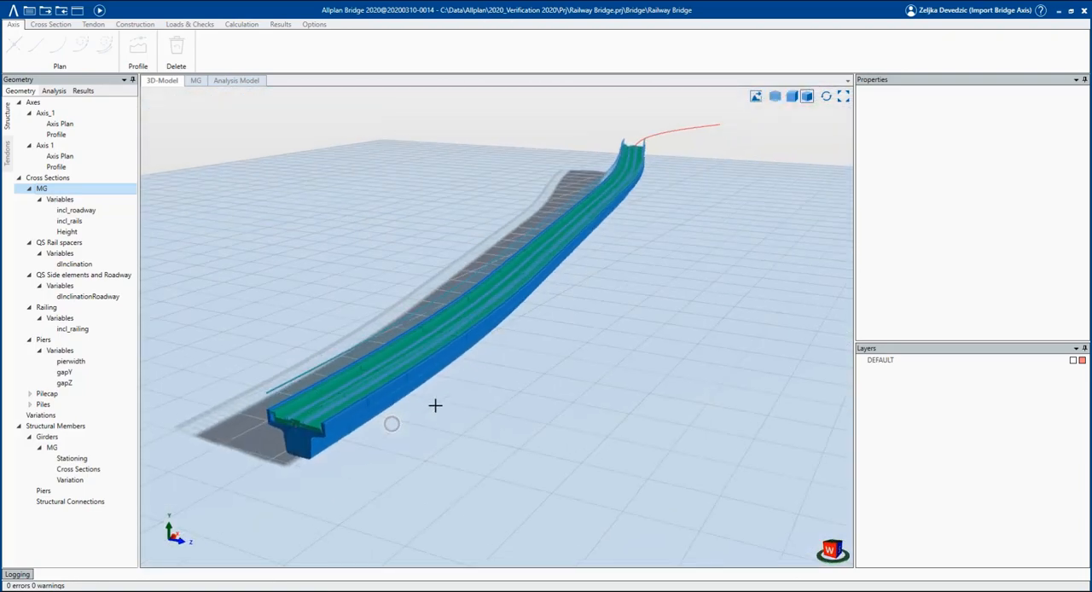
{"action": "scroll", "coordinate": [309, 423], "scroll_direction": "up", "scroll_amount": 5}
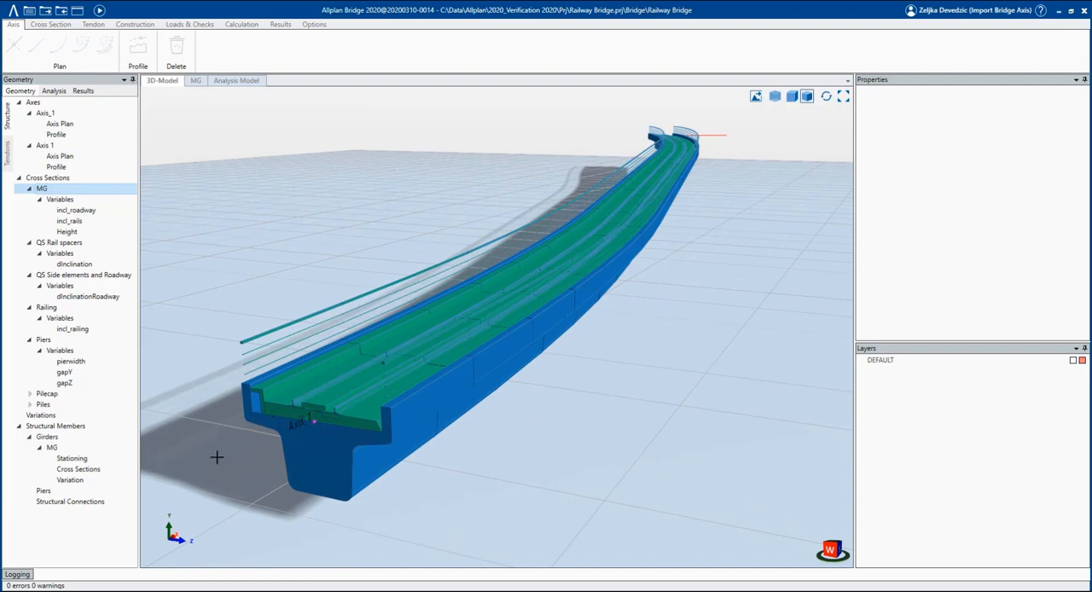
Open girder MG's stationing table and review the stations at 30, 80 and 130 m.
{"action": "left_click", "coordinate": [112, 461]}
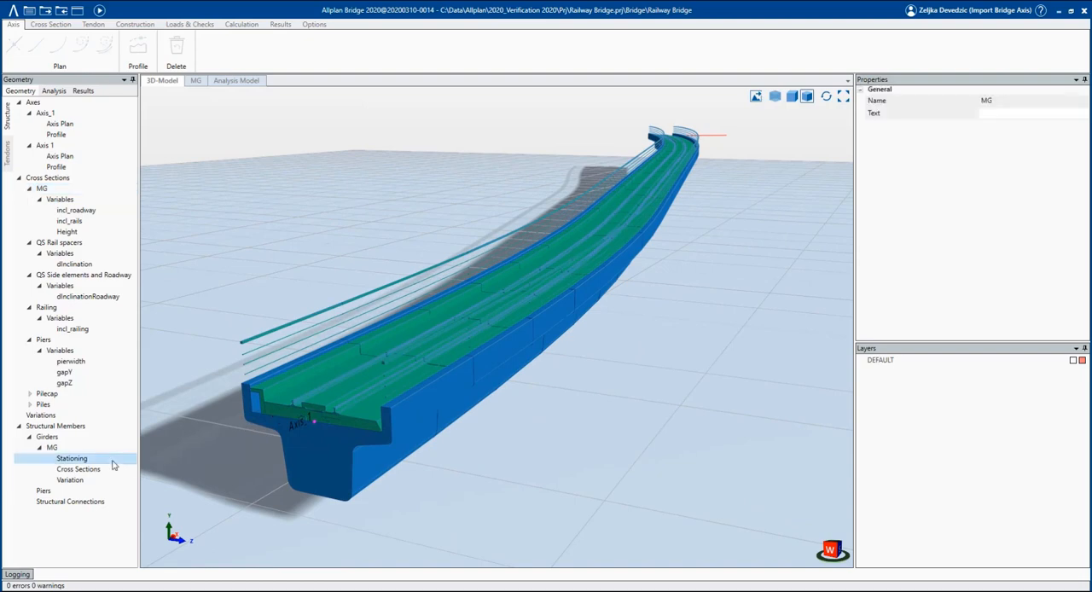
{"action": "double_click", "coordinate": [113, 462]}
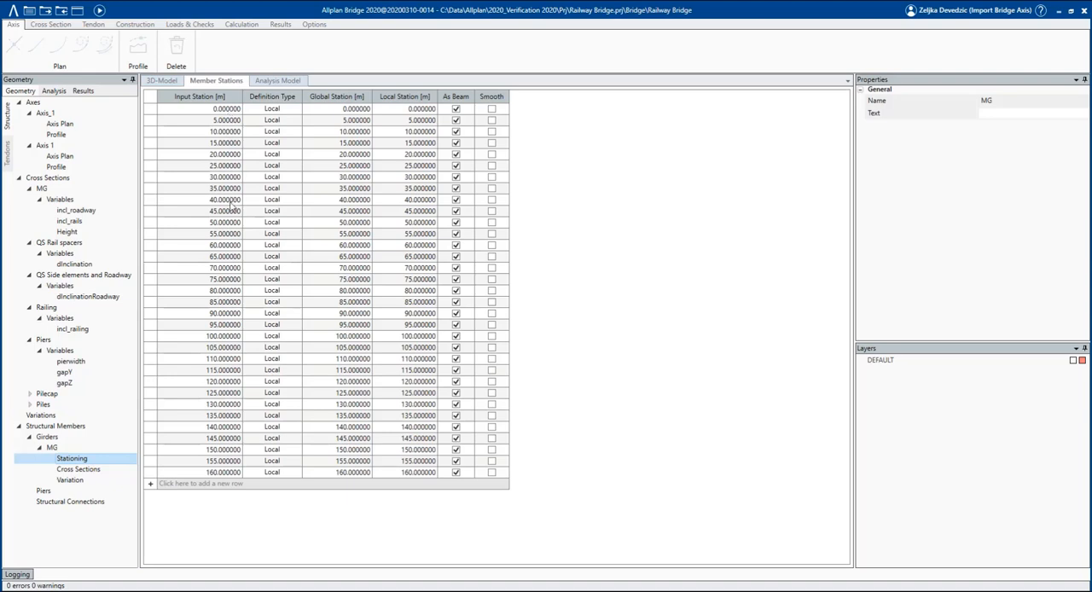
{"action": "left_click", "coordinate": [192, 179]}
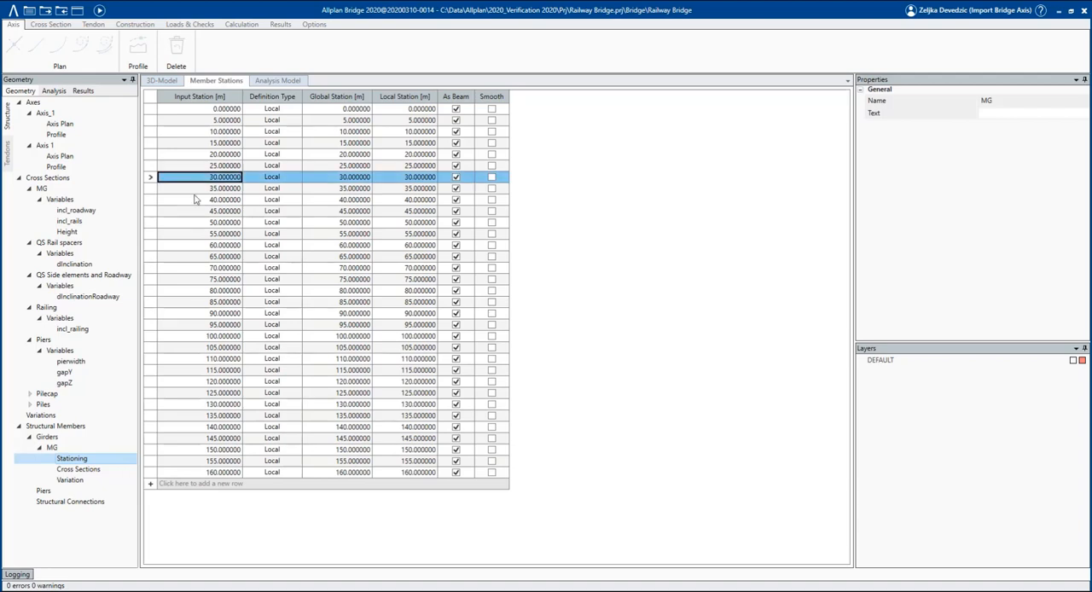
{"action": "left_click", "coordinate": [195, 292]}
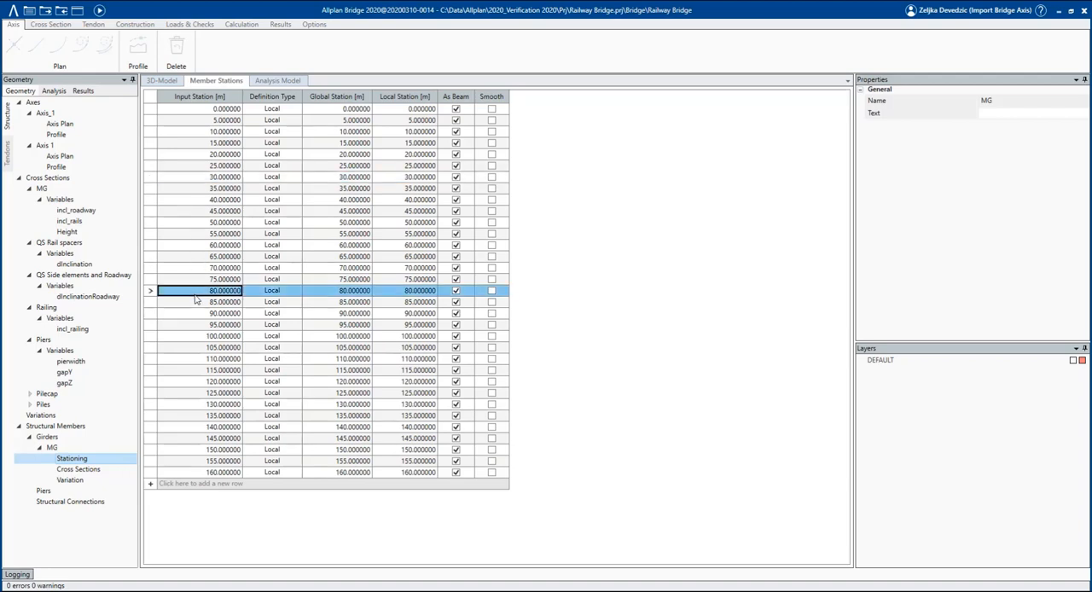
{"action": "left_click", "coordinate": [193, 405]}
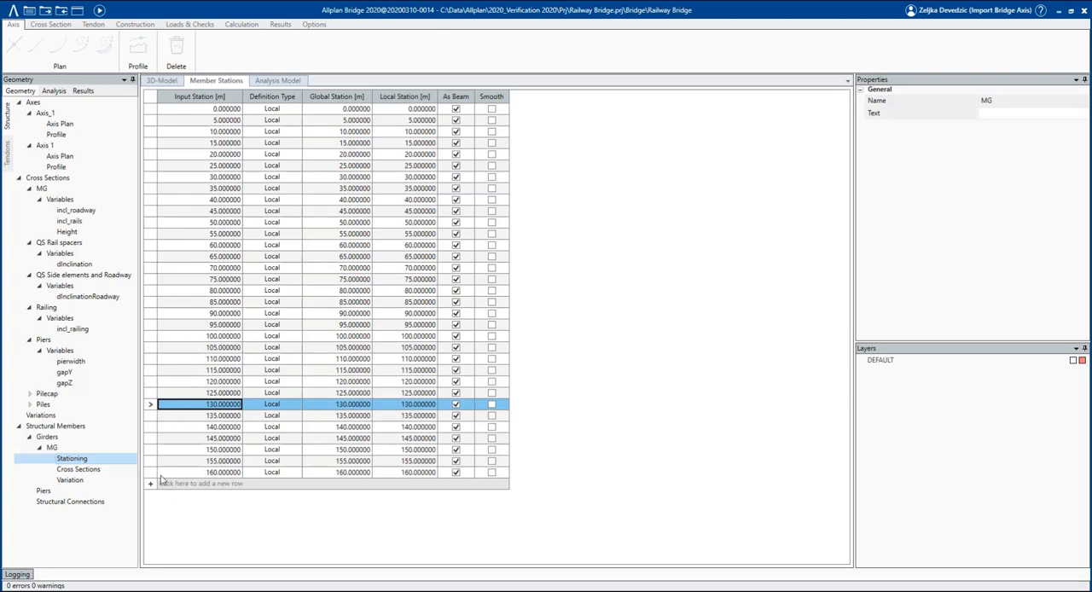
Insert beam stations with cross section MG at 1 m and 2 m near the girder's start, using transparent display.
{"action": "right_click", "coordinate": [63, 450]}
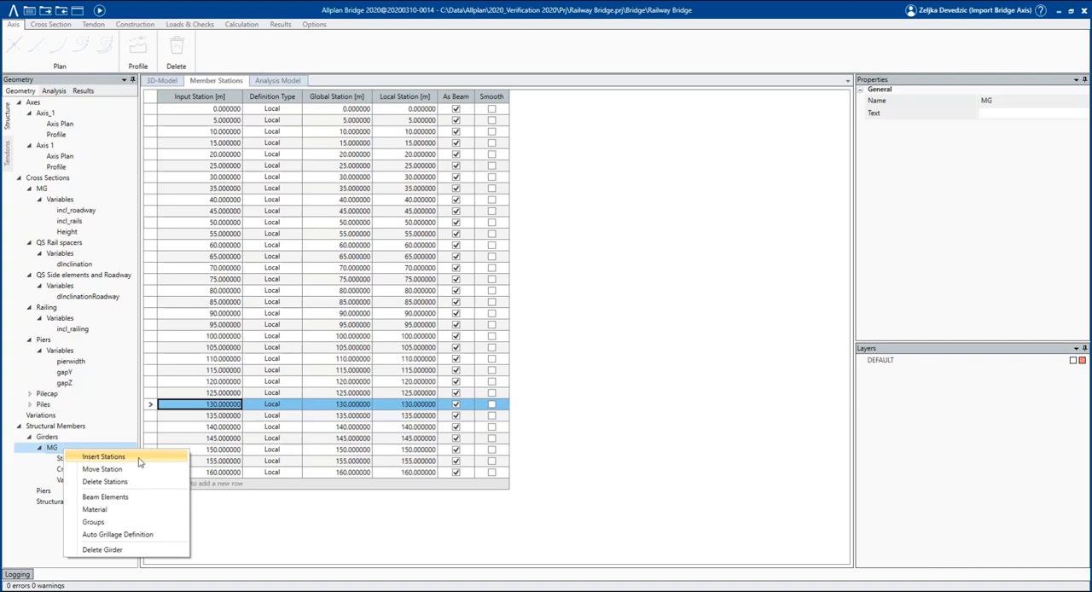
{"action": "left_click", "coordinate": [123, 459]}
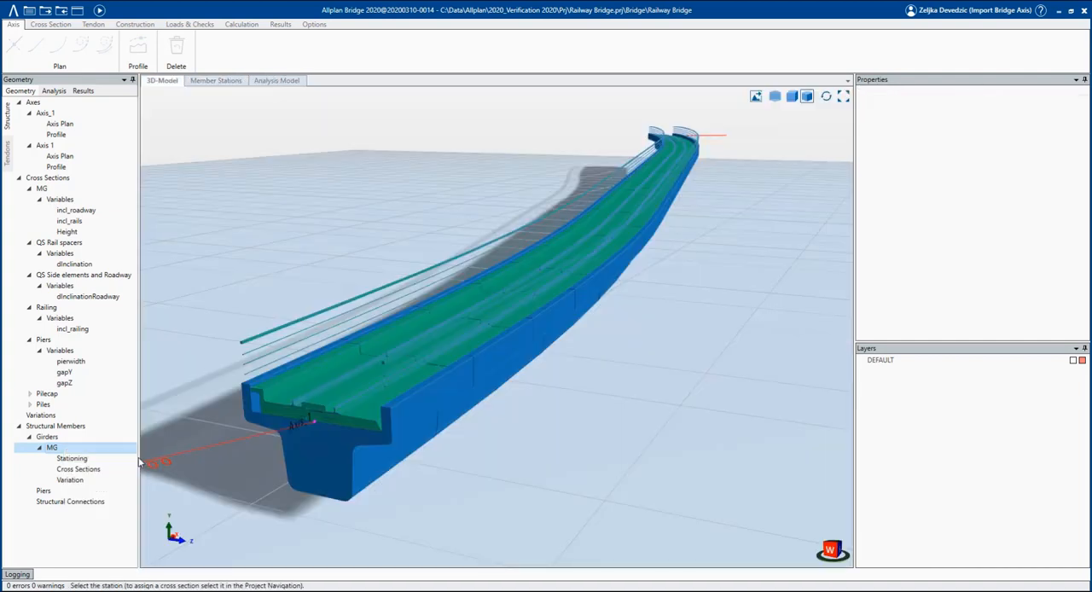
{"action": "left_click", "coordinate": [74, 191]}
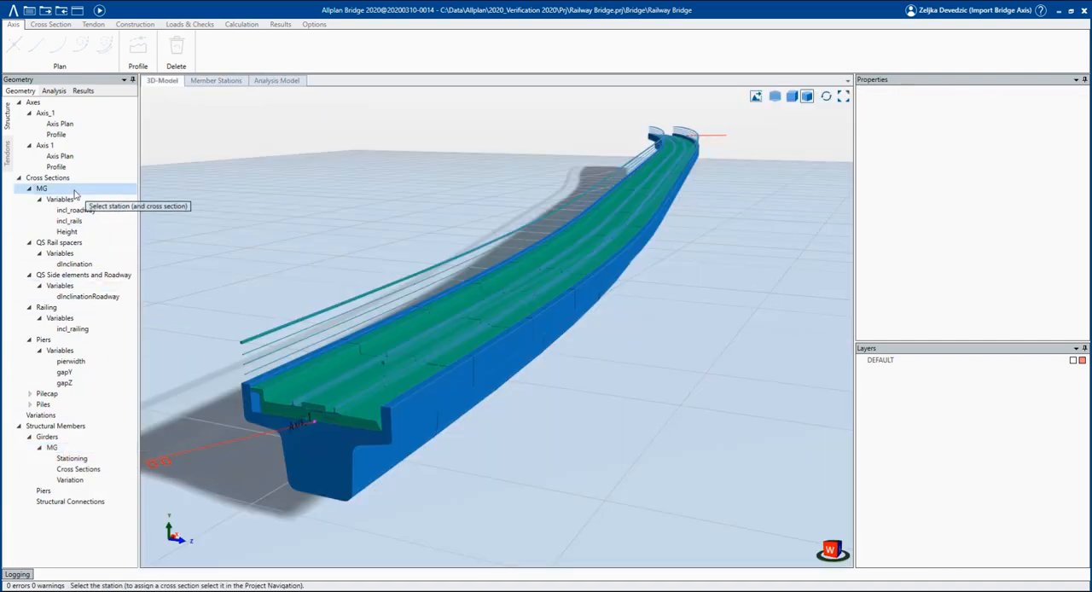
{"action": "left_click", "coordinate": [774, 96]}
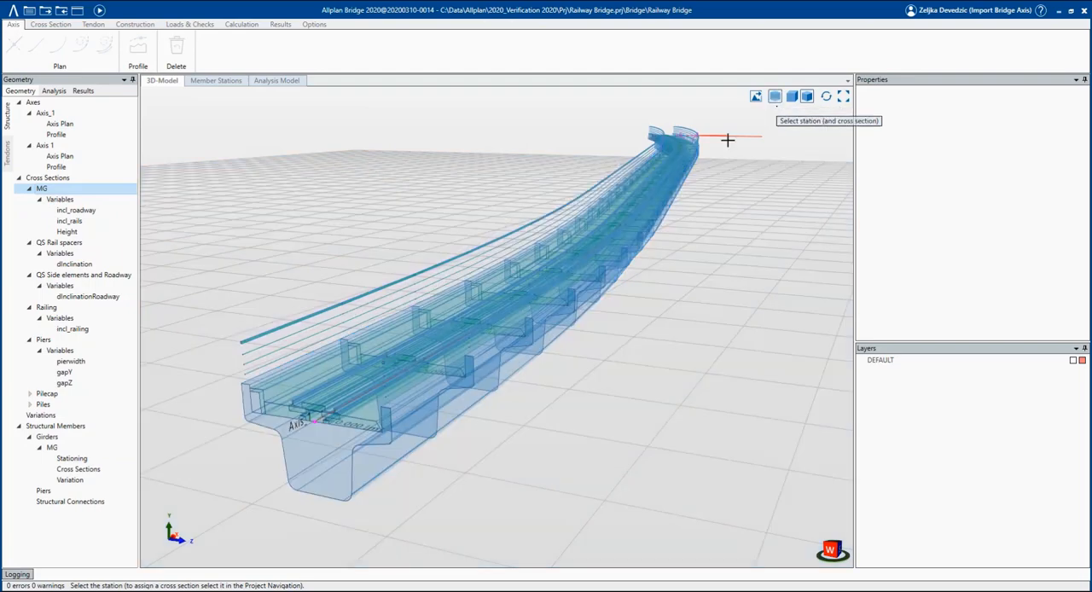
{"action": "left_click", "coordinate": [367, 407]}
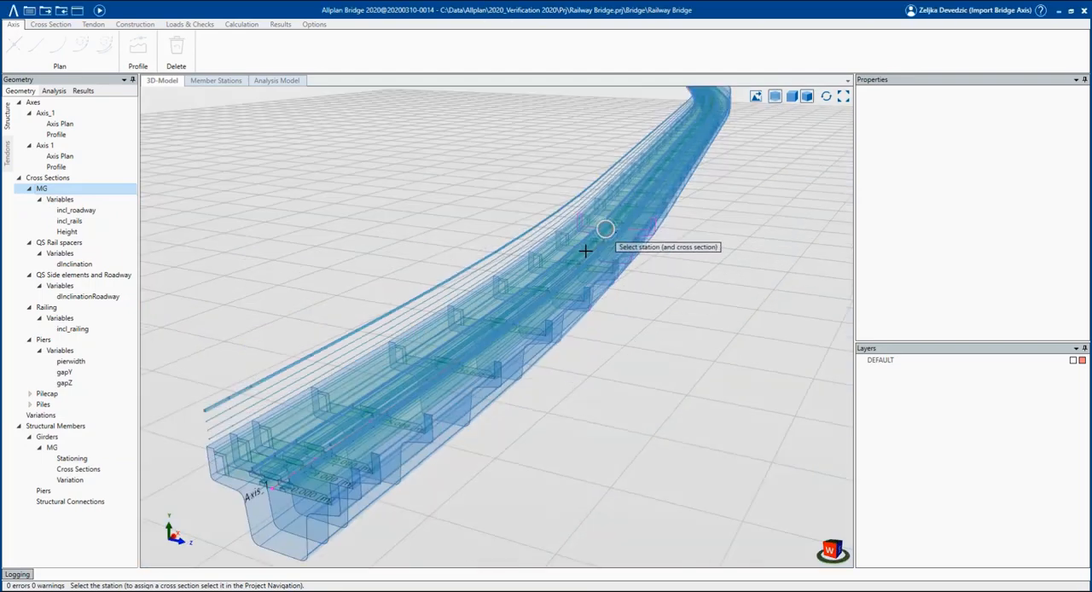
Insert beam stations at 29 m and 31 m, one on each side of the 30 m station.
{"action": "scroll", "coordinate": [585, 251], "scroll_direction": "up", "scroll_amount": 5}
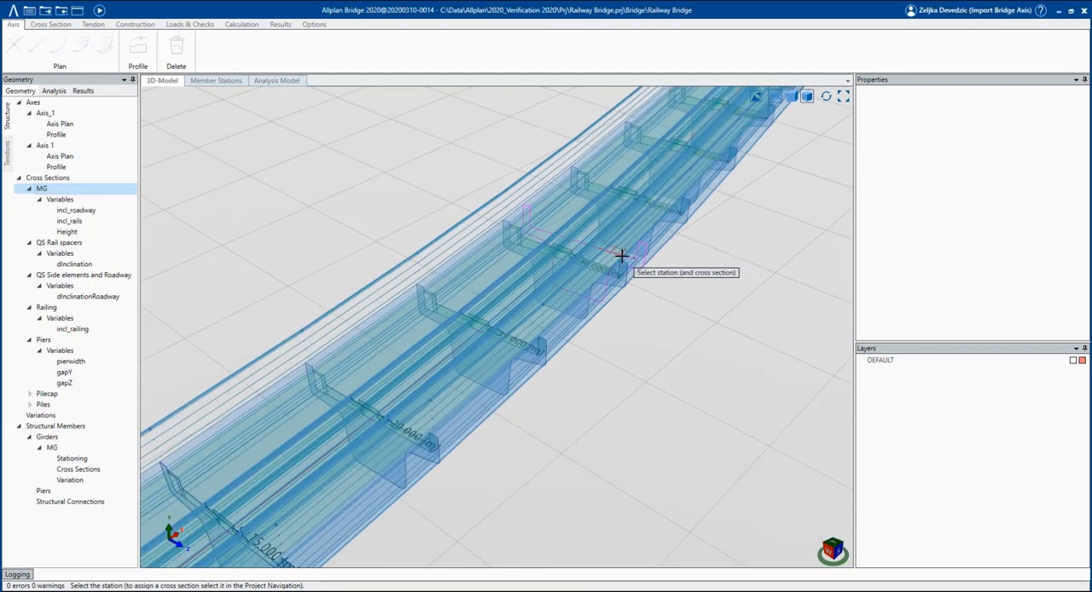
{"action": "left_click", "coordinate": [549, 270]}
{"action": "left_click", "coordinate": [471, 342]}
{"action": "left_click", "coordinate": [581, 233]}
{"action": "type", "text": "31"}
{"action": "key", "text": "Return"}
{"action": "key", "text": "Return"}
Insert beam stations at 79 m and 81 m, one on each side of the 80 m station.
{"action": "scroll", "coordinate": [580, 233], "scroll_direction": "down", "scroll_amount": 5}
{"action": "middle_click_drag", "start_coordinate": [381, 457], "coordinate": [546, 281]}
{"action": "scroll", "coordinate": [591, 251], "scroll_direction": "up", "scroll_amount": 4}
{"action": "middle_click_drag", "start_coordinate": [628, 198], "coordinate": [526, 281]}
{"action": "scroll", "coordinate": [565, 268], "scroll_direction": "up", "scroll_amount": 2}
{"action": "left_click", "coordinate": [519, 273]}
{"action": "type", "text": "79"}
{"action": "key", "text": "Return"}
{"action": "left_click", "coordinate": [531, 237]}
{"action": "key", "text": "Return"}
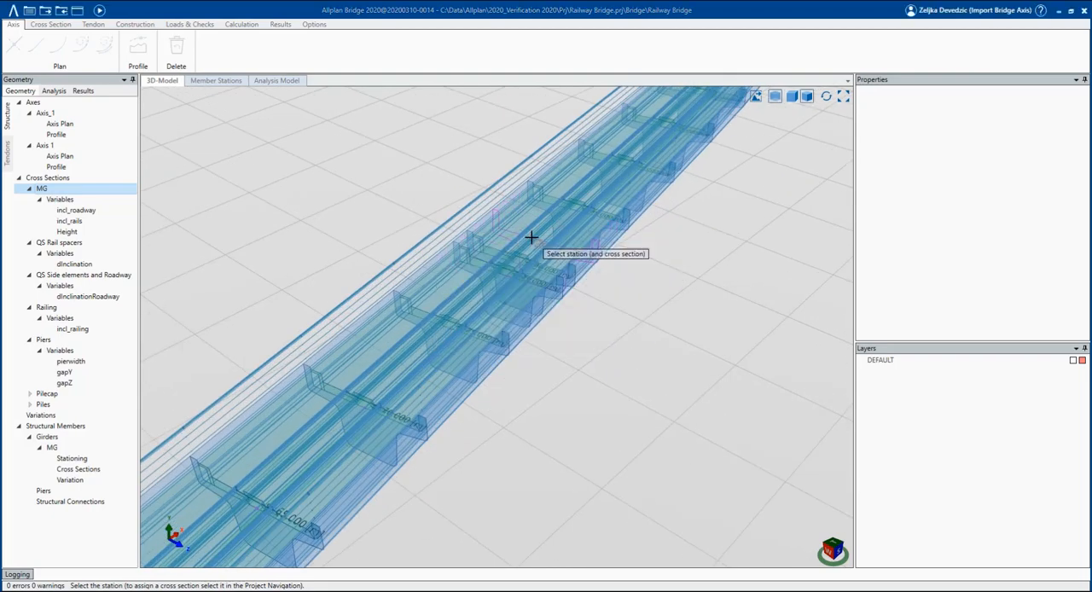
Insert beam stations at 129 m and 131 m, one on each side of the 130 m station.
{"action": "scroll", "coordinate": [653, 139], "scroll_direction": "down", "scroll_amount": 4}
{"action": "middle_click_drag", "start_coordinate": [654, 139], "coordinate": [600, 217]}
{"action": "scroll", "coordinate": [441, 432], "scroll_direction": "up", "scroll_amount": 3}
{"action": "middle_click_drag", "start_coordinate": [444, 419], "coordinate": [551, 239]}
{"action": "left_click", "coordinate": [554, 227]}
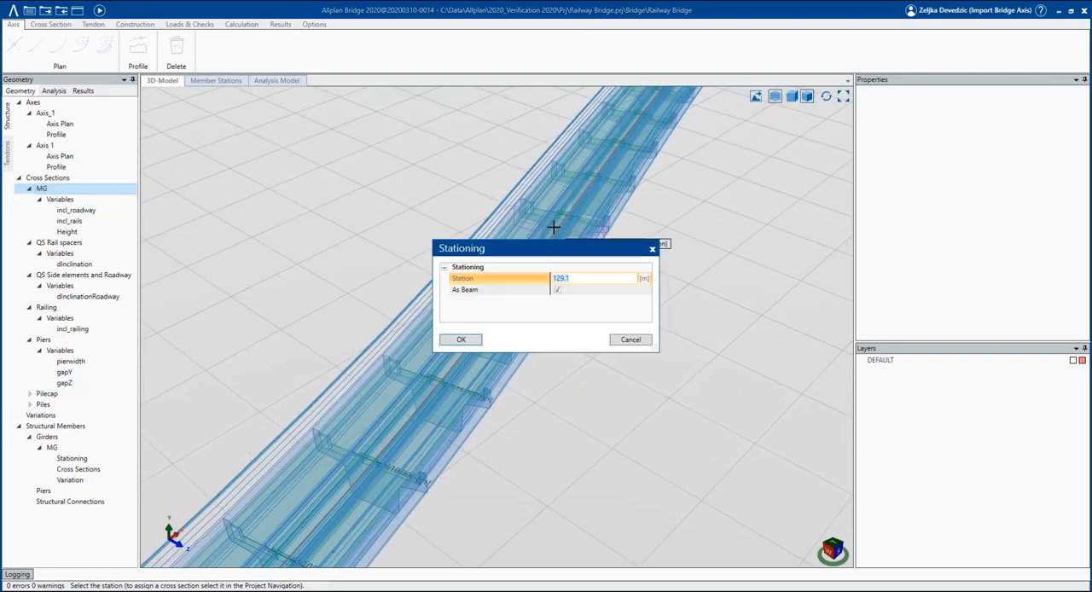
{"action": "key", "text": "Return"}
{"action": "left_click", "coordinate": [570, 205]}
{"action": "type", "text": "132"}
{"action": "key", "text": "Return"}
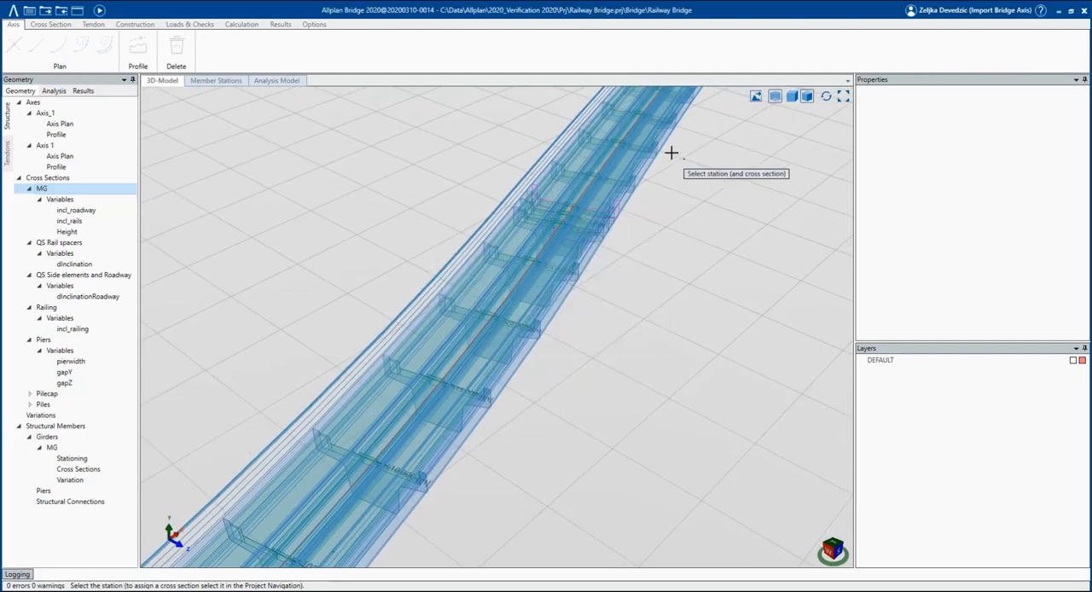
Insert beam stations at 158 m and 159 m near the far end of girder MG.
{"action": "middle_click_drag", "start_coordinate": [670, 159], "coordinate": [585, 243]}
{"action": "left_click", "coordinate": [581, 250]}
{"action": "type", "text": "150"}
{"action": "key", "text": "Return"}
{"action": "left_click", "coordinate": [580, 248]}
{"action": "type", "text": "15"}
{"action": "key", "text": "Return"}
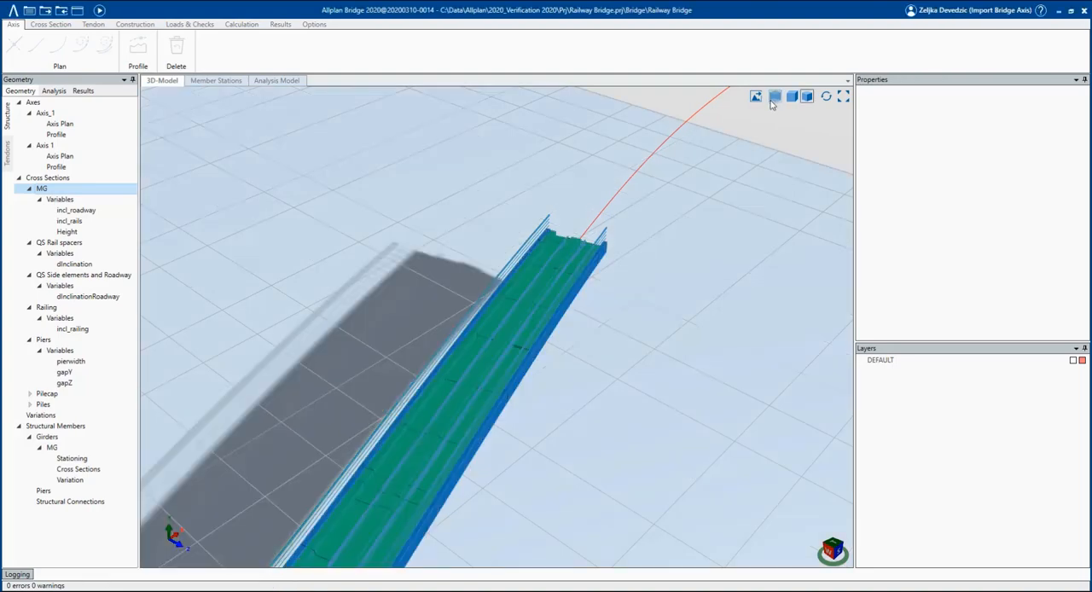
Inspect the girder in solid display and check the inserted stations in girder MG's stationing table.
{"action": "scroll", "coordinate": [671, 193], "scroll_direction": "down", "scroll_amount": 3}
{"action": "middle_click_drag", "start_coordinate": [626, 302], "coordinate": [754, 119]}
{"action": "middle_click_drag", "start_coordinate": [588, 290], "coordinate": [751, 103]}
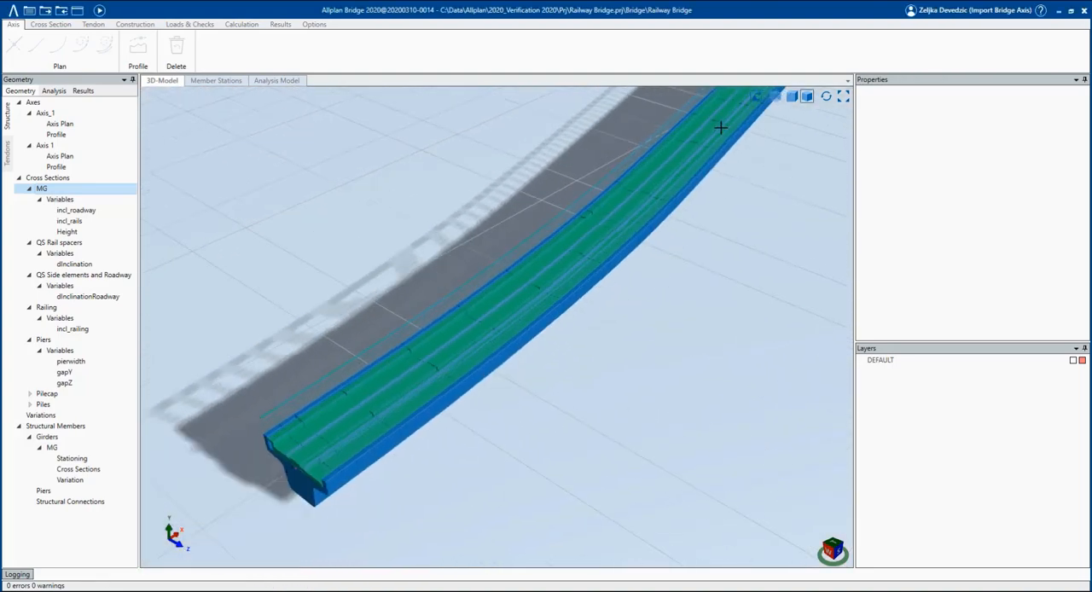
{"action": "scroll", "coordinate": [291, 481], "scroll_direction": "up", "scroll_amount": 1}
{"action": "scroll", "coordinate": [291, 481], "scroll_direction": "down", "scroll_amount": 3}
{"action": "left_click", "coordinate": [74, 458]}
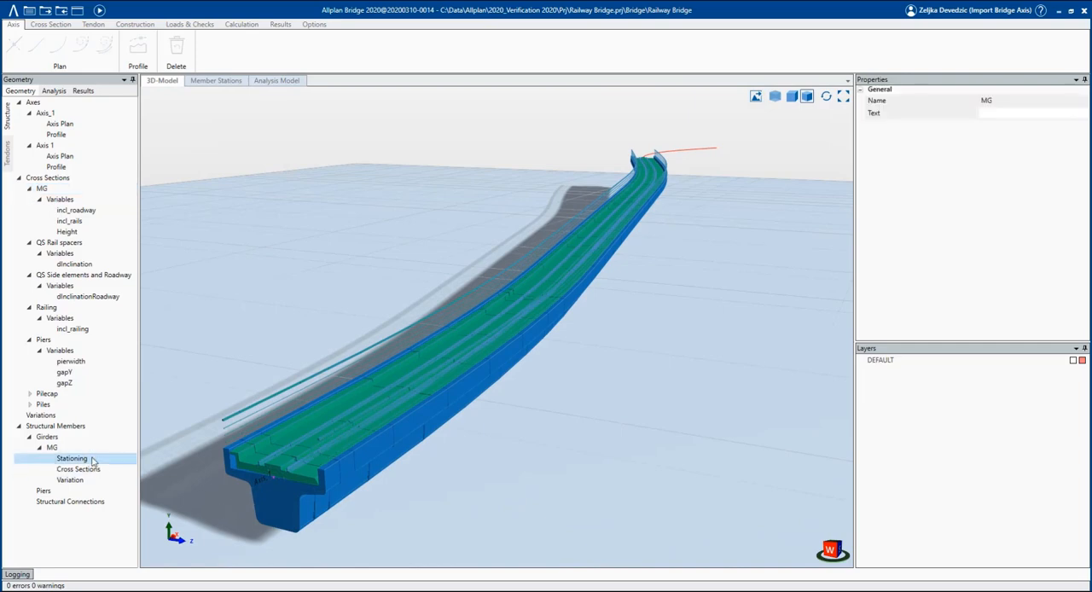
{"action": "left_click", "coordinate": [220, 209]}
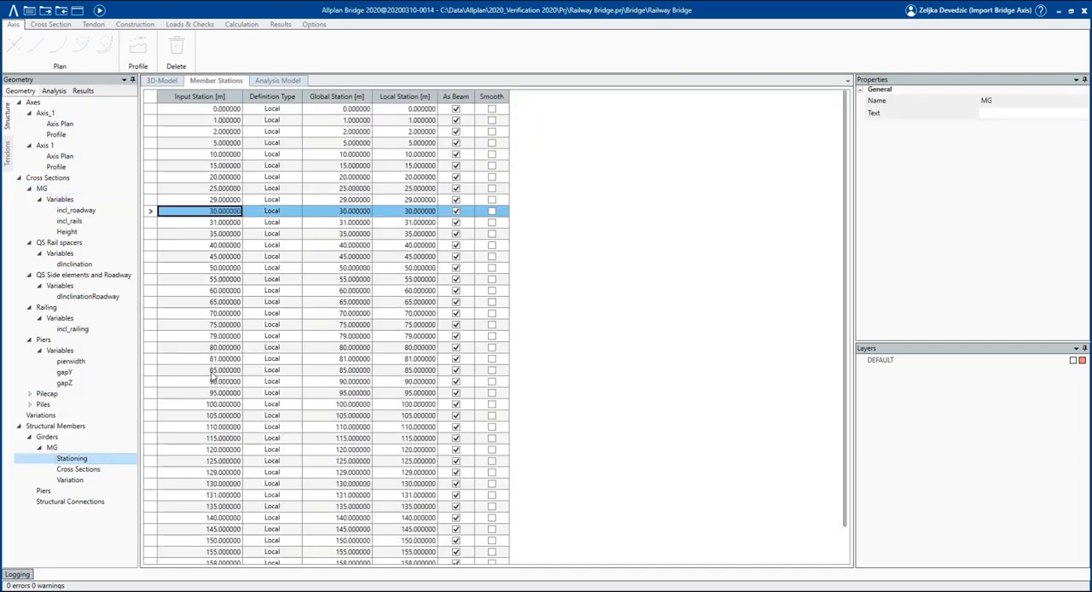
{"action": "left_click", "coordinate": [222, 347]}
{"action": "scroll", "coordinate": [226, 367], "scroll_direction": "down", "scroll_amount": 2}
{"action": "left_click", "coordinate": [229, 445]}
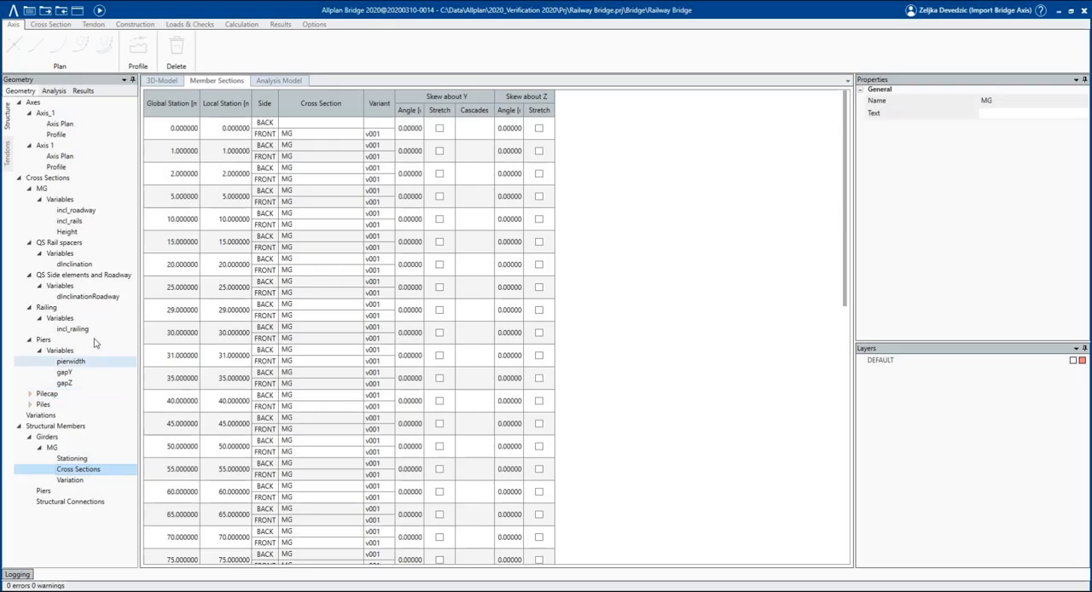
Open cross section MG and review its incl_roadway, incl_rails and Height variables, including the lower edge line driven by Height.
{"action": "left_click", "coordinate": [62, 191]}
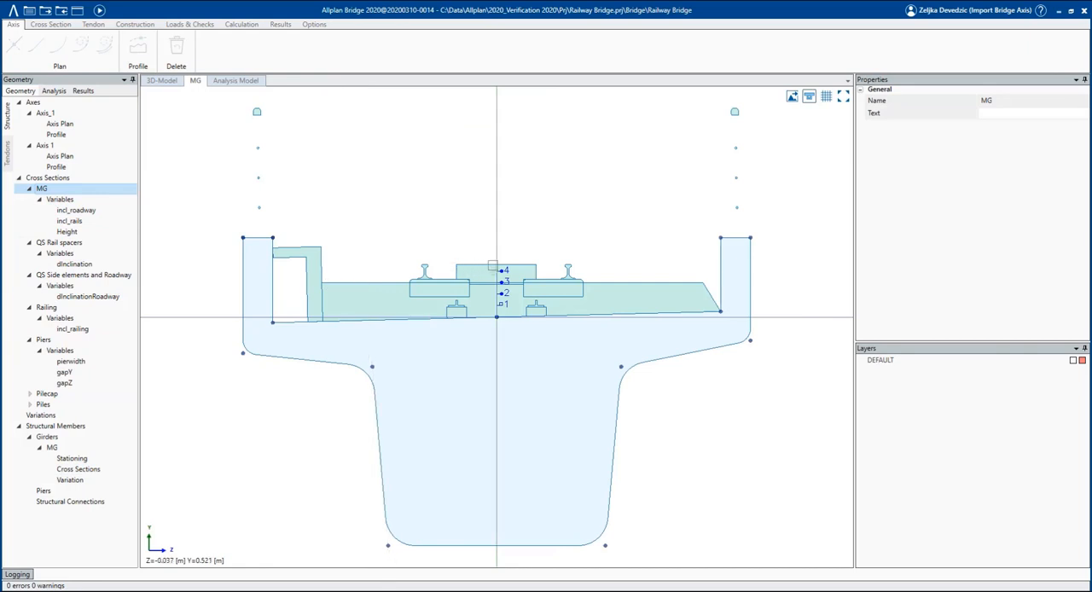
{"action": "left_click", "coordinate": [102, 210]}
{"action": "left_click", "coordinate": [97, 222]}
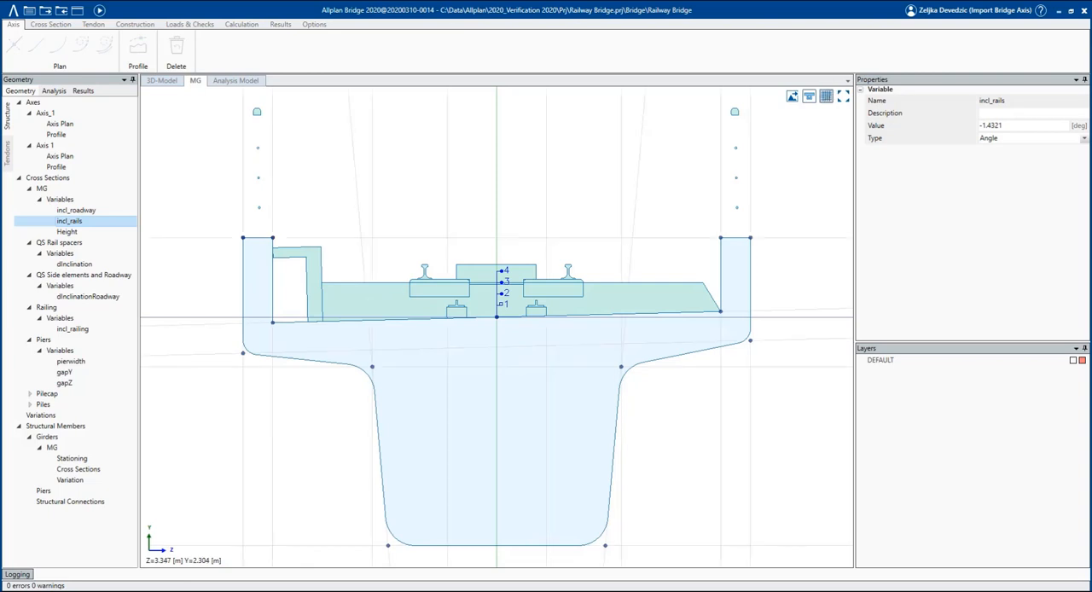
{"action": "left_click", "coordinate": [651, 546]}
{"action": "left_click", "coordinate": [707, 559]}
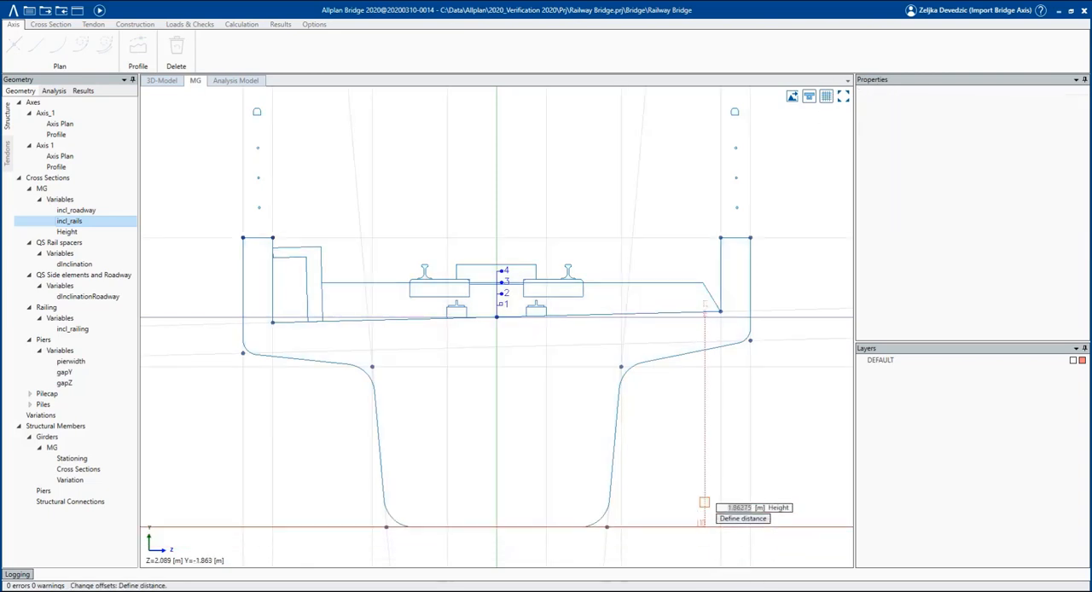
{"action": "key", "text": "Escape"}
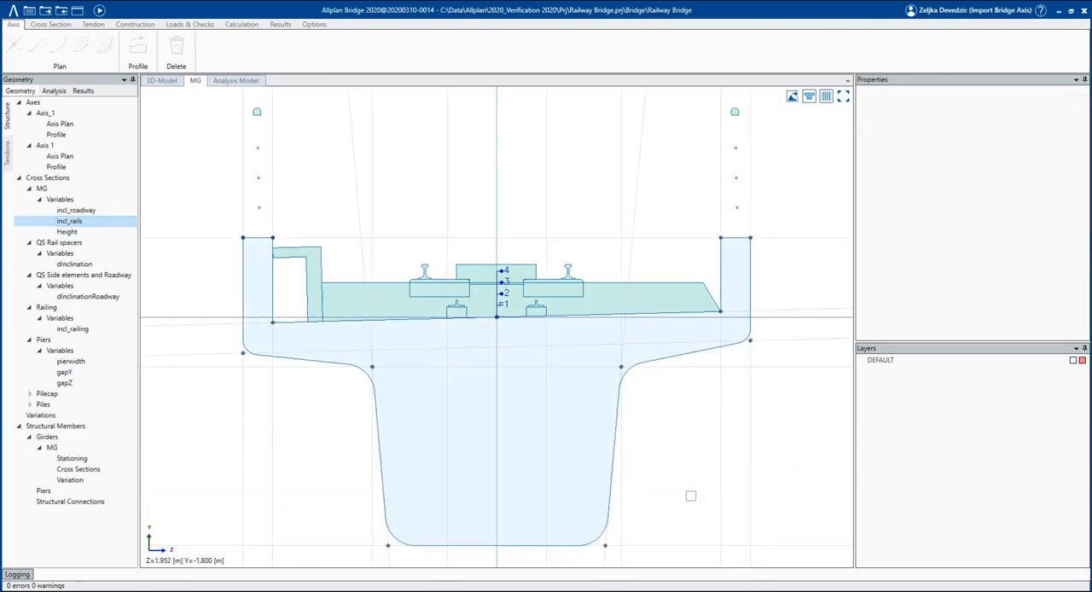
{"action": "left_click", "coordinate": [103, 232]}
Add a new variation table and name it MG_Height.
{"action": "left_click", "coordinate": [84, 415]}
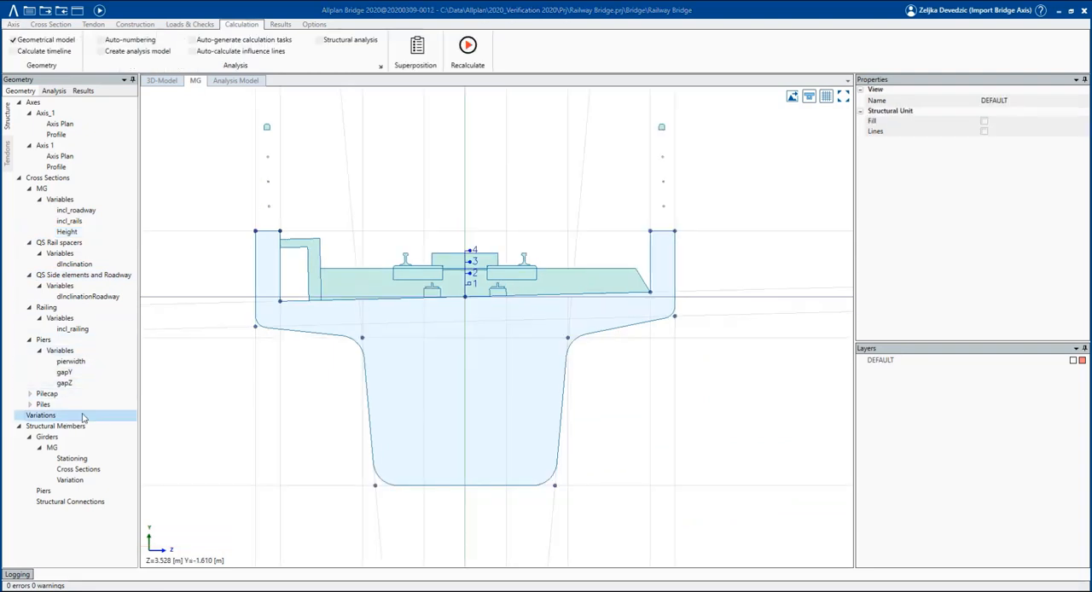
{"action": "right_click", "coordinate": [84, 416]}
{"action": "left_click", "coordinate": [92, 421]}
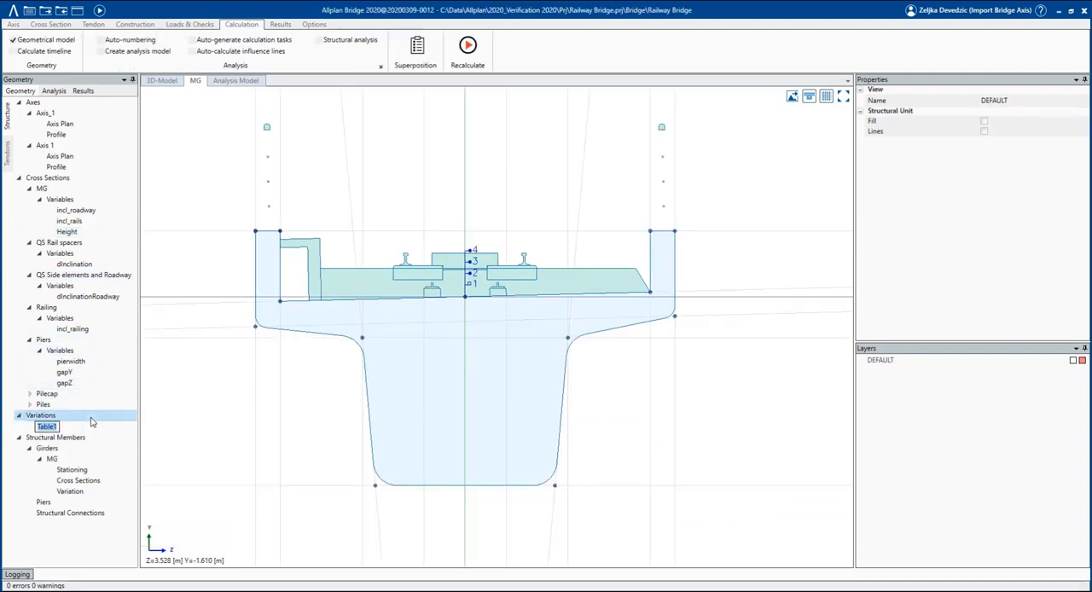
{"action": "type", "text": "MG_Height"}
{"action": "key", "text": "Return"}
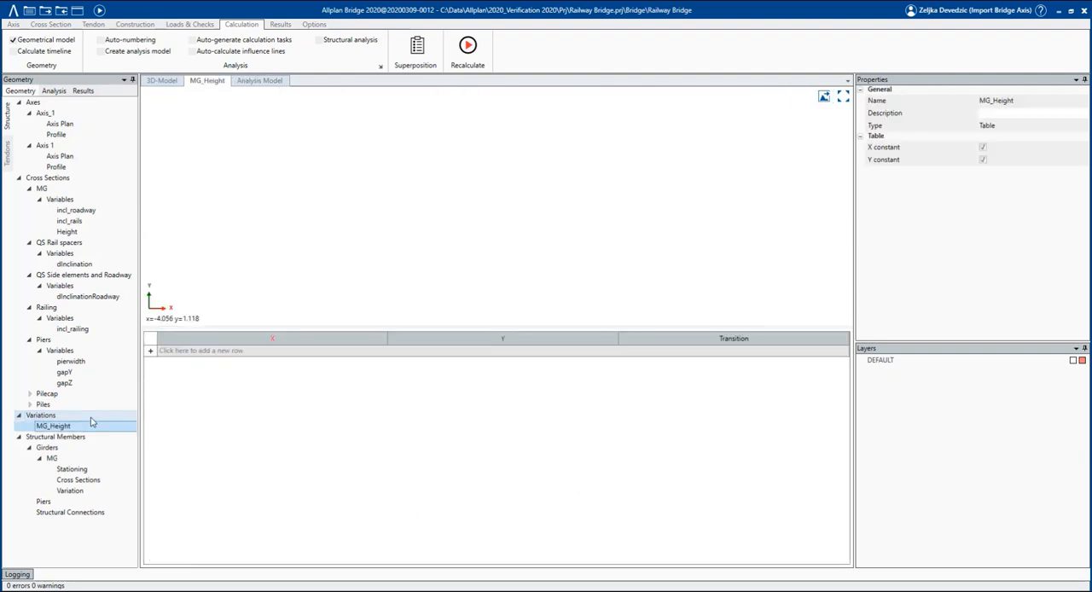
Add a first row to the MG_Height table and switch to the MG_Height sheet of Variations_MG.xlsx in Excel.
{"action": "left_click", "coordinate": [196, 351]}
{"action": "left_click", "coordinate": [231, 359]}
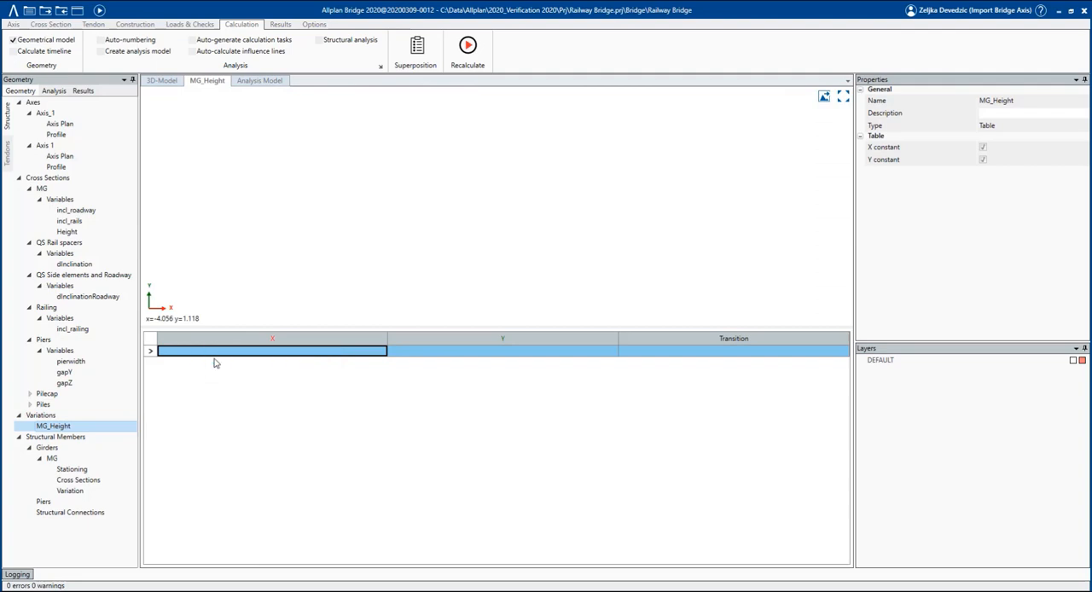
{"action": "left_click", "coordinate": [87, 415]}
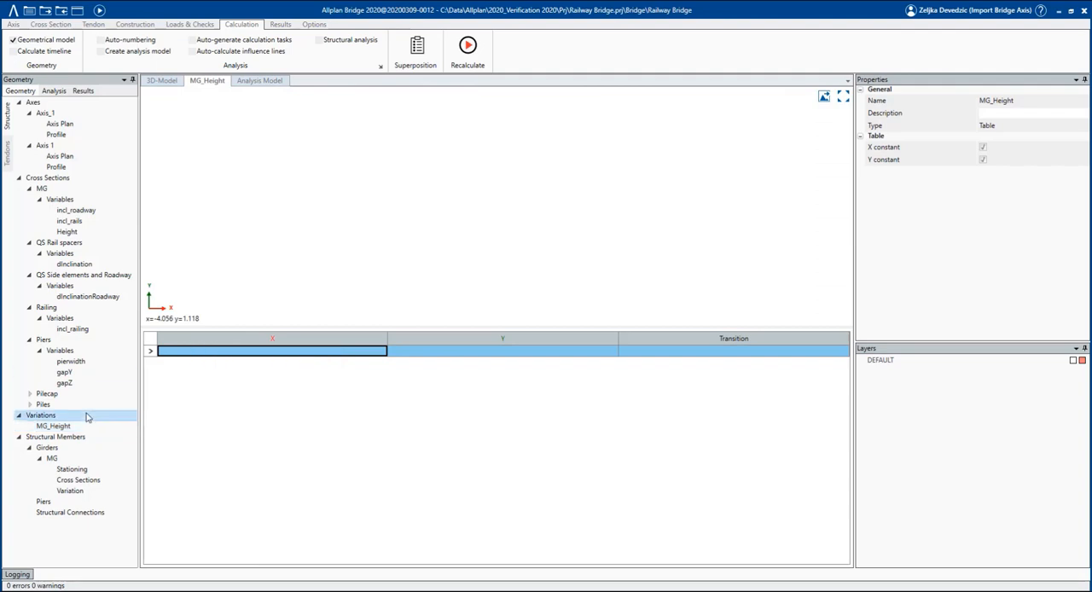
{"action": "left_click", "coordinate": [85, 426]}
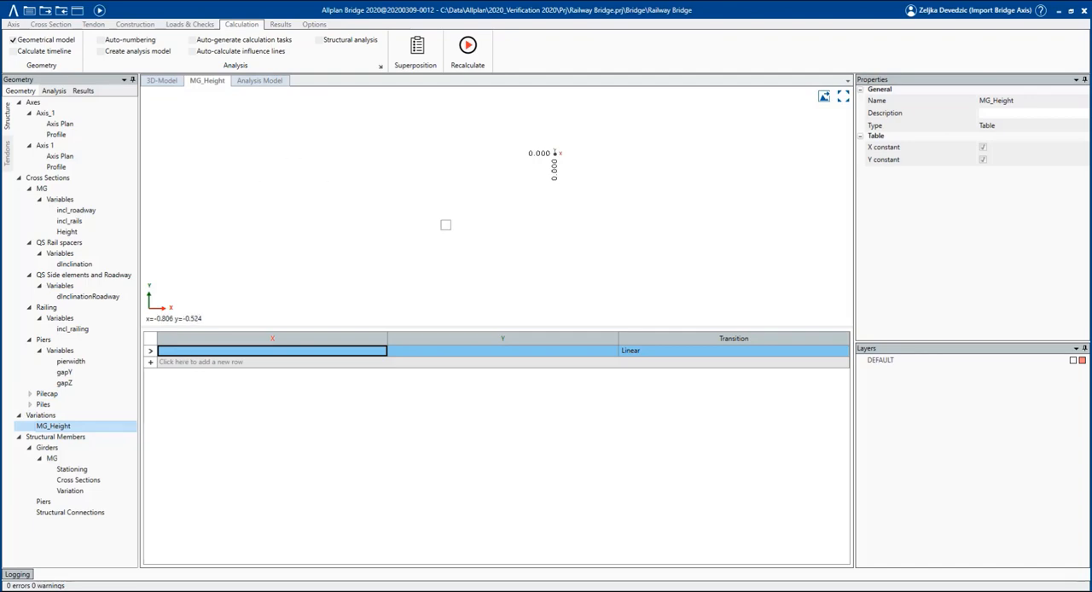
{"action": "left_click", "coordinate": [222, 591]}
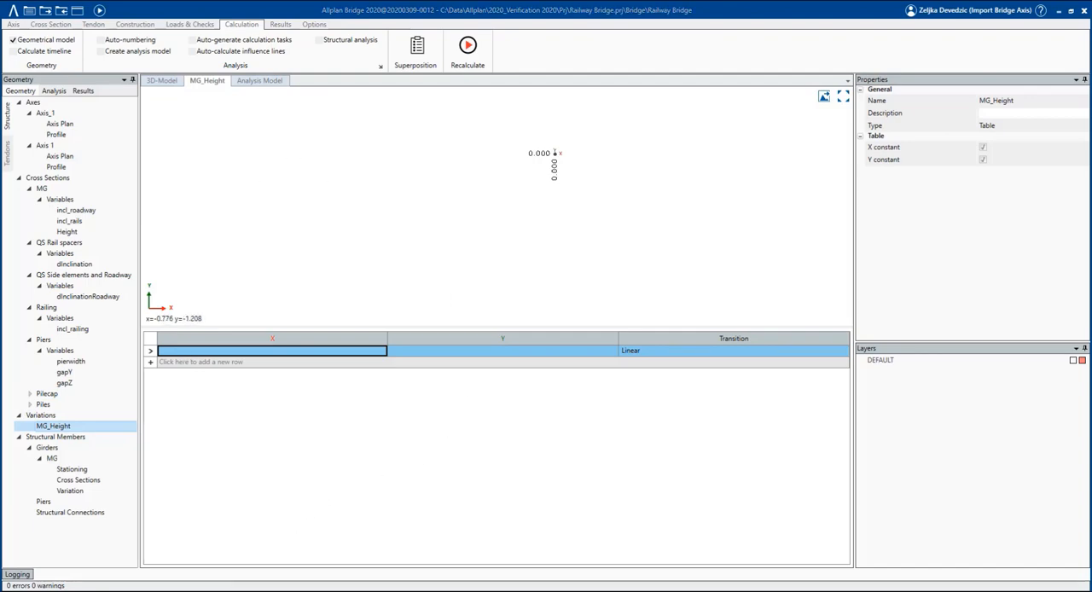
{"action": "left_click", "coordinate": [151, 477]}
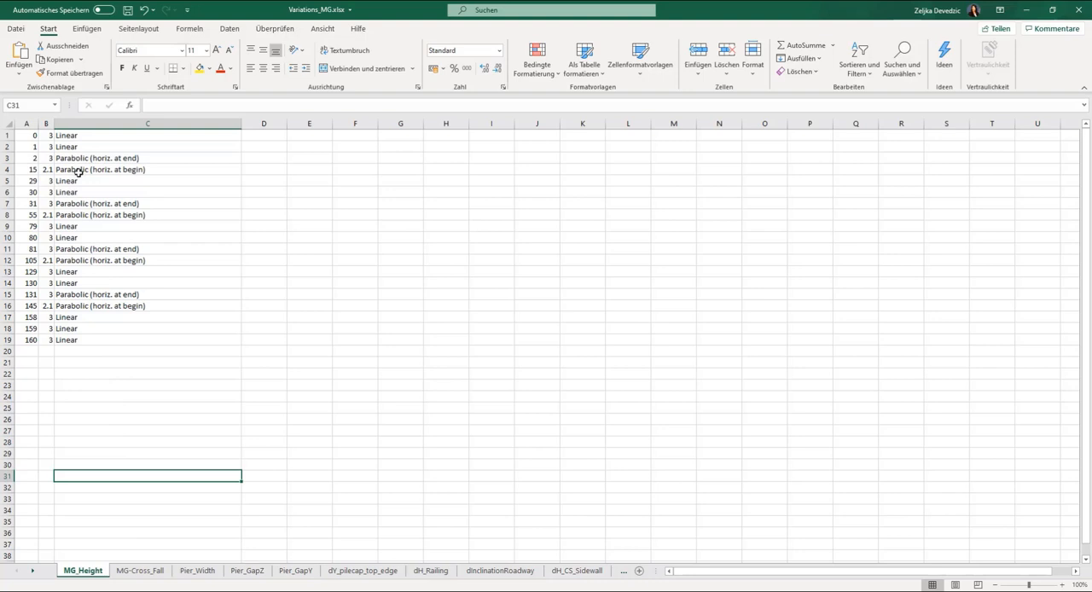
Copy the height variation rows A1:C19 from Excel into the MG_Height table in Allplan Bridge, using the dot as decimal separator.
{"action": "left_click_drag", "start_coordinate": [32, 137], "coordinate": [113, 340]}
{"action": "key", "text": "ctrl+c"}
{"action": "key", "text": "alt+Tab"}
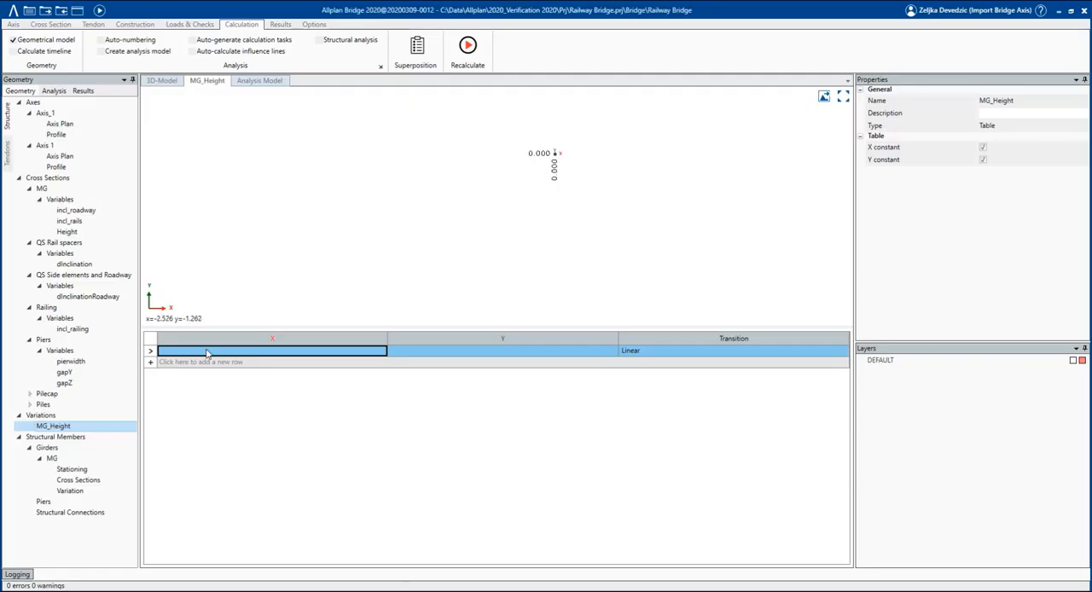
{"action": "key", "text": "ctrl+v"}
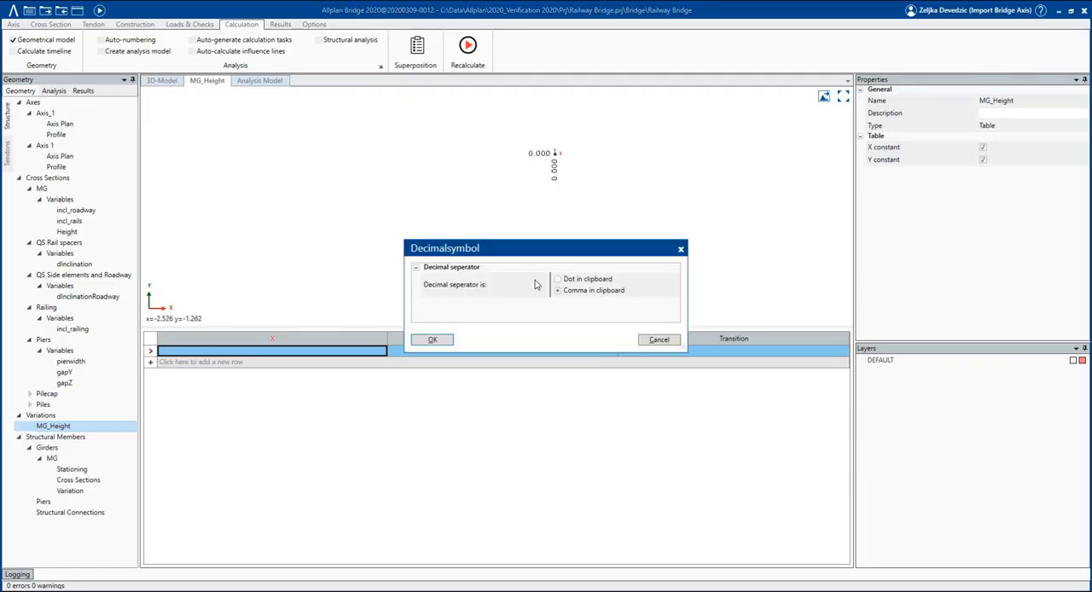
{"action": "left_click", "coordinate": [569, 281]}
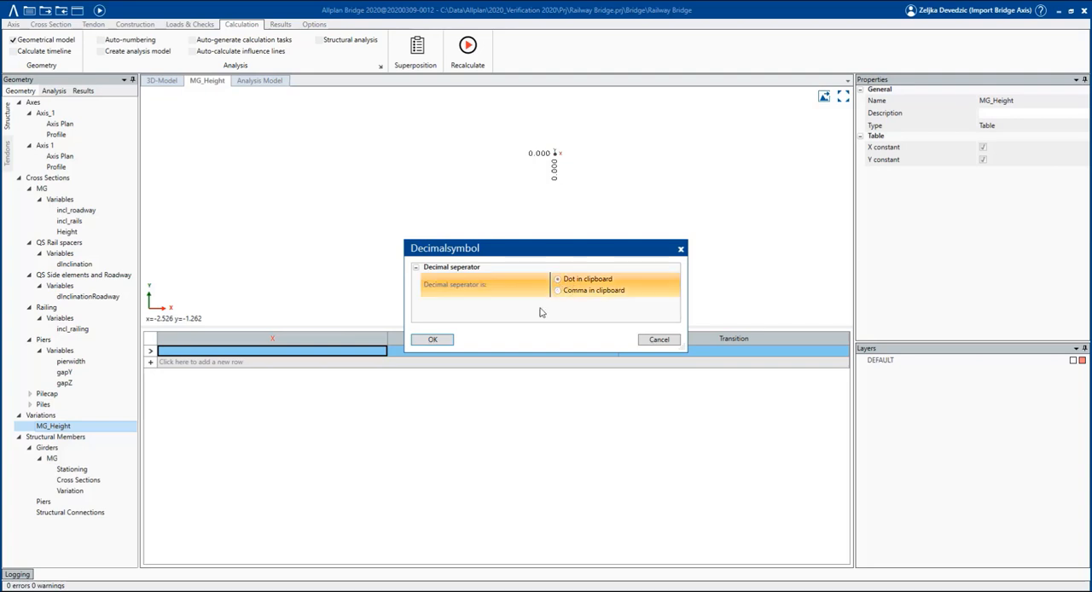
{"action": "left_click", "coordinate": [433, 340]}
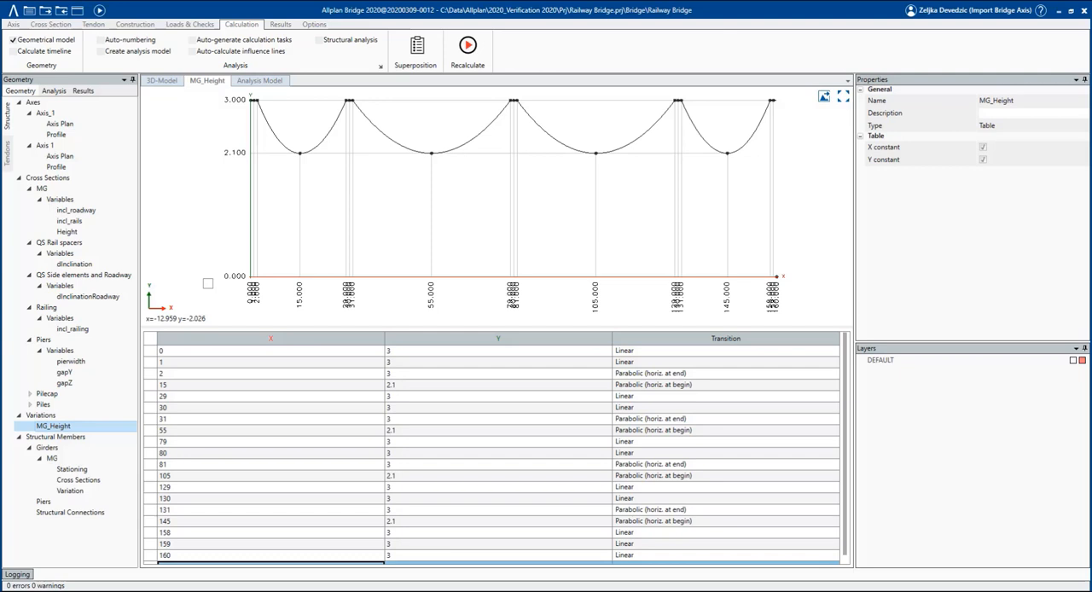
Add a new variation table named MG_Crosfall and give it a first row.
{"action": "left_click", "coordinate": [105, 416]}
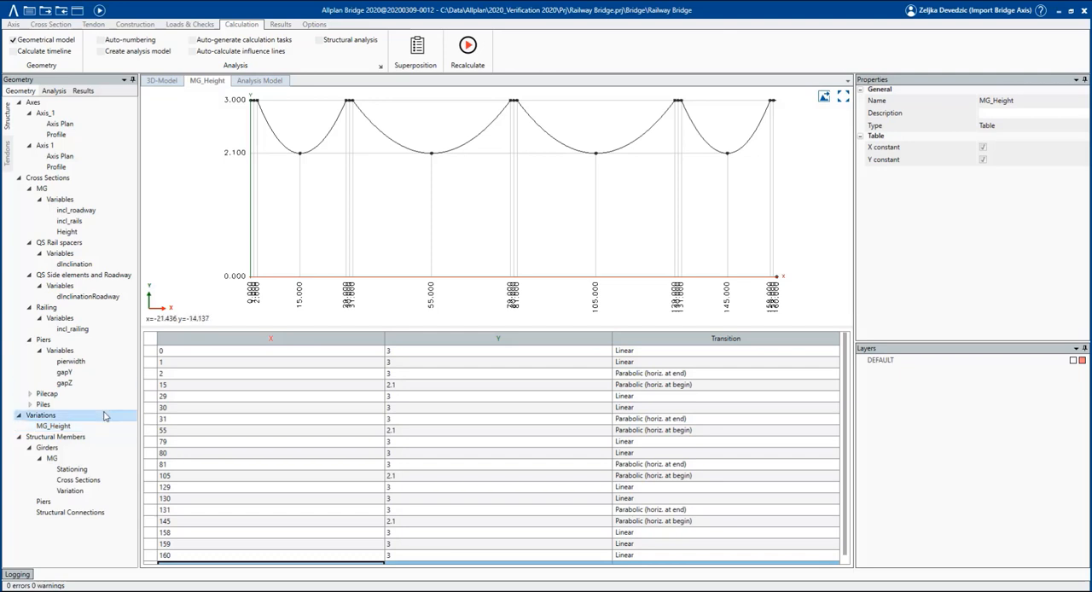
{"action": "right_click", "coordinate": [105, 416]}
{"action": "left_click", "coordinate": [118, 424]}
{"action": "type", "text": "MG_Crossfall"}
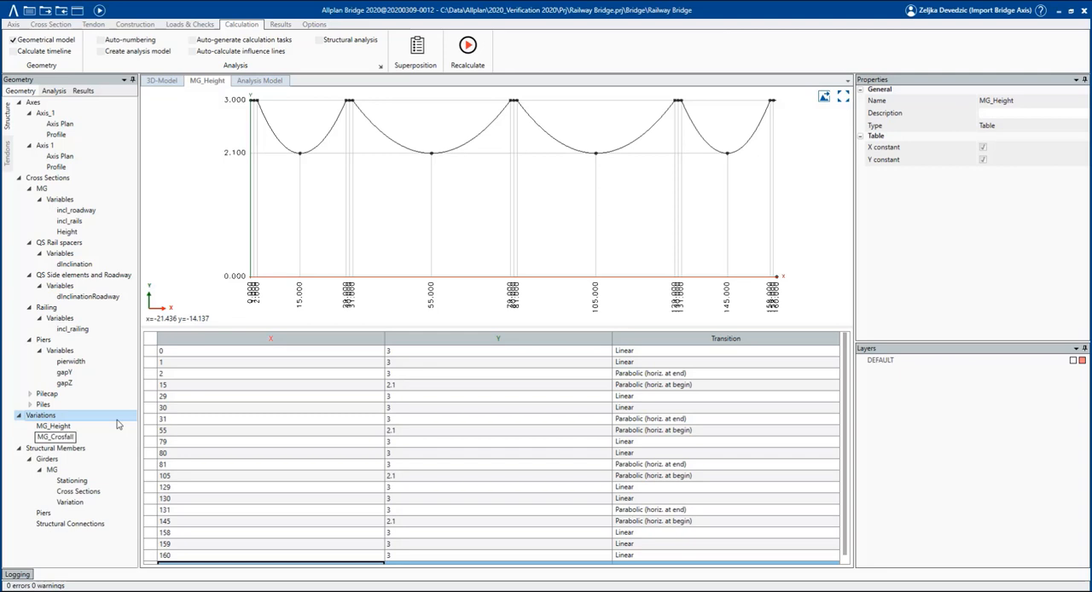
{"action": "key", "text": "Return"}
{"action": "left_click", "coordinate": [231, 352]}
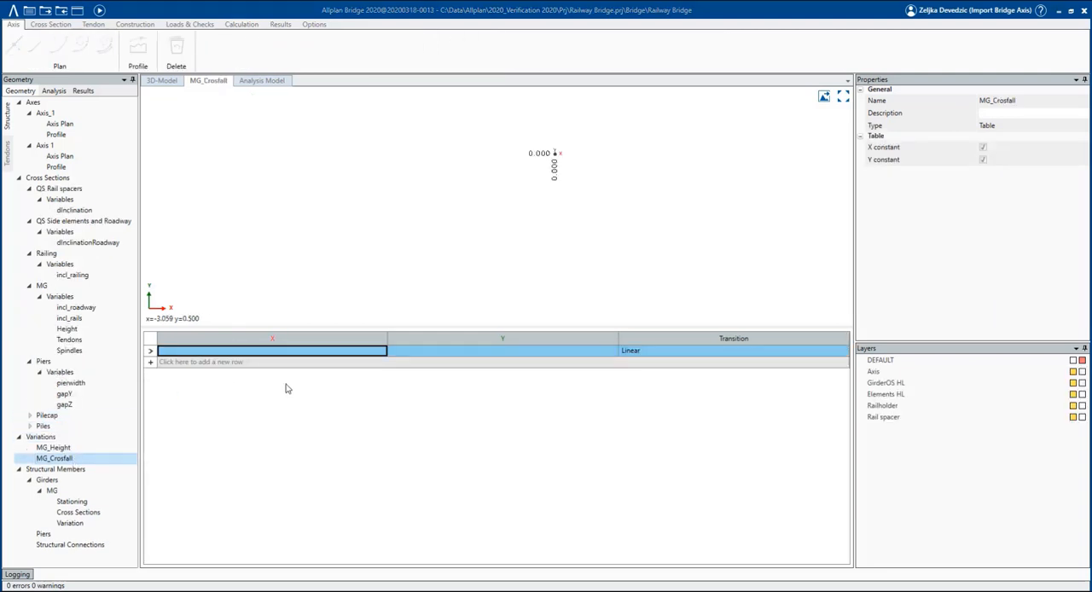
Copy rows A1:C5 of Excel's MG-Cross_Fall sheet into the MG_Crosfall table in Allplan Bridge.
{"action": "key", "text": "alt+Tab"}
{"action": "left_click_drag", "start_coordinate": [41, 135], "coordinate": [110, 179]}
{"action": "key", "text": "ctrl+c"}
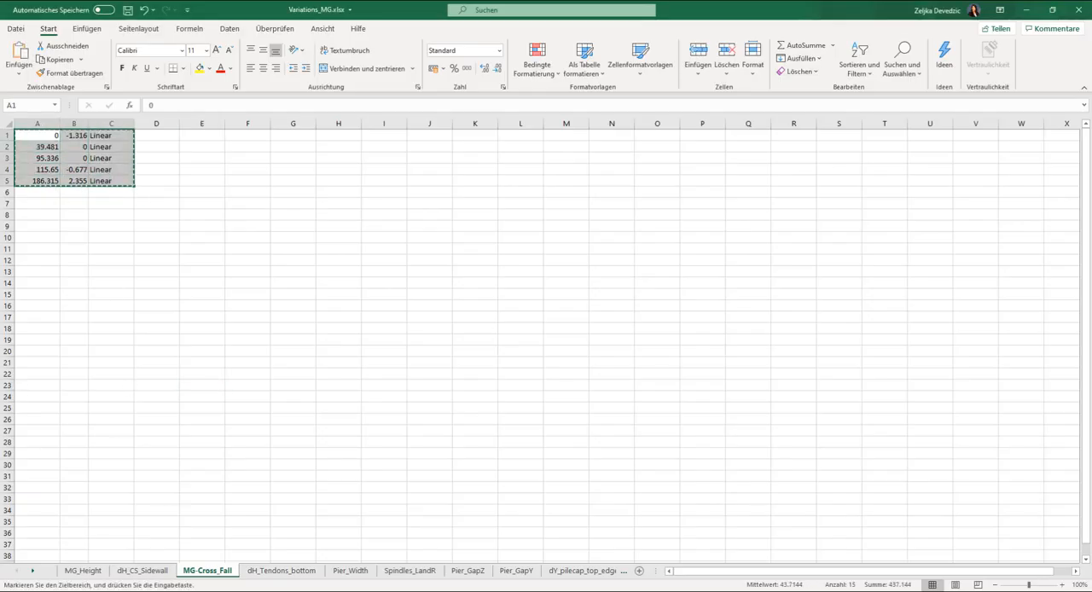
{"action": "key", "text": "alt+Tab"}
{"action": "key", "text": "ctrl+v"}
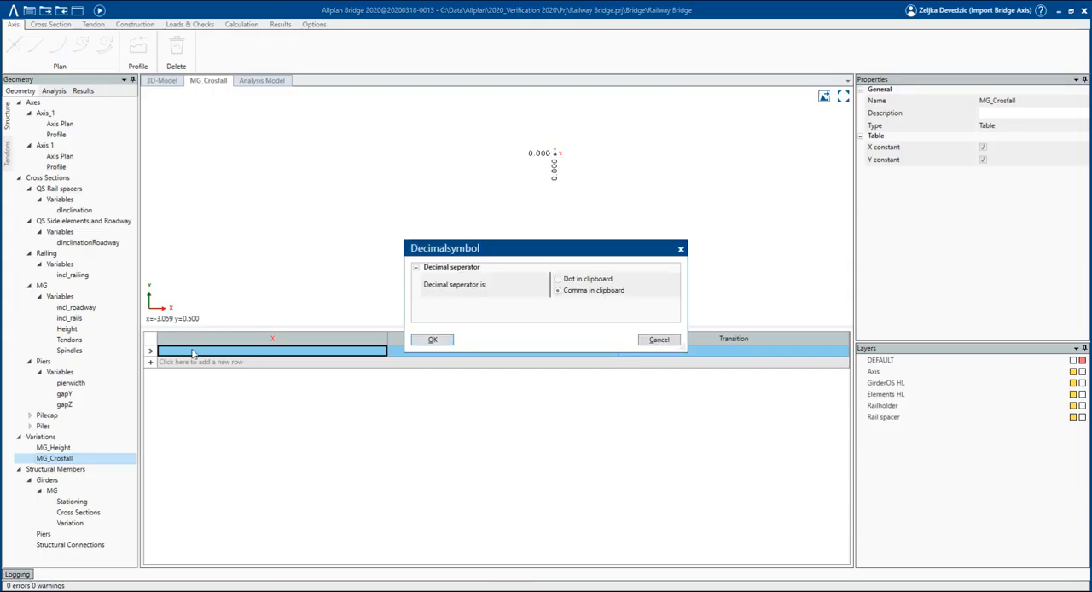
{"action": "left_click", "coordinate": [437, 339]}
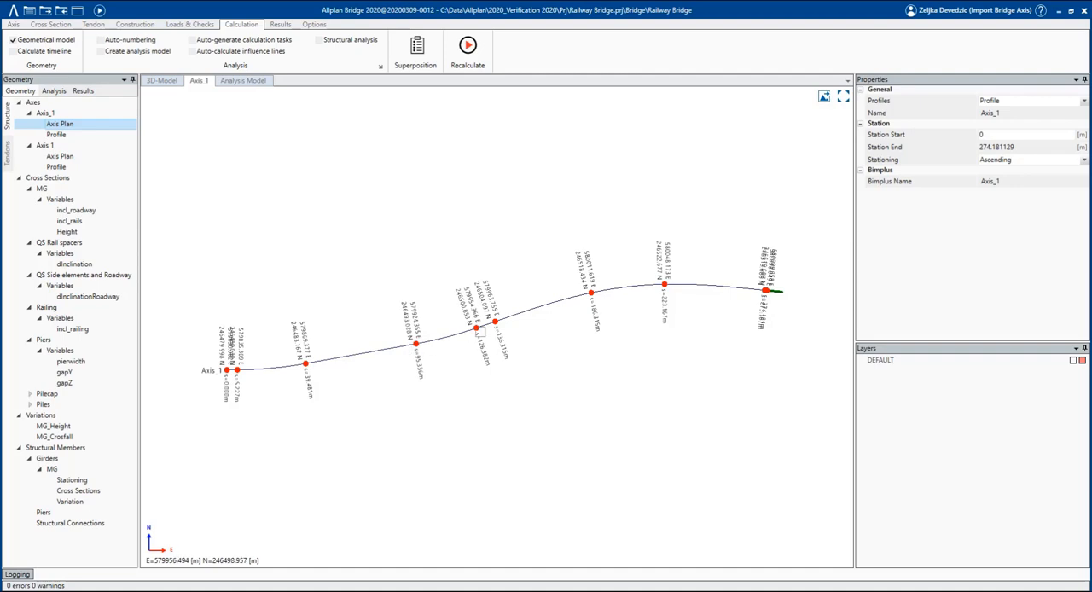
Open girder MG's variation table and assign the MG_Height table to the Height expression at all stations.
{"action": "left_click", "coordinate": [100, 504]}
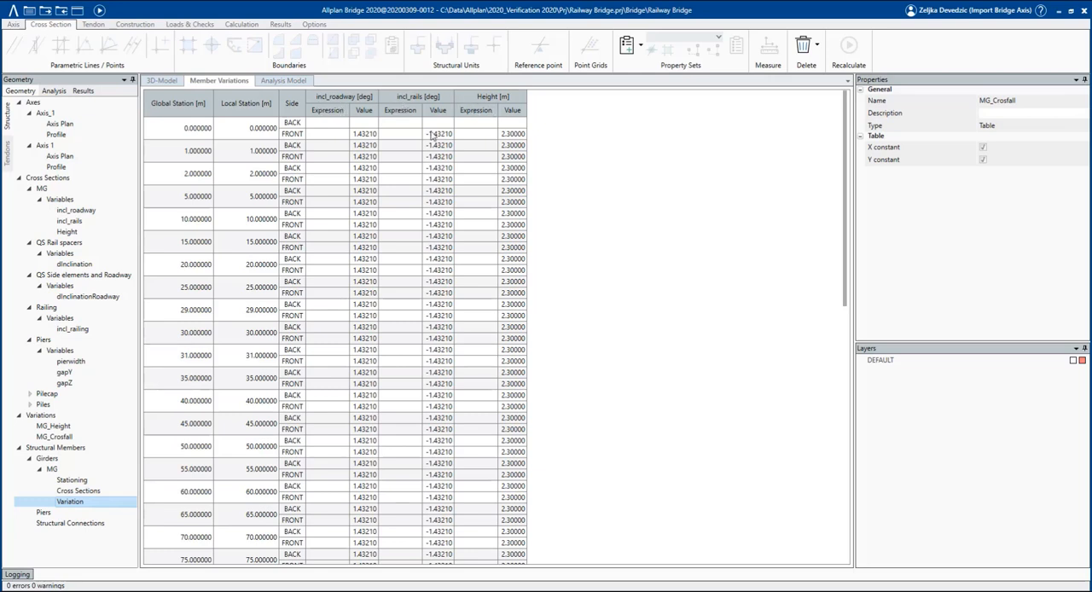
{"action": "left_click", "coordinate": [79, 195]}
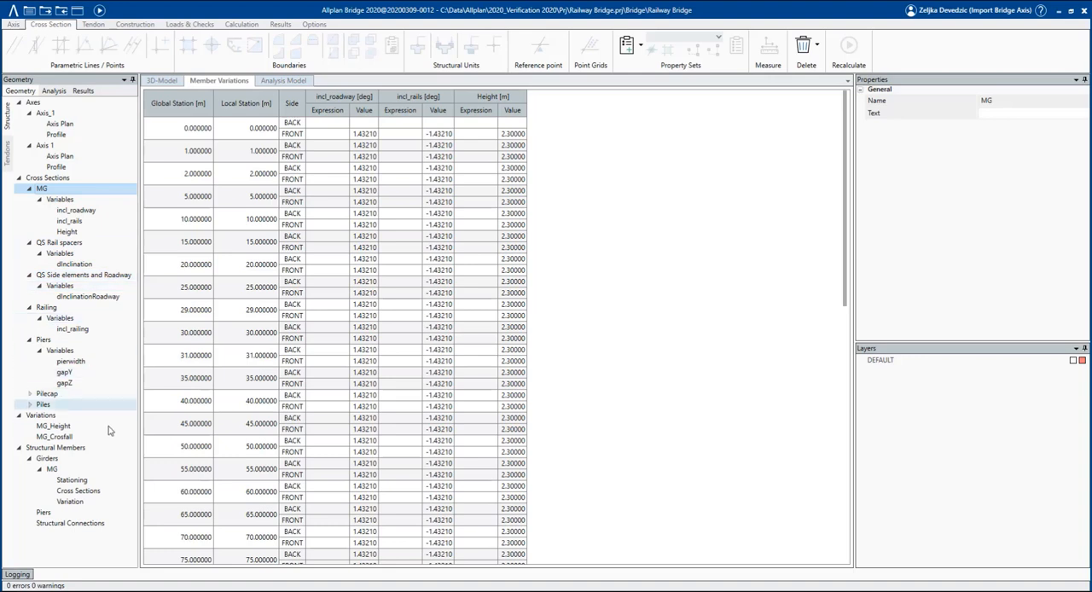
{"action": "left_click", "coordinate": [94, 504]}
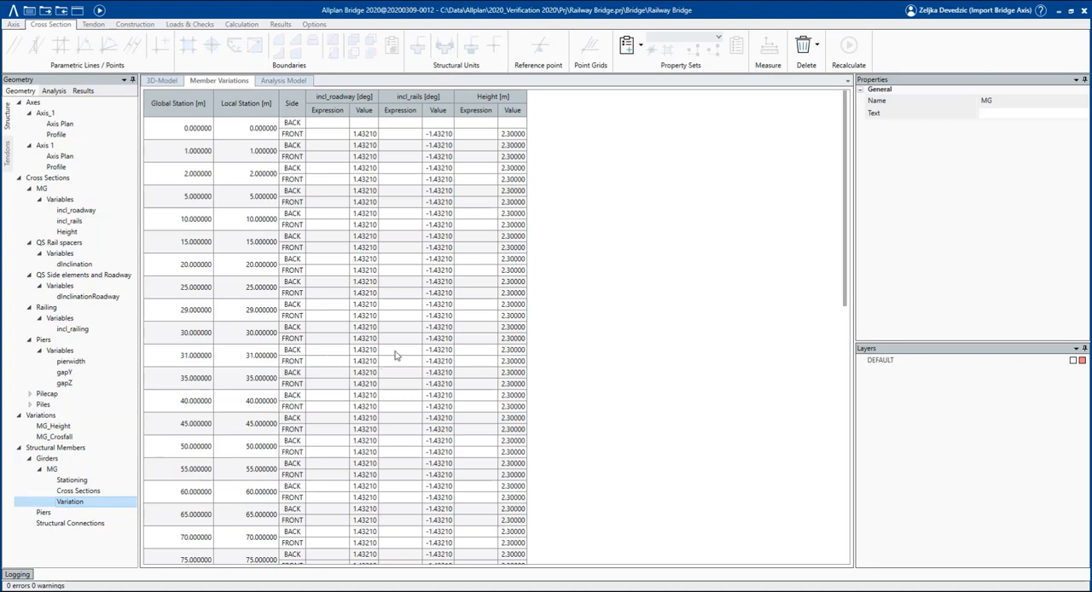
{"action": "left_click", "coordinate": [75, 427]}
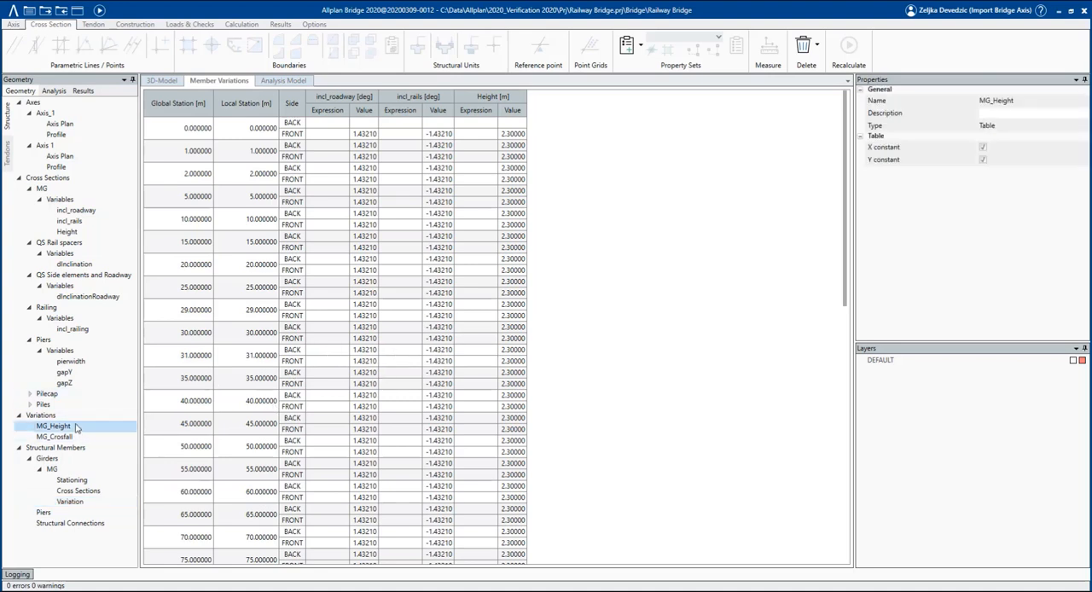
{"action": "left_click_drag", "start_coordinate": [77, 426], "coordinate": [484, 116]}
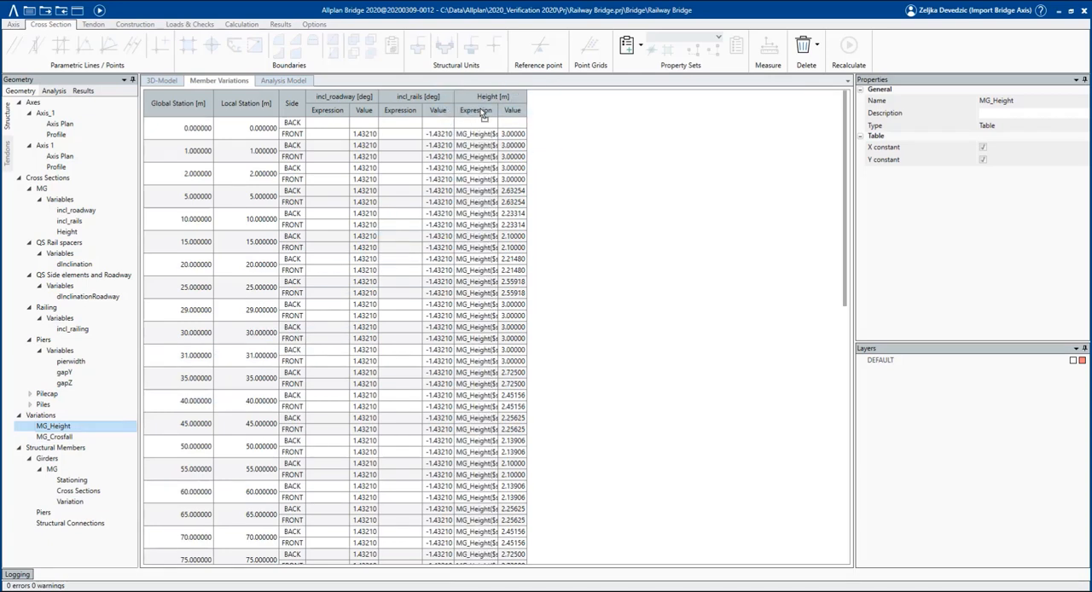
Assign the MG_Crosfall table to the incl_roadway and incl_rails expressions of girder MG at all stations.
{"action": "left_click", "coordinate": [70, 436]}
{"action": "left_click_drag", "start_coordinate": [91, 444], "coordinate": [332, 119]}
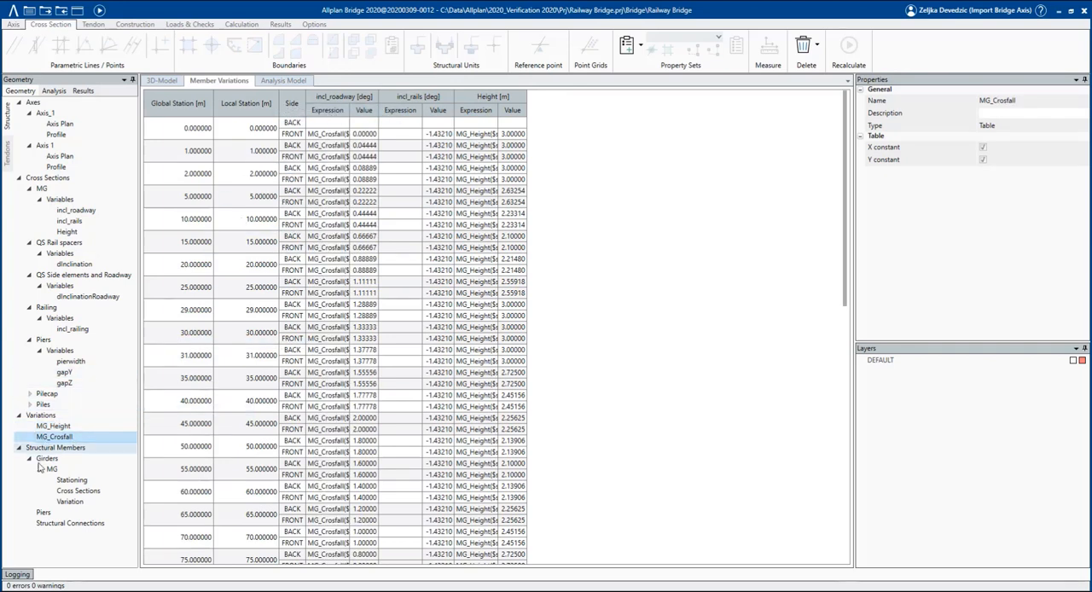
{"action": "left_click_drag", "start_coordinate": [67, 438], "coordinate": [458, 110]}
Change the first incl_rails expression to MG_Crosfall($s)*(-1) and apply it to all subsequent stations.
{"action": "left_click", "coordinate": [433, 137]}
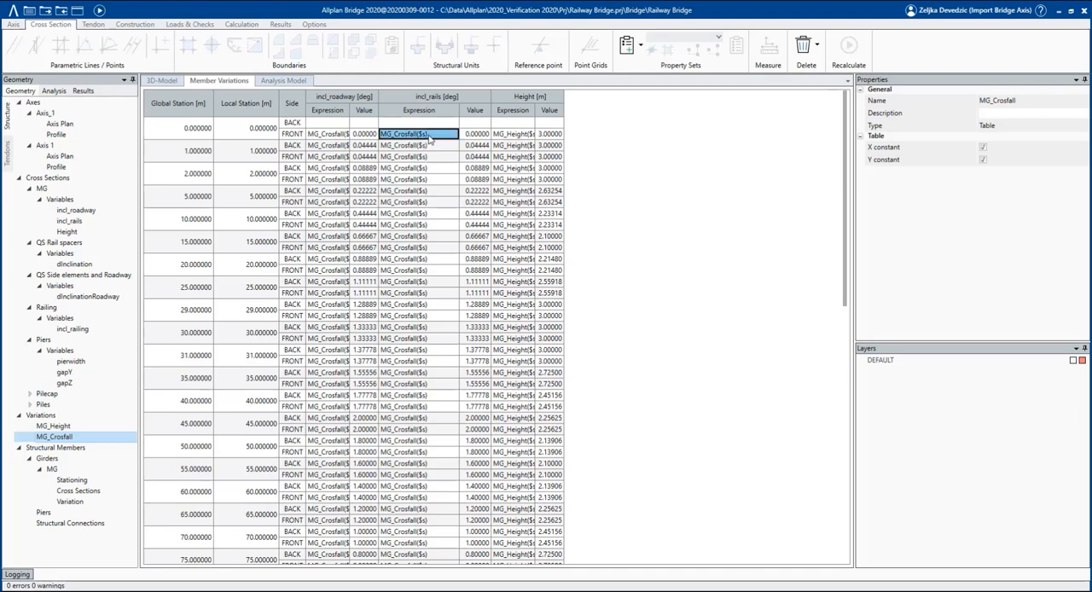
{"action": "left_click", "coordinate": [433, 135]}
{"action": "left_click", "coordinate": [433, 134]}
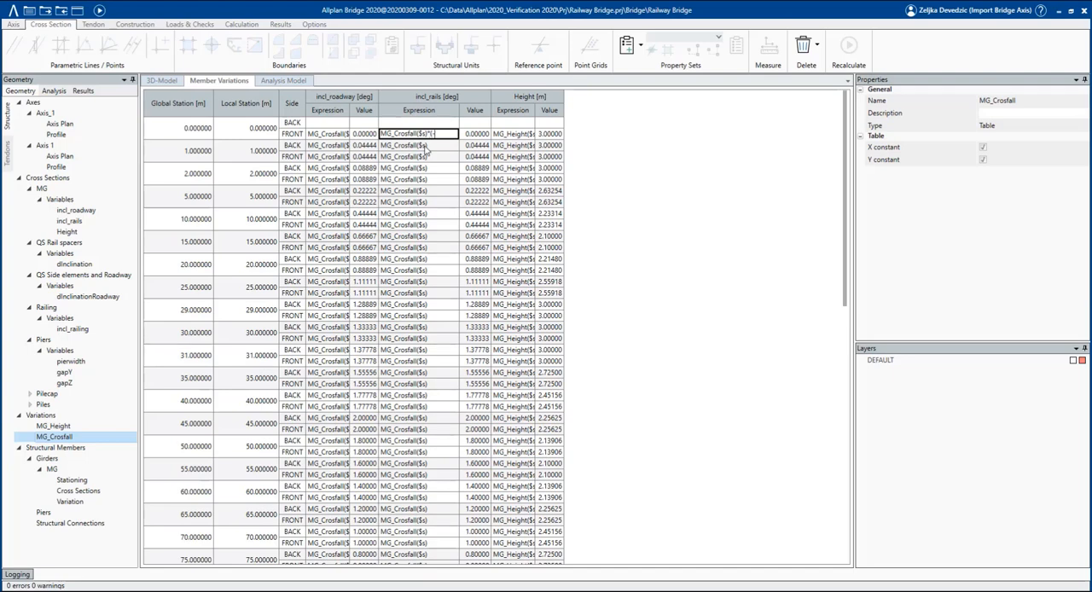
{"action": "left_click", "coordinate": [426, 145]}
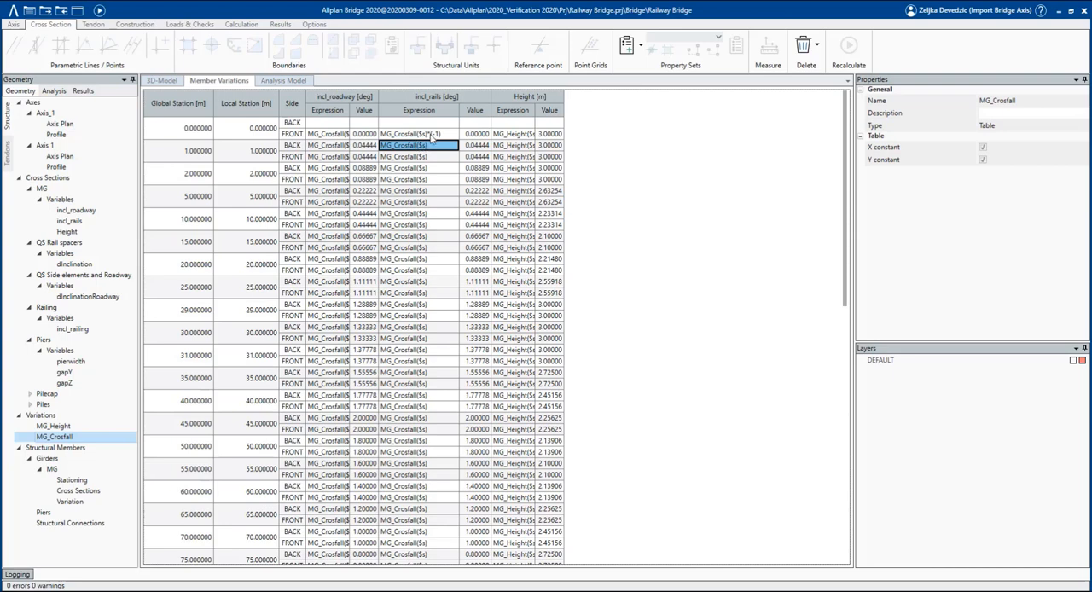
{"action": "left_click", "coordinate": [431, 135]}
{"action": "right_click", "coordinate": [432, 139]}
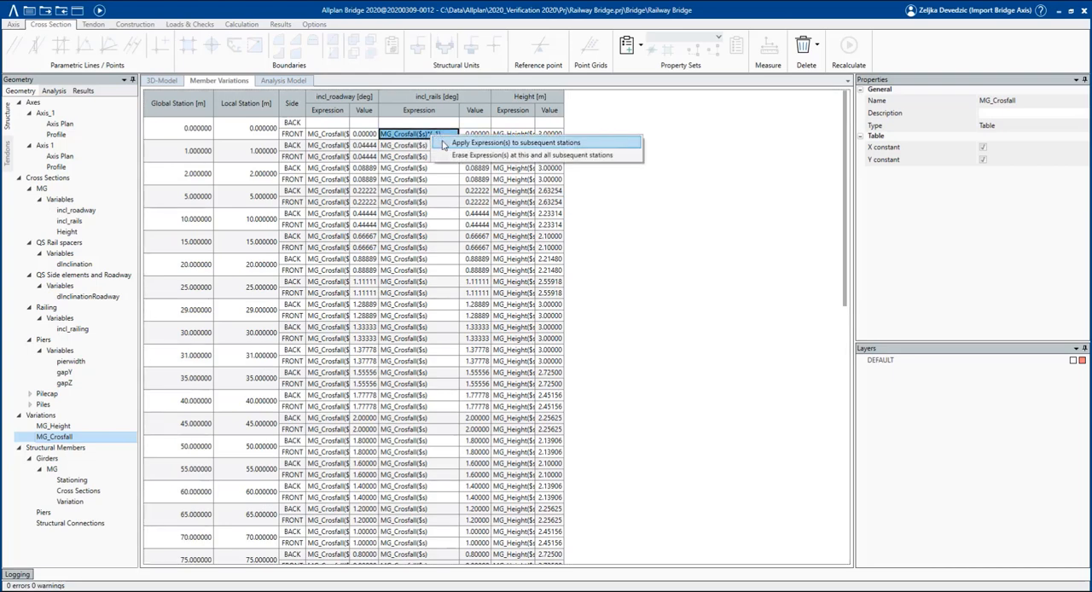
{"action": "left_click", "coordinate": [443, 143]}
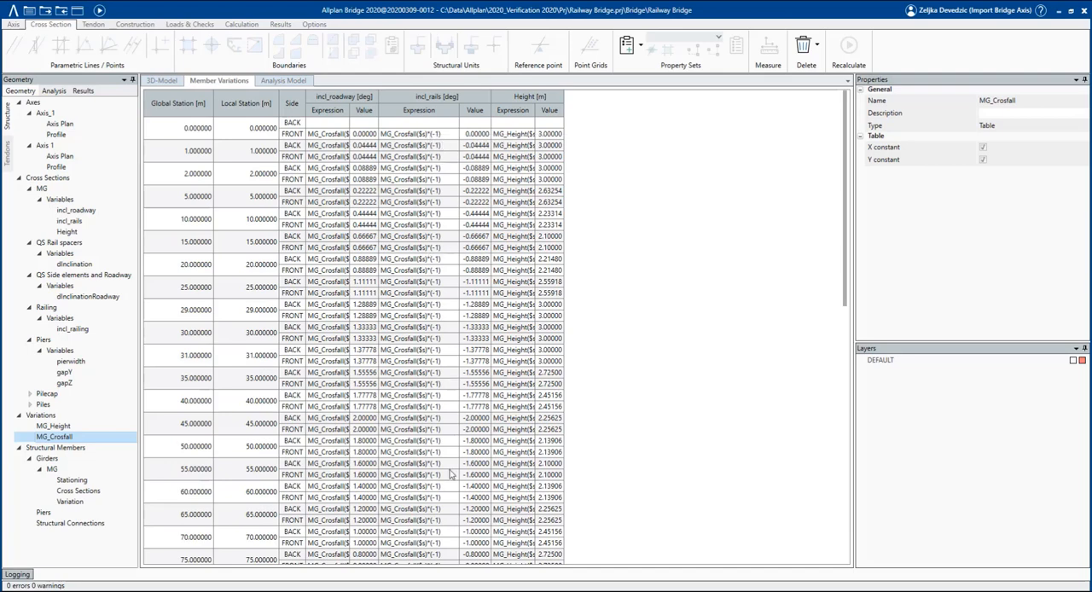
Recalculate the geometrical model and show the bridge in the 3D model view.
{"action": "left_click", "coordinate": [314, 25]}
{"action": "left_click", "coordinate": [241, 26]}
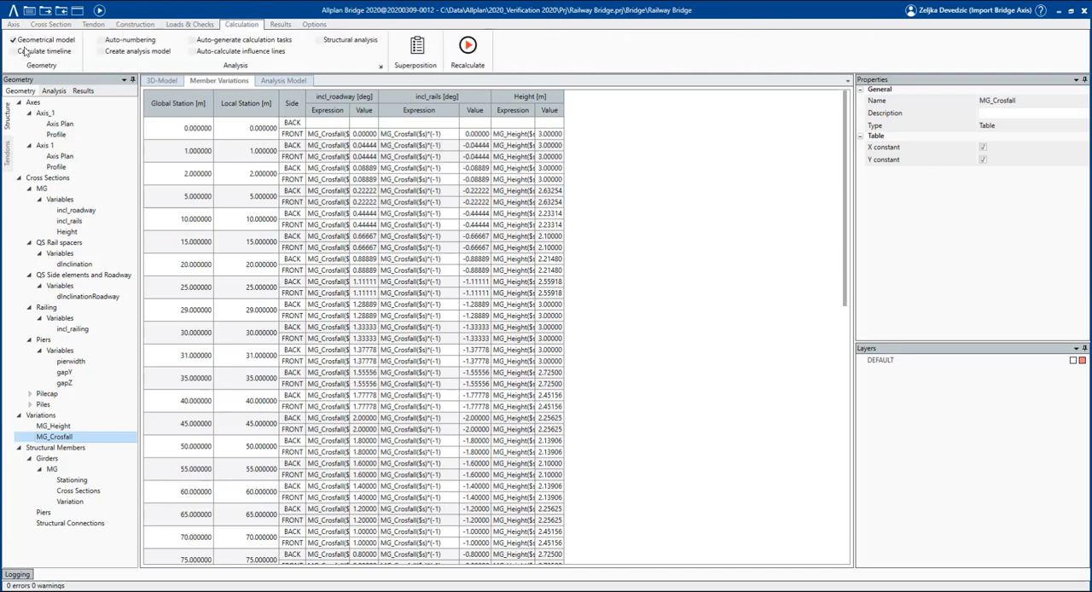
{"action": "left_click", "coordinate": [101, 10]}
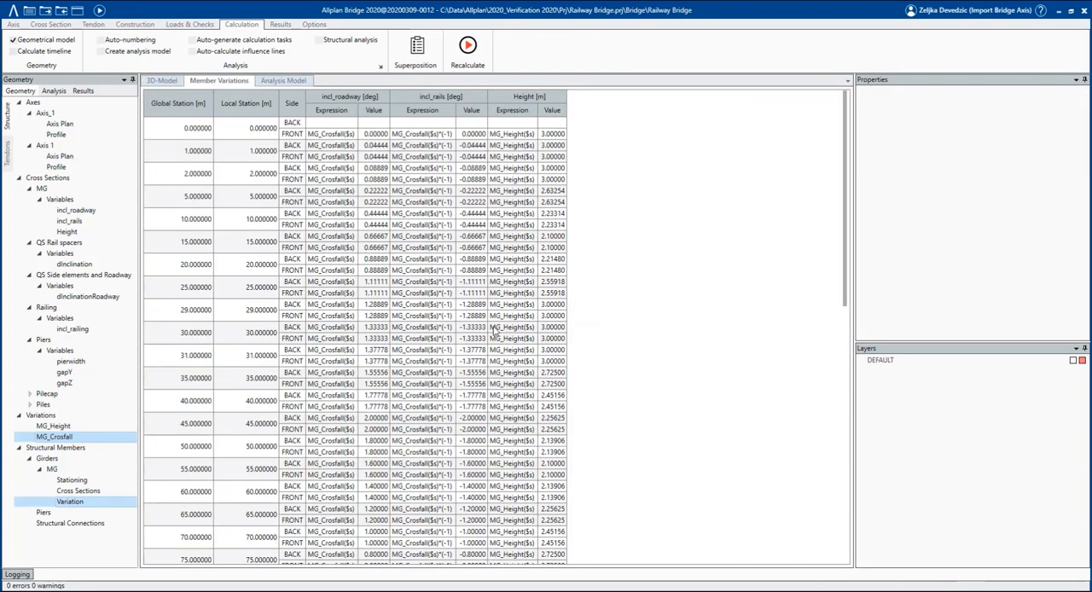
{"action": "left_click", "coordinate": [163, 80]}
Examine the girder's varying height and cross fall along its length and at both end sections in 3D.
{"action": "scroll", "coordinate": [348, 359], "scroll_direction": "up", "scroll_amount": 5}
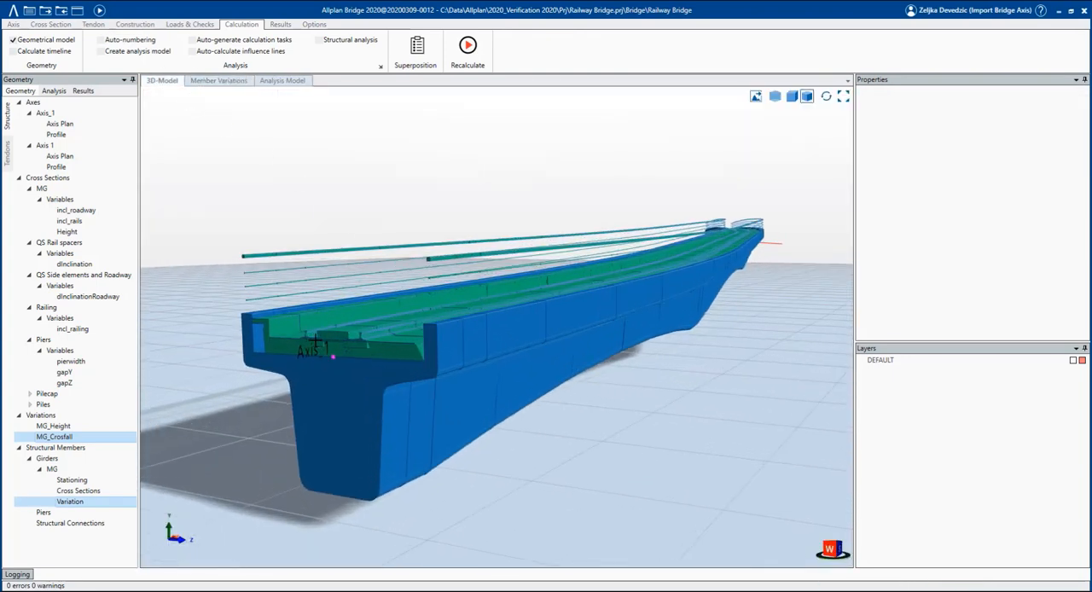
{"action": "middle_click_drag", "start_coordinate": [317, 338], "coordinate": [495, 325]}
{"action": "scroll", "coordinate": [627, 432], "scroll_direction": "down", "scroll_amount": 1}
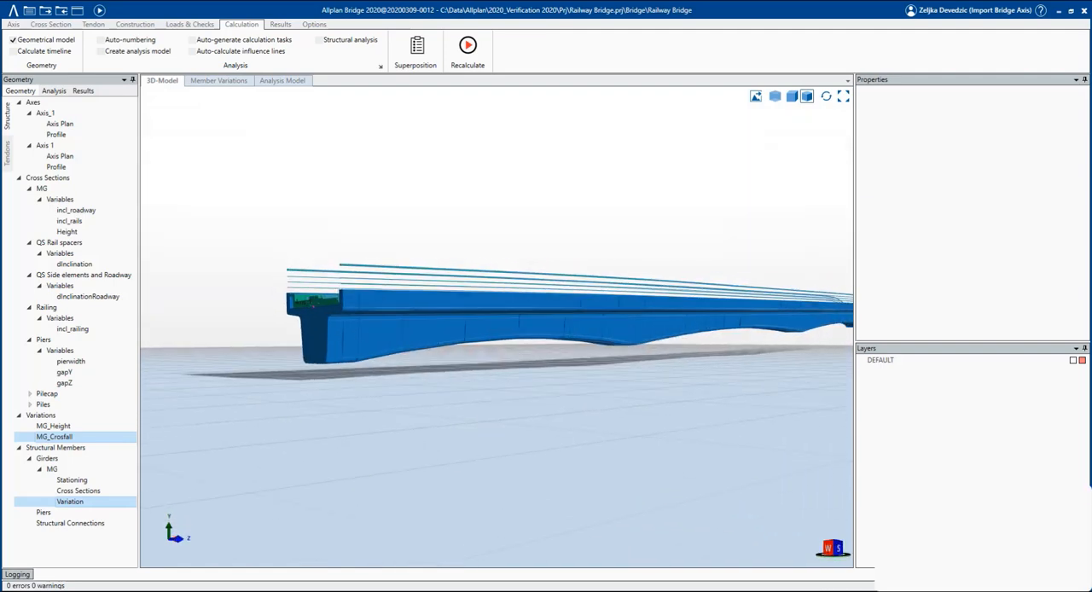
{"action": "scroll", "coordinate": [365, 354], "scroll_direction": "down", "scroll_amount": 1}
{"action": "middle_click_drag", "start_coordinate": [324, 311], "coordinate": [342, 287]}
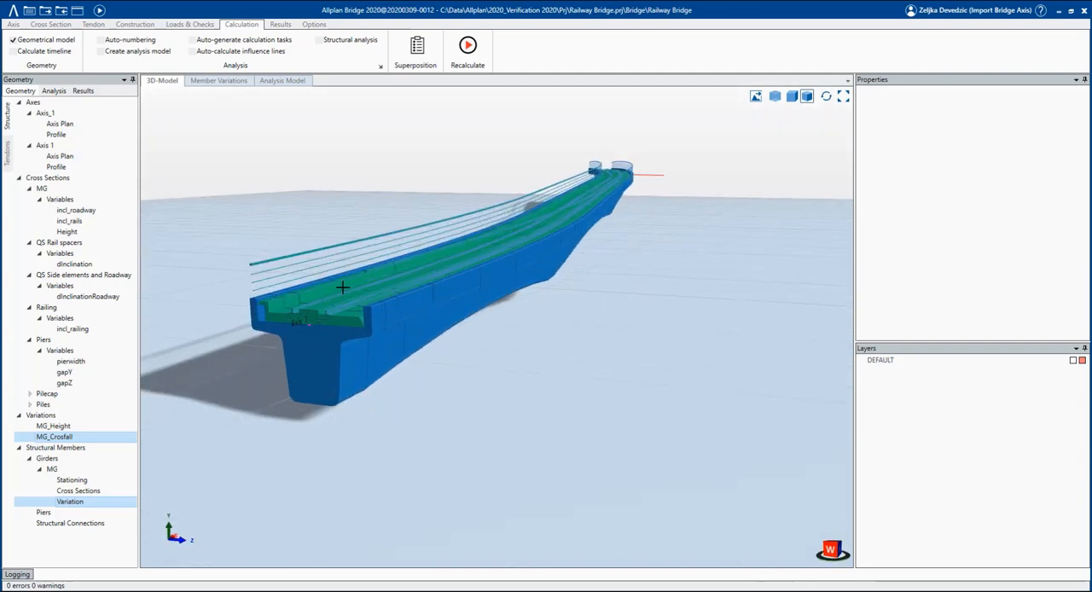
{"action": "scroll", "coordinate": [341, 287], "scroll_direction": "up", "scroll_amount": 2}
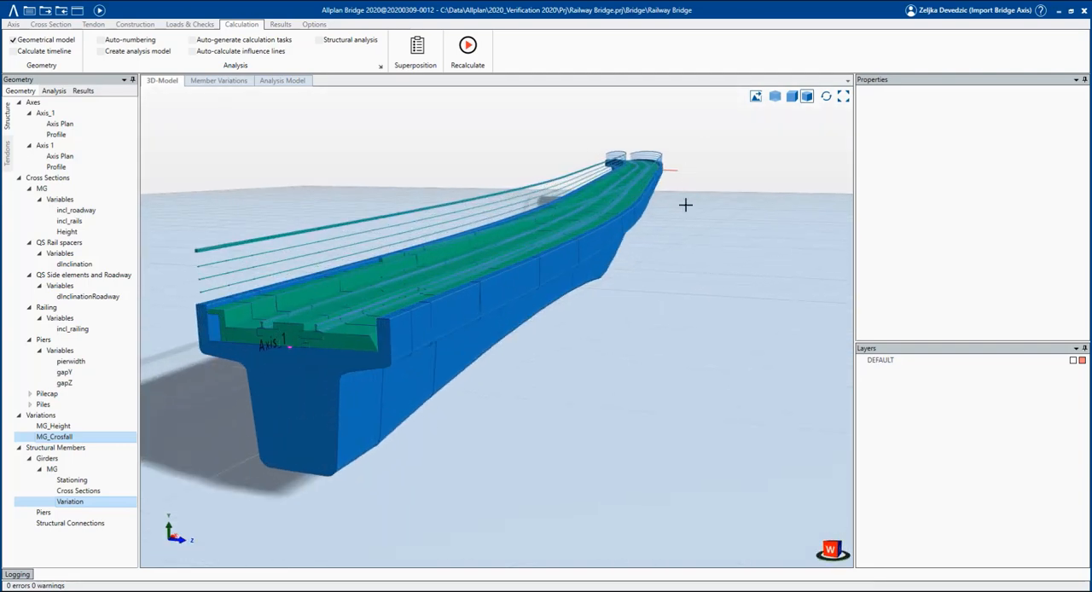
{"action": "scroll", "coordinate": [683, 204], "scroll_direction": "down", "scroll_amount": 3}
{"action": "middle_click_drag", "start_coordinate": [559, 221], "coordinate": [466, 182]}
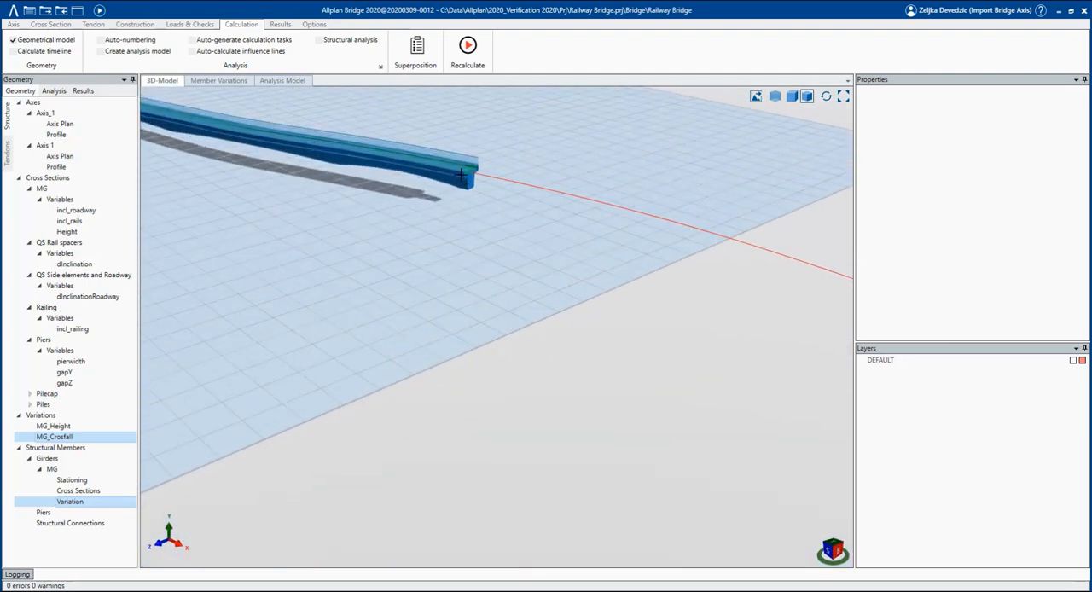
{"action": "scroll", "coordinate": [466, 182], "scroll_direction": "up", "scroll_amount": 4}
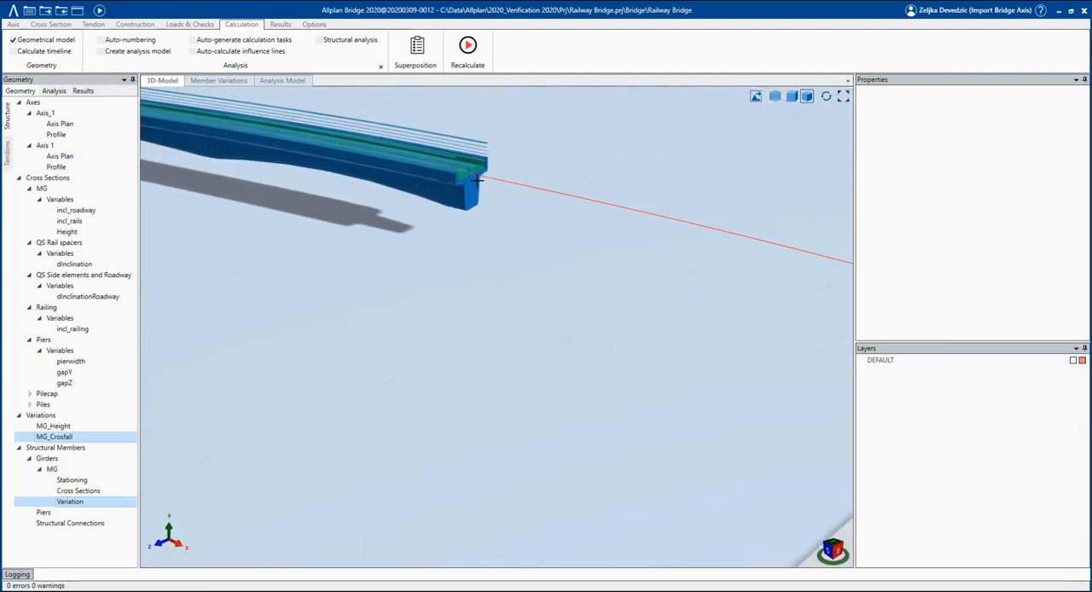
{"action": "scroll", "coordinate": [476, 175], "scroll_direction": "up", "scroll_amount": 5}
{"action": "middle_click_drag", "start_coordinate": [475, 169], "coordinate": [413, 160]}
{"action": "scroll", "coordinate": [472, 160], "scroll_direction": "up", "scroll_amount": 4}
{"action": "scroll", "coordinate": [472, 159], "scroll_direction": "up", "scroll_amount": 2}
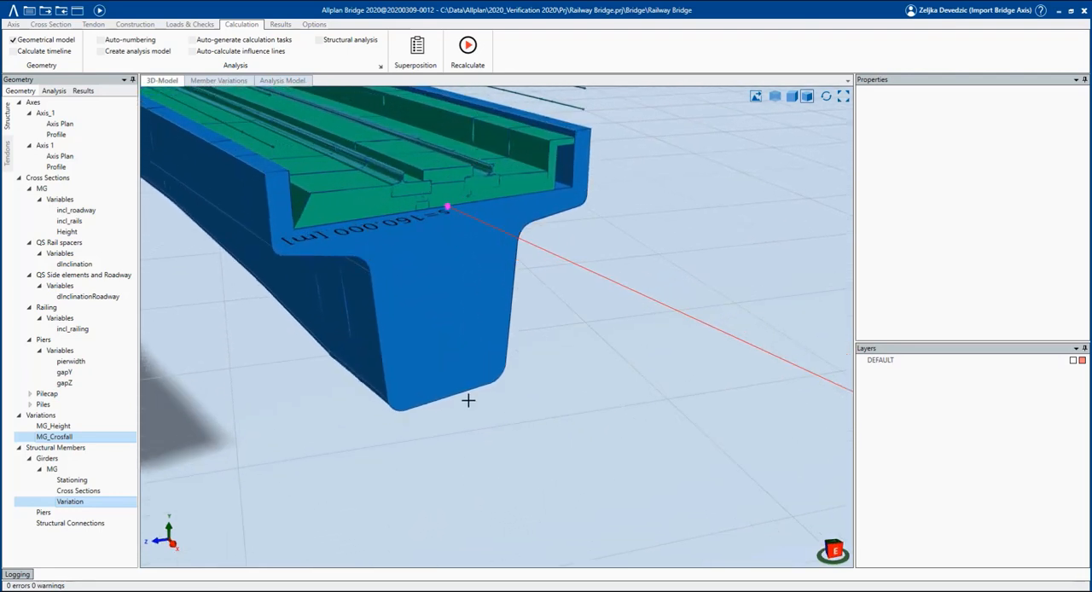
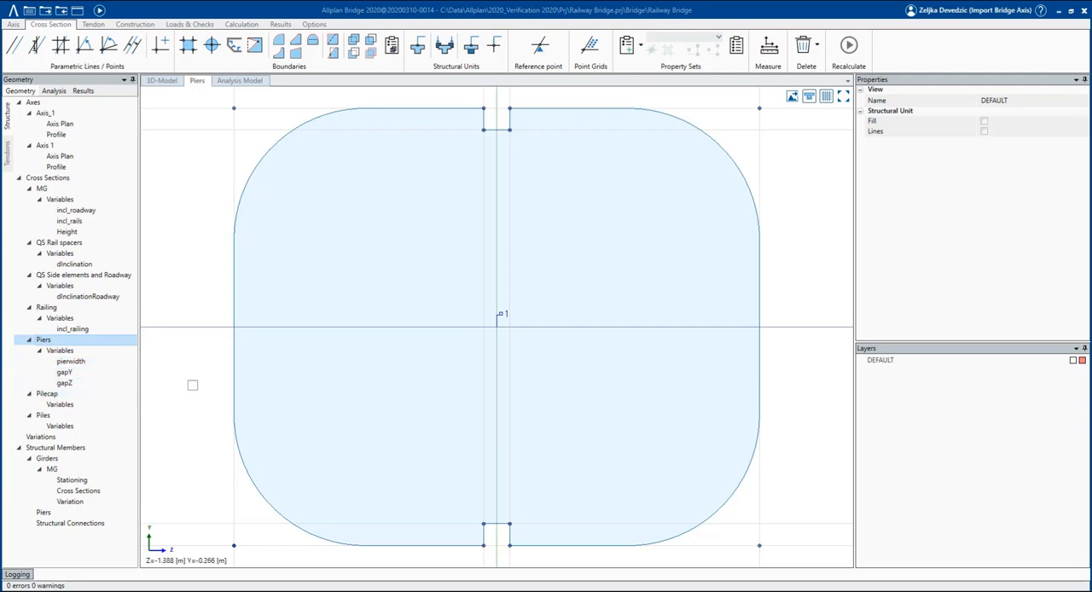
Examine how the variables pierwidth, gapY and gapZ control the Piers cross section.
{"action": "left_click", "coordinate": [72, 362]}
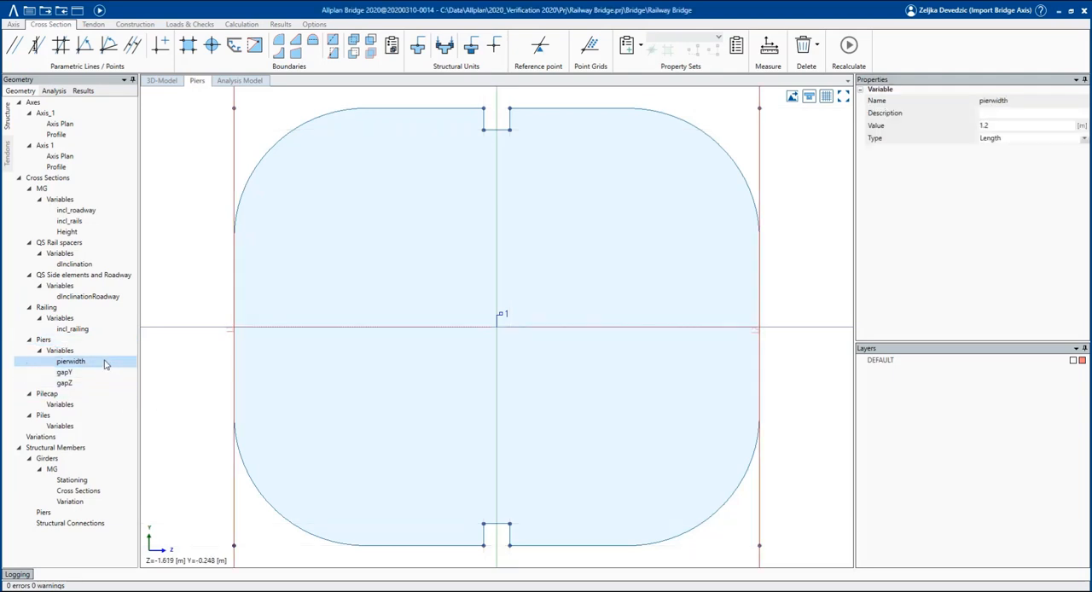
{"action": "left_click", "coordinate": [233, 498]}
{"action": "left_click", "coordinate": [285, 517]}
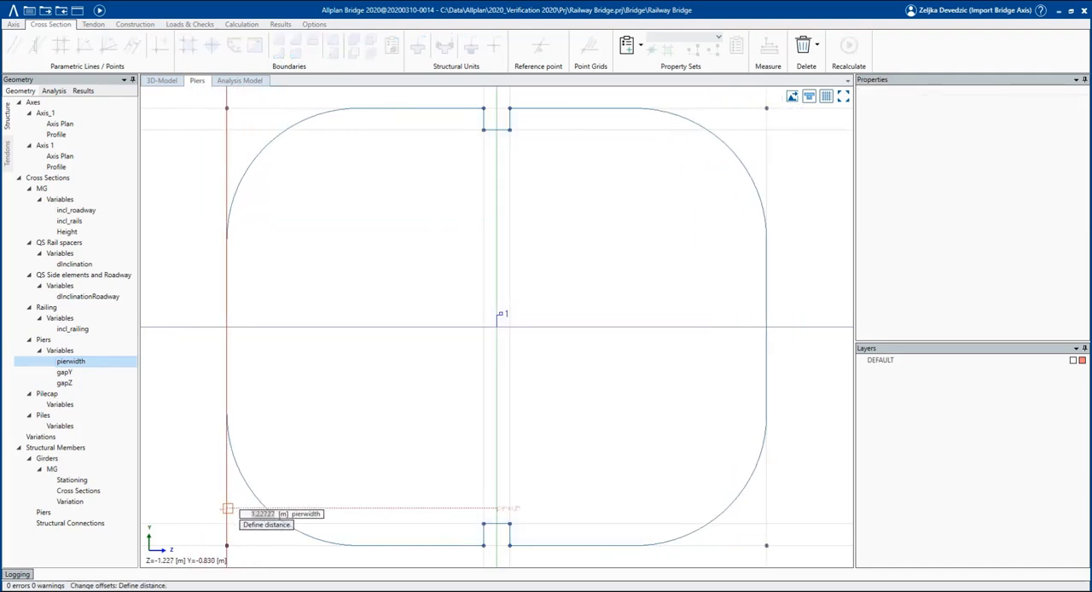
{"action": "key", "text": "Escape"}
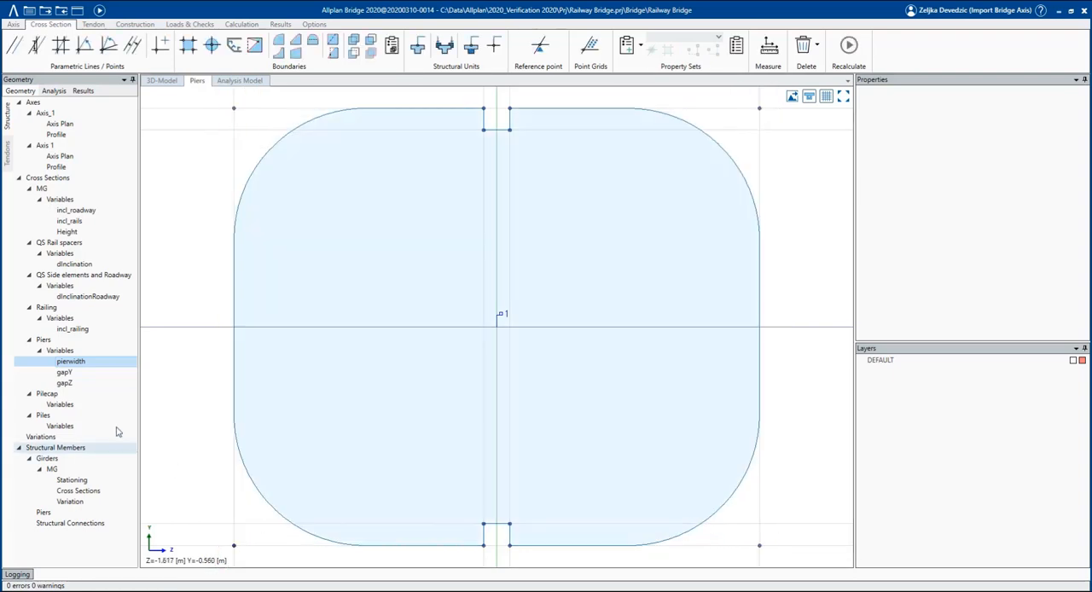
{"action": "left_click", "coordinate": [65, 373]}
{"action": "left_click", "coordinate": [101, 384]}
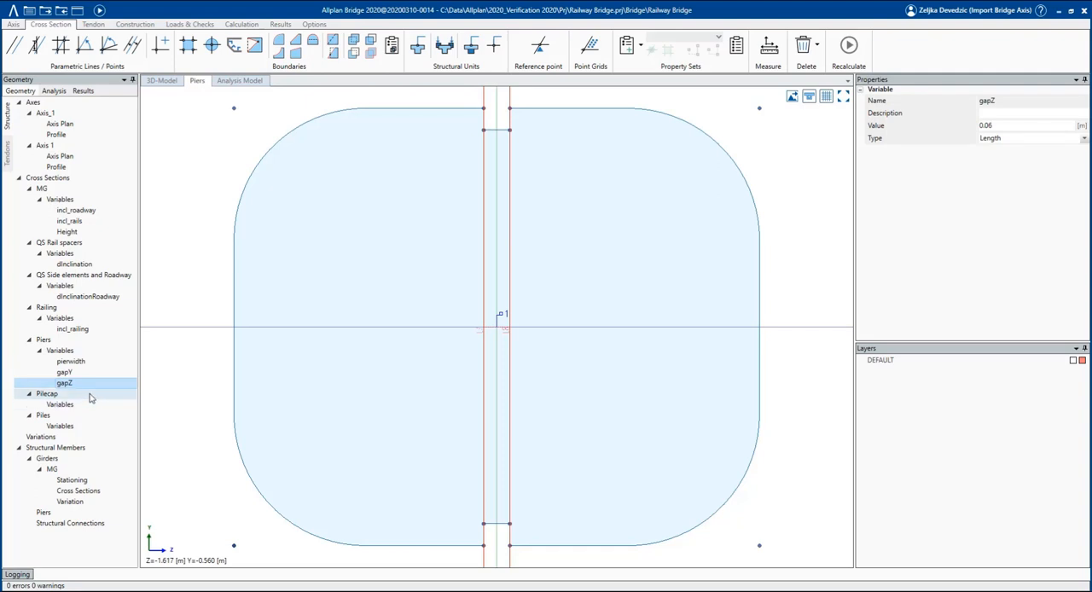
Examine the Pilecap and Piles cross sections, including the rounding radius of pile 2's circular boundary.
{"action": "left_click", "coordinate": [92, 396]}
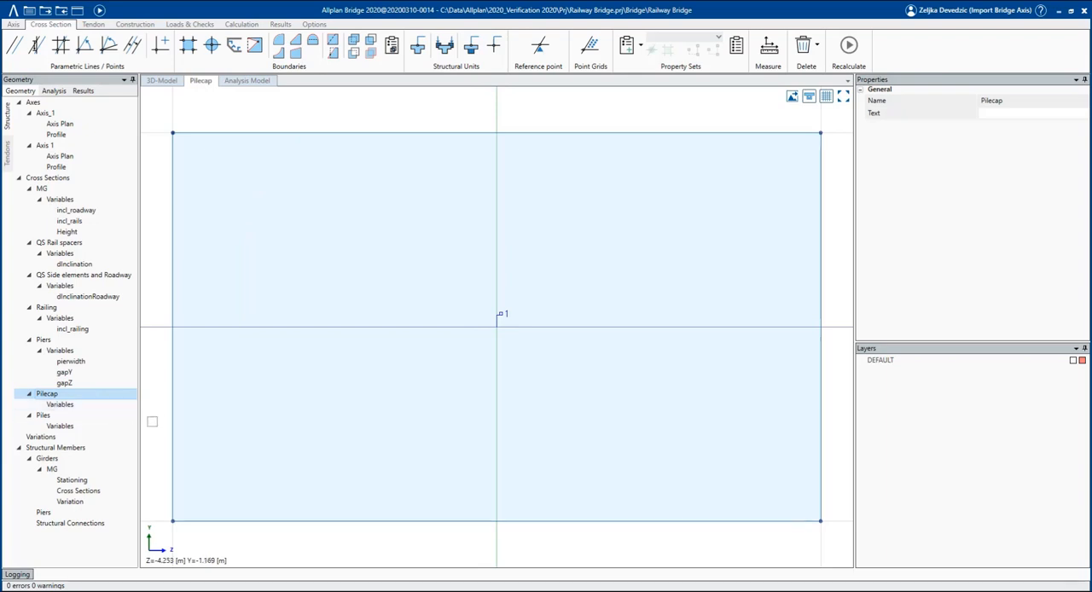
{"action": "left_click", "coordinate": [86, 418]}
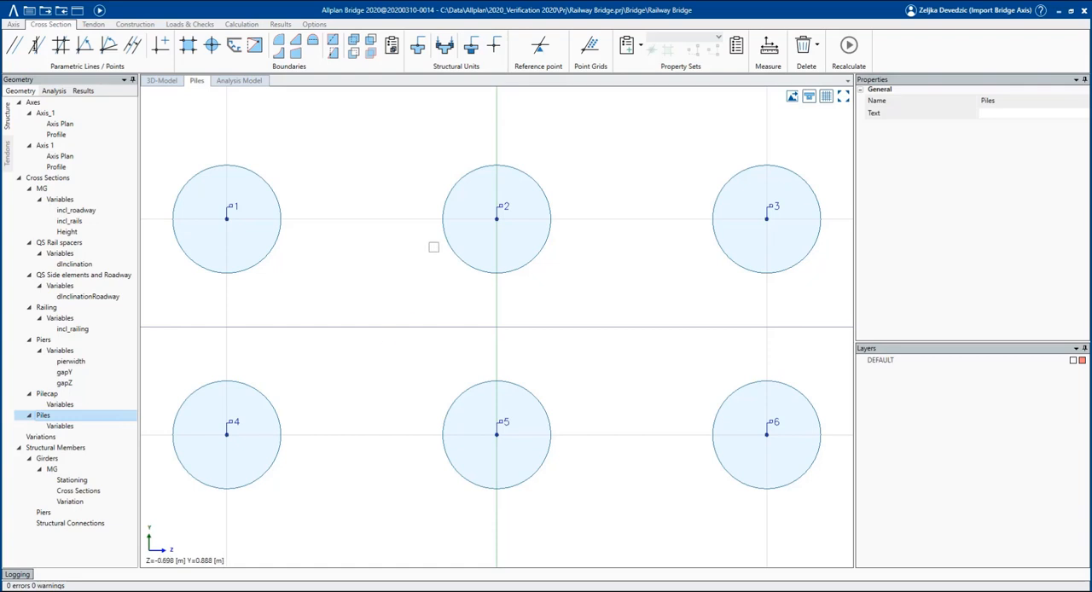
{"action": "left_click", "coordinate": [443, 237]}
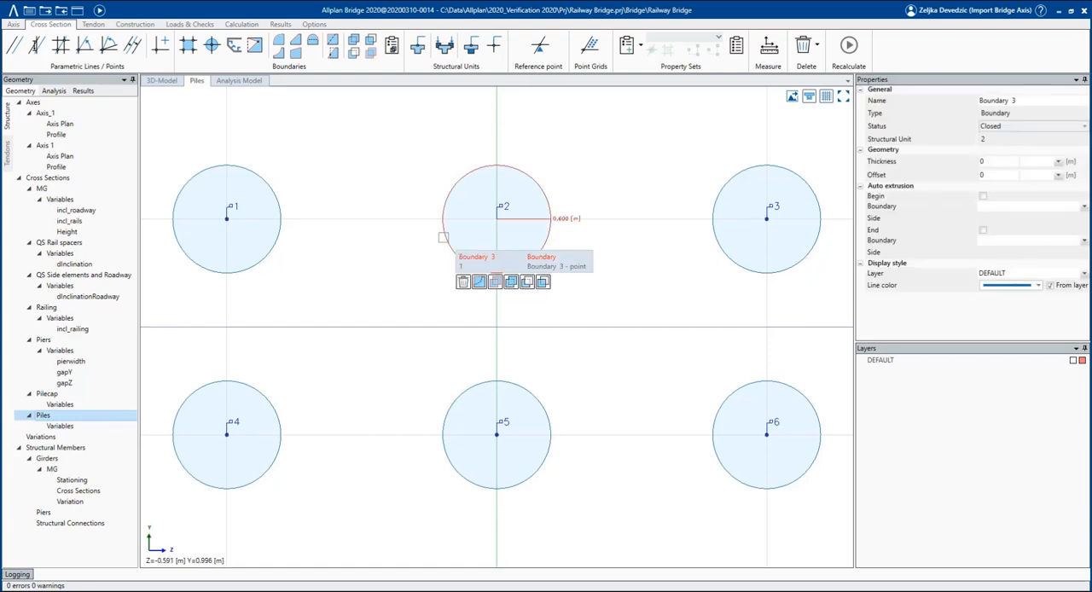
{"action": "scroll", "coordinate": [496, 263], "scroll_direction": "down", "scroll_amount": 1}
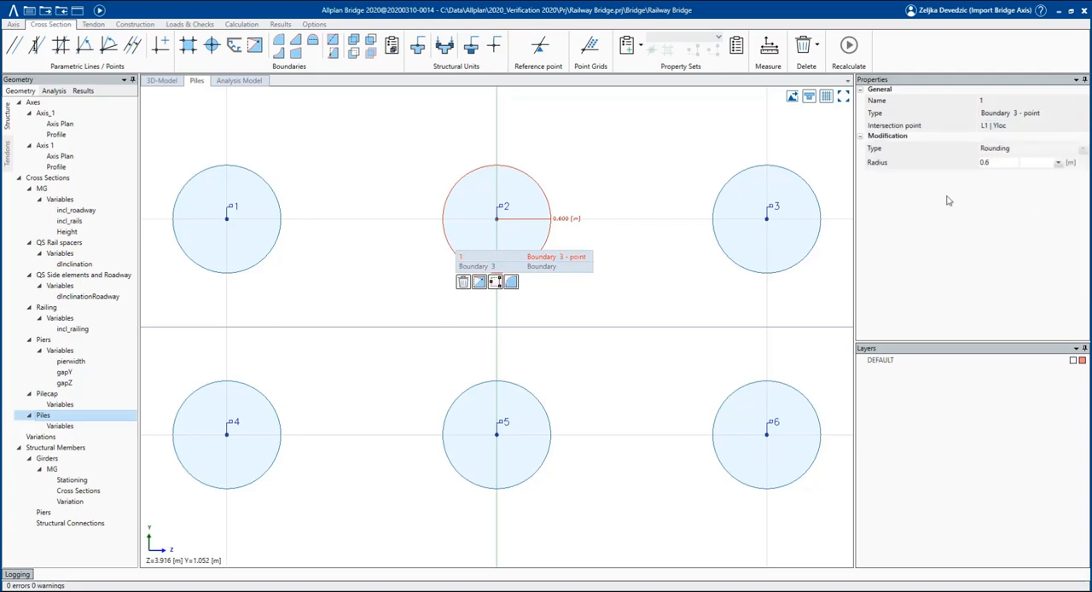
{"action": "left_click", "coordinate": [640, 298]}
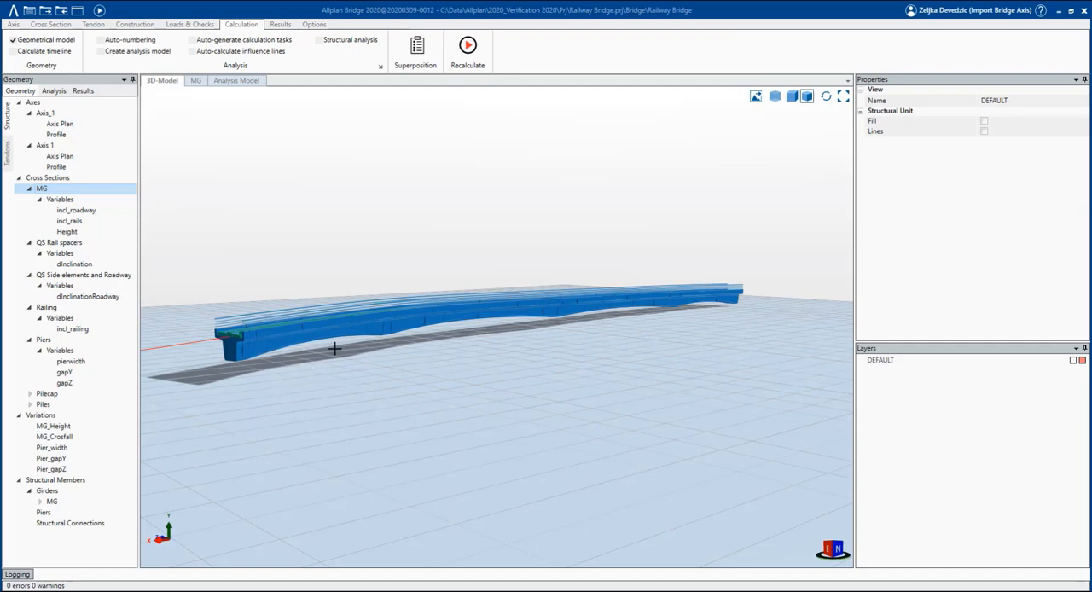
Add a reference point named Pier at the middle of the girder's bottom edge in cross section MG.
{"action": "double_click", "coordinate": [102, 191]}
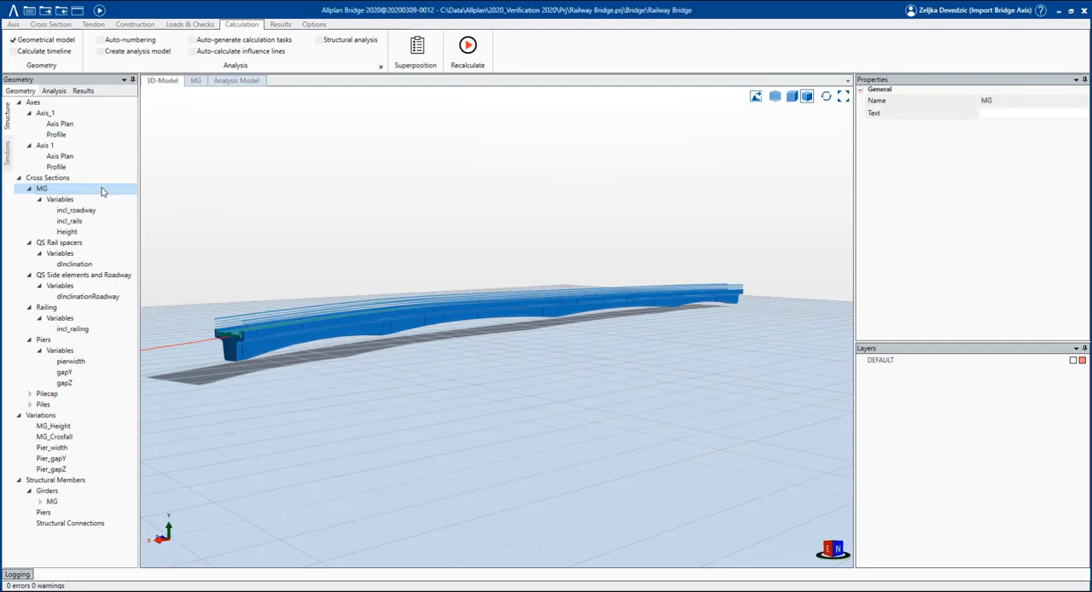
{"action": "left_click", "coordinate": [73, 25]}
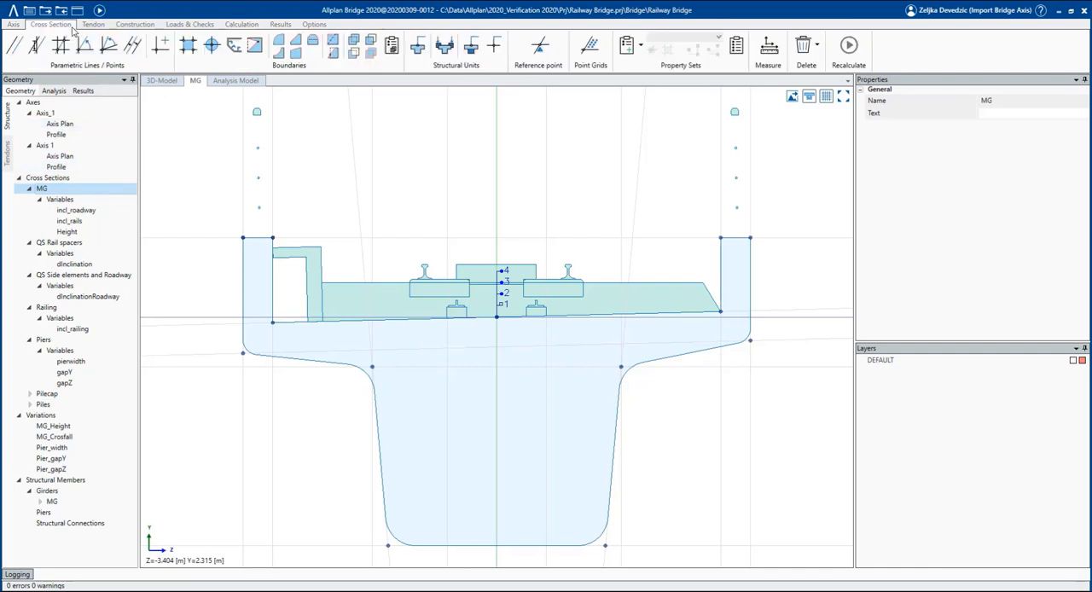
{"action": "left_click", "coordinate": [540, 50]}
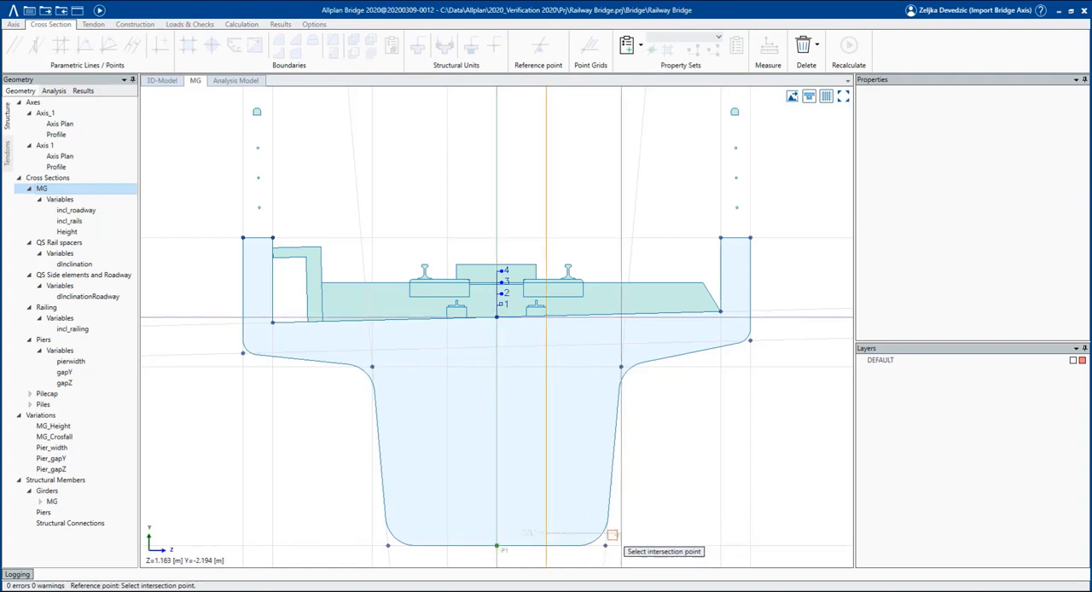
{"action": "left_click", "coordinate": [500, 551]}
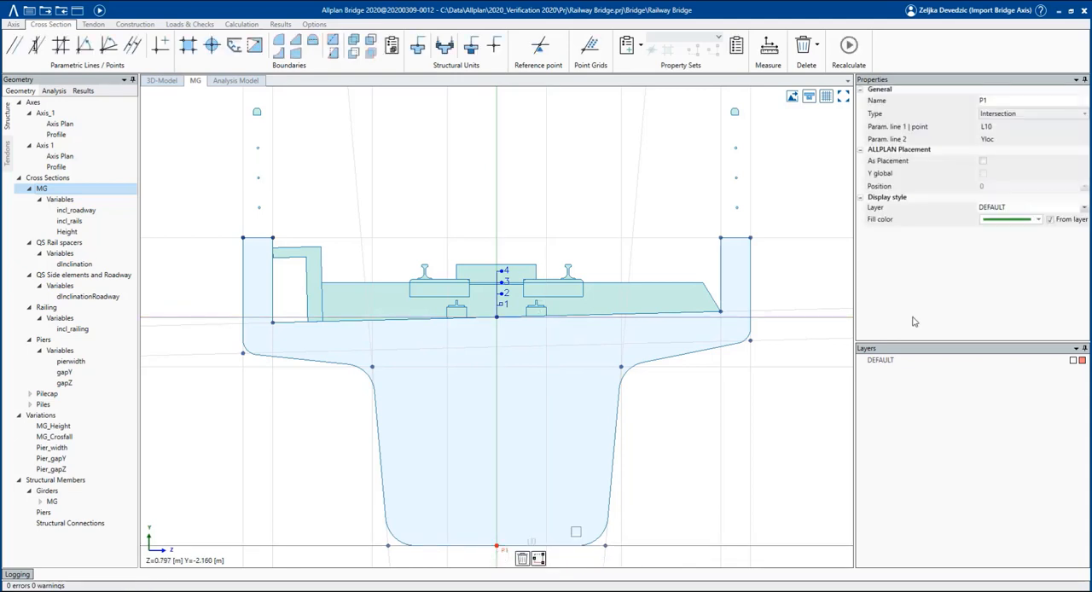
{"action": "left_click", "coordinate": [1015, 99]}
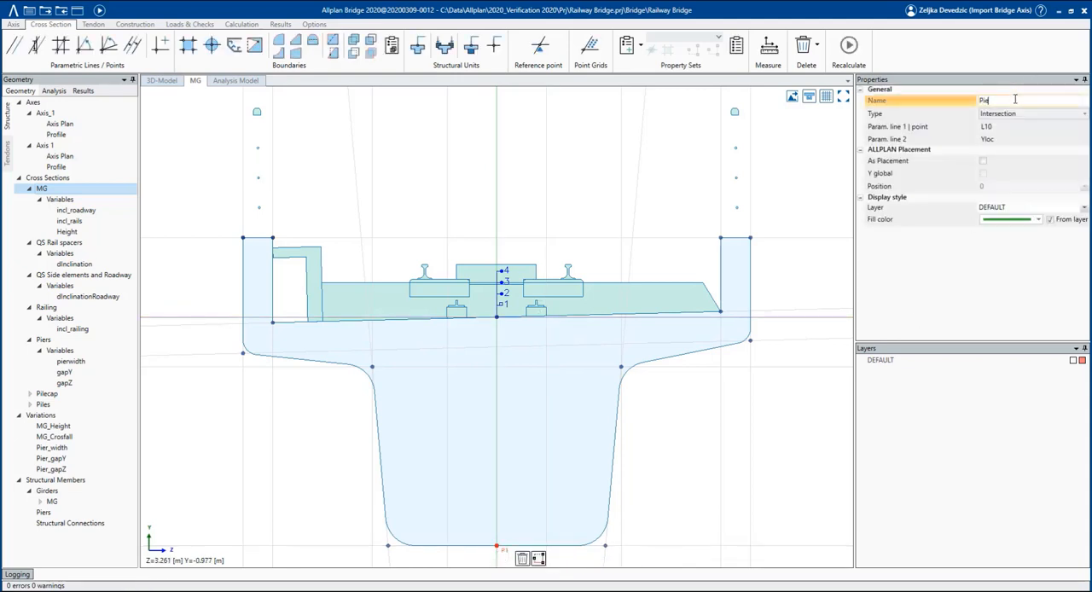
{"action": "left_click", "coordinate": [670, 441]}
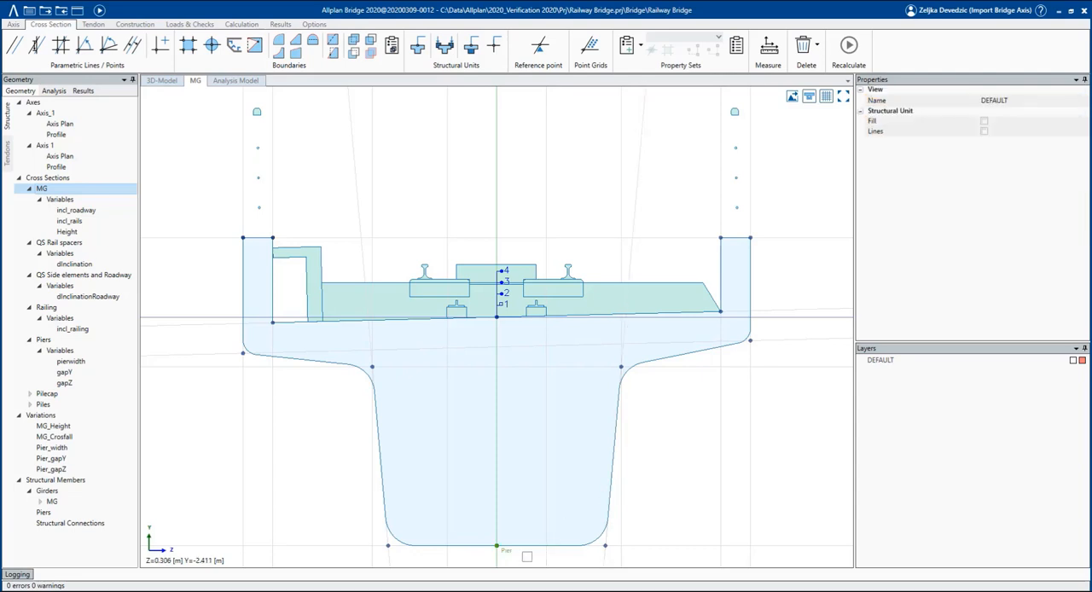
Recalculate the model and display the bridge as a transparent wireframe in 3D.
{"action": "left_click", "coordinate": [43, 511]}
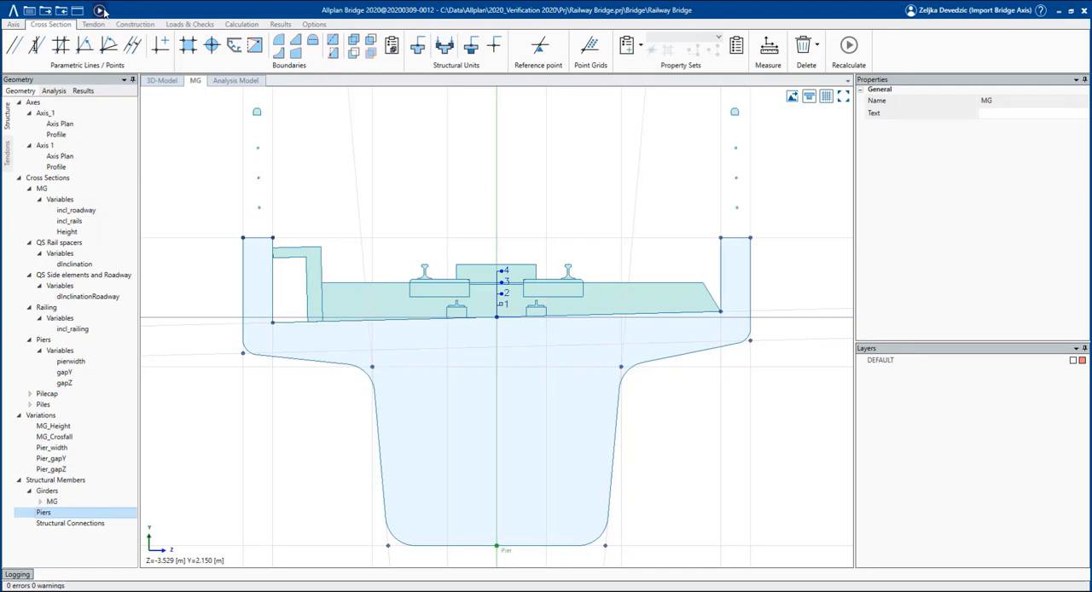
{"action": "left_click", "coordinate": [100, 11]}
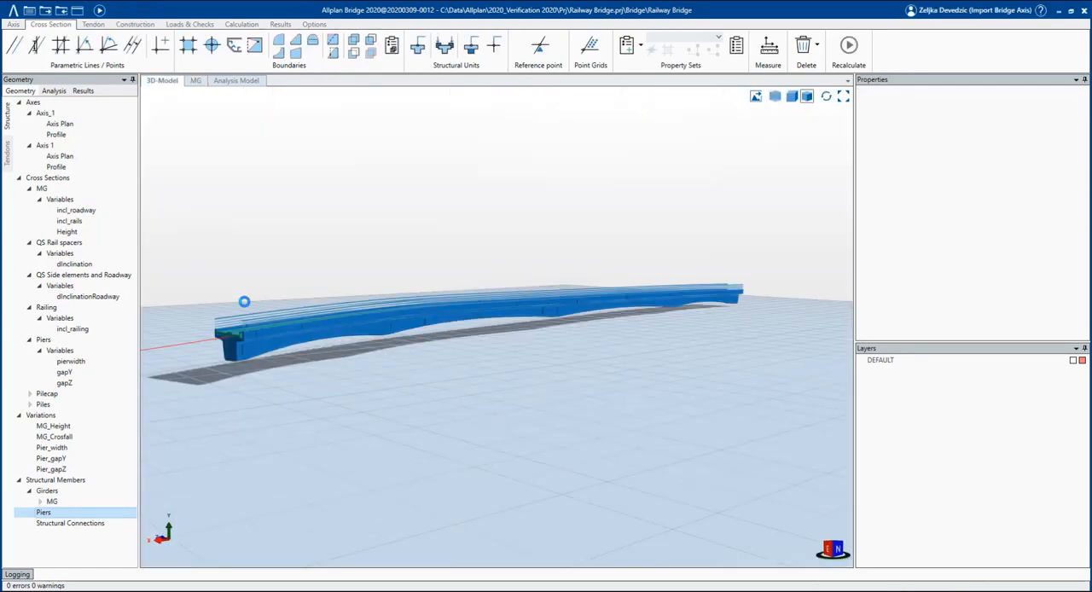
{"action": "left_click", "coordinate": [775, 96]}
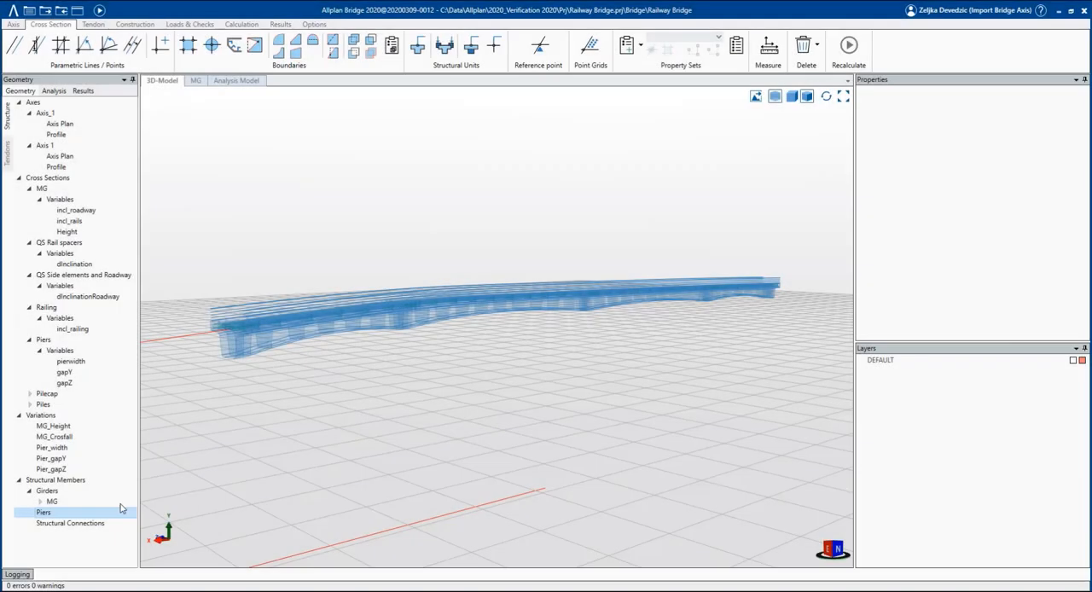
Create a new pier with its default name and anchor it to the reference point under the girder at the first inner support.
{"action": "left_click", "coordinate": [90, 511]}
{"action": "right_click", "coordinate": [75, 514]}
{"action": "left_click", "coordinate": [83, 521]}
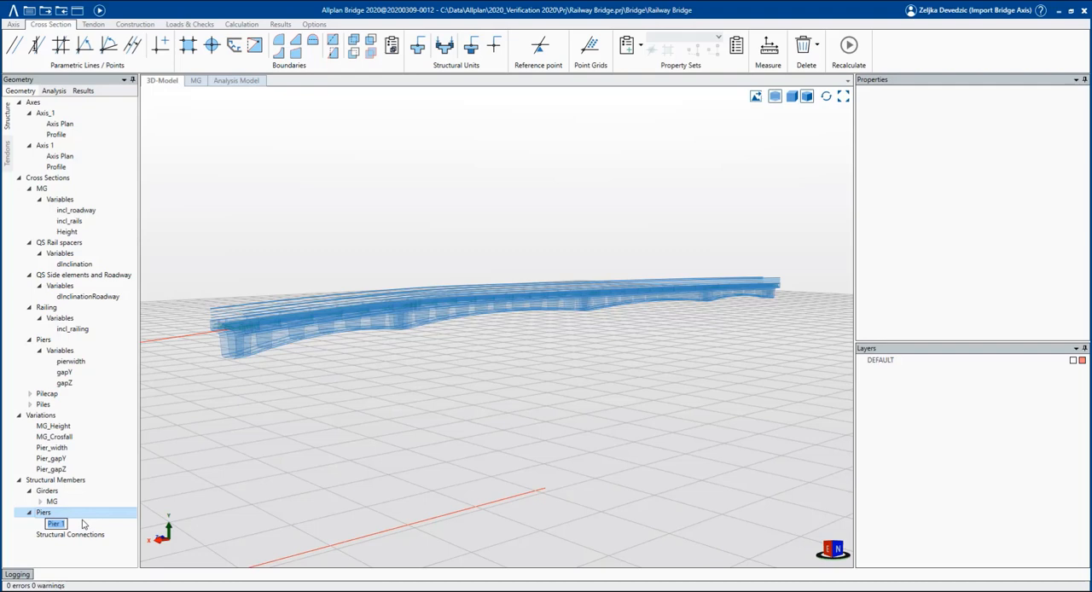
{"action": "key", "text": "Return"}
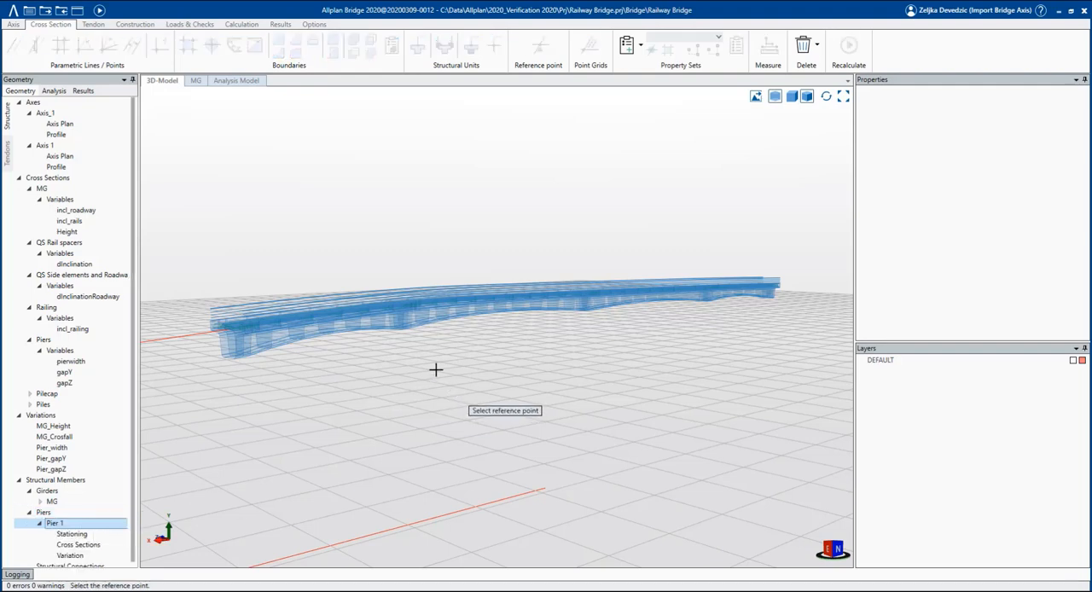
{"action": "middle_click_drag", "start_coordinate": [410, 355], "coordinate": [341, 362]}
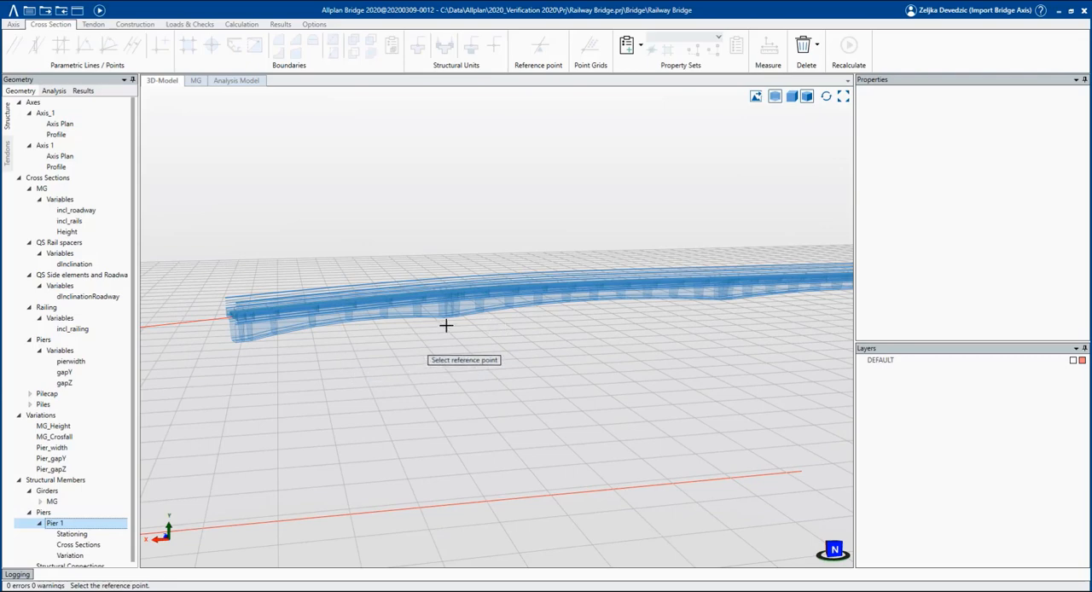
{"action": "scroll", "coordinate": [446, 324], "scroll_direction": "up", "scroll_amount": 2}
{"action": "scroll", "coordinate": [449, 331], "scroll_direction": "up", "scroll_amount": 2}
{"action": "scroll", "coordinate": [449, 330], "scroll_direction": "up", "scroll_amount": 4}
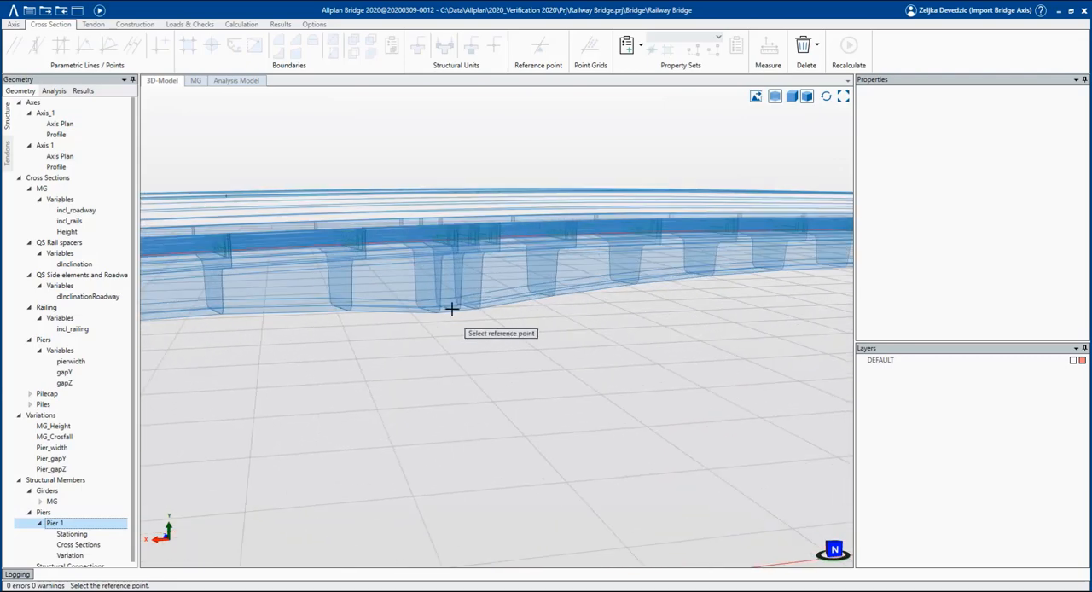
{"action": "left_click", "coordinate": [448, 307]}
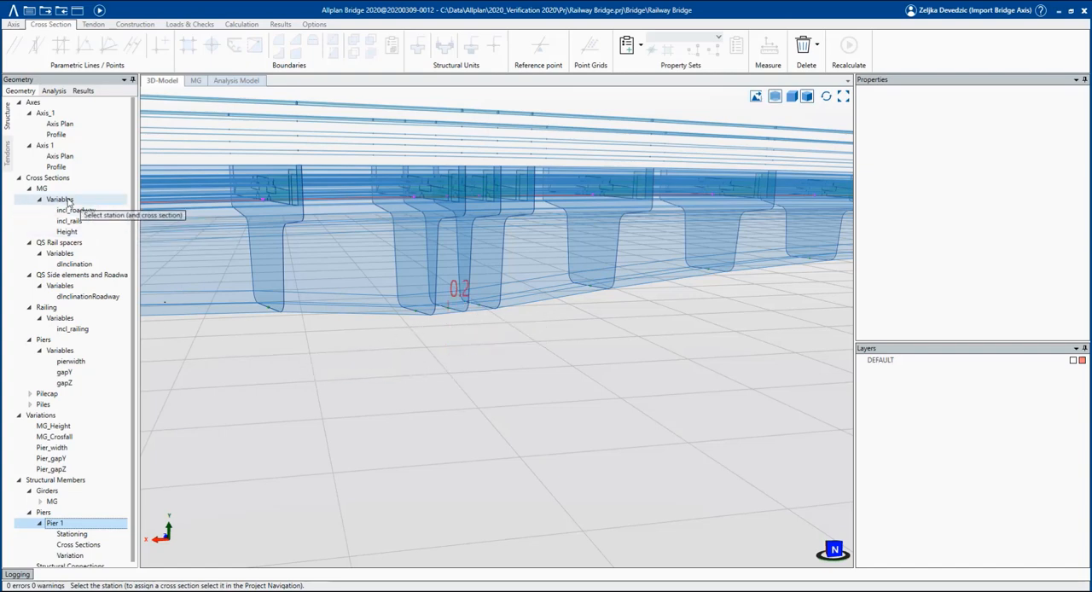
Assign the Piers cross section to the new pier and define its first station at 0 m as beam.
{"action": "left_click", "coordinate": [60, 341]}
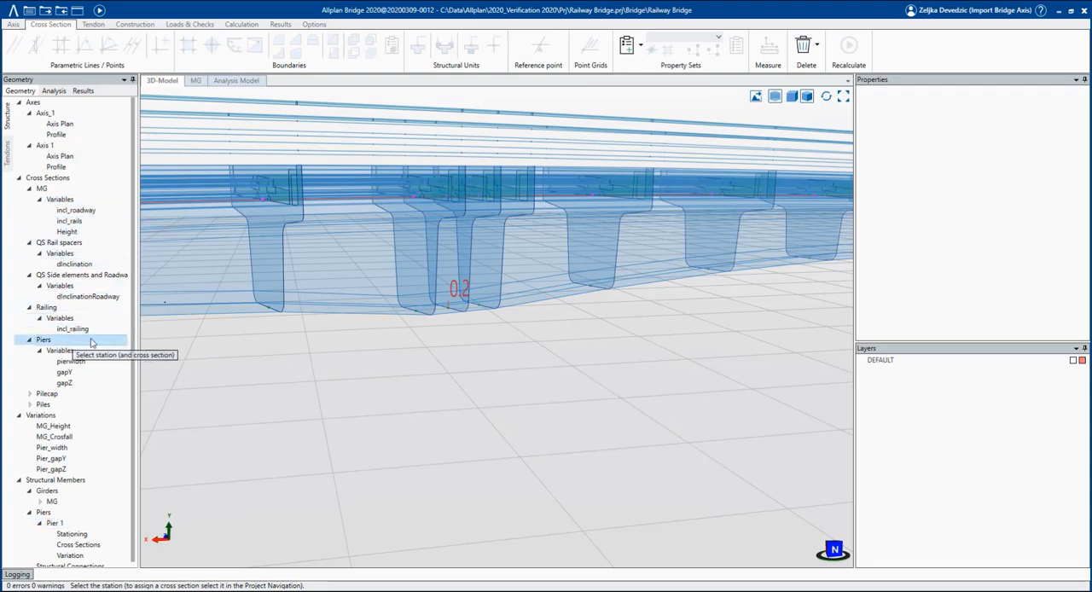
{"action": "left_click", "coordinate": [446, 306]}
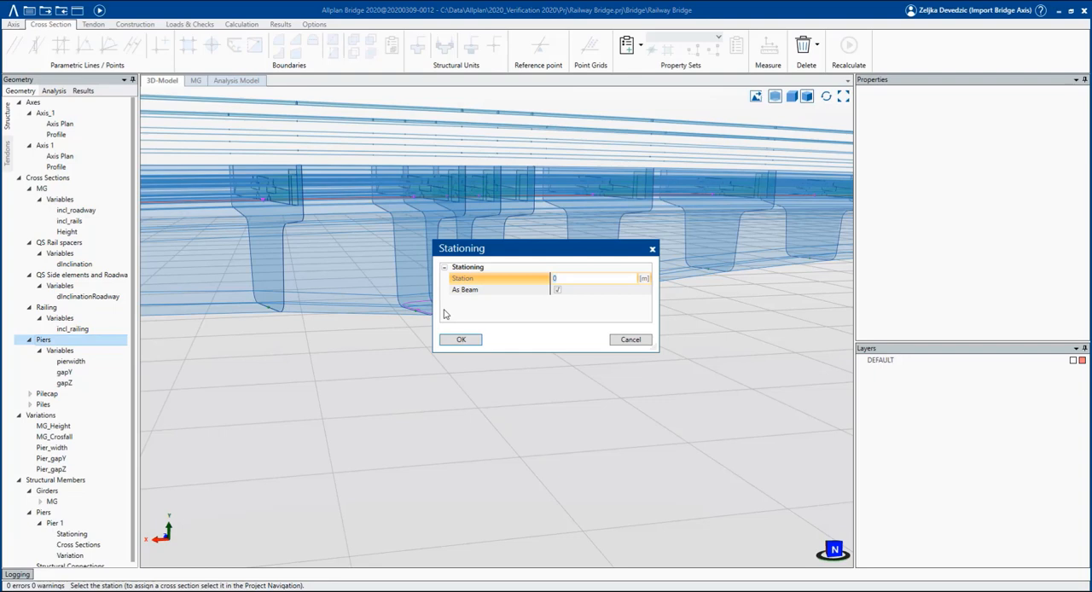
{"action": "key", "text": "Tab"}
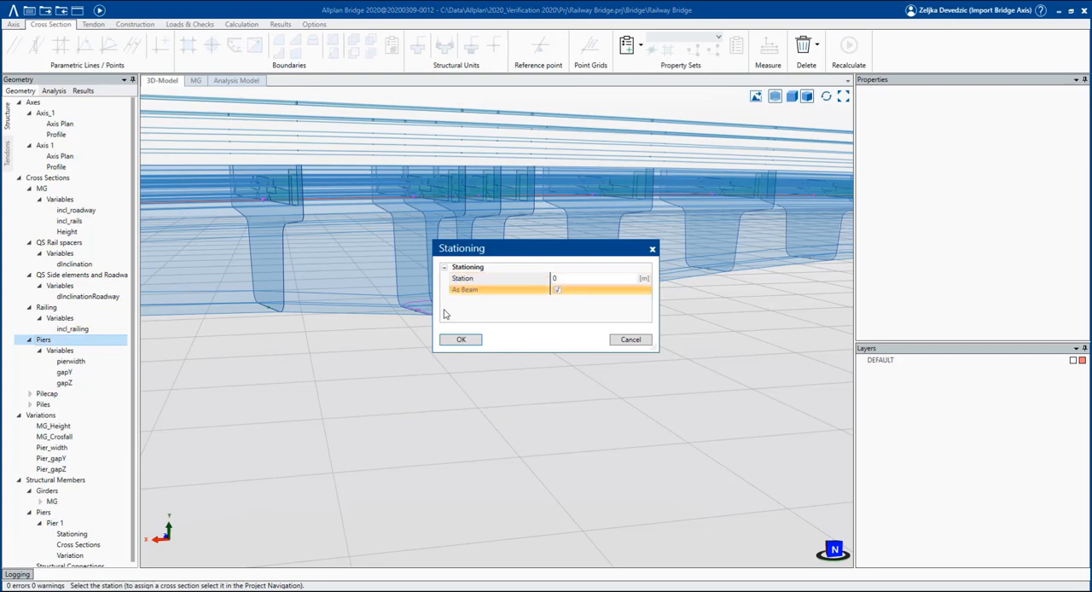
{"action": "key", "text": "Return"}
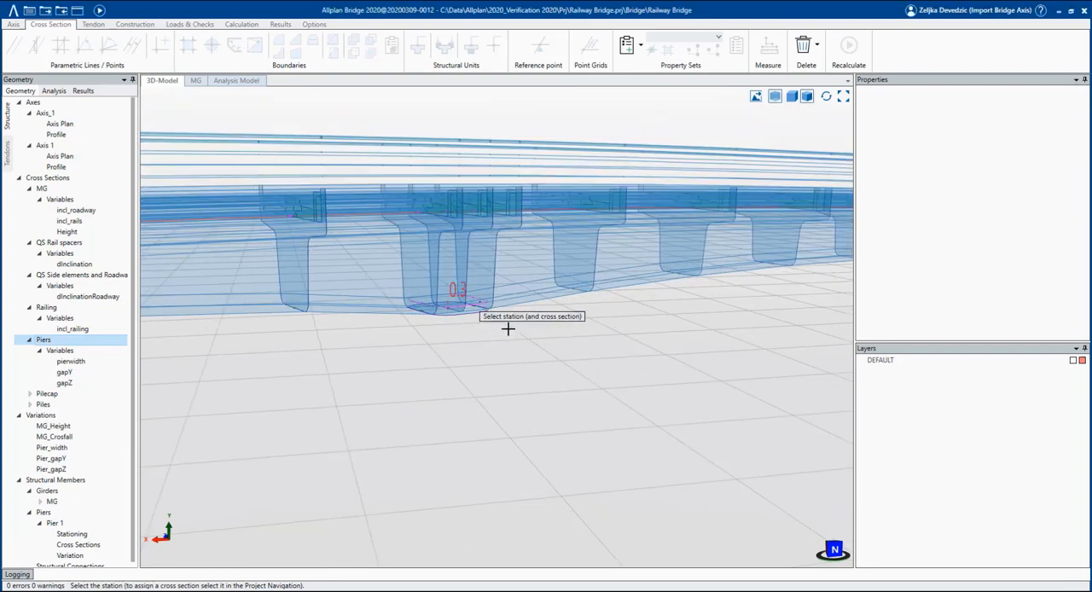
Add pier stations from -15 m to 0 m, as beam, subdivided with a step of 2.5 m.
{"action": "scroll", "coordinate": [496, 349], "scroll_direction": "down", "scroll_amount": 5}
{"action": "left_click", "coordinate": [449, 497]}
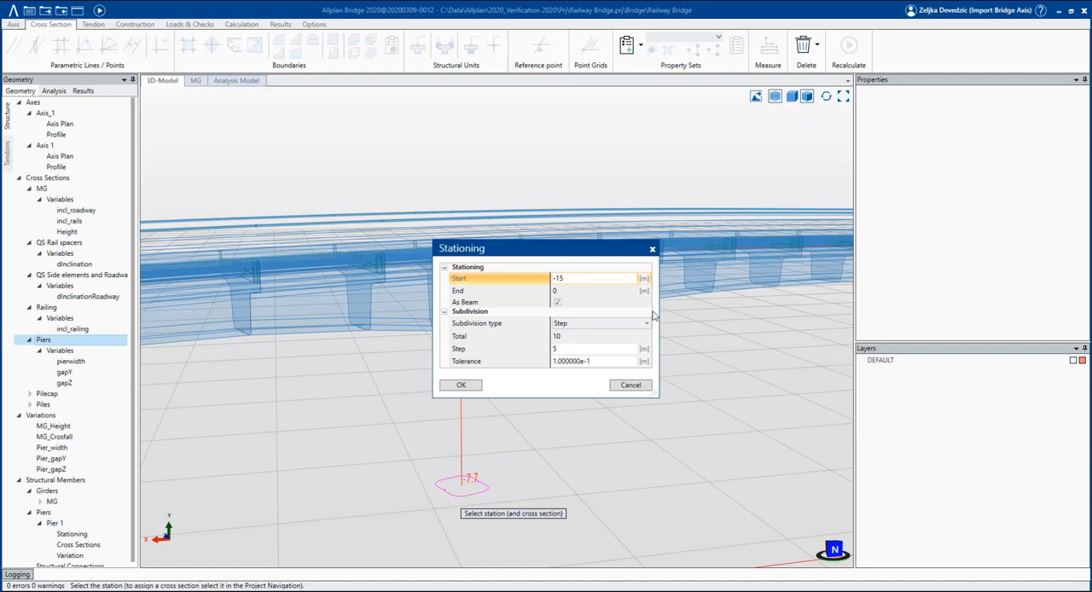
{"action": "left_click", "coordinate": [605, 350]}
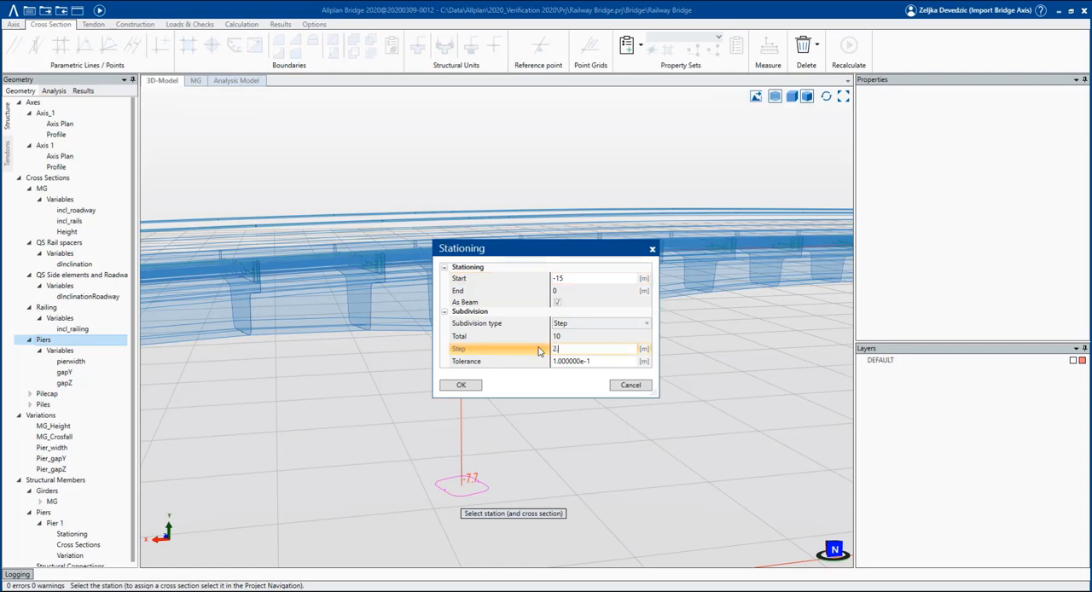
{"action": "key", "text": "Tab"}
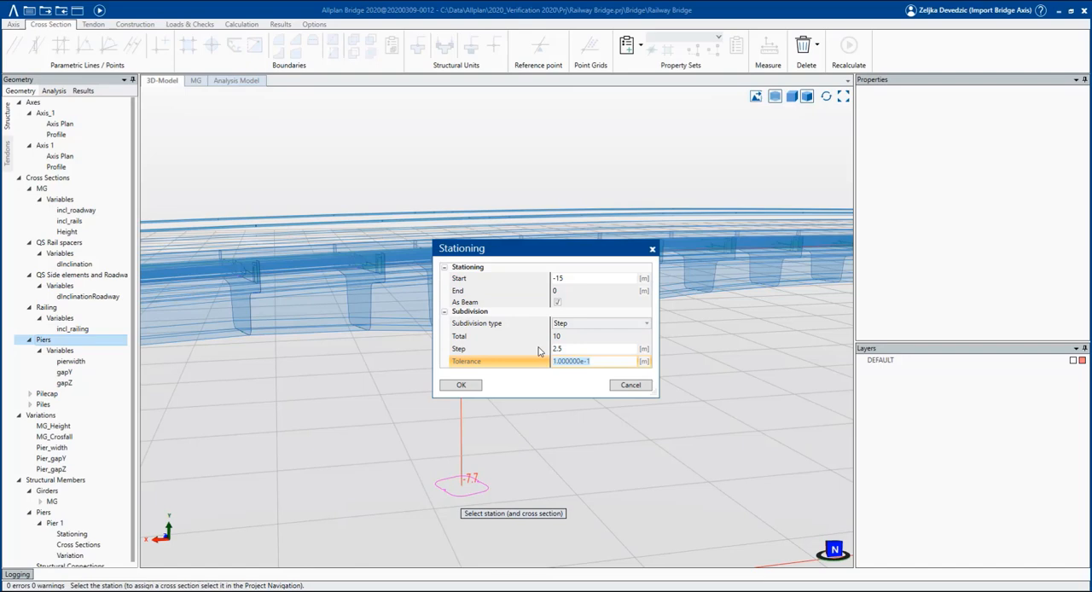
{"action": "key", "text": "Tab"}
{"action": "left_click", "coordinate": [465, 387]}
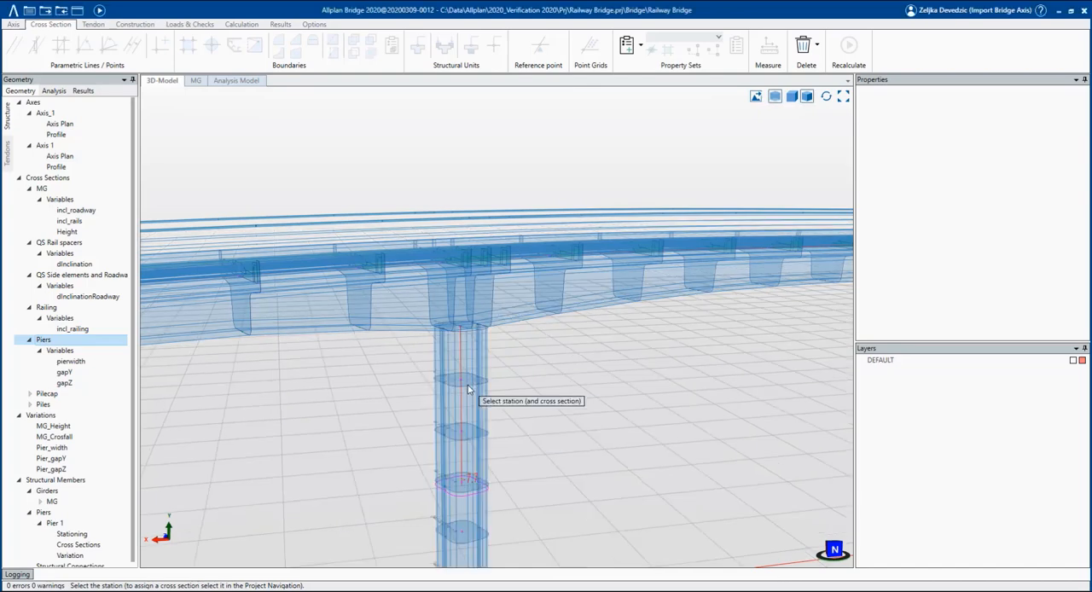
{"action": "scroll", "coordinate": [553, 379], "scroll_direction": "down", "scroll_amount": 3}
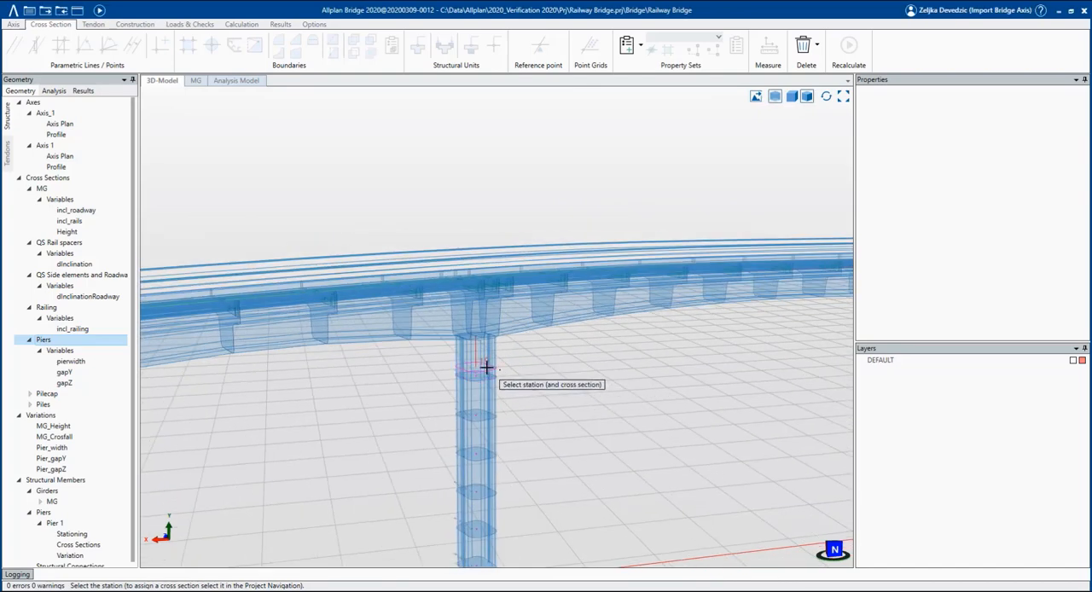
{"action": "scroll", "coordinate": [485, 361], "scroll_direction": "up", "scroll_amount": 1}
{"action": "scroll", "coordinate": [483, 359], "scroll_direction": "up", "scroll_amount": 1}
{"action": "scroll", "coordinate": [477, 345], "scroll_direction": "up", "scroll_amount": 1}
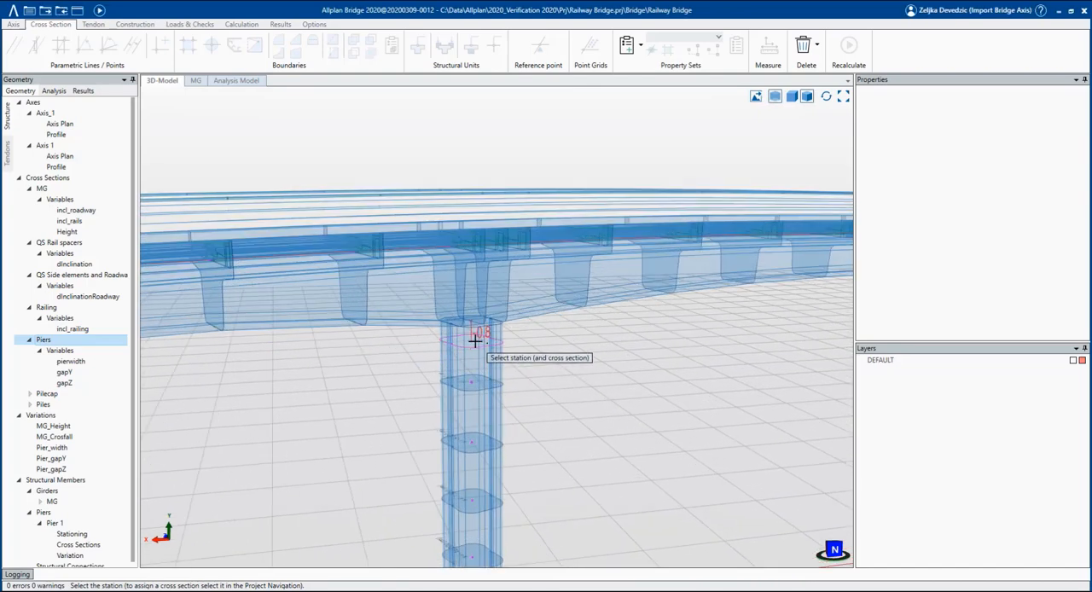
Add two more stations near the top of Pier 1 at -0.5 m and -1 m, both as beam.
{"action": "left_click", "coordinate": [475, 340]}
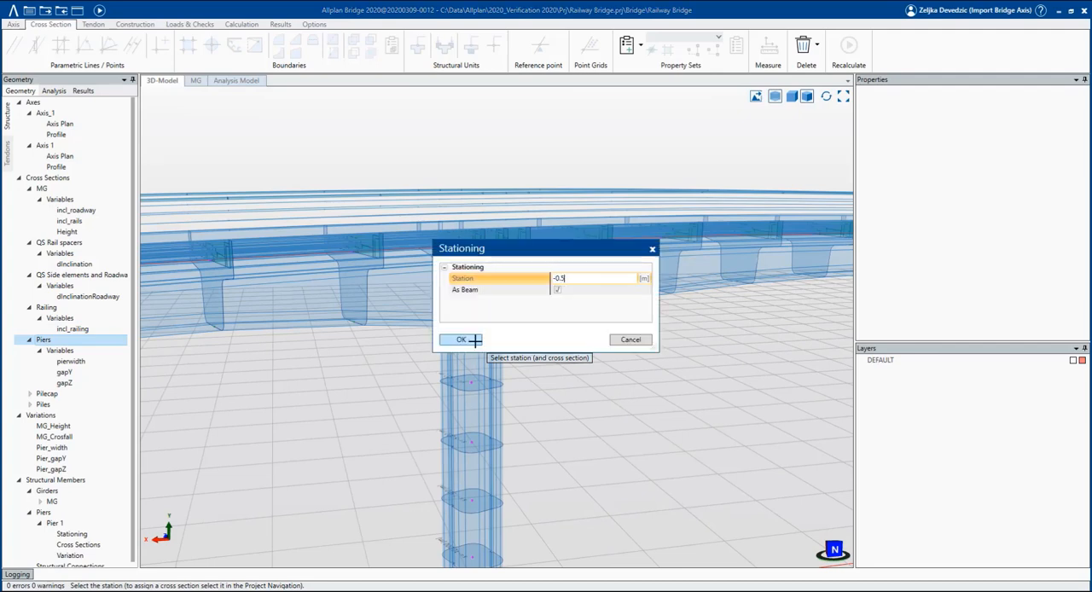
{"action": "left_click", "coordinate": [475, 339]}
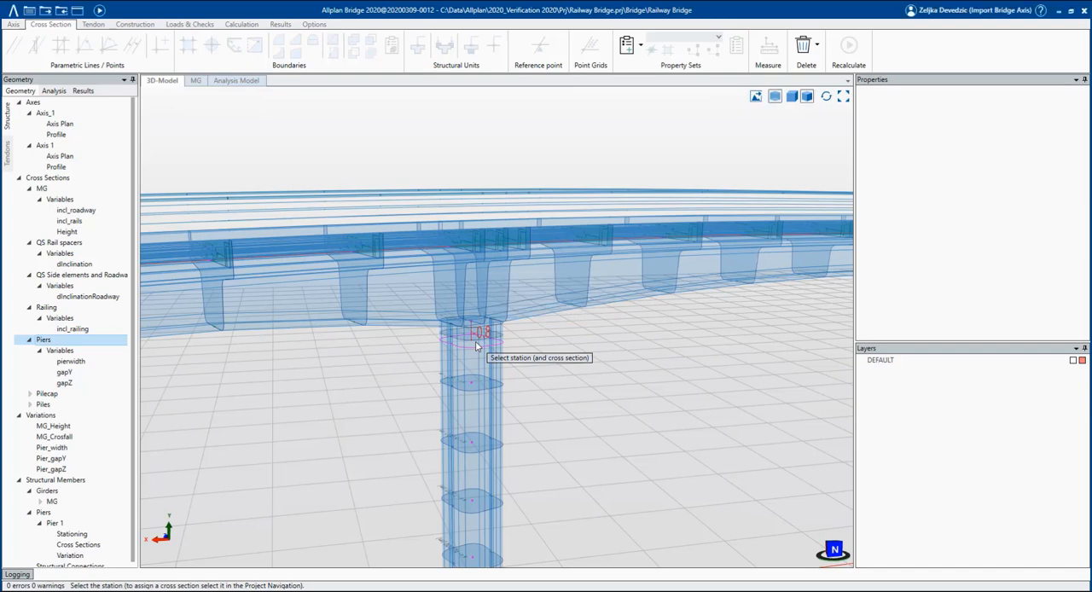
{"action": "left_click", "coordinate": [472, 360]}
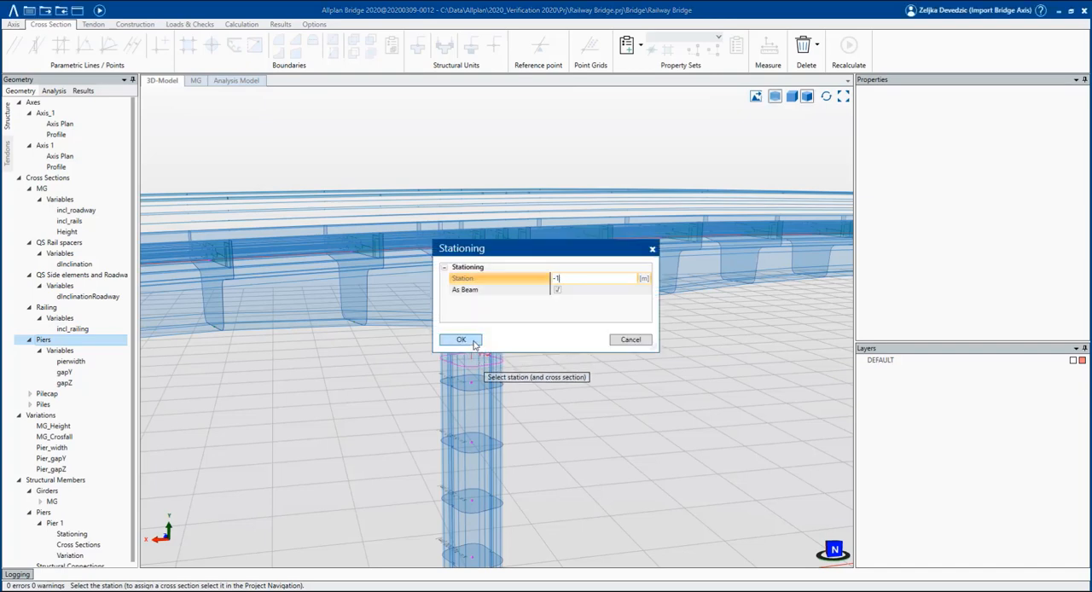
{"action": "left_click", "coordinate": [460, 339]}
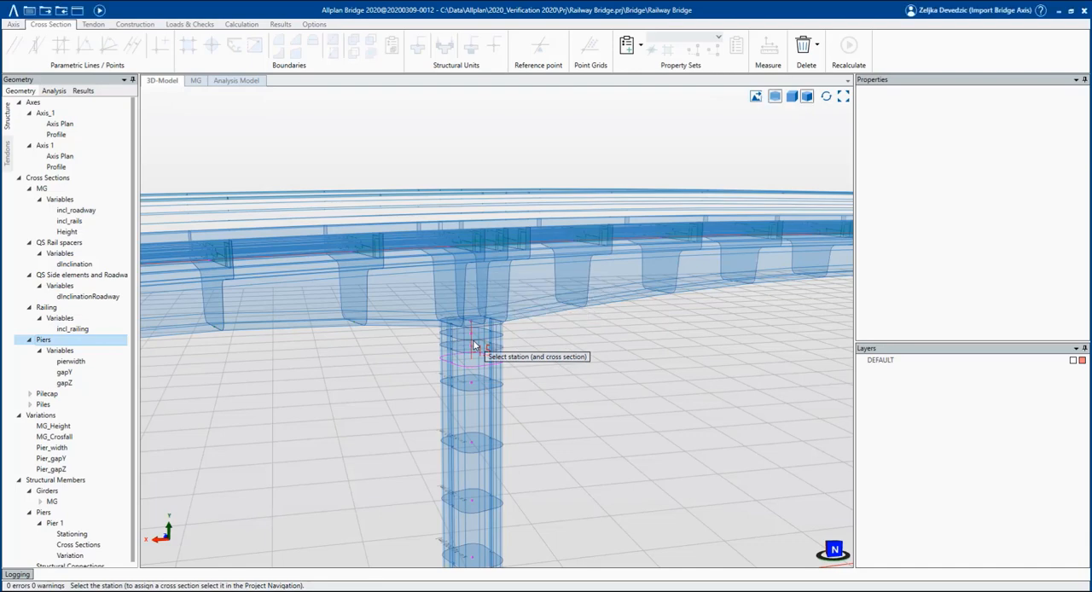
{"action": "key", "text": "Escape"}
{"action": "middle_click_drag", "start_coordinate": [489, 383], "coordinate": [451, 388]}
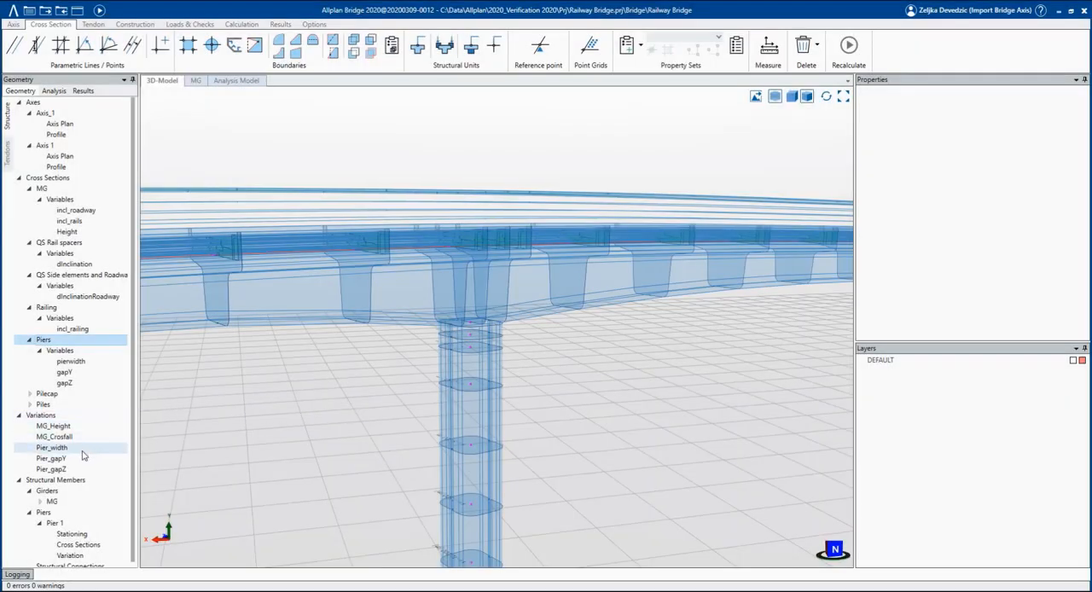
Examine the Pier_width and Pier_gapY variation tables, along with the stationing and cross section assignments of Pier 1.
{"action": "double_click", "coordinate": [51, 447]}
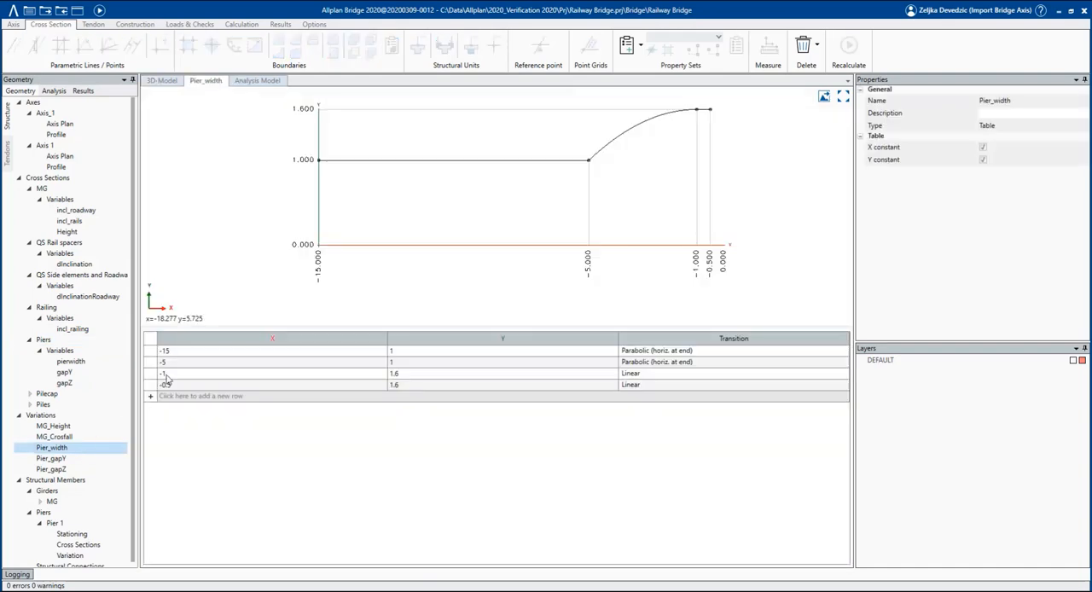
{"action": "double_click", "coordinate": [104, 460]}
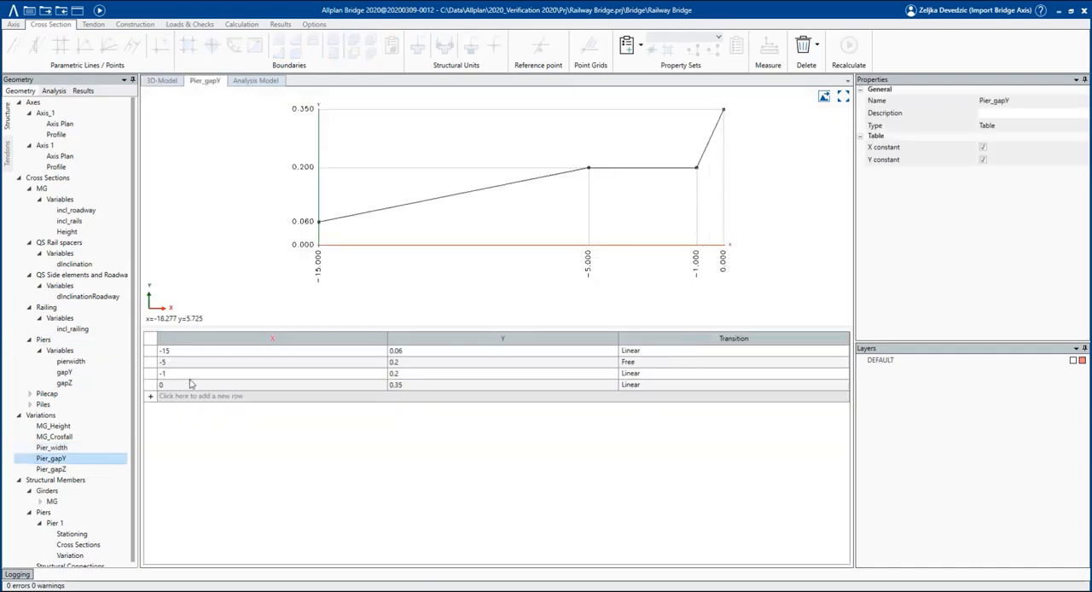
{"action": "scroll", "coordinate": [89, 544], "scroll_direction": "down", "scroll_amount": 1}
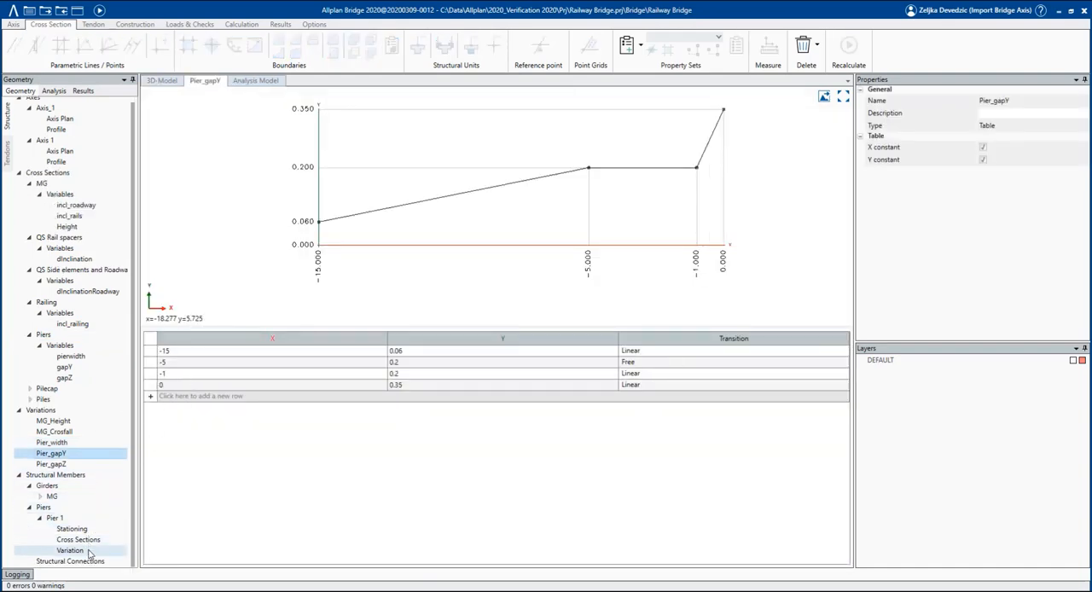
{"action": "double_click", "coordinate": [89, 529]}
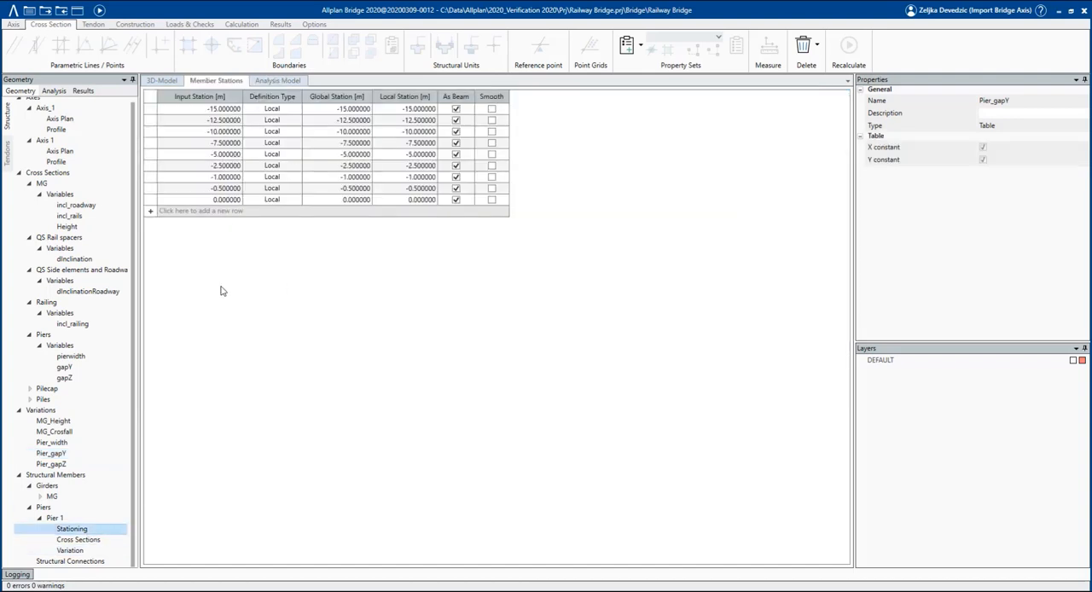
{"action": "left_click", "coordinate": [94, 540]}
{"action": "double_click", "coordinate": [96, 545]}
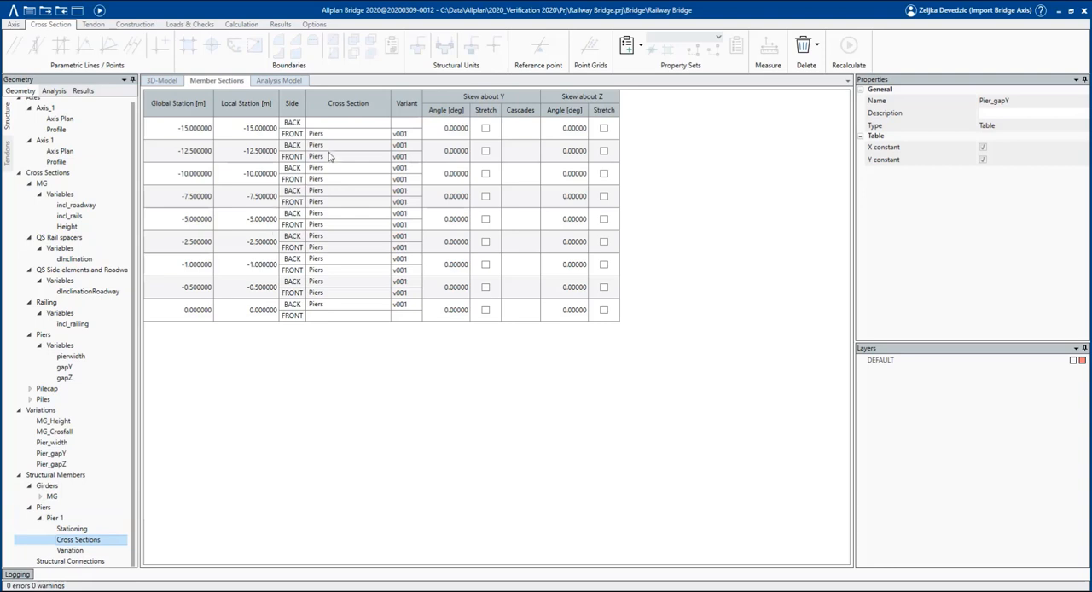
Assign the Pier_width, Pier_gapY and Pier_gapZ variations to the pierwidth, gapY and gapZ variables at all stations of Pier 1.
{"action": "double_click", "coordinate": [75, 551]}
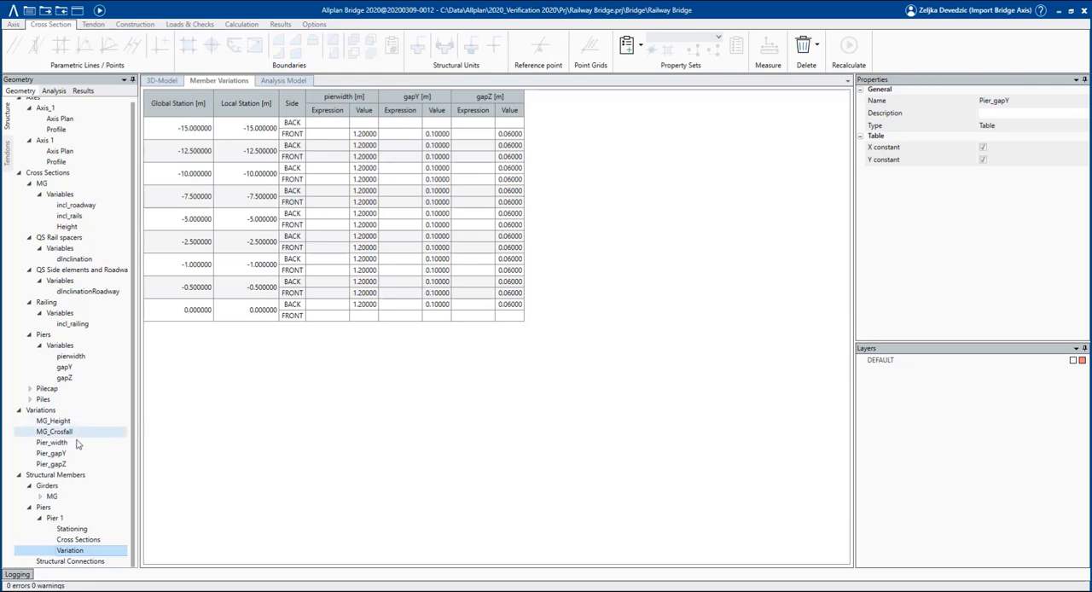
{"action": "left_click", "coordinate": [73, 443]}
{"action": "left_click_drag", "start_coordinate": [60, 453], "coordinate": [317, 110]}
{"action": "left_click_drag", "start_coordinate": [75, 454], "coordinate": [467, 115]}
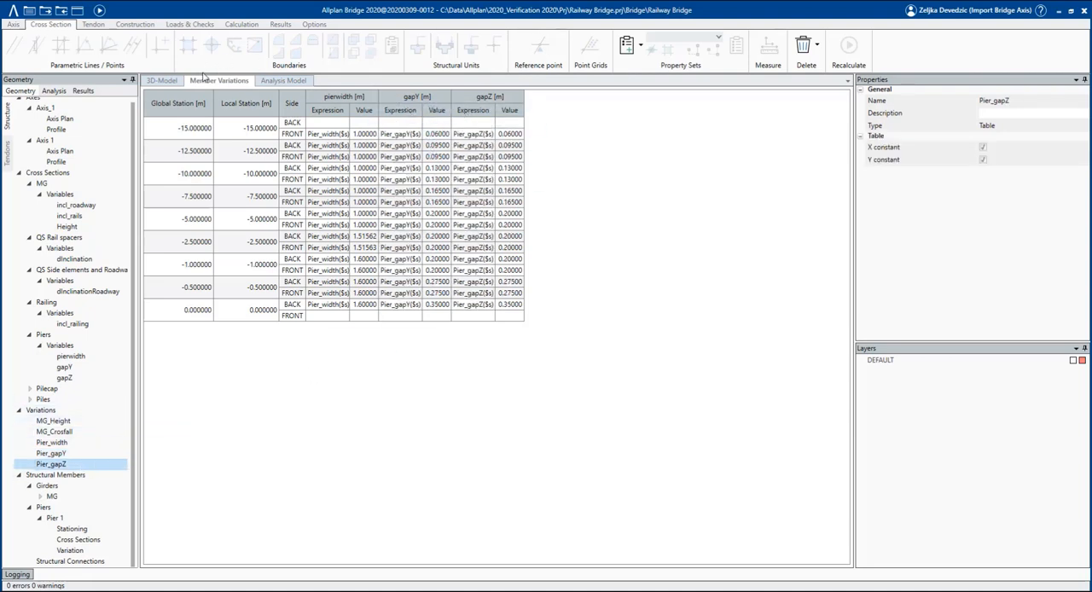
Recalculate the model and display the bridge shaded in 3D to inspect the shape of the pier.
{"action": "left_click", "coordinate": [169, 84]}
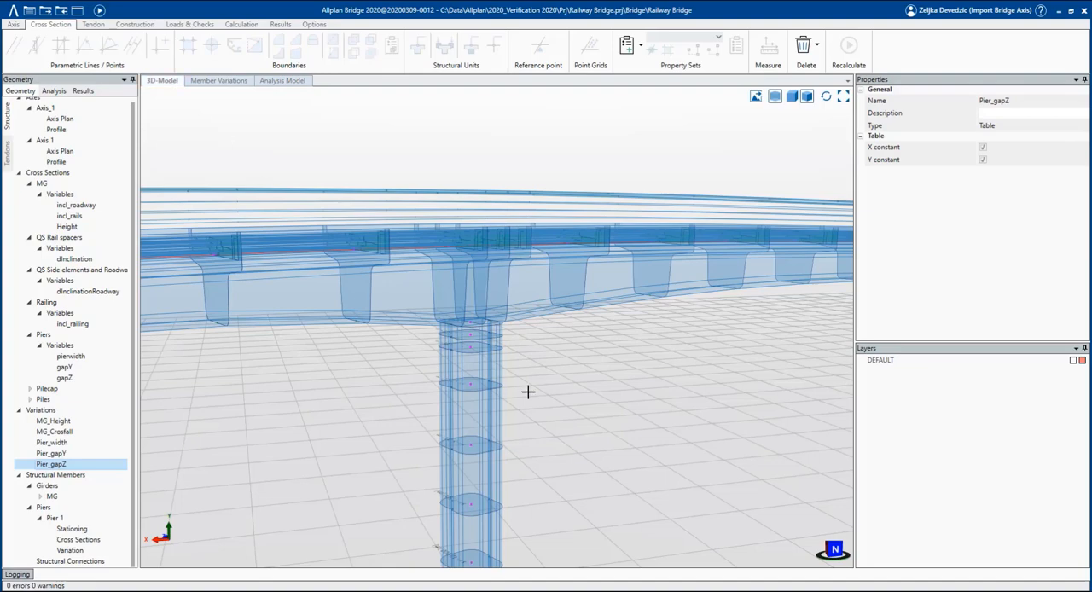
{"action": "scroll", "coordinate": [469, 366], "scroll_direction": "down", "scroll_amount": 2}
{"action": "middle_click_drag", "start_coordinate": [485, 413], "coordinate": [519, 412]}
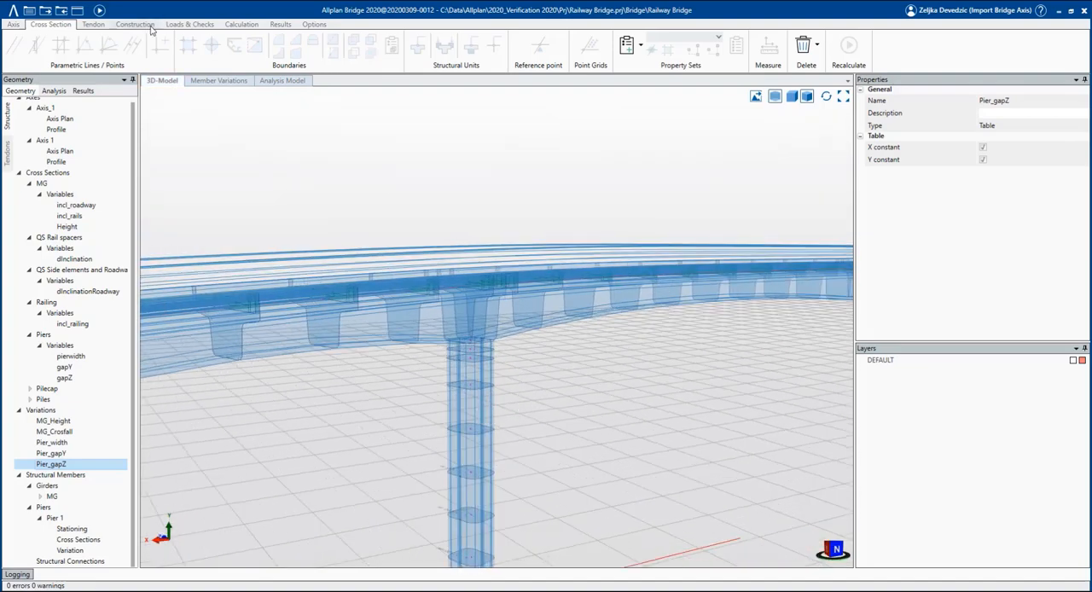
{"action": "left_click", "coordinate": [99, 10]}
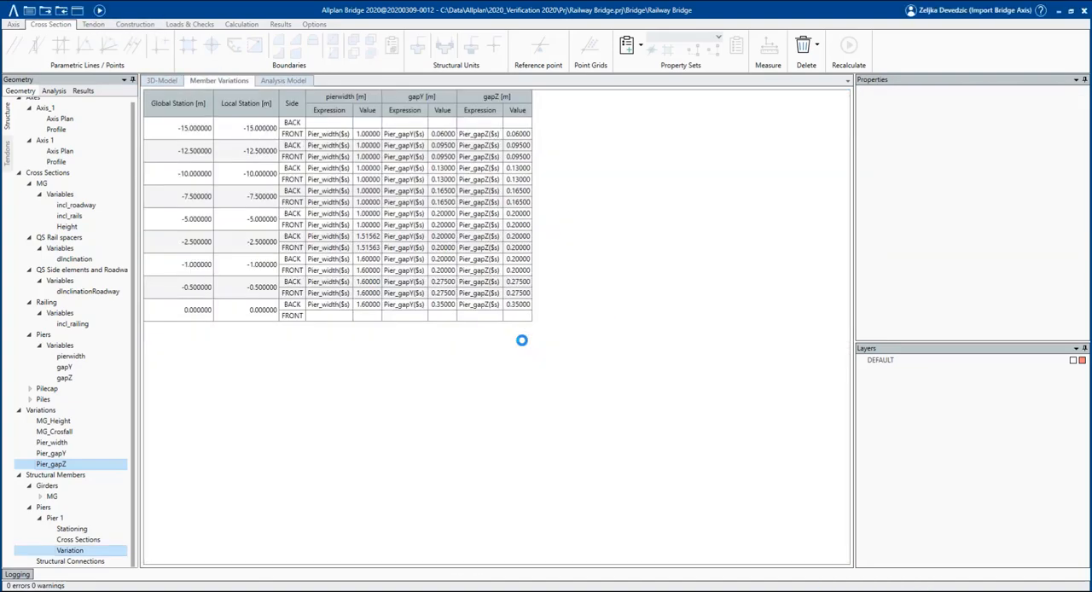
{"action": "left_click", "coordinate": [169, 82]}
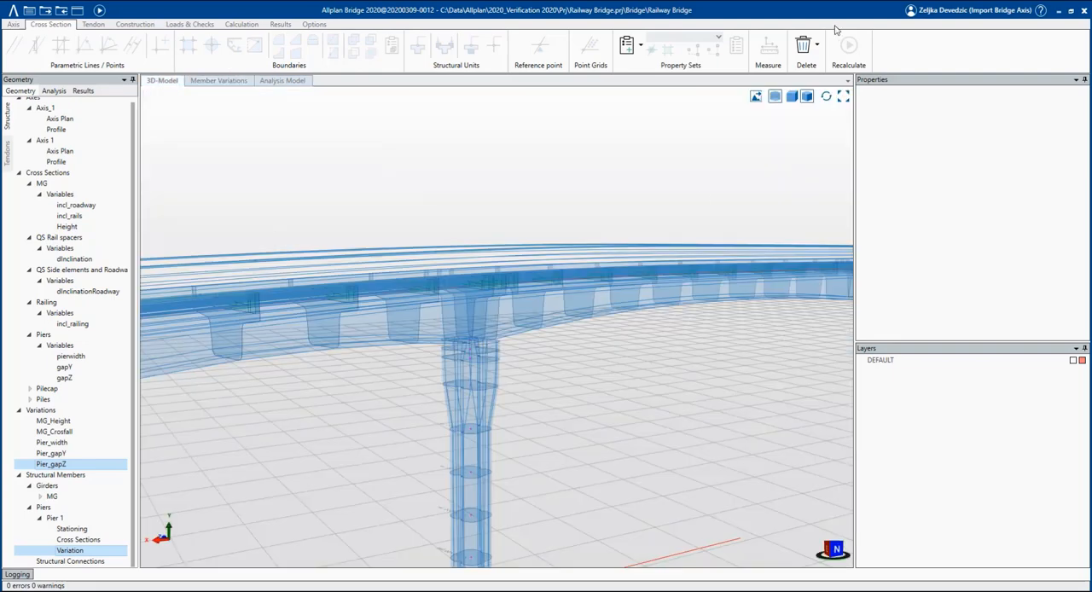
{"action": "left_click", "coordinate": [774, 97]}
{"action": "mouse_move", "coordinate": [499, 316]}
{"action": "middle_mouse_down"}
{"action": "mouse_move", "coordinate": [519, 418]}
{"action": "mouse_move", "coordinate": [538, 415]}
{"action": "middle_mouse_up"}
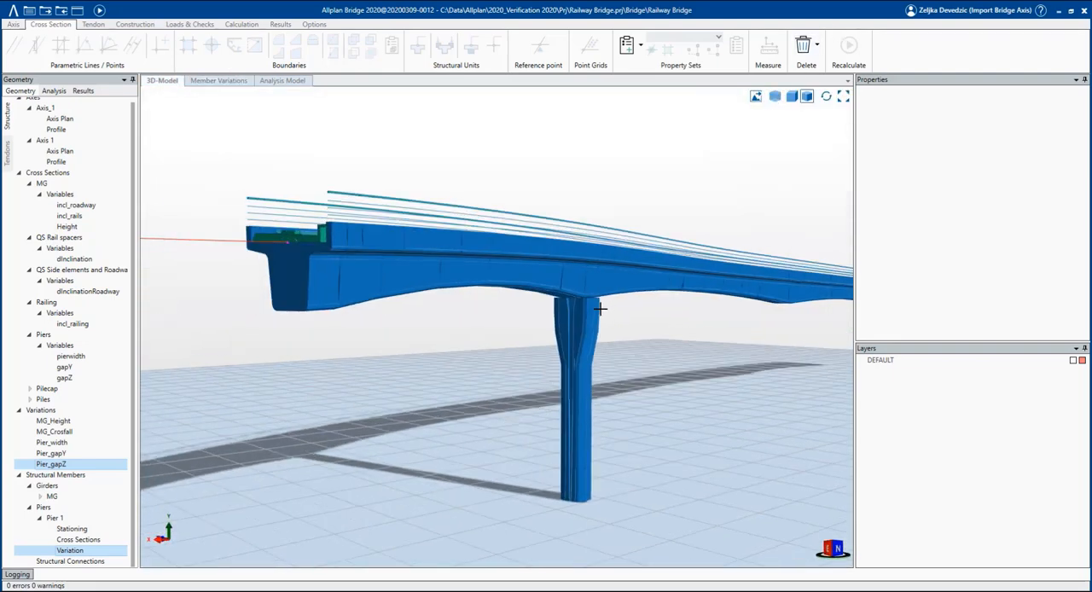
{"action": "scroll", "coordinate": [570, 321], "scroll_direction": "up", "scroll_amount": 3}
{"action": "middle_click_drag", "start_coordinate": [570, 321], "coordinate": [508, 452]}
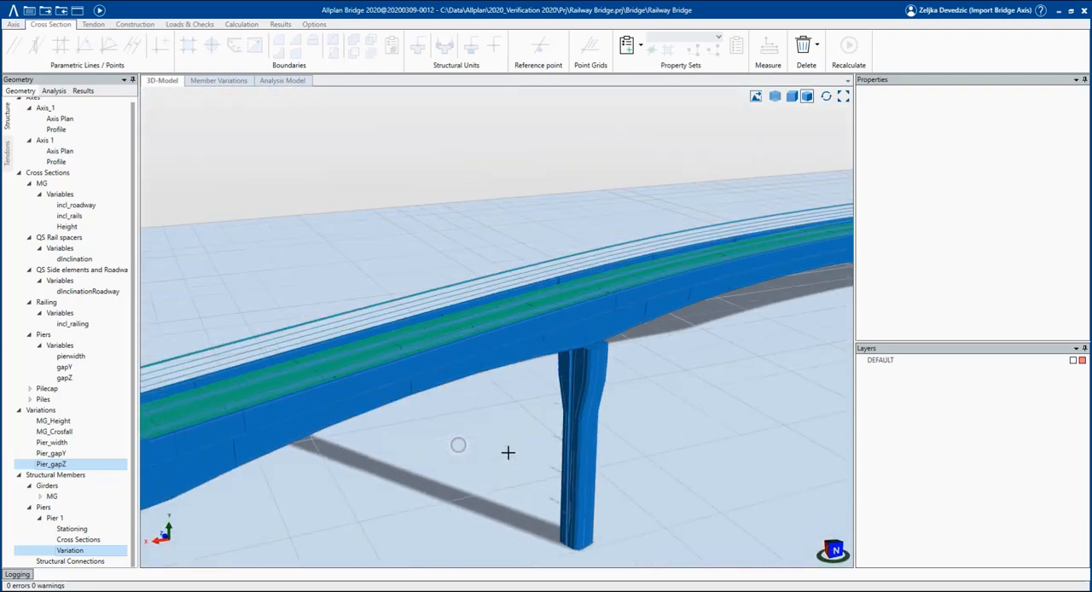
Copy Pier 1 to the reference point under the girder at the third inner support, naming the copy Pier 3.
{"action": "left_click", "coordinate": [68, 521]}
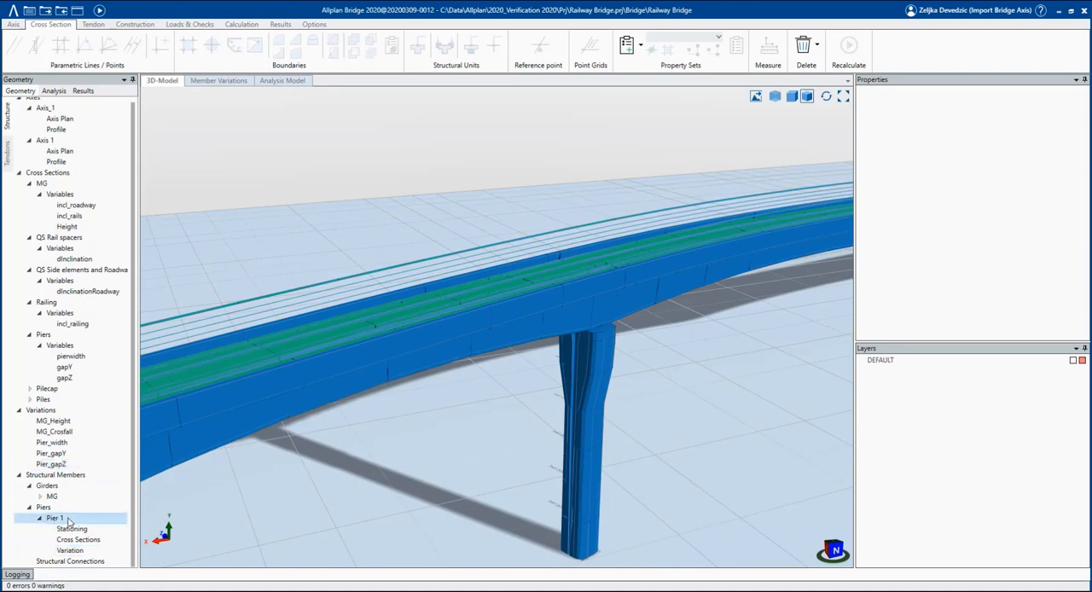
{"action": "right_click", "coordinate": [68, 522]}
{"action": "left_click", "coordinate": [116, 417]}
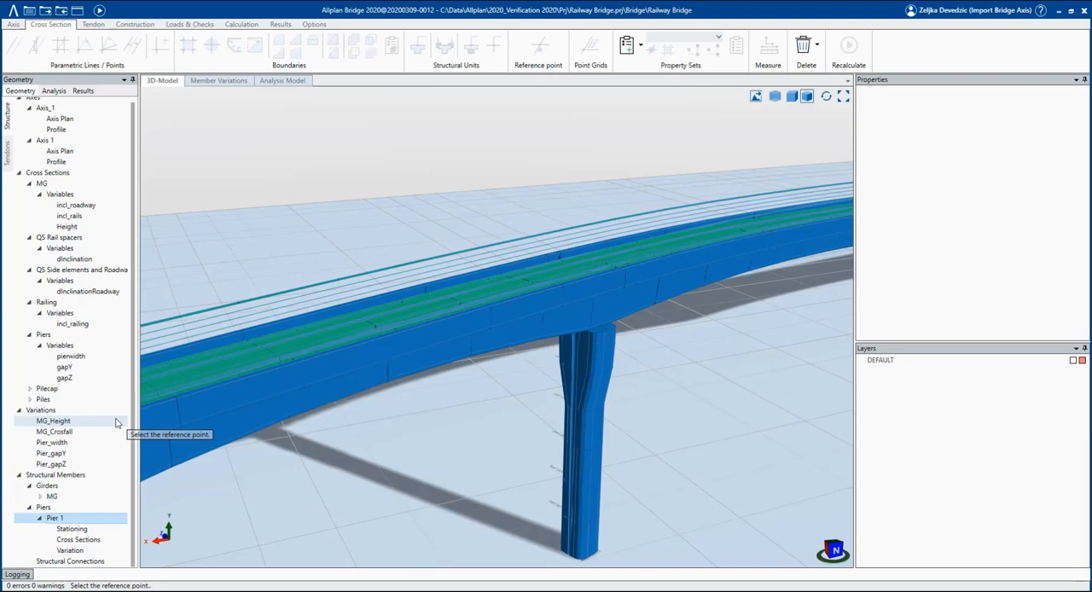
{"action": "left_click", "coordinate": [775, 95]}
{"action": "scroll", "coordinate": [394, 323], "scroll_direction": "down", "scroll_amount": 8}
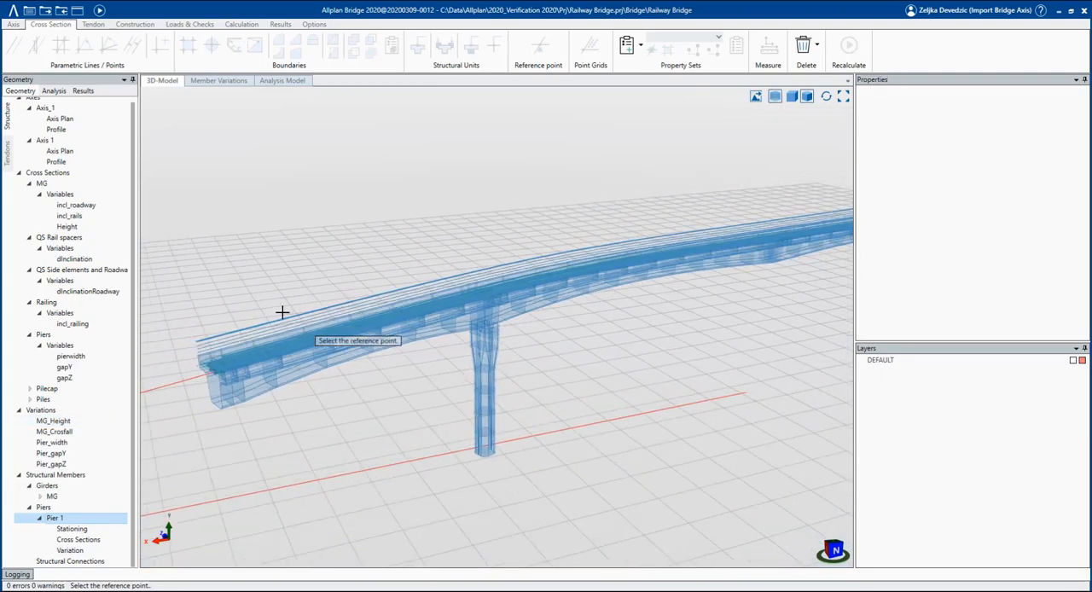
{"action": "scroll", "coordinate": [793, 240], "scroll_direction": "up", "scroll_amount": 10}
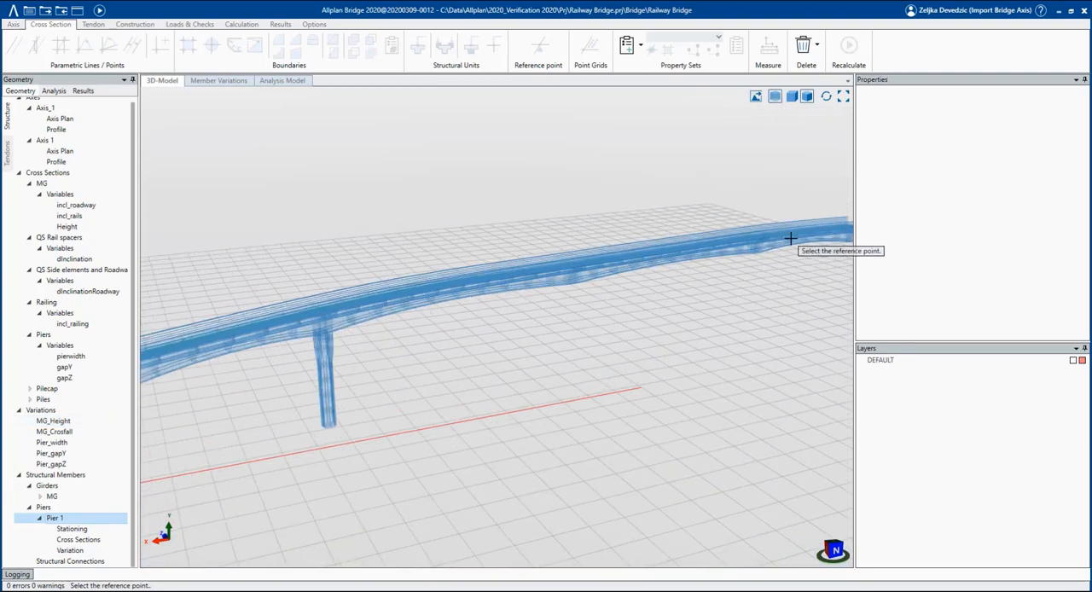
{"action": "scroll", "coordinate": [779, 254], "scroll_direction": "up", "scroll_amount": 4}
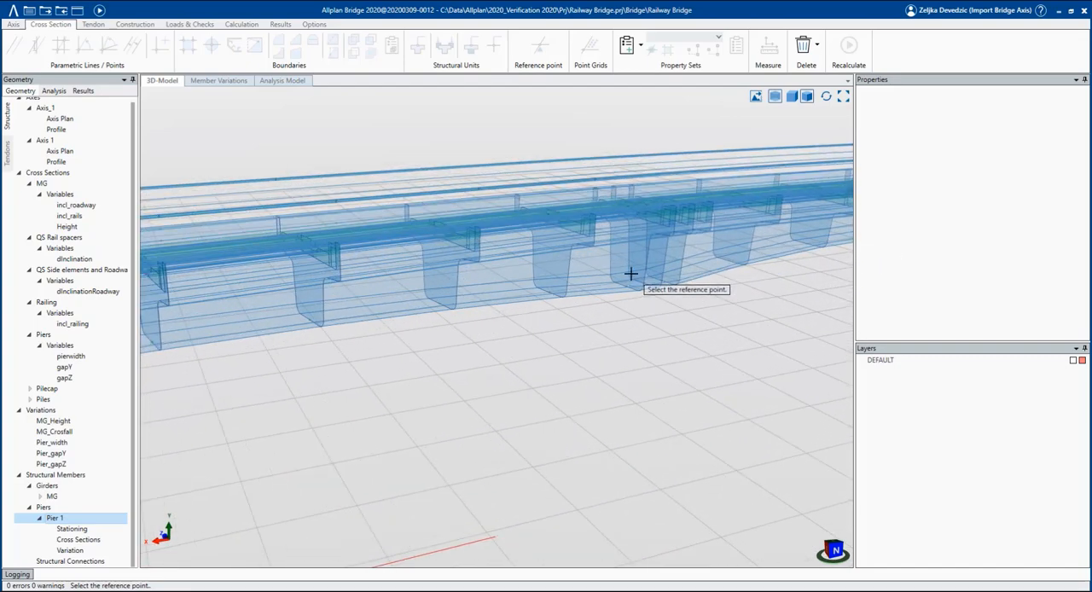
{"action": "middle_click_drag", "start_coordinate": [629, 274], "coordinate": [566, 276]}
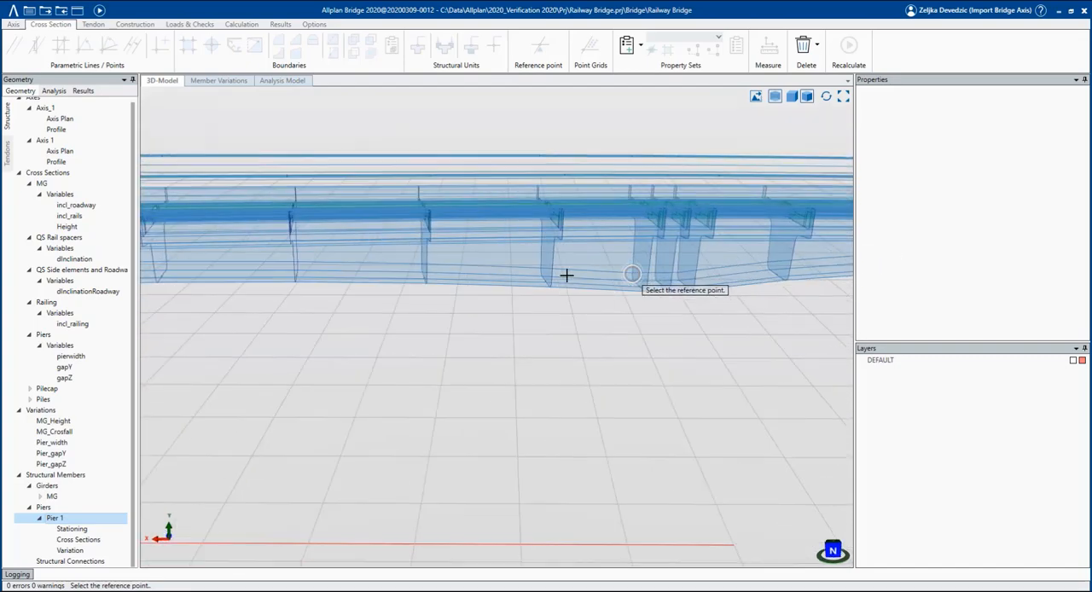
{"action": "left_click", "coordinate": [662, 286]}
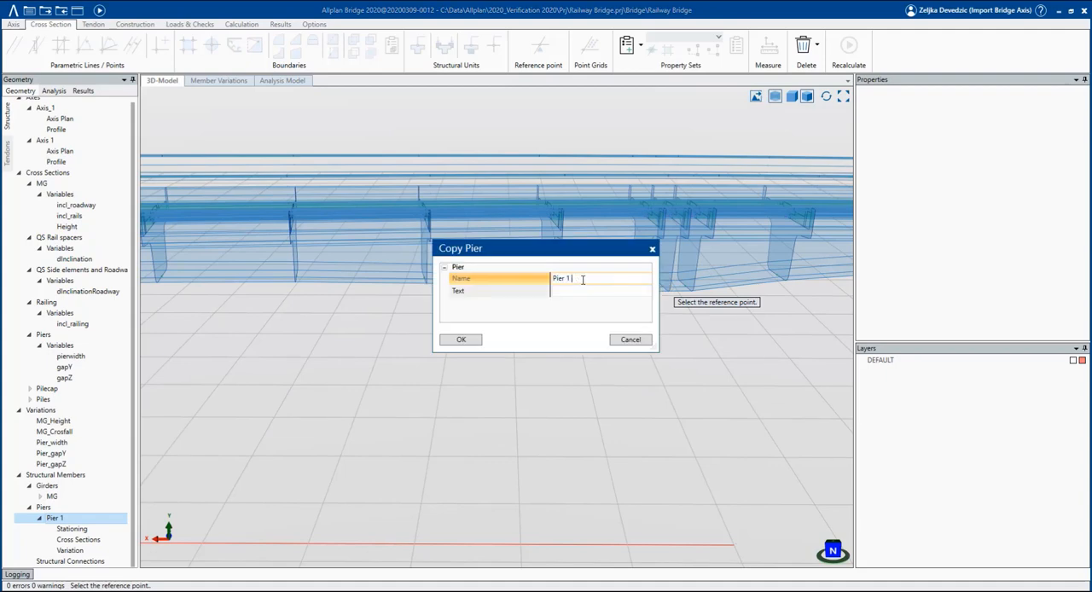
{"action": "left_click", "coordinate": [450, 342]}
{"action": "scroll", "coordinate": [583, 242], "scroll_direction": "down", "scroll_amount": 3}
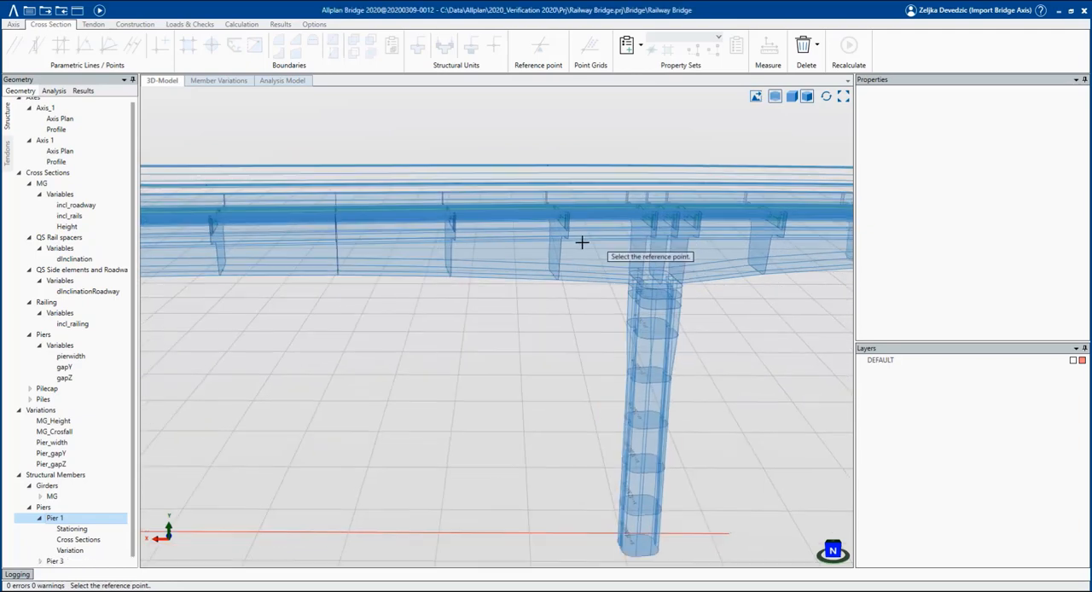
{"action": "scroll", "coordinate": [546, 348], "scroll_direction": "down", "scroll_amount": 2}
{"action": "key", "text": "Escape"}
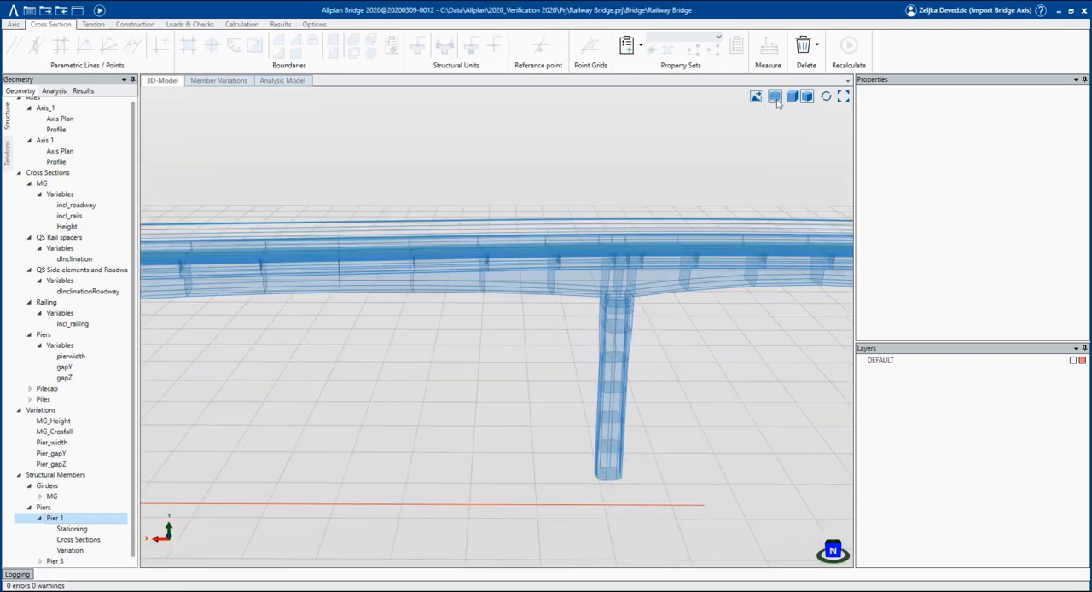
Display the bridge shaded and examine the whole structure with both piers from the side.
{"action": "left_click", "coordinate": [776, 99]}
{"action": "mouse_move", "coordinate": [526, 370]}
{"action": "middle_mouse_down"}
{"action": "mouse_move", "coordinate": [590, 367]}
{"action": "mouse_move", "coordinate": [575, 265]}
{"action": "middle_mouse_up"}
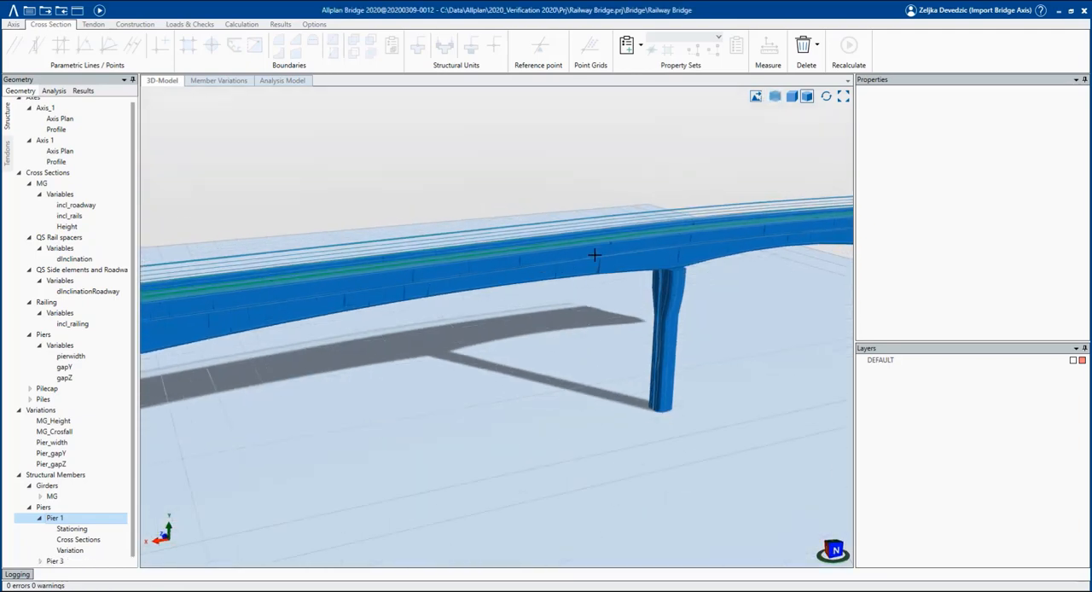
{"action": "scroll", "coordinate": [575, 264], "scroll_direction": "down", "scroll_amount": 6}
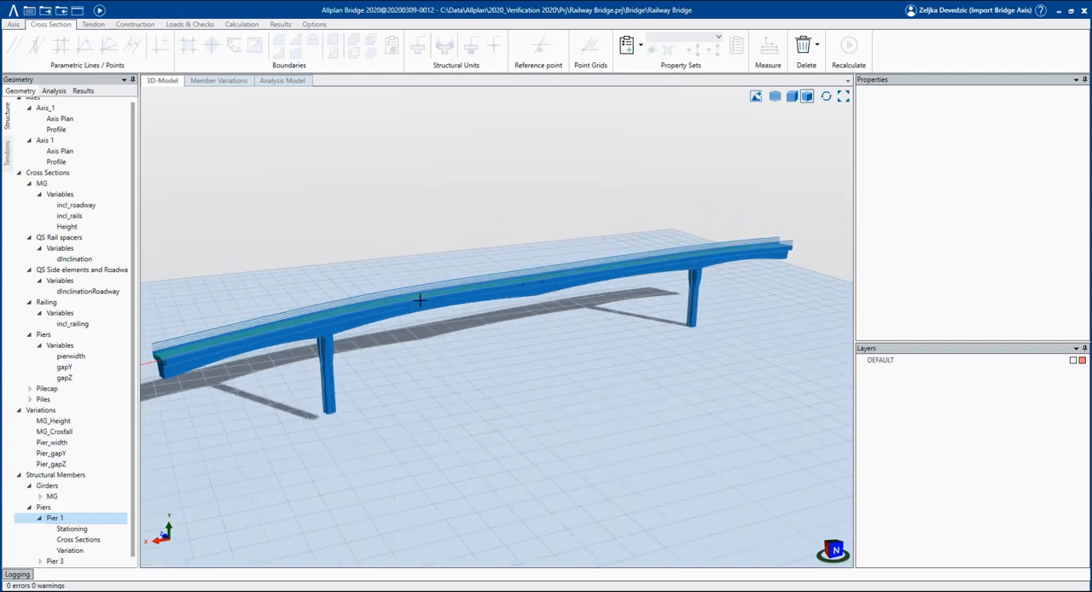
{"action": "middle_click_drag", "start_coordinate": [454, 318], "coordinate": [498, 319]}
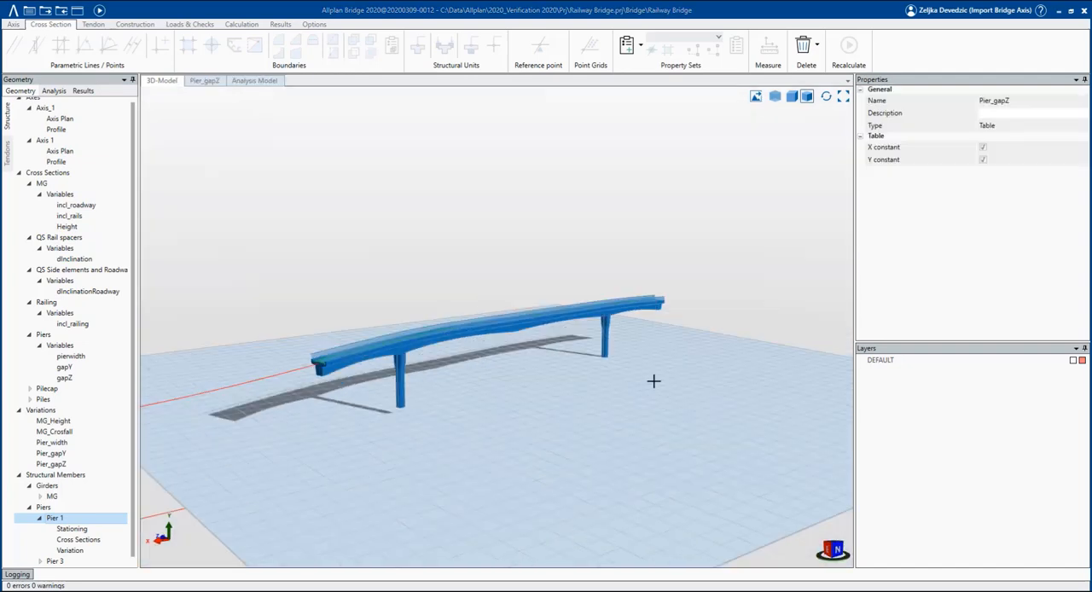
{"action": "middle_click_drag", "start_coordinate": [426, 420], "coordinate": [398, 360]}
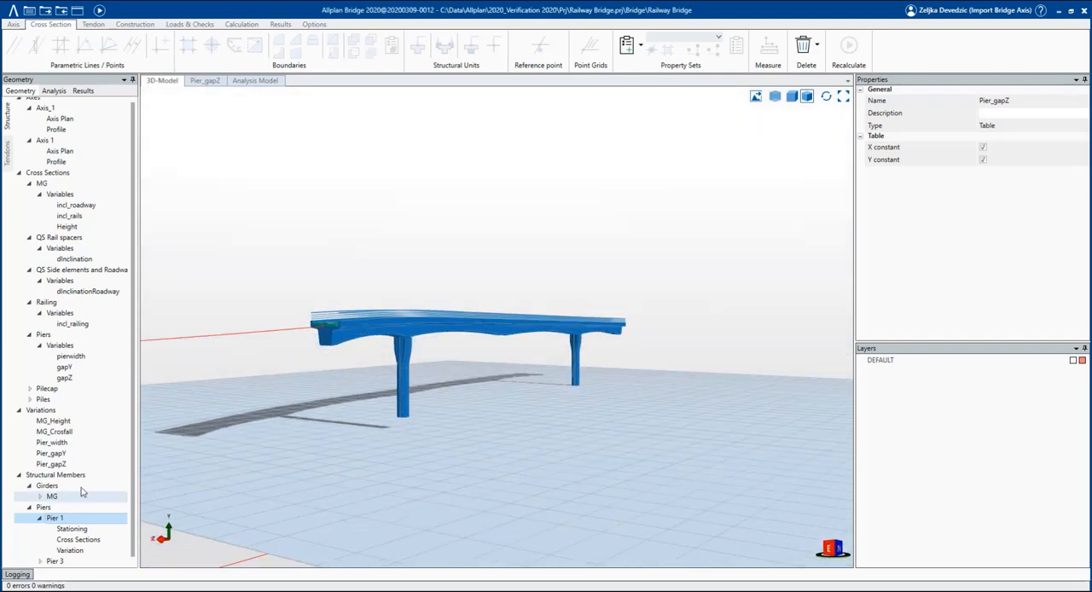
Set the Y value at X = -15 to 0.2 in the Pier_gapY variation table.
{"action": "left_click", "coordinate": [52, 453]}
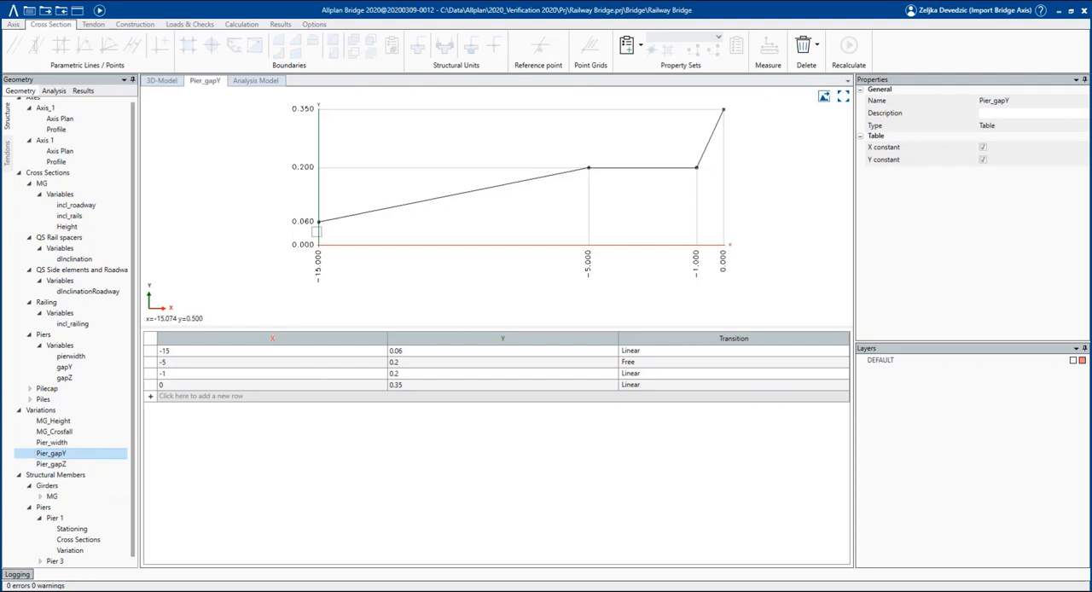
{"action": "left_click", "coordinate": [407, 353]}
{"action": "type", "text": "0.2"}
{"action": "left_click", "coordinate": [402, 362]}
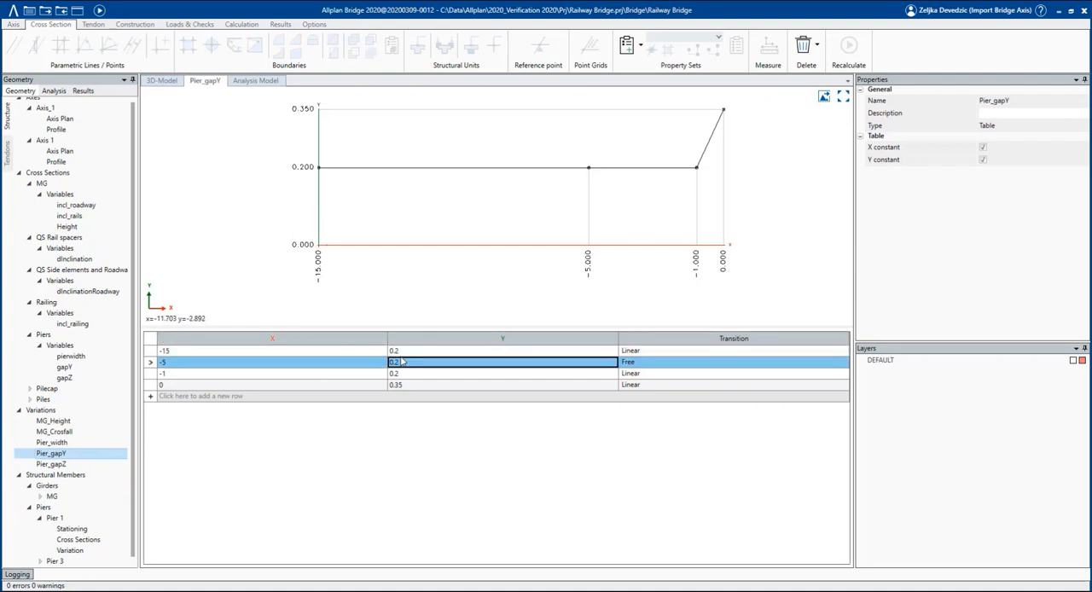
Set the Y value at X = -15 to 0.2 in the Pier_gapZ variation table and return to the 3D model.
{"action": "left_click", "coordinate": [114, 464]}
{"action": "left_click", "coordinate": [417, 353]}
{"action": "type", "text": "0.2"}
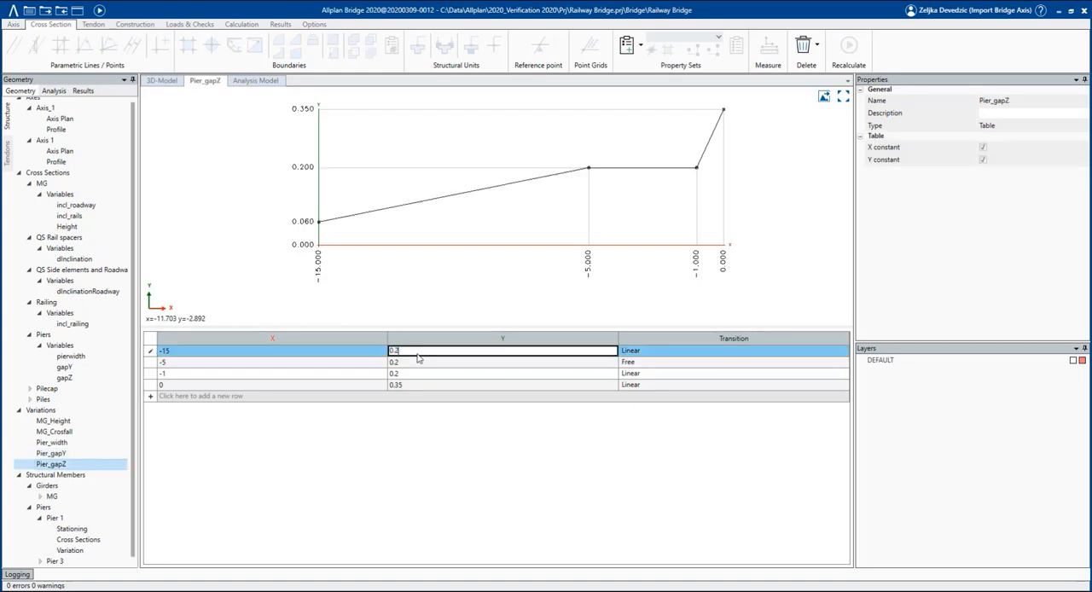
{"action": "left_click", "coordinate": [418, 361]}
{"action": "left_click", "coordinate": [162, 80]}
{"action": "right_click", "coordinate": [162, 80]}
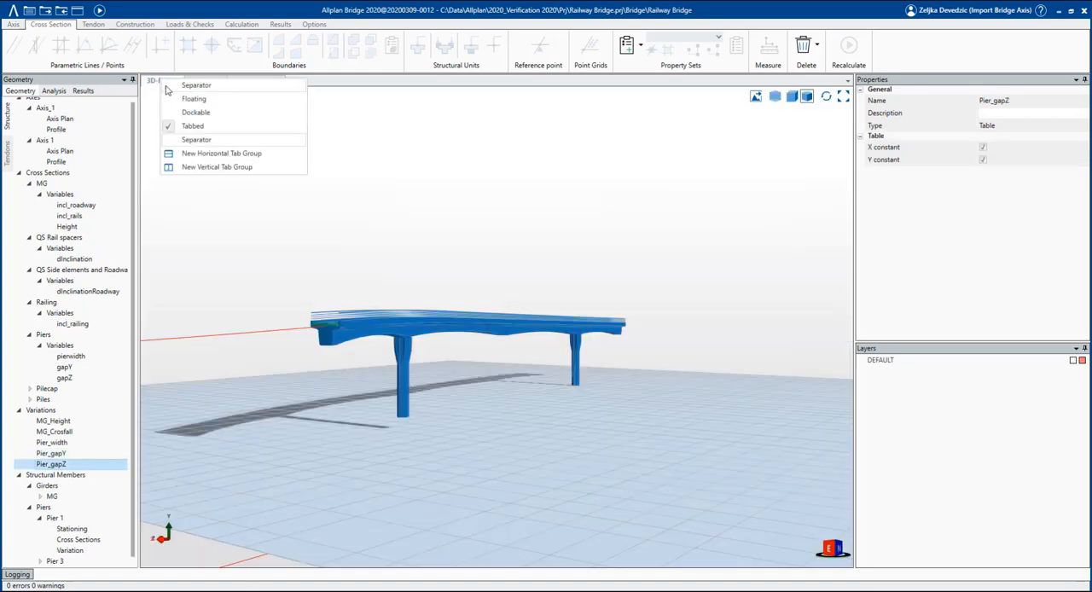
Examine the piers in the 3D model alongside the Pier_gapZ table and merge the model view back into one tab group.
{"action": "scroll", "coordinate": [395, 491], "scroll_direction": "up", "scroll_amount": 4}
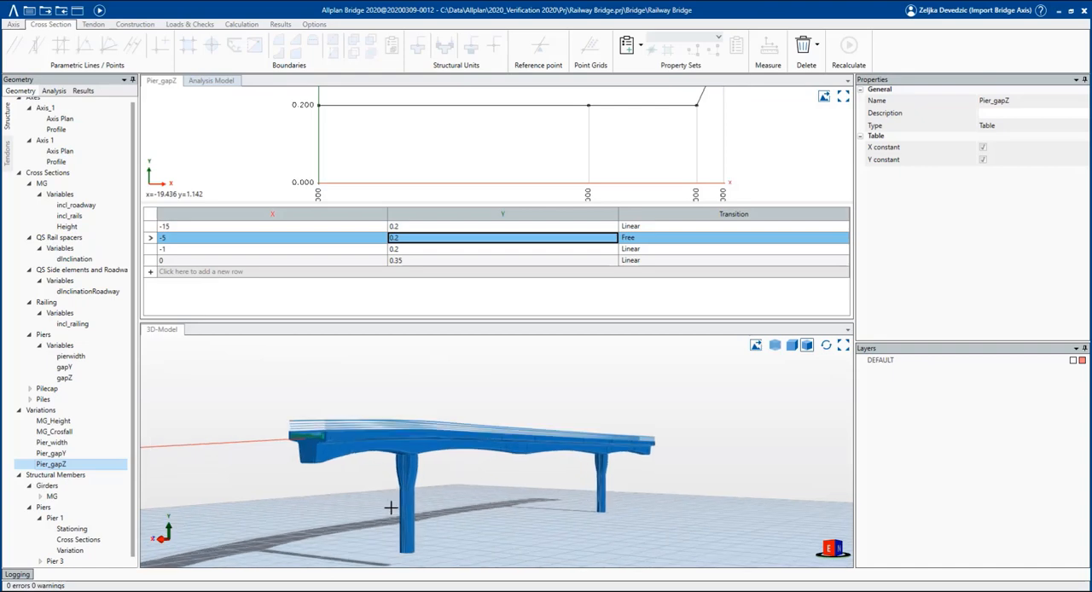
{"action": "middle_click_drag", "start_coordinate": [353, 499], "coordinate": [353, 496]}
{"action": "scroll", "coordinate": [418, 387], "scroll_direction": "up", "scroll_amount": 5}
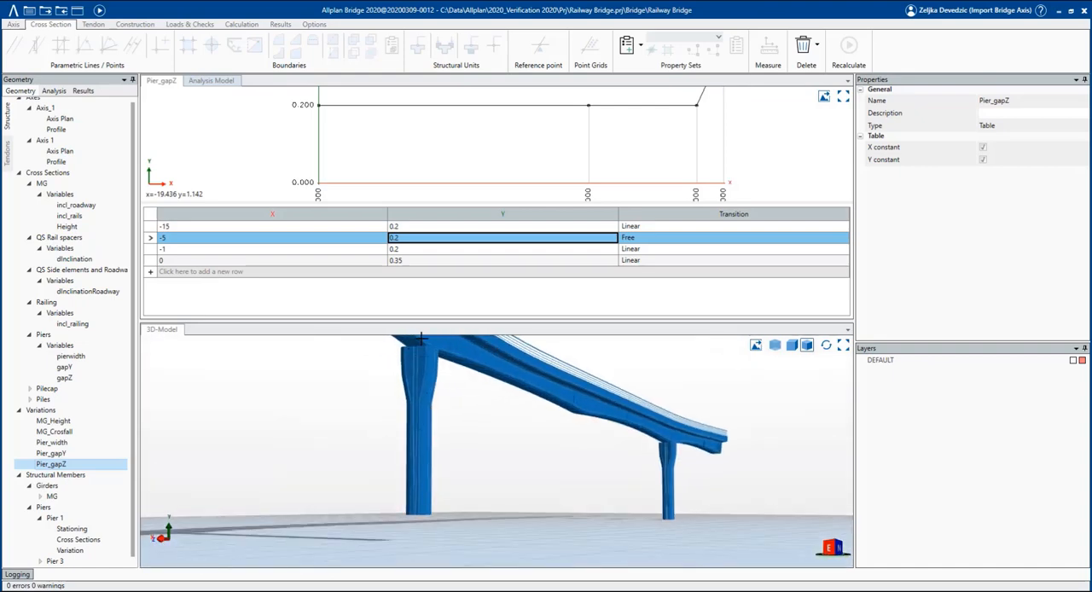
{"action": "middle_click_drag", "start_coordinate": [416, 501], "coordinate": [467, 501]}
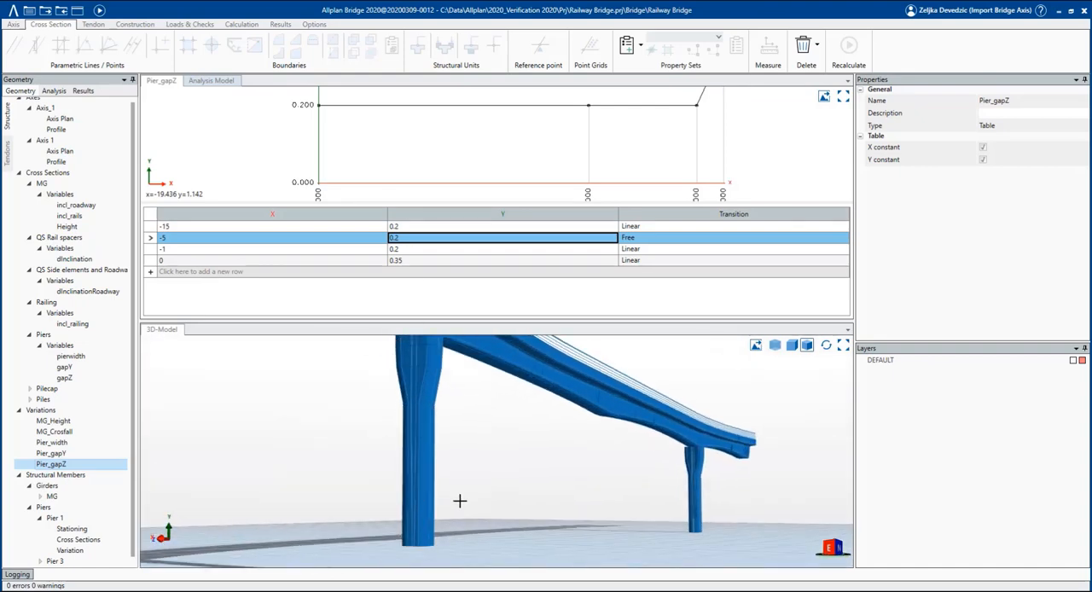
{"action": "left_click", "coordinate": [98, 9]}
{"action": "scroll", "coordinate": [395, 415], "scroll_direction": "up", "scroll_amount": 2}
{"action": "middle_click_drag", "start_coordinate": [395, 415], "coordinate": [434, 461]}
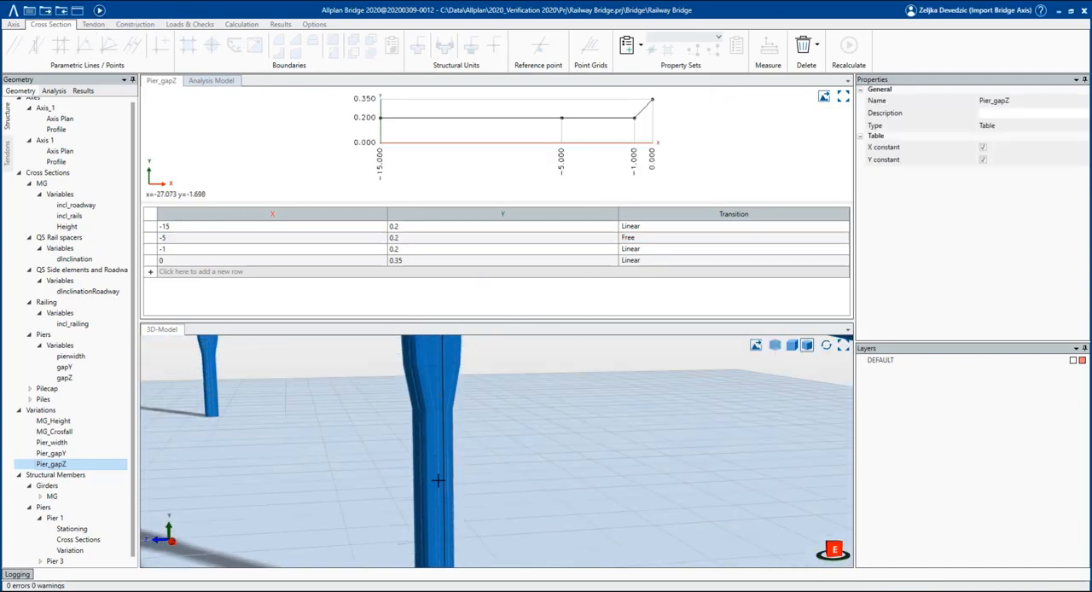
{"action": "right_click", "coordinate": [162, 330]}
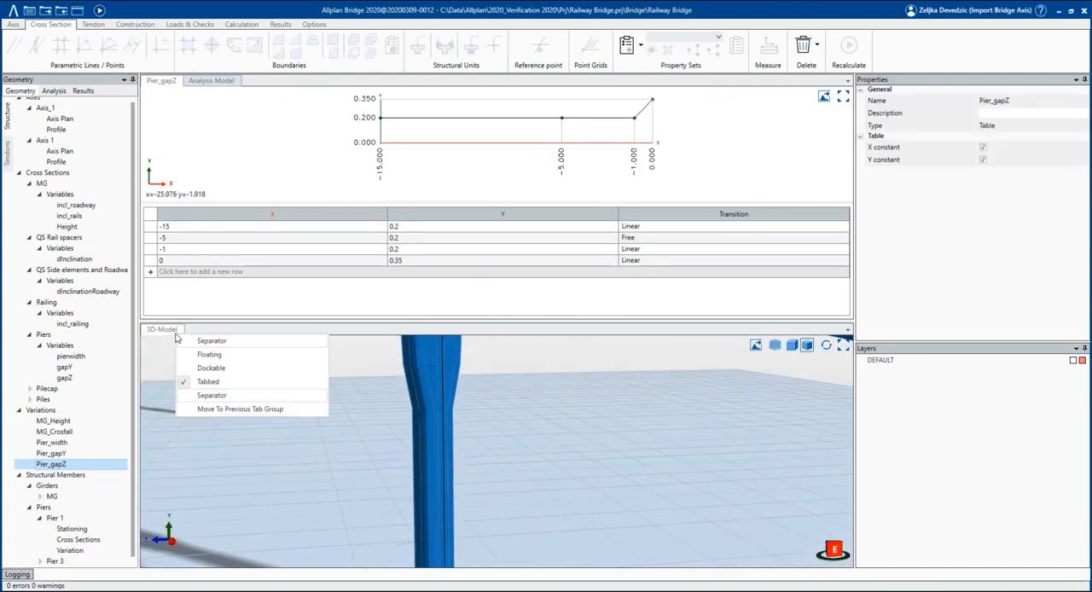
{"action": "left_click", "coordinate": [204, 407]}
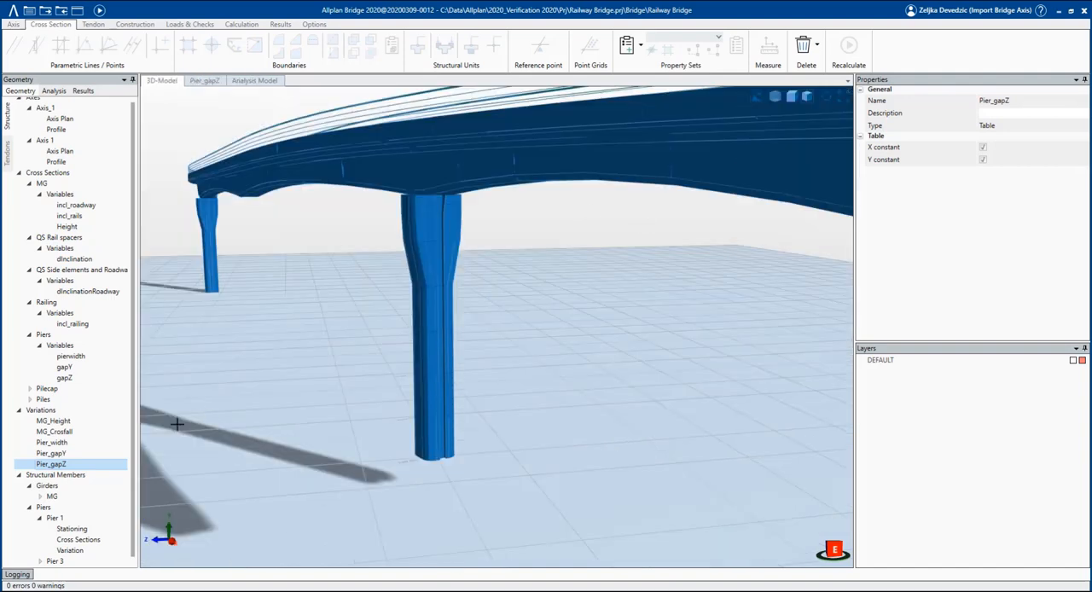
Create a new pier member named Pier 2 under the Piers structural members.
{"action": "scroll", "coordinate": [86, 525], "scroll_direction": "down", "scroll_amount": 1}
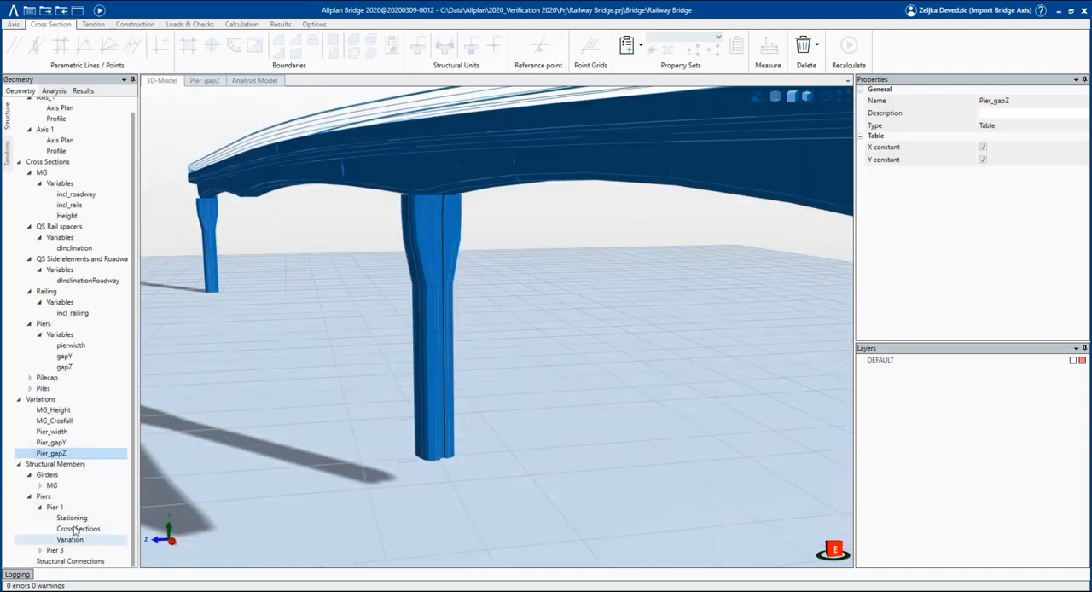
{"action": "left_click", "coordinate": [47, 496]}
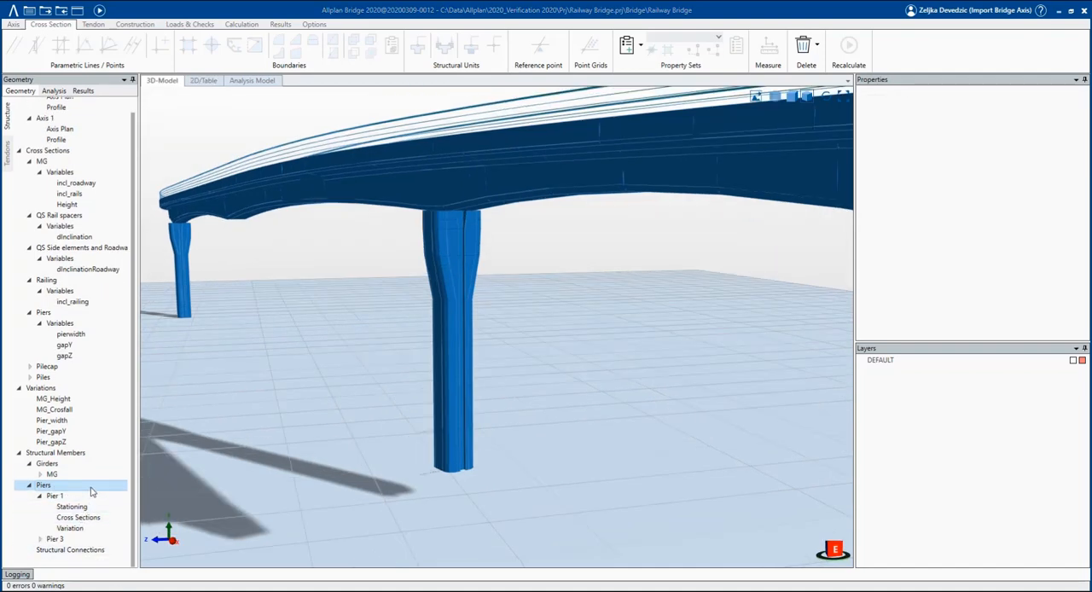
{"action": "right_click", "coordinate": [92, 491]}
{"action": "left_click", "coordinate": [101, 495]}
{"action": "key", "text": "Return"}
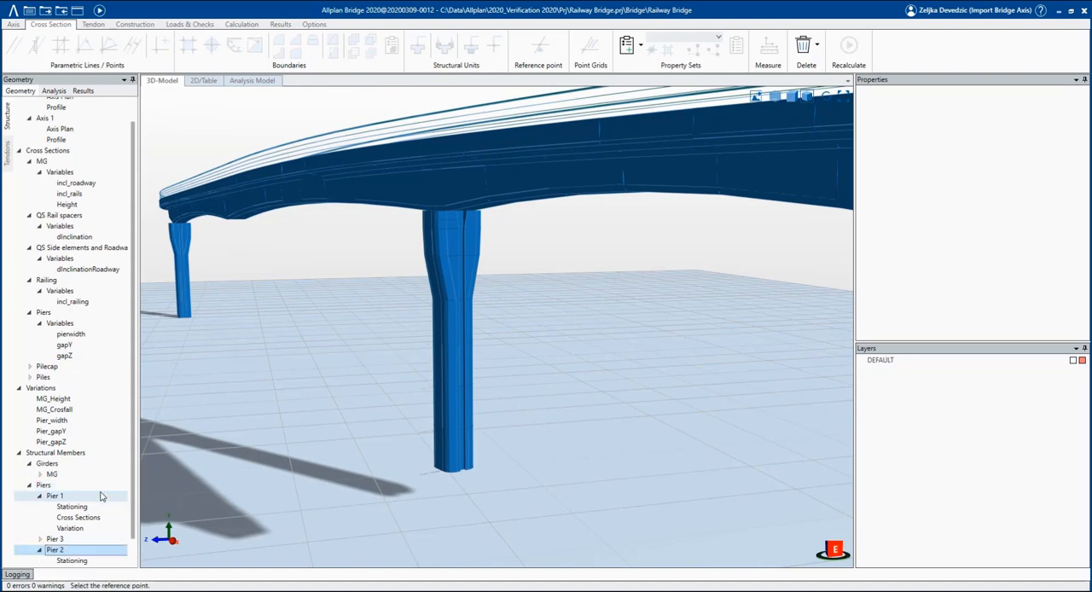
Set Pier 2's reference point at the underside of the girder at the middle support, using the Piers cross section and transparent display.
{"action": "left_click", "coordinate": [776, 97]}
{"action": "scroll", "coordinate": [222, 198], "scroll_direction": "up", "scroll_amount": 3}
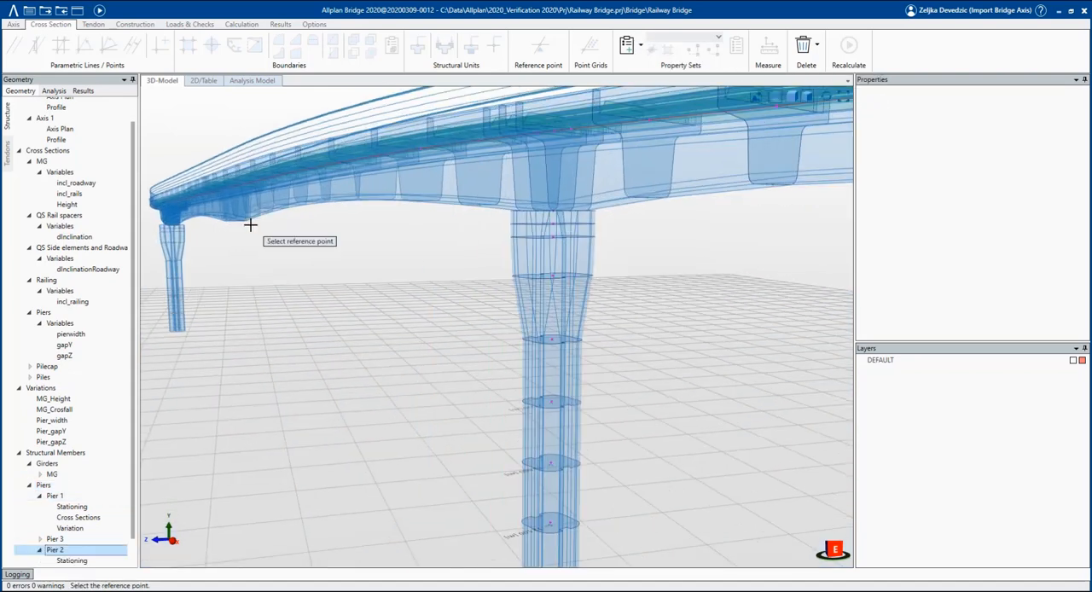
{"action": "middle_click_drag", "start_coordinate": [213, 198], "coordinate": [348, 202]}
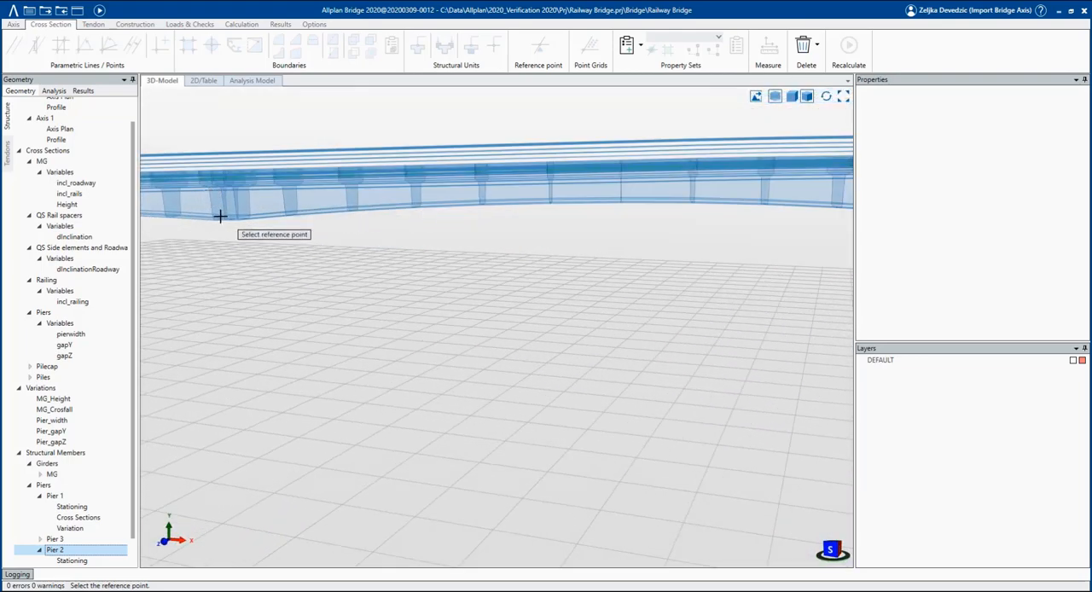
{"action": "scroll", "coordinate": [222, 205], "scroll_direction": "up", "scroll_amount": 3}
{"action": "scroll", "coordinate": [224, 201], "scroll_direction": "up", "scroll_amount": 4}
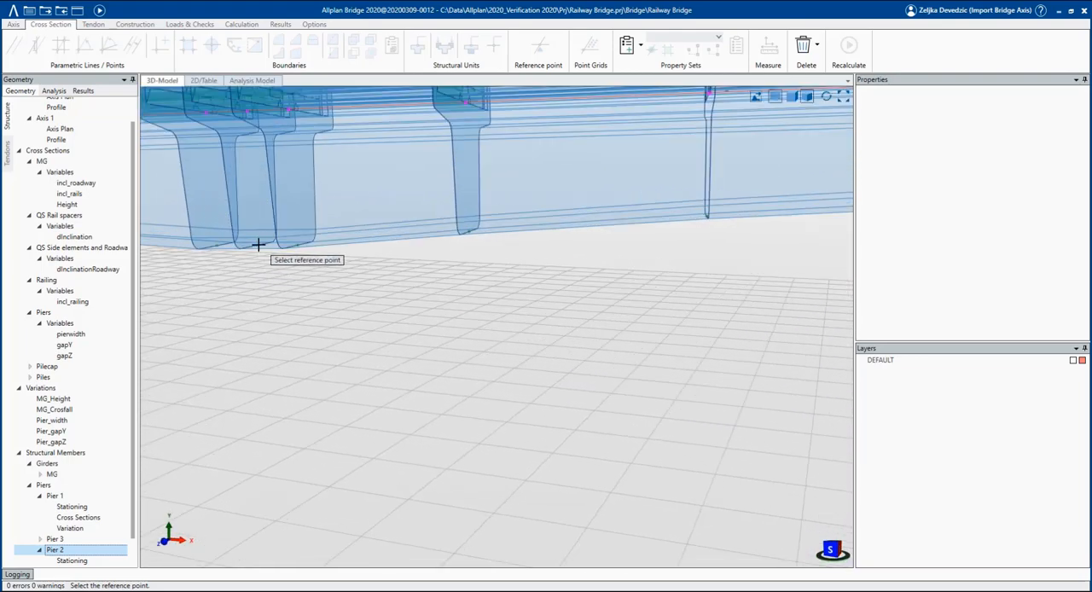
{"action": "left_click", "coordinate": [81, 314]}
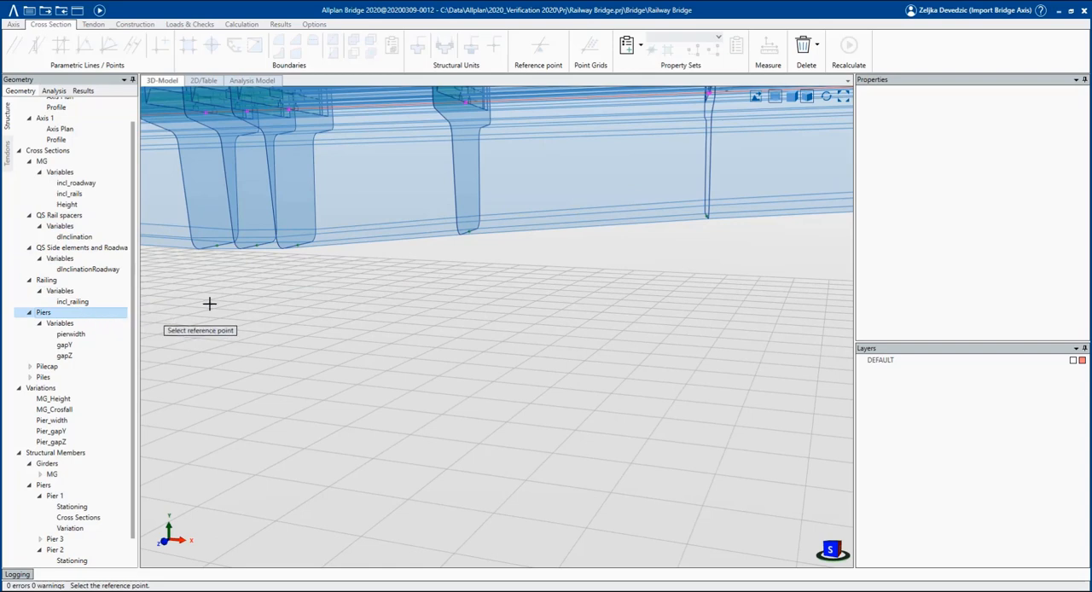
{"action": "left_click", "coordinate": [258, 245]}
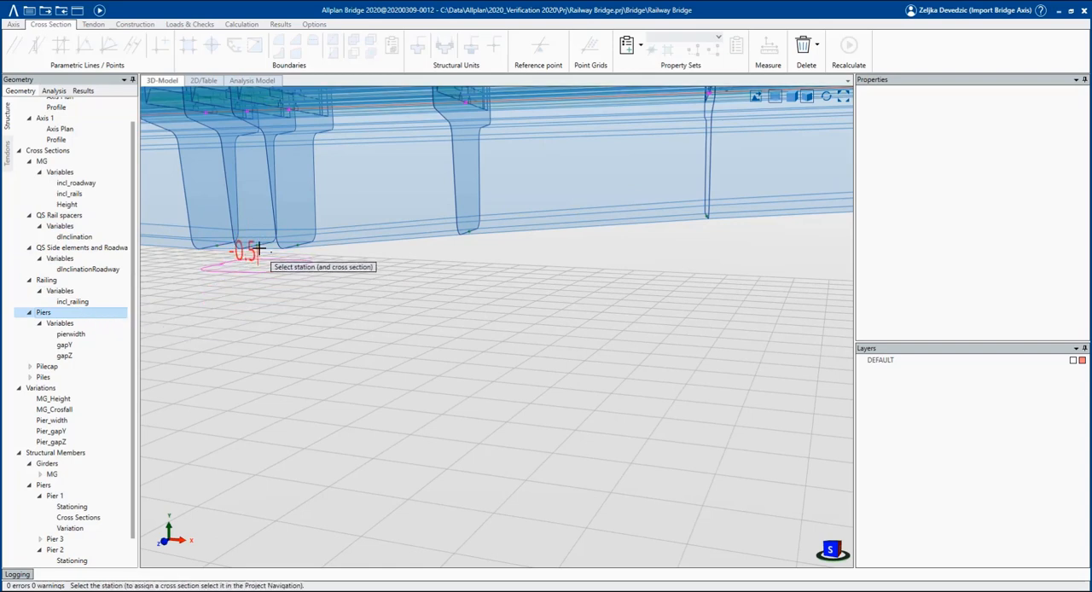
Define Pier 2's shaft stations from 0 down to -15 m with a 2.5 m step.
{"action": "left_click", "coordinate": [253, 246]}
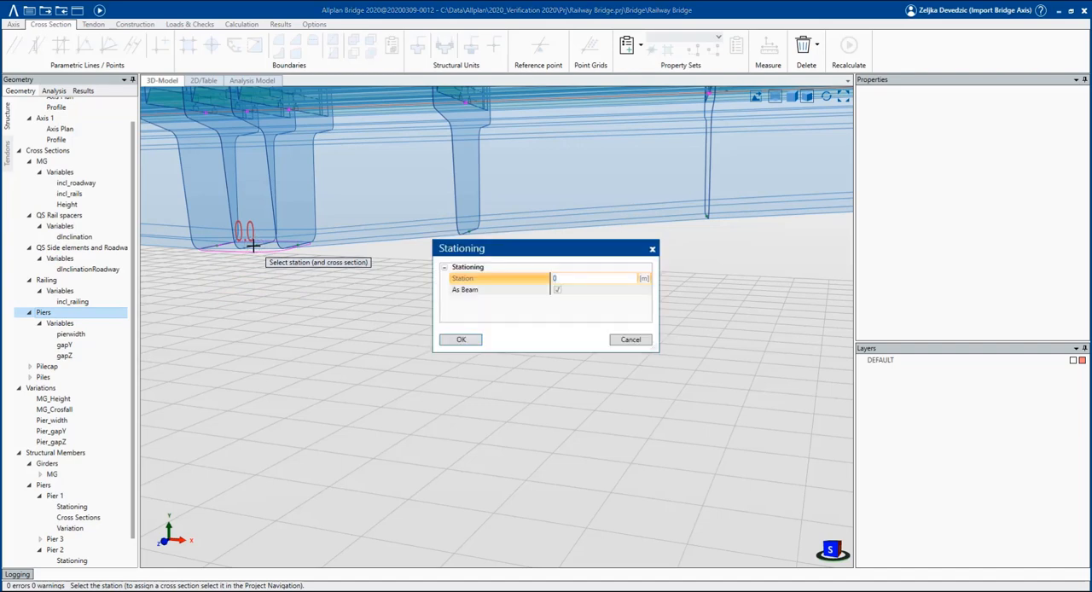
{"action": "left_click", "coordinate": [460, 340]}
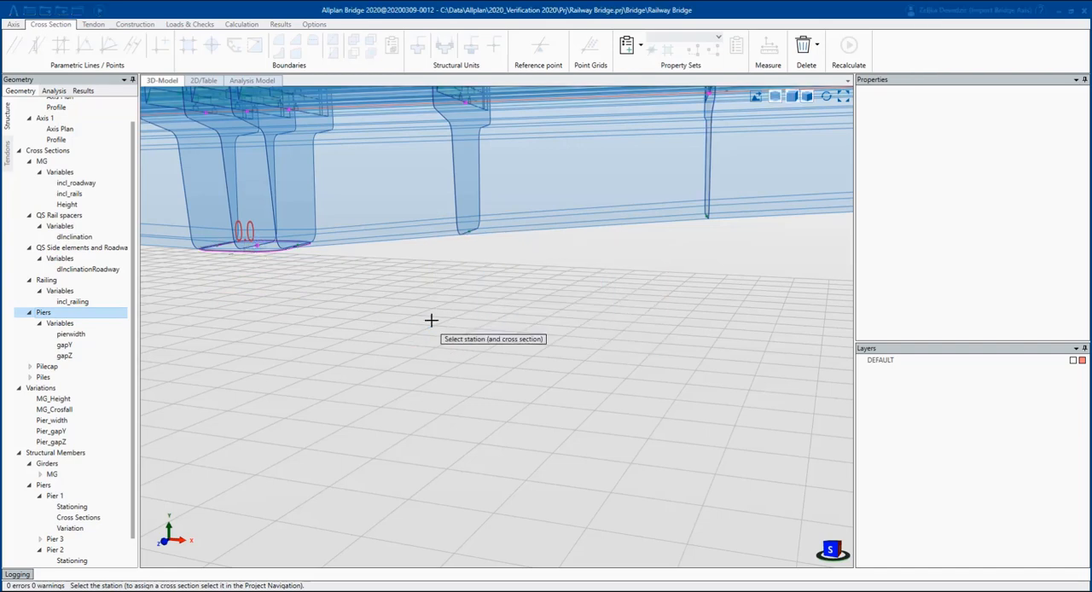
{"action": "left_click", "coordinate": [400, 421]}
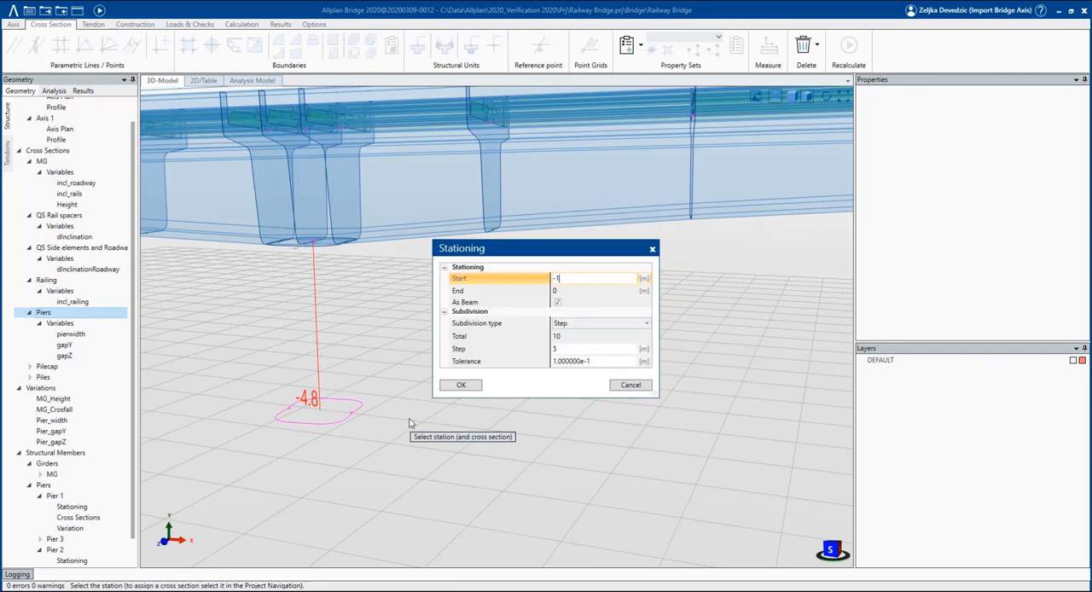
{"action": "left_click", "coordinate": [575, 348]}
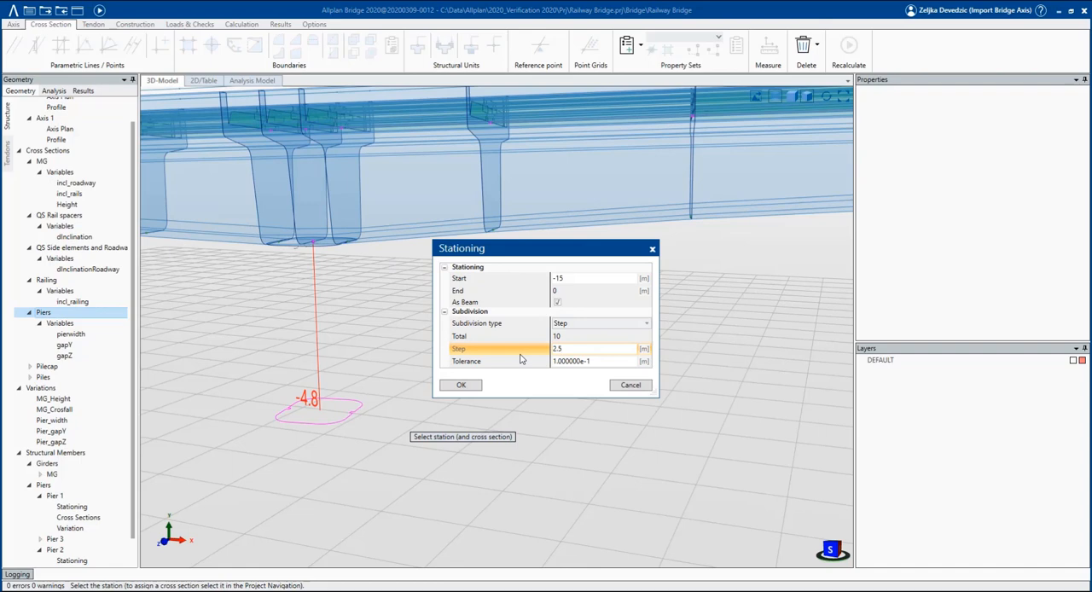
{"action": "left_click", "coordinate": [458, 386]}
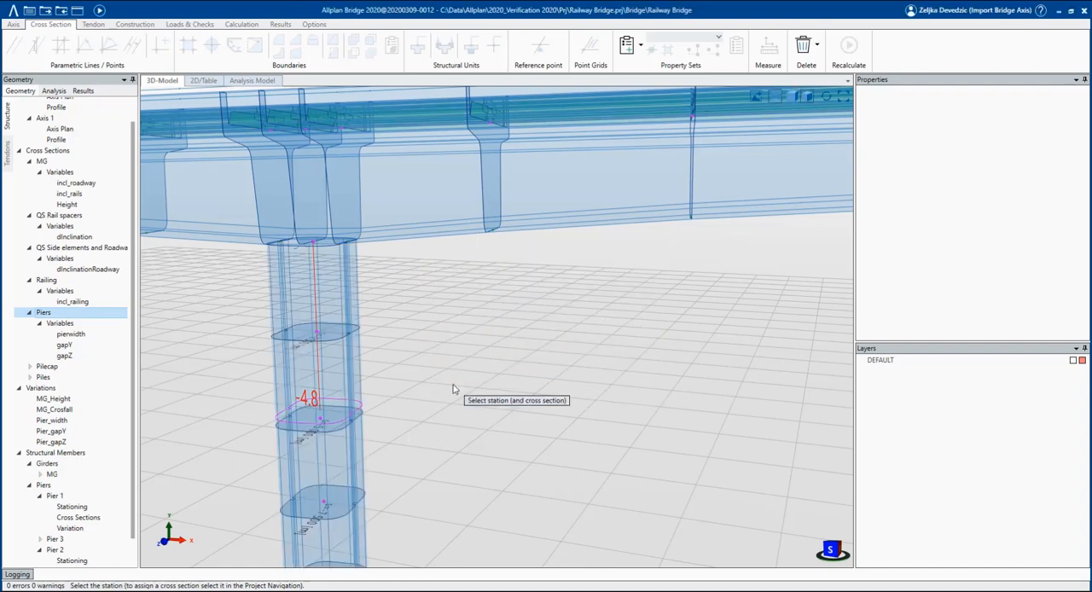
Add the Pilecap cross section beneath the Pier 2 shaft from -15 to -17.5 m as a single 2.5 m step.
{"action": "scroll", "coordinate": [463, 247], "scroll_direction": "down", "scroll_amount": 6}
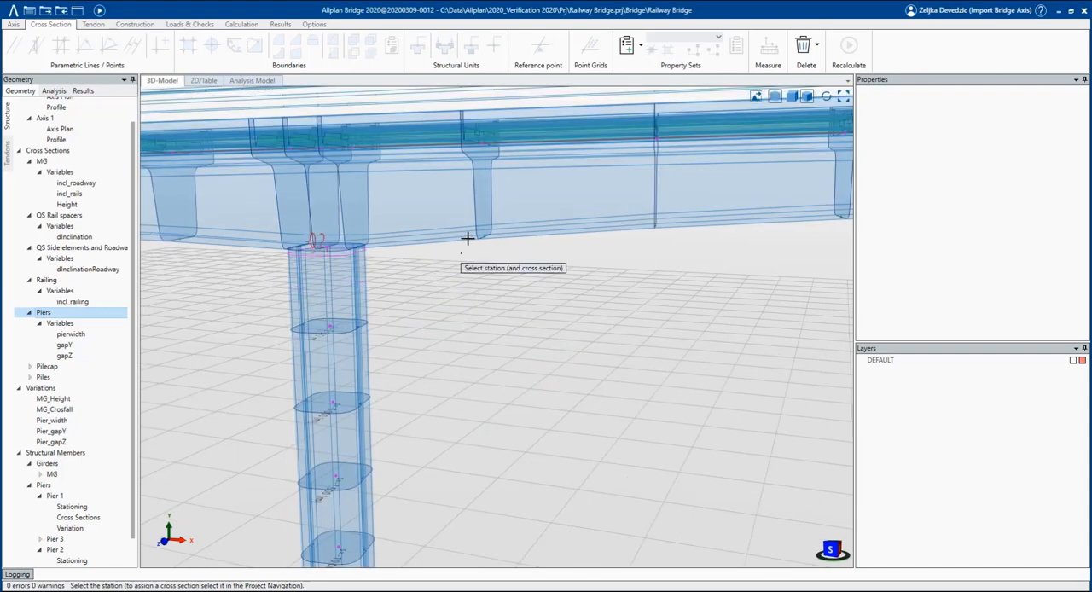
{"action": "scroll", "coordinate": [533, 258], "scroll_direction": "down", "scroll_amount": 1}
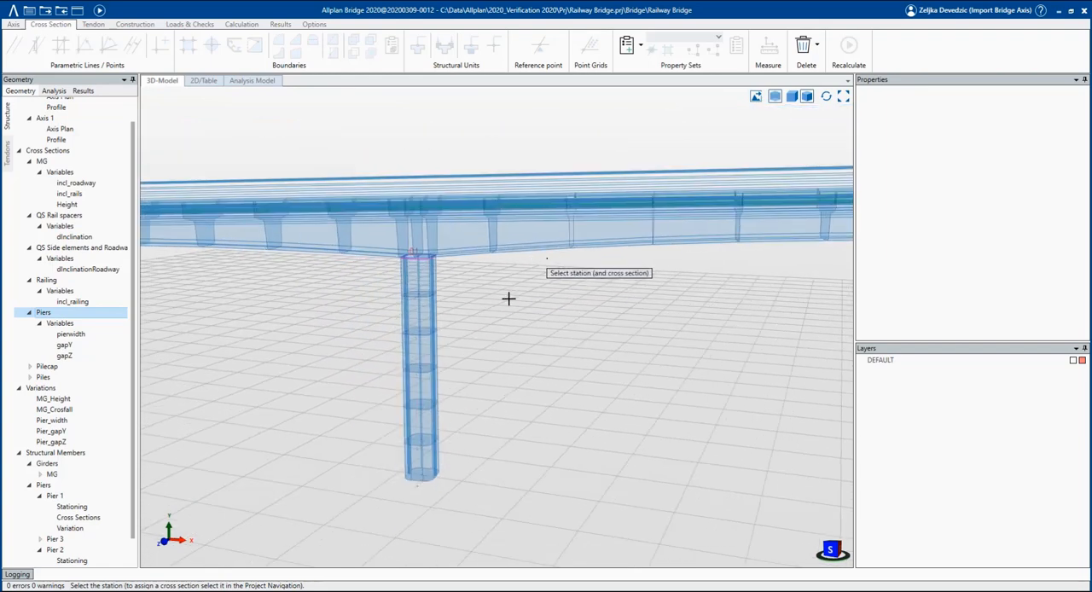
{"action": "left_click", "coordinate": [64, 369]}
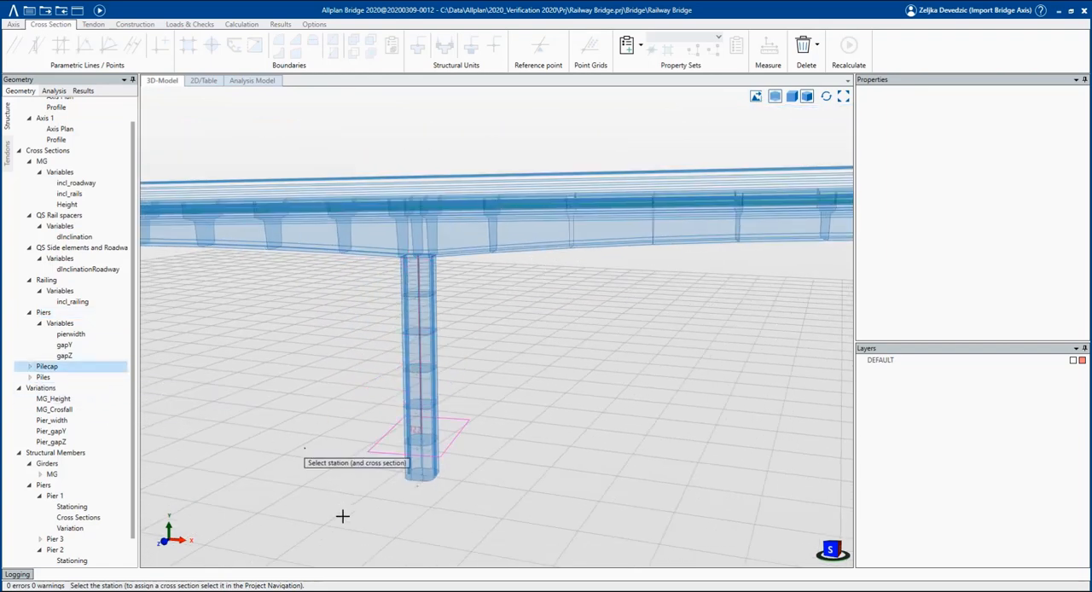
{"action": "left_click", "coordinate": [345, 528]}
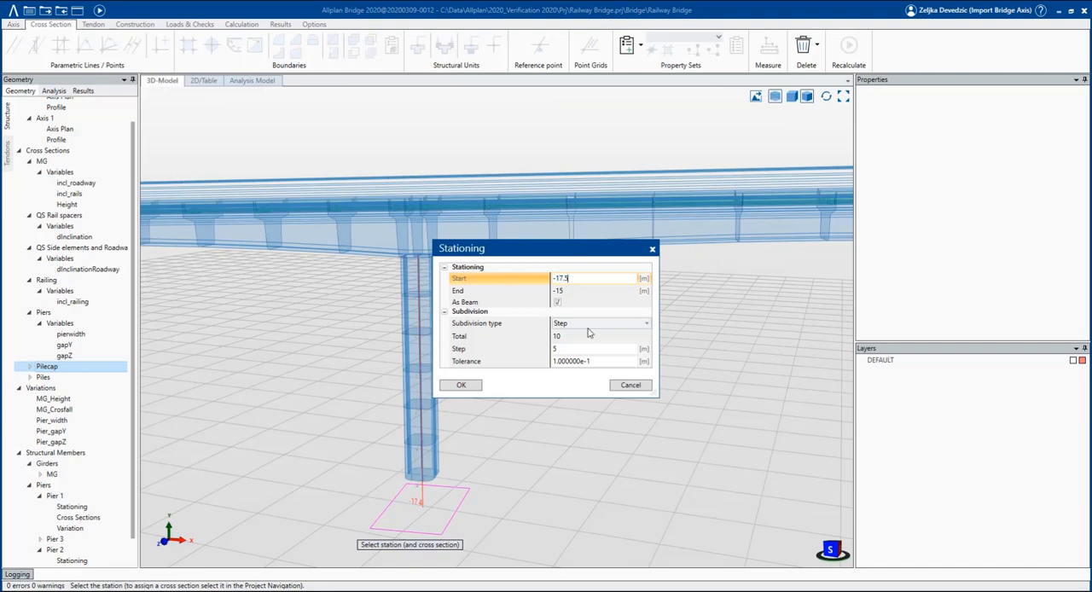
{"action": "left_click", "coordinate": [529, 354]}
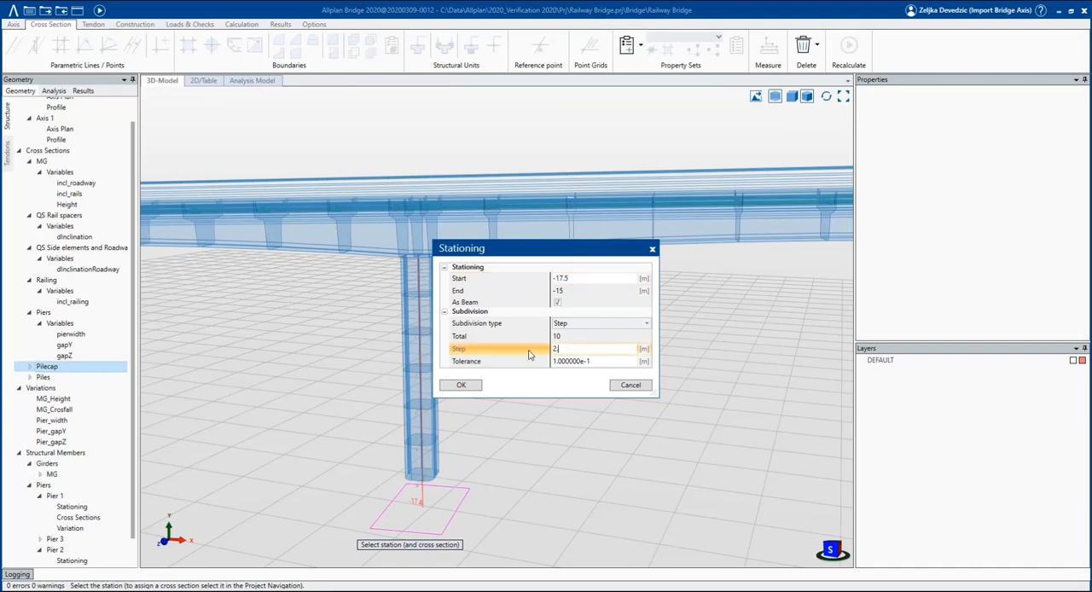
{"action": "left_click", "coordinate": [463, 387]}
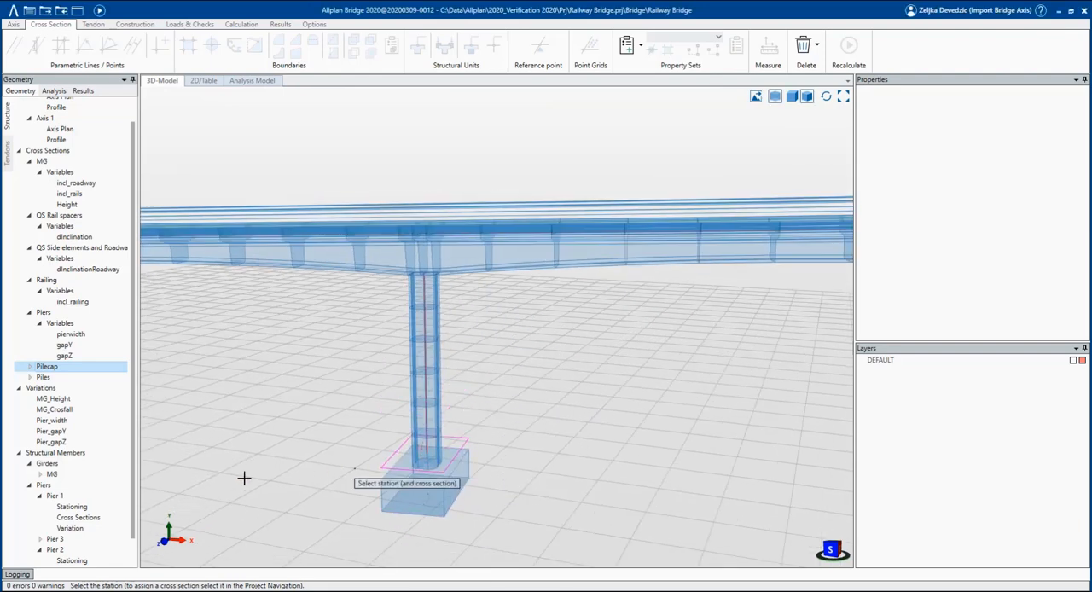
Add the Piles cross section under the pile cap from -17.5 to -27.5 m with a 2.5 m step and finish stationing.
{"action": "left_click", "coordinate": [44, 377]}
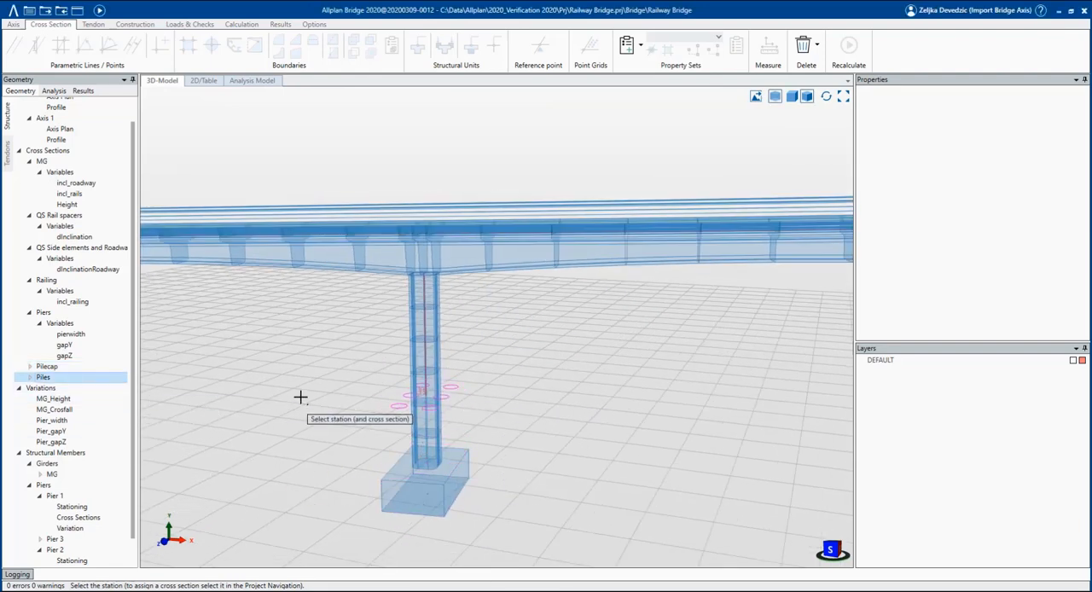
{"action": "scroll", "coordinate": [388, 317], "scroll_direction": "down", "scroll_amount": 5}
{"action": "middle_click_drag", "start_coordinate": [398, 450], "coordinate": [358, 426]}
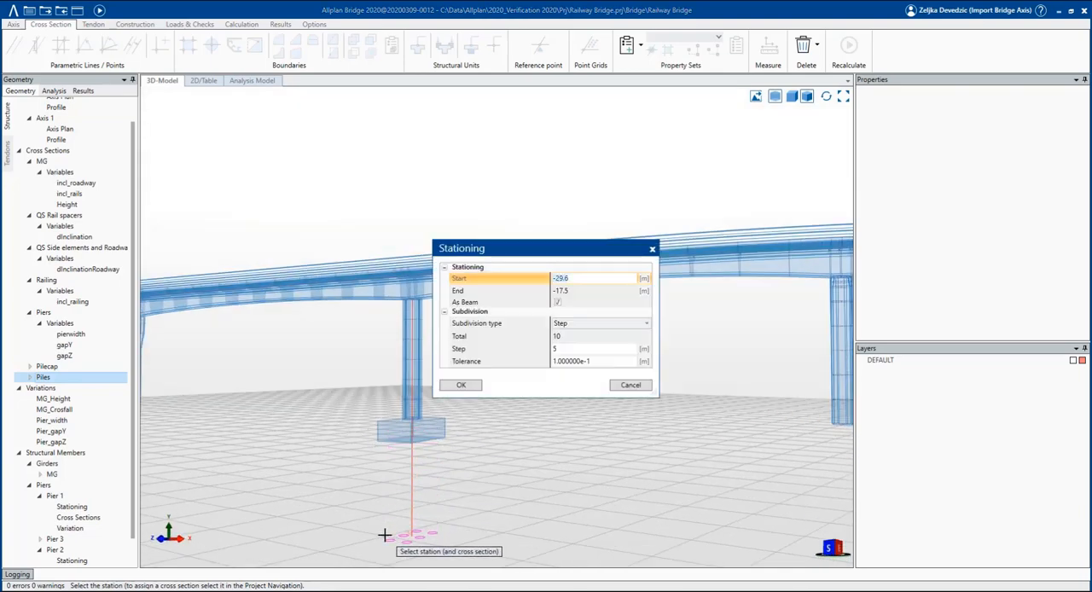
{"action": "type", "text": ".5"}
{"action": "left_click", "coordinate": [527, 348]}
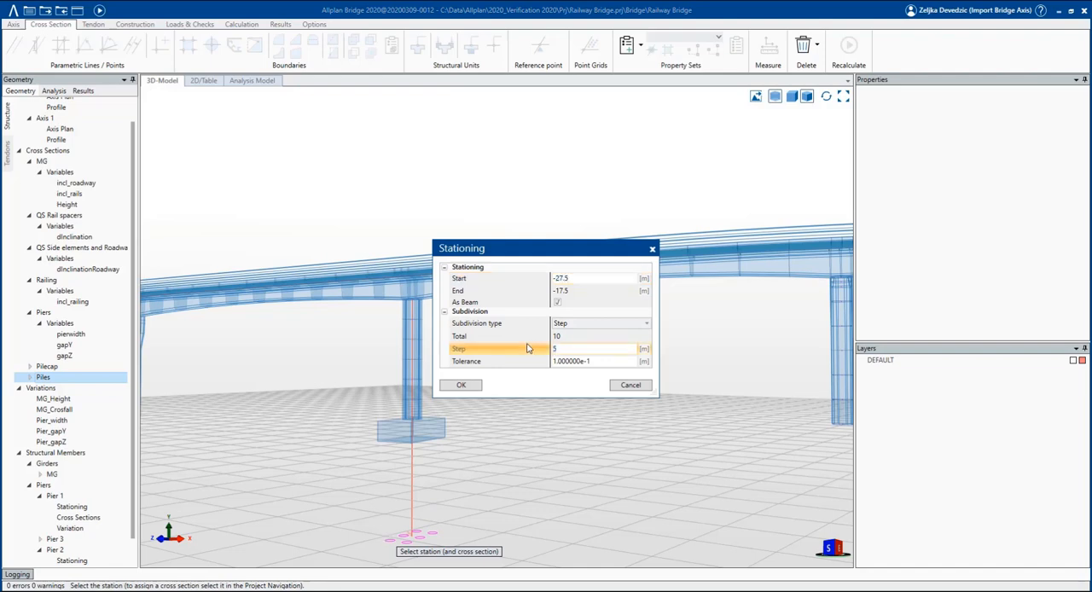
{"action": "left_click", "coordinate": [476, 386]}
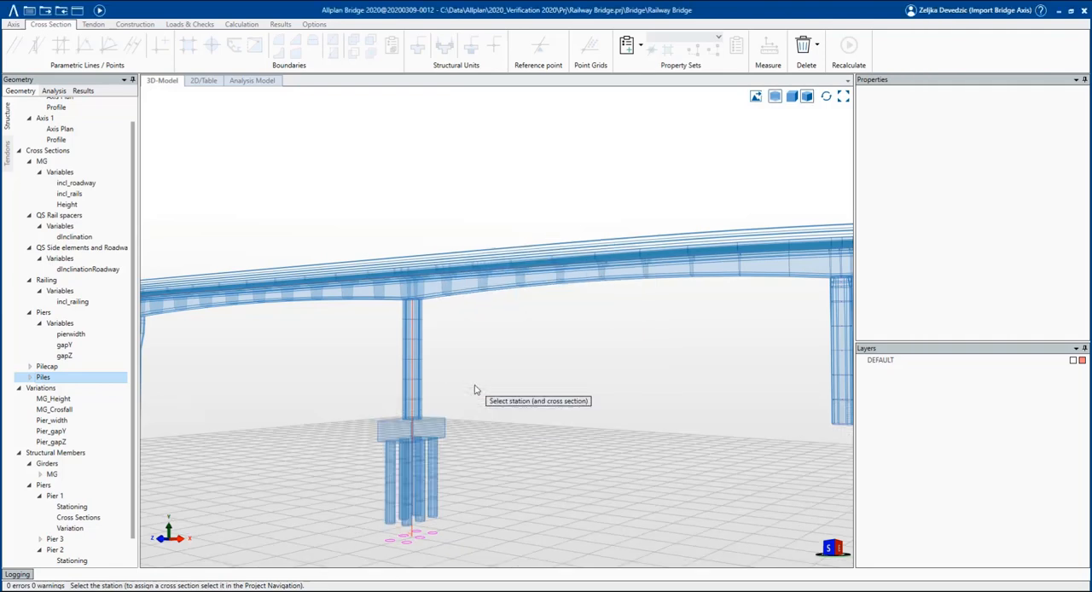
{"action": "key", "text": "Escape"}
Display the bridge shaded and examine Pier 2 with its pile cap and piles from the side.
{"action": "left_click", "coordinate": [775, 96]}
{"action": "middle_click_drag", "start_coordinate": [475, 348], "coordinate": [357, 361]}
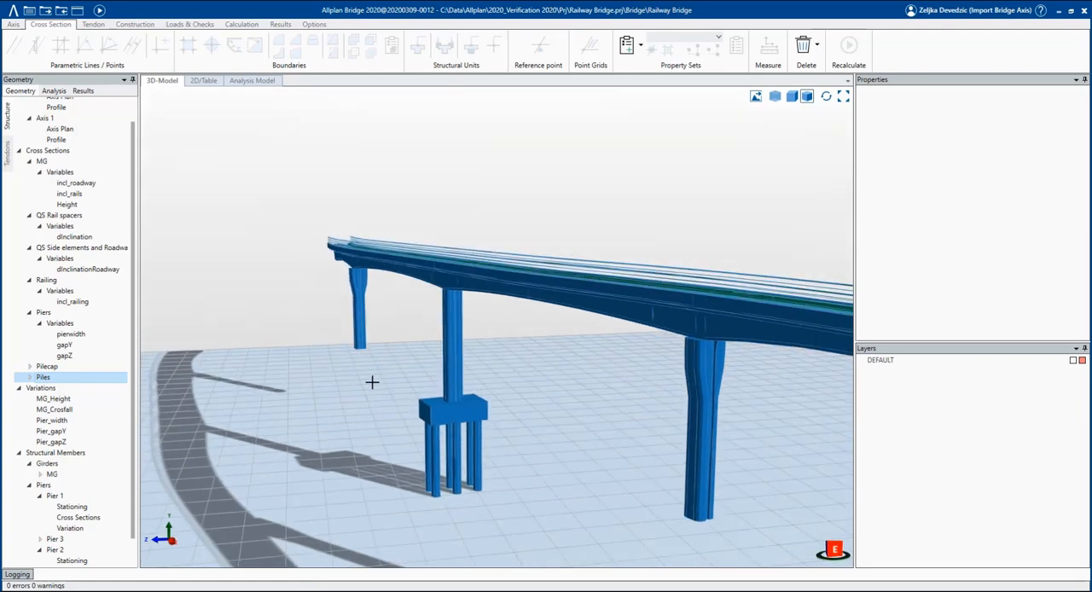
{"action": "middle_click_drag", "start_coordinate": [387, 438], "coordinate": [409, 441]}
{"action": "scroll", "coordinate": [481, 406], "scroll_direction": "up", "scroll_amount": 4}
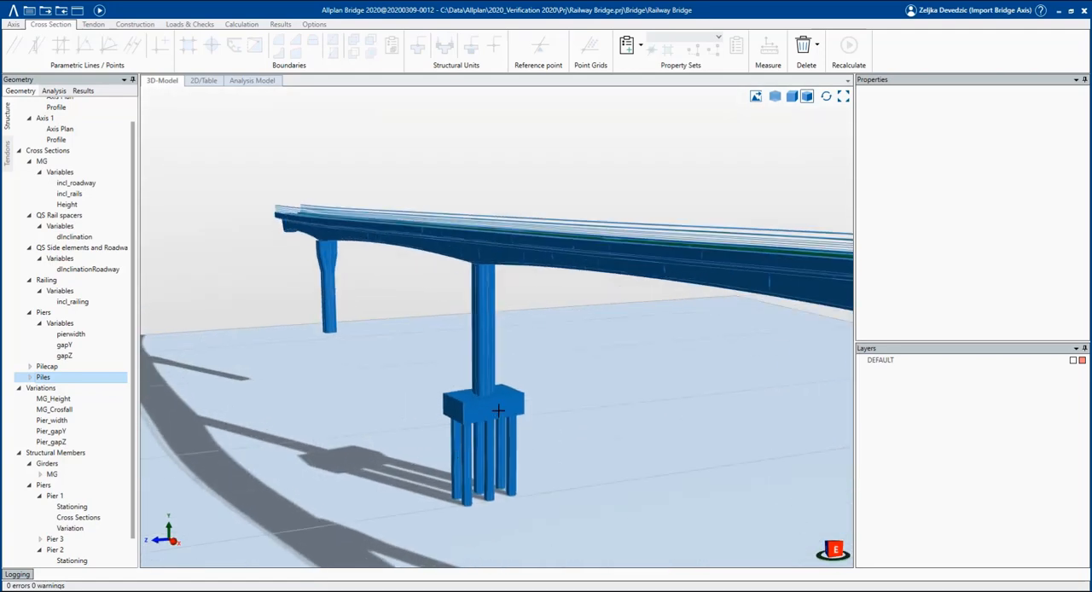
{"action": "scroll", "coordinate": [83, 529], "scroll_direction": "down", "scroll_amount": 1}
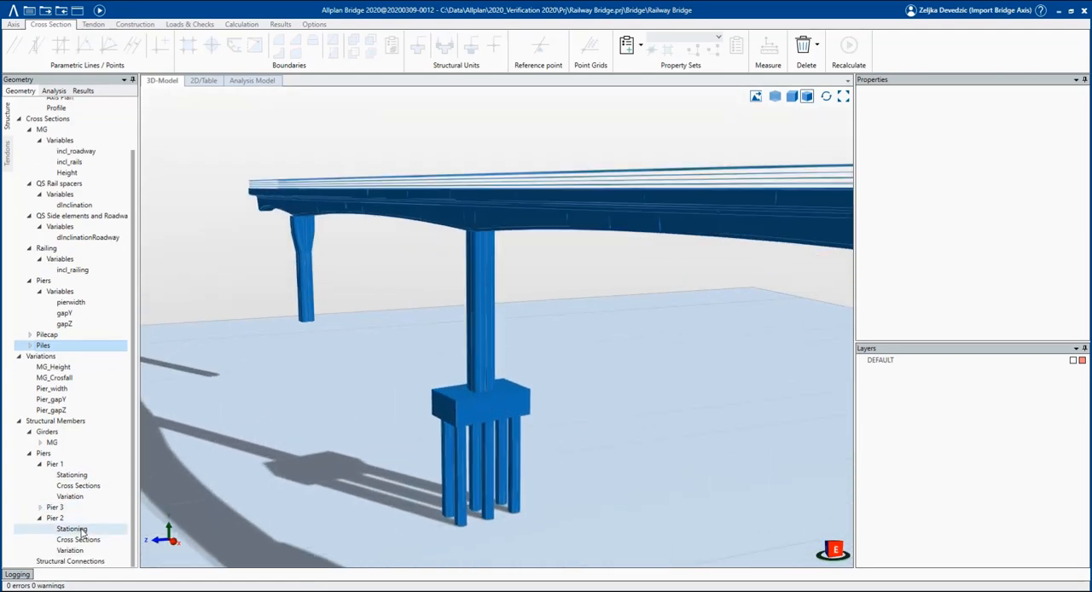
Review Pier 2's member stations and the cross sections assigned to them.
{"action": "left_click", "coordinate": [83, 529]}
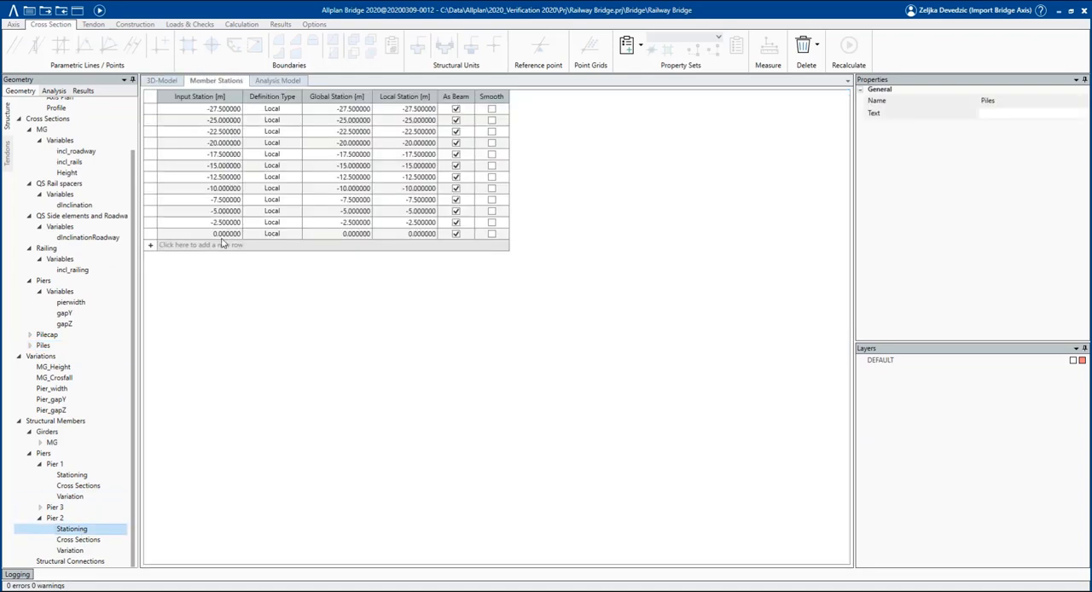
{"action": "left_click", "coordinate": [102, 540]}
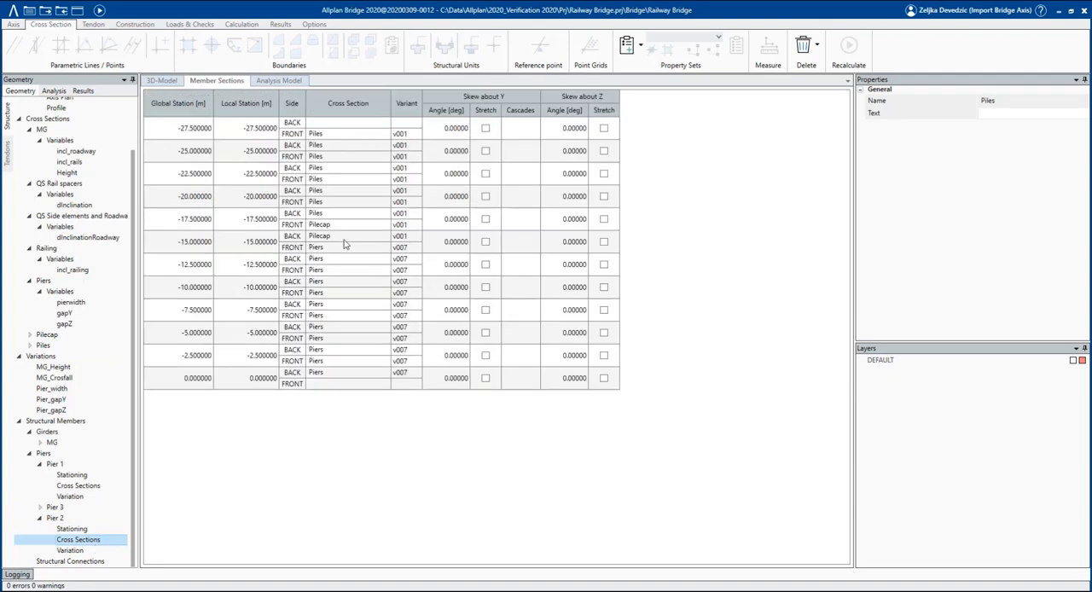
{"action": "left_click", "coordinate": [78, 521]}
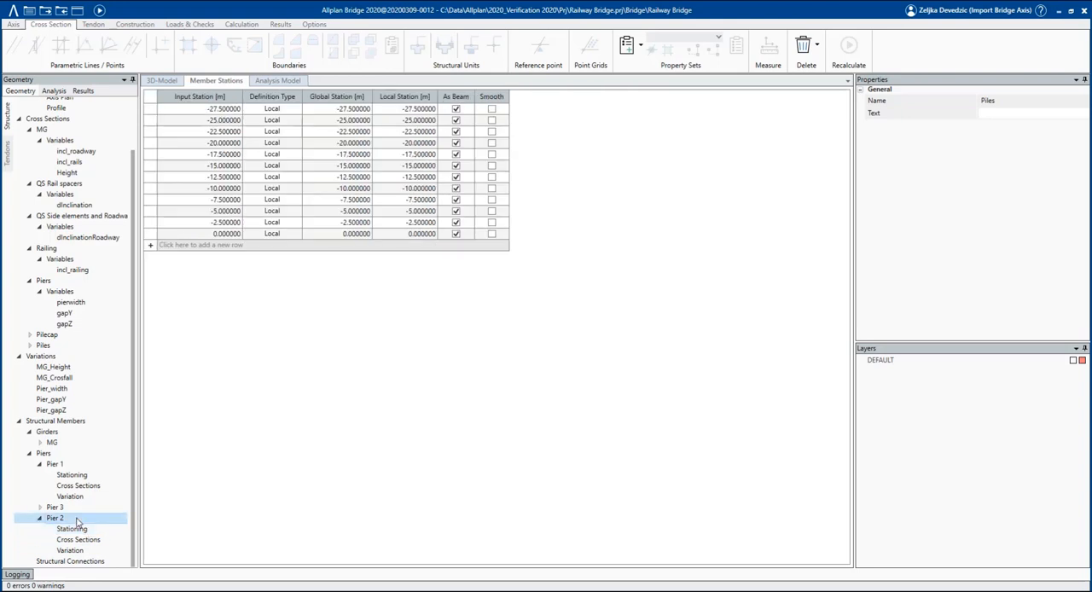
Insert stations at -0.5 m and -1 m near the top of Pier 2 using the Piers cross section, matching Pier 3's stationing.
{"action": "left_click", "coordinate": [55, 506]}
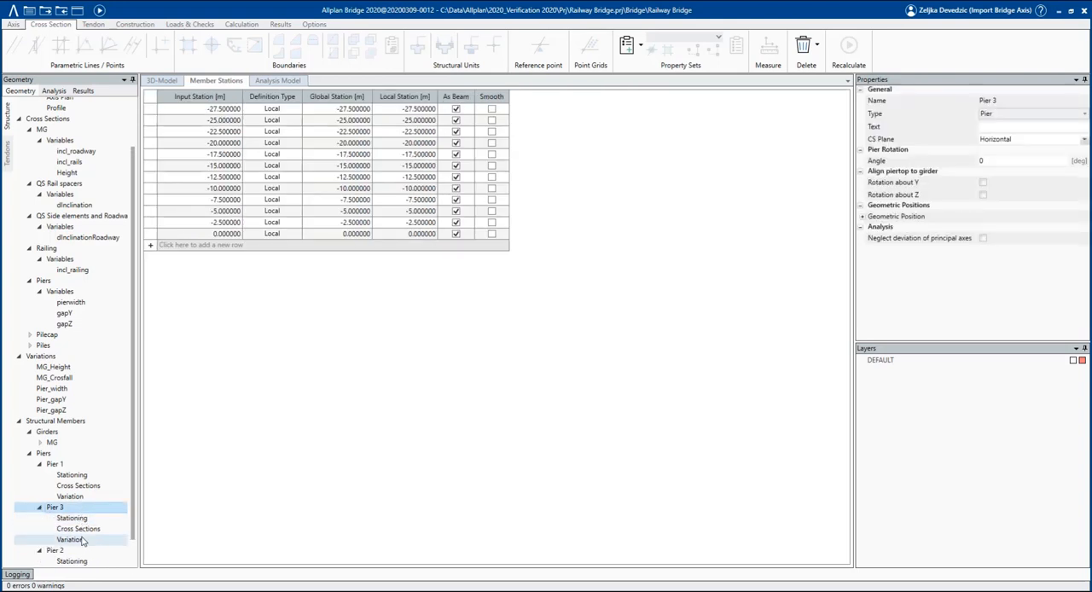
{"action": "left_click", "coordinate": [71, 518]}
{"action": "scroll", "coordinate": [73, 452], "scroll_direction": "down", "scroll_amount": 1}
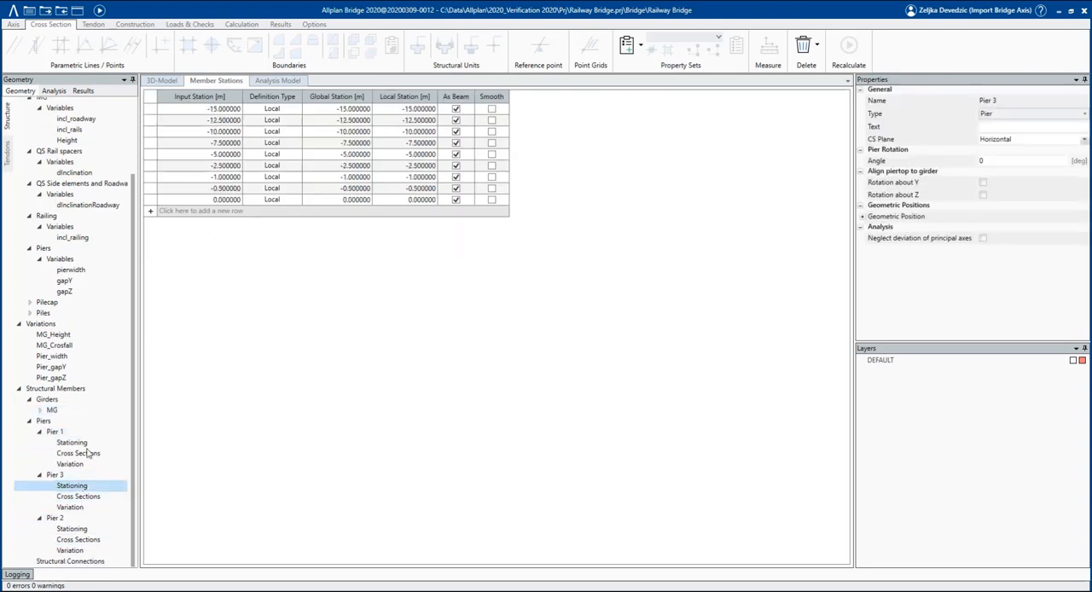
{"action": "left_click", "coordinate": [54, 518]}
{"action": "right_click", "coordinate": [79, 519]}
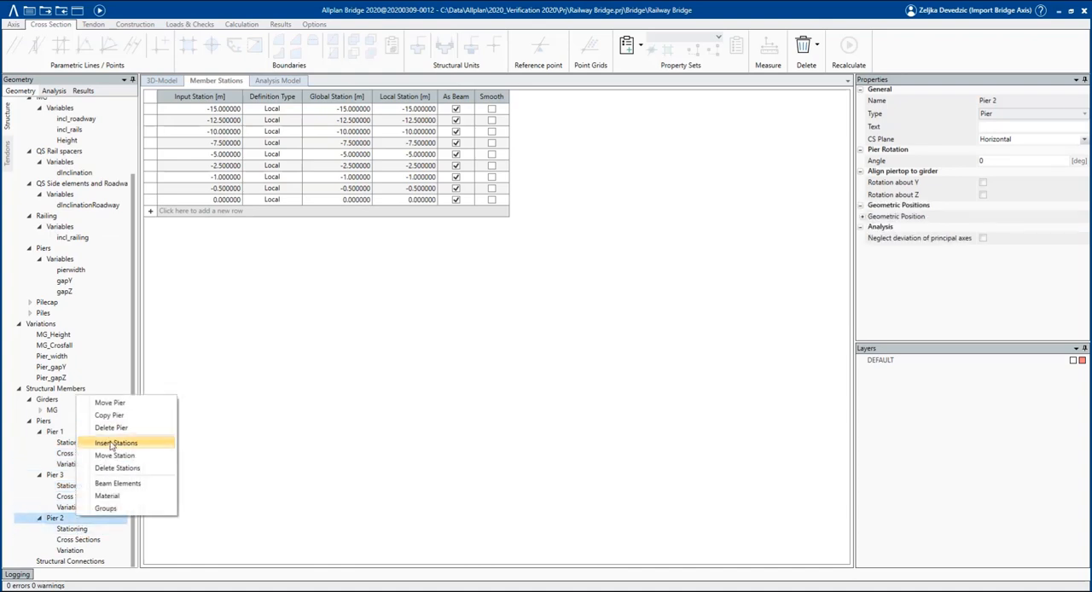
{"action": "left_click", "coordinate": [115, 442]}
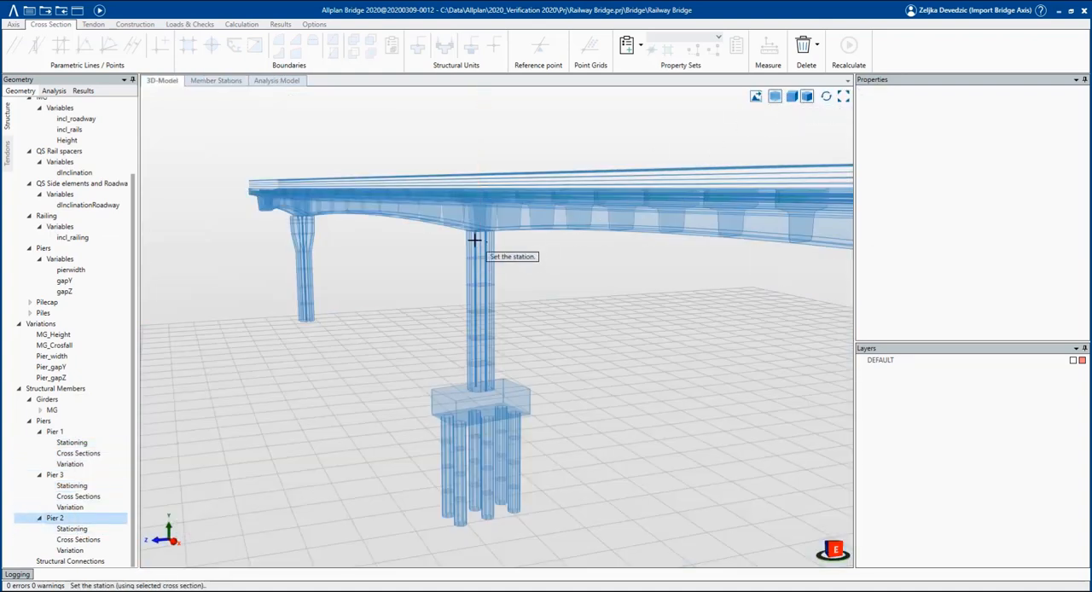
{"action": "left_click", "coordinate": [74, 248]}
{"action": "scroll", "coordinate": [487, 248], "scroll_direction": "up", "scroll_amount": 5}
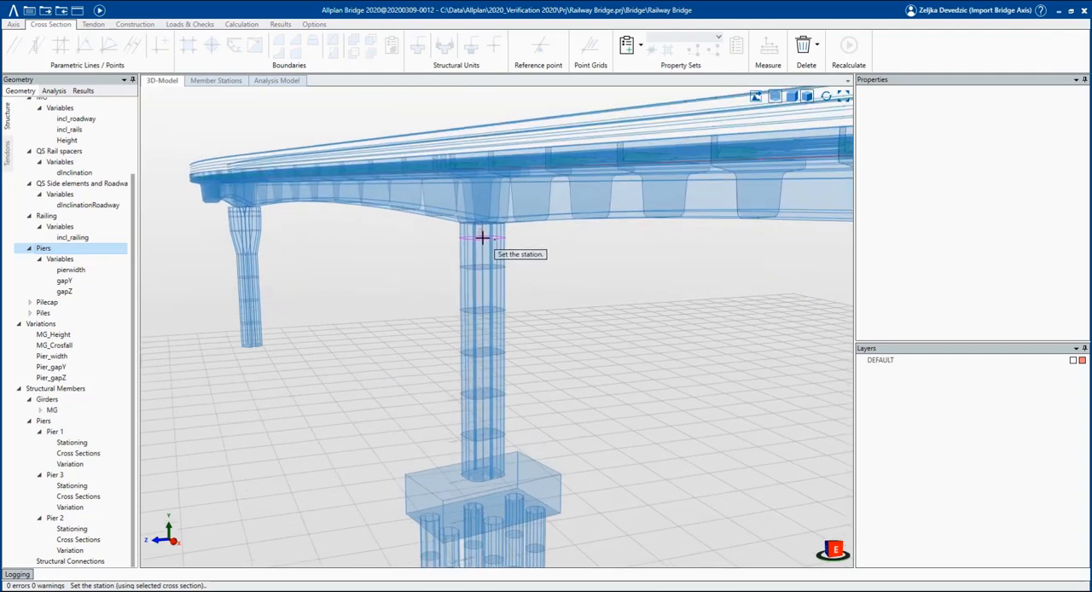
{"action": "left_click", "coordinate": [483, 236]}
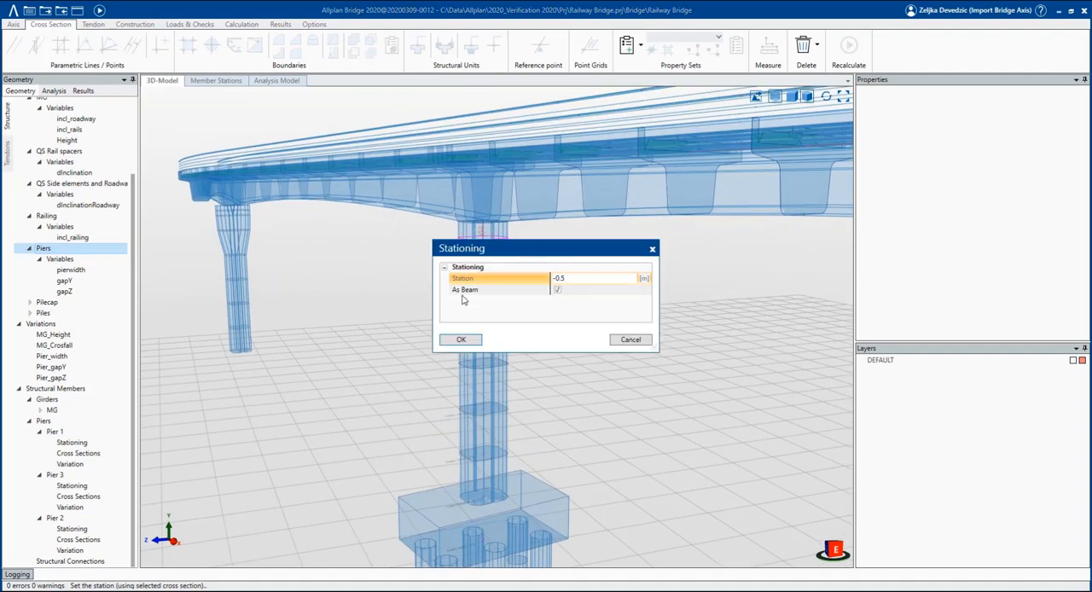
{"action": "left_click", "coordinate": [460, 339]}
{"action": "left_click", "coordinate": [445, 248]}
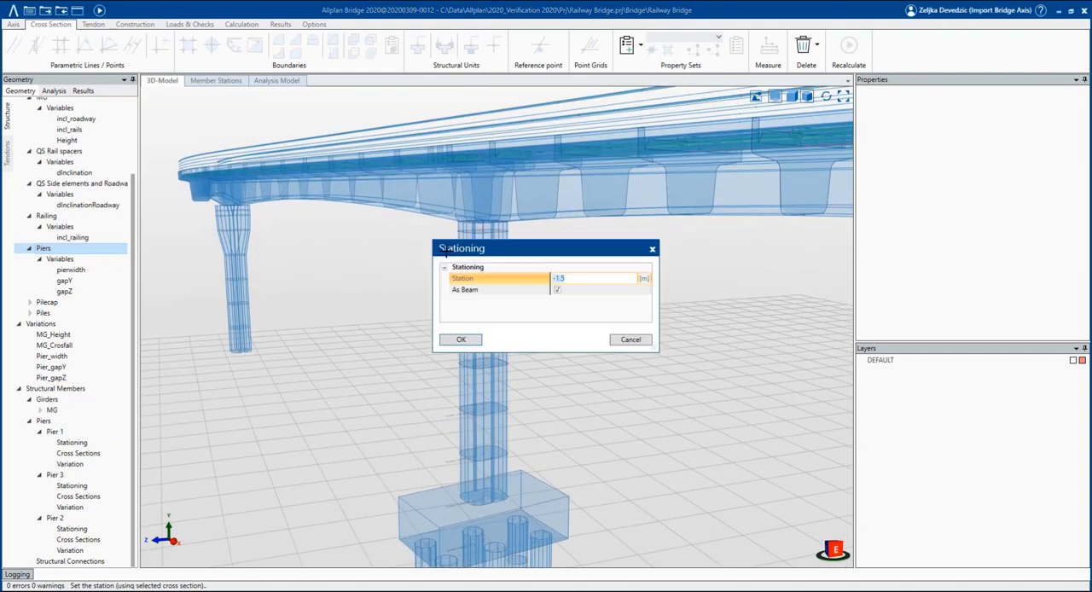
{"action": "type", "text": "-1"}
{"action": "key", "text": "Return"}
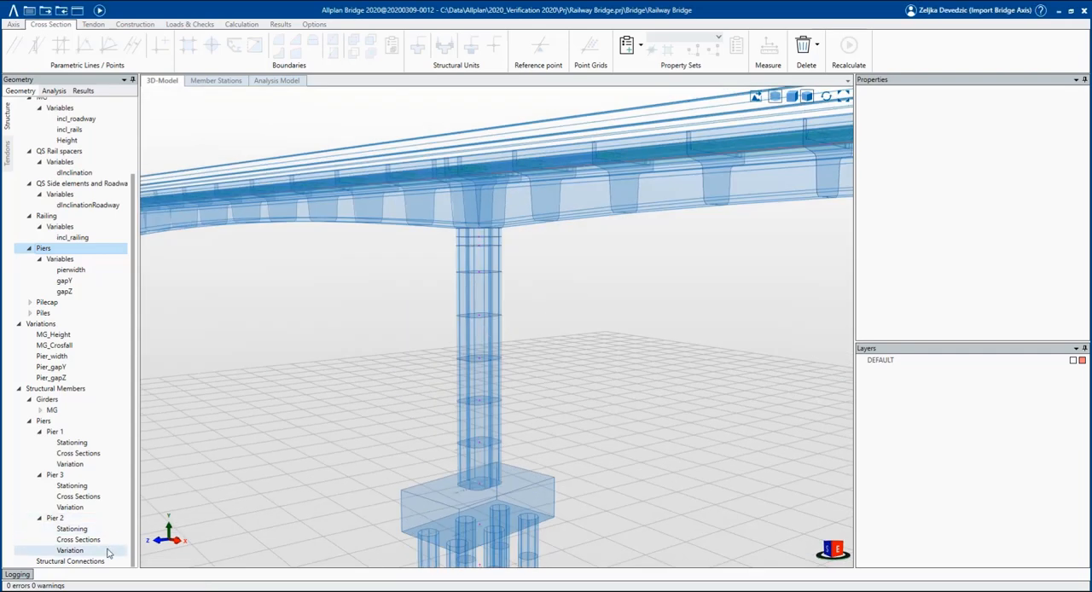
Assign the Pier_width, Pier_gapY and Pier_gapZ variations to Pier 2's pierwidth, gapY and gapZ variables.
{"action": "left_click", "coordinate": [70, 551]}
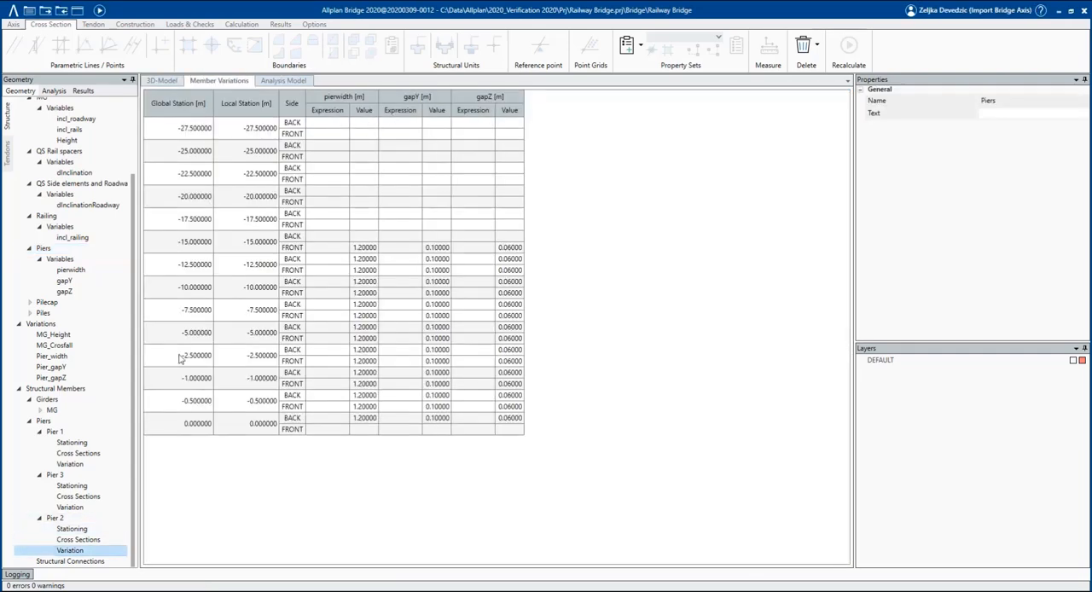
{"action": "left_click", "coordinate": [78, 356]}
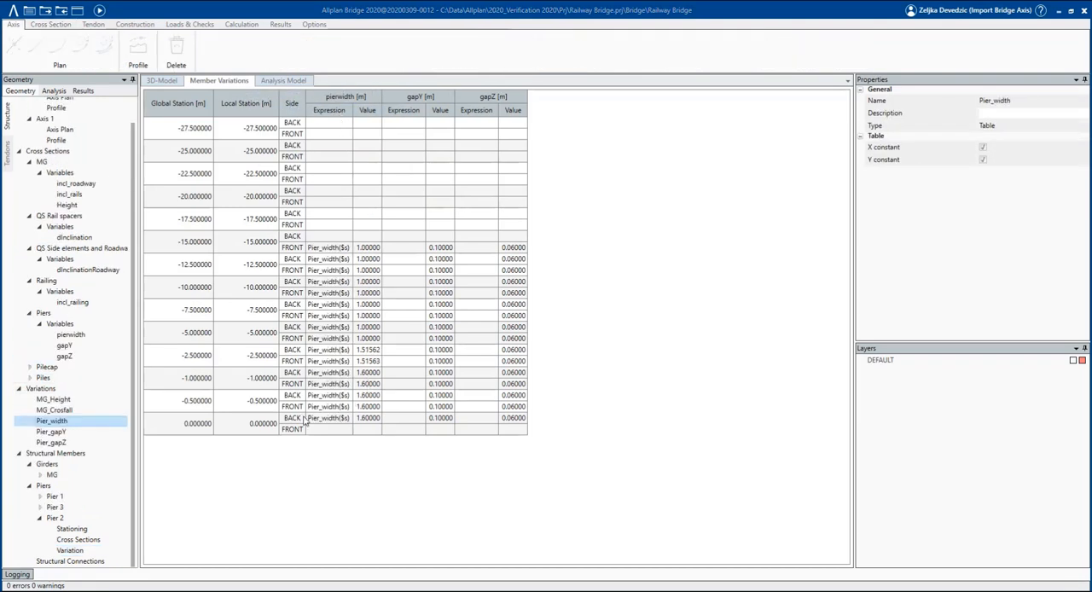
{"action": "left_click", "coordinate": [82, 435]}
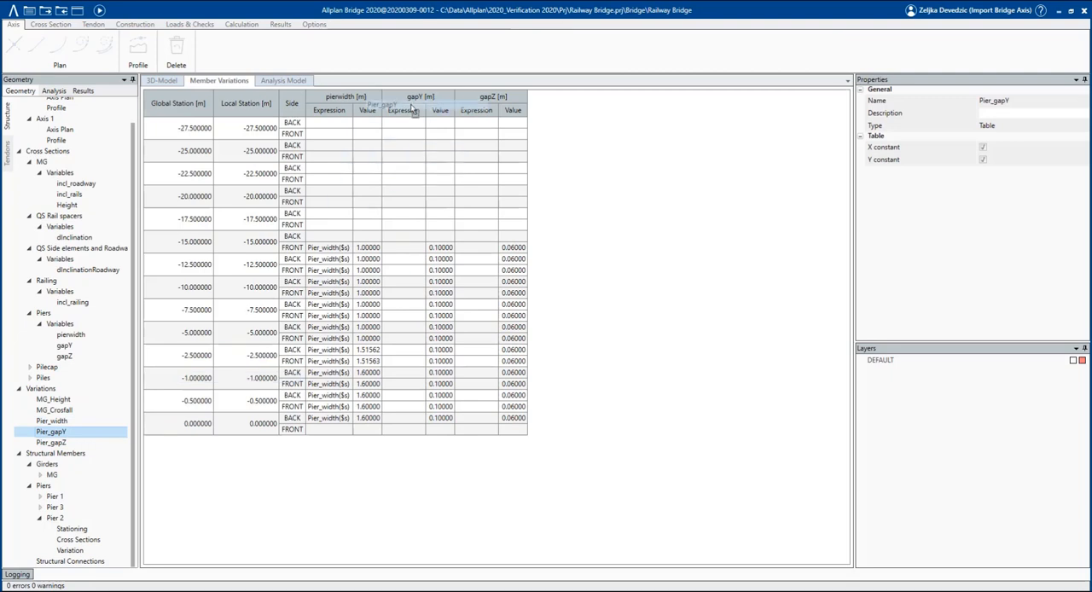
{"action": "left_click", "coordinate": [71, 443]}
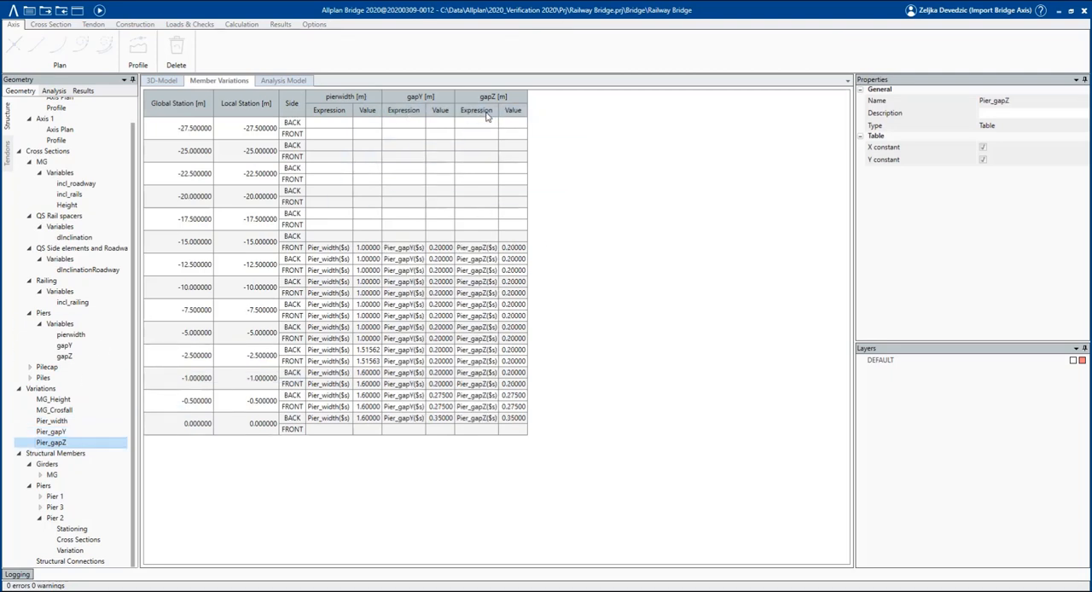
Return to the 3D model and recalculate the bridge with the variations assigned to Pier 2.
{"action": "left_click", "coordinate": [168, 82]}
{"action": "middle_click_drag", "start_coordinate": [414, 349], "coordinate": [648, 305]}
{"action": "scroll", "coordinate": [483, 313], "scroll_direction": "up", "scroll_amount": 5}
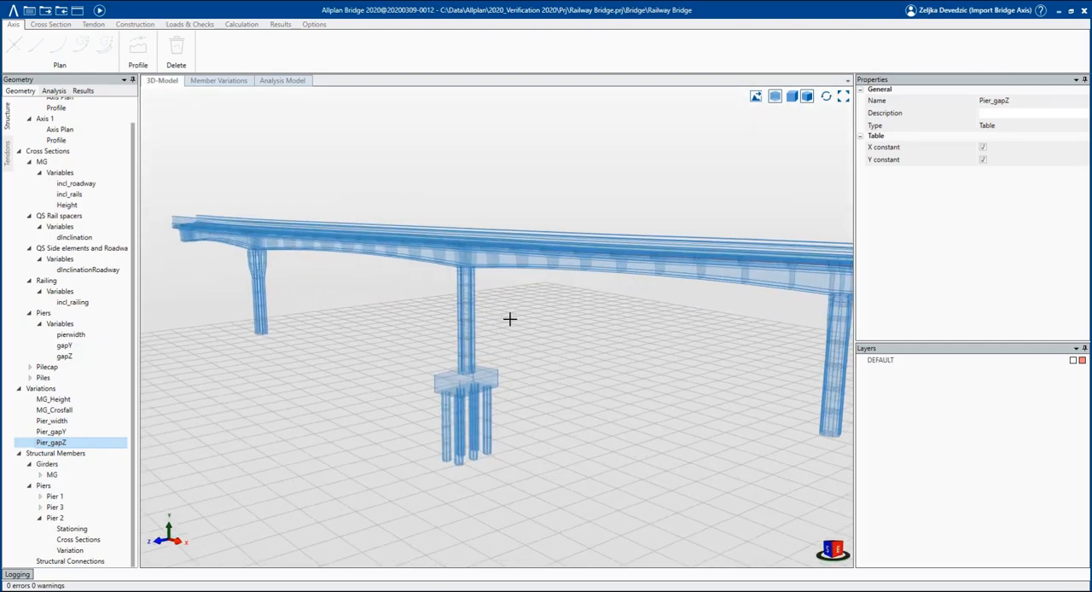
{"action": "scroll", "coordinate": [509, 319], "scroll_direction": "up", "scroll_amount": 2}
{"action": "left_click", "coordinate": [99, 12]}
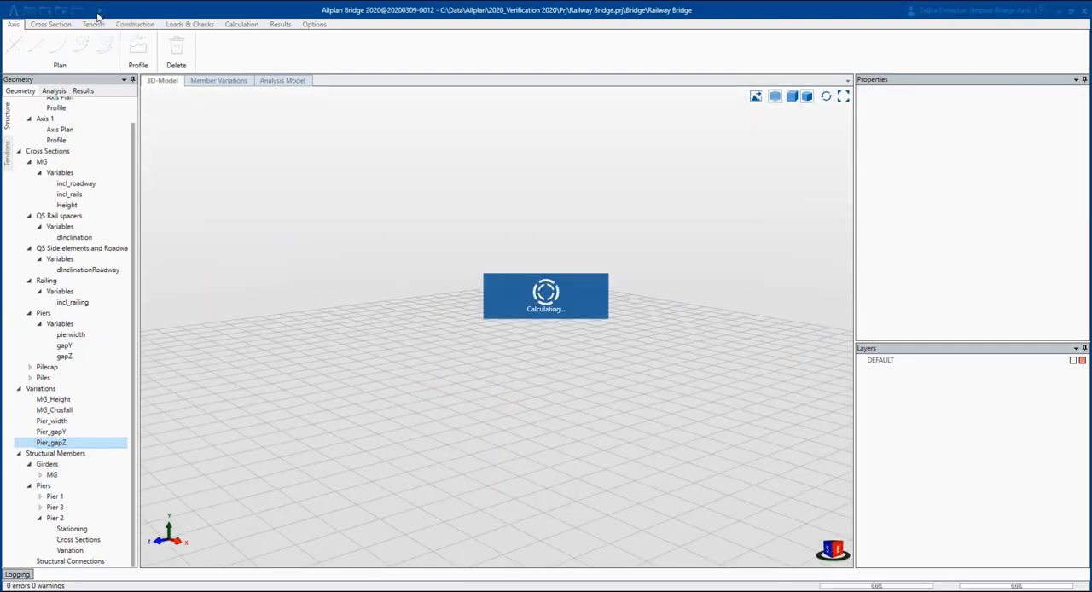
Display the recalculated bridge shaded and examine the girder and all three piers from several angles.
{"action": "left_click", "coordinate": [163, 80]}
{"action": "scroll", "coordinate": [432, 321], "scroll_direction": "up", "scroll_amount": 2}
{"action": "left_click", "coordinate": [775, 96]}
{"action": "scroll", "coordinate": [475, 329], "scroll_direction": "up", "scroll_amount": 3}
{"action": "middle_click_drag", "start_coordinate": [475, 329], "coordinate": [455, 326]}
{"action": "middle_click_drag", "start_coordinate": [203, 320], "coordinate": [292, 311]}
{"action": "scroll", "coordinate": [309, 293], "scroll_direction": "down", "scroll_amount": 2}
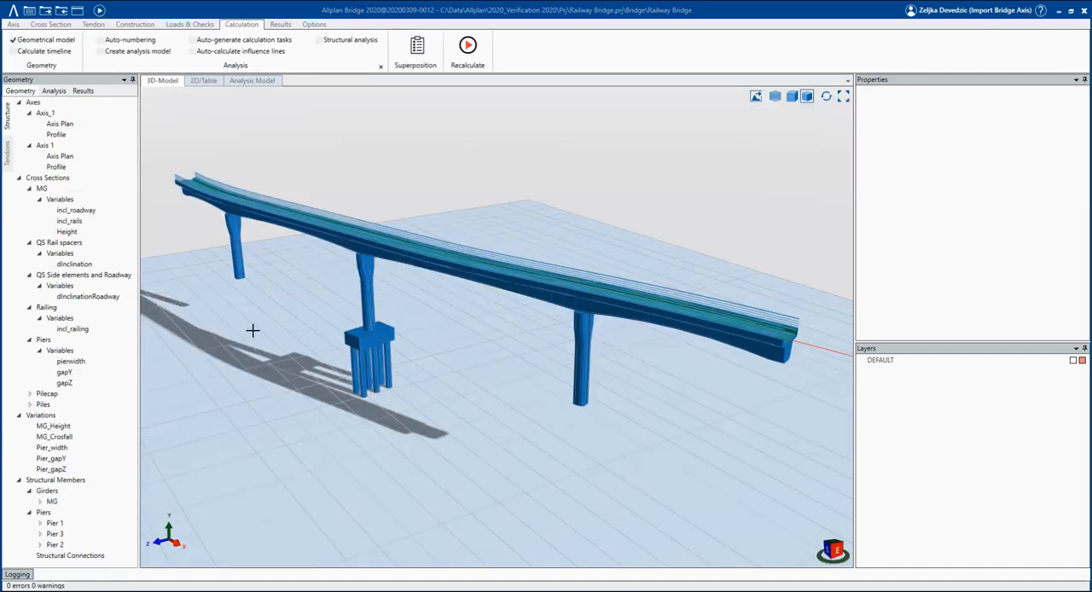
Add EN as a new material standard in the analysis data.
{"action": "left_click", "coordinate": [53, 91]}
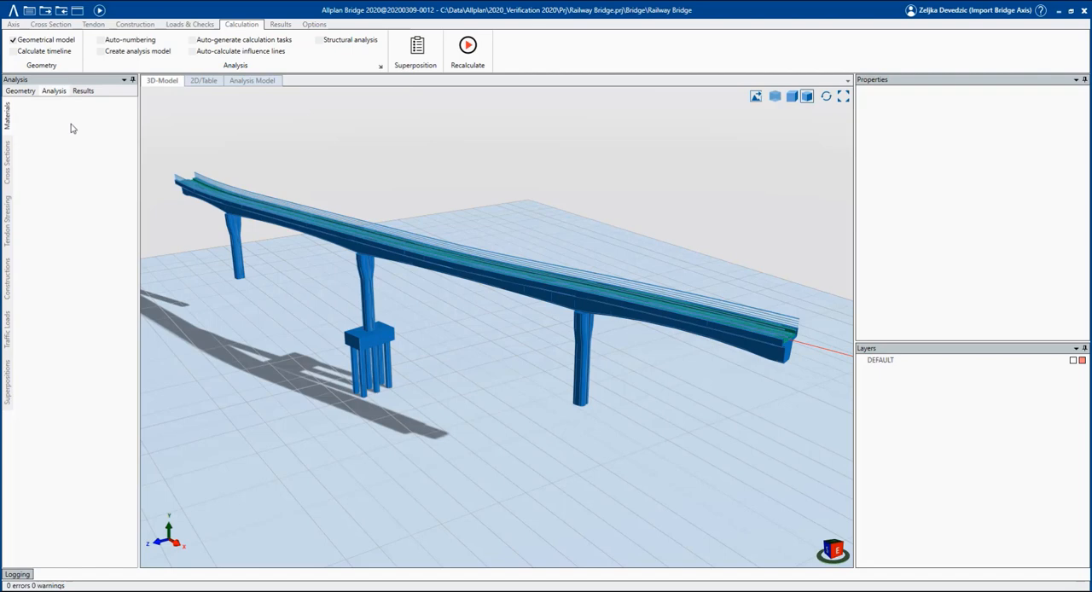
{"action": "right_click", "coordinate": [72, 128]}
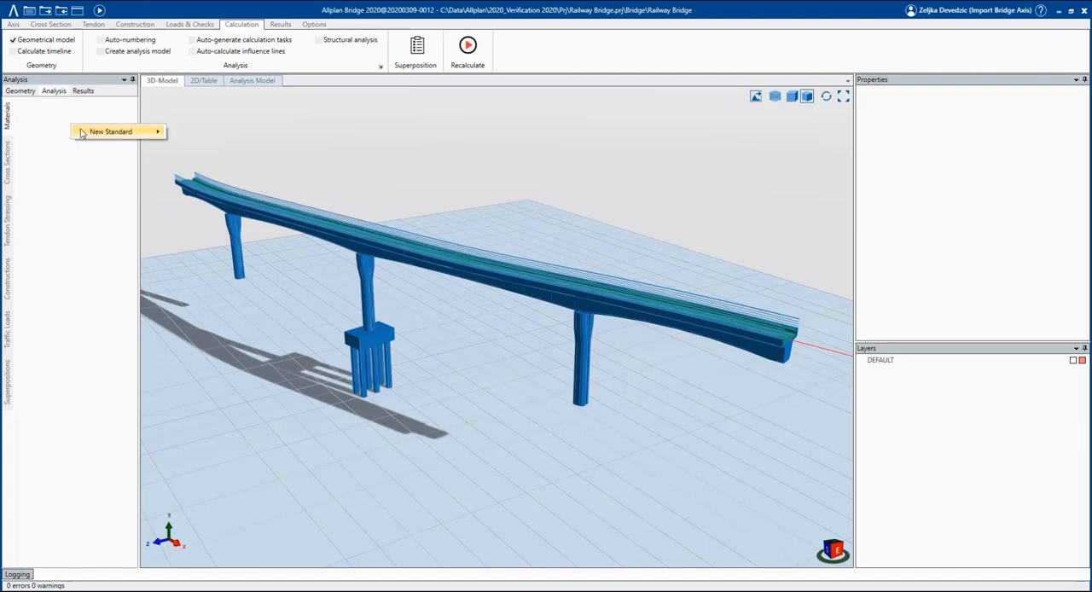
{"action": "mouse_move", "coordinate": [99, 133]}
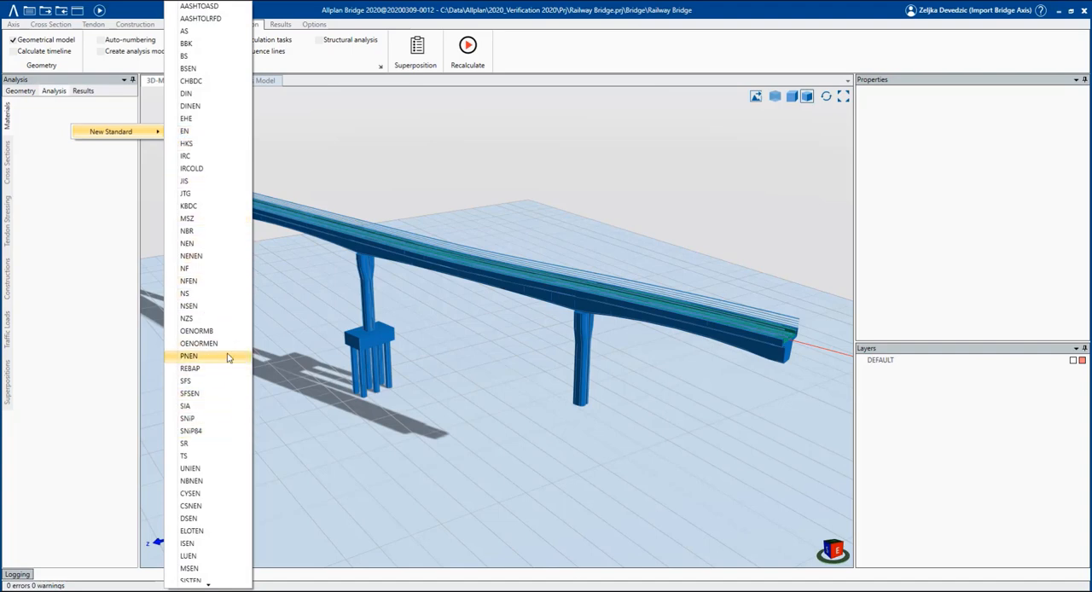
{"action": "left_click", "coordinate": [220, 138]}
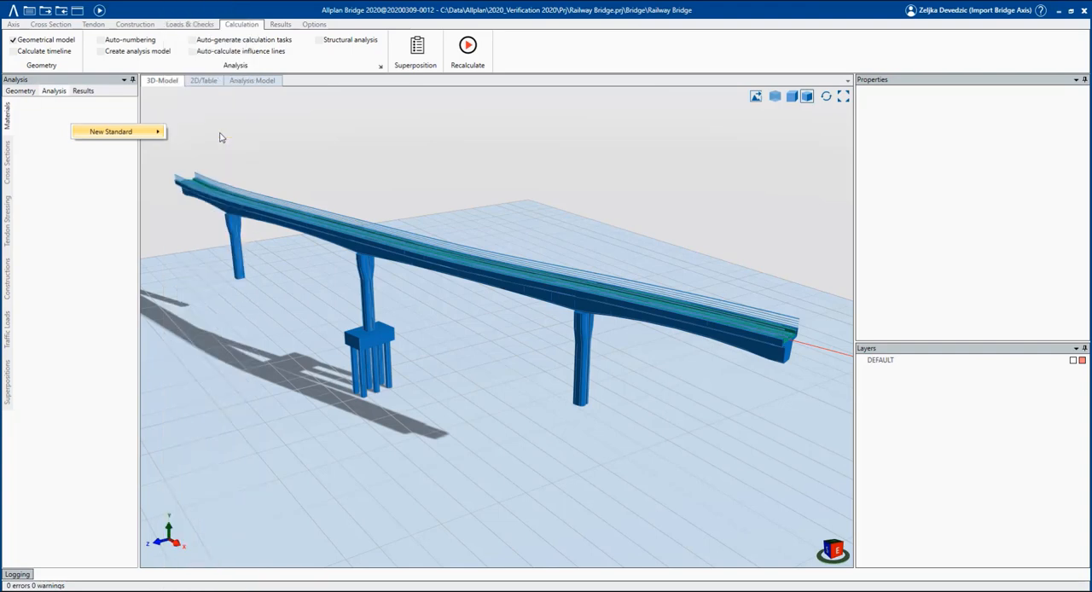
Start a Bimplus material import for EN, take over Standard EN concretes C35/45 and C40/50 into the preview list, and check their properties.
{"action": "right_click", "coordinate": [61, 106]}
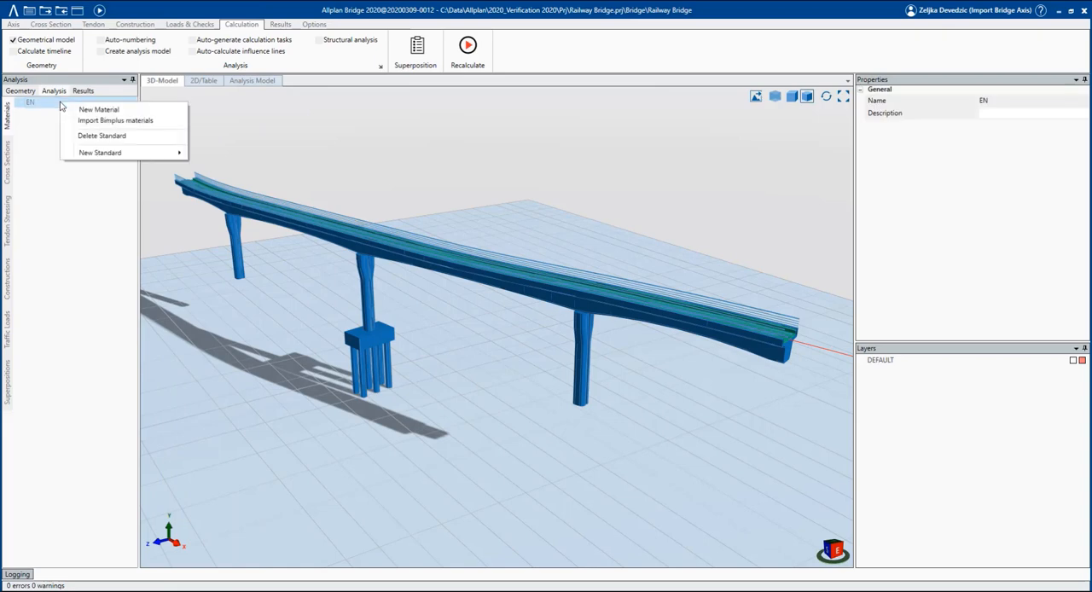
{"action": "left_click", "coordinate": [166, 125]}
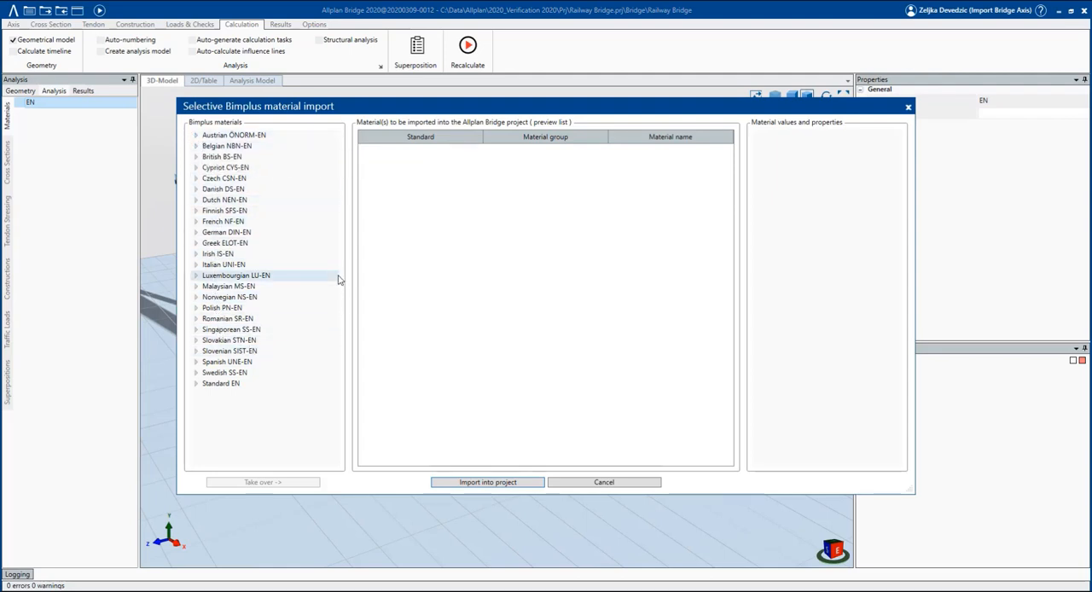
{"action": "left_click", "coordinate": [195, 383]}
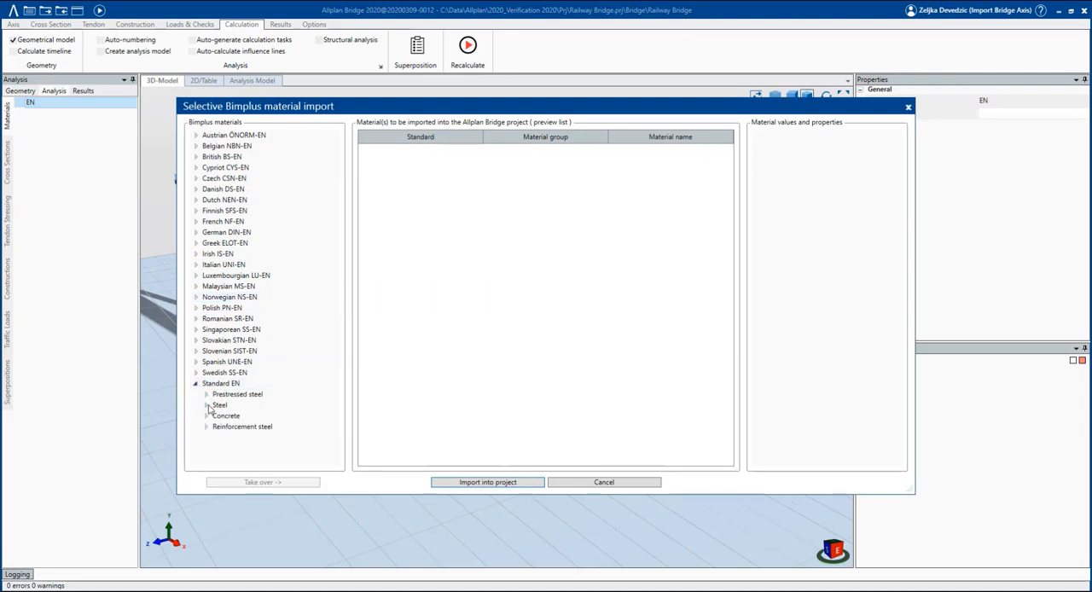
{"action": "left_click", "coordinate": [206, 416]}
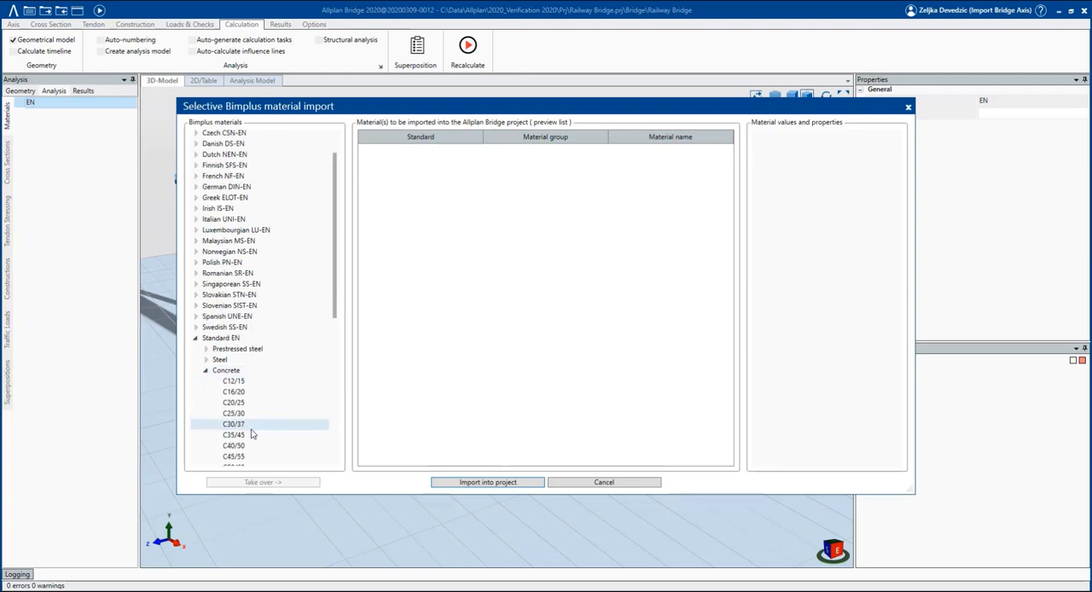
{"action": "left_click", "coordinate": [247, 435]}
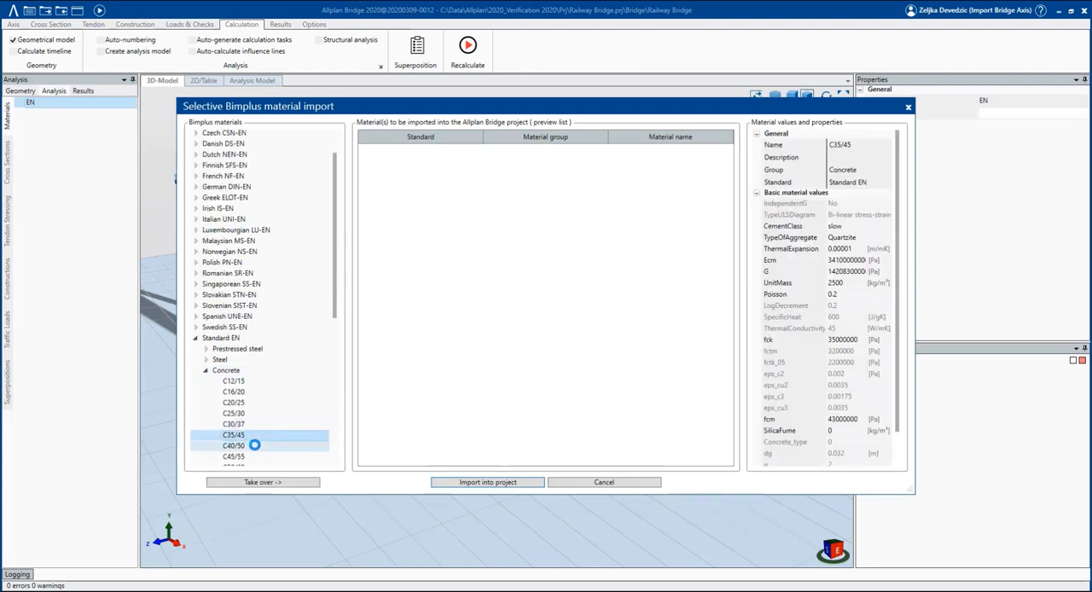
{"action": "left_click", "coordinate": [253, 444], "text": "ctrl"}
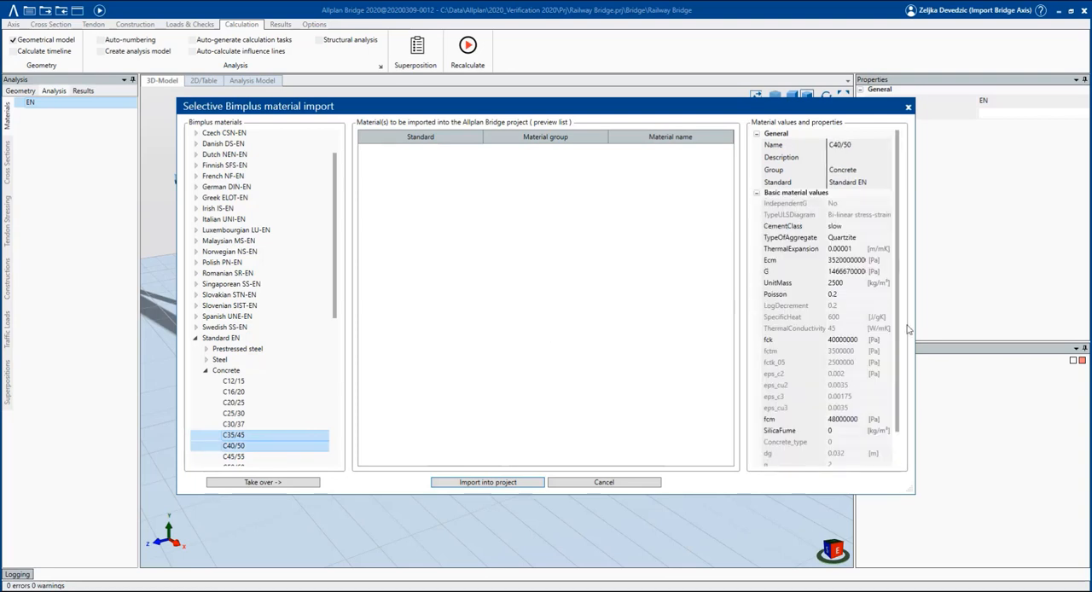
{"action": "left_click_drag", "start_coordinate": [915, 325], "coordinate": [964, 325]}
{"action": "left_click", "coordinate": [287, 482]}
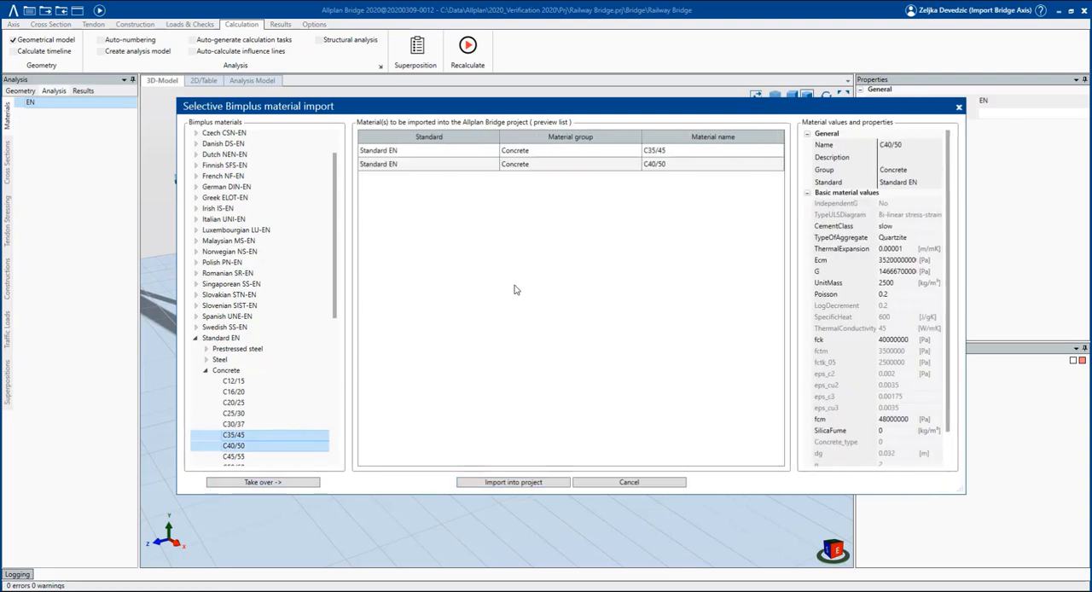
{"action": "left_click", "coordinate": [550, 154]}
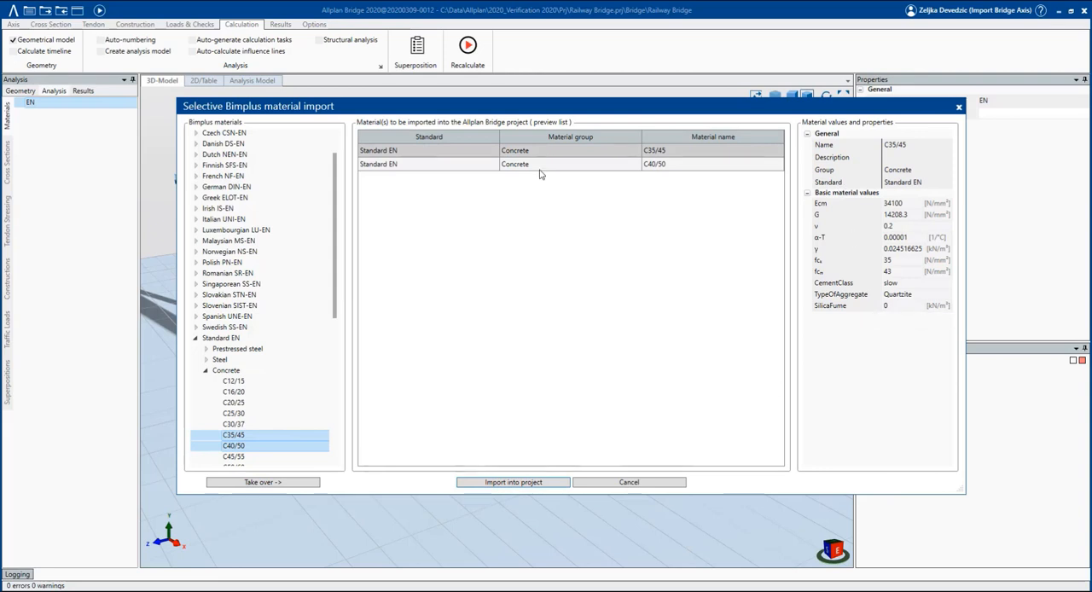
{"action": "left_click", "coordinate": [539, 169]}
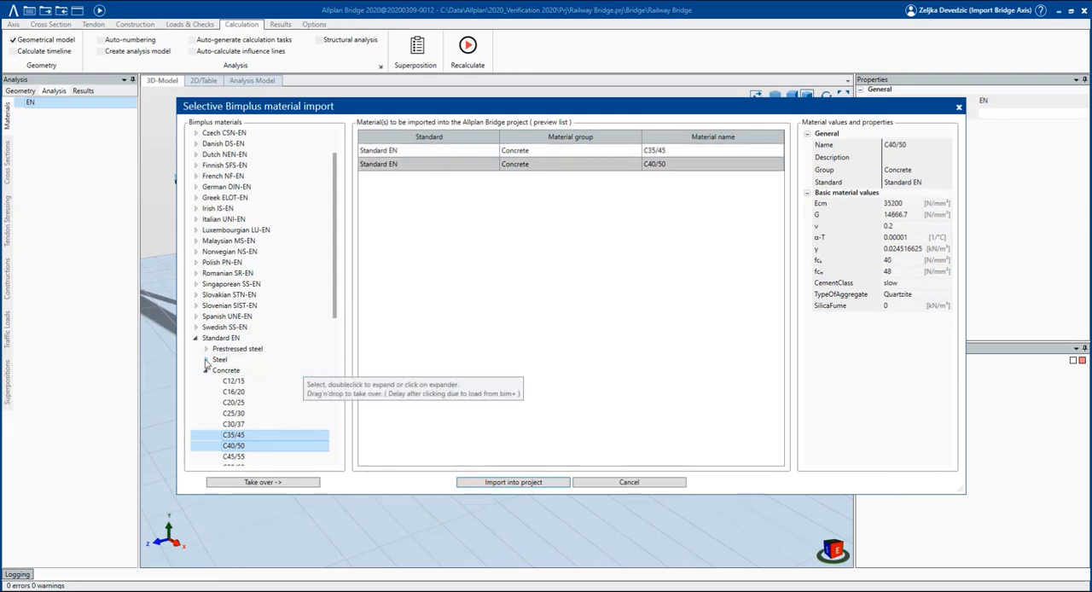
Take over the Standard EN steel grade S 355 into the import preview list.
{"action": "scroll", "coordinate": [294, 365], "scroll_direction": "down", "scroll_amount": 1}
{"action": "scroll", "coordinate": [293, 378], "scroll_direction": "down", "scroll_amount": 2}
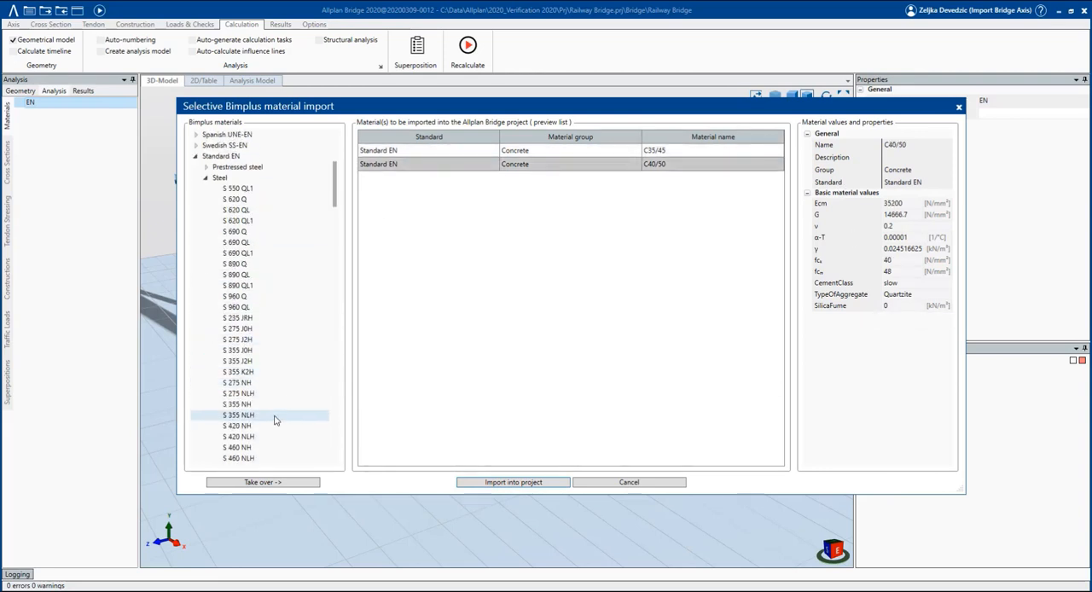
{"action": "scroll", "coordinate": [277, 415], "scroll_direction": "down", "scroll_amount": 9}
{"action": "left_click", "coordinate": [278, 380]}
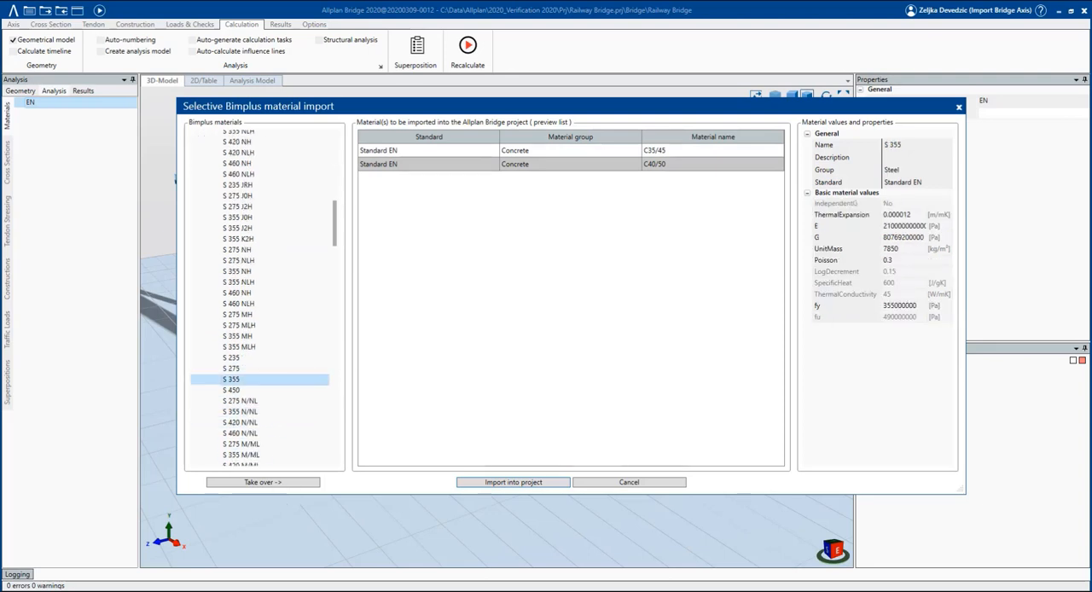
{"action": "left_click", "coordinate": [284, 483]}
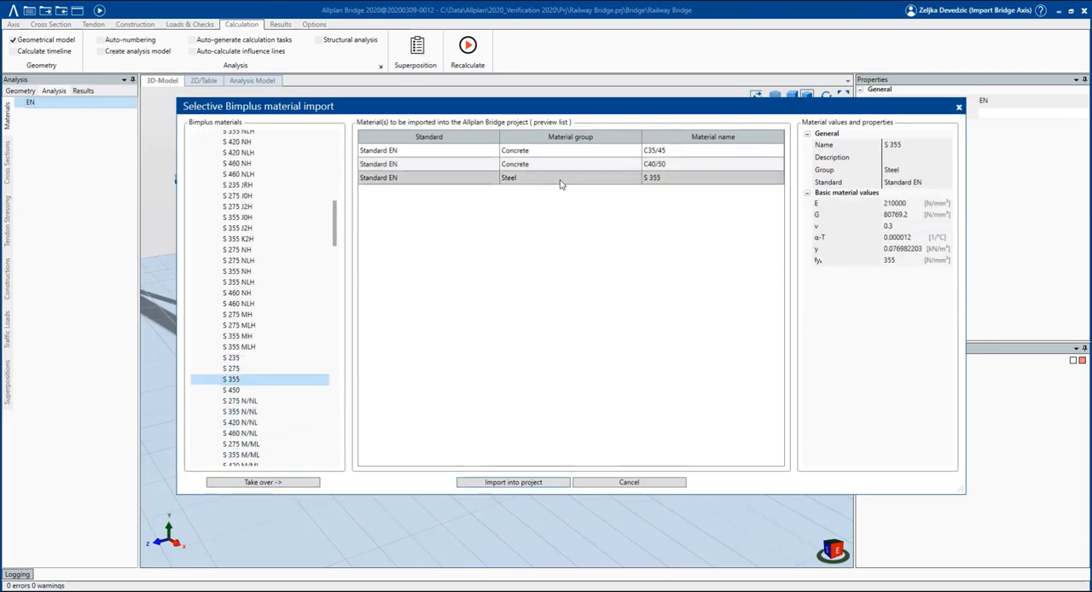
Take over the Standard EN prestressed steel Y1860S7-15,2 into the import preview list and check its properties.
{"action": "mouse_move", "coordinate": [337, 237]}
{"action": "left_mouse_down"}
{"action": "mouse_move", "coordinate": [336, 162]}
{"action": "mouse_move", "coordinate": [337, 279]}
{"action": "mouse_move", "coordinate": [337, 256]}
{"action": "left_mouse_up"}
{"action": "left_click", "coordinate": [206, 232]}
{"action": "scroll", "coordinate": [287, 180], "scroll_direction": "up", "scroll_amount": 5}
{"action": "scroll", "coordinate": [287, 183], "scroll_direction": "up", "scroll_amount": 4}
{"action": "left_click", "coordinate": [282, 186]}
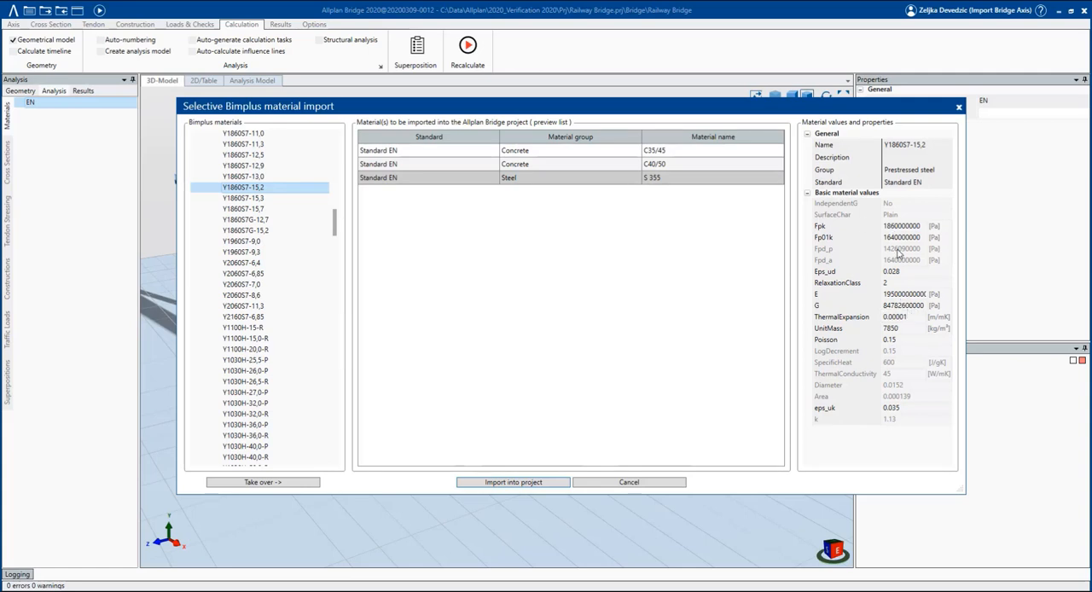
{"action": "left_click", "coordinate": [286, 483]}
{"action": "left_click", "coordinate": [504, 189]}
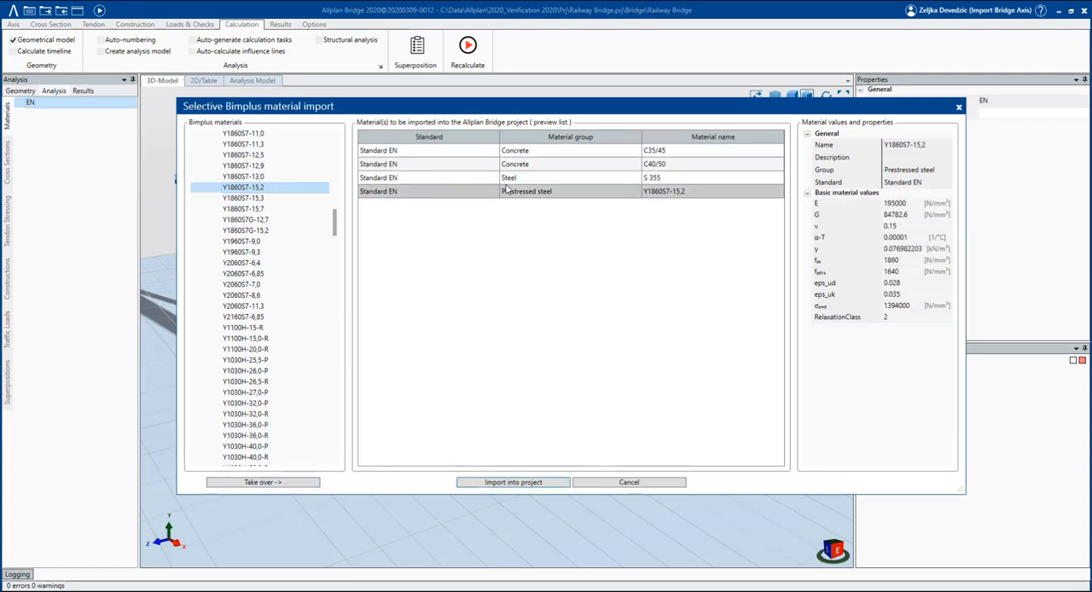
Take over the Standard EN reinforcement steel B 500B into the import preview list.
{"action": "left_click_drag", "start_coordinate": [335, 220], "coordinate": [344, 465]}
{"action": "left_click", "coordinate": [205, 461]}
{"action": "scroll", "coordinate": [273, 416], "scroll_direction": "down", "scroll_amount": 4}
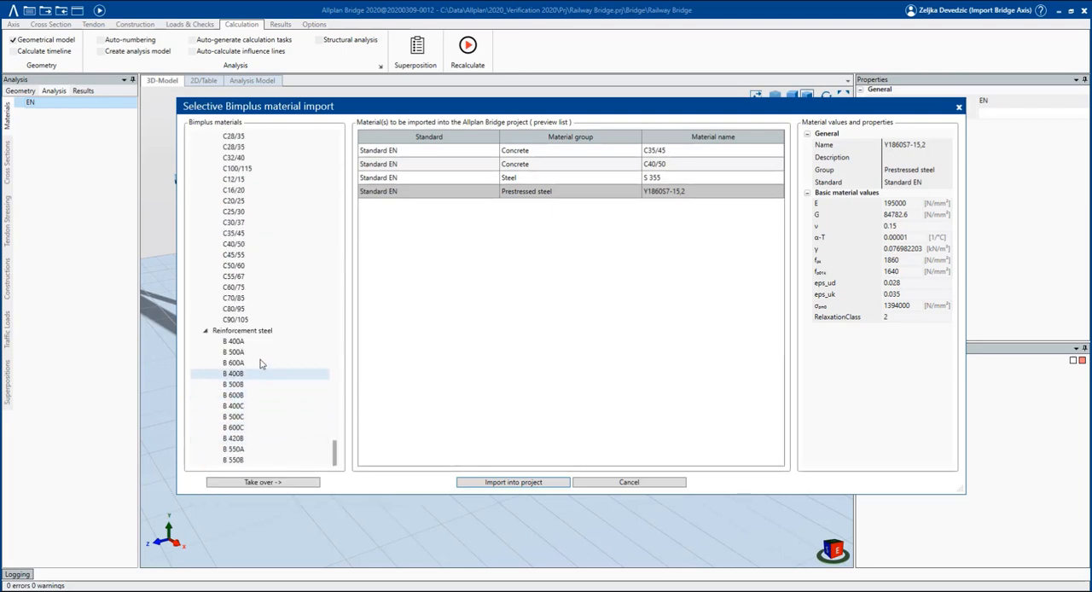
{"action": "left_click", "coordinate": [256, 385]}
{"action": "left_click", "coordinate": [287, 483]}
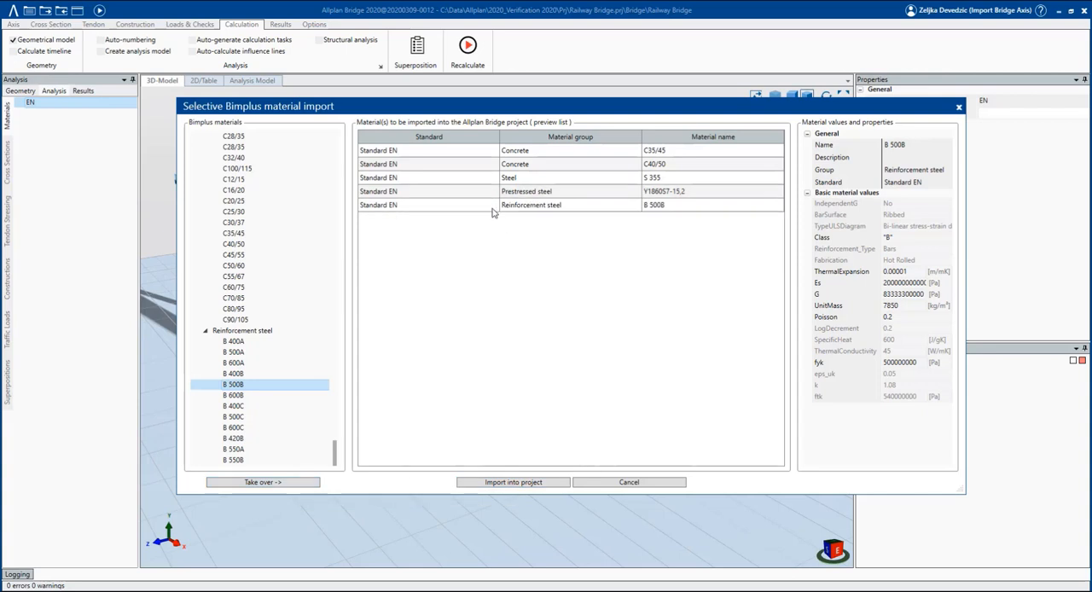
Import the previewed EN materials into the Railway Bridge project and check the import log.
{"action": "left_click", "coordinate": [493, 208]}
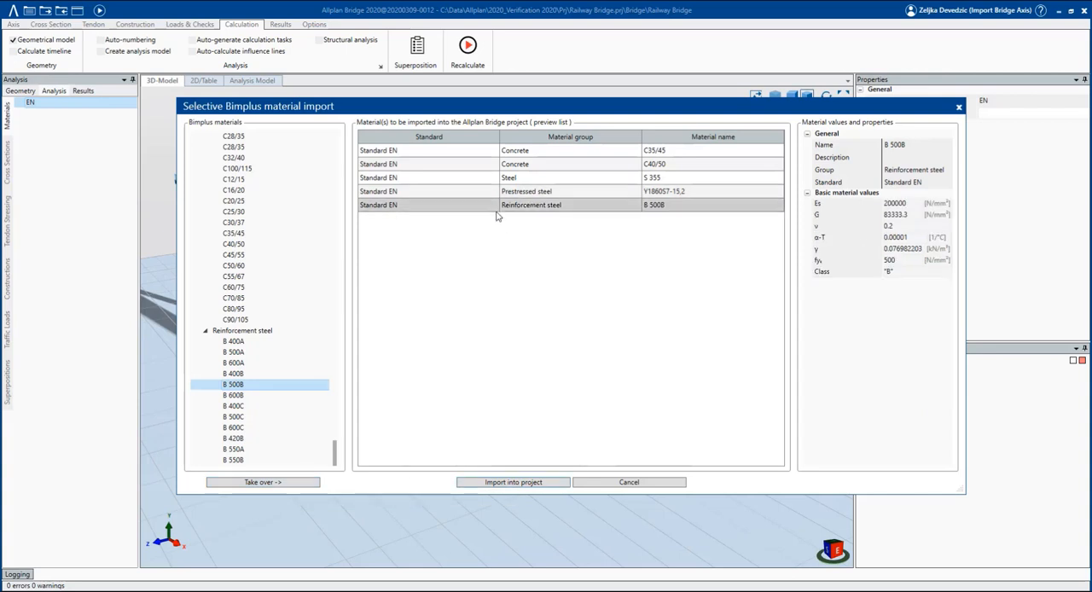
{"action": "left_click", "coordinate": [522, 483]}
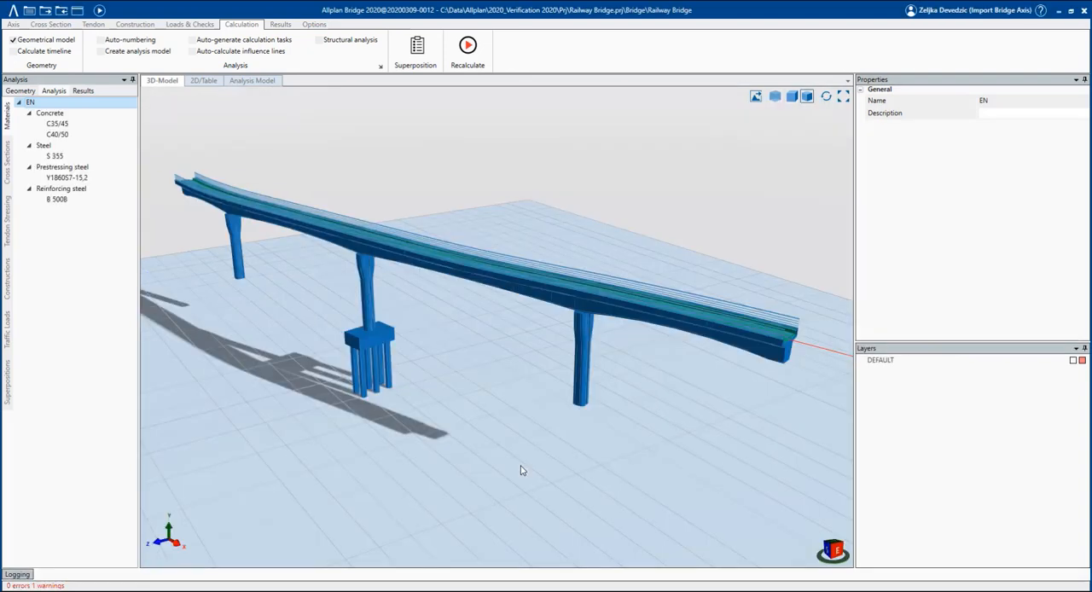
{"action": "left_click", "coordinate": [21, 581]}
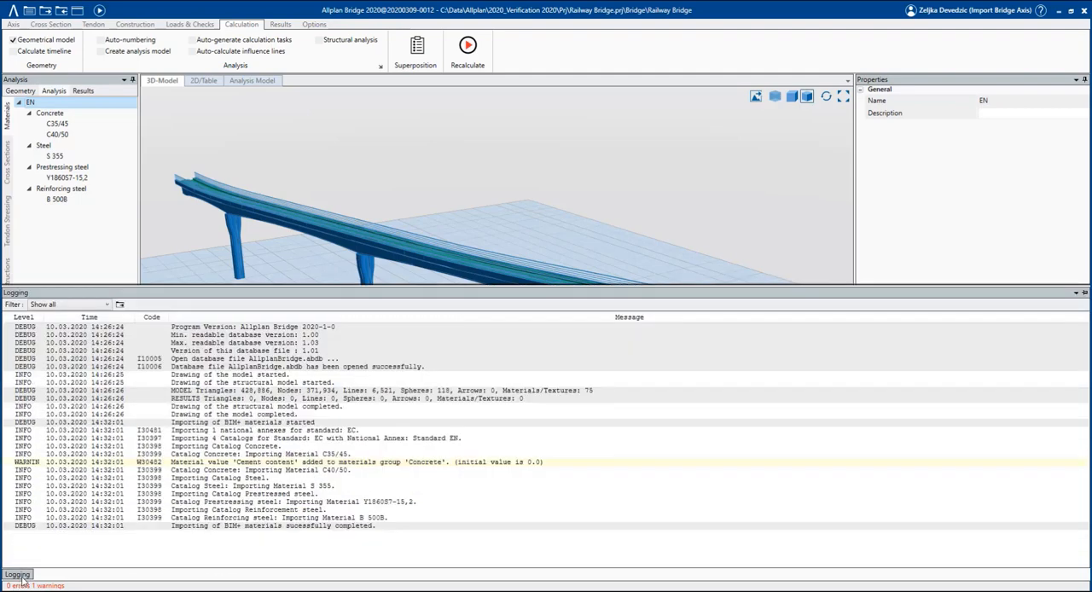
{"action": "left_click", "coordinate": [518, 145]}
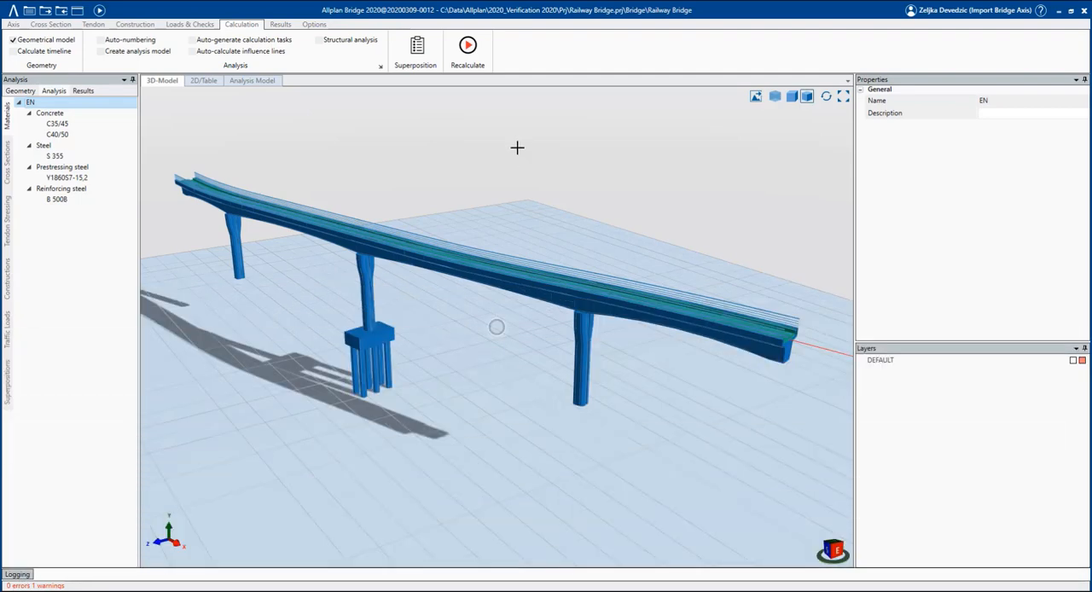
Check the properties of the imported materials Y1860S7-15,2, S 355, C35/45, C40/50 and B 500B.
{"action": "left_click", "coordinate": [94, 179]}
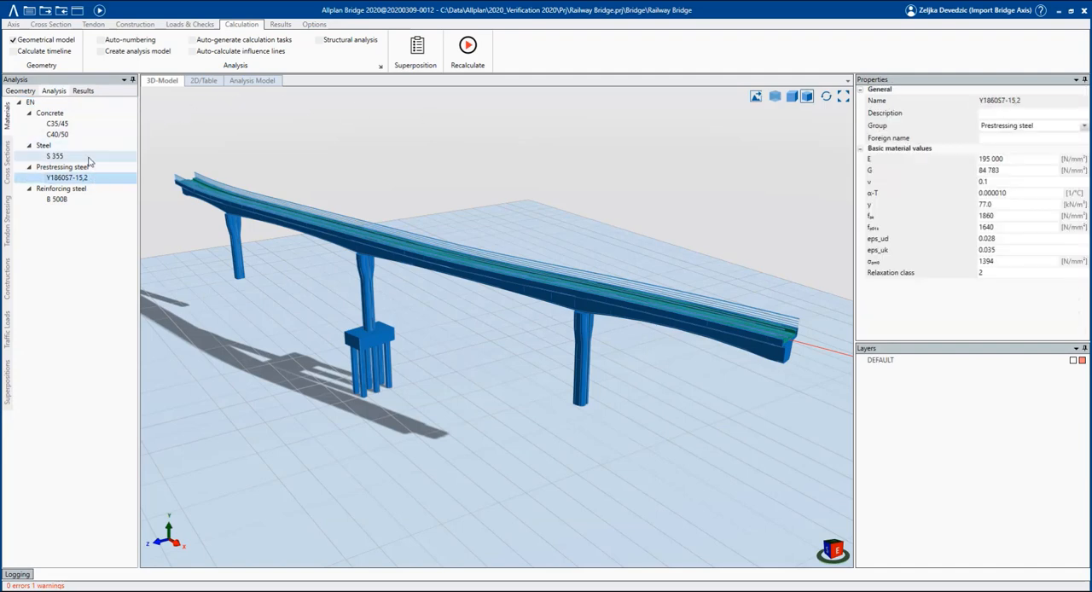
{"action": "left_click", "coordinate": [89, 159]}
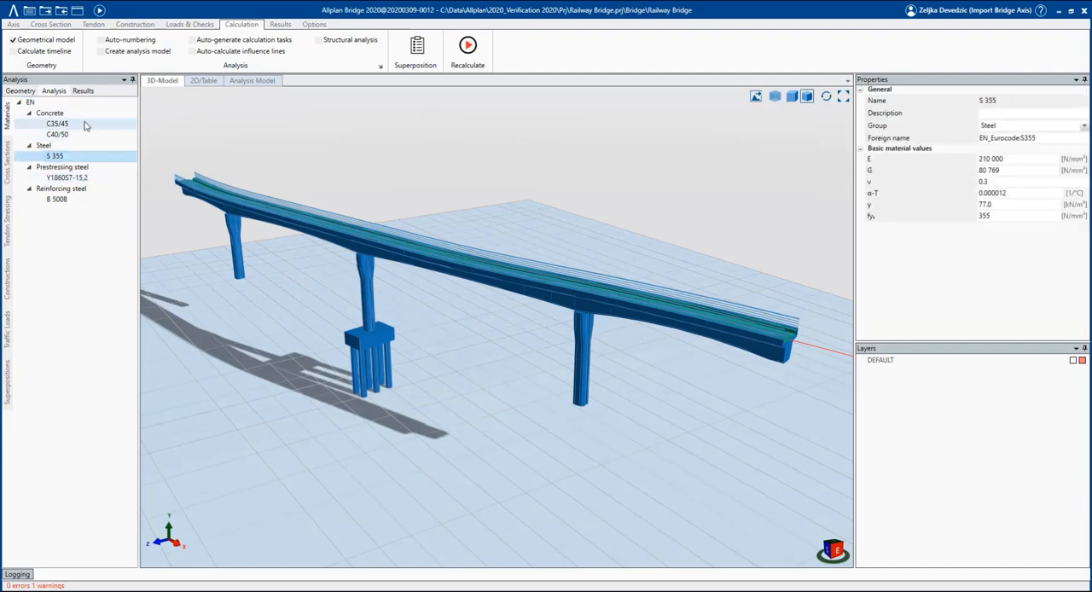
{"action": "left_click", "coordinate": [85, 125]}
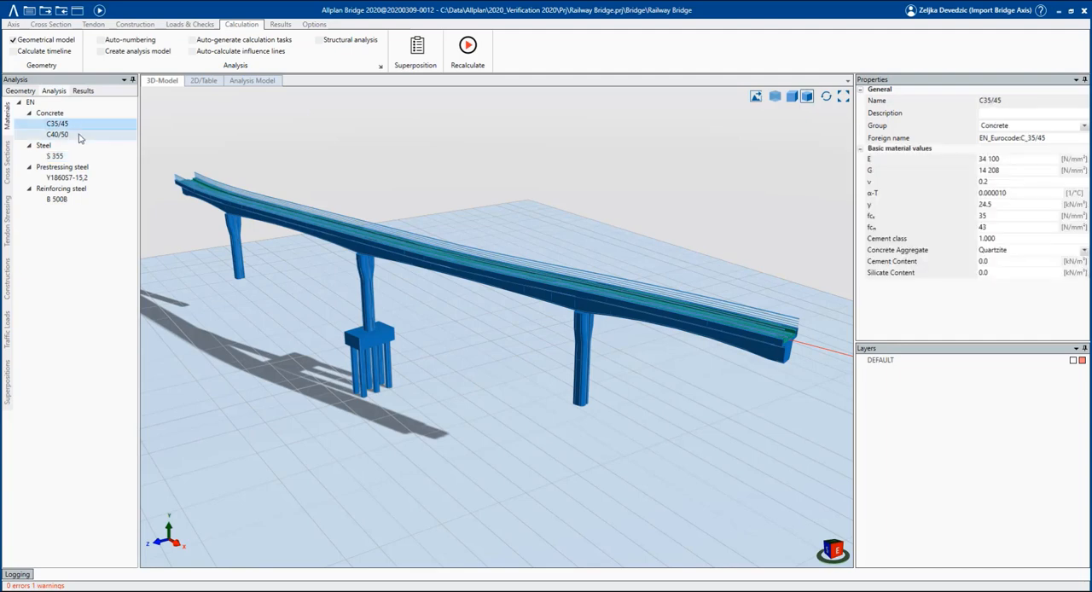
{"action": "left_click", "coordinate": [79, 135]}
{"action": "left_click", "coordinate": [69, 199]}
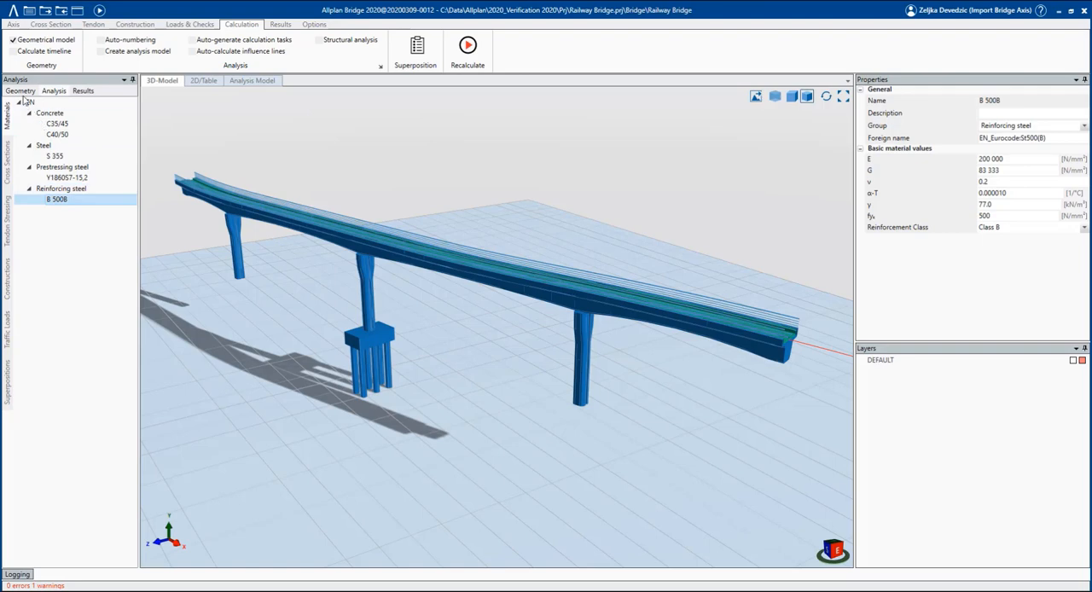
Open the member materials of girder MG and assign concrete C40/50 to the first station of Structural Unit 1.
{"action": "left_click", "coordinate": [21, 91]}
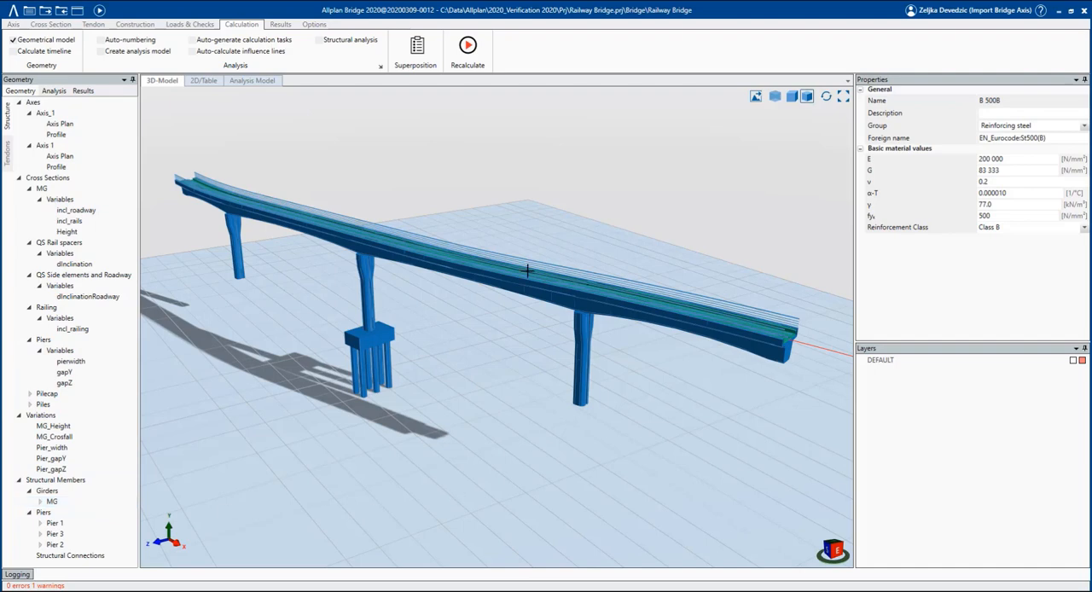
{"action": "left_click", "coordinate": [86, 501]}
{"action": "right_click", "coordinate": [85, 502]}
{"action": "left_click", "coordinate": [116, 450]}
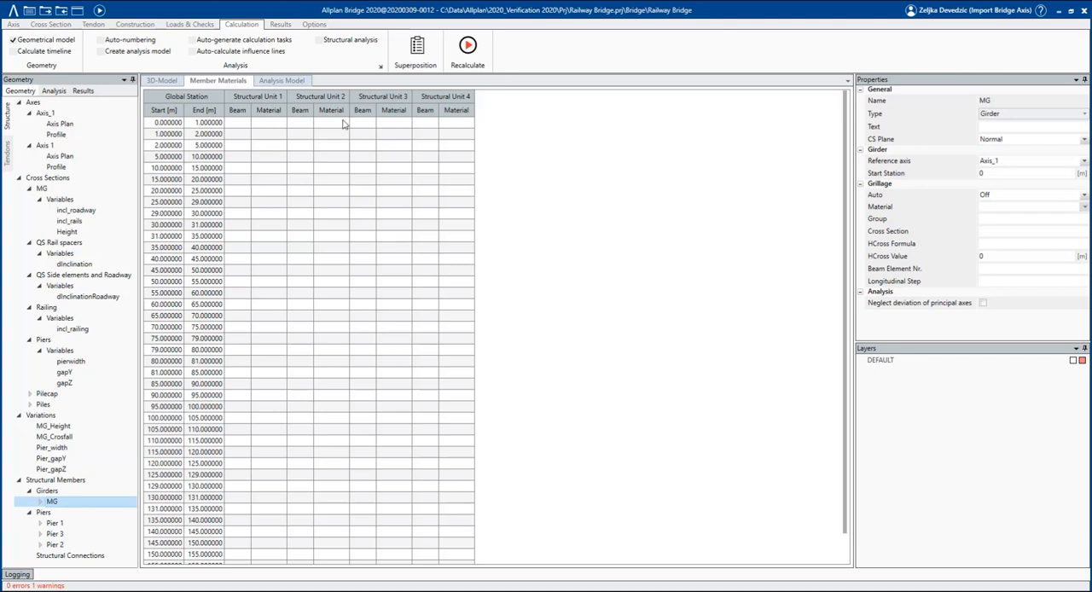
{"action": "left_click", "coordinate": [267, 126]}
{"action": "right_click", "coordinate": [266, 126]}
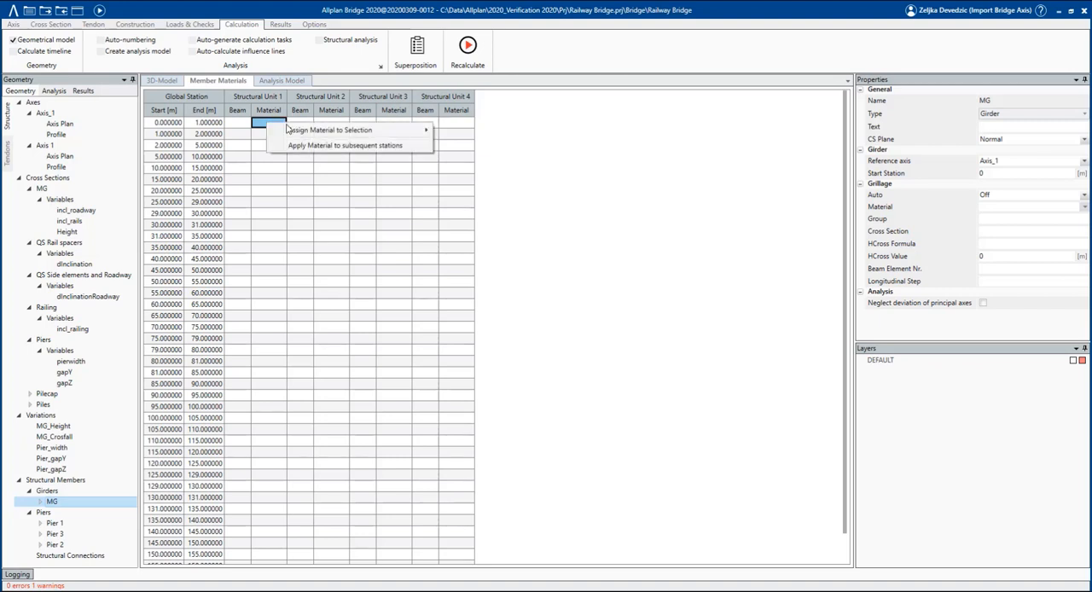
{"action": "mouse_move", "coordinate": [288, 129]}
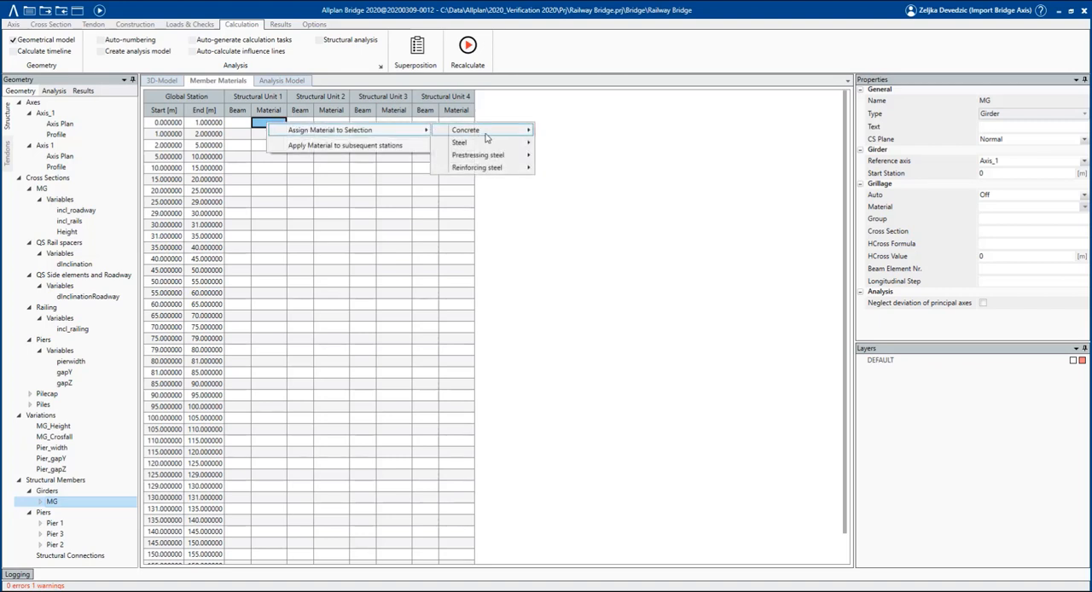
{"action": "mouse_move", "coordinate": [499, 131]}
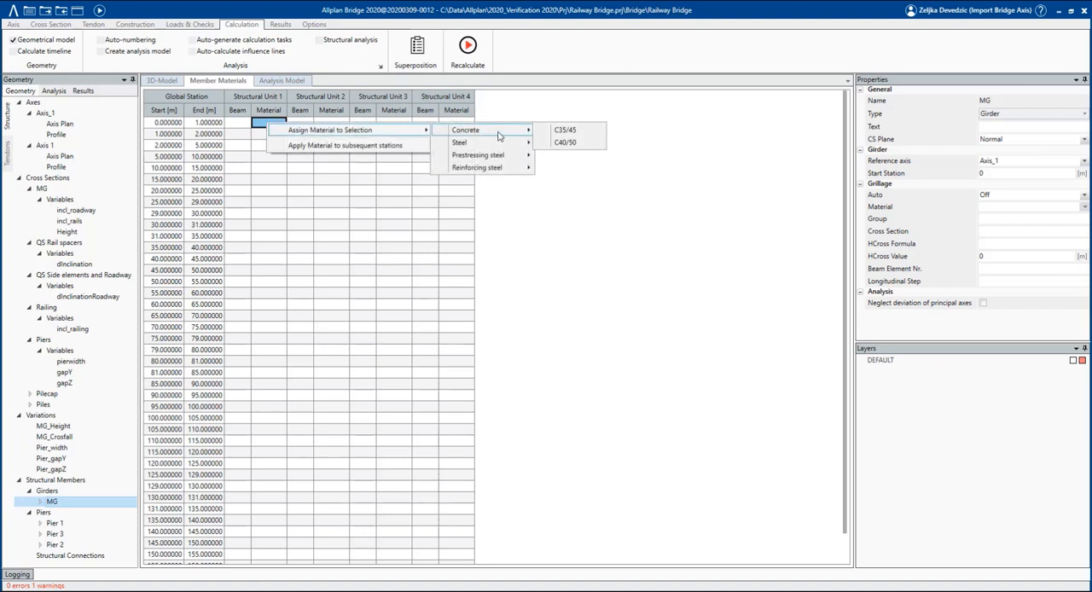
{"action": "left_click", "coordinate": [587, 144]}
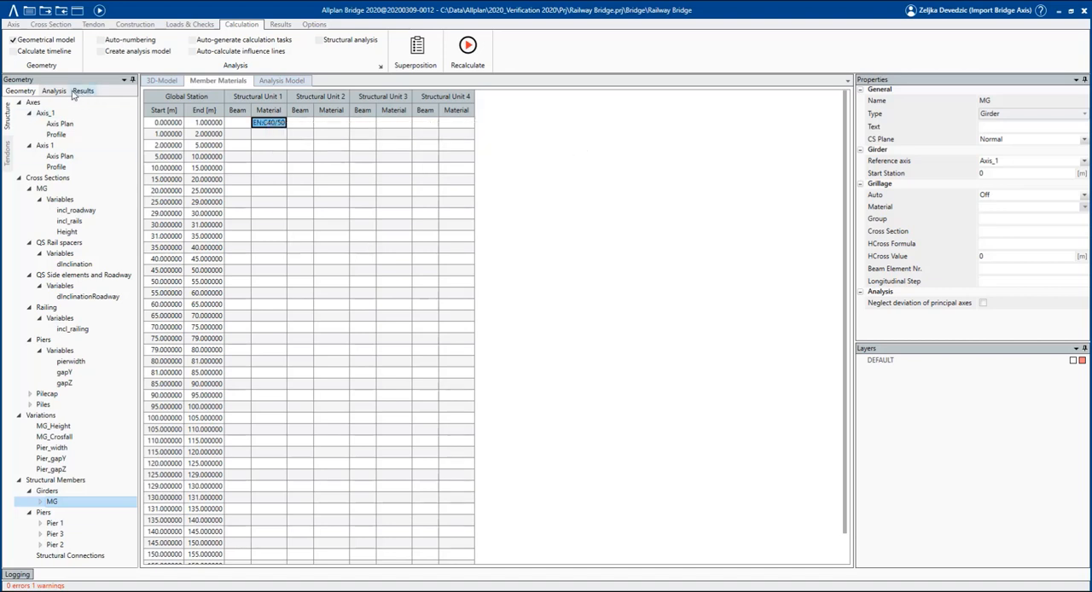
Assign concrete C35/45 to all stations of Structural Units 2 and 3 of girder MG.
{"action": "left_click", "coordinate": [58, 92]}
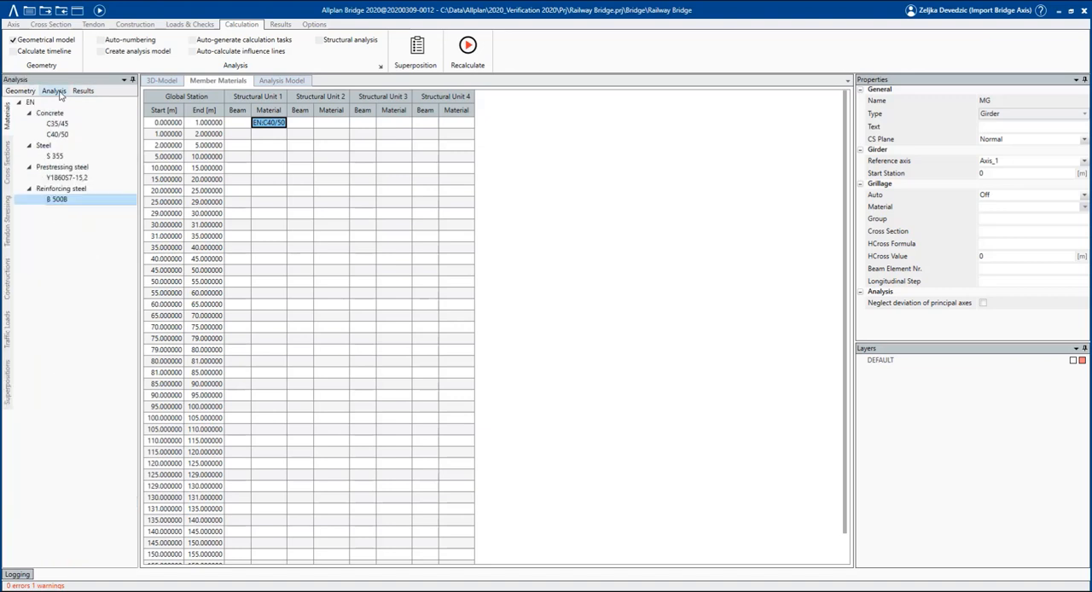
{"action": "left_click", "coordinate": [90, 126]}
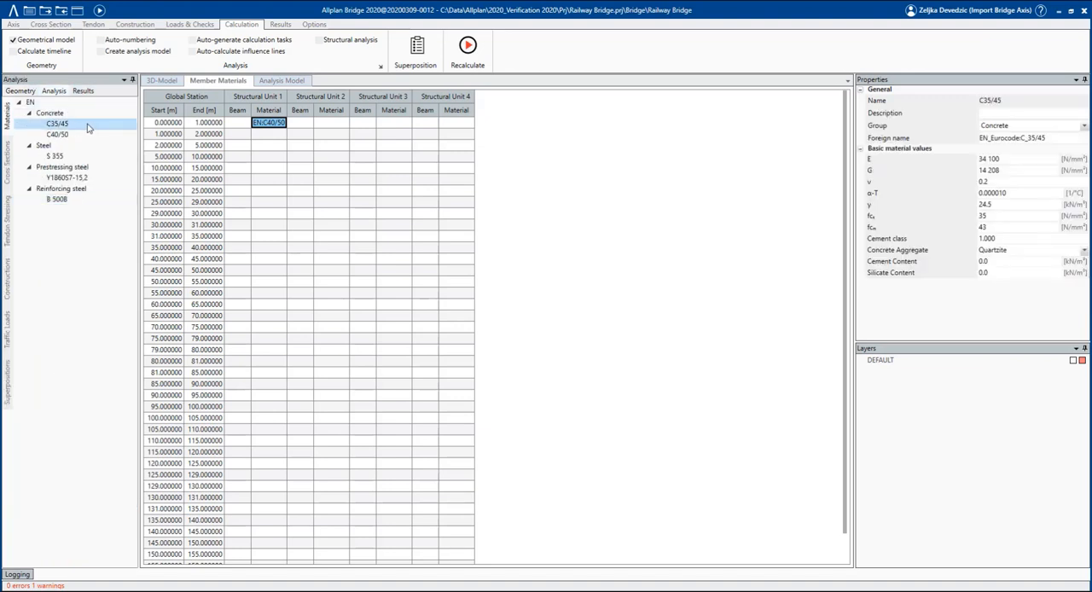
{"action": "left_click_drag", "start_coordinate": [340, 113], "coordinate": [340, 114]}
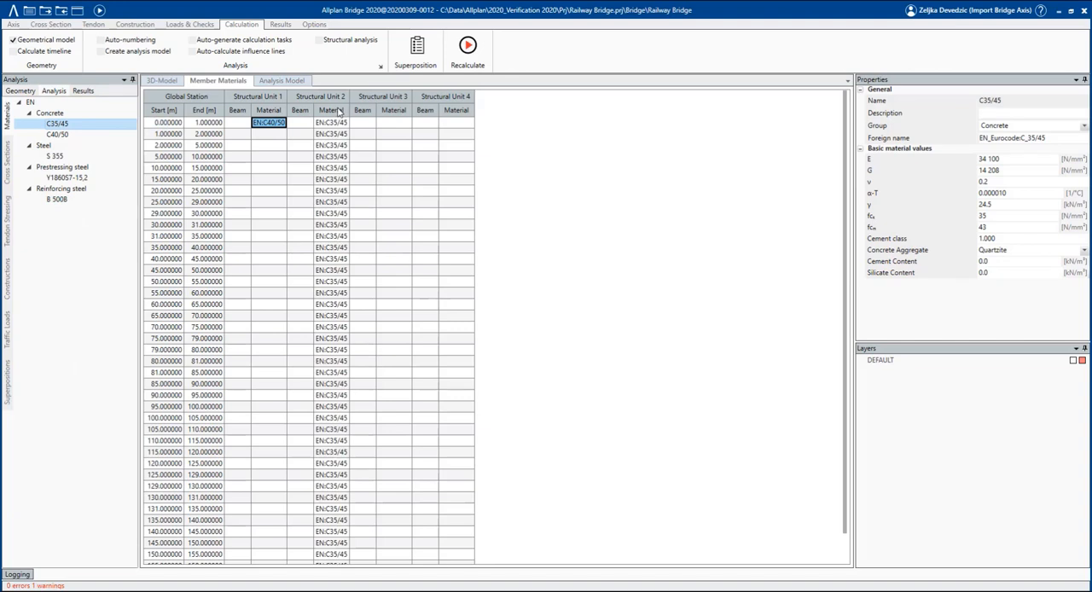
{"action": "left_click_drag", "start_coordinate": [72, 128], "coordinate": [407, 116]}
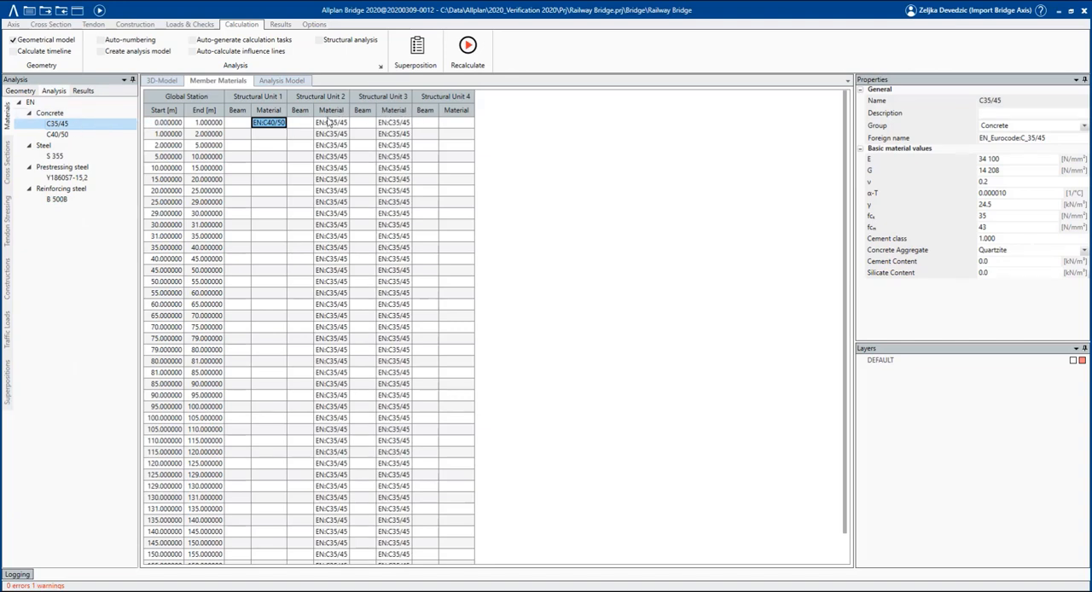
Apply Structural Unit 1's C40/50 to its subsequent stations and assign steel S 355 to all stations of Structural Unit 4.
{"action": "right_click", "coordinate": [261, 126]}
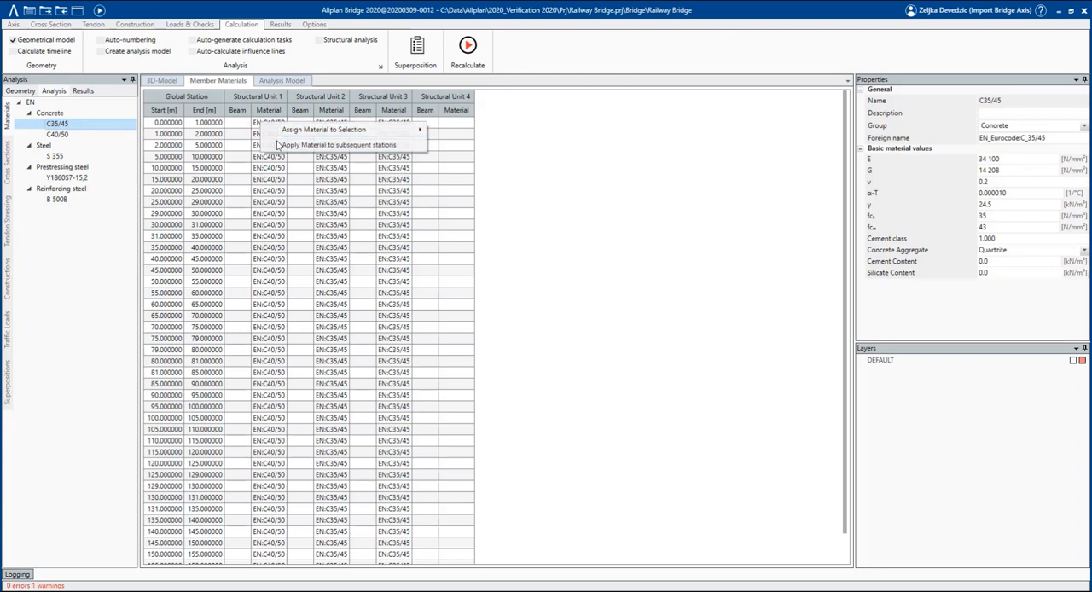
{"action": "left_click", "coordinate": [278, 145]}
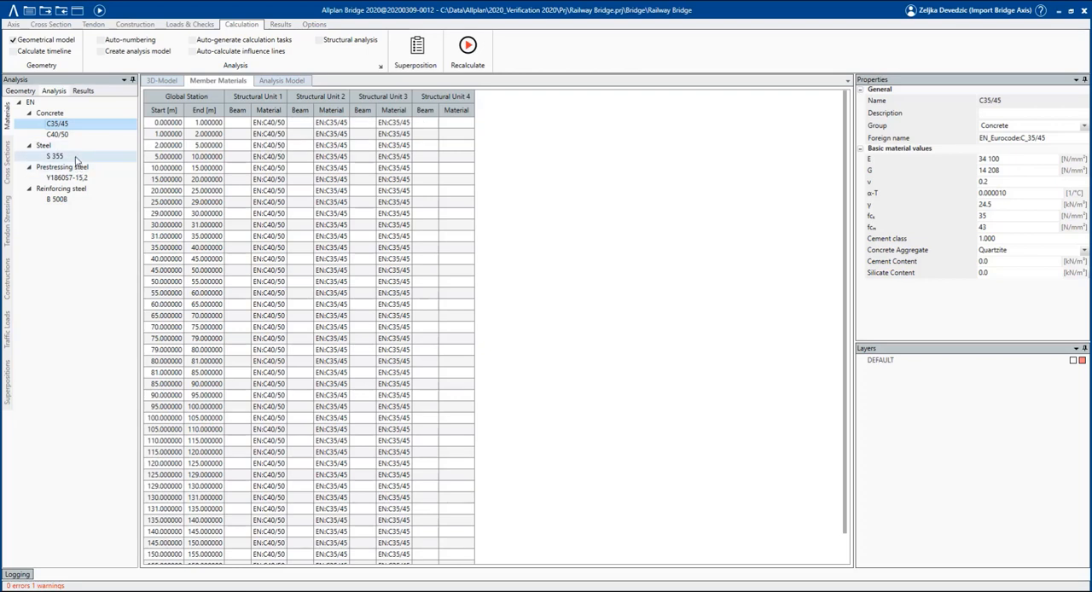
{"action": "left_click_drag", "start_coordinate": [76, 159], "coordinate": [466, 120]}
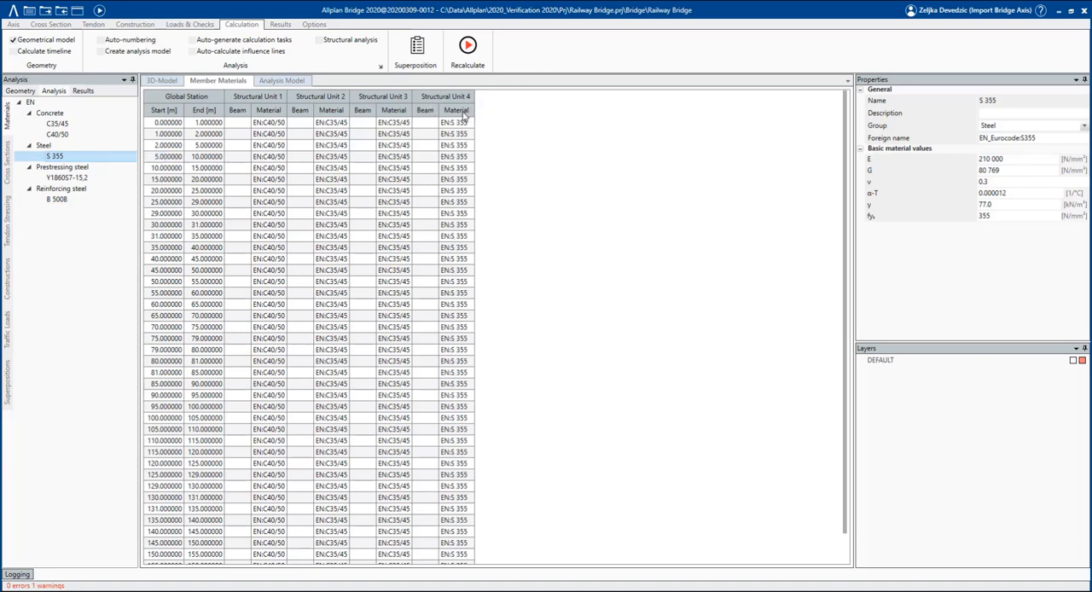
Open the member materials of Pier 1 and assign concrete C35/45 to all its stations.
{"action": "left_click", "coordinate": [19, 90]}
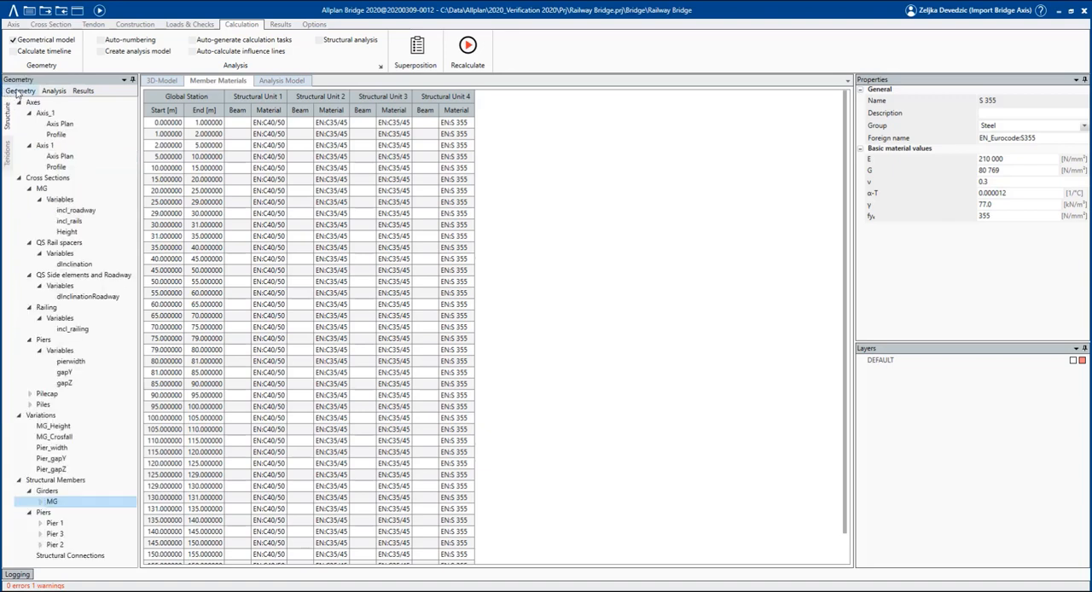
{"action": "right_click", "coordinate": [60, 523]}
{"action": "left_click", "coordinate": [99, 503]}
{"action": "left_click", "coordinate": [54, 91]}
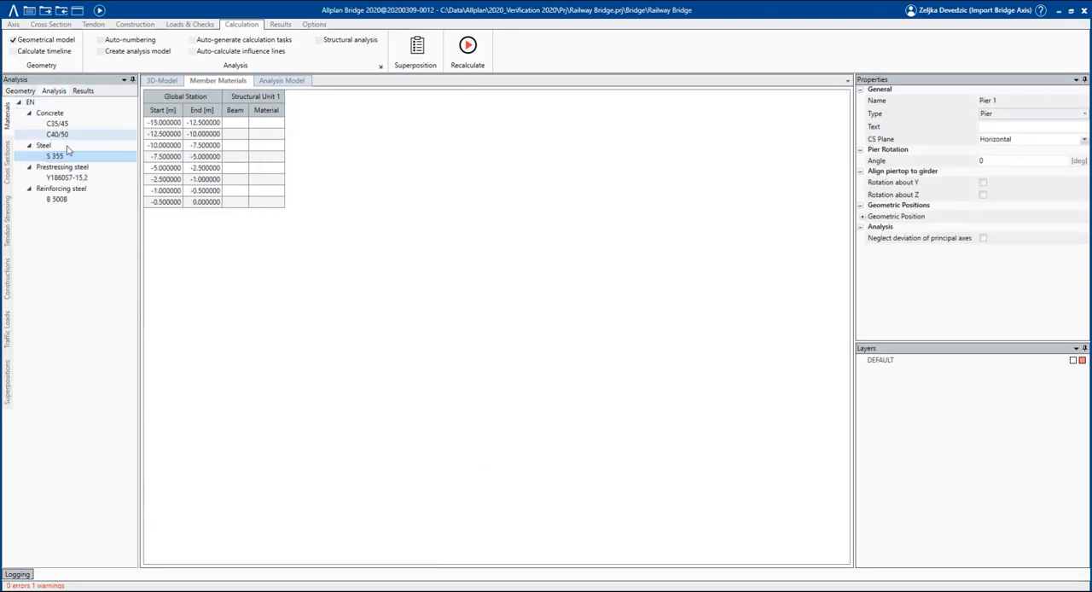
{"action": "left_click", "coordinate": [57, 123]}
{"action": "left_click_drag", "start_coordinate": [264, 125], "coordinate": [266, 124]}
Assign concrete C35/45 to the first station of Pier 3 and apply it to the subsequent stations.
{"action": "left_click", "coordinate": [18, 91]}
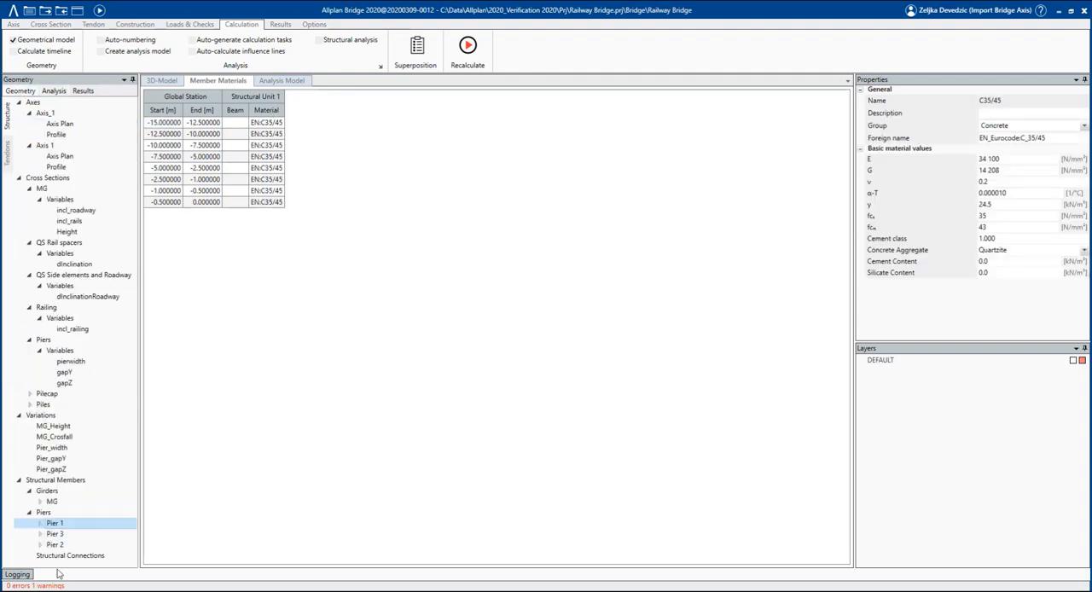
{"action": "left_click", "coordinate": [55, 533]}
{"action": "right_click", "coordinate": [82, 532]}
{"action": "left_click", "coordinate": [96, 511]}
{"action": "left_click", "coordinate": [265, 124]}
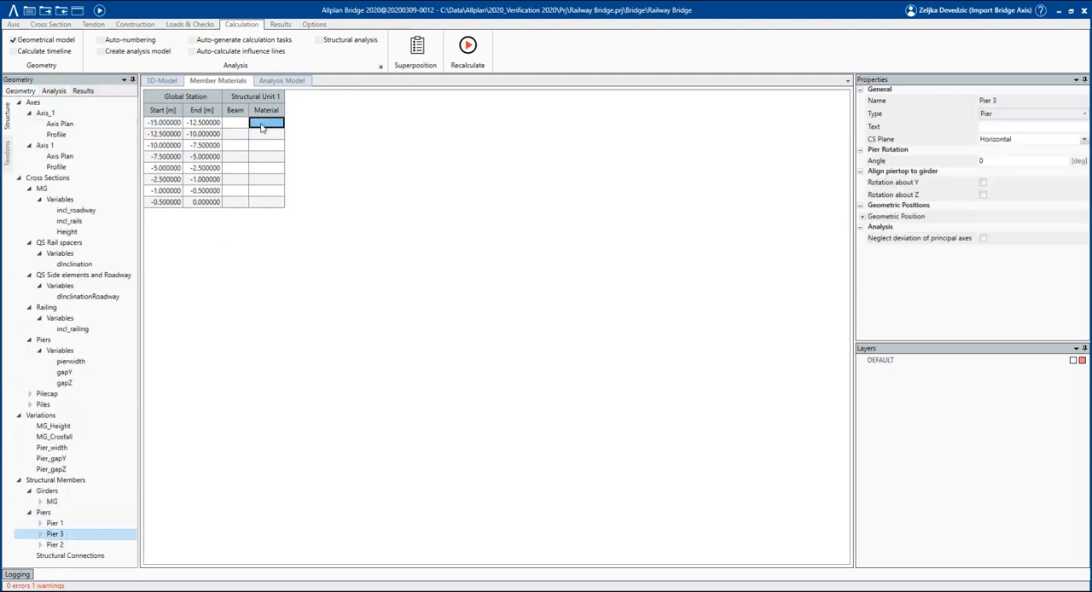
{"action": "right_click", "coordinate": [262, 125]}
{"action": "mouse_move", "coordinate": [401, 131]}
{"action": "mouse_move", "coordinate": [495, 132]}
{"action": "left_click", "coordinate": [554, 133]}
{"action": "right_click", "coordinate": [263, 122]}
{"action": "left_click", "coordinate": [296, 144]}
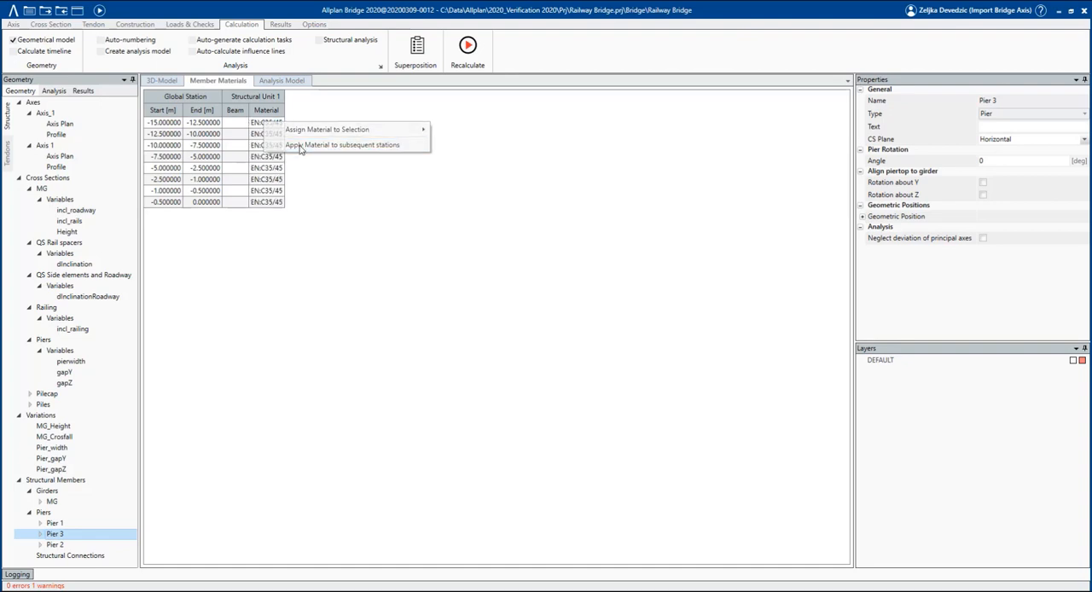
Open the member materials of Pier 2 and assign concrete C35/45 to all stations of Structural Units 1 to 4.
{"action": "left_click", "coordinate": [67, 545]}
{"action": "right_click", "coordinate": [68, 543]}
{"action": "left_click", "coordinate": [100, 523]}
{"action": "left_click", "coordinate": [257, 124]}
{"action": "left_click", "coordinate": [55, 91]}
{"action": "left_click_drag", "start_coordinate": [68, 124], "coordinate": [393, 110]}
{"action": "left_click_drag", "start_coordinate": [66, 126], "coordinate": [458, 112]}
Copy C35/45 to the first station of Pier 2's Structural Units 5 and 6 and apply it to the subsequent stations.
{"action": "left_click", "coordinate": [465, 125]}
{"action": "key", "text": "ctrl+c"}
{"action": "left_click", "coordinate": [529, 121]}
{"action": "key", "text": "ctrl+v"}
{"action": "left_click", "coordinate": [593, 126]}
{"action": "key", "text": "ctrl+v"}
{"action": "left_click_drag", "start_coordinate": [526, 125], "coordinate": [588, 127]}
{"action": "right_click", "coordinate": [588, 126]}
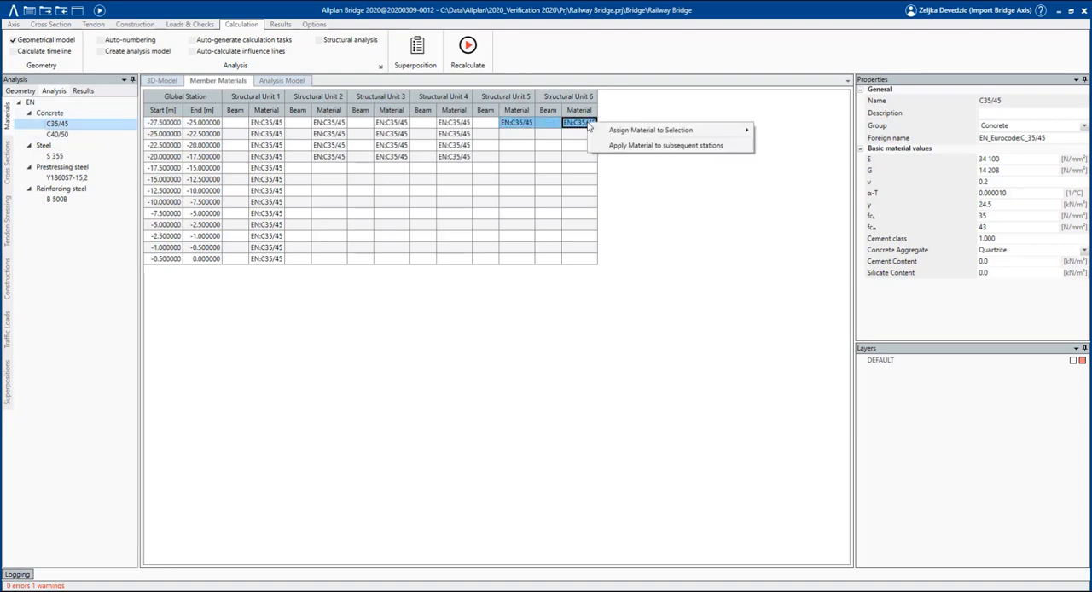
{"action": "left_click", "coordinate": [616, 145]}
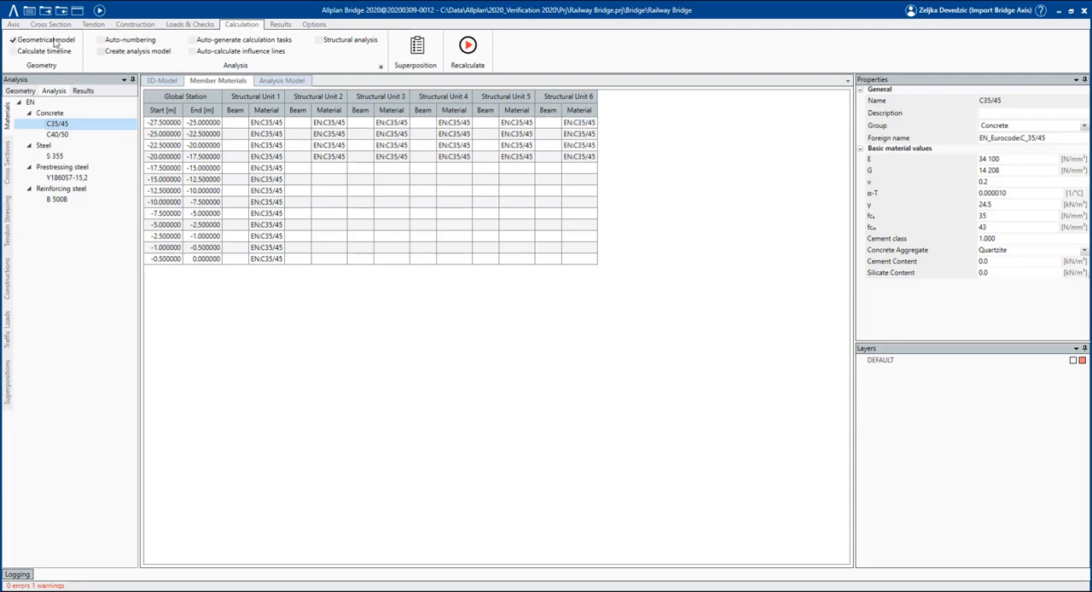
Return to the 3D model and recalculate the bridge with the assigned materials.
{"action": "left_click", "coordinate": [163, 80]}
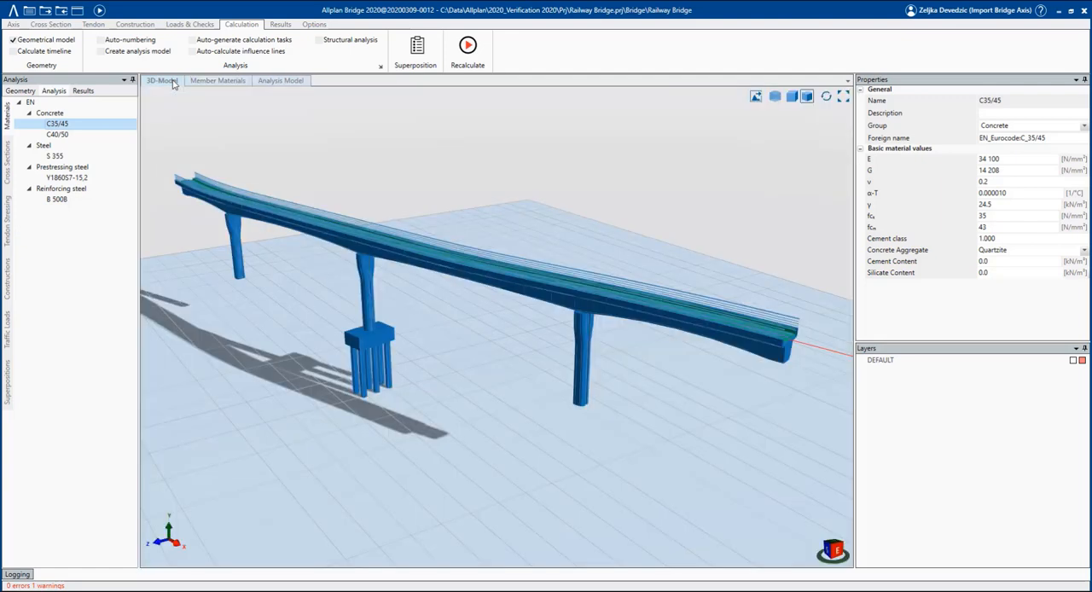
{"action": "left_click", "coordinate": [100, 10]}
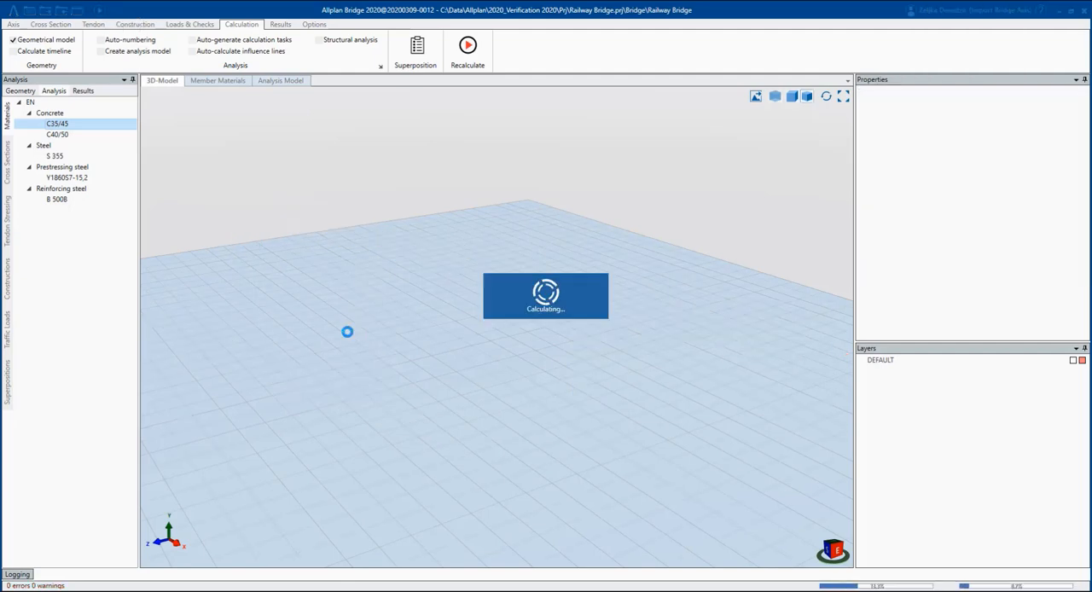
Examine the recalculated bridge in 3D, looking at the girder end, the piers, the pile cap and the piles.
{"action": "mouse_move", "coordinate": [516, 333]}
{"action": "middle_mouse_down"}
{"action": "mouse_move", "coordinate": [496, 316]}
{"action": "mouse_move", "coordinate": [466, 336]}
{"action": "middle_mouse_up"}
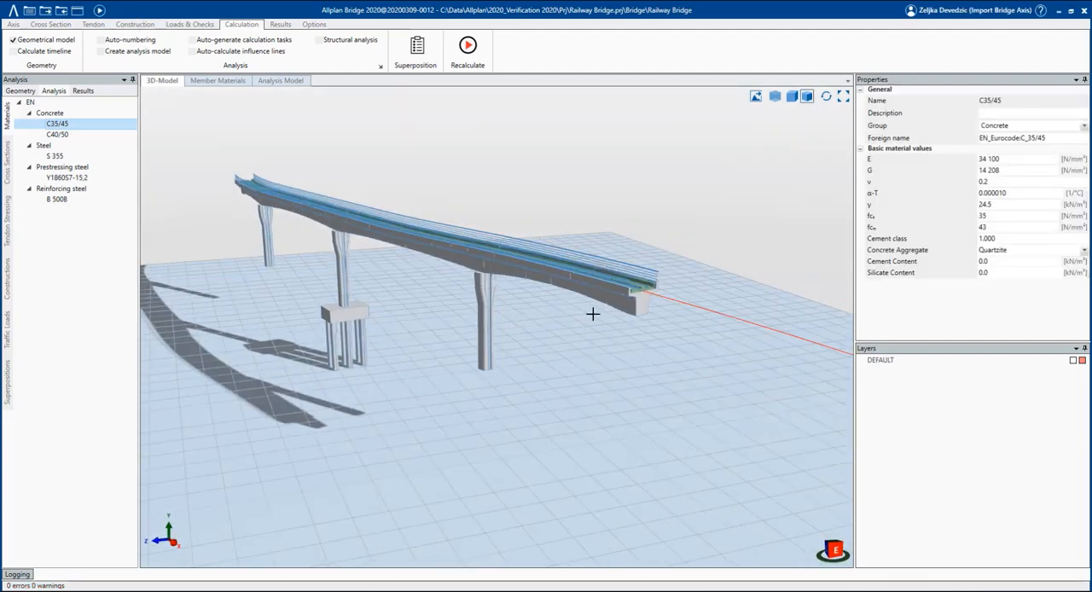
{"action": "scroll", "coordinate": [604, 299], "scroll_direction": "up", "scroll_amount": 3}
{"action": "scroll", "coordinate": [675, 296], "scroll_direction": "up", "scroll_amount": 1}
{"action": "scroll", "coordinate": [674, 296], "scroll_direction": "up", "scroll_amount": 3}
{"action": "mouse_move", "coordinate": [655, 284]}
{"action": "middle_mouse_down"}
{"action": "mouse_move", "coordinate": [620, 282]}
{"action": "mouse_move", "coordinate": [639, 286]}
{"action": "mouse_move", "coordinate": [677, 264]}
{"action": "middle_mouse_up"}
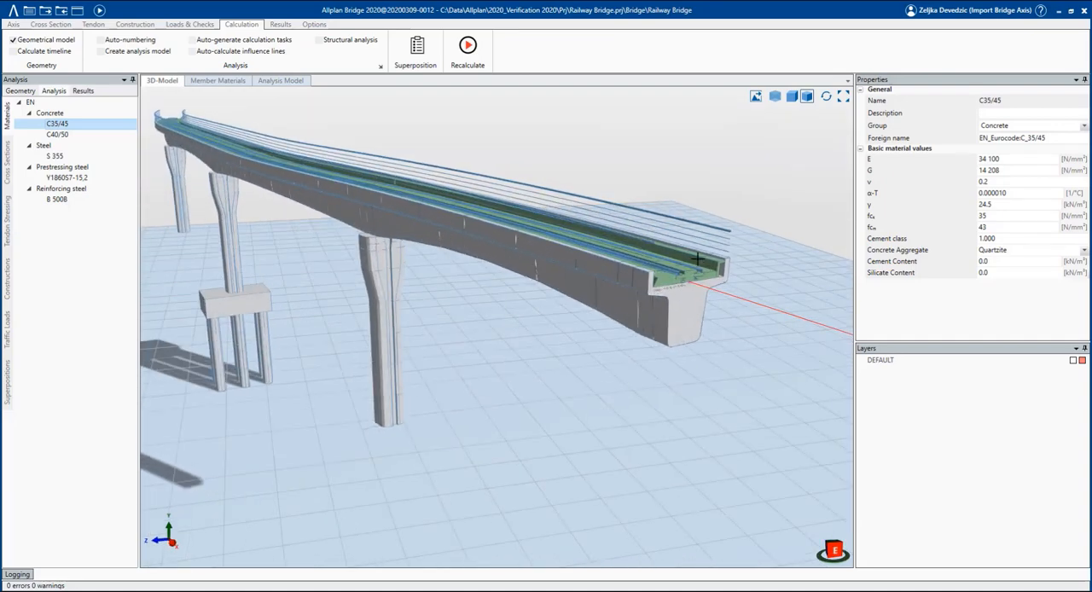
{"action": "middle_click_drag", "start_coordinate": [777, 350], "coordinate": [797, 371]}
{"action": "scroll", "coordinate": [650, 312], "scroll_direction": "up", "scroll_amount": 5}
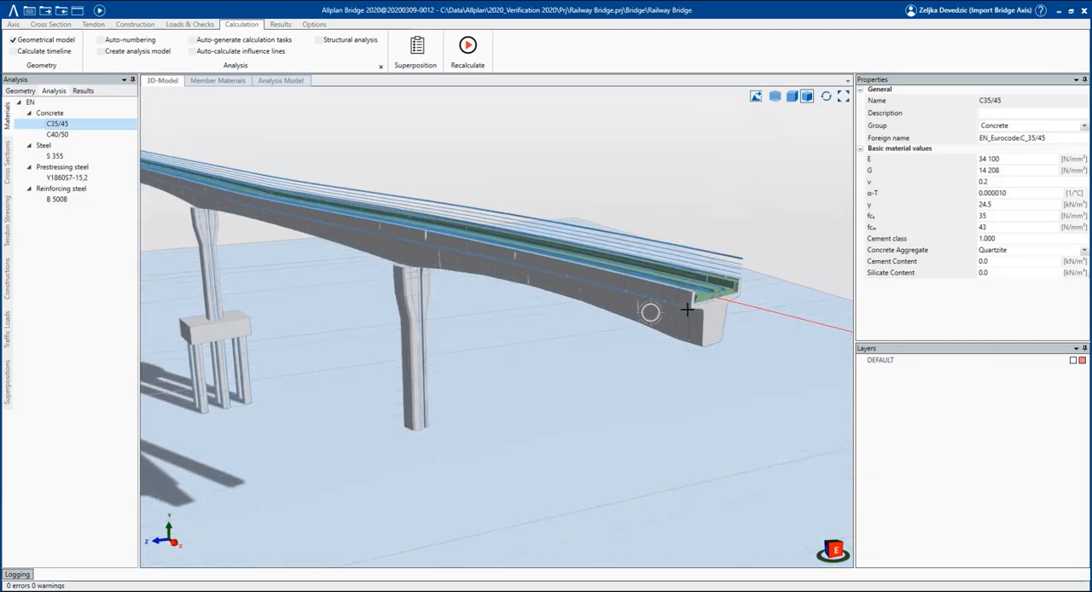
{"action": "scroll", "coordinate": [682, 309], "scroll_direction": "down", "scroll_amount": 1}
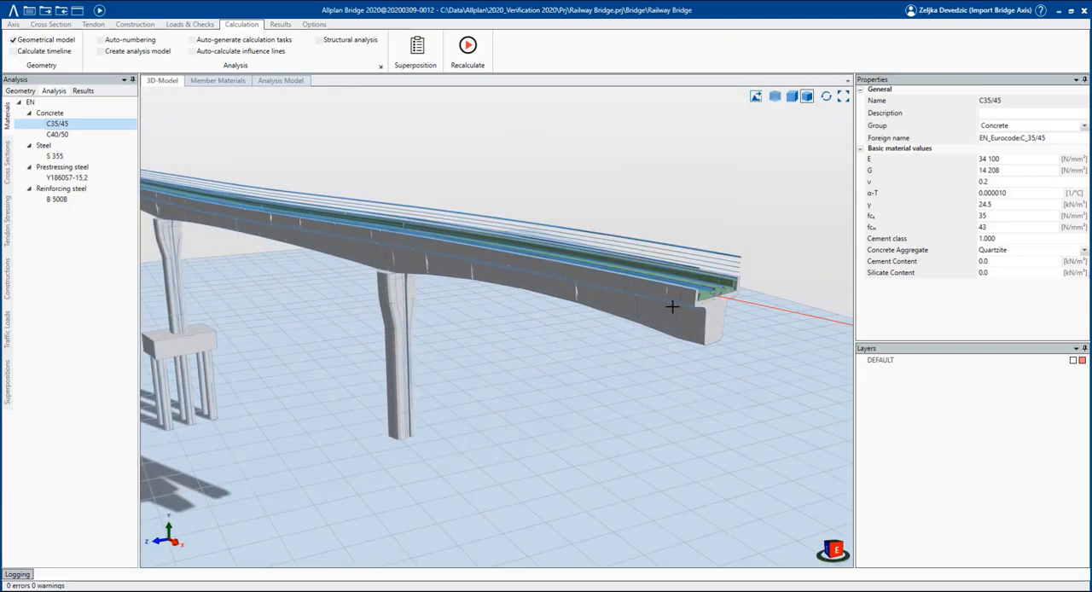
{"action": "scroll", "coordinate": [797, 296], "scroll_direction": "down", "scroll_amount": 1}
{"action": "scroll", "coordinate": [144, 345], "scroll_direction": "up", "scroll_amount": 6}
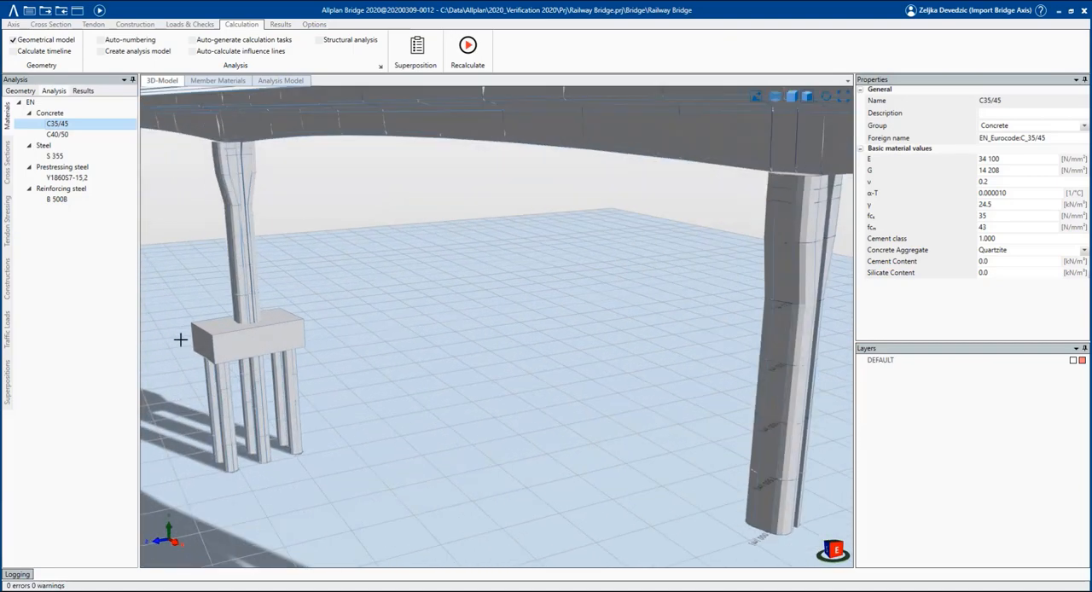
Open the MG cross section and place a point grid from the intersection point at the girder's lower-left corner, directed into the section.
{"action": "scroll", "coordinate": [294, 358], "scroll_direction": "down", "scroll_amount": 1}
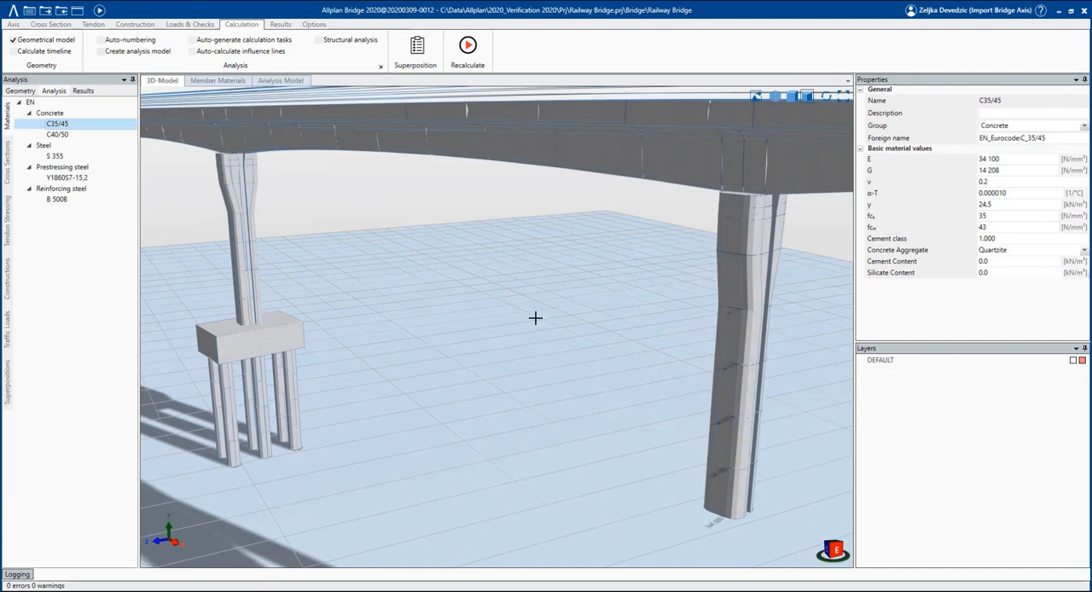
{"action": "scroll", "coordinate": [537, 318], "scroll_direction": "down", "scroll_amount": 4}
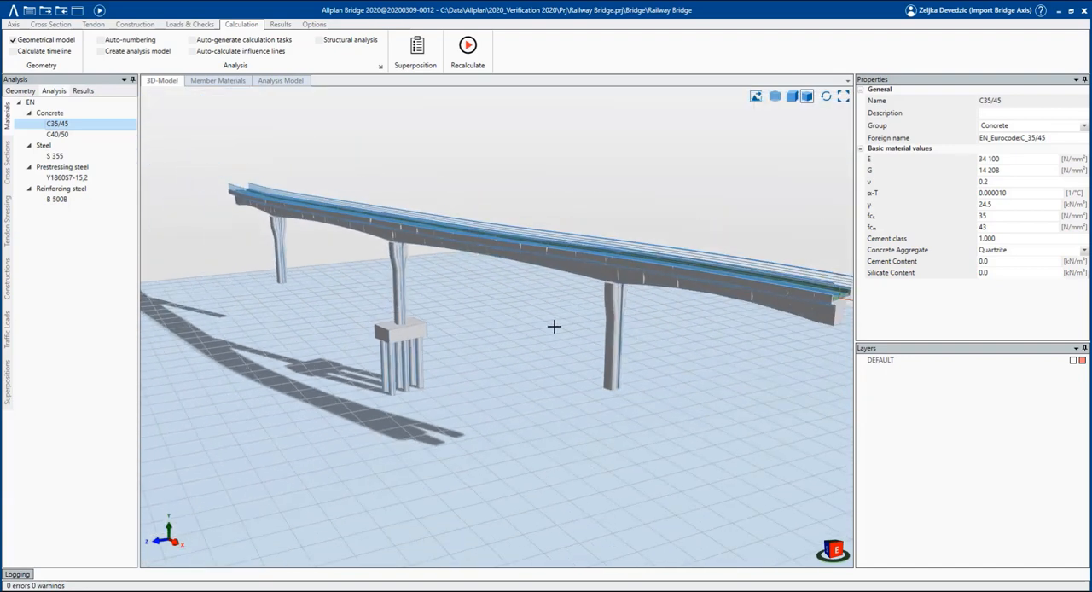
{"action": "scroll", "coordinate": [553, 326], "scroll_direction": "down", "scroll_amount": 1}
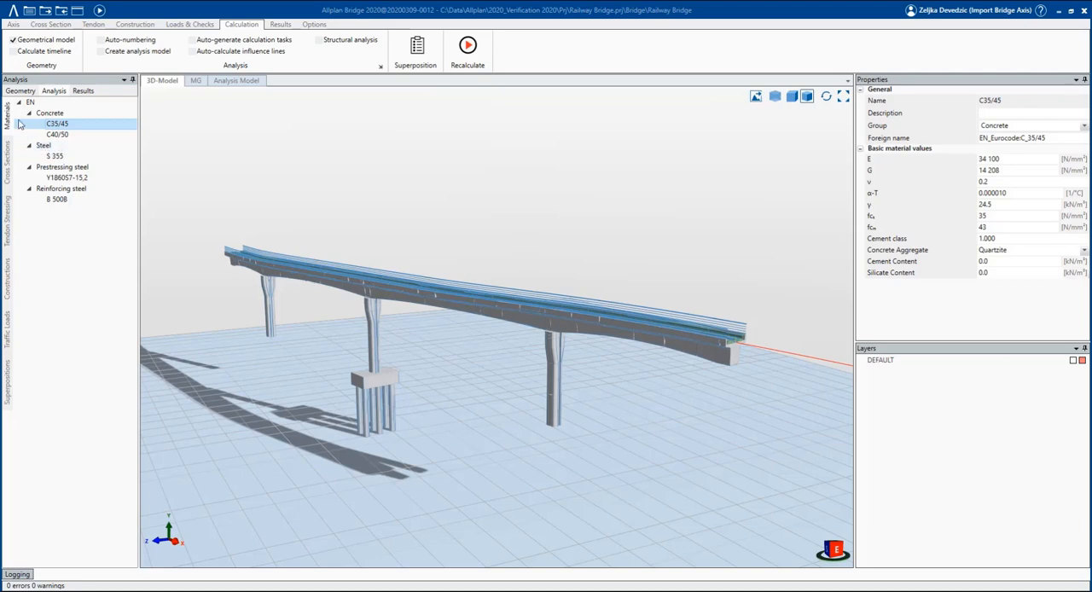
{"action": "left_click", "coordinate": [19, 90]}
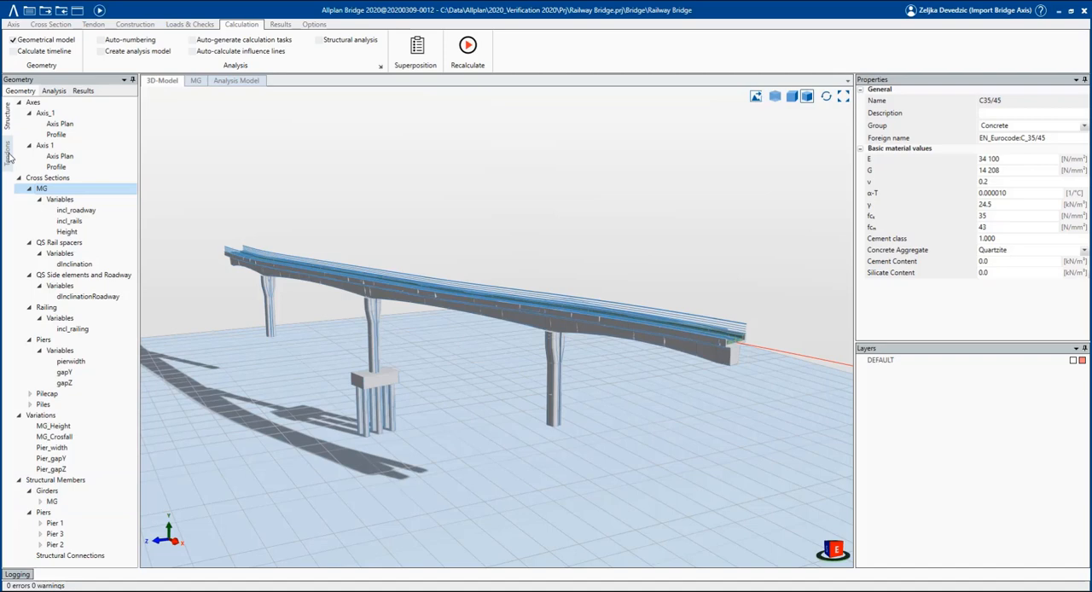
{"action": "double_click", "coordinate": [76, 191]}
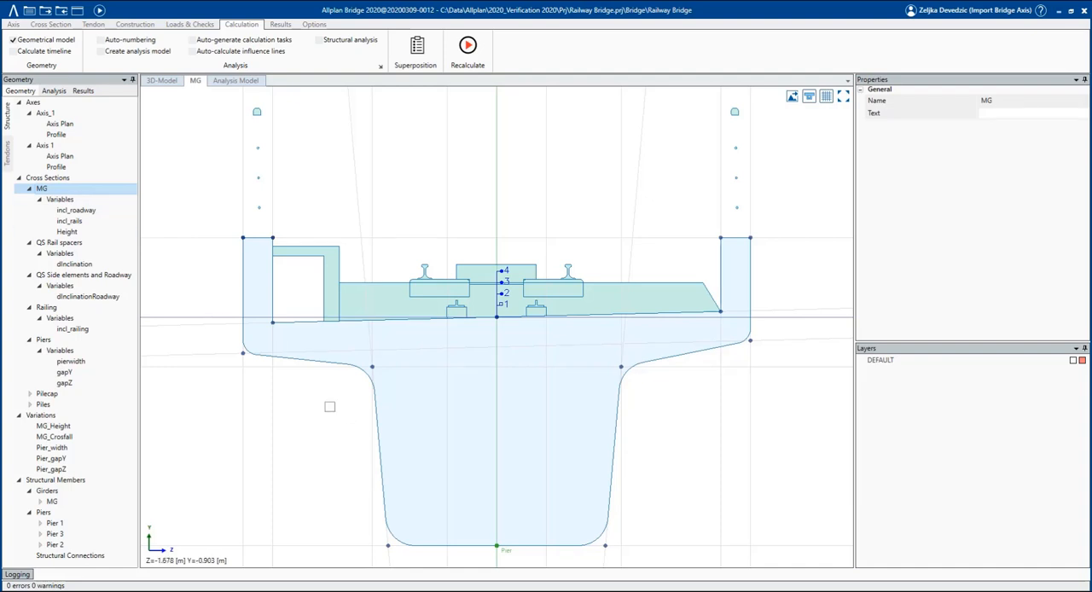
{"action": "left_click", "coordinate": [65, 24]}
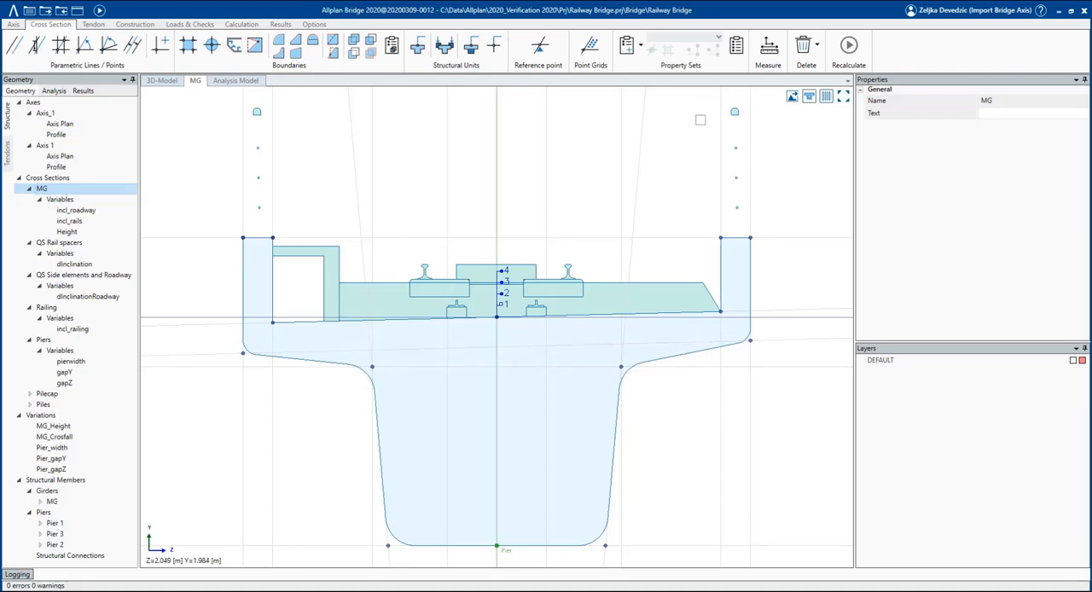
{"action": "left_click", "coordinate": [590, 45]}
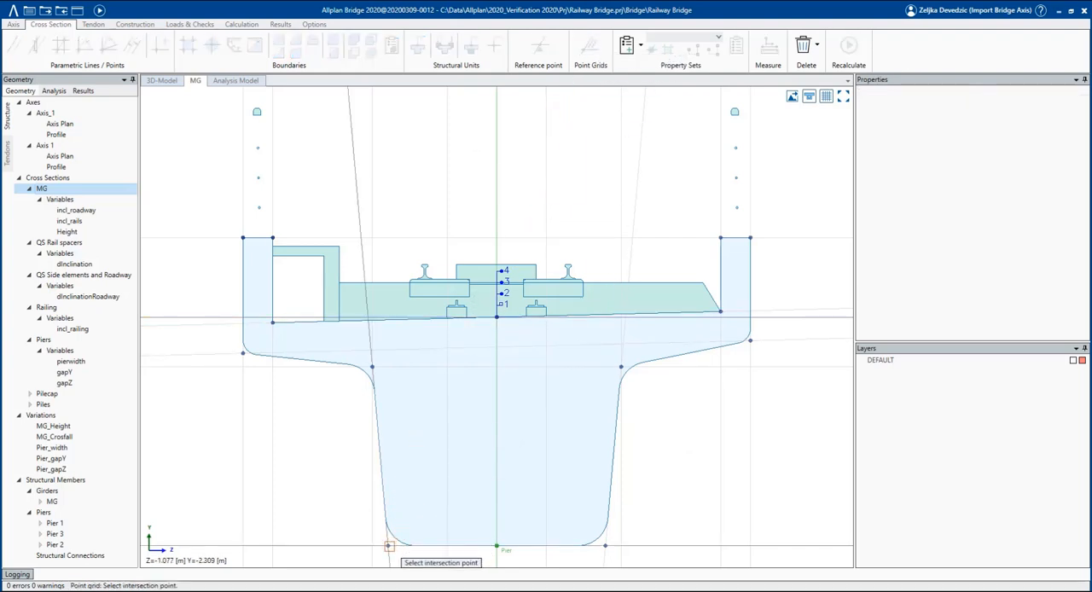
{"action": "left_click", "coordinate": [388, 546]}
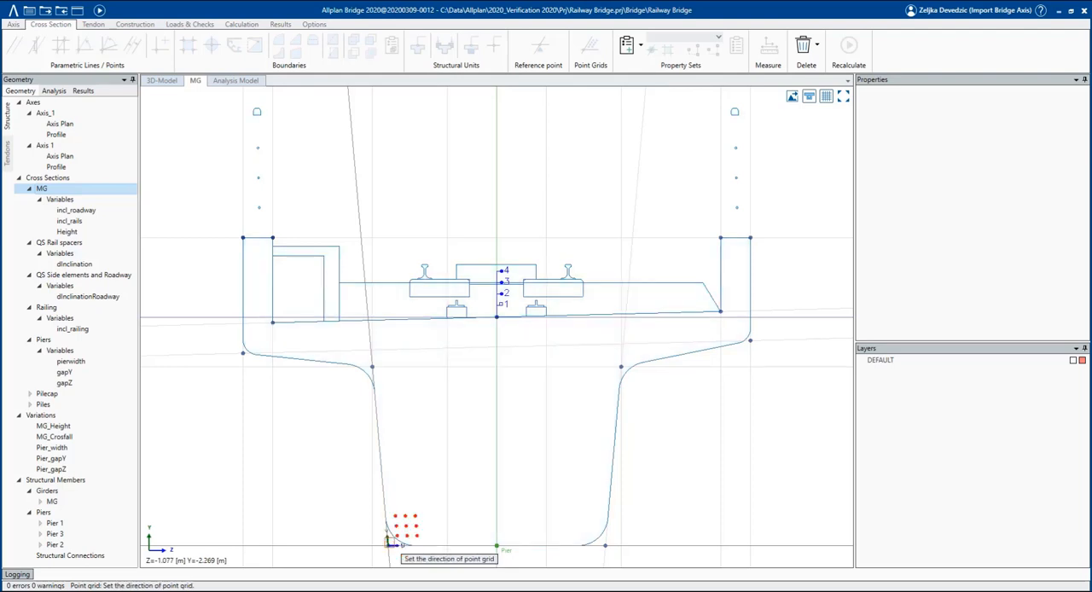
{"action": "left_click", "coordinate": [422, 451]}
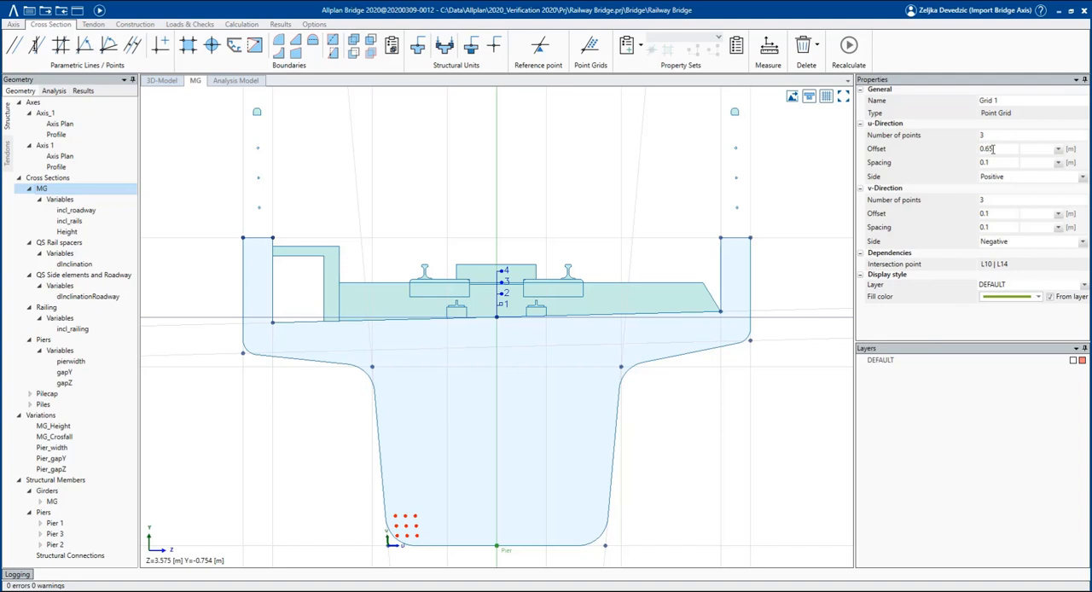
Set the grid's u-direction to offset 0.65 and spacing 0.6 m, and its v-direction to 2 points, offset 1.7 and spacing 0.25 m.
{"action": "key", "text": "Tab"}
{"action": "key", "text": "Tab"}
{"action": "left_click", "coordinate": [991, 202]}
{"action": "key", "text": "Return"}
{"action": "left_click_drag", "start_coordinate": [994, 227], "coordinate": [933, 233]}
{"action": "left_click", "coordinate": [1057, 214]}
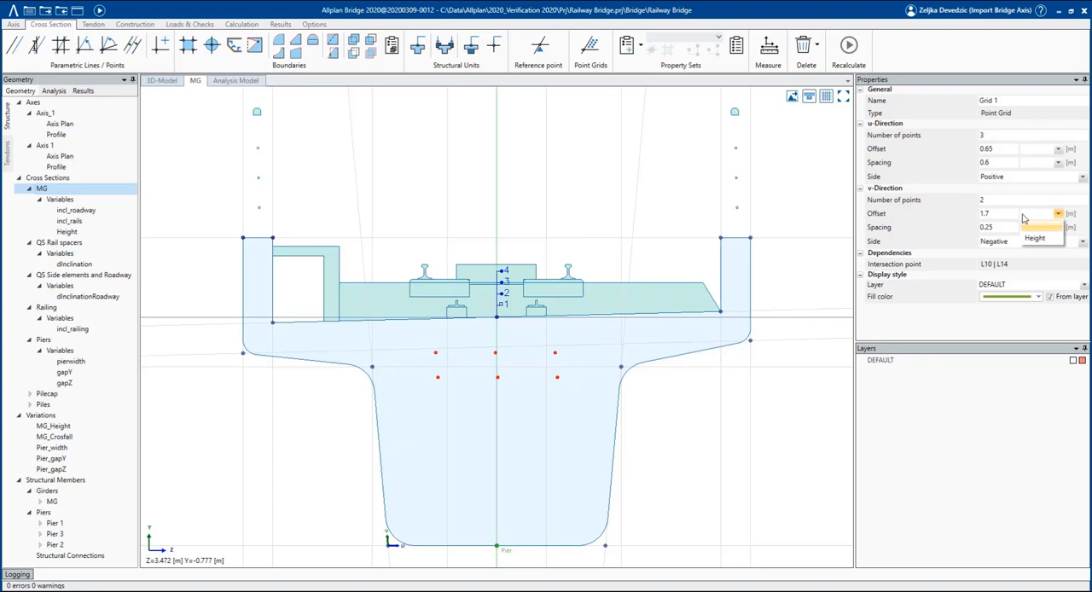
{"action": "left_click", "coordinate": [1028, 202]}
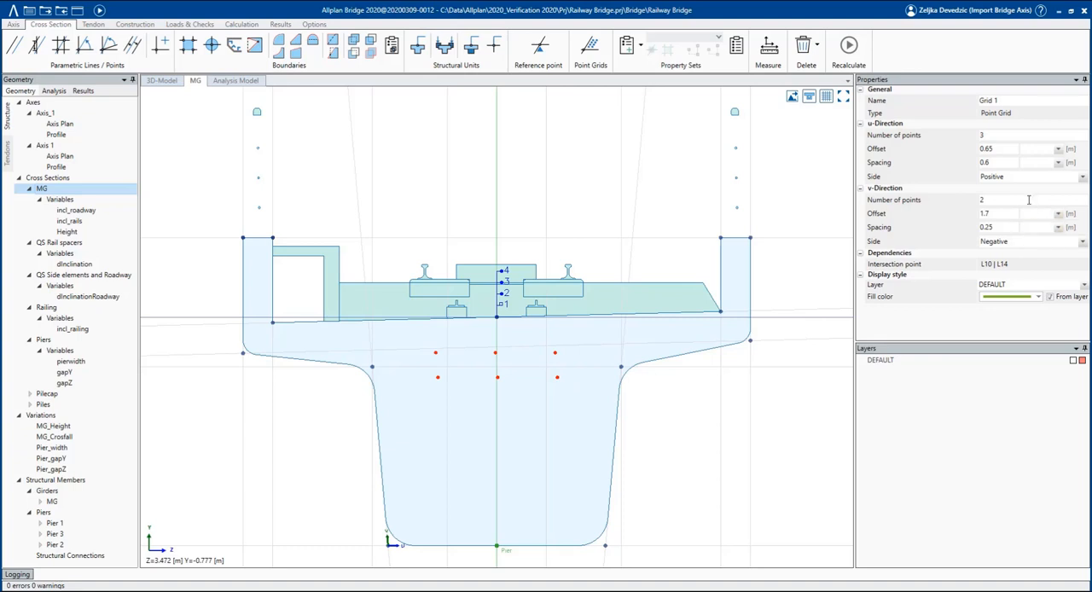
{"action": "left_click", "coordinate": [341, 440]}
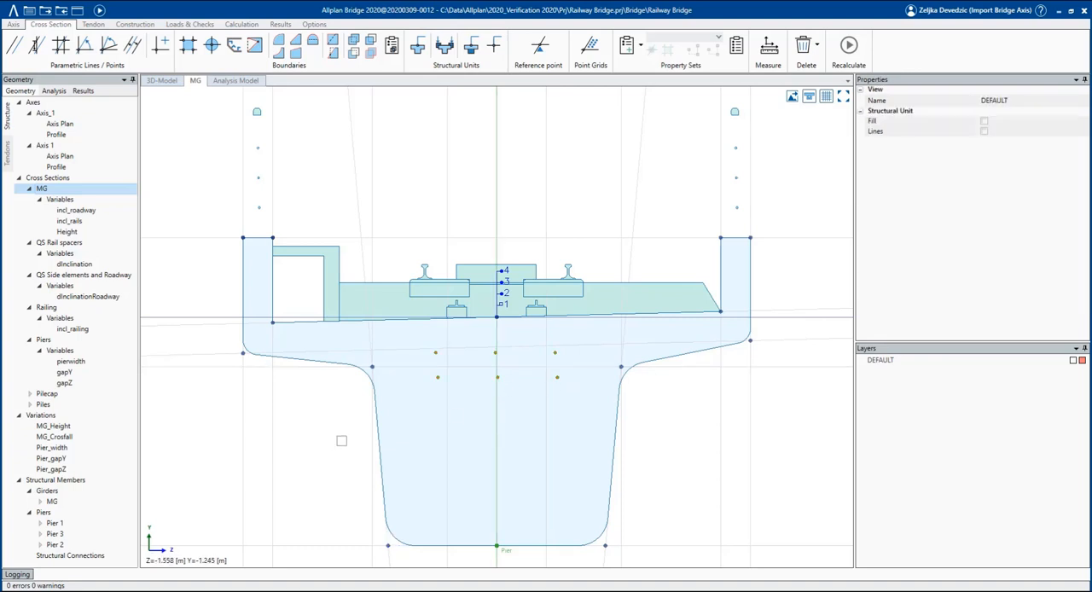
Add a Length variable named Tendons to the MG cross section and set its value to 1.7 m.
{"action": "left_click", "coordinate": [78, 201]}
{"action": "right_click", "coordinate": [78, 200]}
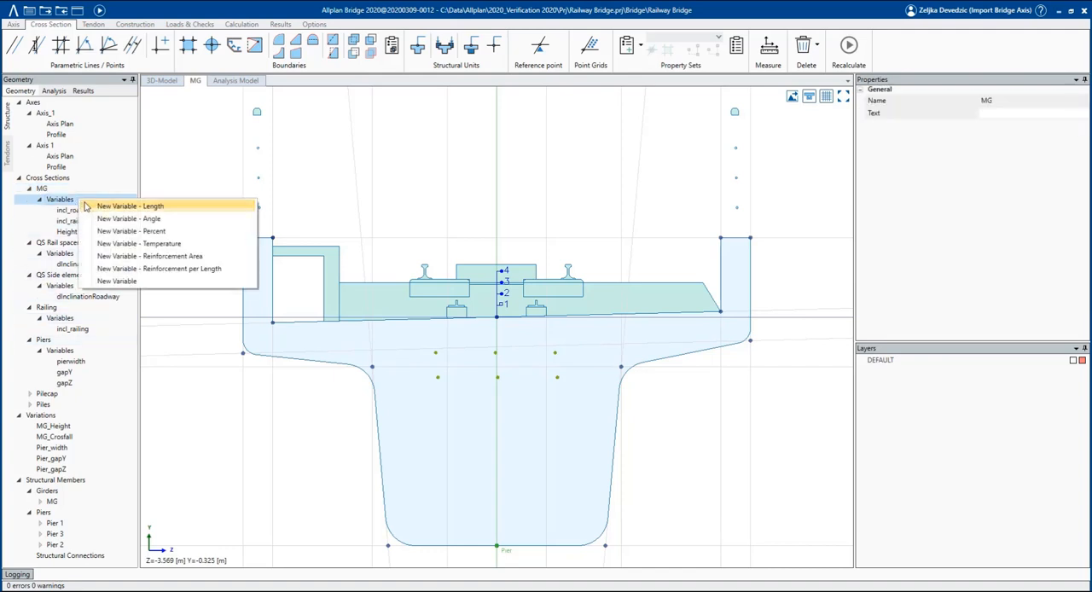
{"action": "left_click", "coordinate": [92, 208]}
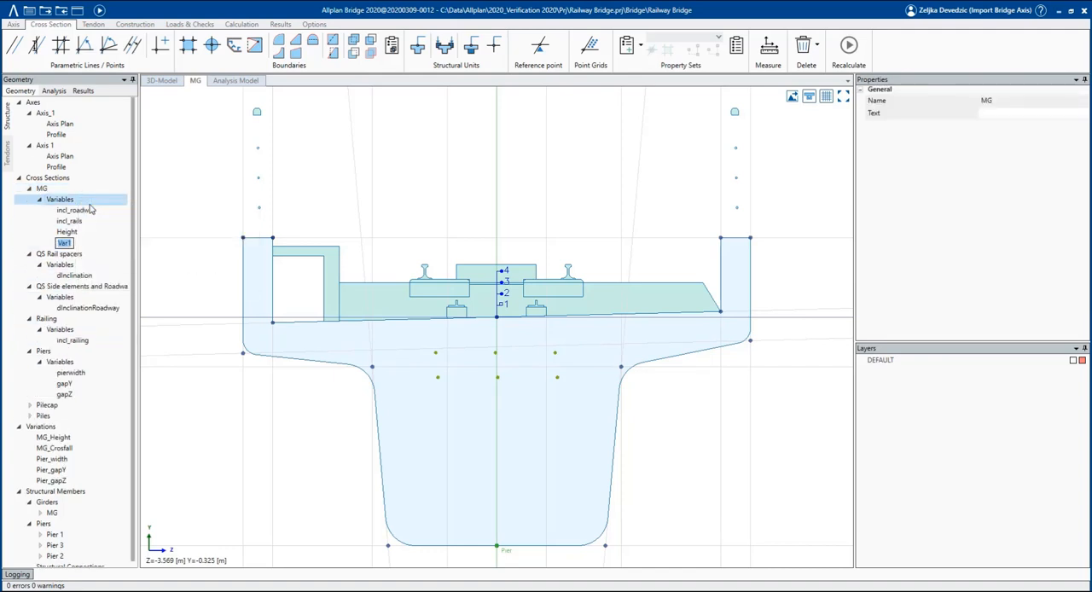
{"action": "type", "text": "Tendons"}
{"action": "key", "text": "Return"}
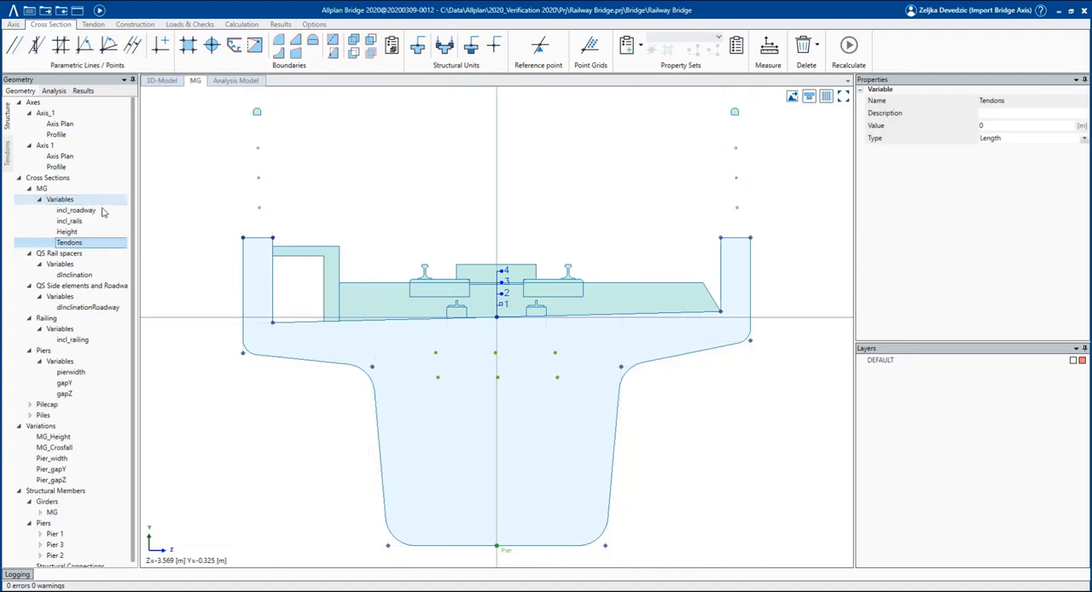
{"action": "left_click", "coordinate": [1007, 125]}
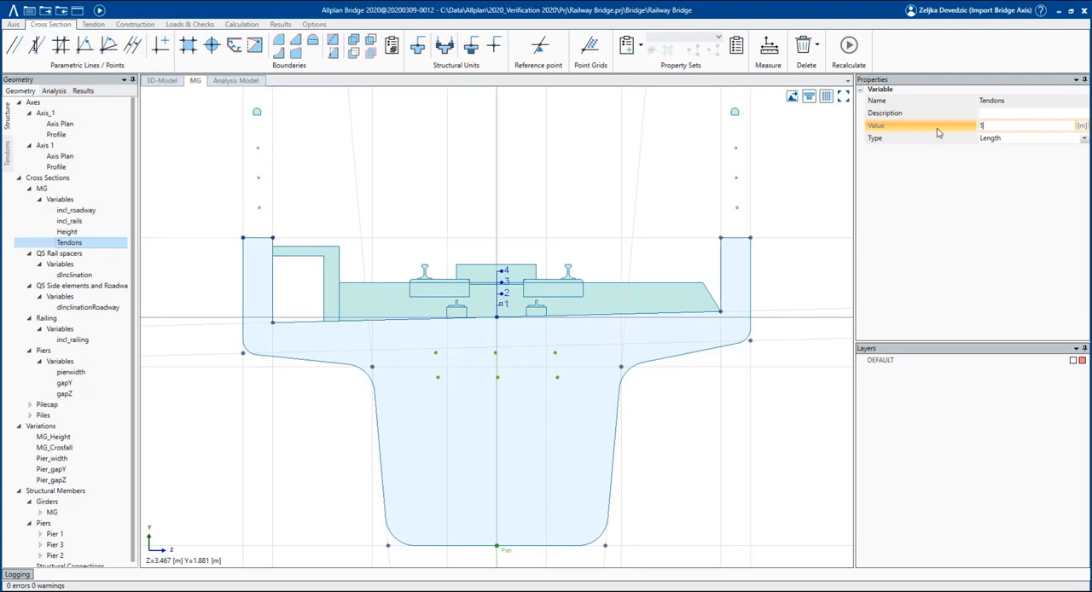
{"action": "key", "text": "Tab"}
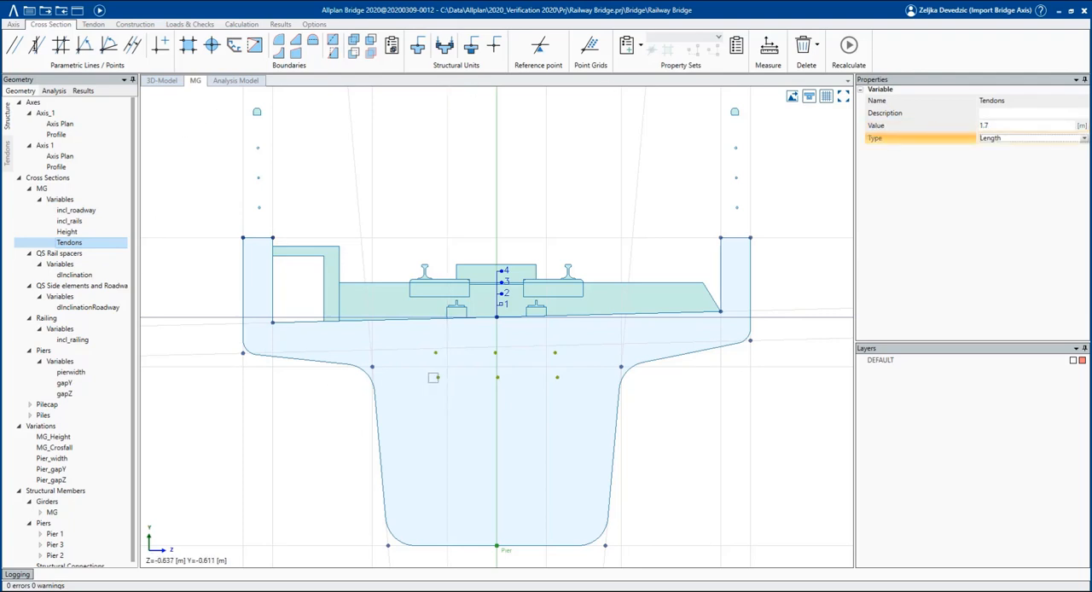
Link the v-direction offset of the point grid to the Tendons variable.
{"action": "left_click", "coordinate": [433, 377]}
{"action": "left_click", "coordinate": [483, 407]}
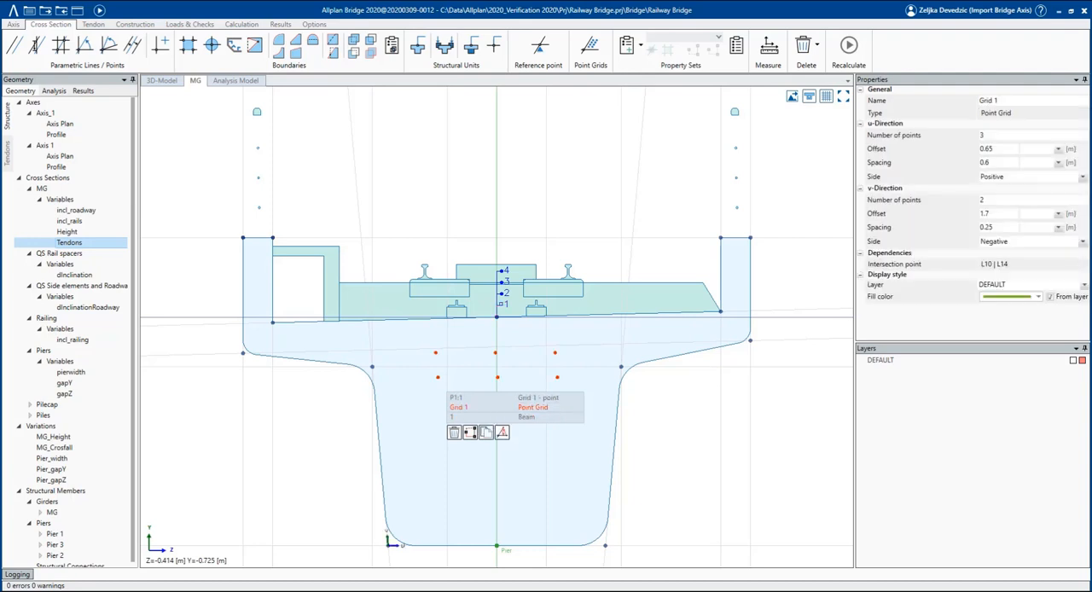
{"action": "left_click", "coordinate": [1057, 217]}
{"action": "left_click", "coordinate": [1039, 248]}
{"action": "left_click", "coordinate": [658, 435]}
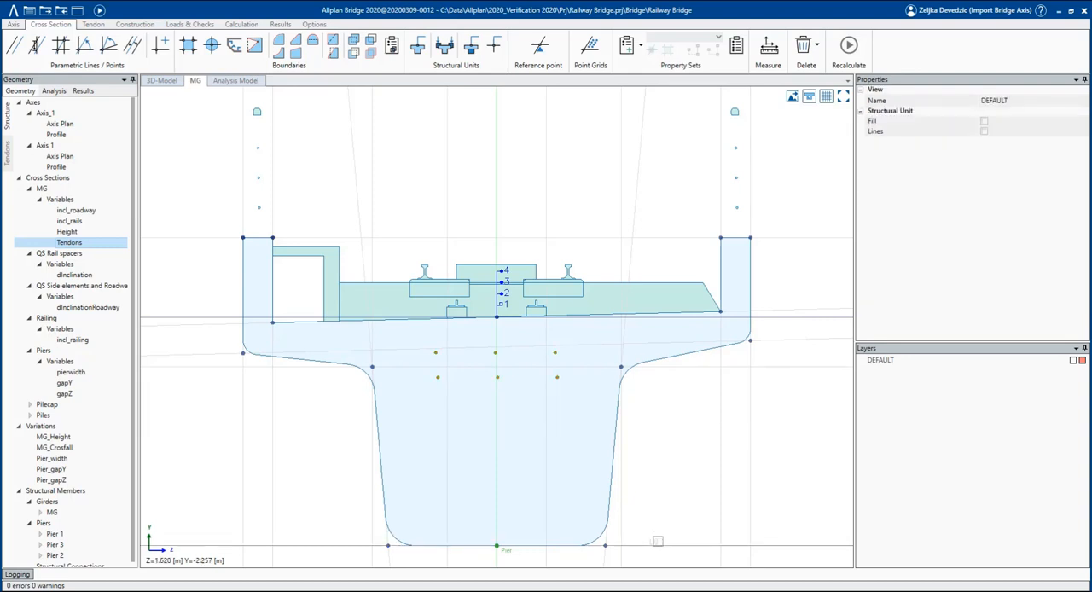
Try varying the Height distance of the girder's bottom line to check how the grid points move with it.
{"action": "left_click", "coordinate": [658, 544]}
{"action": "left_click", "coordinate": [708, 559]}
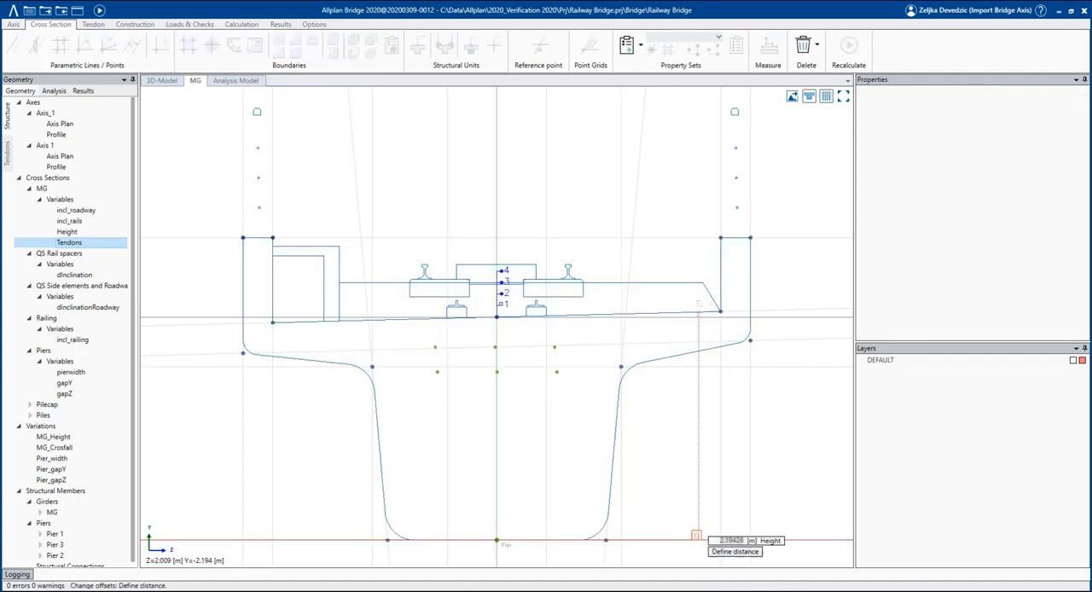
{"action": "scroll", "coordinate": [682, 531], "scroll_direction": "down", "scroll_amount": 2}
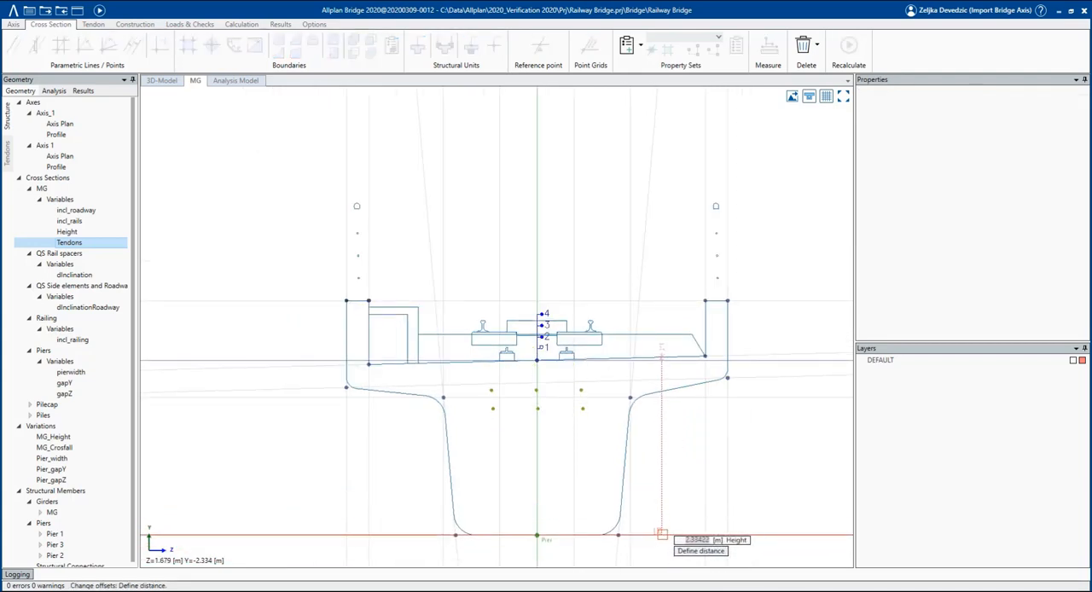
{"action": "left_click", "coordinate": [660, 532]}
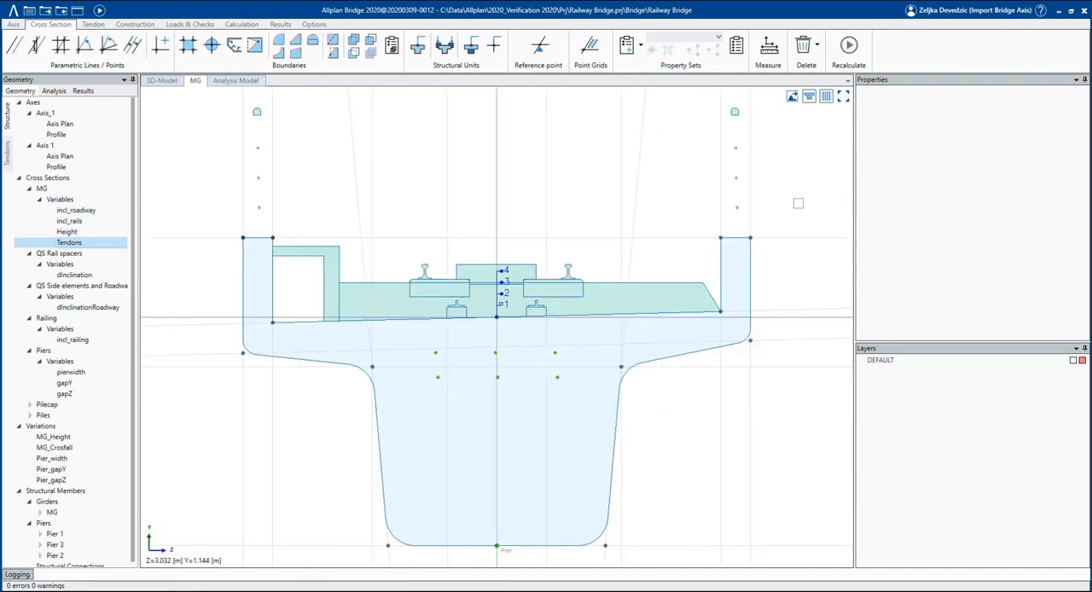
Recalculate the bridge and show the 3D model transparently to inspect the grid points inside the girder end.
{"action": "left_click", "coordinate": [8, 155]}
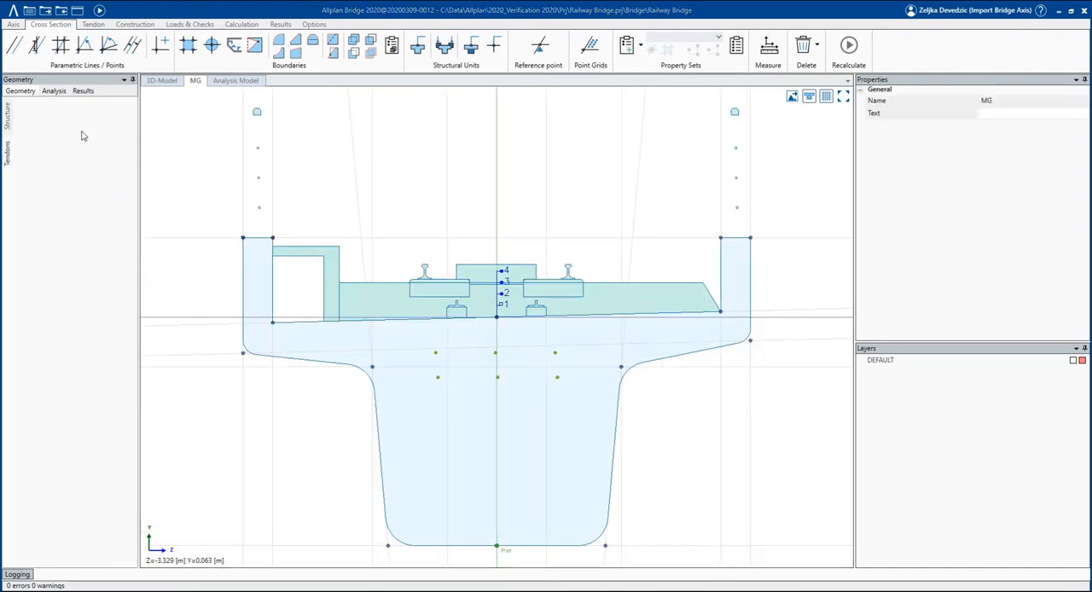
{"action": "left_click", "coordinate": [99, 10]}
{"action": "left_click", "coordinate": [776, 98]}
{"action": "scroll", "coordinate": [713, 352], "scroll_direction": "up", "scroll_amount": 5}
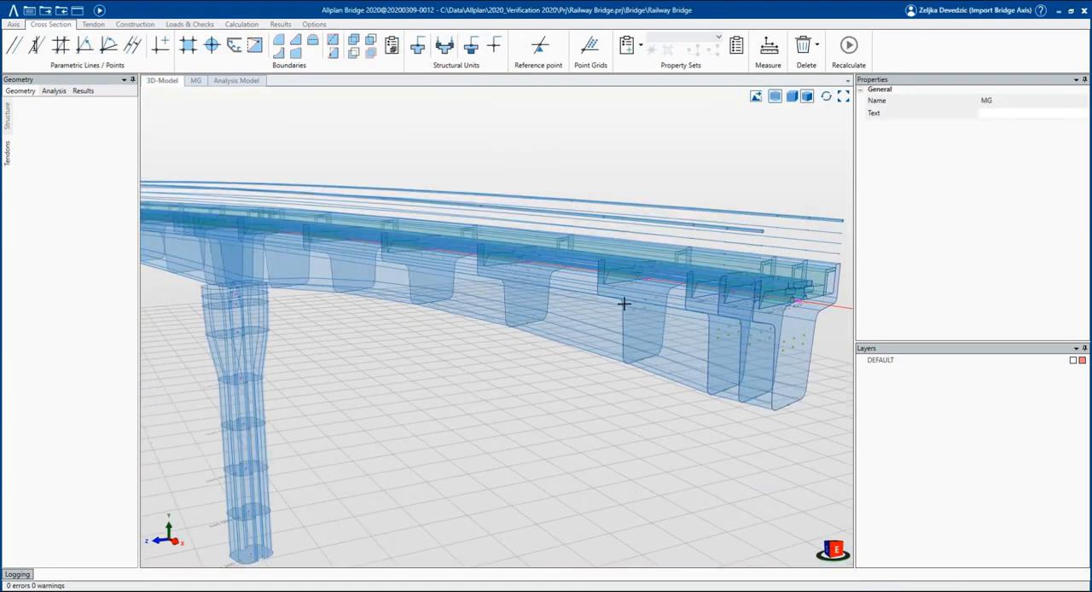
Create a new table variation named MG_Tendons in the bridge structure.
{"action": "left_click", "coordinate": [7, 116]}
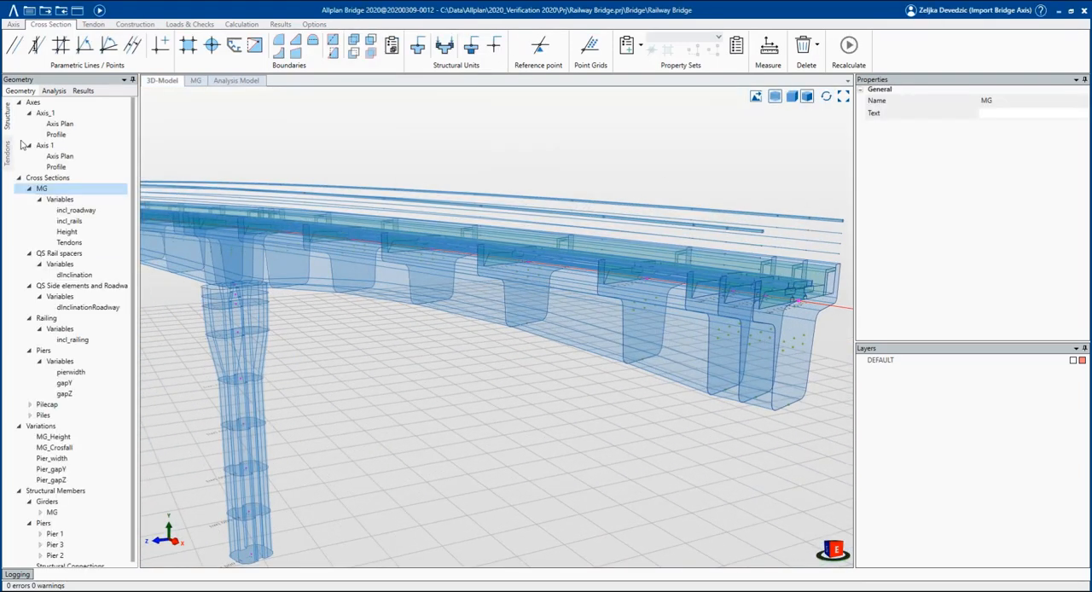
{"action": "left_click", "coordinate": [82, 429]}
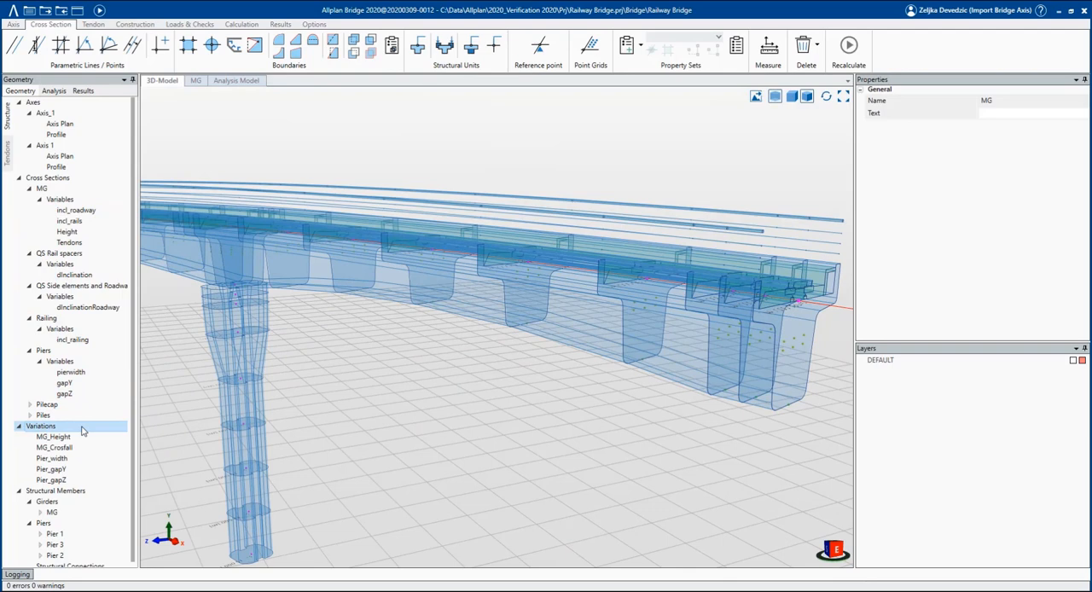
{"action": "right_click", "coordinate": [82, 430]}
{"action": "left_click", "coordinate": [106, 434]}
{"action": "type", "text": "MG_Tendons"}
{"action": "key", "text": "Return"}
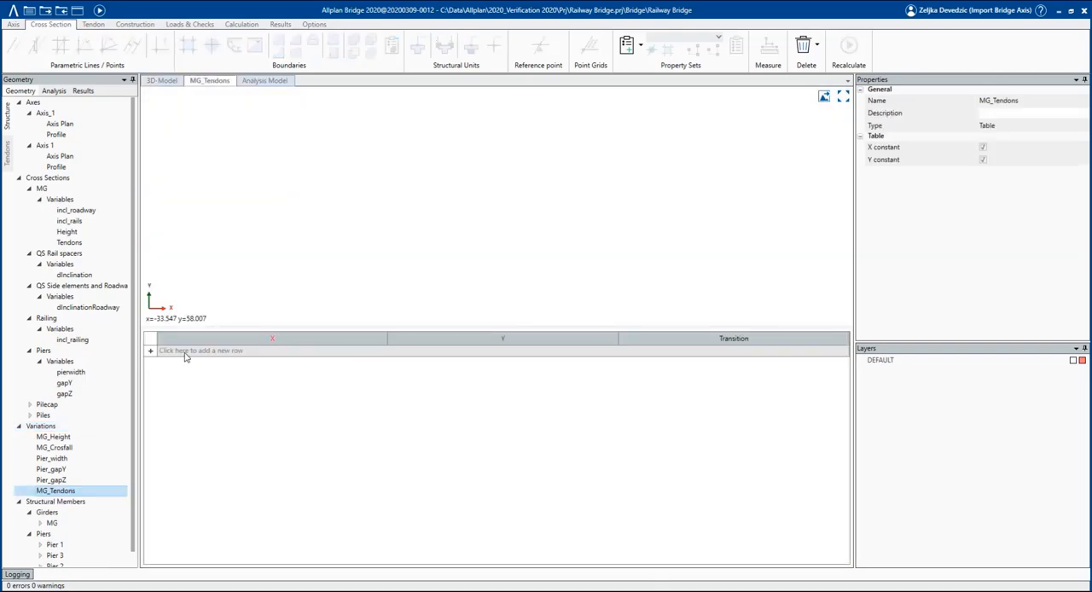
Paste nine rows into the MG_Tendons table: X 0 to 160, Y 2, alternating 0.2 and 2.5, ending at 2, and delete the surplus zero row.
{"action": "right_click", "coordinate": [186, 357]}
{"action": "left_click", "coordinate": [196, 359]}
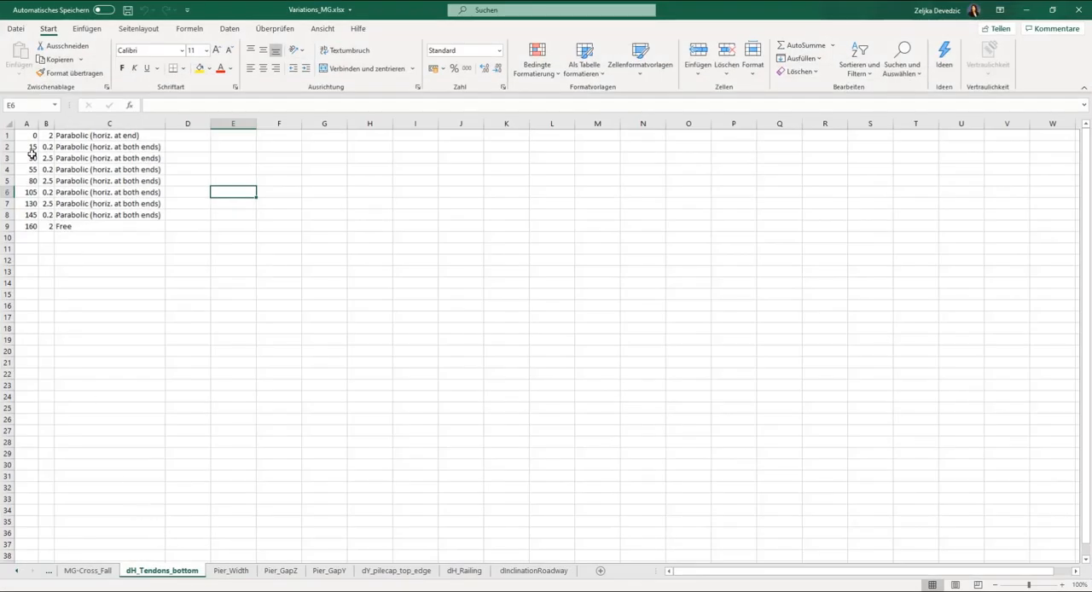
{"action": "left_click_drag", "start_coordinate": [25, 134], "coordinate": [97, 227]}
{"action": "key", "text": "ctrl+c"}
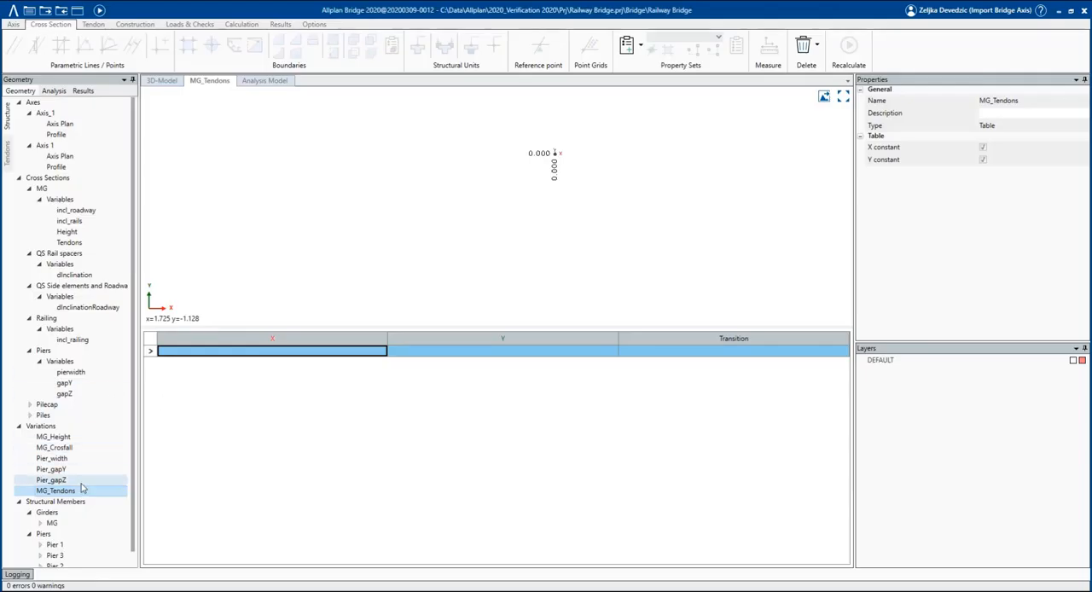
{"action": "left_click", "coordinate": [82, 483]}
{"action": "left_click", "coordinate": [62, 429]}
{"action": "left_click", "coordinate": [67, 492]}
{"action": "left_click", "coordinate": [189, 354]}
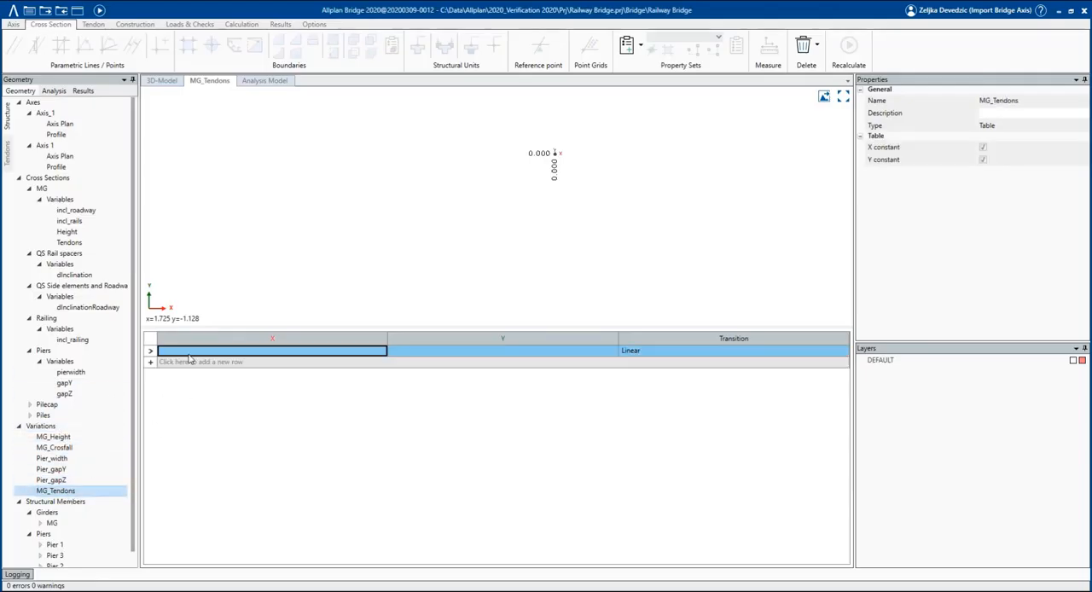
{"action": "key", "text": "ctrl+v"}
{"action": "left_click", "coordinate": [611, 283]}
{"action": "left_click", "coordinate": [444, 345]}
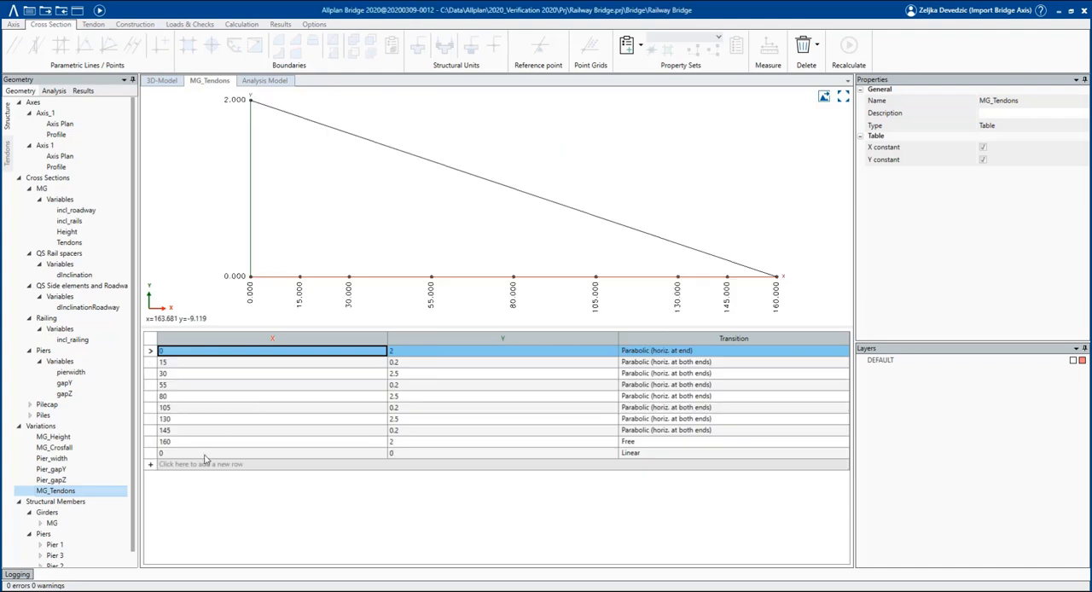
{"action": "left_click", "coordinate": [204, 453]}
{"action": "key", "text": "Delete"}
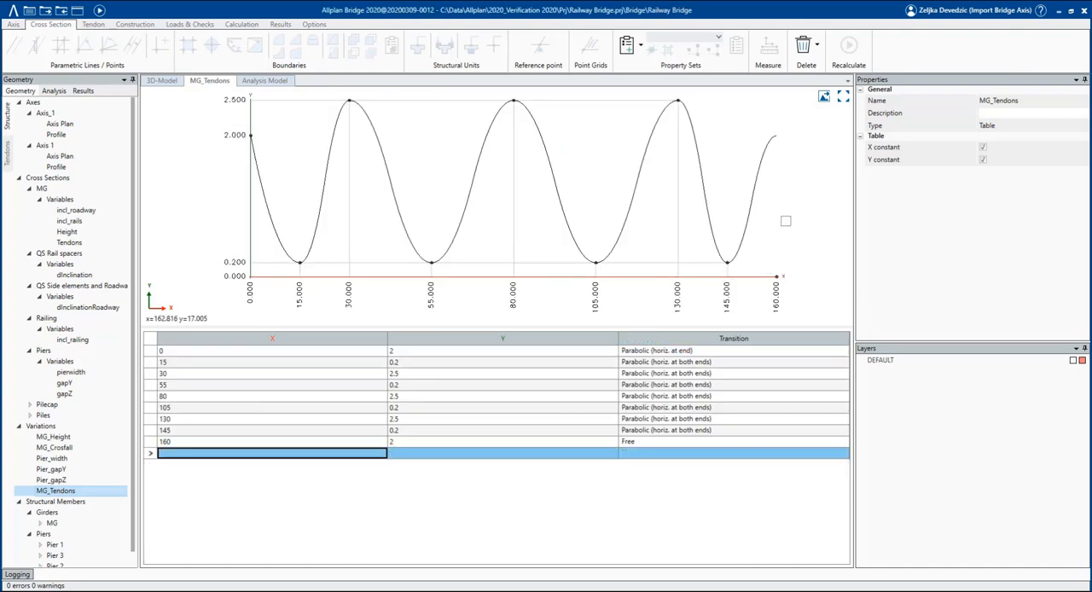
Assign MG_Tendons to the Tendons variable at all stations of girder MG, recalculate, and return to the 3D model.
{"action": "double_click", "coordinate": [52, 522]}
{"action": "scroll", "coordinate": [77, 536], "scroll_direction": "down", "scroll_amount": 1}
{"action": "left_click", "coordinate": [75, 535]}
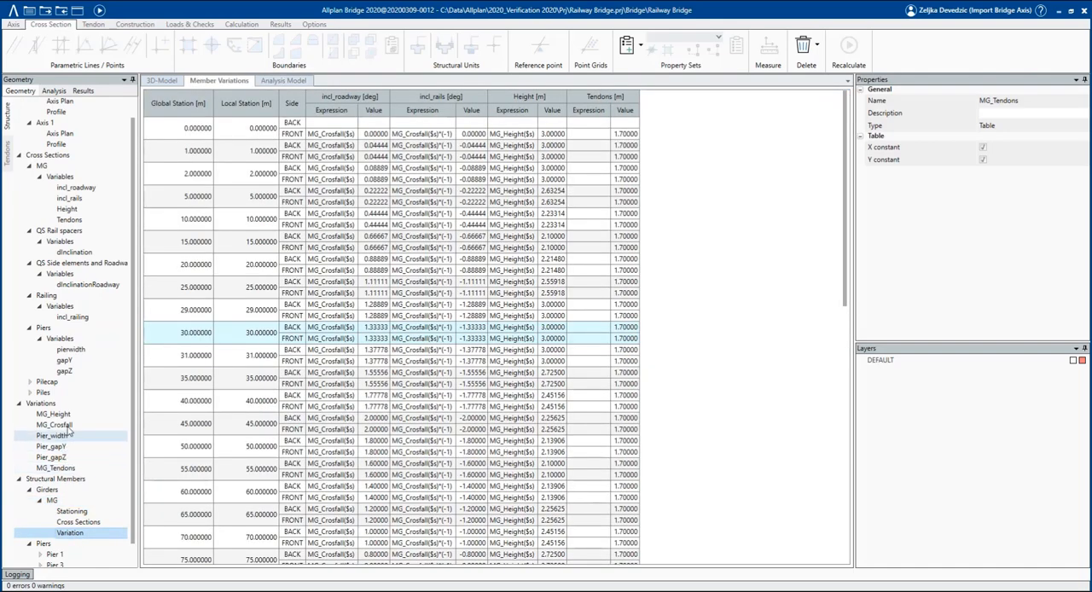
{"action": "left_click_drag", "start_coordinate": [56, 469], "coordinate": [597, 110]}
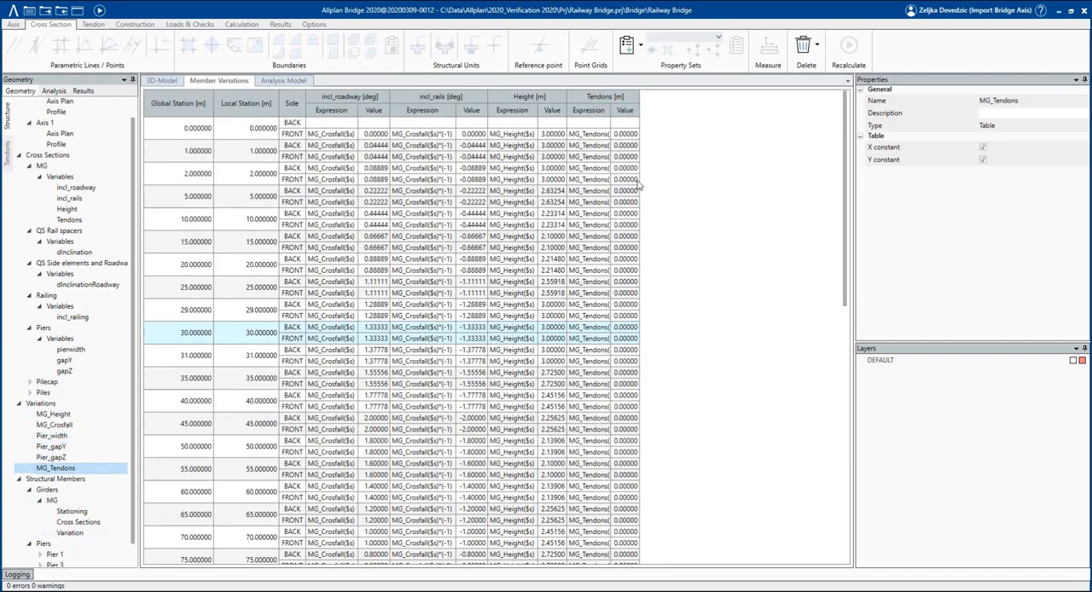
{"action": "left_click", "coordinate": [98, 11]}
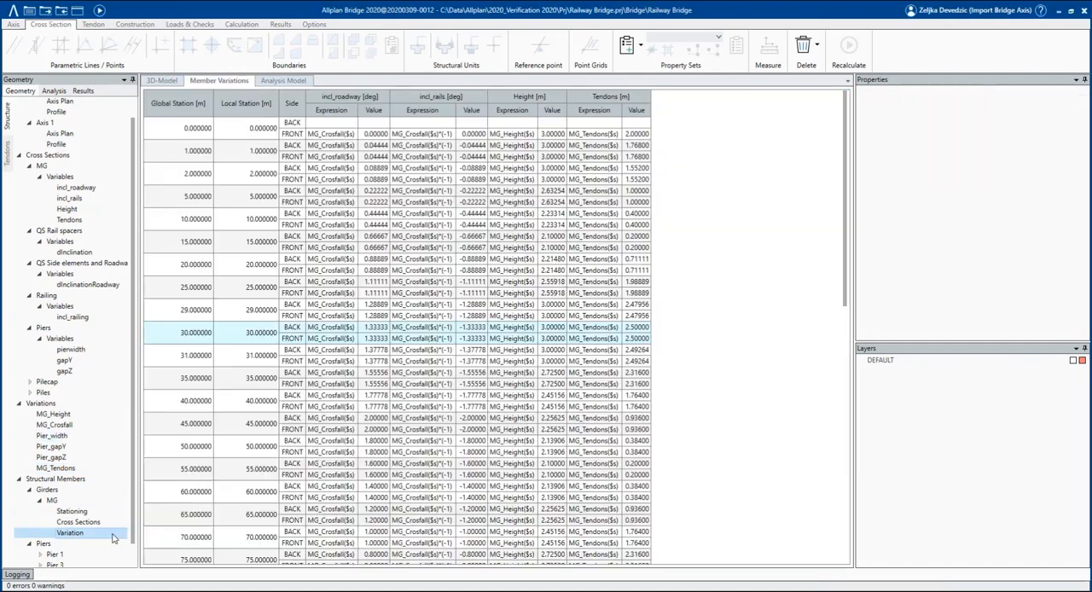
{"action": "left_click", "coordinate": [162, 81]}
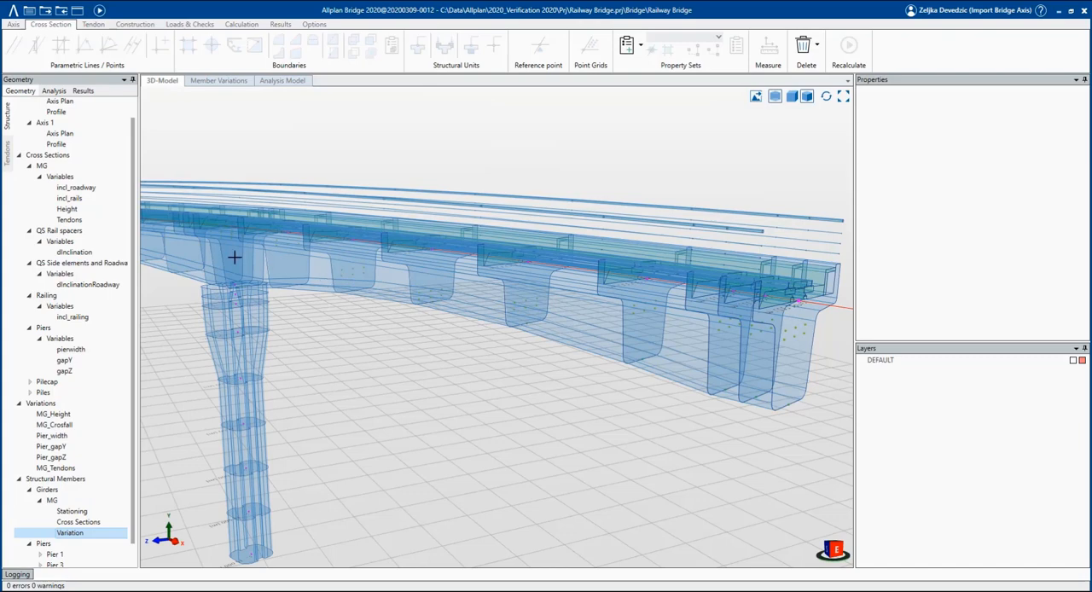
Create a new tendon group named Phase 1 in the bridge's tendon structure.
{"action": "scroll", "coordinate": [219, 251], "scroll_direction": "up", "scroll_amount": 5}
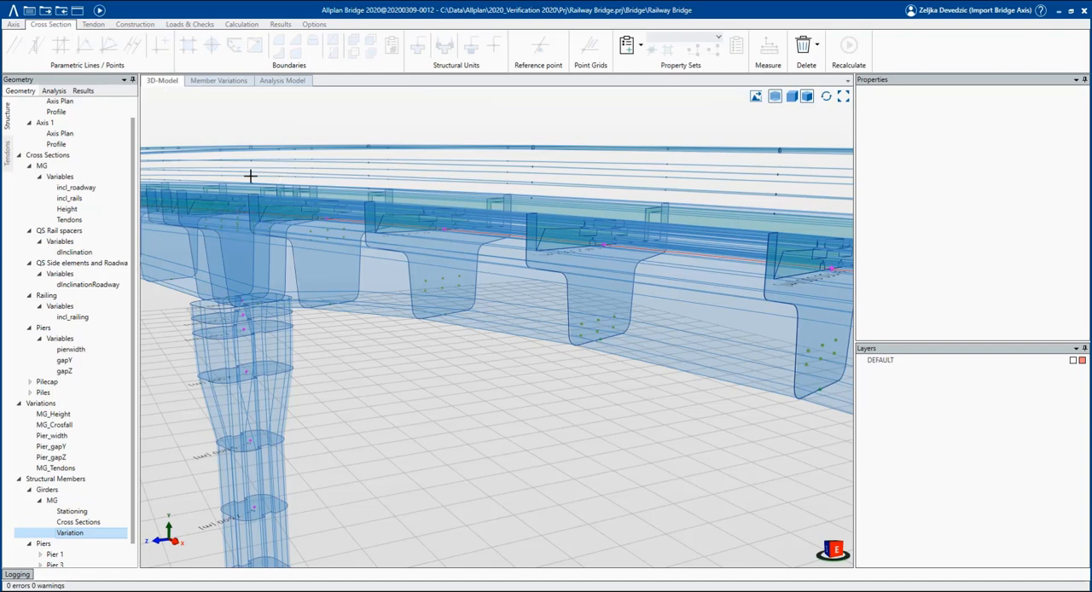
{"action": "left_click", "coordinate": [7, 149]}
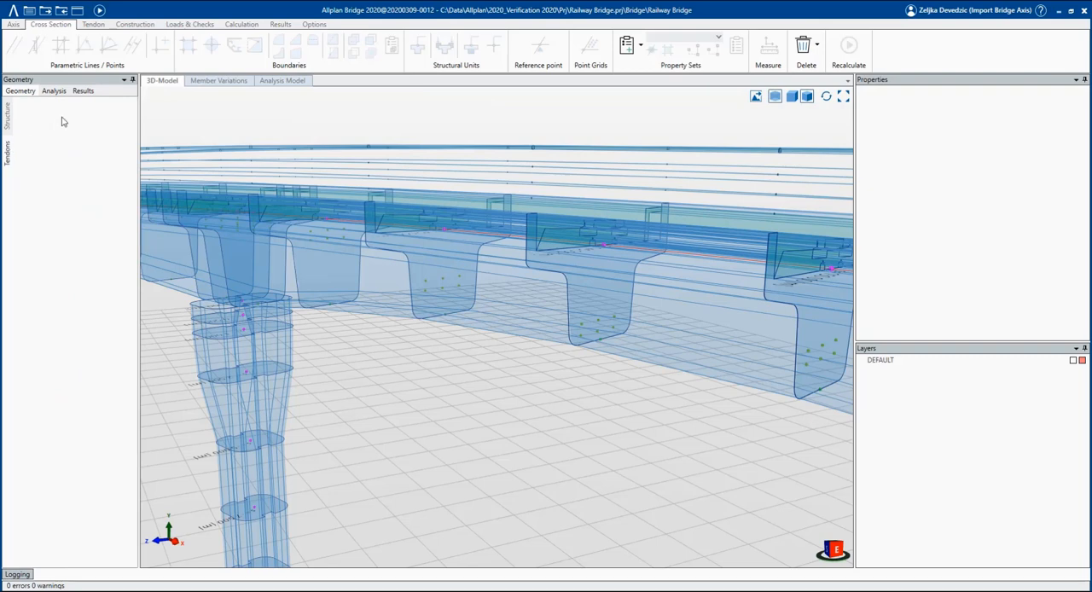
{"action": "left_click", "coordinate": [94, 25]}
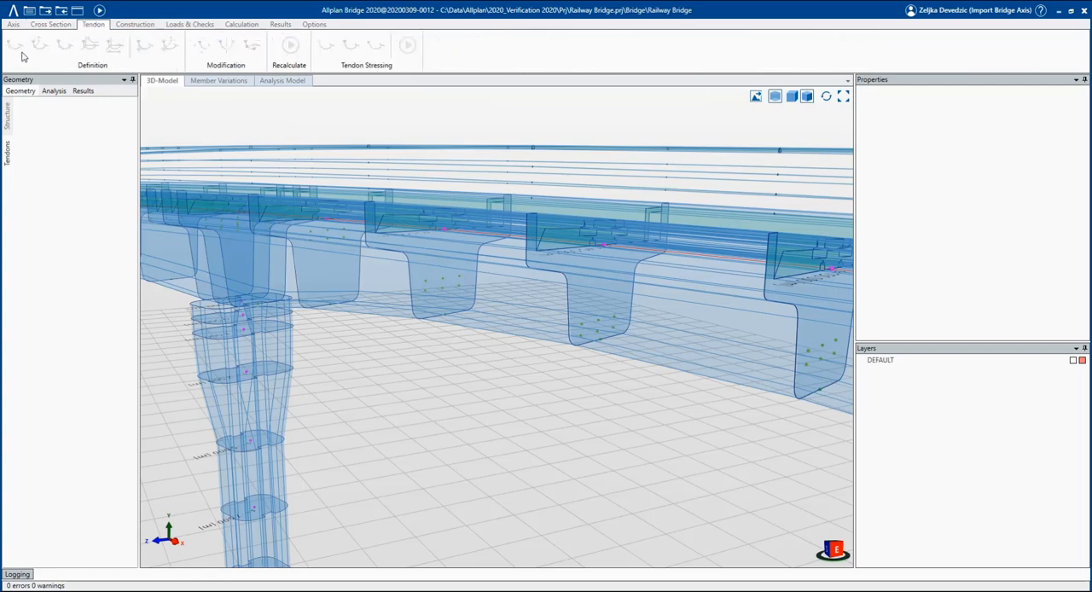
{"action": "right_click", "coordinate": [90, 157]}
{"action": "left_click", "coordinate": [94, 159]}
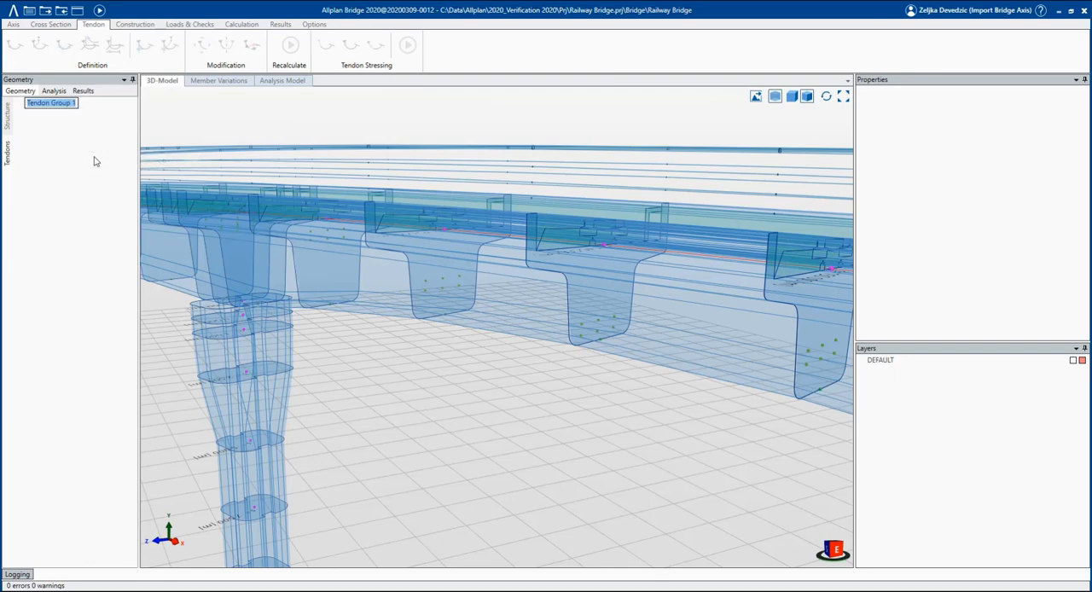
{"action": "type", "text": "PH"}
{"action": "key", "text": "Return"}
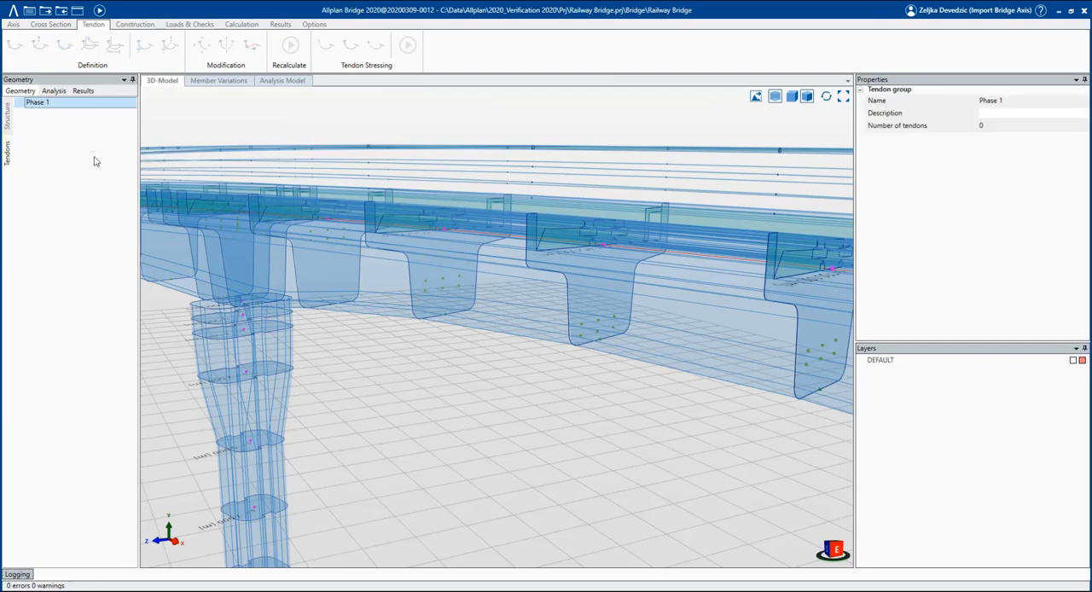
Add a new tendon to the Phase 1 group, keeping its default name.
{"action": "right_click", "coordinate": [41, 103]}
{"action": "left_click", "coordinate": [66, 108]}
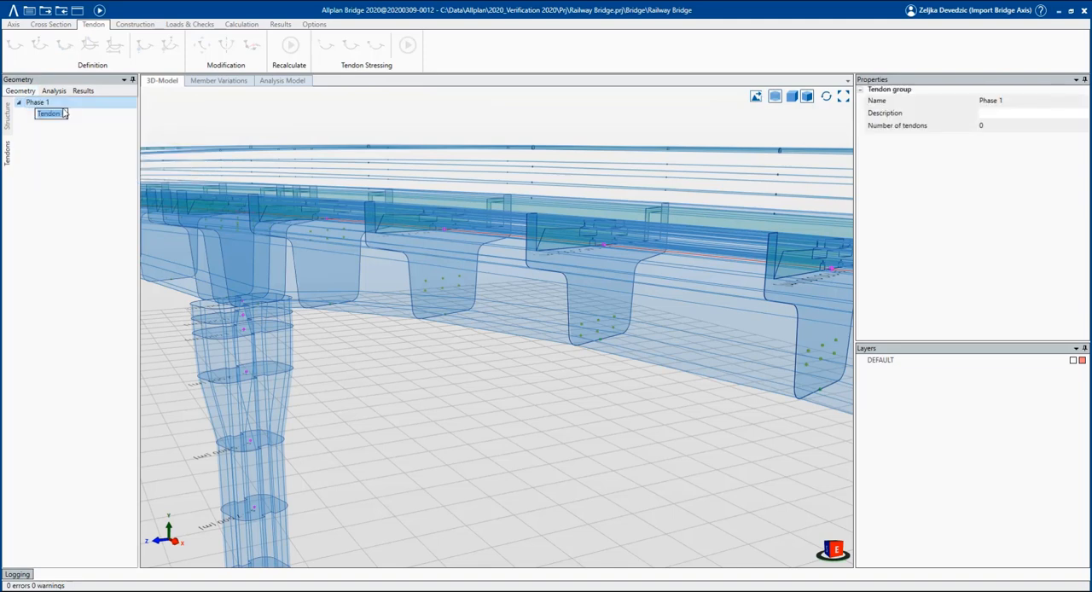
{"action": "key", "text": "Return"}
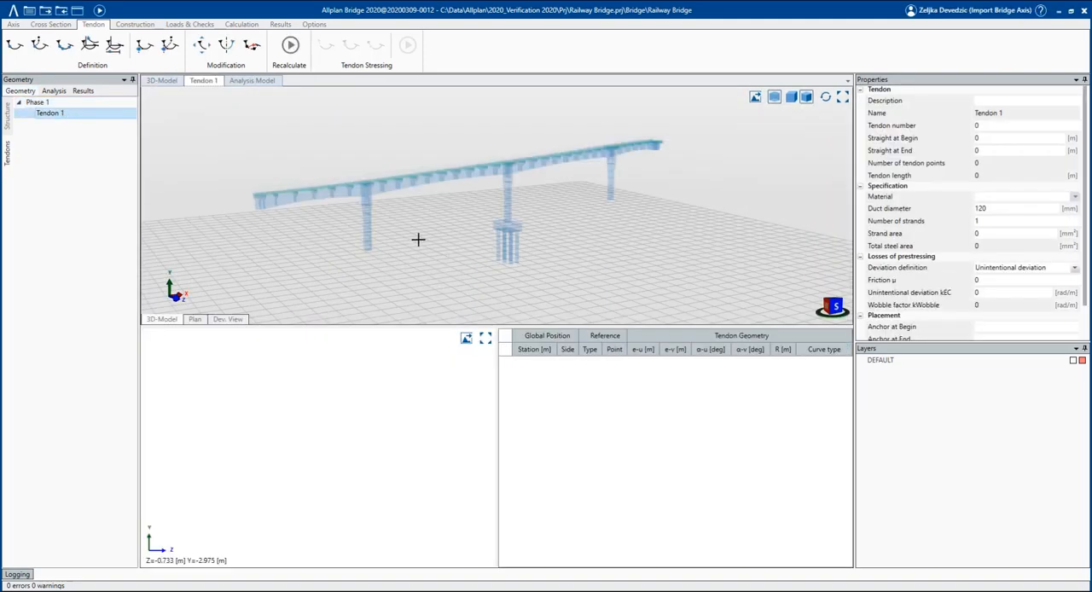
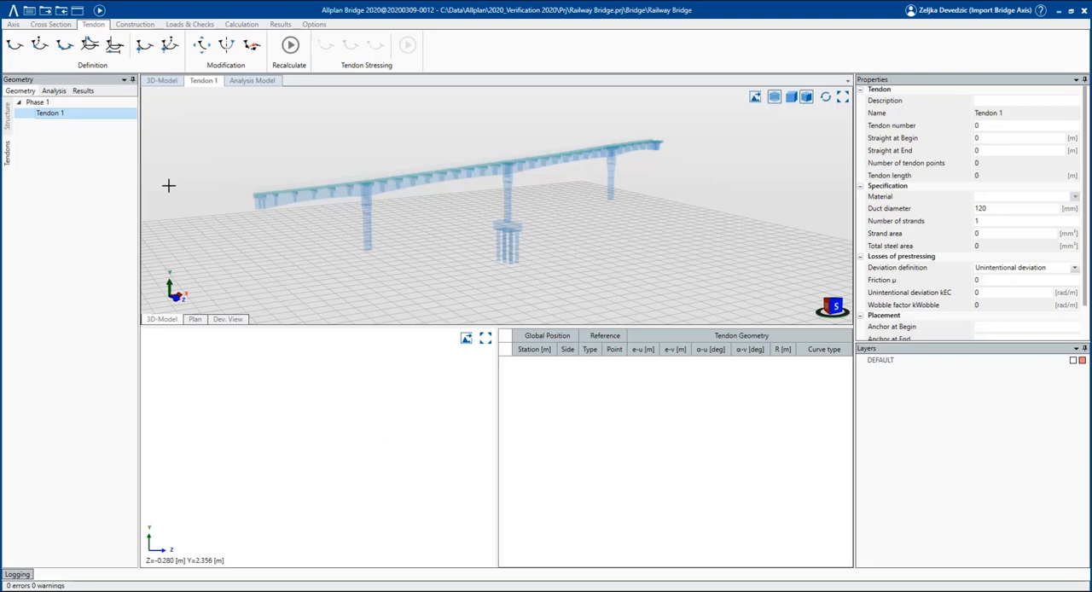
Insert tendon points for Tendon 1 between stations 0 and 35 m of girder MG, referenced to grid point P1:1.
{"action": "left_click", "coordinate": [58, 51]}
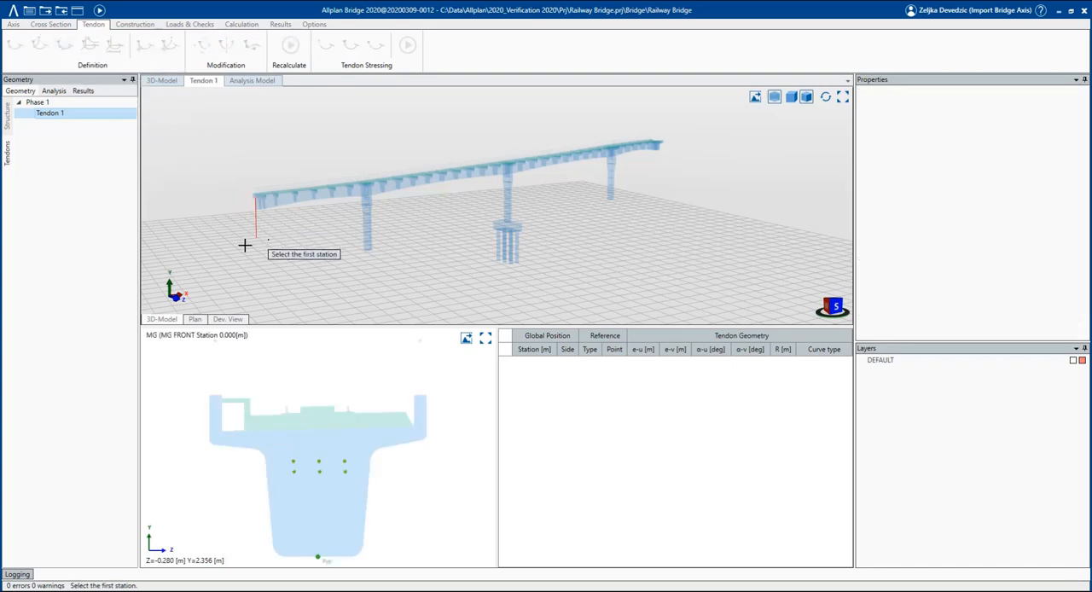
{"action": "left_click", "coordinate": [223, 203]}
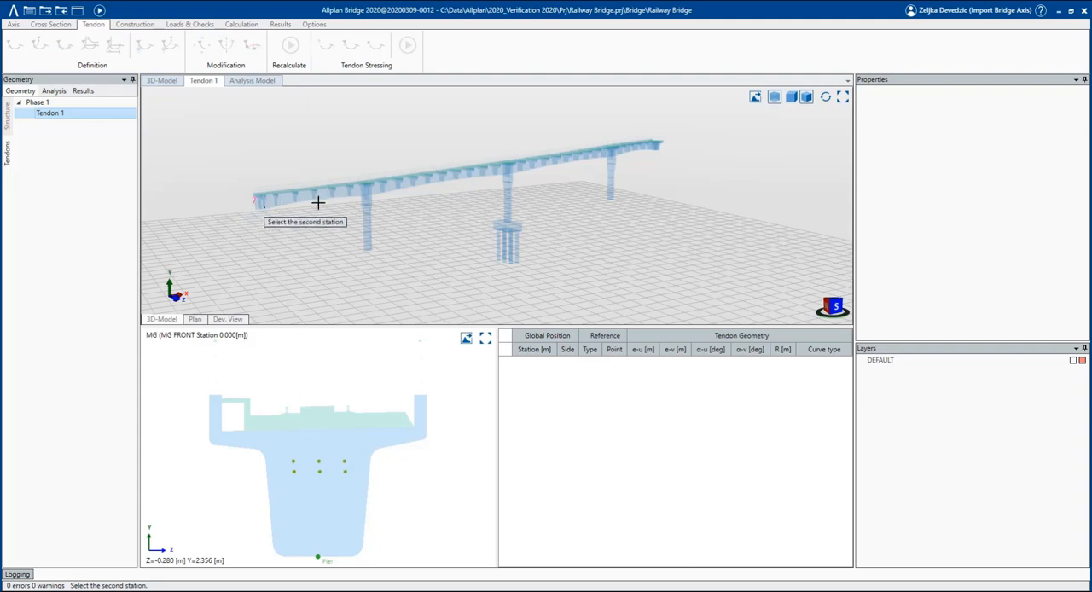
{"action": "left_click", "coordinate": [385, 180]}
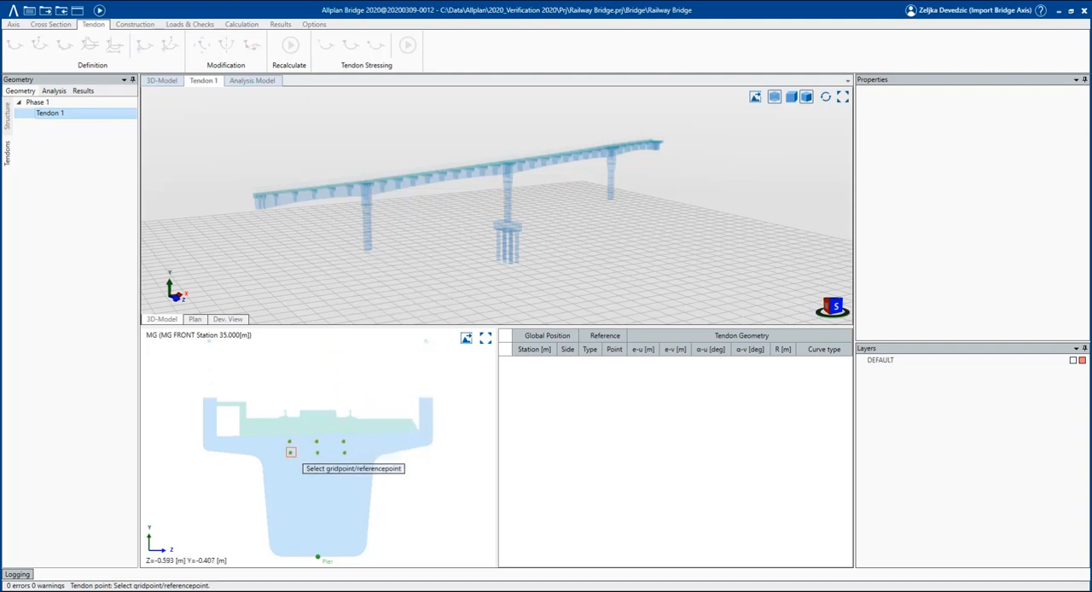
{"action": "left_click", "coordinate": [290, 452]}
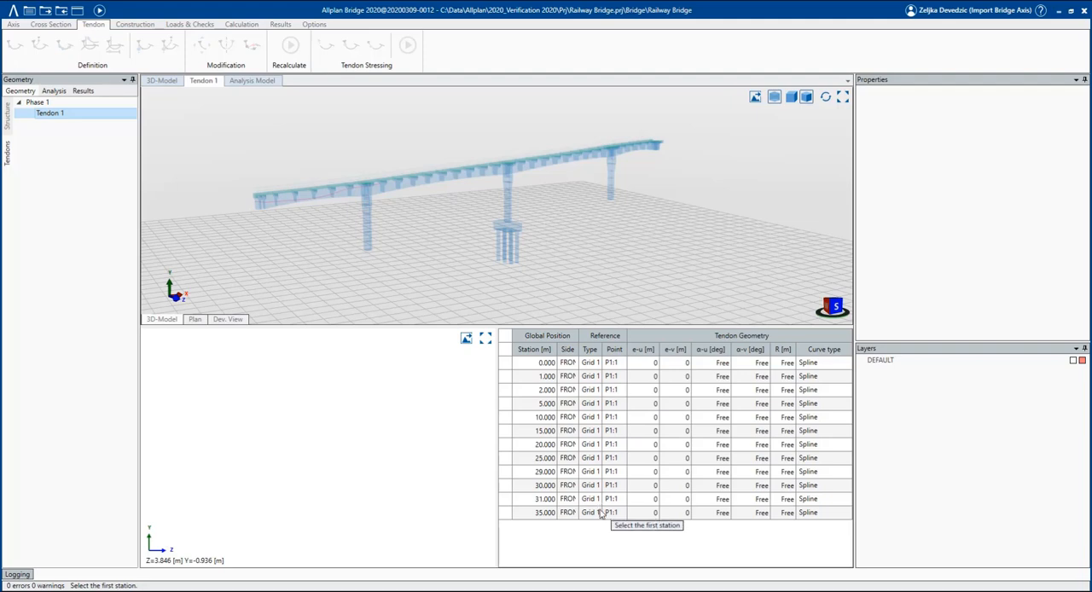
{"action": "key", "text": "Escape"}
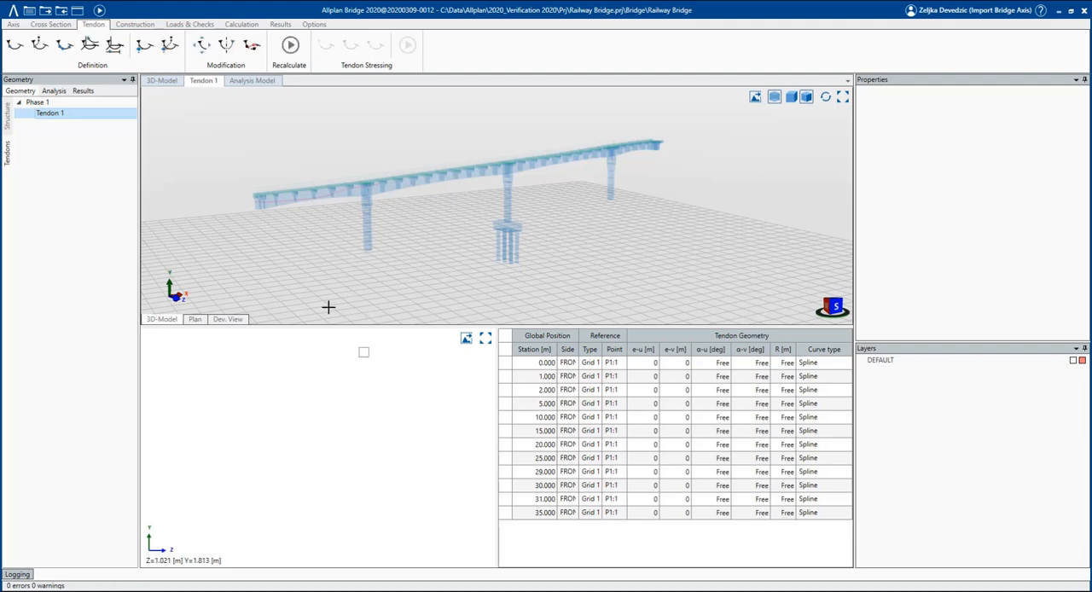
Examine the course of Tendon 1 in the 3D model, the plan and the developed view.
{"action": "middle_click_drag", "start_coordinate": [271, 244], "coordinate": [282, 253]}
{"action": "scroll", "coordinate": [284, 254], "scroll_direction": "up", "scroll_amount": 3}
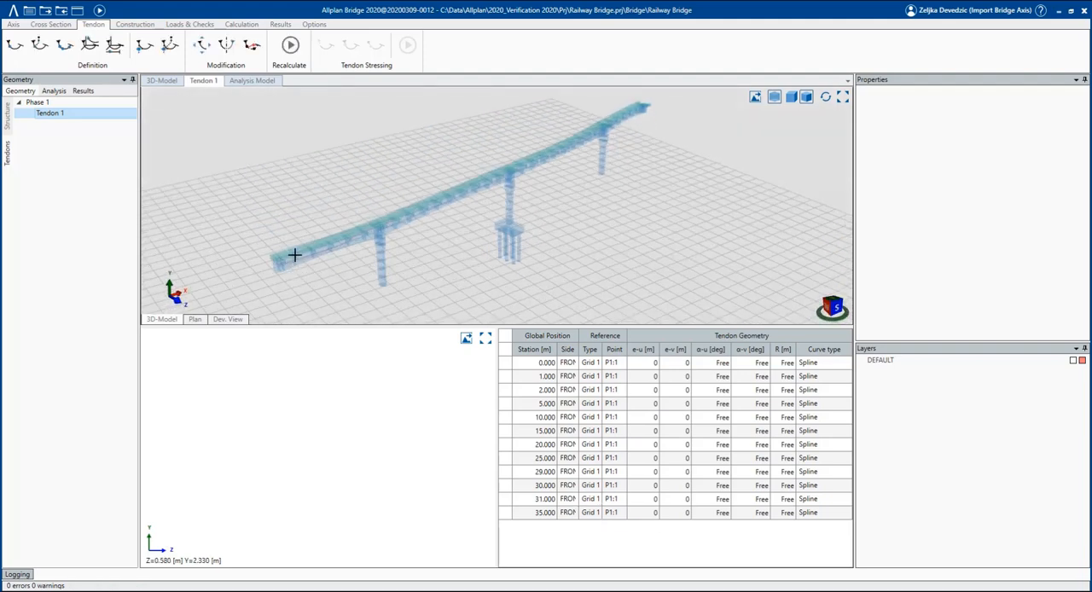
{"action": "scroll", "coordinate": [296, 259], "scroll_direction": "up", "scroll_amount": 2}
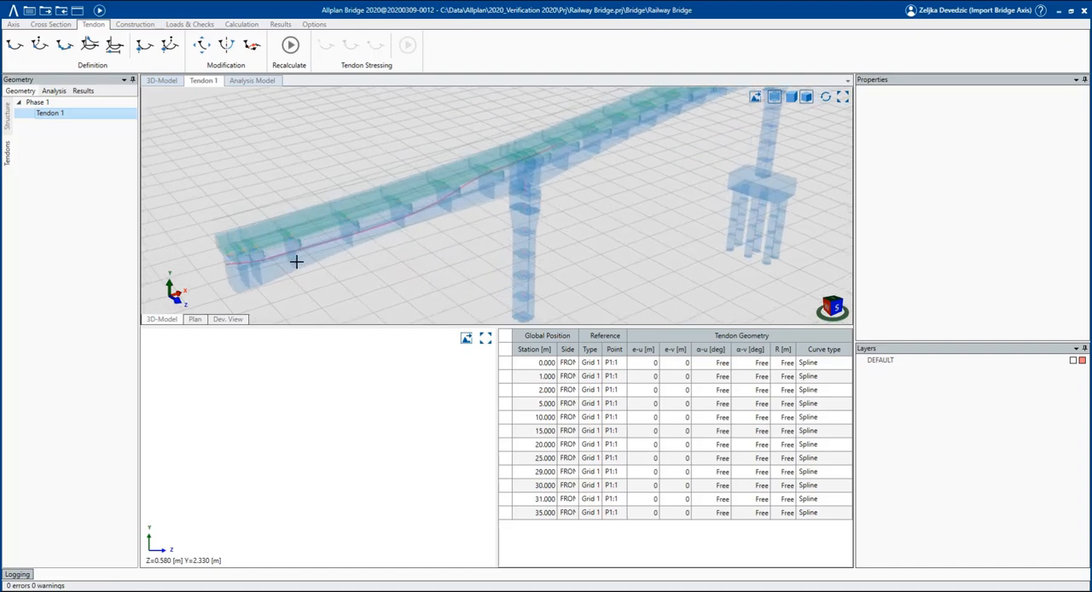
{"action": "middle_click_drag", "start_coordinate": [295, 261], "coordinate": [281, 252]}
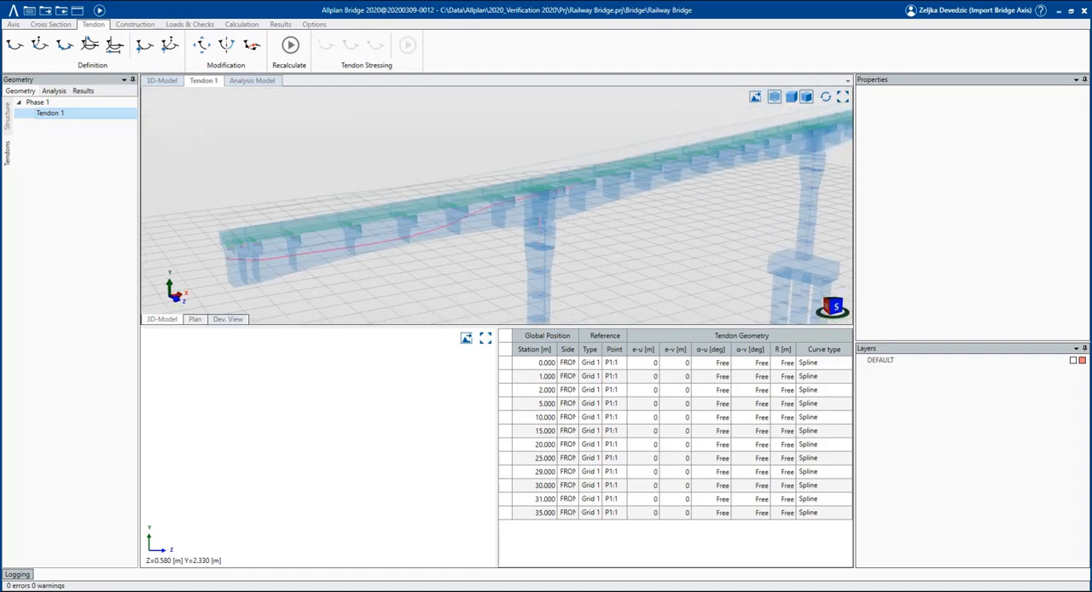
{"action": "left_click", "coordinate": [195, 319]}
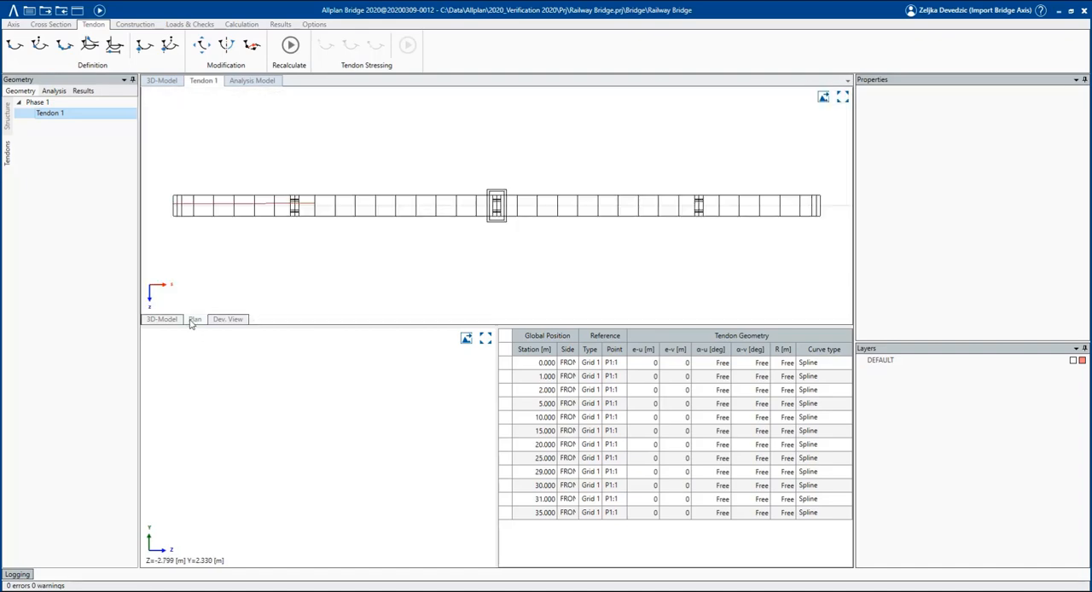
{"action": "left_click", "coordinate": [228, 319]}
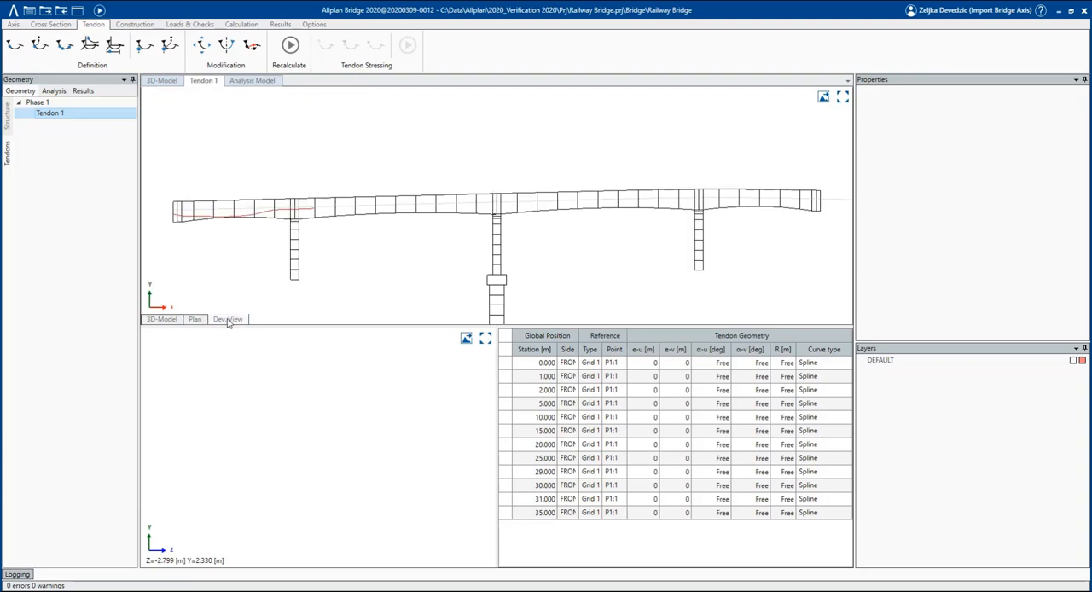
{"action": "left_click", "coordinate": [162, 319]}
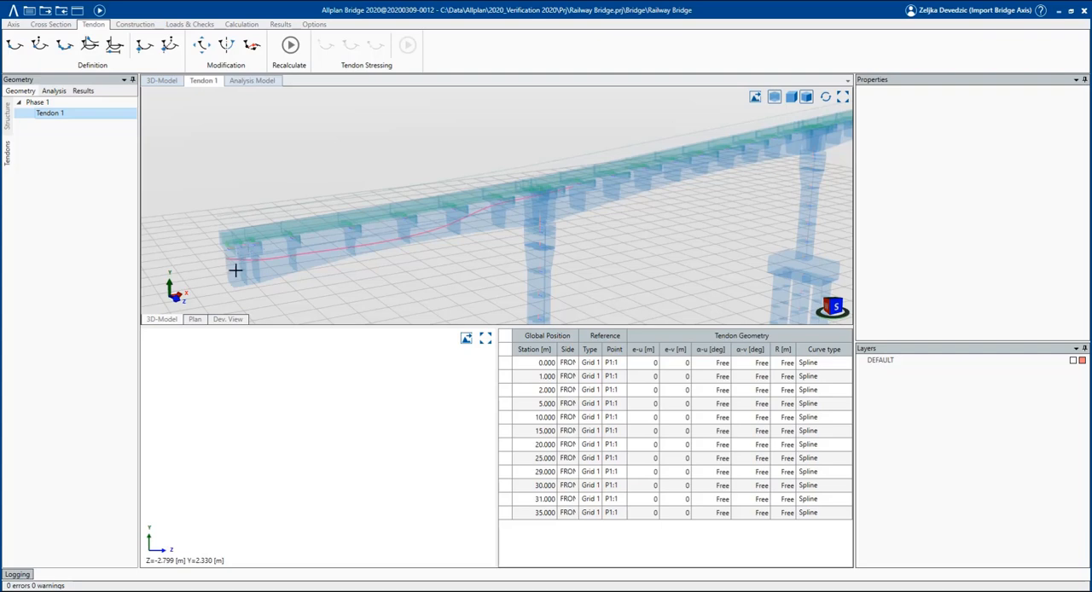
{"action": "middle_click_drag", "start_coordinate": [291, 262], "coordinate": [361, 259]}
{"action": "scroll", "coordinate": [217, 273], "scroll_direction": "up", "scroll_amount": 4}
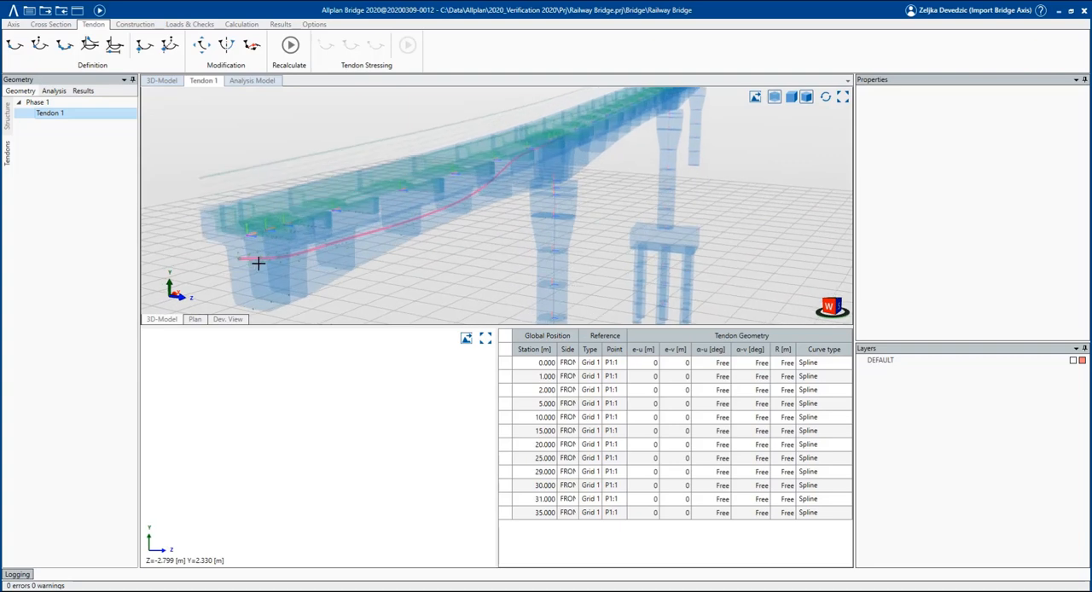
Begin a multiple copy and move of Tendon 1, placing Tendon 2 in group Phase 1 at grid point P2:1 of station 0.
{"action": "right_click", "coordinate": [87, 117]}
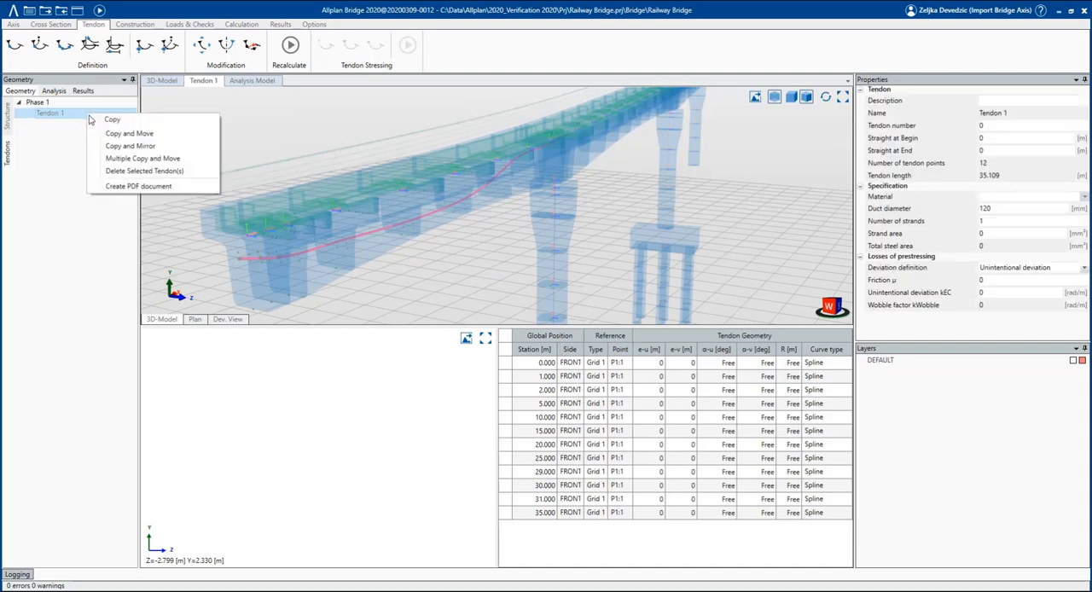
{"action": "left_click", "coordinate": [130, 159]}
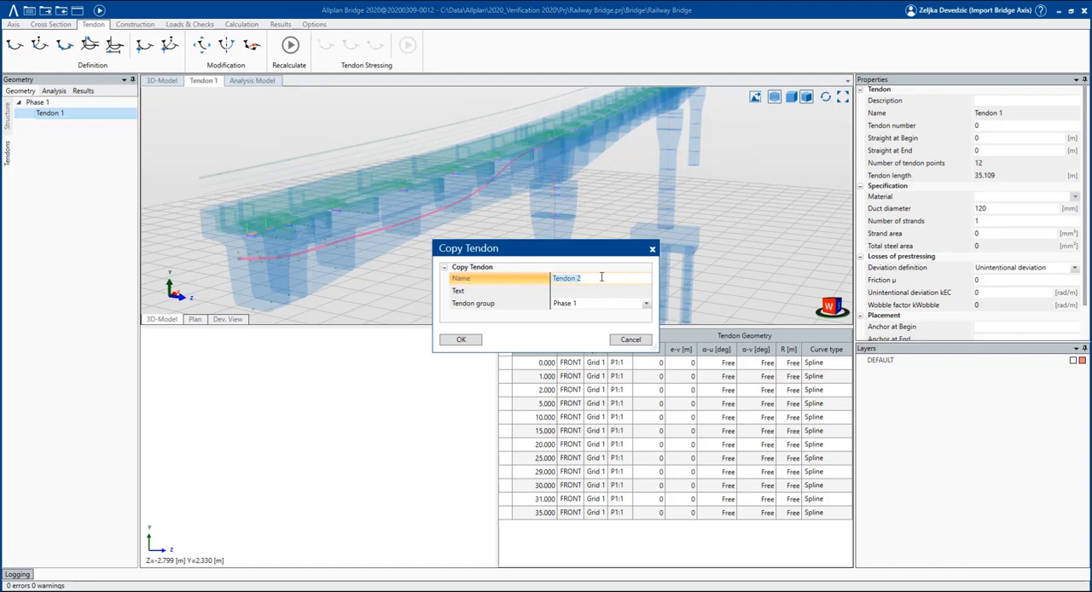
{"action": "left_click", "coordinate": [462, 340]}
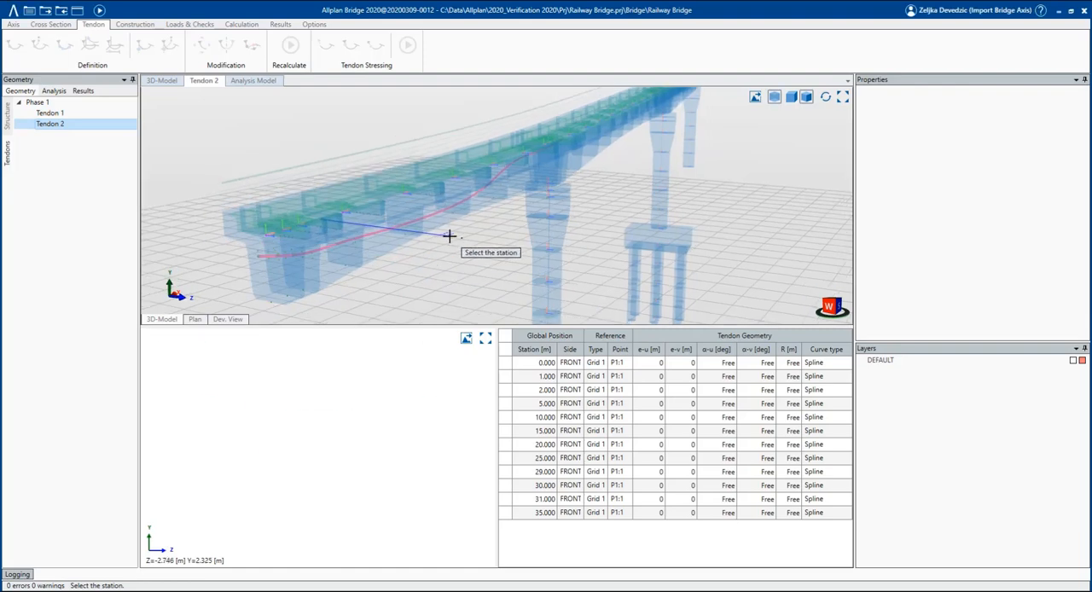
{"action": "left_click", "coordinate": [301, 250]}
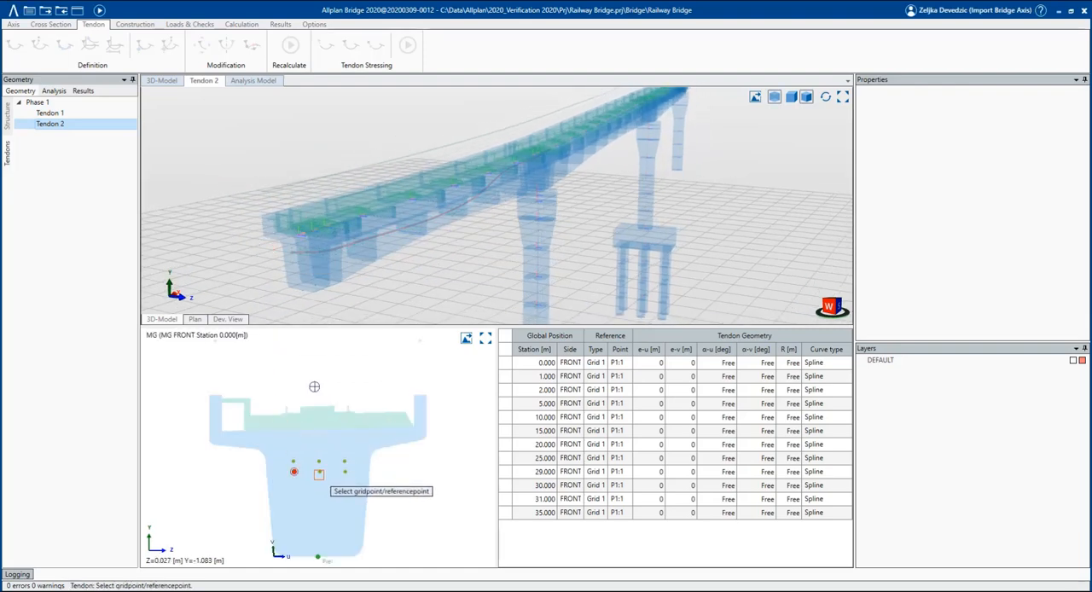
{"action": "left_click", "coordinate": [319, 471]}
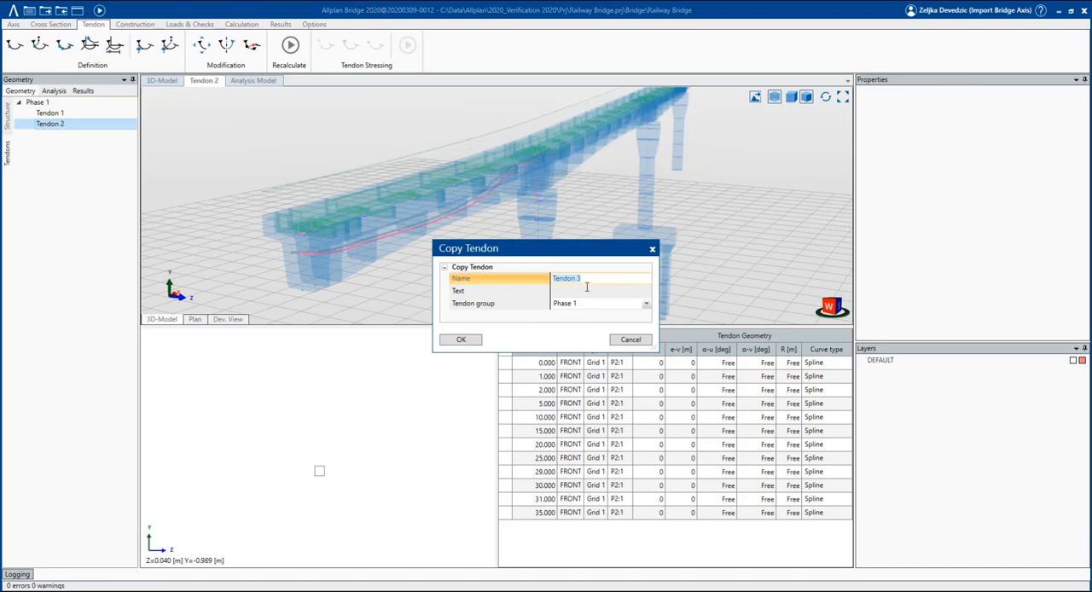
Place a further copy named Tendon 3 in group Phase 1 at grid point P3:1 and end the copying.
{"action": "left_click", "coordinate": [461, 340]}
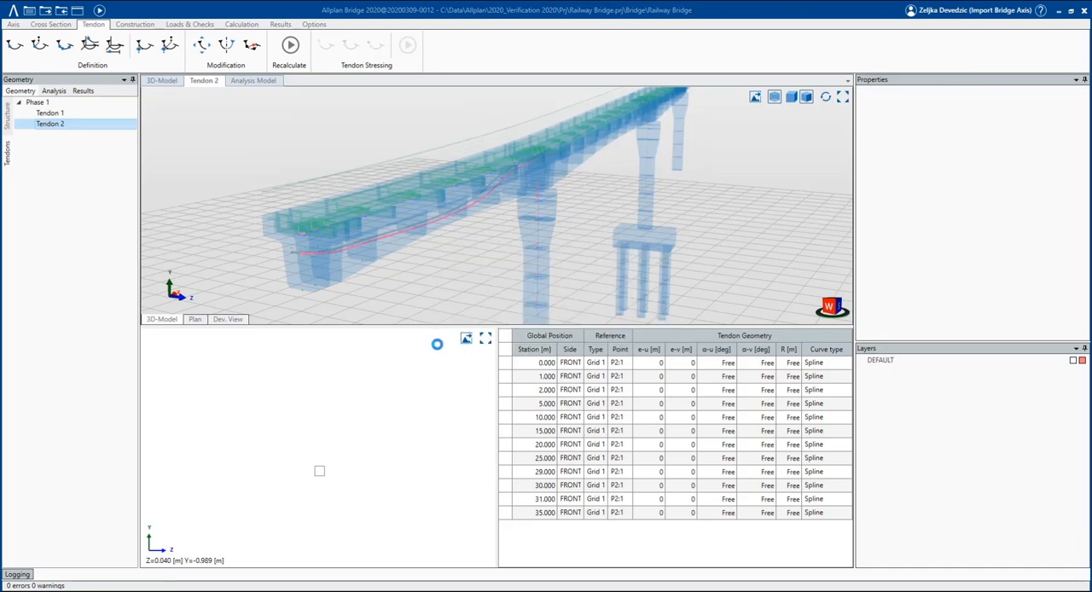
{"action": "left_click", "coordinate": [240, 252]}
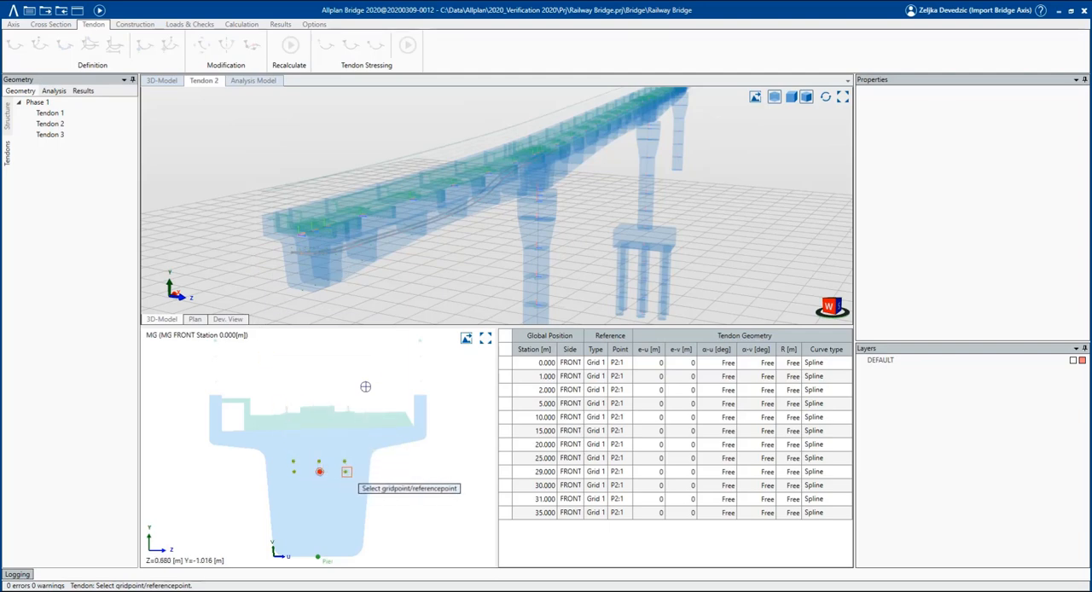
{"action": "left_click", "coordinate": [346, 472]}
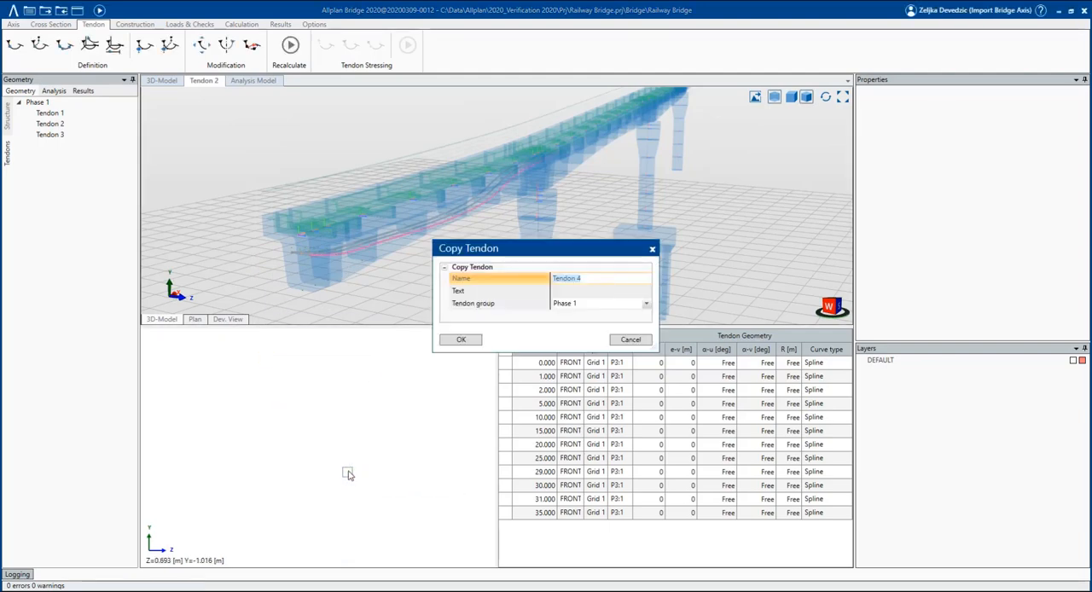
{"action": "left_click", "coordinate": [631, 338]}
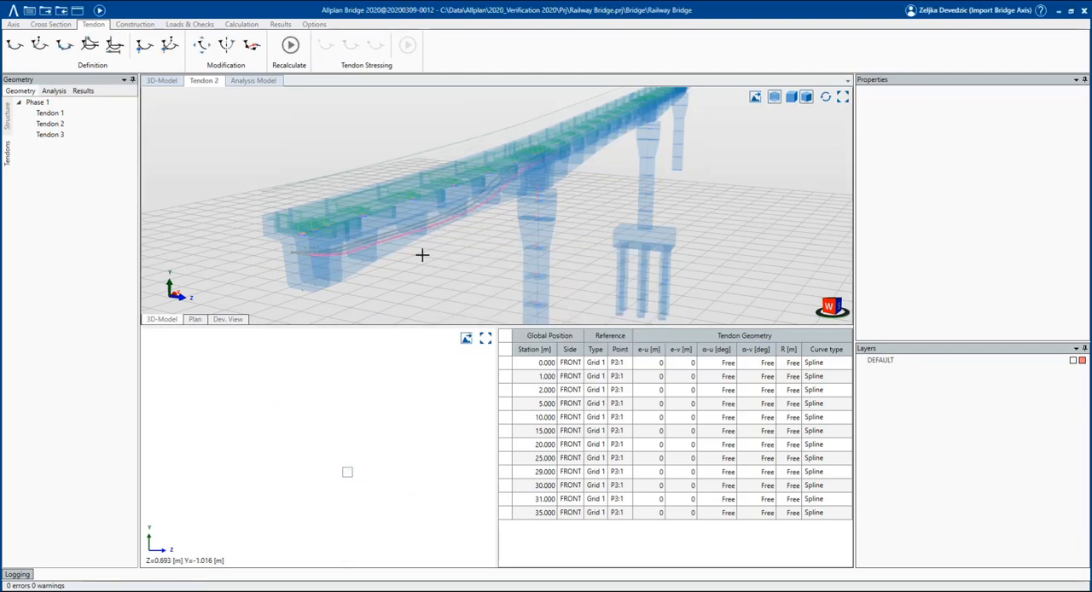
Create a tendon group named Phase 2 and add a Tendon 1 to it.
{"action": "middle_click_drag", "start_coordinate": [415, 253], "coordinate": [273, 243]}
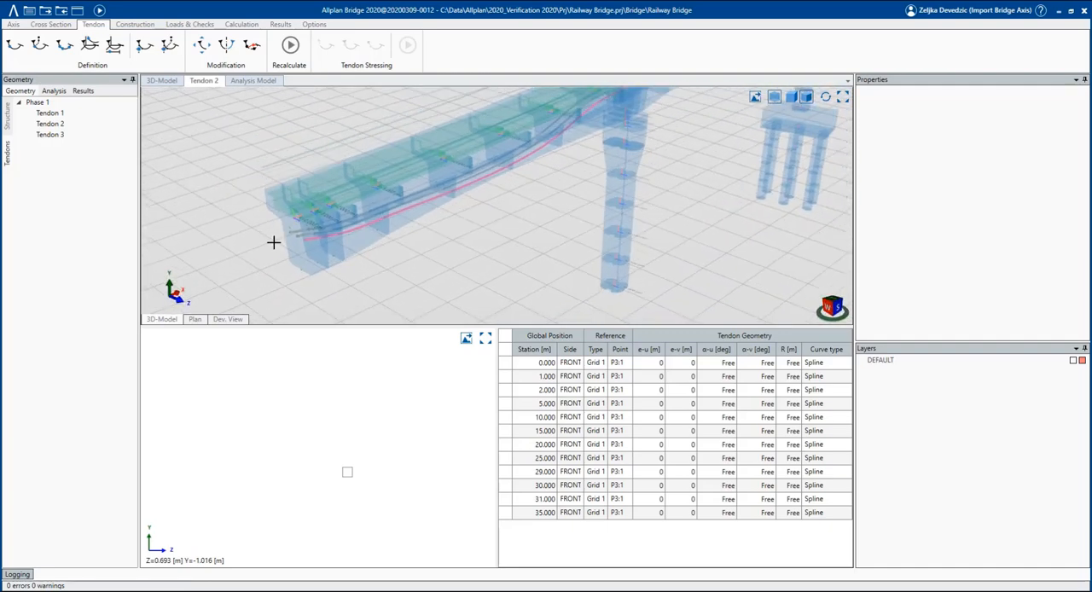
{"action": "scroll", "coordinate": [274, 242], "scroll_direction": "down", "scroll_amount": 3}
{"action": "scroll", "coordinate": [595, 118], "scroll_direction": "up", "scroll_amount": 2}
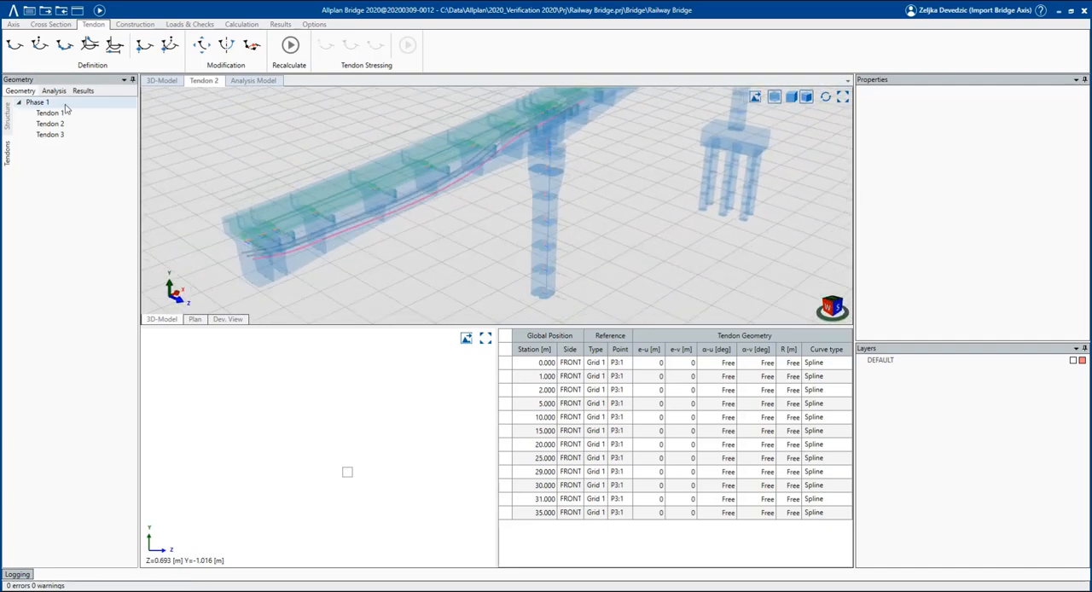
{"action": "right_click", "coordinate": [73, 149]}
{"action": "left_click", "coordinate": [81, 157]}
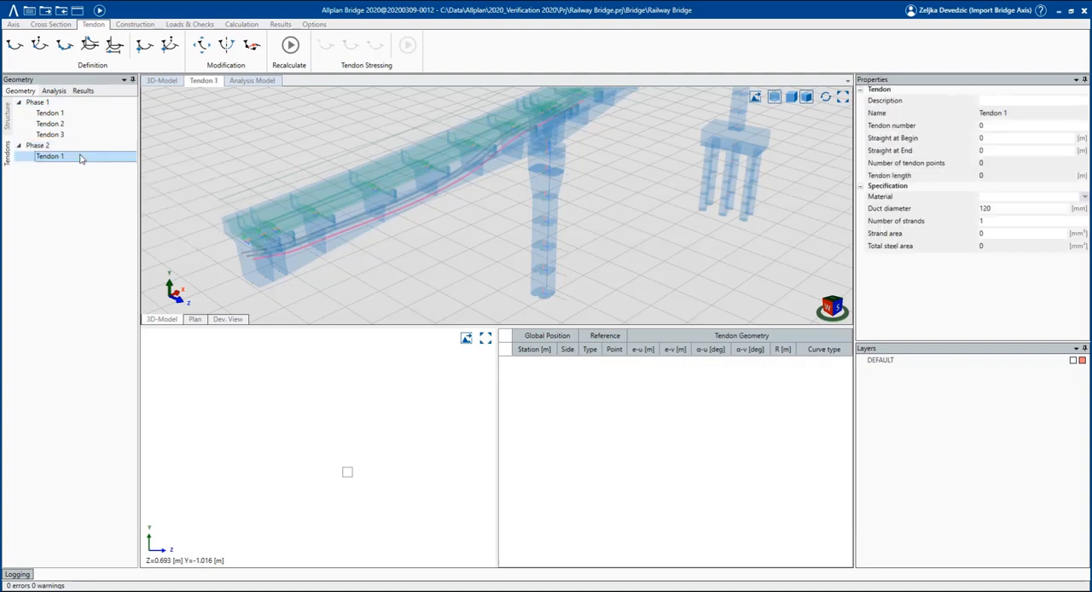
Insert tendon points for Phase 2's Tendon 1 between stations 25 and 85 m, referenced to grid point P1:2.
{"action": "left_click", "coordinate": [90, 44]}
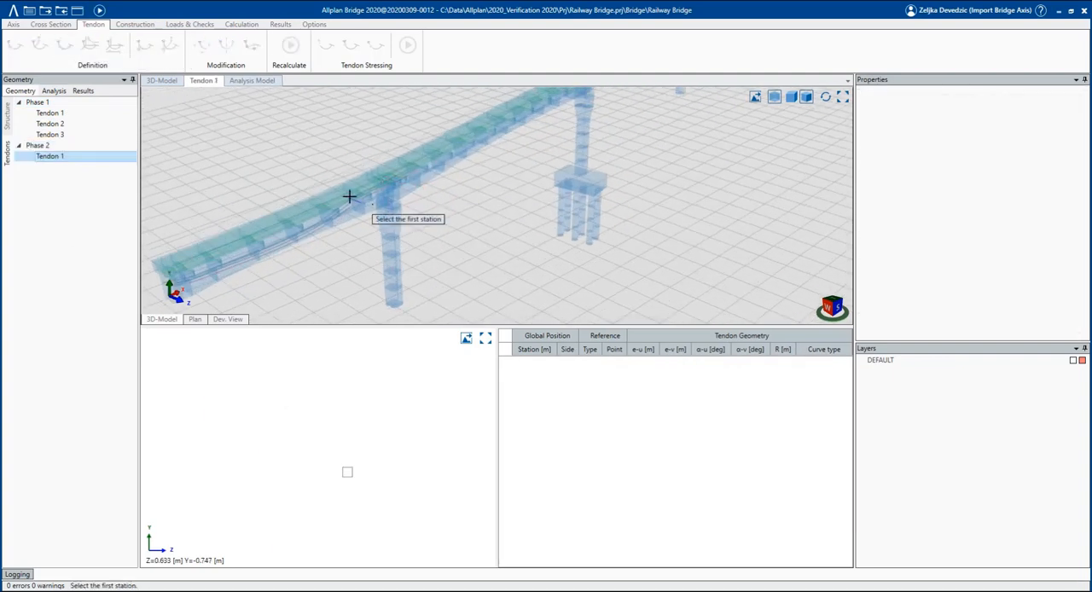
{"action": "left_click", "coordinate": [349, 192]}
{"action": "scroll", "coordinate": [358, 283], "scroll_direction": "down", "scroll_amount": 3}
{"action": "scroll", "coordinate": [503, 138], "scroll_direction": "up", "scroll_amount": 2}
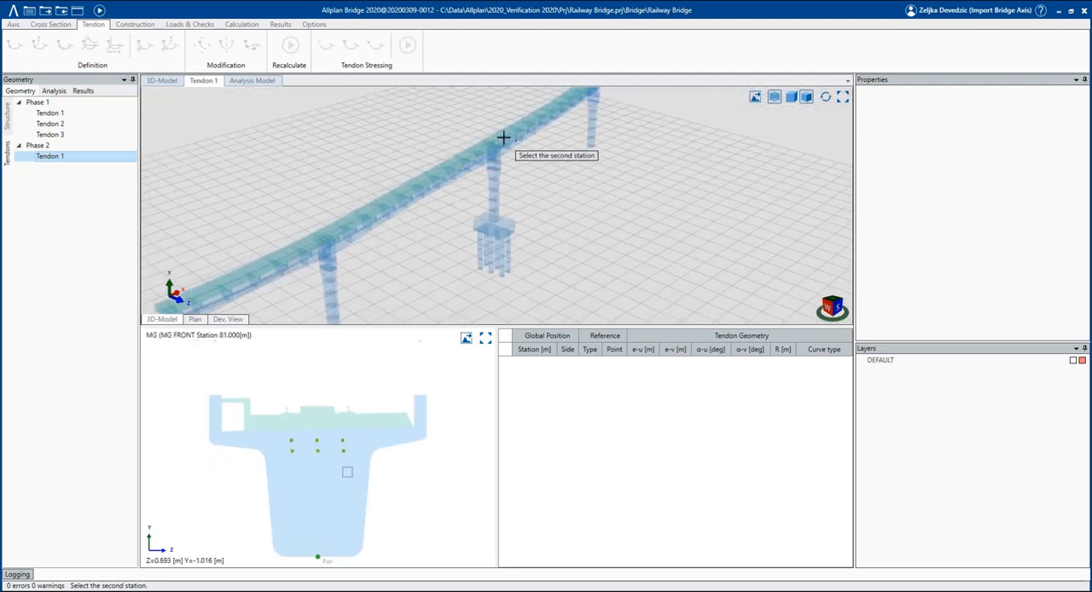
{"action": "left_click", "coordinate": [503, 139]}
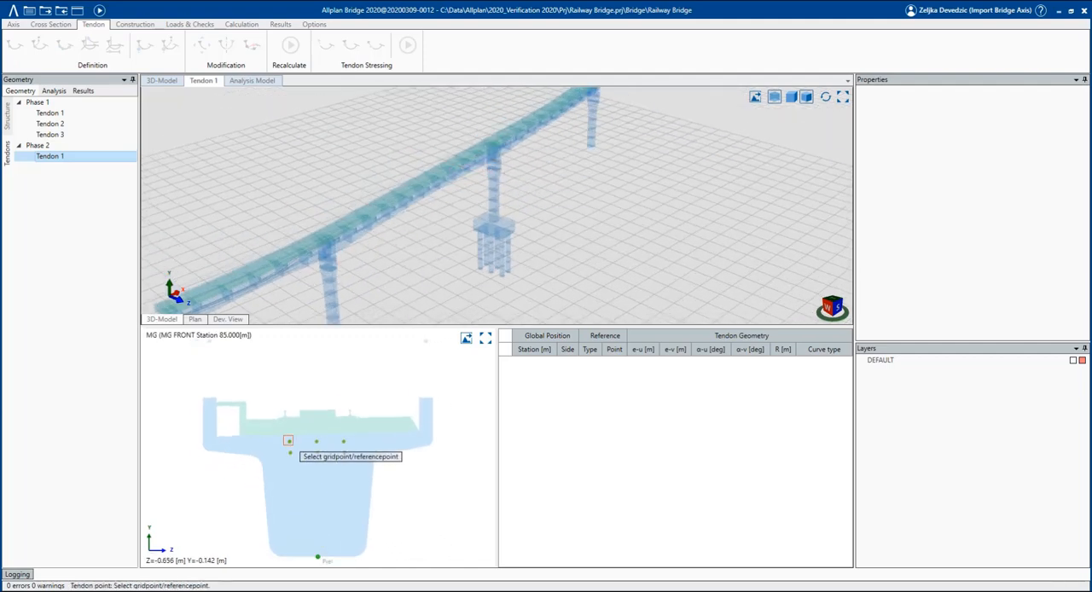
{"action": "left_click", "coordinate": [289, 441]}
Start a multiple copy and move of Phase 2's Tendon 1, placing Tendon 2 at grid point P2:2.
{"action": "scroll", "coordinate": [288, 263], "scroll_direction": "up", "scroll_amount": 2}
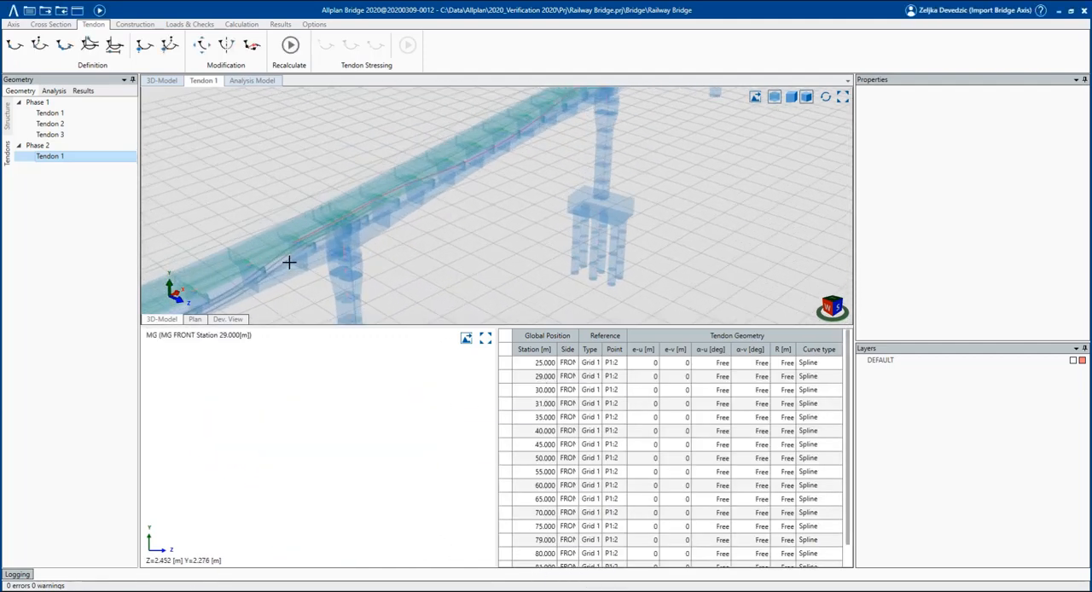
{"action": "scroll", "coordinate": [288, 263], "scroll_direction": "up", "scroll_amount": 5}
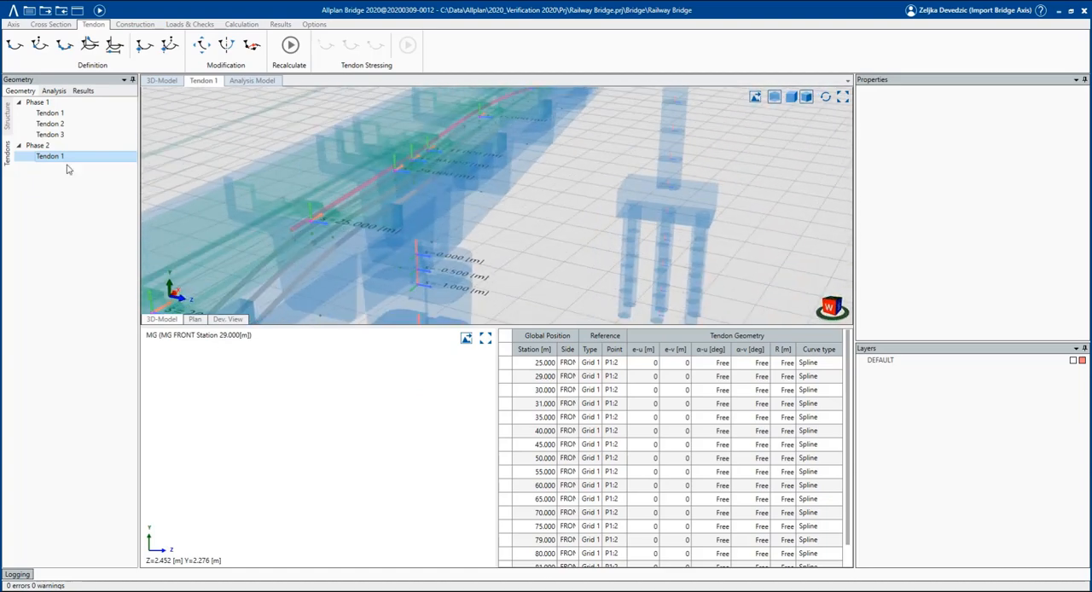
{"action": "right_click", "coordinate": [70, 169]}
{"action": "left_click", "coordinate": [102, 206]}
{"action": "left_click", "coordinate": [451, 341]}
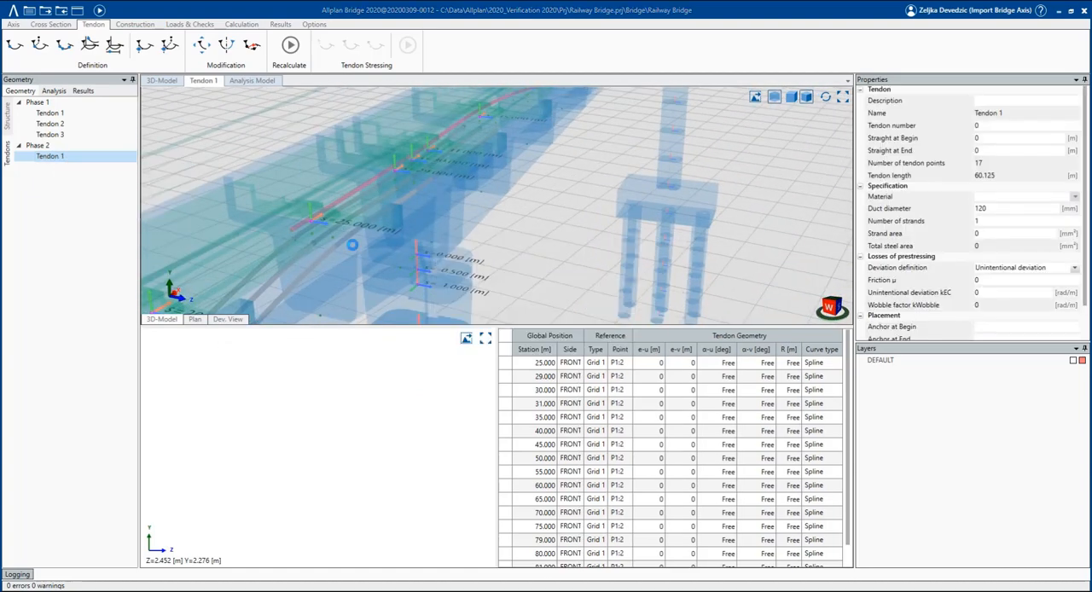
{"action": "left_click", "coordinate": [319, 451]}
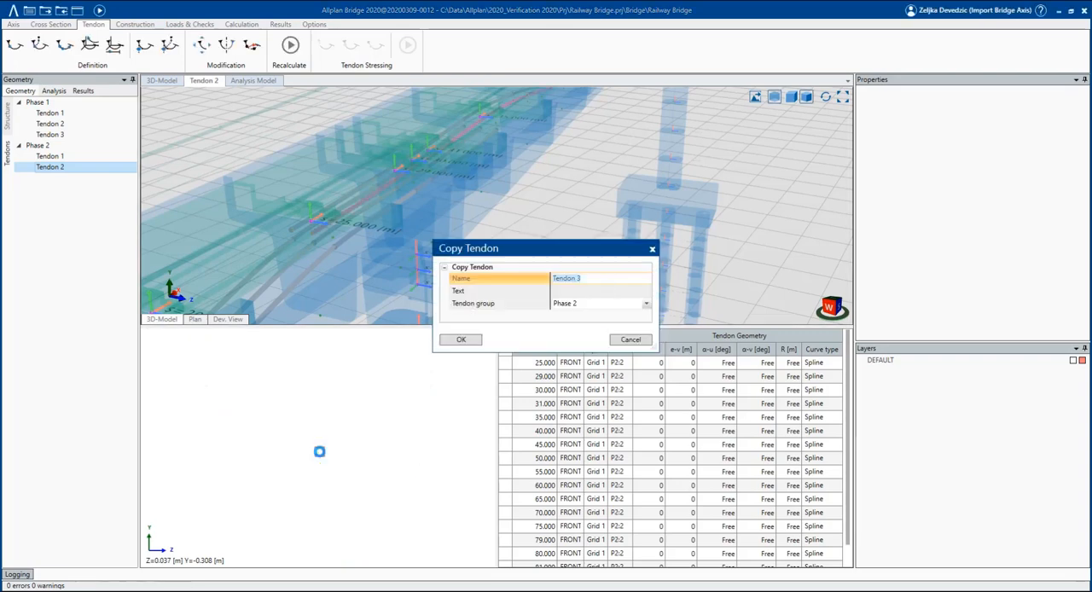
Place another copy named Tendon 3 in group Phase 2 at grid point P3:2 and recalculate the model.
{"action": "left_click", "coordinate": [454, 340]}
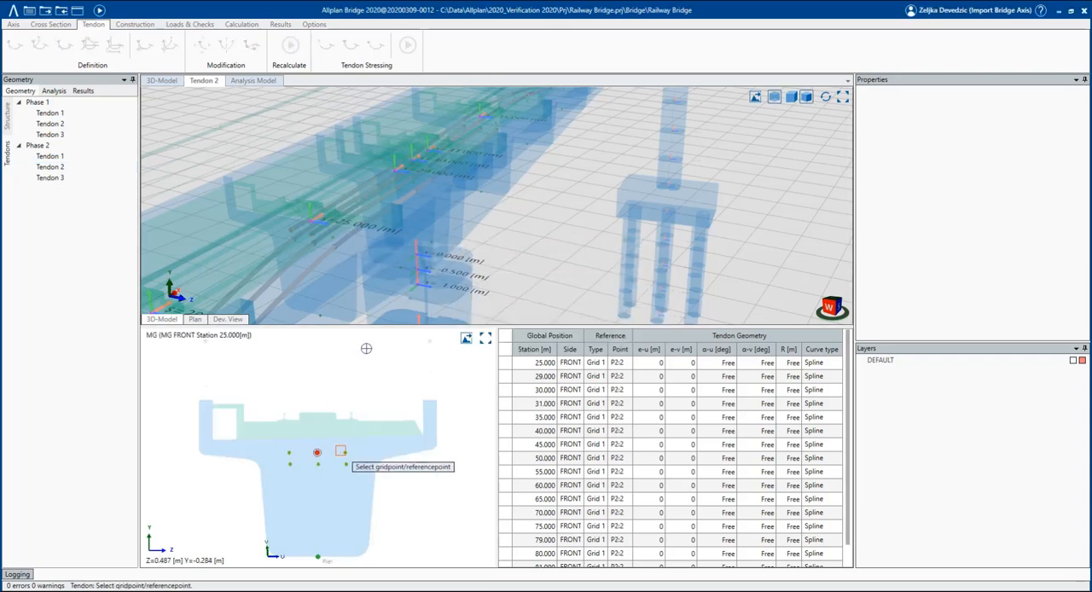
{"action": "left_click", "coordinate": [339, 451]}
{"action": "left_click", "coordinate": [793, 98]}
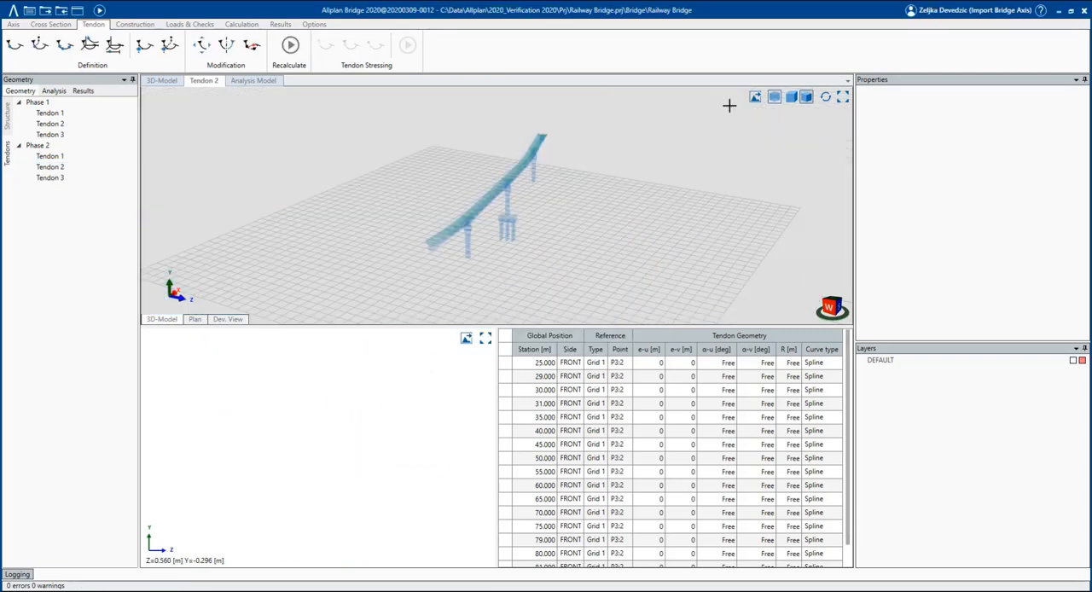
{"action": "scroll", "coordinate": [441, 195], "scroll_direction": "up", "scroll_amount": 5}
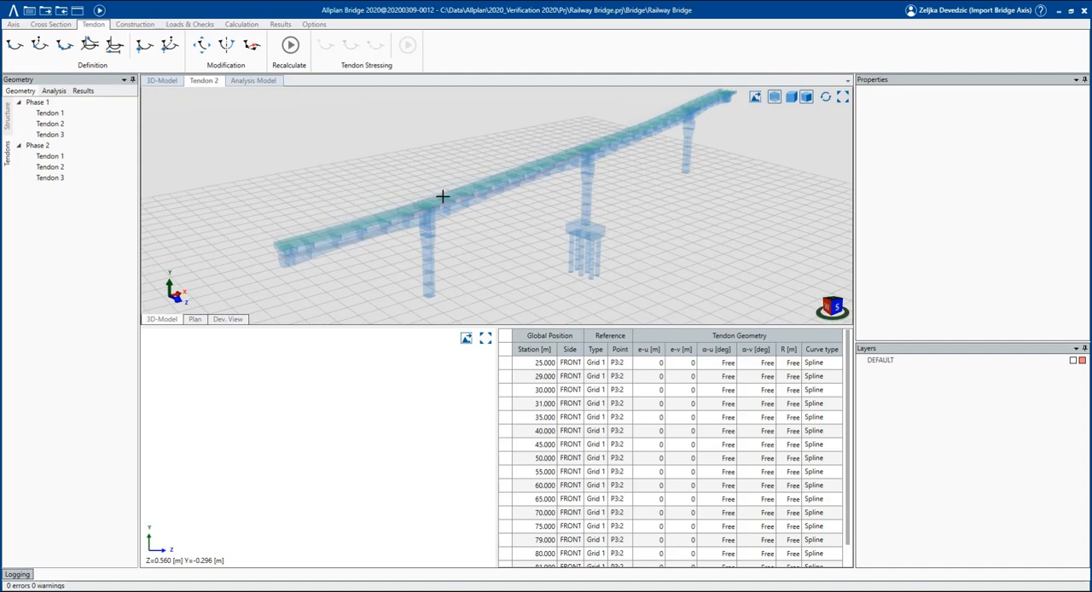
{"action": "left_click", "coordinate": [99, 11]}
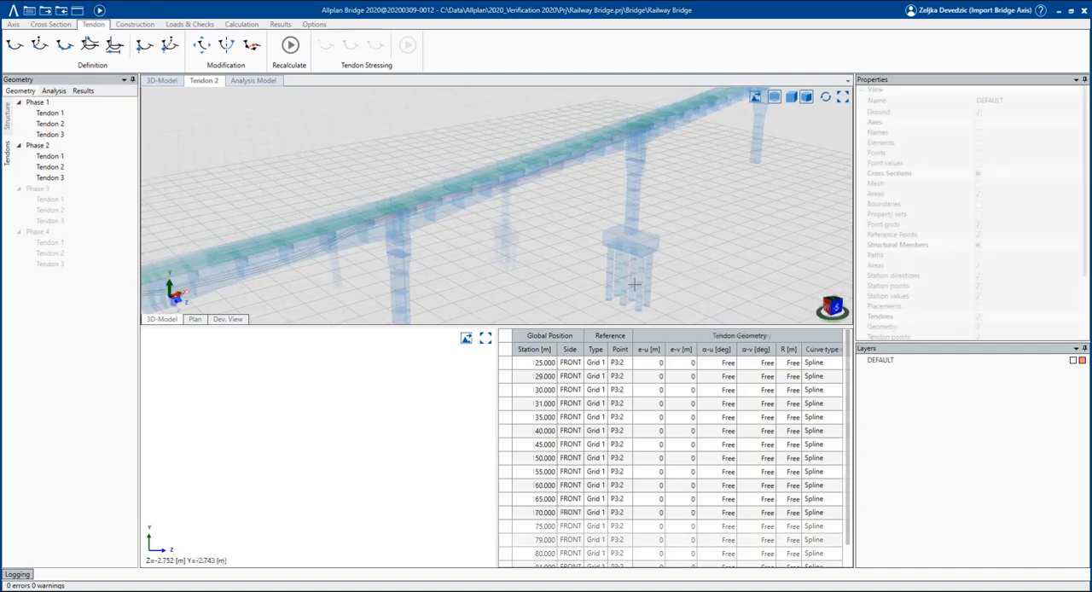
Review the tendon groups Phase 3 and Phase 4 with their tendons.
{"action": "scroll", "coordinate": [496, 299], "scroll_direction": "down", "scroll_amount": 4}
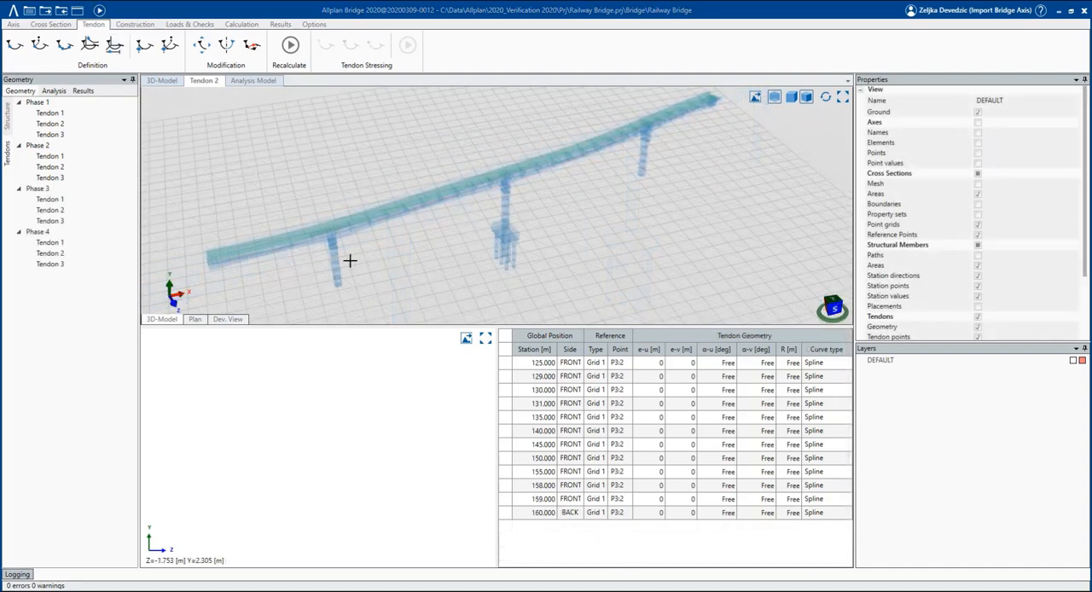
{"action": "left_click", "coordinate": [54, 189]}
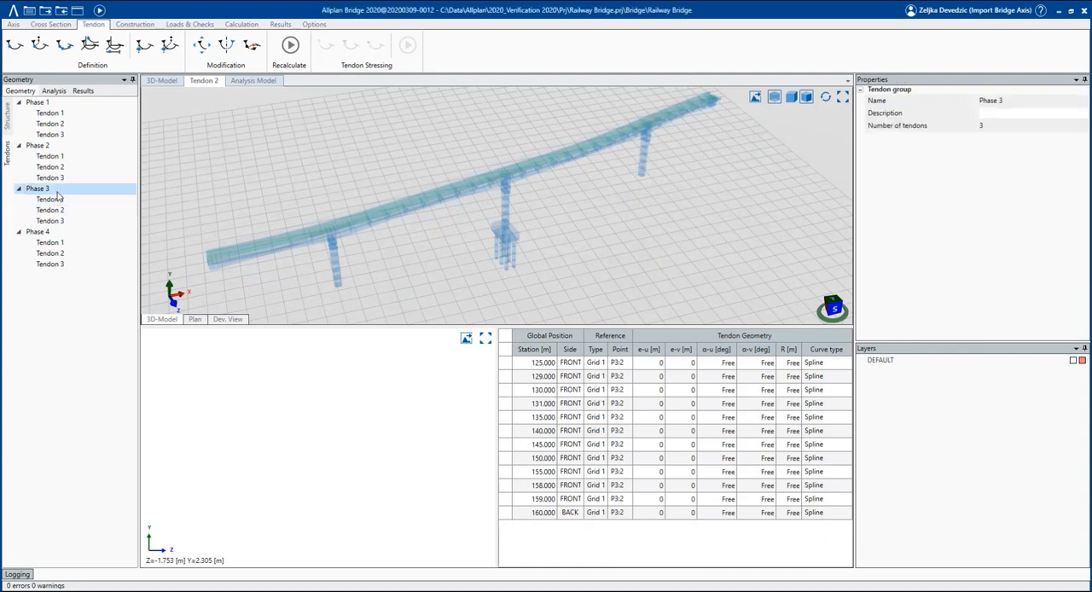
{"action": "left_click", "coordinate": [54, 236]}
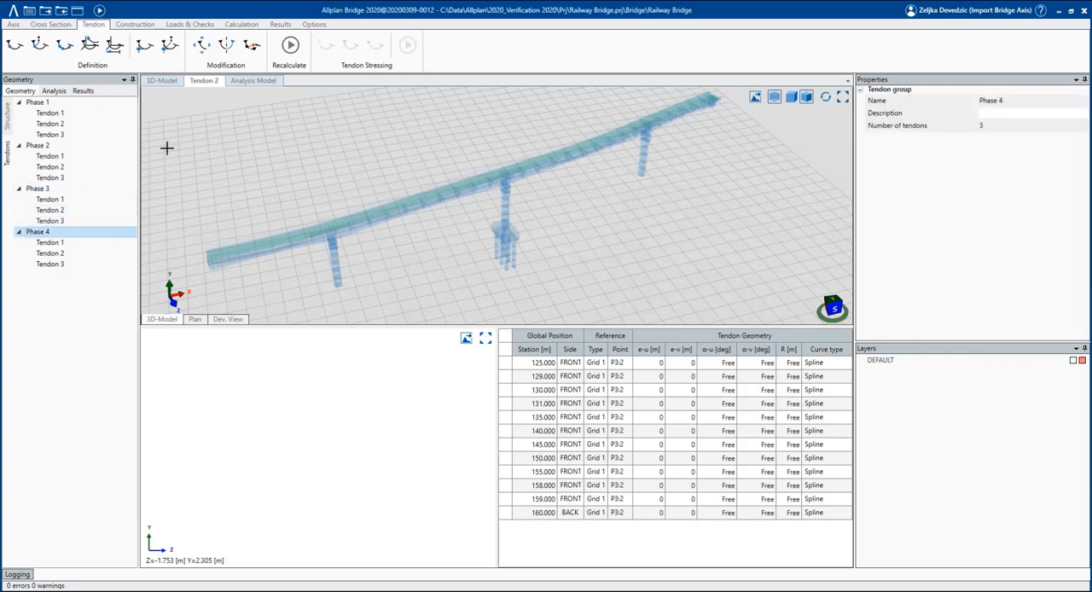
Recalculate the whole bridge model and highlight Tendon 1 of Phase 1 in the 3D model.
{"action": "left_click", "coordinate": [99, 11]}
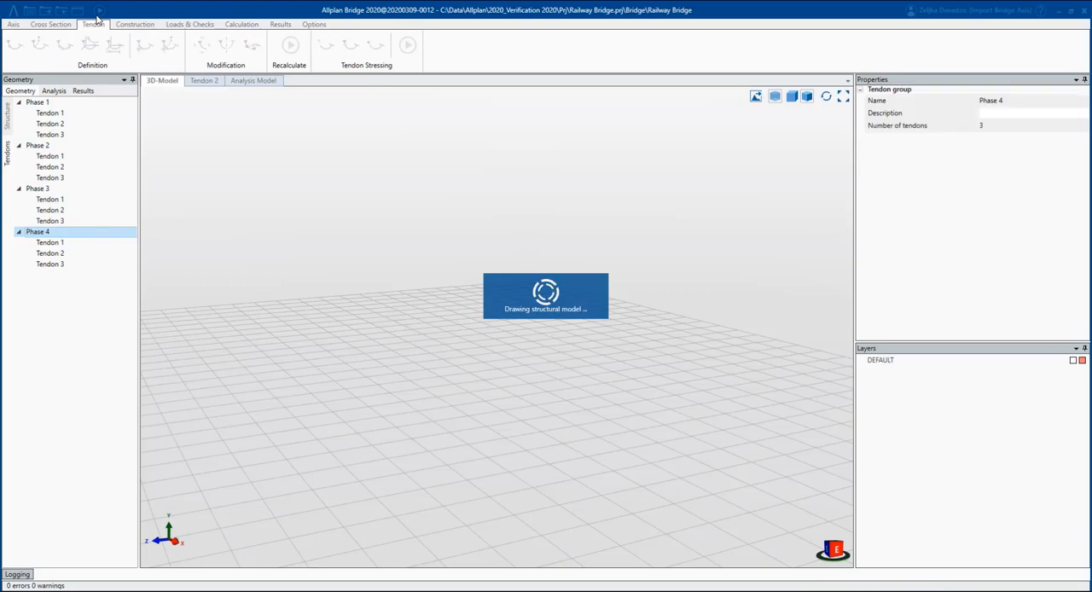
{"action": "middle_click_drag", "start_coordinate": [549, 284], "coordinate": [387, 263]}
{"action": "left_click", "coordinate": [52, 112]}
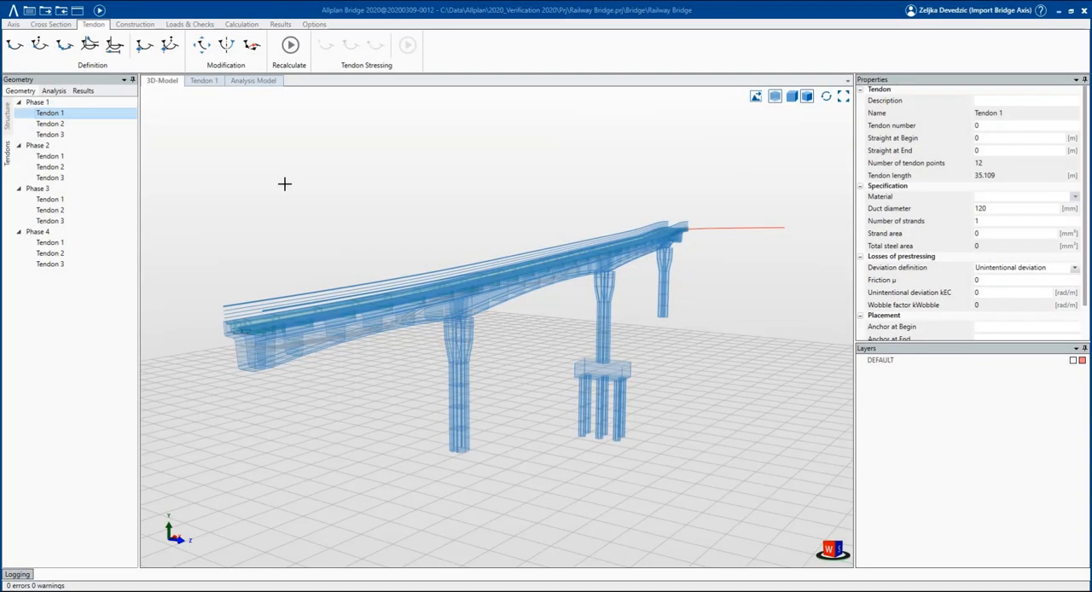
Create a new construction schedule named Construction 1 in the analysis definition and add a Phase 1 to it.
{"action": "left_click", "coordinate": [53, 92]}
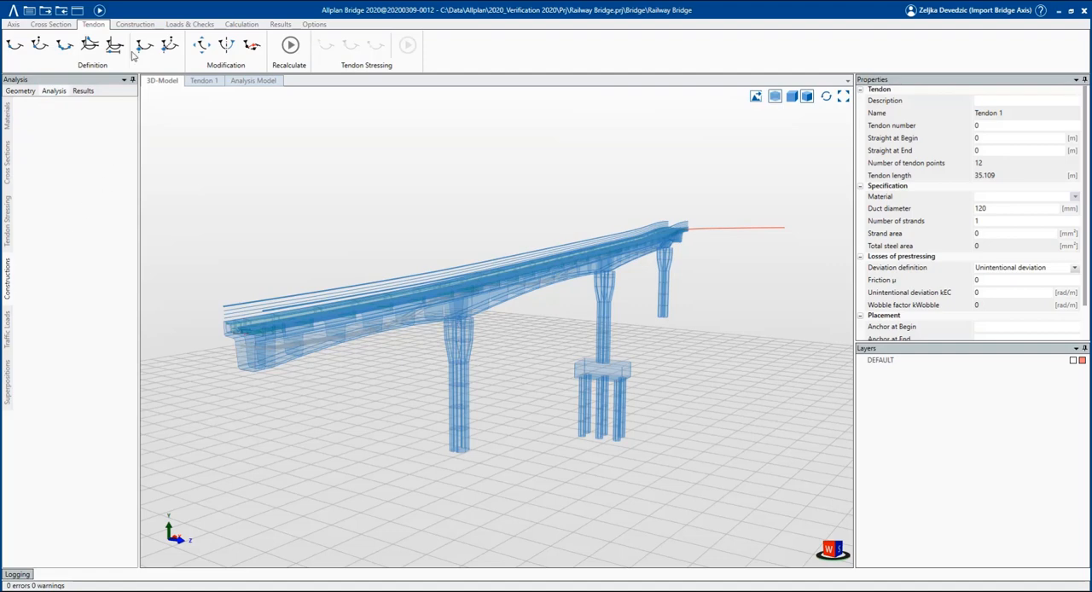
{"action": "left_click", "coordinate": [135, 24]}
{"action": "right_click", "coordinate": [75, 158]}
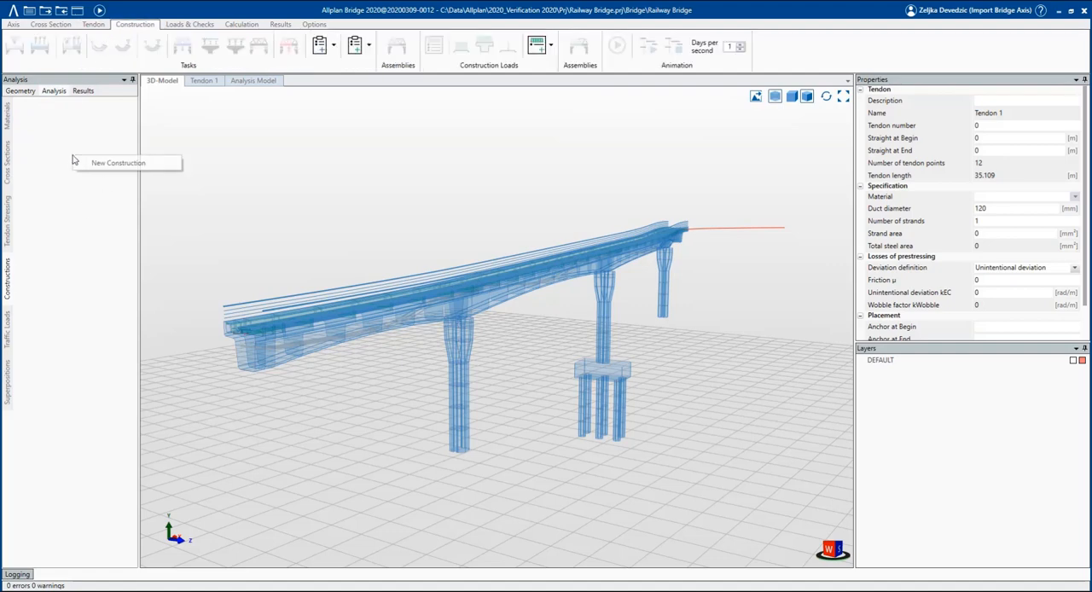
{"action": "left_click", "coordinate": [77, 162]}
{"action": "key", "text": "Return"}
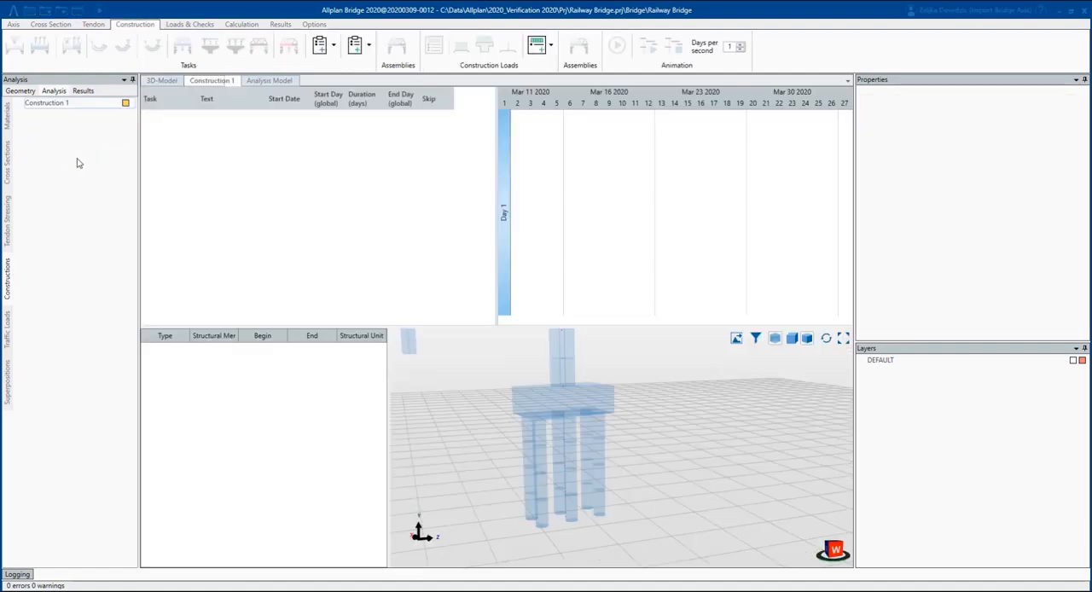
{"action": "right_click", "coordinate": [58, 105]}
{"action": "left_click", "coordinate": [69, 113]}
{"action": "key", "text": "Return"}
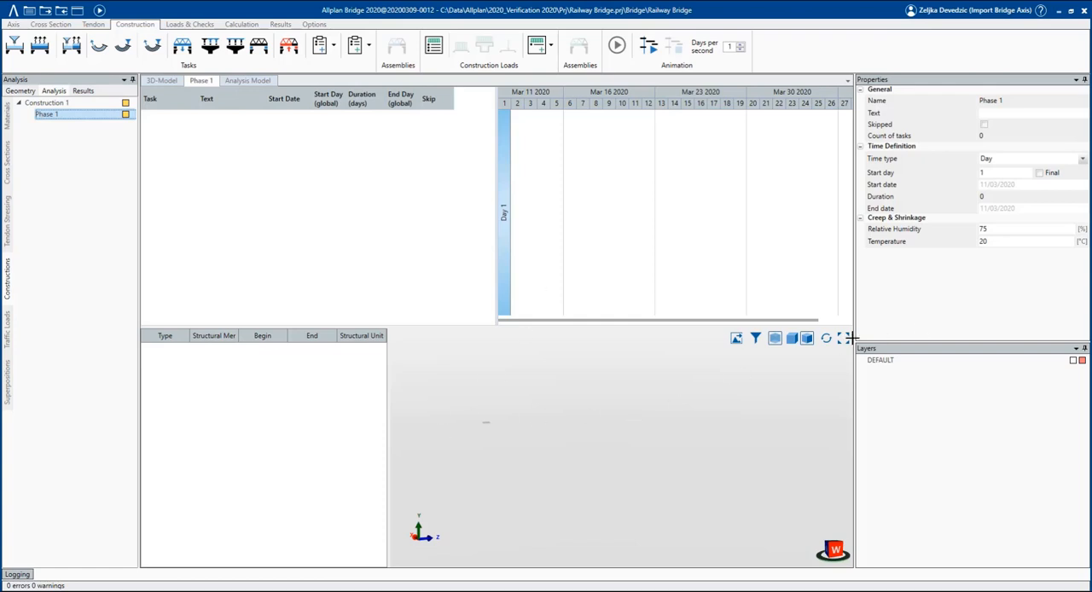
{"action": "scroll", "coordinate": [626, 456], "scroll_direction": "up", "scroll_amount": 5}
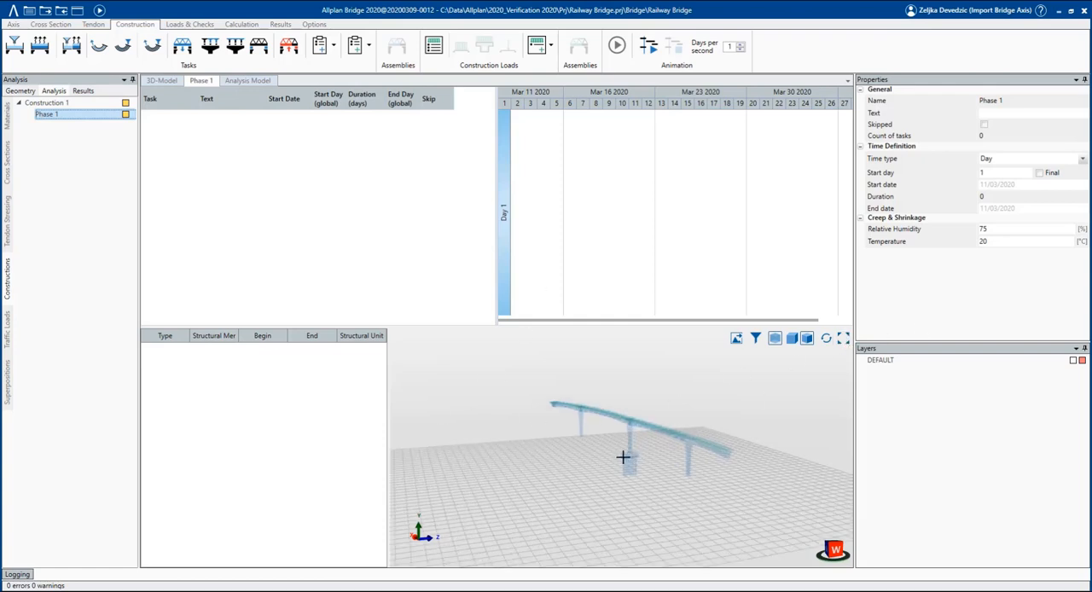
{"action": "scroll", "coordinate": [626, 460], "scroll_direction": "up", "scroll_amount": 2}
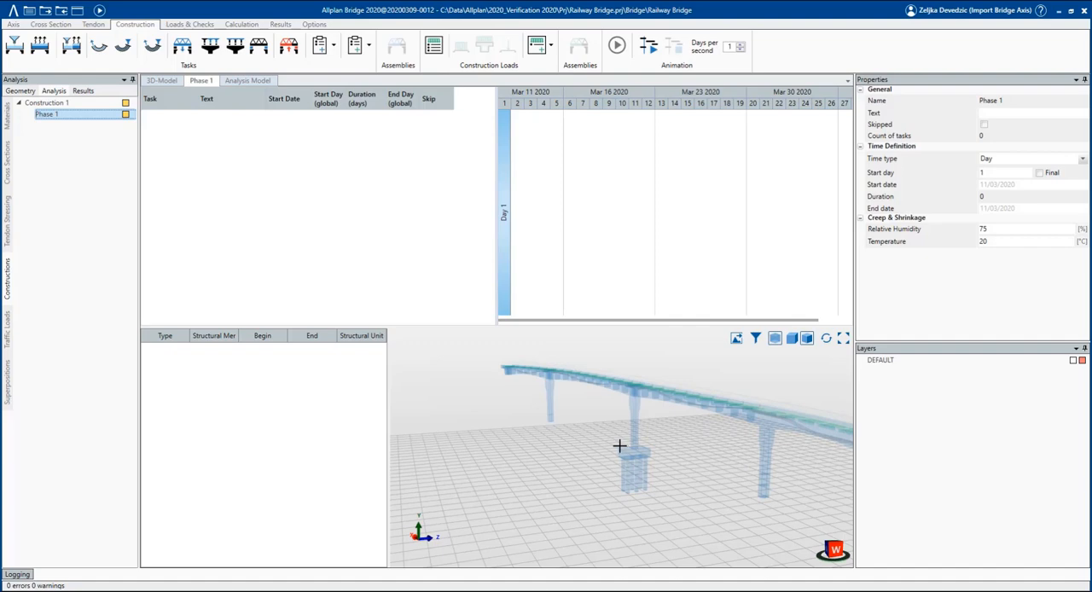
{"action": "scroll", "coordinate": [615, 443], "scroll_direction": "down", "scroll_amount": 1}
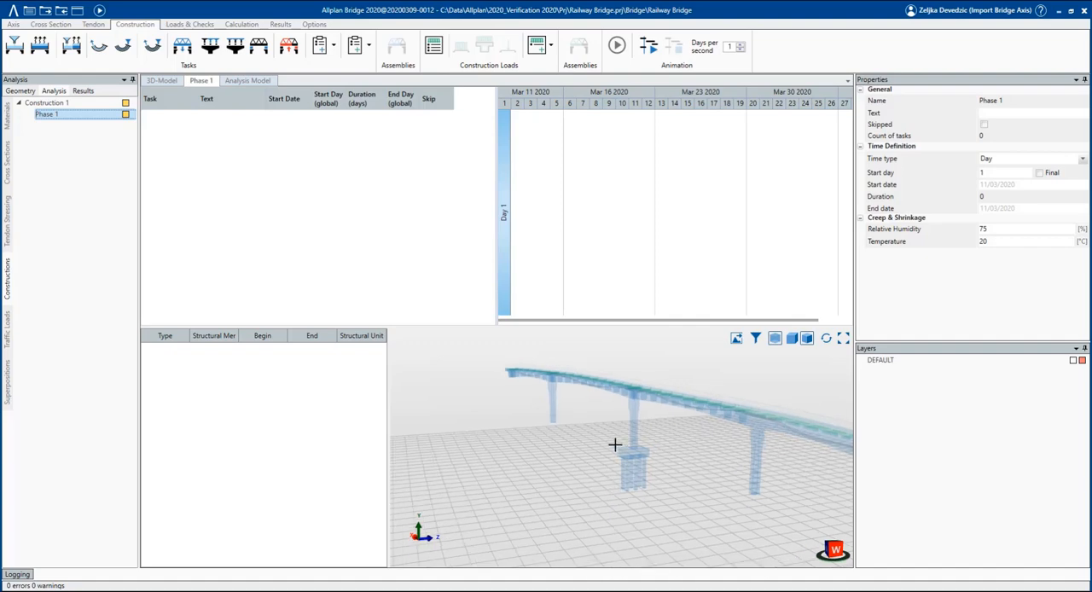
{"action": "scroll", "coordinate": [609, 442], "scroll_direction": "down", "scroll_amount": 1}
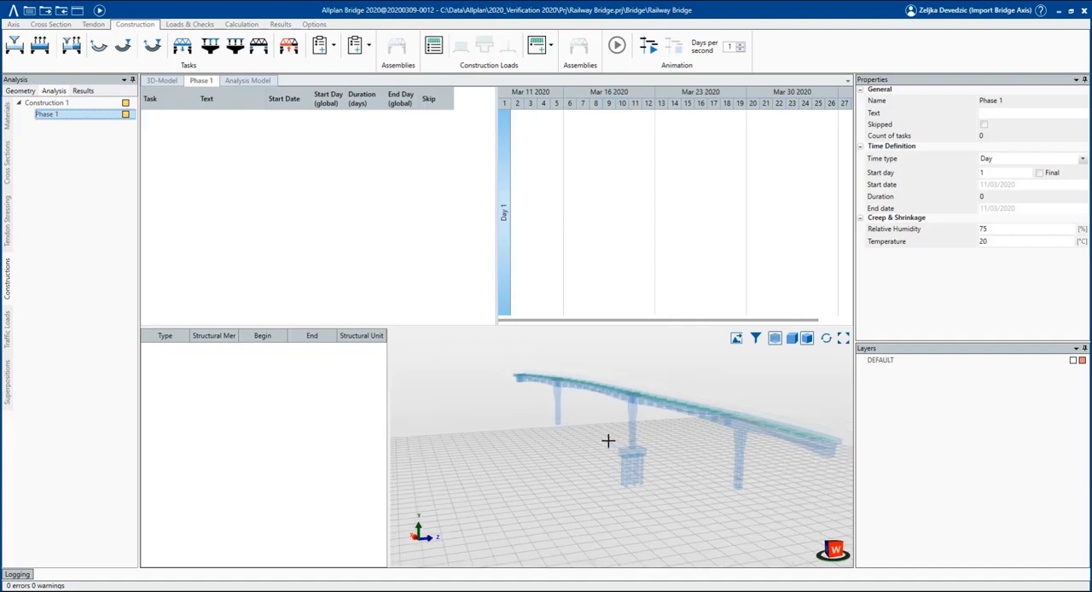
{"action": "scroll", "coordinate": [607, 438], "scroll_direction": "down", "scroll_amount": 1}
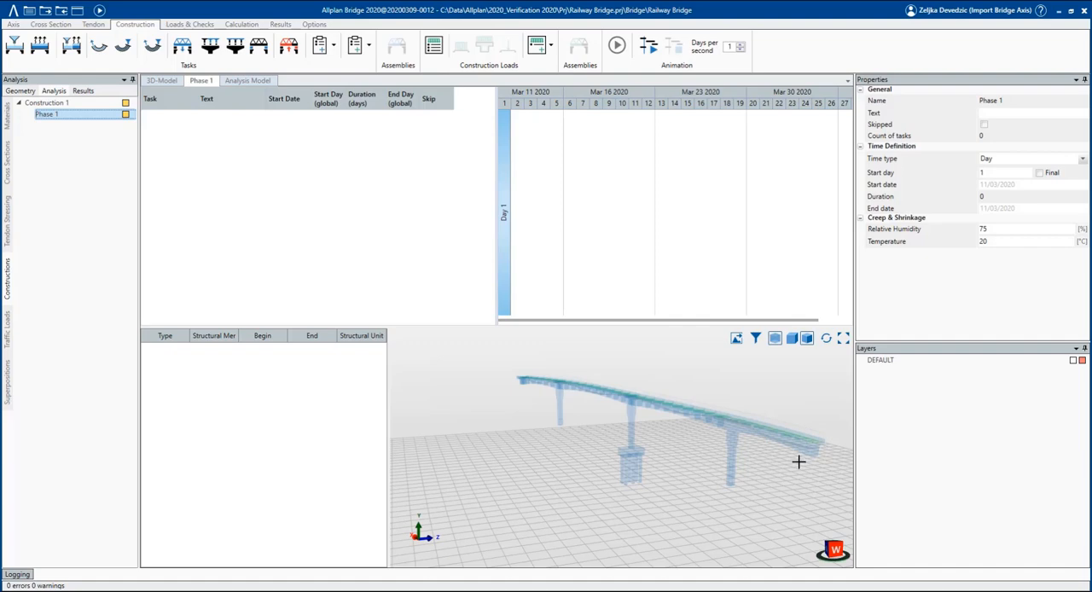
{"action": "scroll", "coordinate": [799, 460], "scroll_direction": "up", "scroll_amount": 1}
{"action": "scroll", "coordinate": [798, 461], "scroll_direction": "up", "scroll_amount": 1}
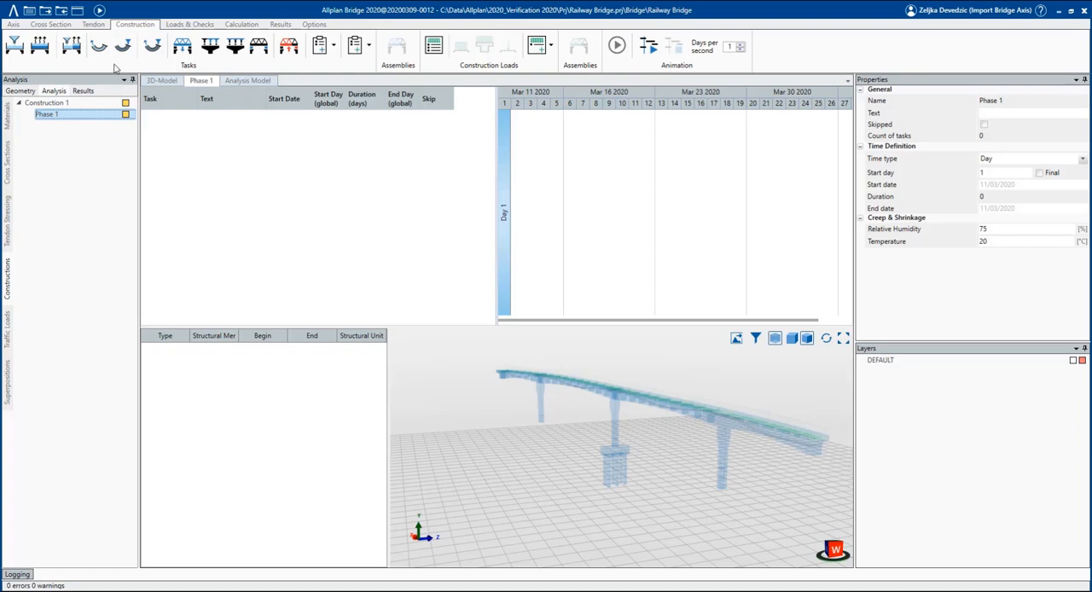
{"action": "left_click", "coordinate": [335, 47]}
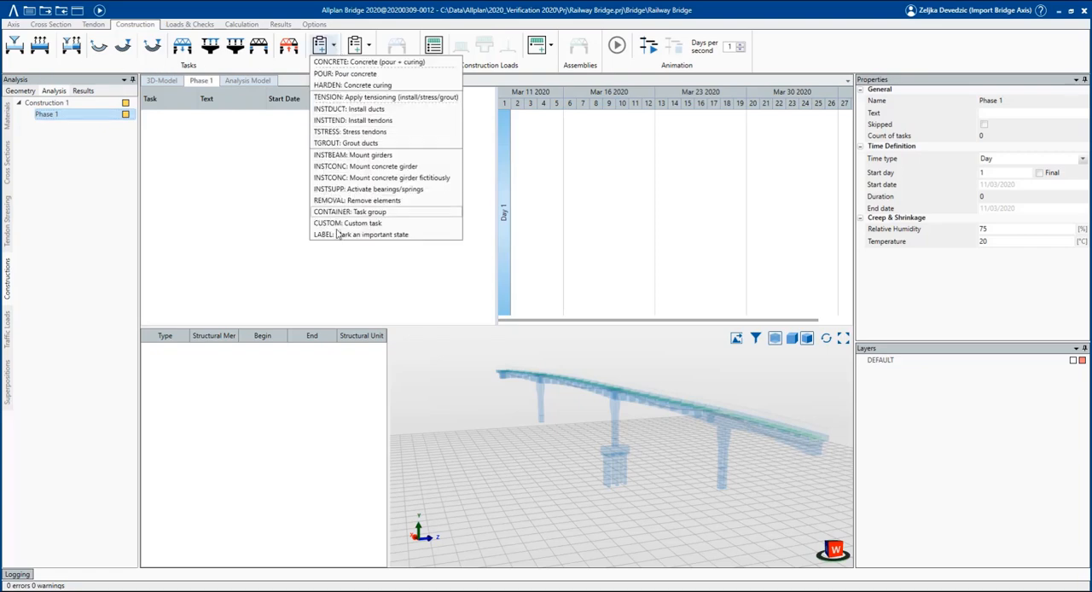
{"action": "left_click", "coordinate": [263, 64]}
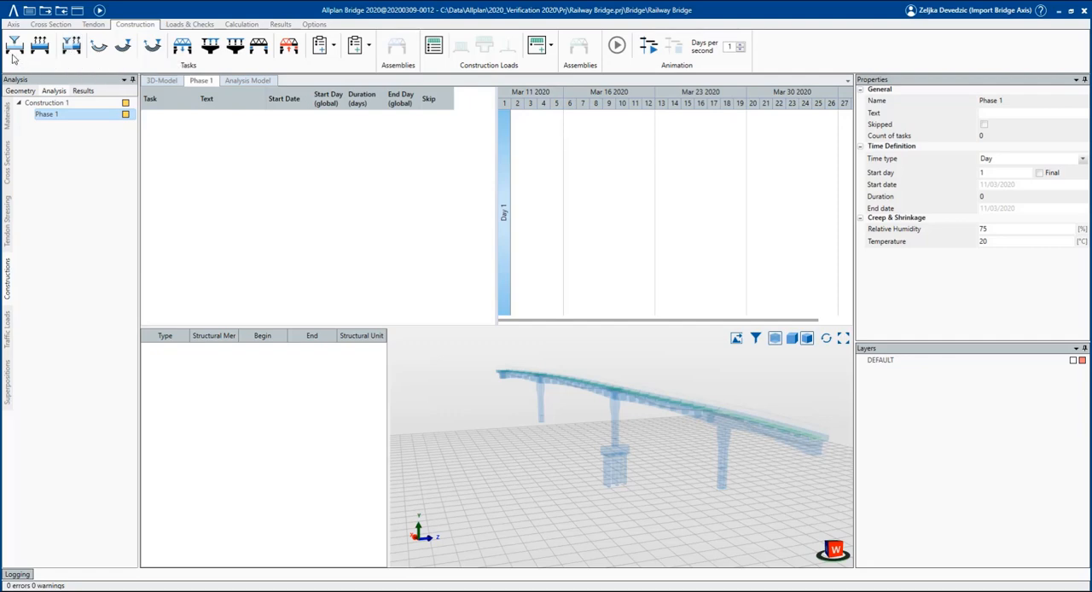
Add a CONCRETE (pour + curing) task to Phase 1 and assign Pier 2's six piles from -27.5 to -17.5 m.
{"action": "left_click", "coordinate": [74, 48]}
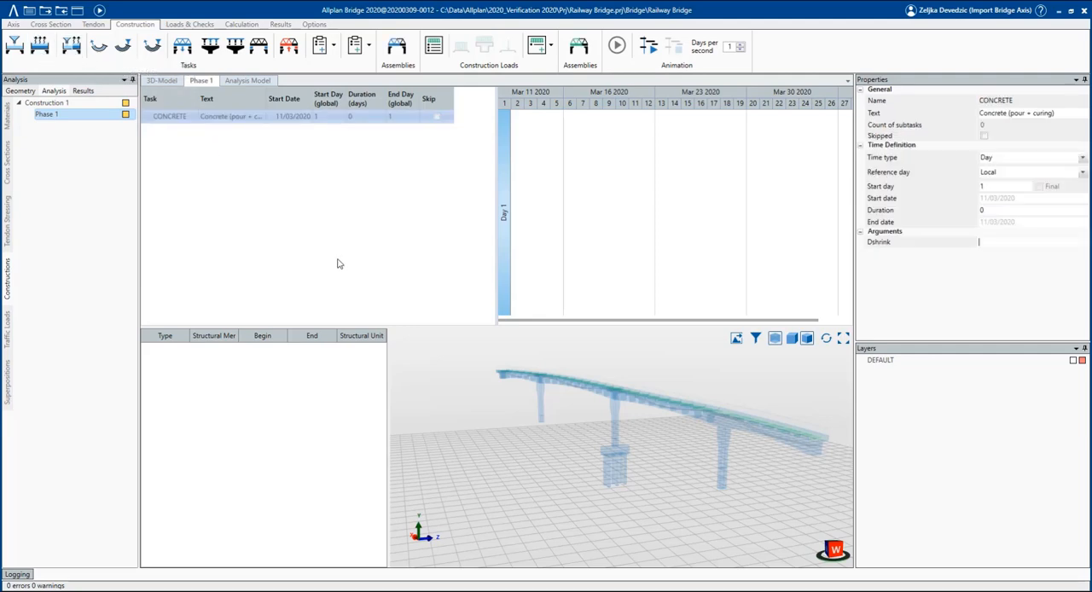
{"action": "scroll", "coordinate": [646, 482], "scroll_direction": "up", "scroll_amount": 5}
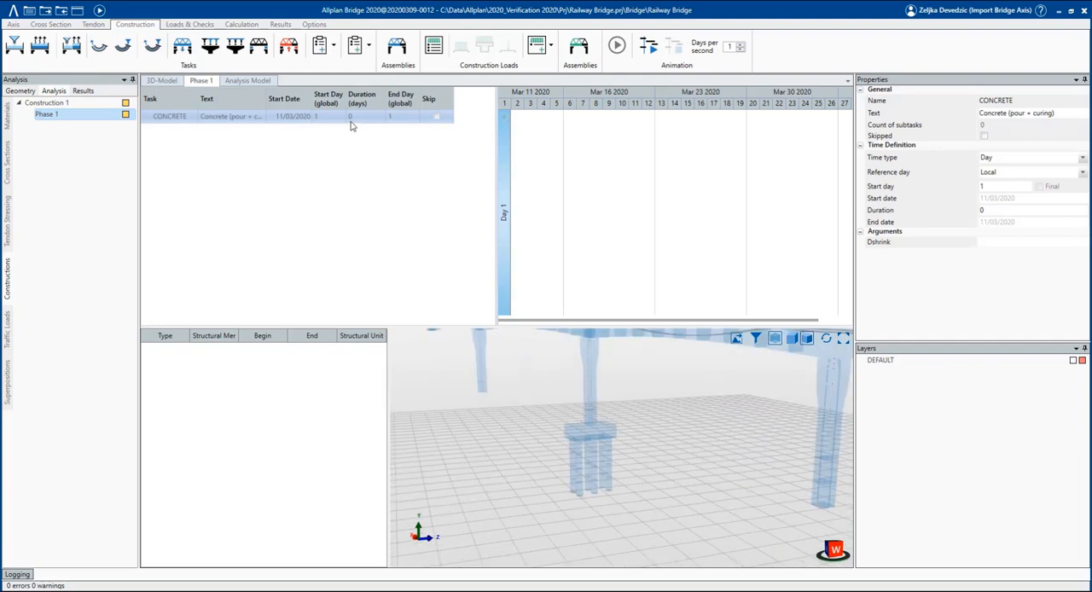
{"action": "left_click", "coordinate": [398, 49]}
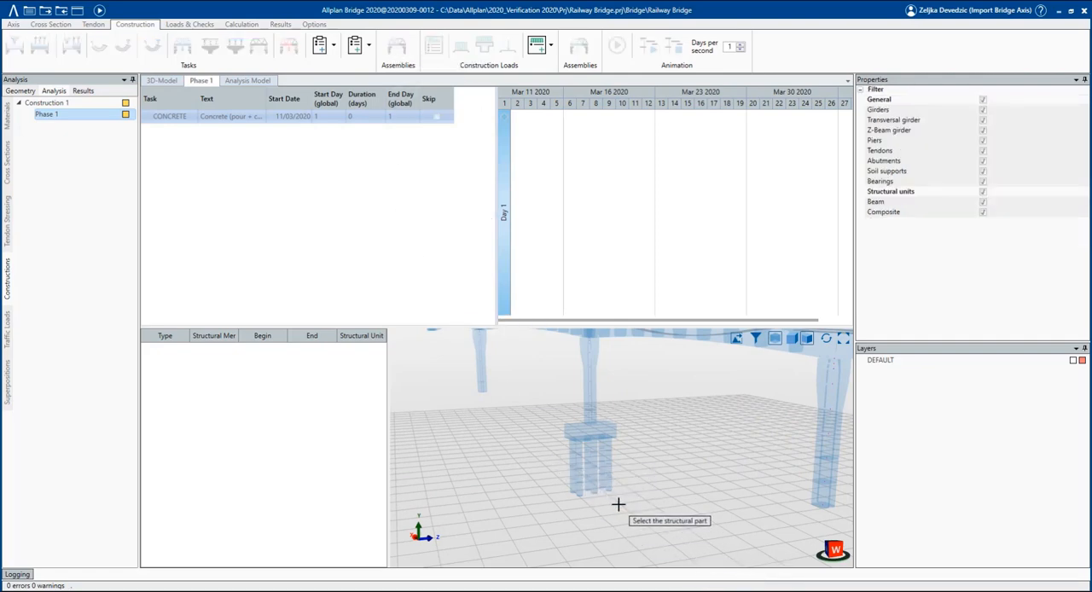
{"action": "left_click", "coordinate": [554, 461]}
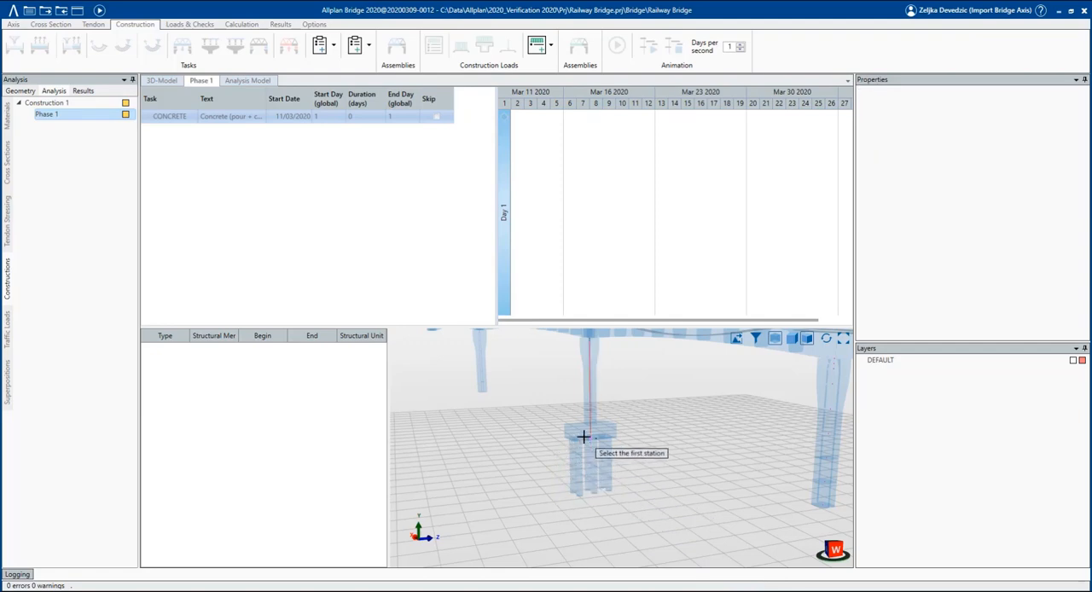
{"action": "left_click", "coordinate": [586, 434]}
{"action": "left_click", "coordinate": [585, 502]}
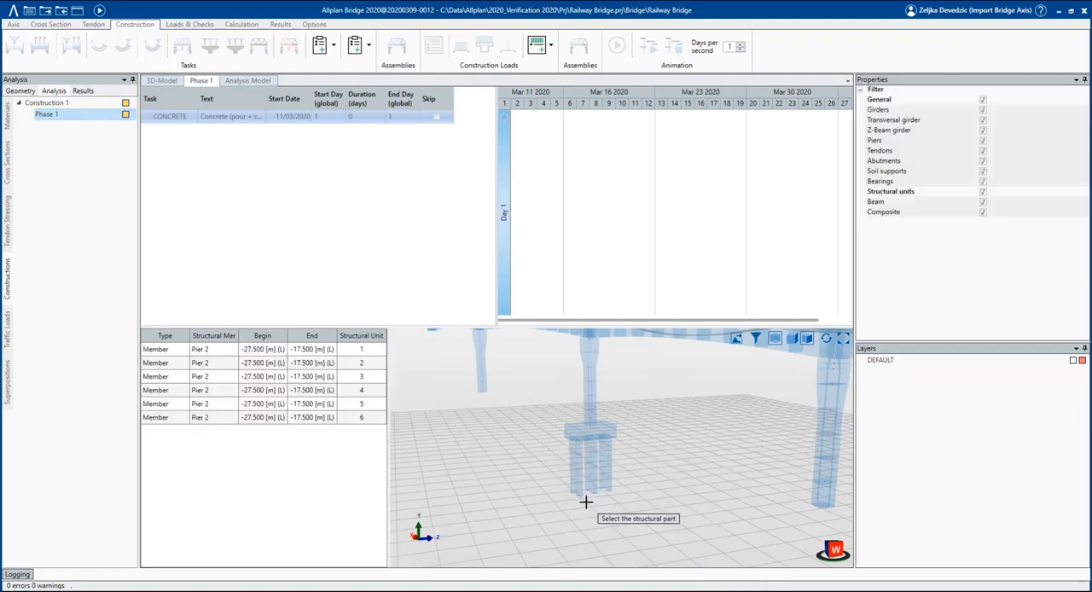
Assign Pier 2's pile cap from -17.5 to -15 m to the same concrete task and finish the assembly selection.
{"action": "left_click", "coordinate": [591, 430]}
{"action": "left_click", "coordinate": [589, 431]}
{"action": "left_click", "coordinate": [586, 438]}
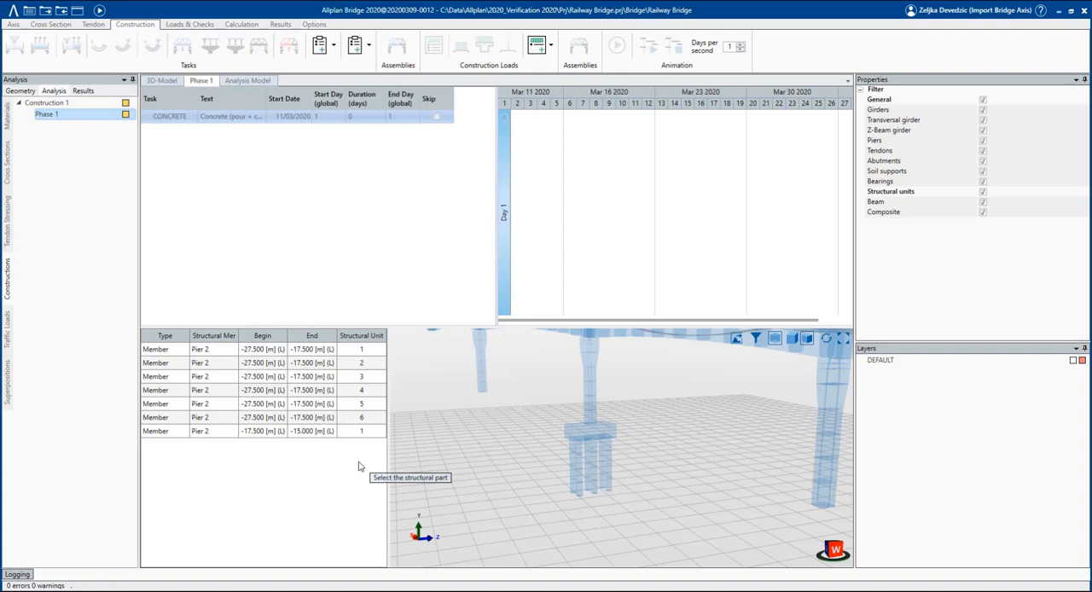
{"action": "key", "text": "Escape"}
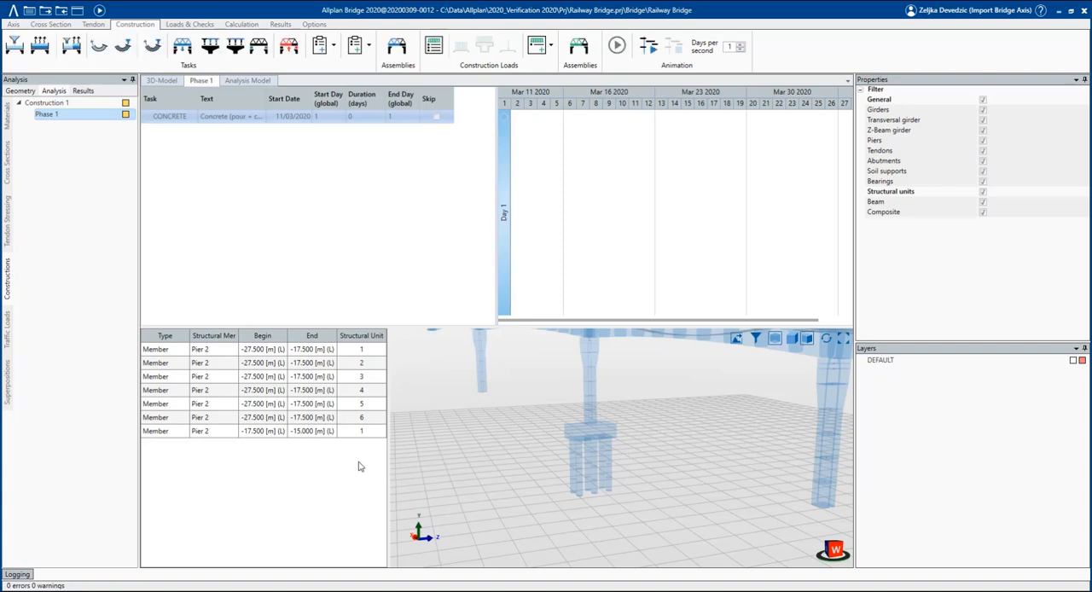
Set the duration of Phase 1's concrete task to 7 days.
{"action": "left_click", "coordinate": [281, 118]}
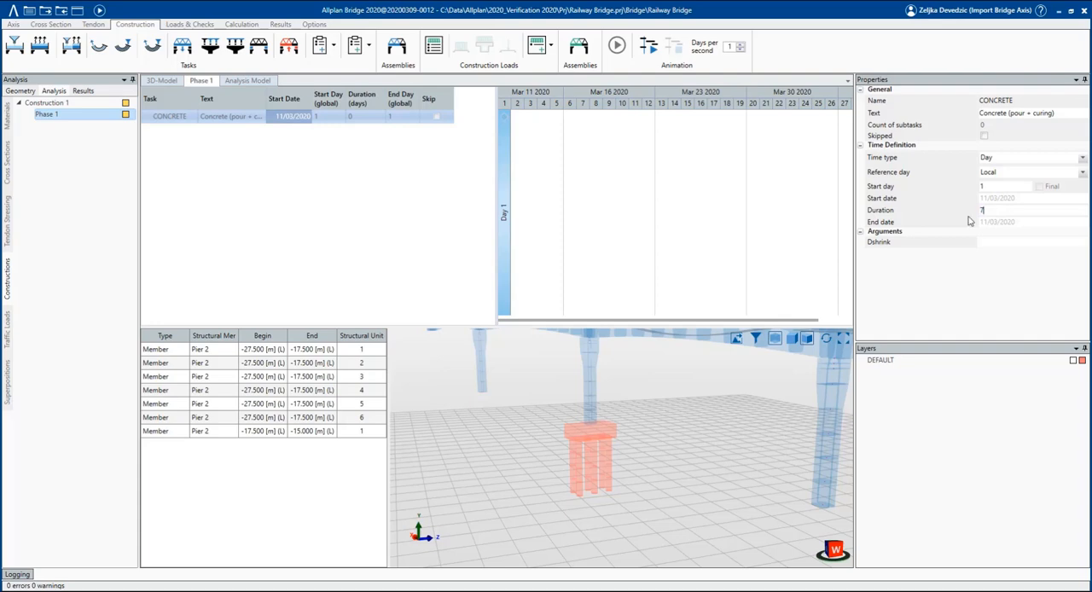
{"action": "key", "text": "Return"}
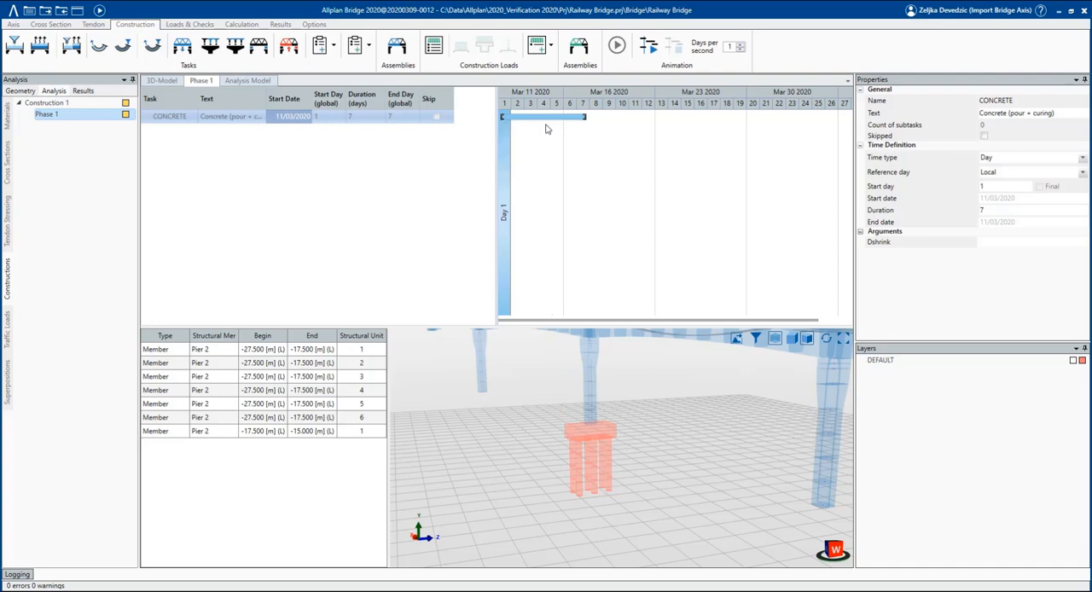
{"action": "mouse_move", "coordinate": [580, 118]}
Copy construction Phase 1 and name the copy Phase 2.
{"action": "right_click", "coordinate": [56, 116]}
{"action": "left_click", "coordinate": [91, 119]}
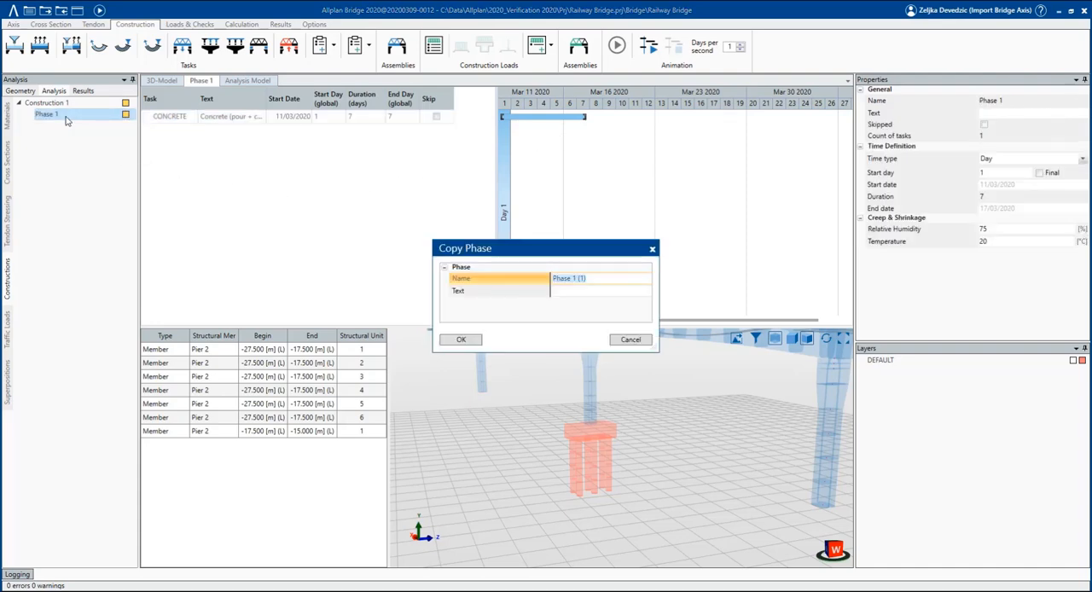
{"action": "left_click_drag", "start_coordinate": [587, 279], "coordinate": [578, 279]}
{"action": "key", "text": "Tab"}
{"action": "left_click", "coordinate": [460, 339]}
Start the assembly assignment for Phase 2's concrete task and add the whole of Pier 1.
{"action": "left_click", "coordinate": [47, 126]}
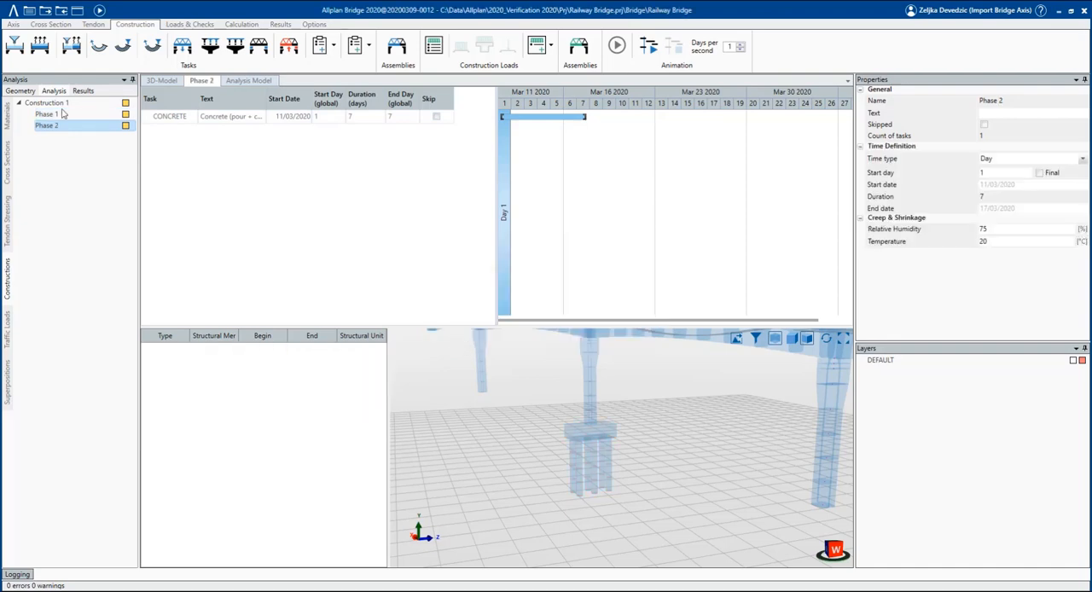
{"action": "left_click", "coordinate": [187, 121]}
{"action": "scroll", "coordinate": [526, 400], "scroll_direction": "down", "scroll_amount": 3}
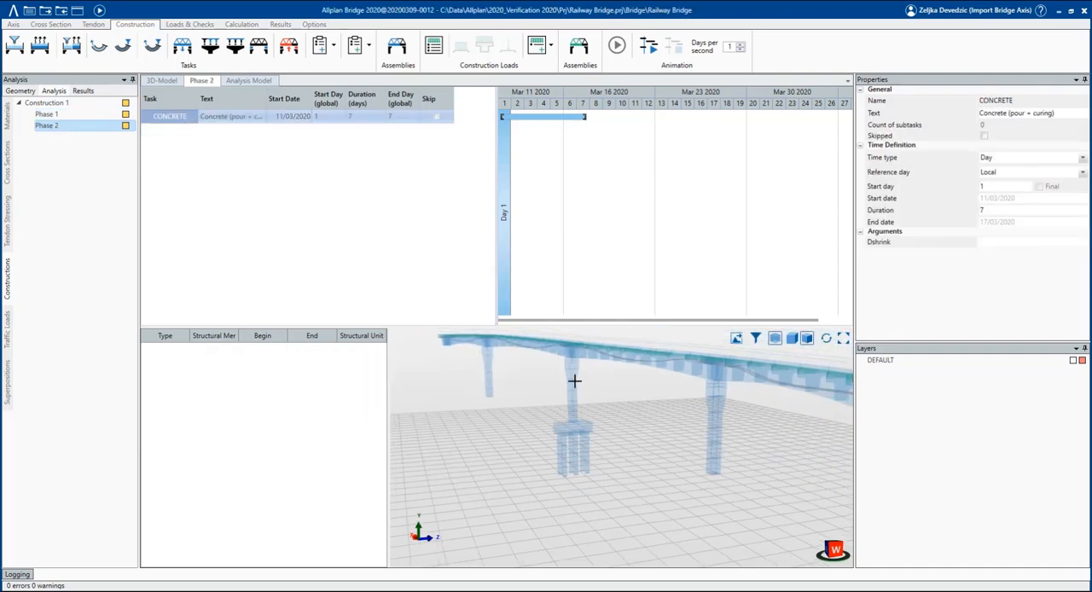
{"action": "left_click", "coordinate": [396, 47]}
{"action": "left_click", "coordinate": [490, 370]}
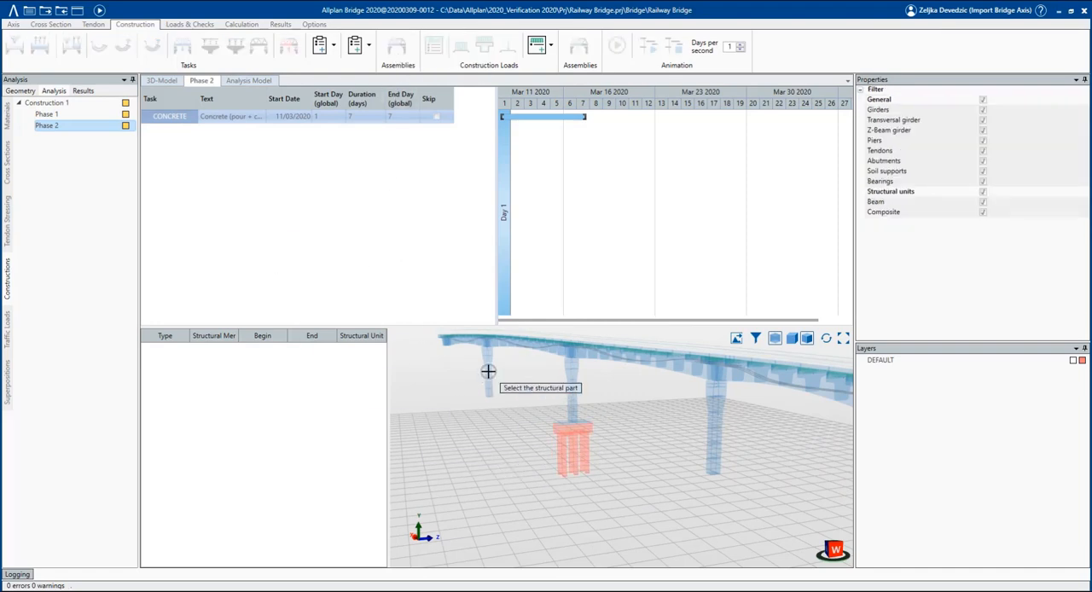
{"action": "right_click", "coordinate": [483, 375]}
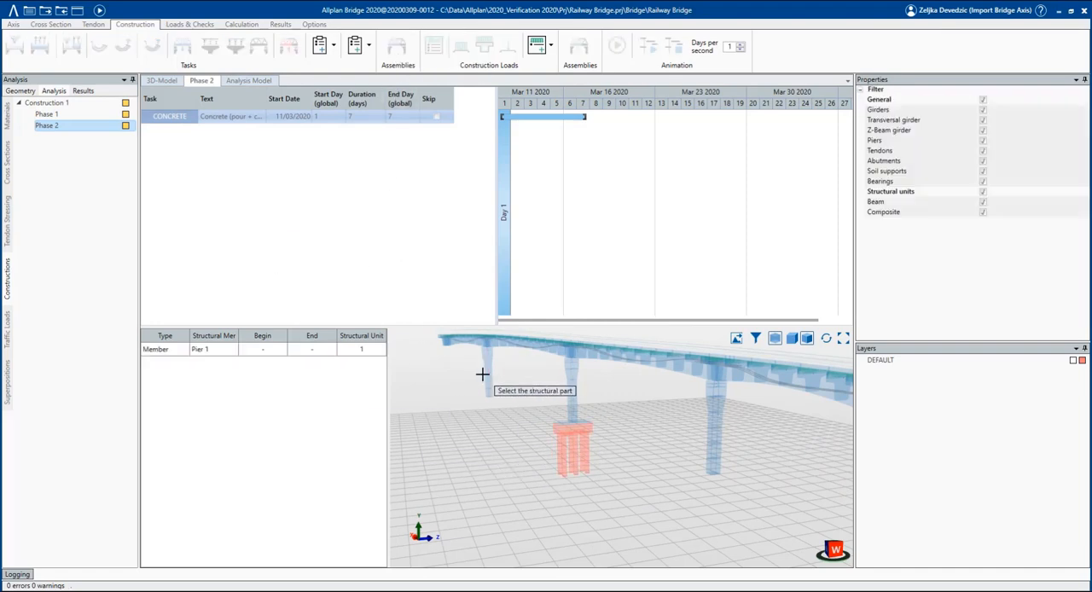
Add Pier 2's column from -15 to 0 m and the whole of Pier 3 to Phase 2's concrete task.
{"action": "left_click", "coordinate": [573, 385]}
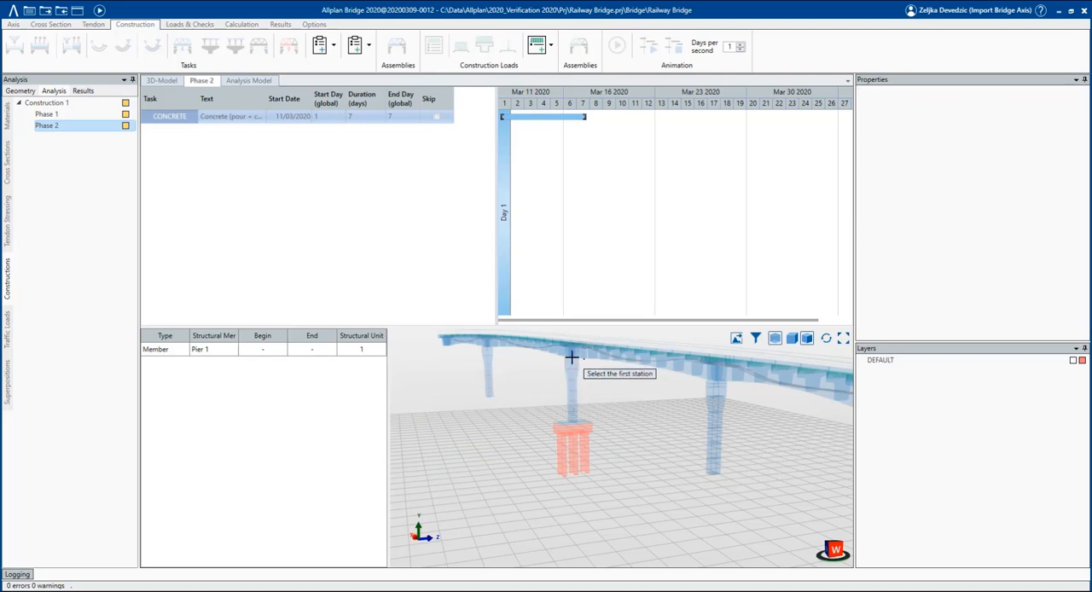
{"action": "scroll", "coordinate": [573, 364], "scroll_direction": "up", "scroll_amount": 4}
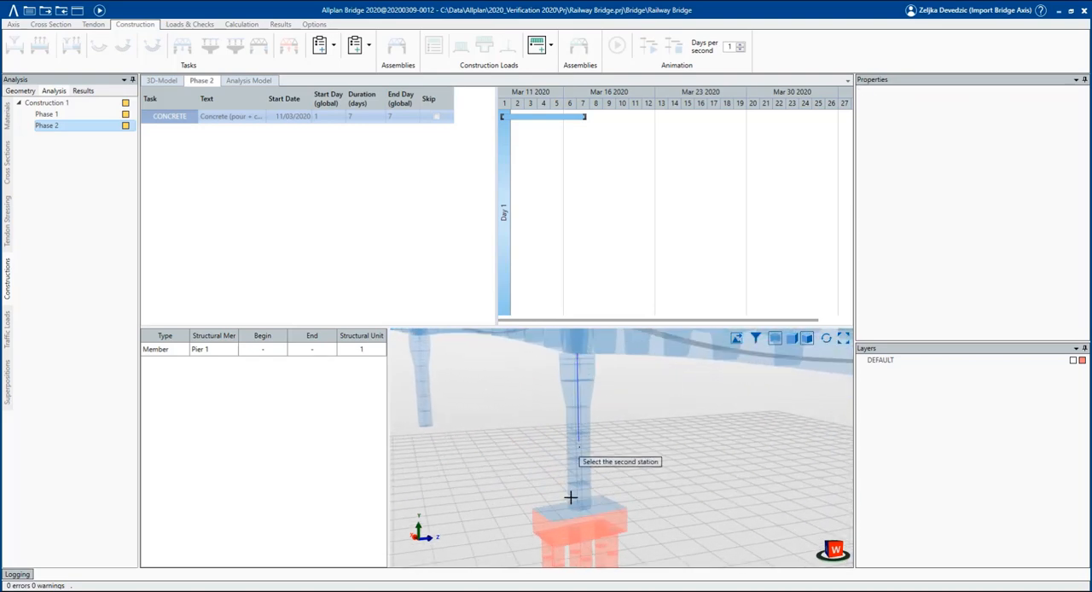
{"action": "right_click", "coordinate": [576, 518]}
{"action": "scroll", "coordinate": [446, 469], "scroll_direction": "down", "scroll_amount": 5}
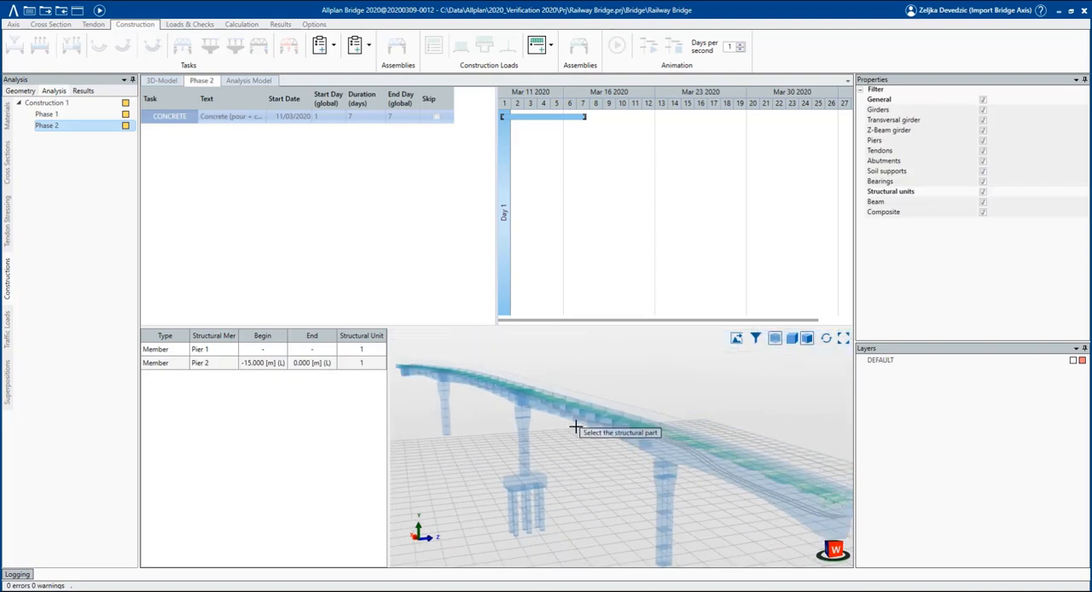
{"action": "left_click", "coordinate": [664, 510]}
{"action": "right_click", "coordinate": [664, 509]}
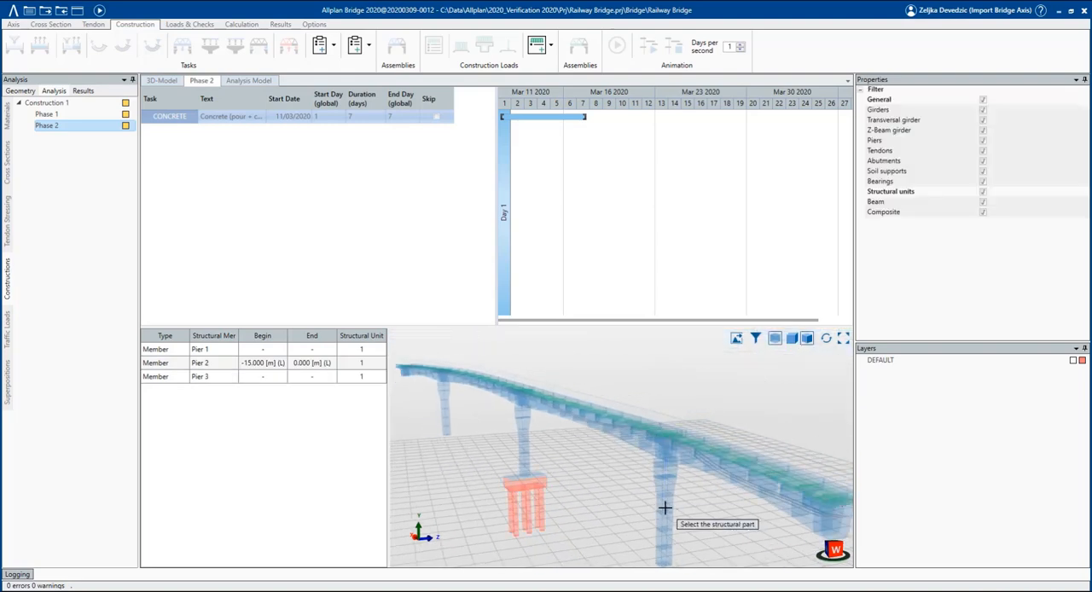
Set the start day of Phase 2's concrete task to 14.
{"action": "left_click", "coordinate": [211, 121]}
{"action": "scroll", "coordinate": [551, 388], "scroll_direction": "down", "scroll_amount": 2}
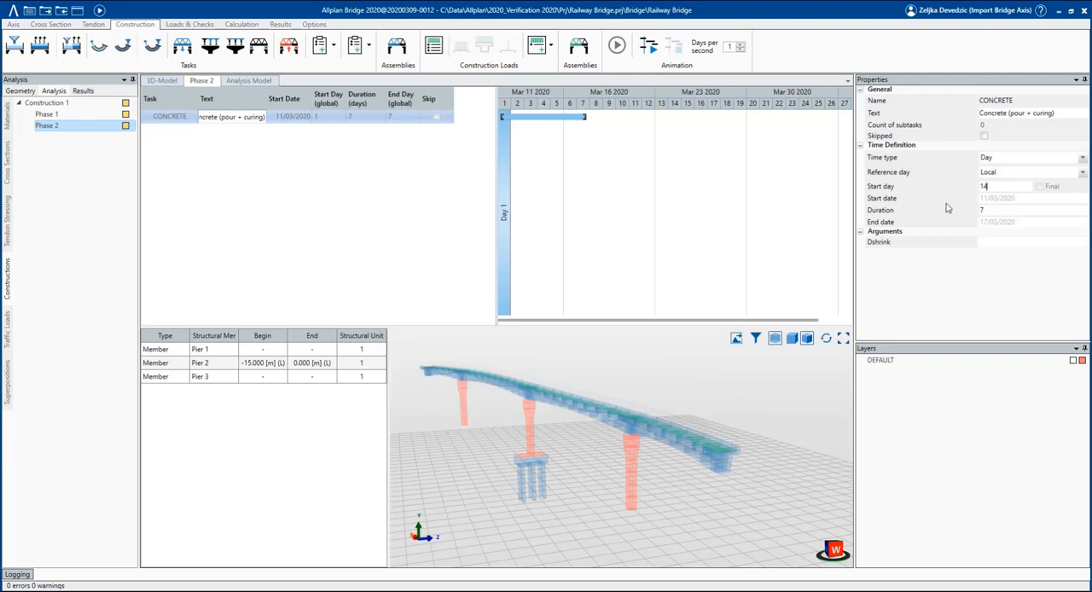
{"action": "left_click", "coordinate": [1001, 210]}
Set the timeline zoom to Medium and review both phases' concrete tasks and their assigned parts in the Construction 1 schedule.
{"action": "left_click", "coordinate": [688, 237]}
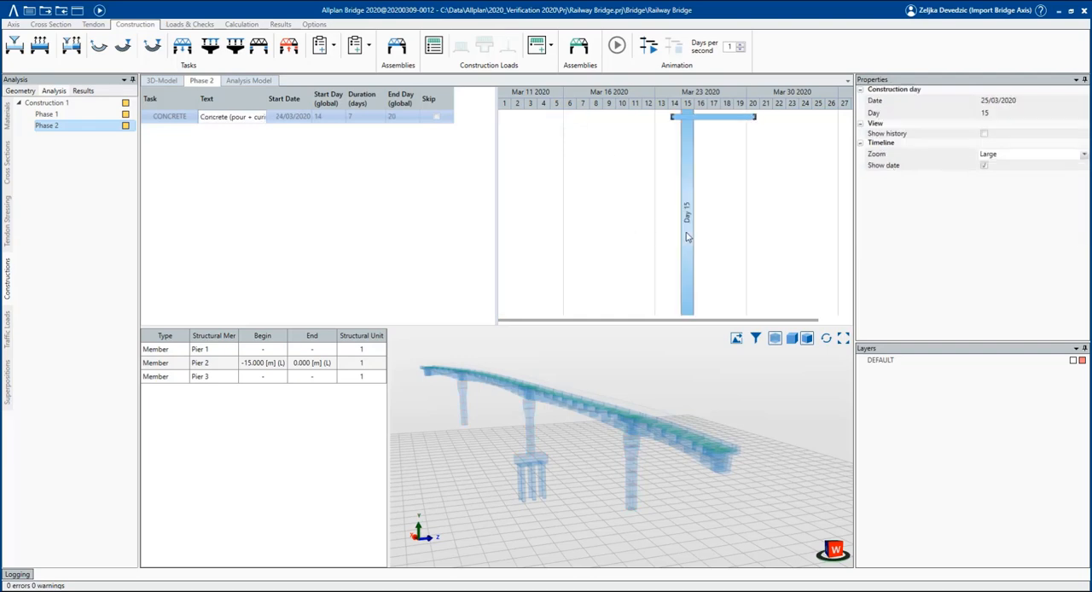
{"action": "left_click", "coordinate": [1005, 157]}
{"action": "left_click", "coordinate": [993, 177]}
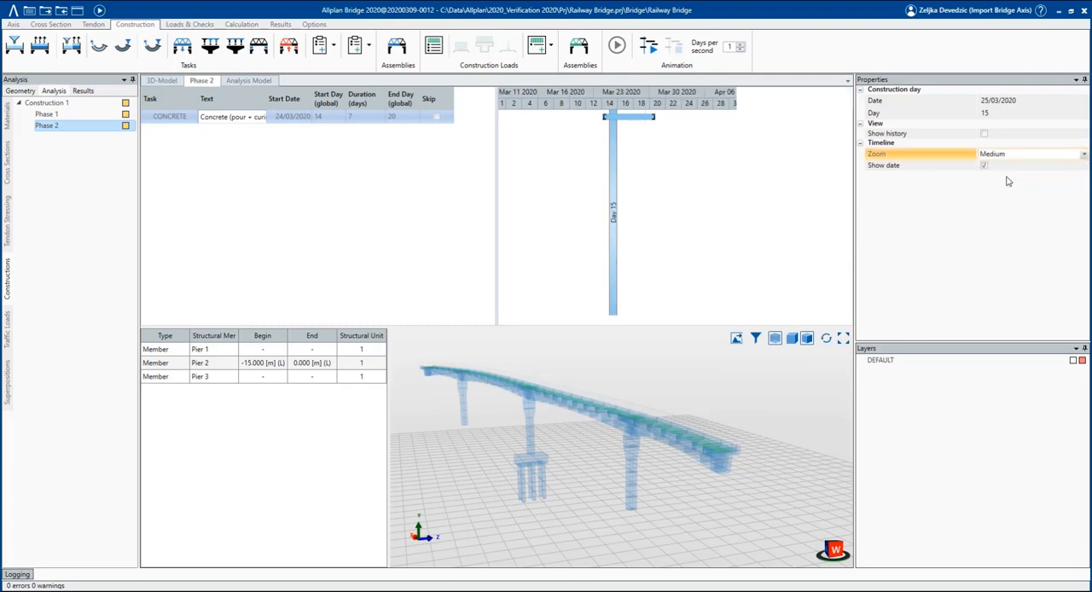
{"action": "left_click", "coordinate": [67, 108]}
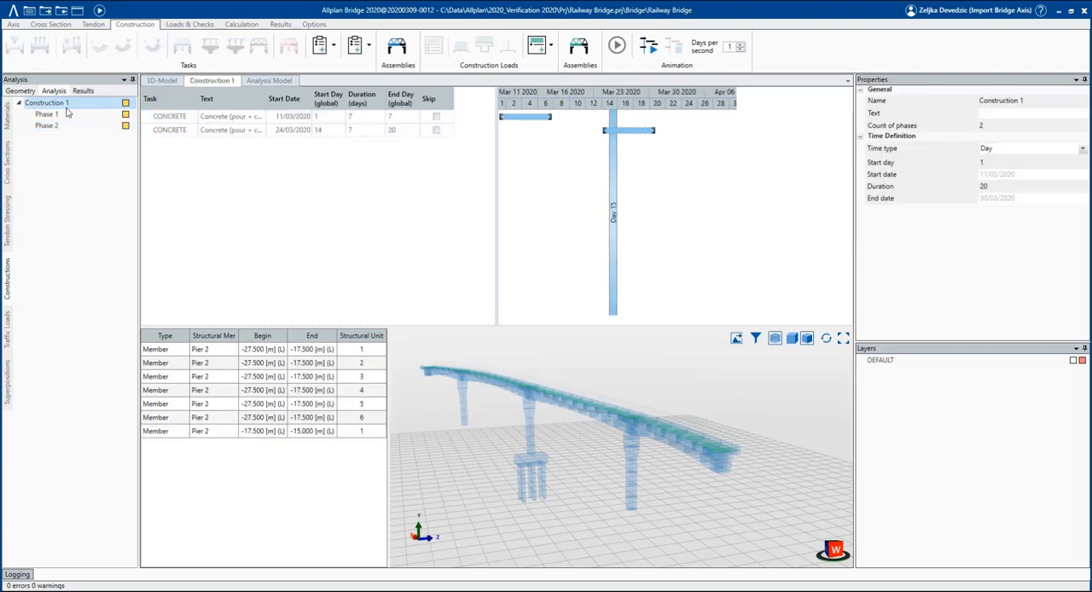
{"action": "left_click", "coordinate": [499, 142]}
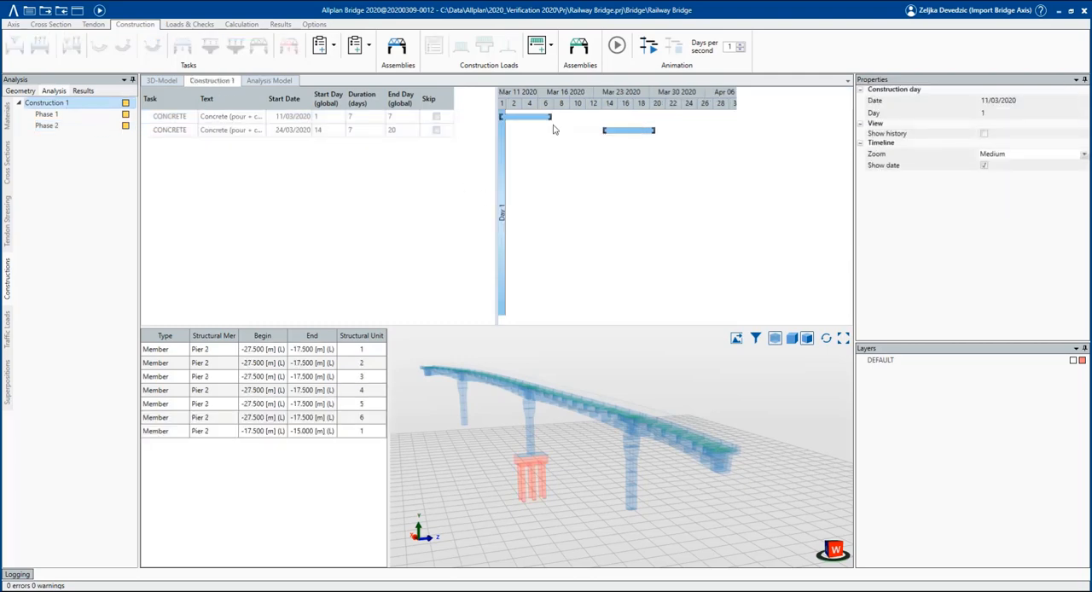
{"action": "mouse_move", "coordinate": [657, 131]}
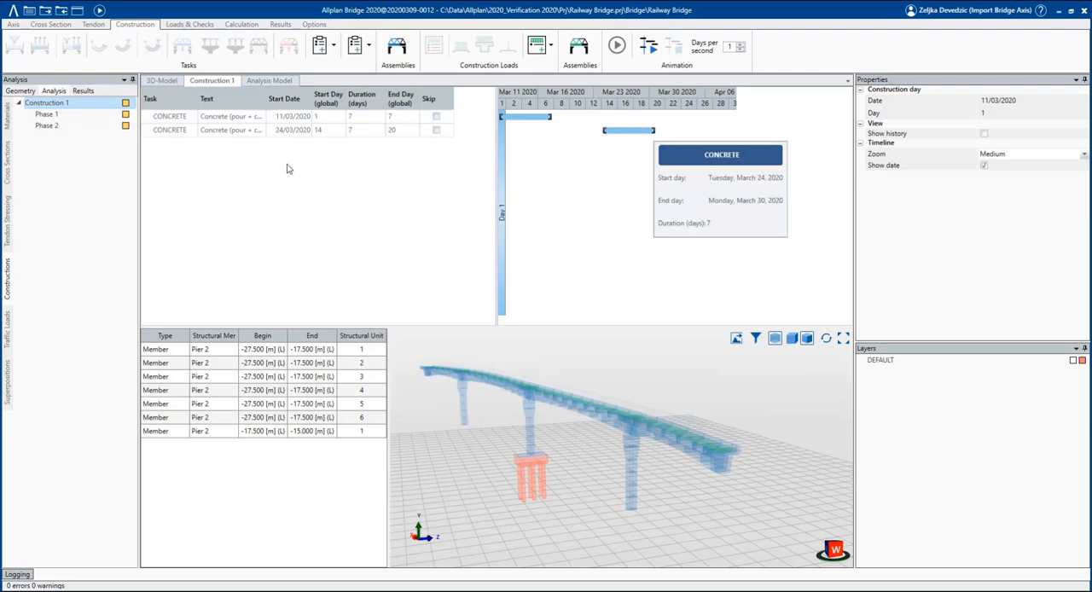
{"action": "left_click", "coordinate": [215, 118]}
{"action": "left_click", "coordinate": [216, 131]}
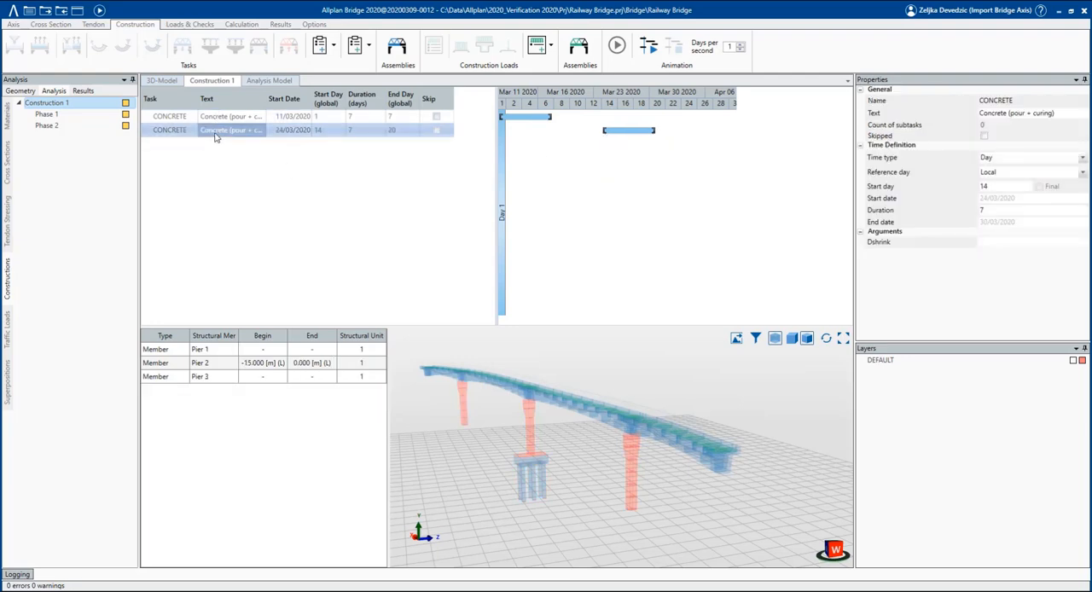
Copy construction Phase 2 and name the copy Phase 3.
{"action": "left_click", "coordinate": [72, 128]}
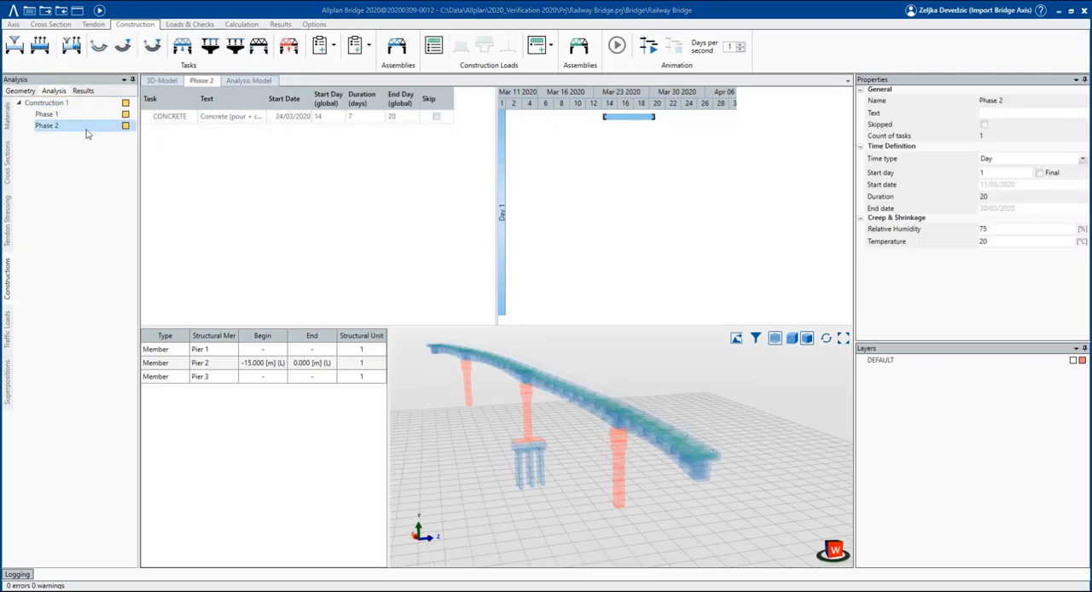
{"action": "right_click", "coordinate": [86, 134]}
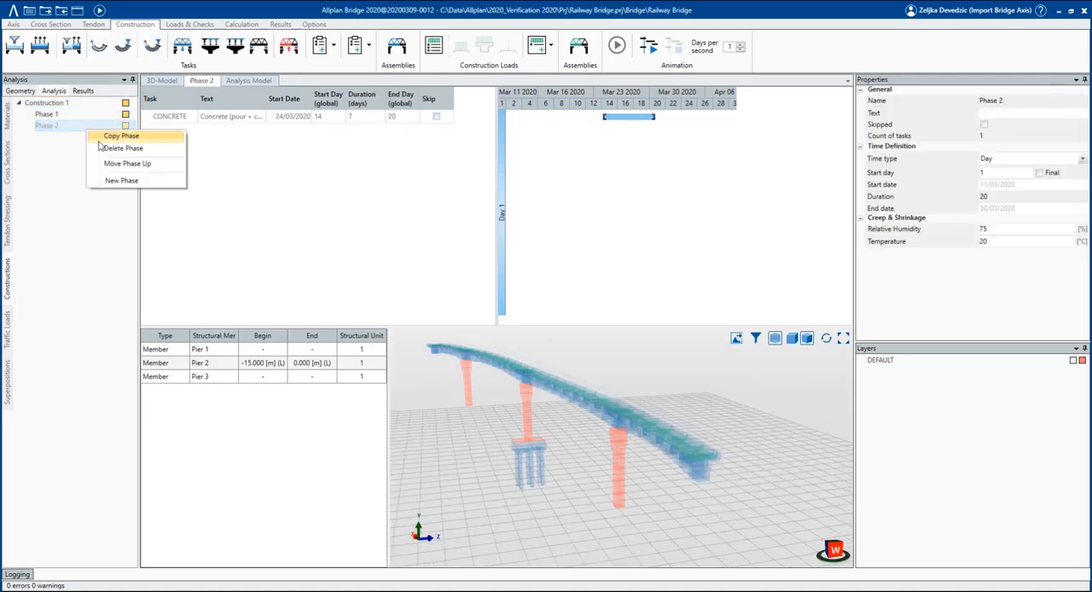
{"action": "left_click", "coordinate": [100, 138]}
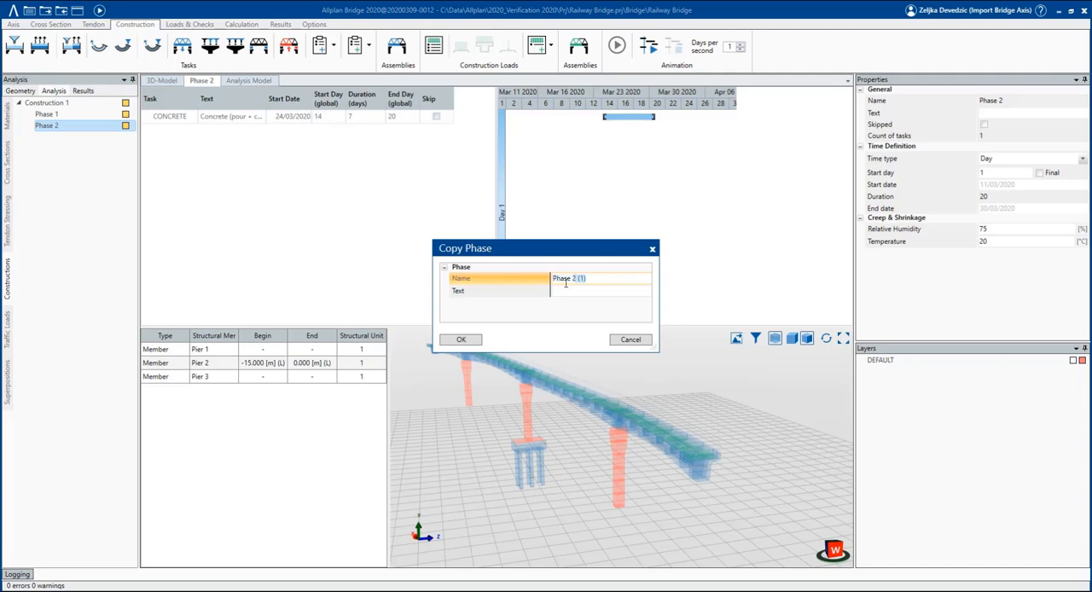
{"action": "key", "text": "Tab"}
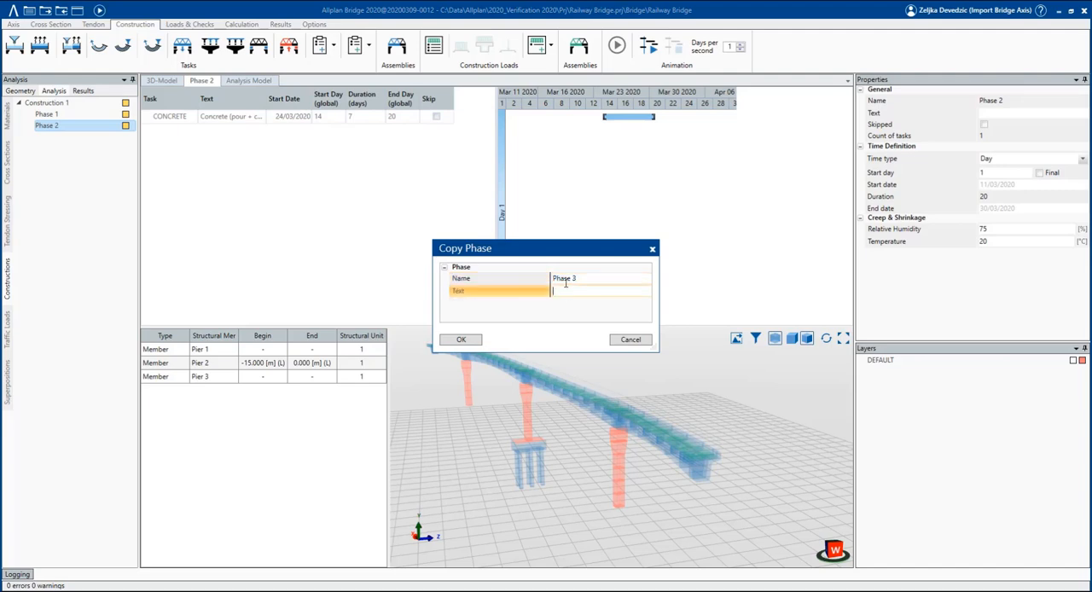
{"action": "left_click", "coordinate": [466, 342]}
Assign the main girder MG from 0 to 35 m to Phase 3's concrete task.
{"action": "left_click", "coordinate": [168, 119]}
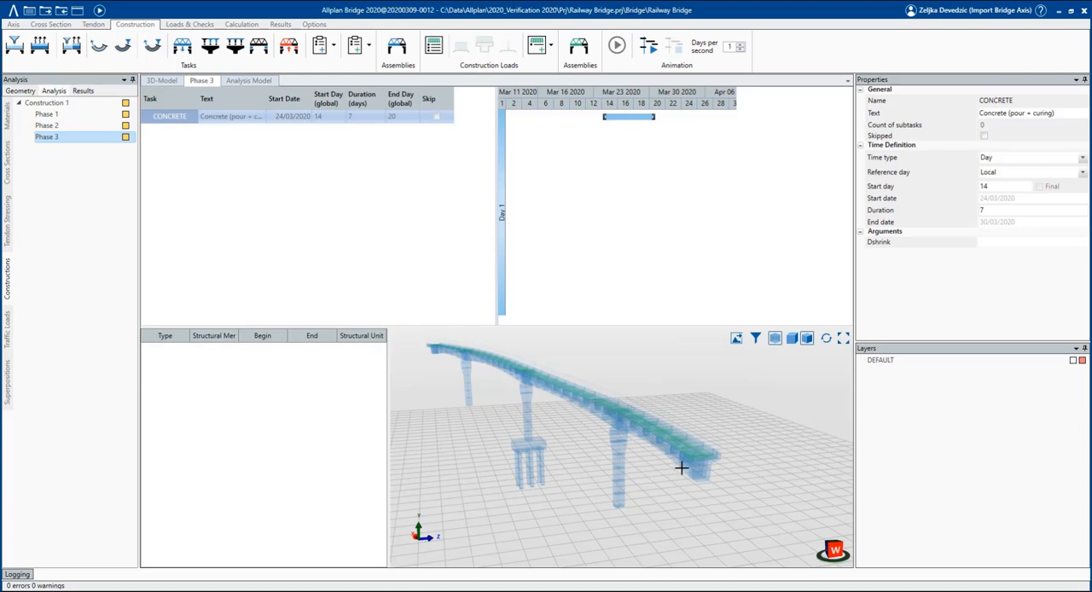
{"action": "left_click", "coordinate": [397, 47]}
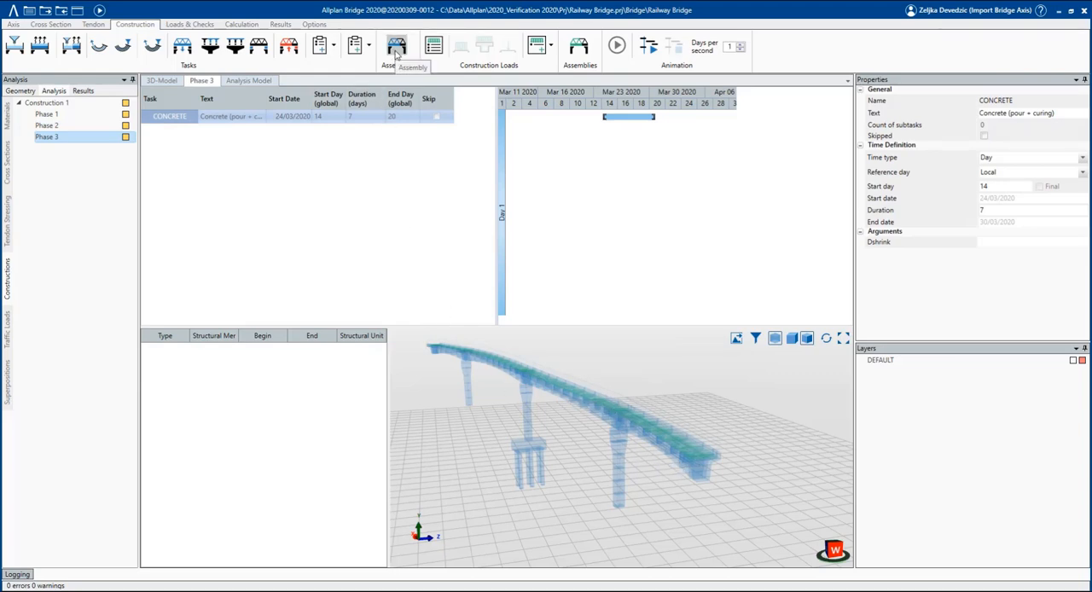
{"action": "left_click", "coordinate": [701, 476]}
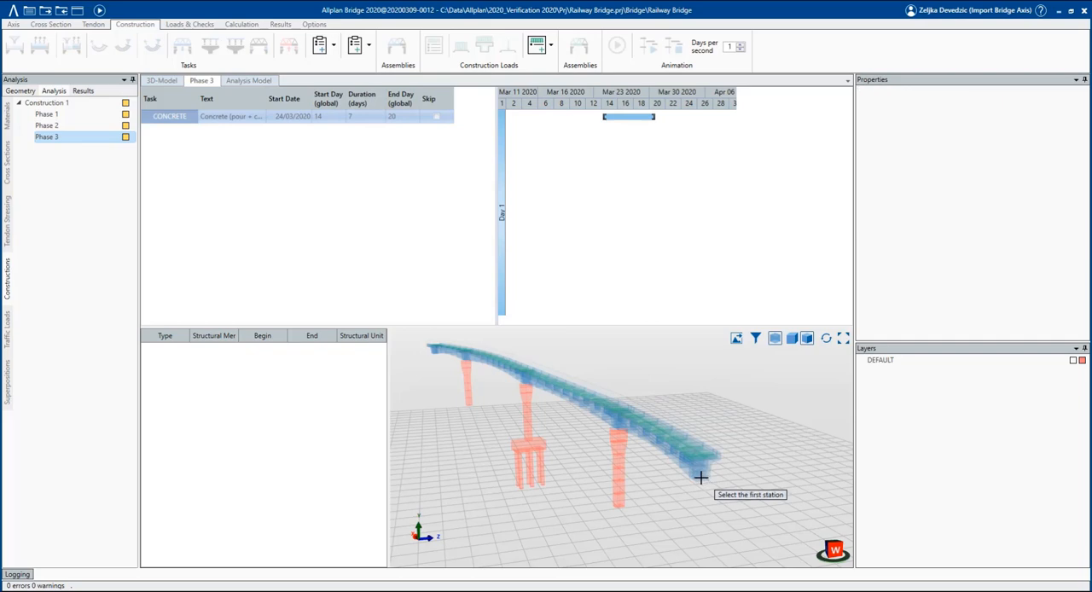
{"action": "left_click", "coordinate": [677, 472]}
{"action": "middle_click_drag", "start_coordinate": [658, 466], "coordinate": [708, 483]}
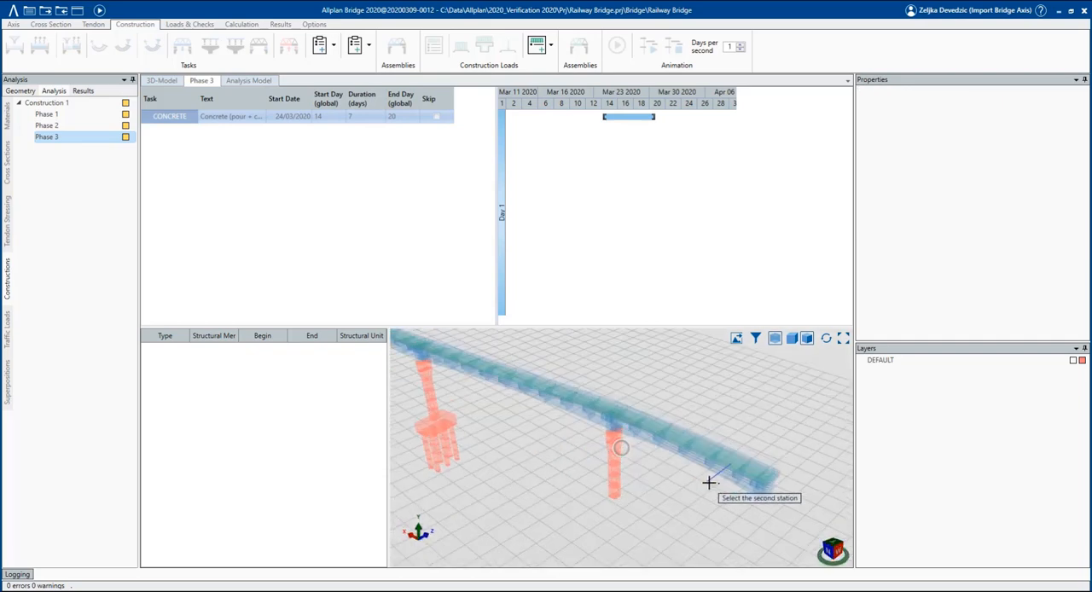
{"action": "left_click", "coordinate": [588, 402]}
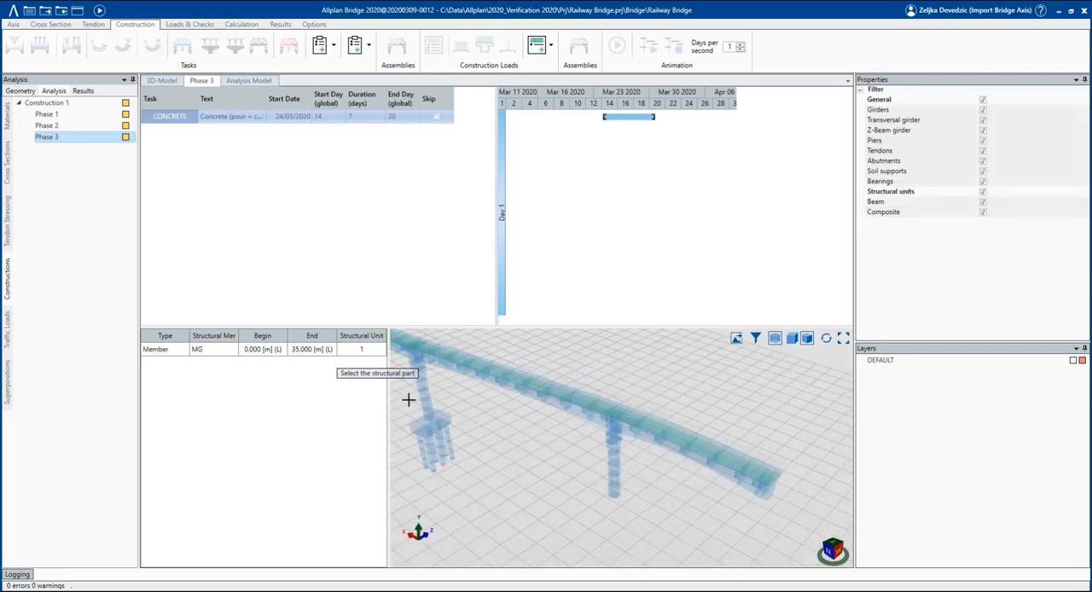
{"action": "key", "text": "Escape"}
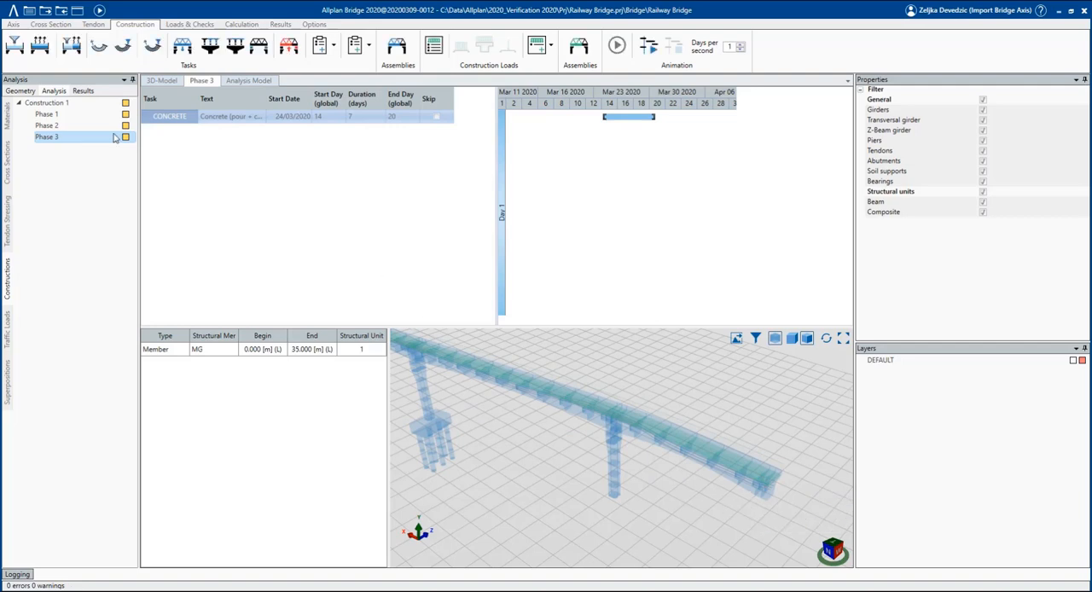
Set the start day of Phase 3's concrete task to 27.
{"action": "left_click", "coordinate": [81, 128]}
{"action": "left_click", "coordinate": [51, 137]}
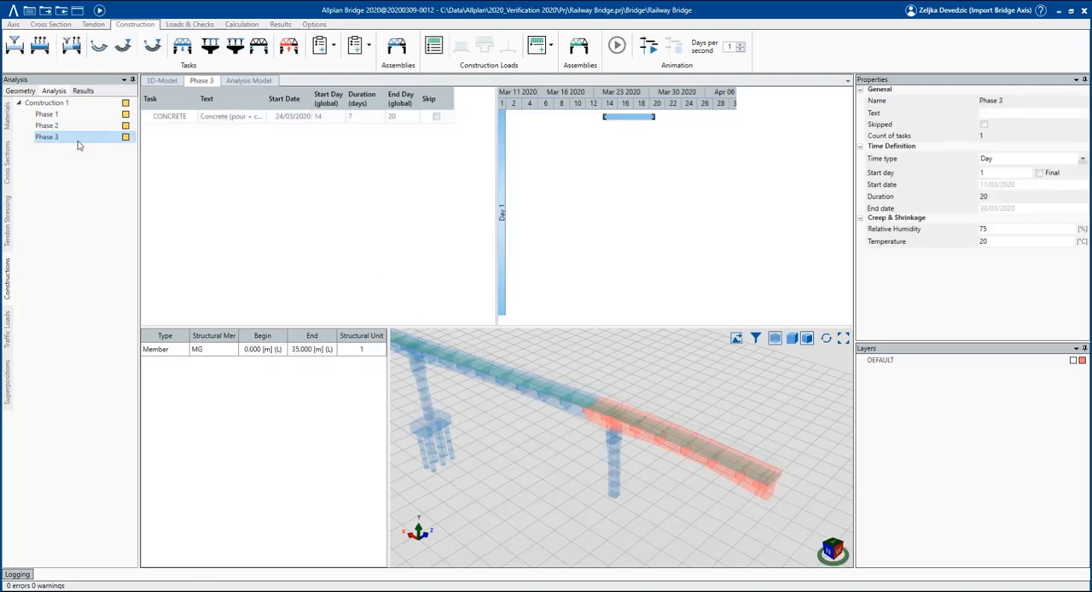
{"action": "left_click", "coordinate": [327, 119]}
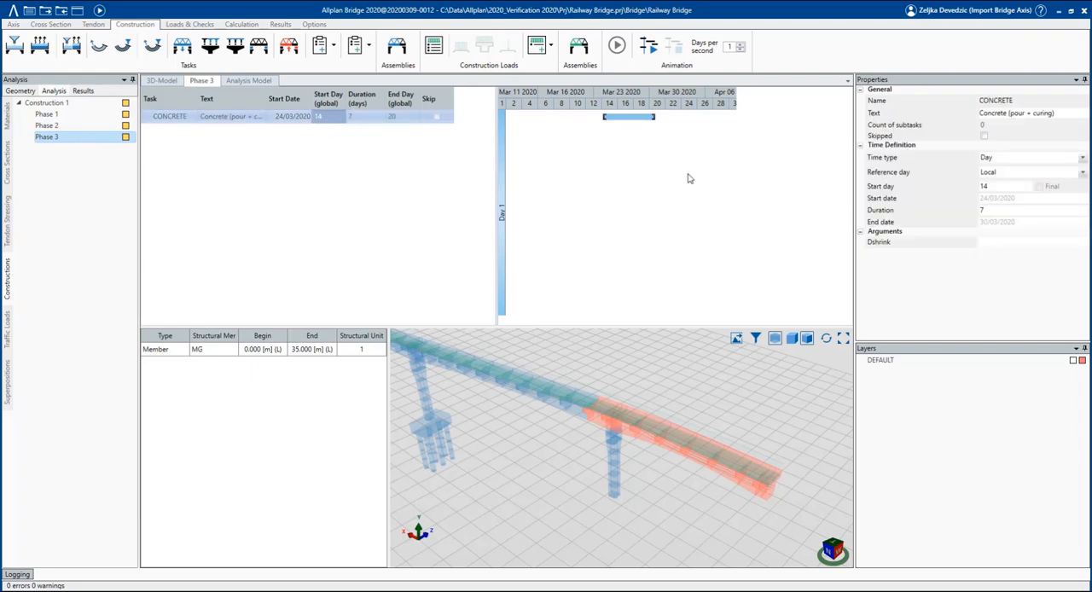
{"action": "left_click", "coordinate": [968, 186]}
{"action": "type", "text": "27"}
{"action": "key", "text": "Return"}
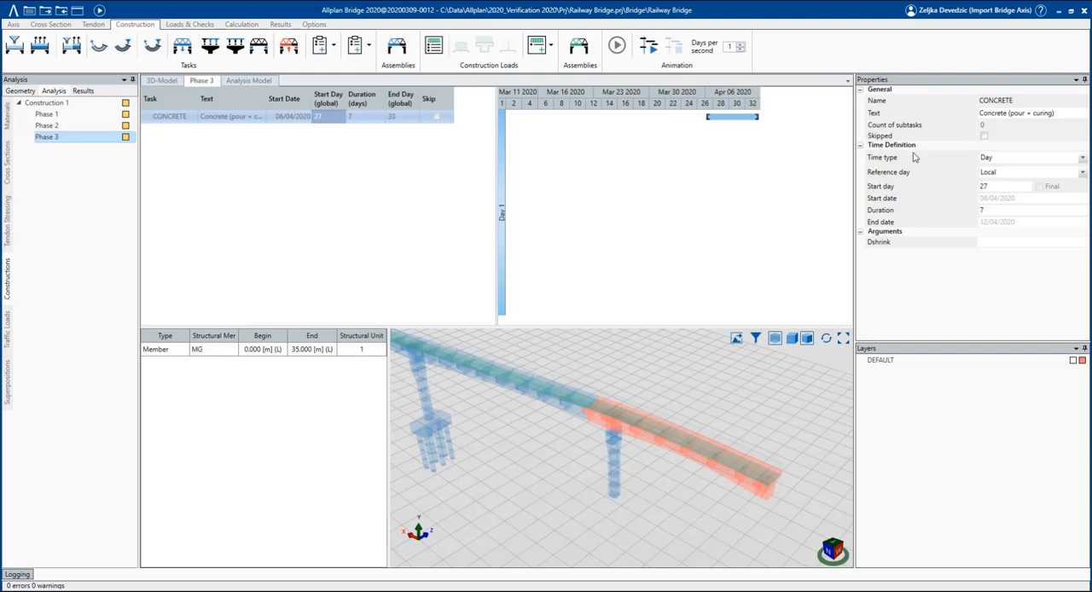
Add a TENSION task to Phase 3 and assign Tendons 1 to 3 of tendon group Phase 1, filtering the selection to tendons only.
{"action": "left_click", "coordinate": [156, 48]}
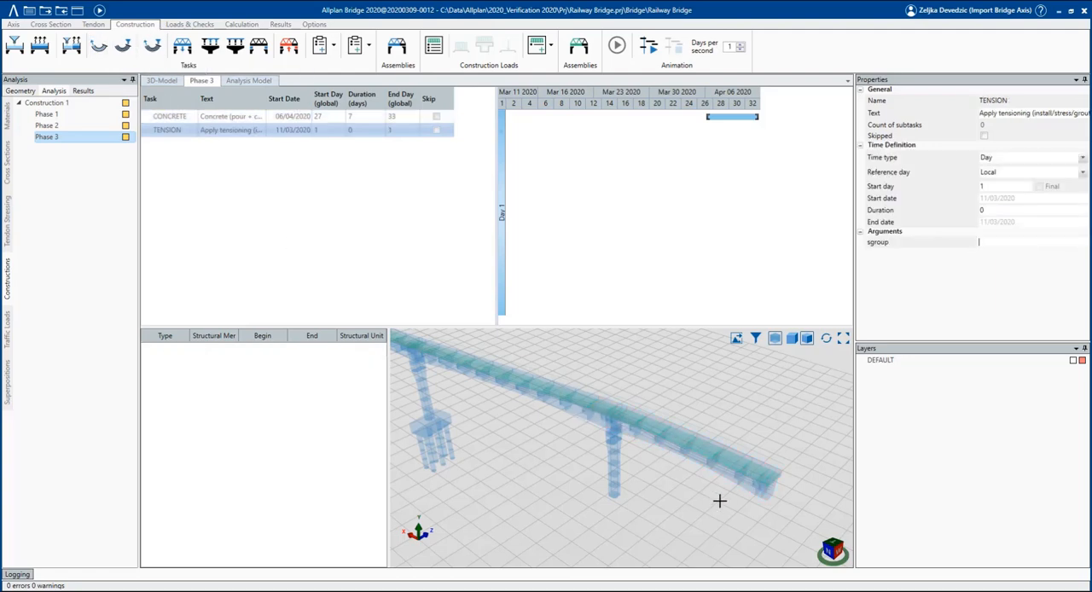
{"action": "left_click", "coordinate": [397, 45]}
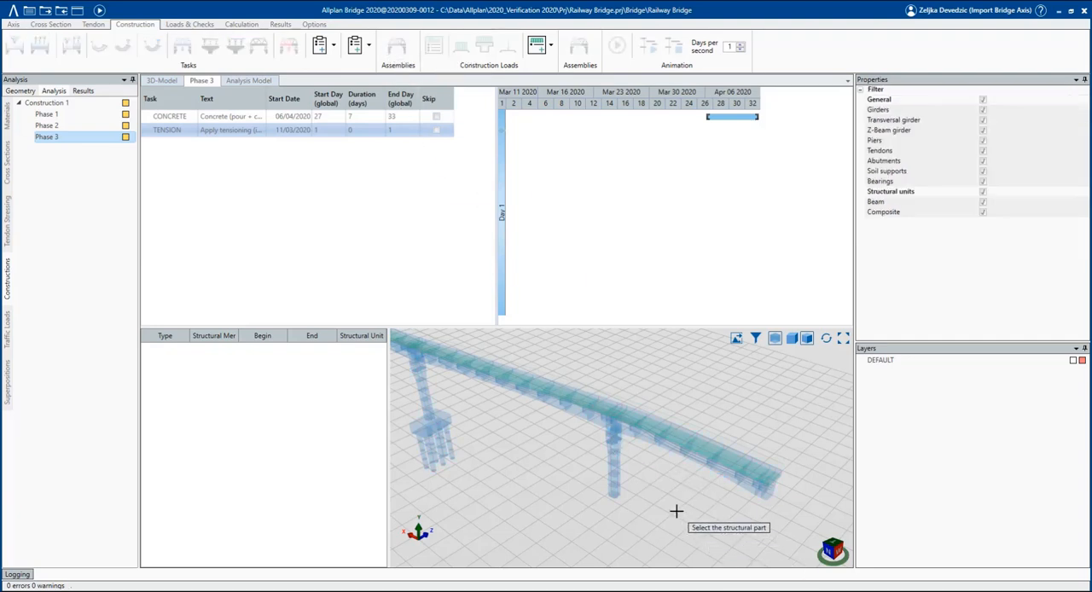
{"action": "left_click", "coordinate": [983, 100]}
{"action": "left_click", "coordinate": [982, 192]}
{"action": "left_click", "coordinate": [983, 151]}
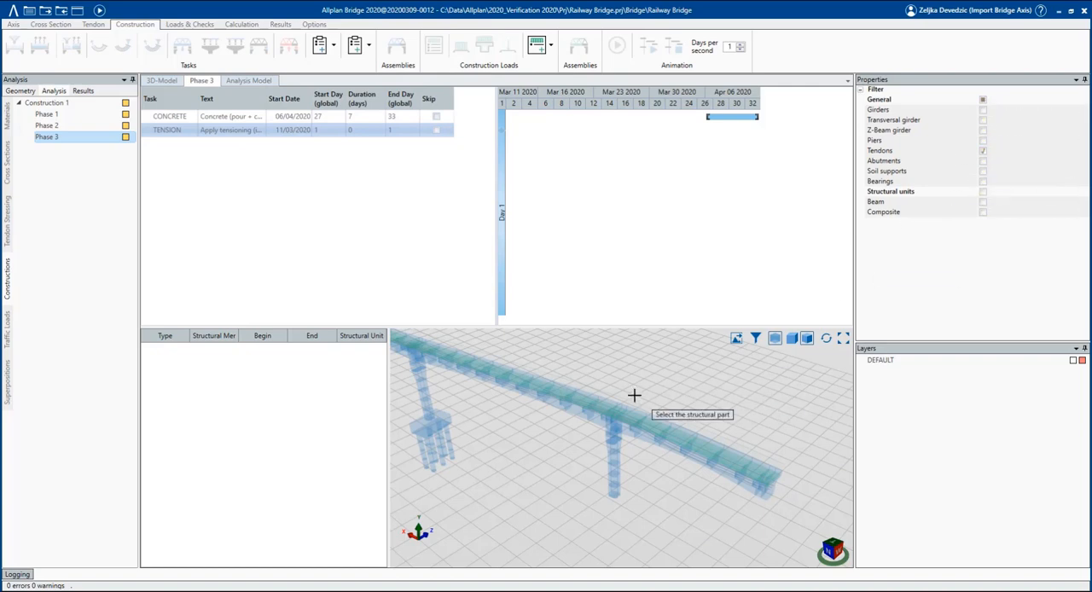
{"action": "left_click_drag", "start_coordinate": [536, 370], "coordinate": [801, 531]}
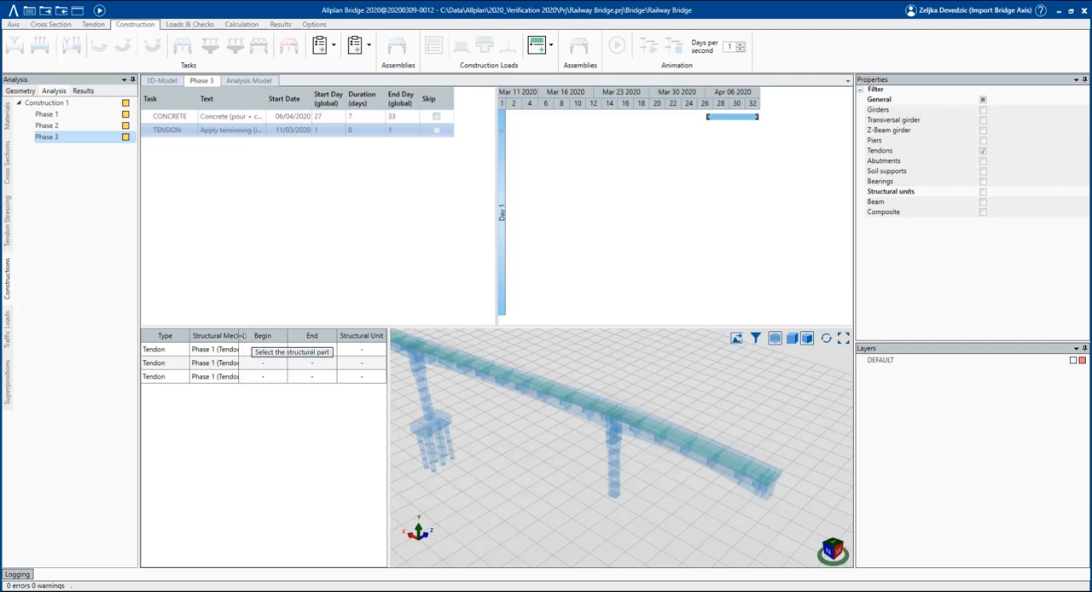
Set Phase 3's tensioning task to start on day 33 with a duration of 1 day.
{"action": "left_click", "coordinate": [173, 118]}
{"action": "left_click", "coordinate": [178, 131]}
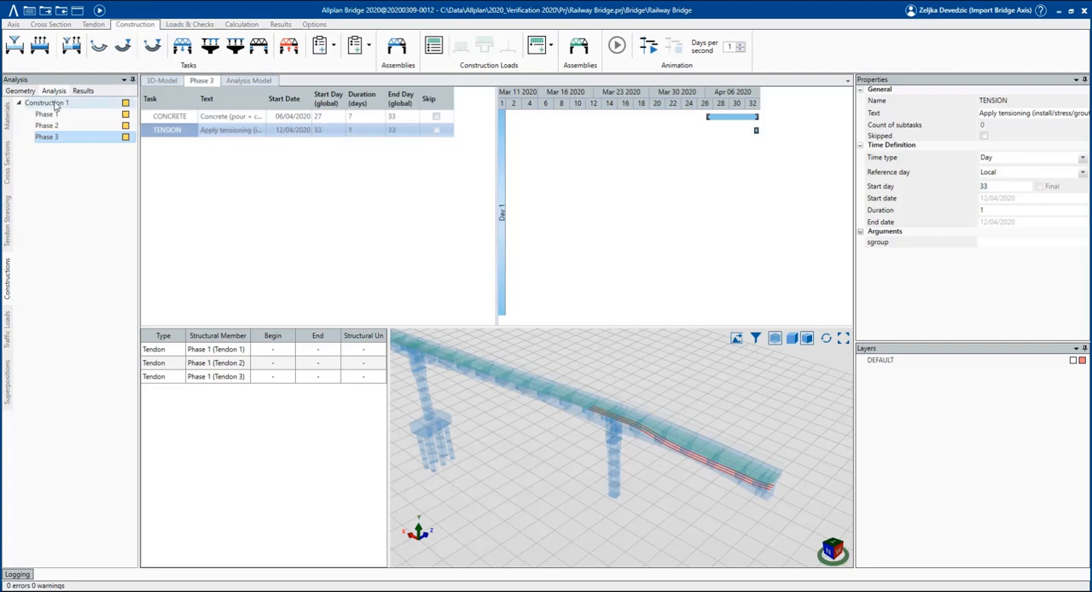
Copy construction Phase 3 and name the copy Phase 4.
{"action": "mouse_move", "coordinate": [644, 429]}
{"action": "middle_mouse_down"}
{"action": "mouse_move", "coordinate": [749, 410]}
{"action": "mouse_move", "coordinate": [651, 413]}
{"action": "middle_mouse_up"}
{"action": "scroll", "coordinate": [505, 367], "scroll_direction": "down", "scroll_amount": 3}
{"action": "scroll", "coordinate": [403, 345], "scroll_direction": "up", "scroll_amount": 3}
{"action": "right_click", "coordinate": [67, 142]}
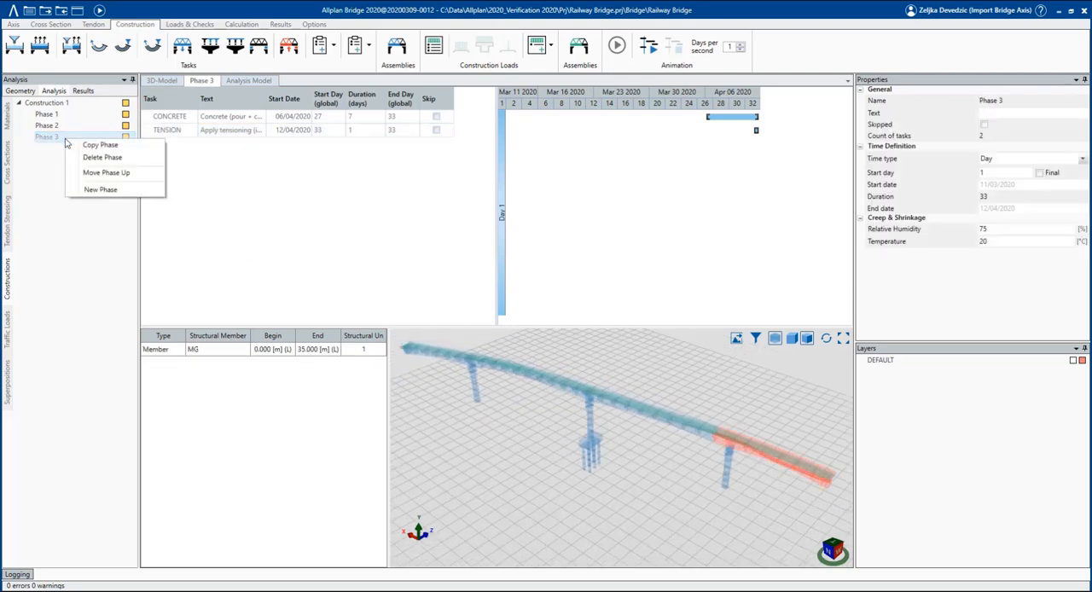
{"action": "left_click", "coordinate": [73, 147]}
{"action": "type", "text": "Phase 4"}
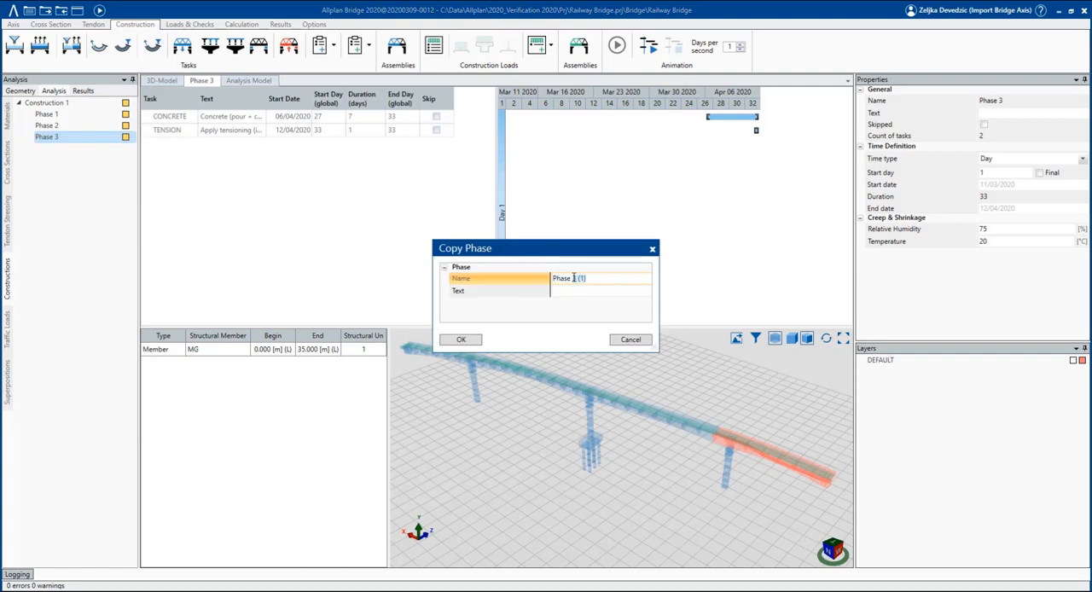
{"action": "left_click", "coordinate": [458, 340]}
Assign the main girder MG from 35 to 85 m to Phase 4's concrete task.
{"action": "left_click", "coordinate": [222, 118]}
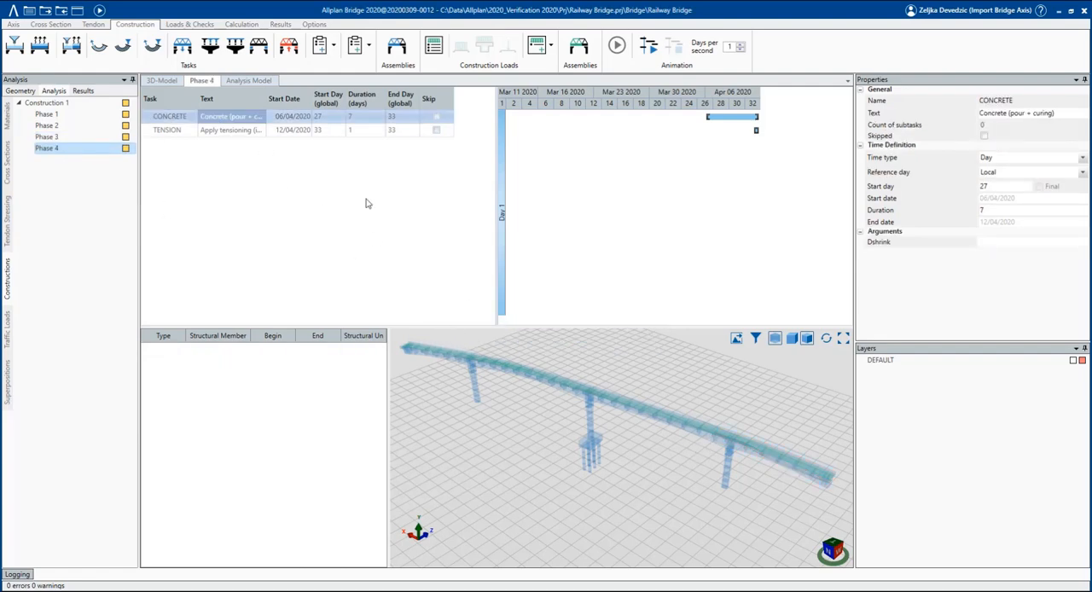
{"action": "left_click", "coordinate": [396, 49]}
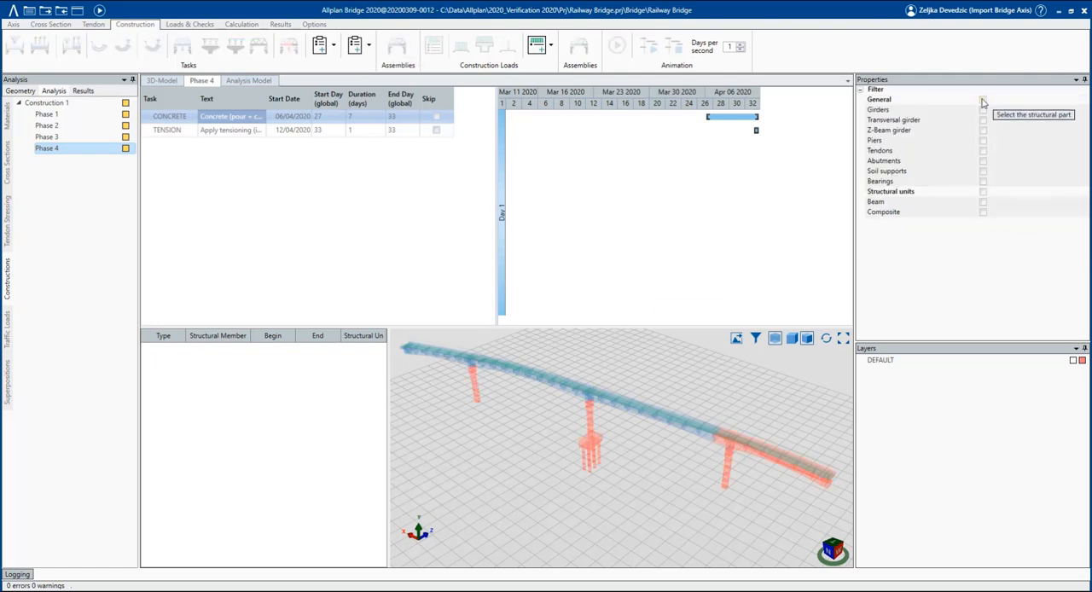
{"action": "left_click", "coordinate": [715, 457]}
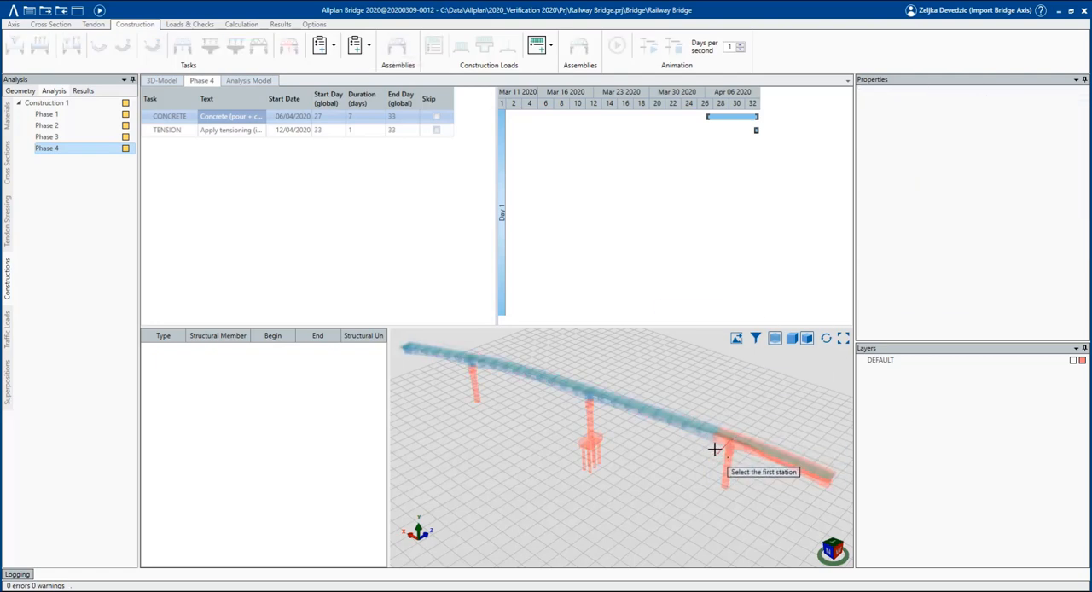
{"action": "left_click", "coordinate": [577, 386]}
Assign Tendons 1 to 3 of tendon group Phase 2 to Phase 4's tensioning task, filtering the selection to tendons only.
{"action": "left_click", "coordinate": [225, 129]}
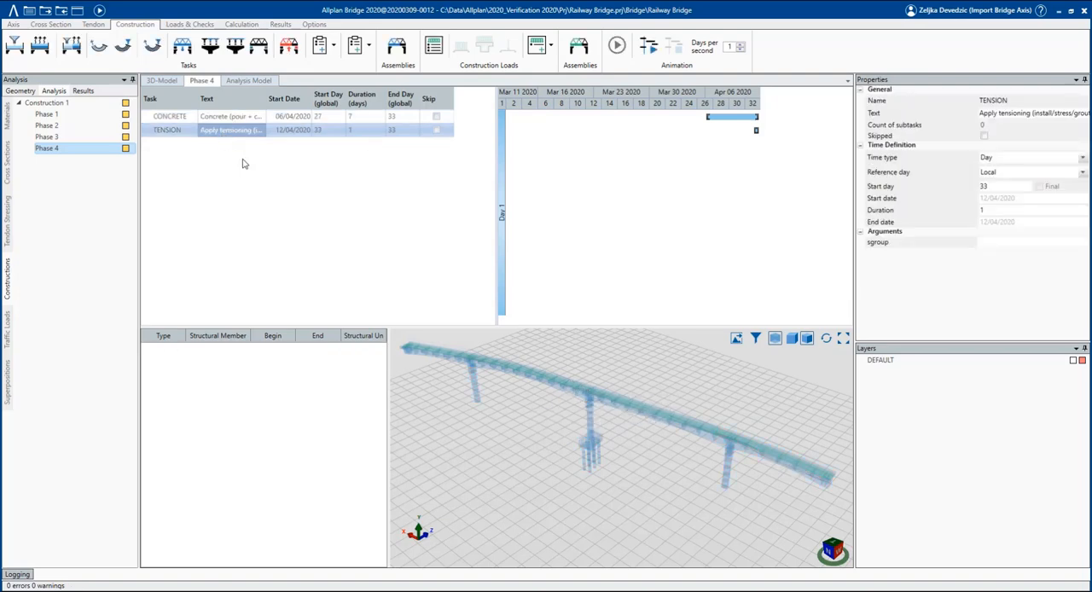
{"action": "left_click", "coordinate": [982, 99]}
{"action": "left_click", "coordinate": [982, 150]}
{"action": "left_click_drag", "start_coordinate": [548, 361], "coordinate": [772, 500]}
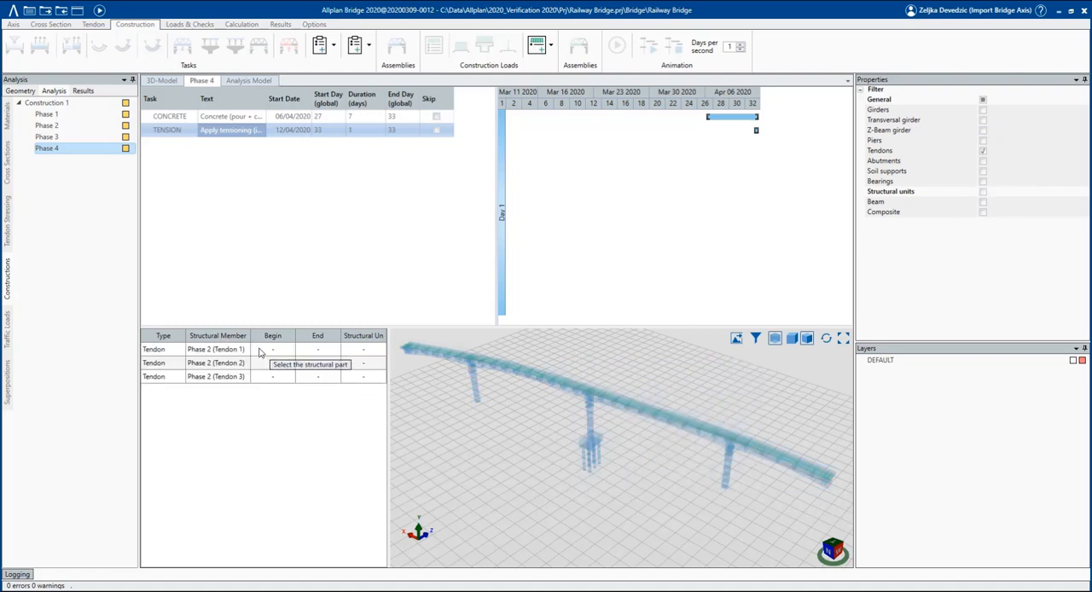
Set Phase 4's concrete task to start on day 40 and its tensioning task to start on day 46.
{"action": "left_click", "coordinate": [56, 104]}
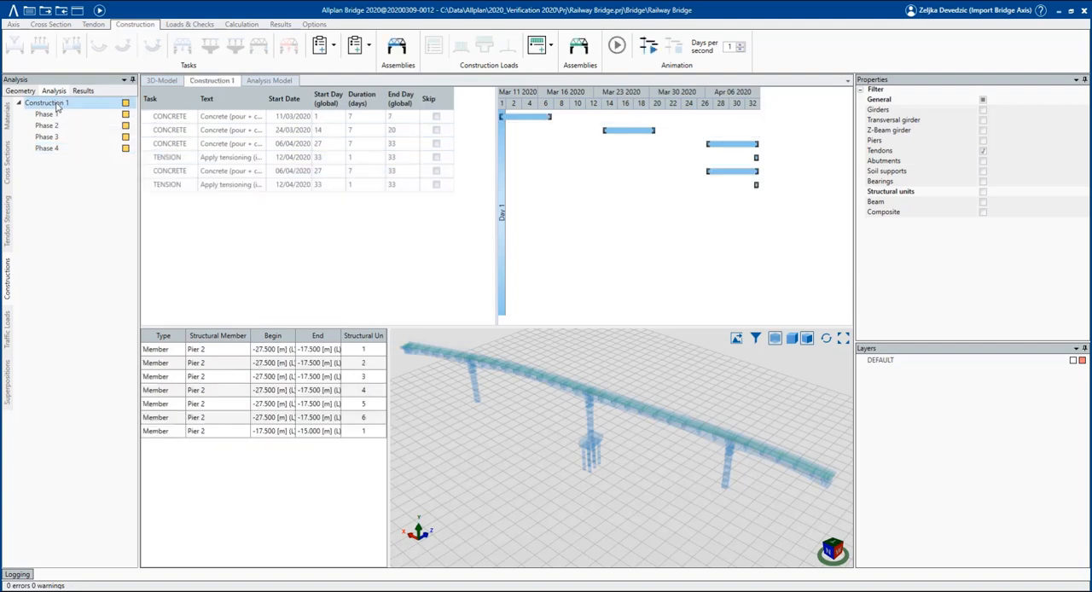
{"action": "left_click", "coordinate": [228, 159]}
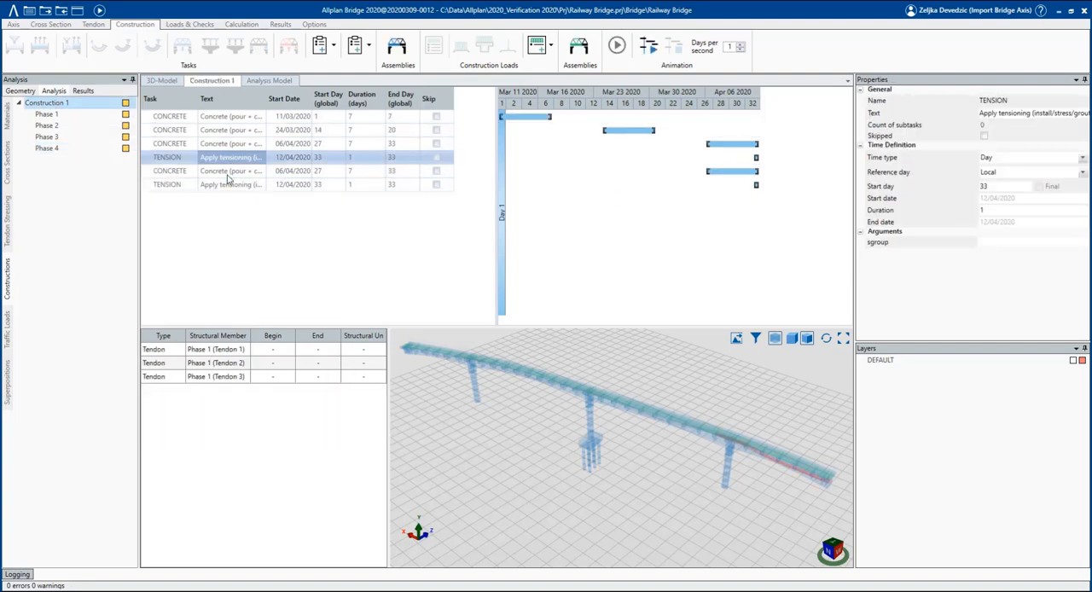
{"action": "left_click", "coordinate": [251, 171]}
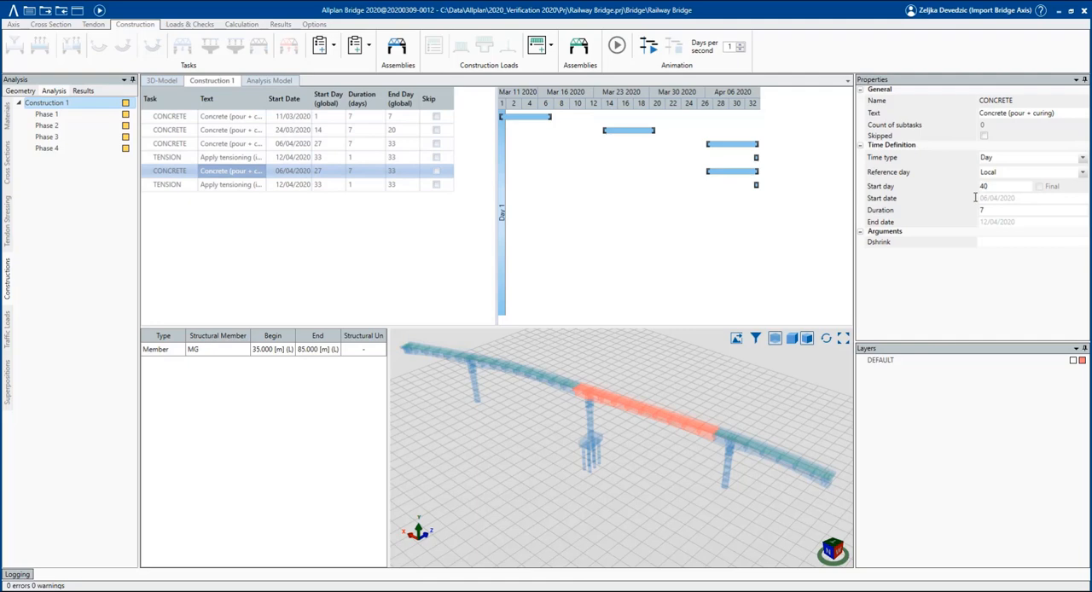
{"action": "key", "text": "Tab"}
{"action": "left_click", "coordinate": [329, 187]}
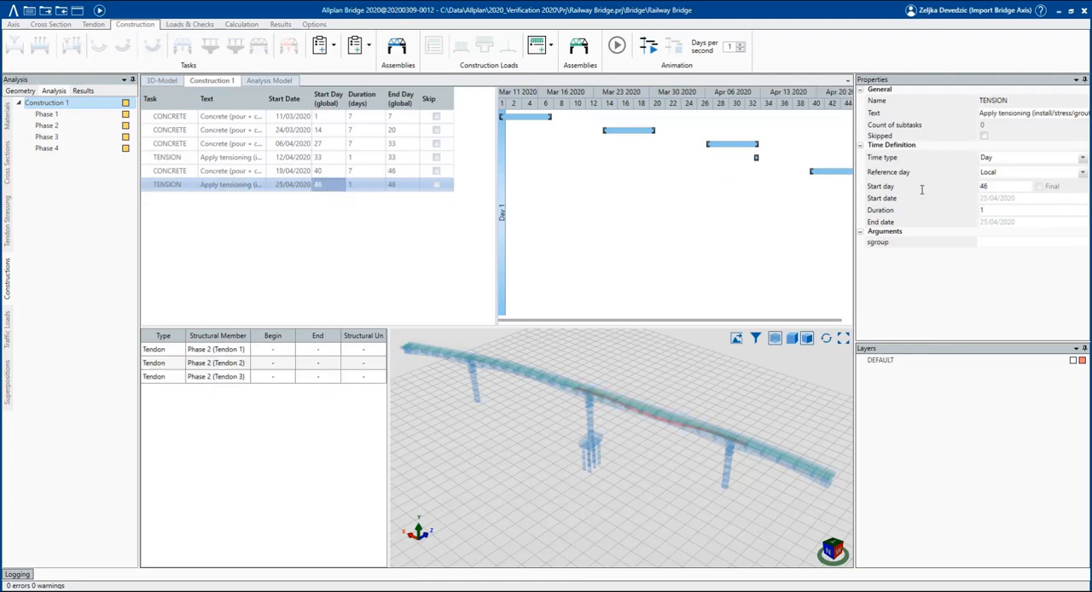
Review the tasks of Construction 1 and play the construction animation at 7 days per second.
{"action": "left_click", "coordinate": [67, 103]}
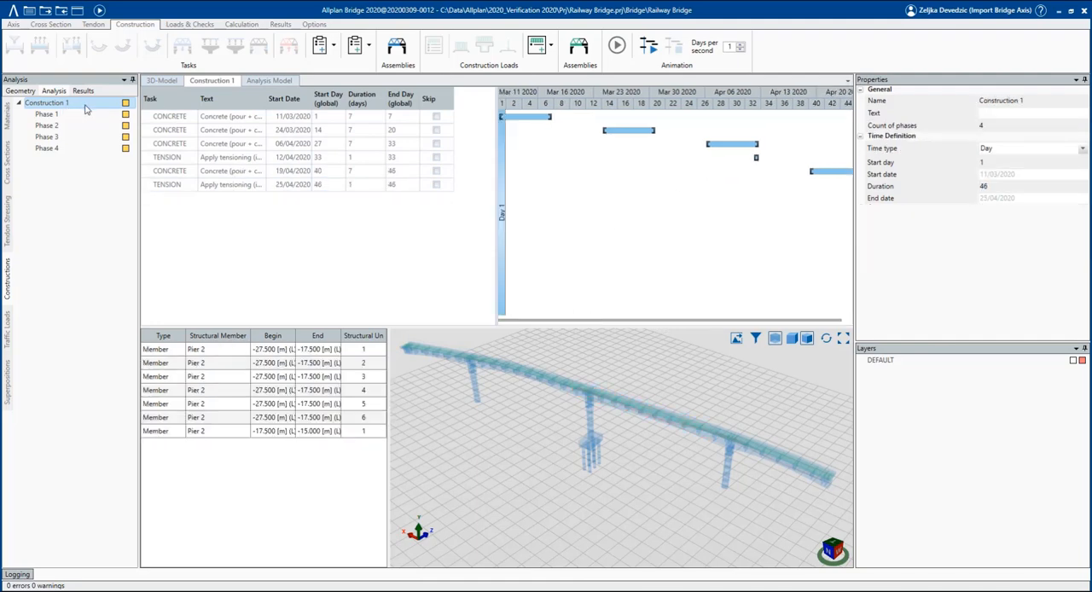
{"action": "left_click", "coordinate": [204, 120]}
{"action": "key", "text": "Down"}
{"action": "key", "text": "Down"}
{"action": "key", "text": "Down"}
{"action": "key", "text": "Down"}
{"action": "key", "text": "Down"}
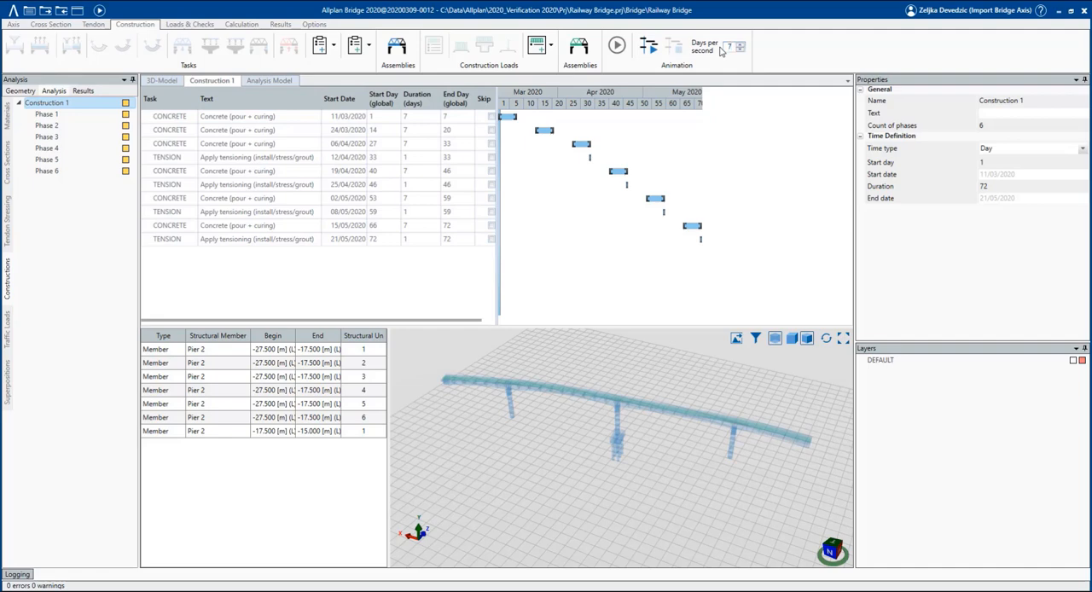
{"action": "left_click", "coordinate": [651, 49]}
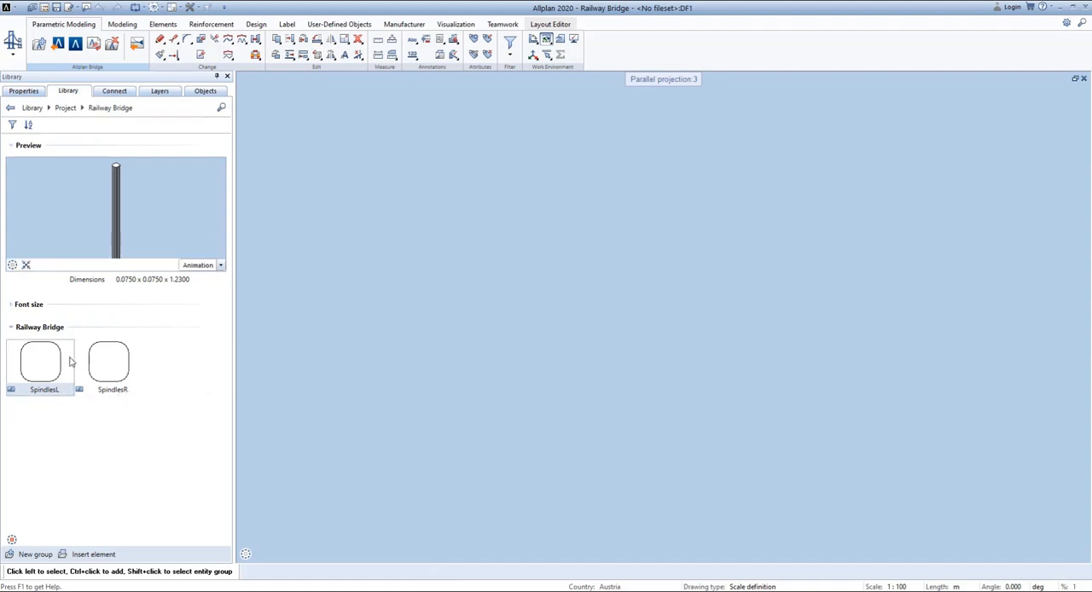
Switch to Allplan, place the SpindlesL library symbol in the empty drawing to inspect it, and delete it again.
{"action": "left_click_drag", "start_coordinate": [40, 362], "coordinate": [383, 338]}
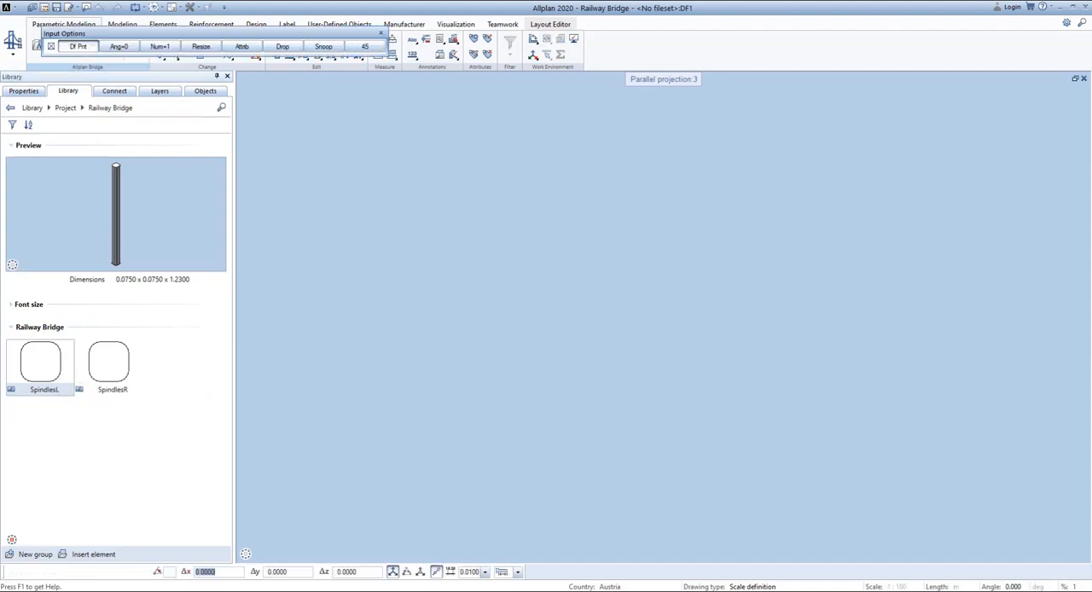
{"action": "left_click", "coordinate": [478, 346]}
{"action": "middle_click", "coordinate": [491, 343]}
{"action": "middle_click", "coordinate": [491, 344]}
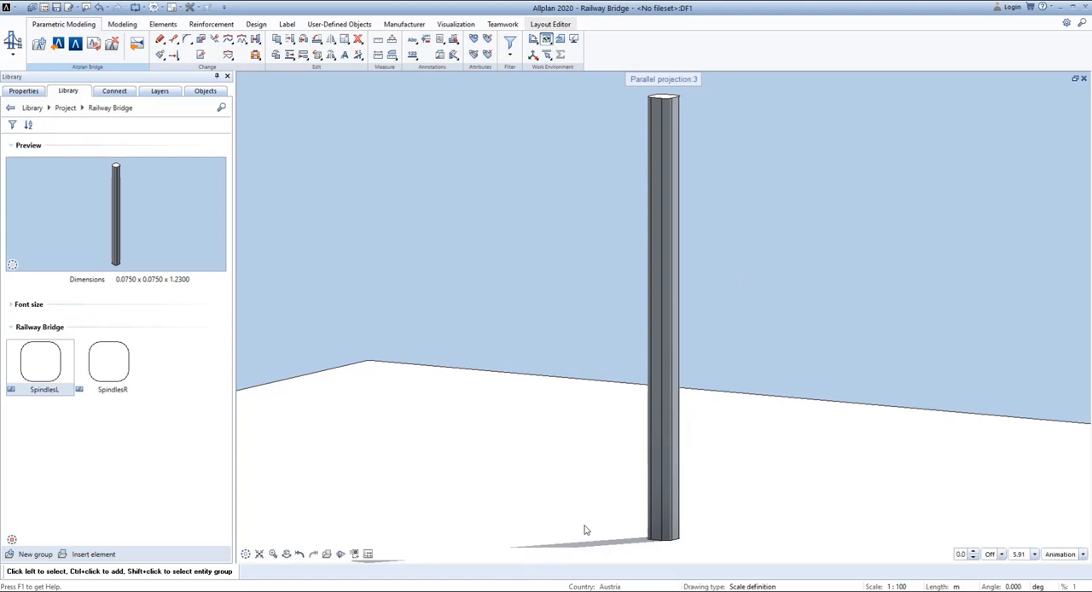
{"action": "left_click", "coordinate": [674, 471]}
{"action": "key", "text": "Delete"}
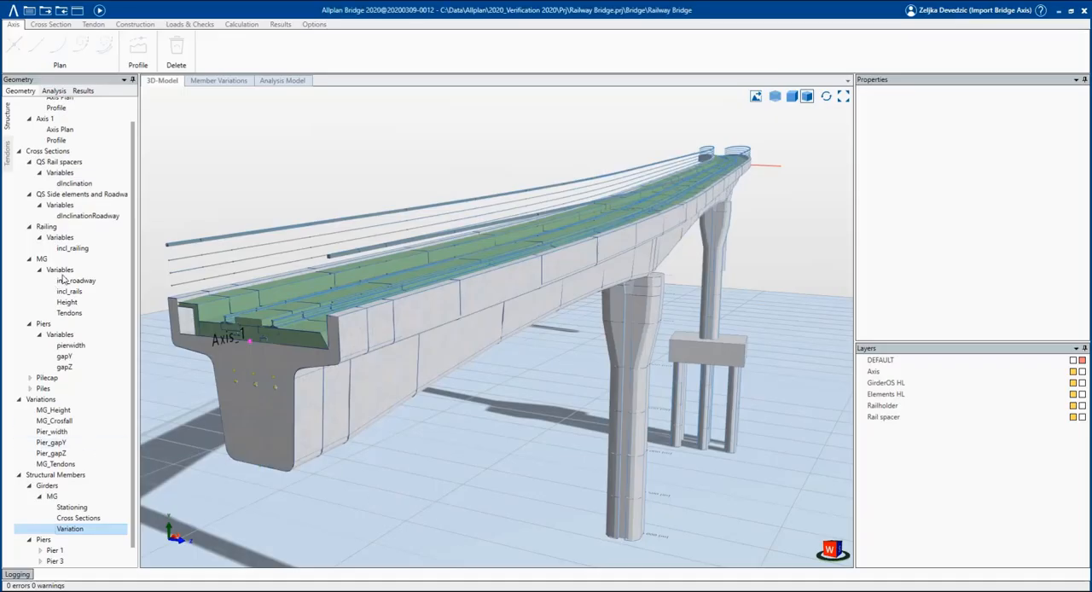
In Allplan Bridge's MG cross section, add a point on top of each side wall, offset 0.15 m horizontally and 0 m vertically from the wall's outer-left corner.
{"action": "double_click", "coordinate": [67, 260]}
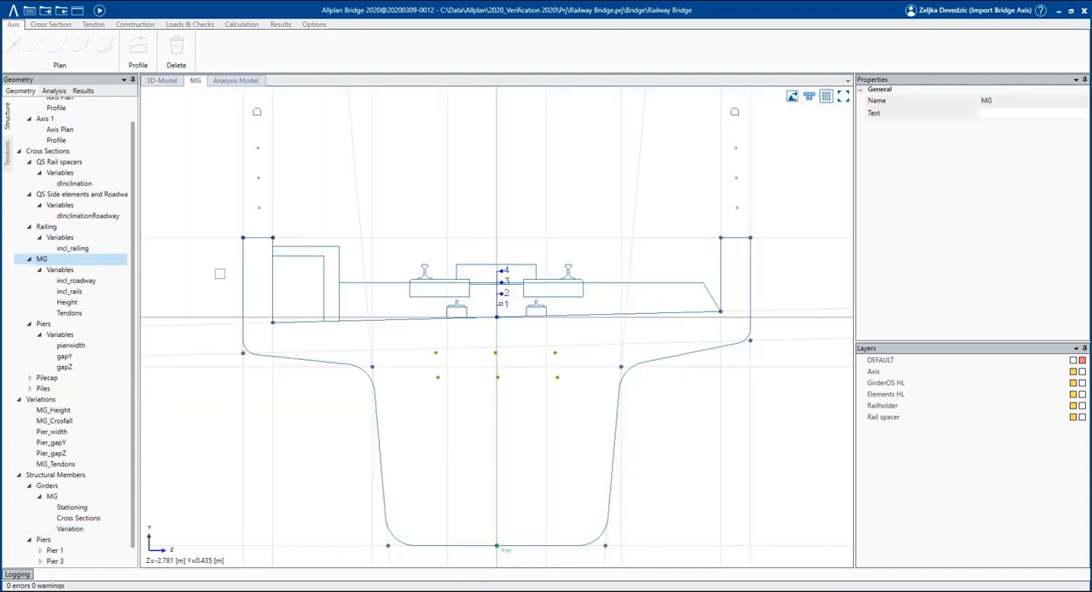
{"action": "left_click", "coordinate": [50, 24]}
{"action": "left_click", "coordinate": [162, 48]}
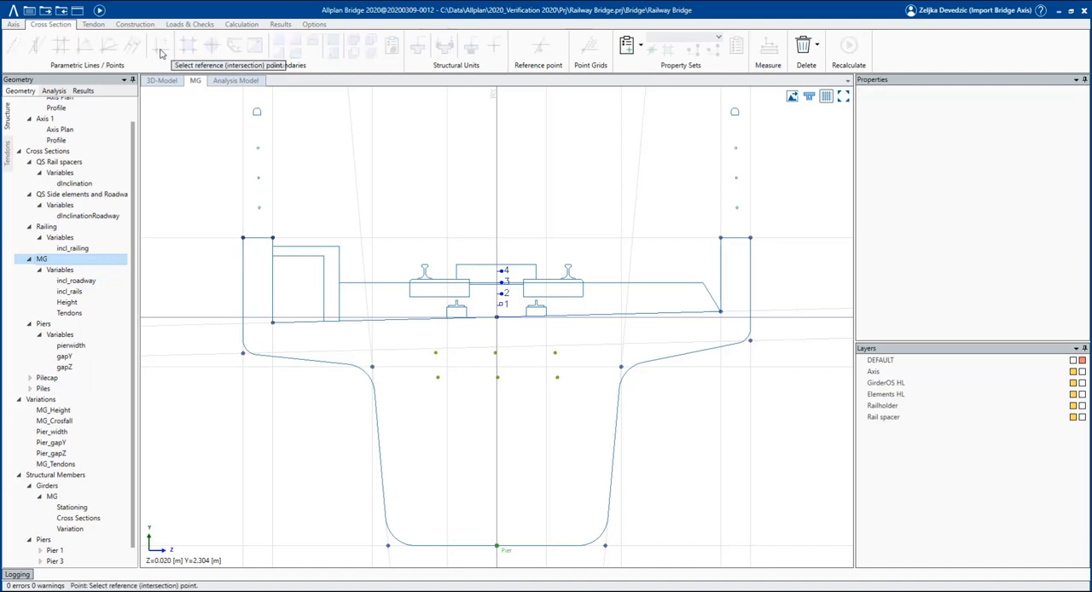
{"action": "left_click", "coordinate": [243, 237]}
{"action": "type", "text": "0.15"}
{"action": "key", "text": "Tab"}
{"action": "type", "text": "0"}
{"action": "key", "text": "Return"}
{"action": "left_click", "coordinate": [721, 238]}
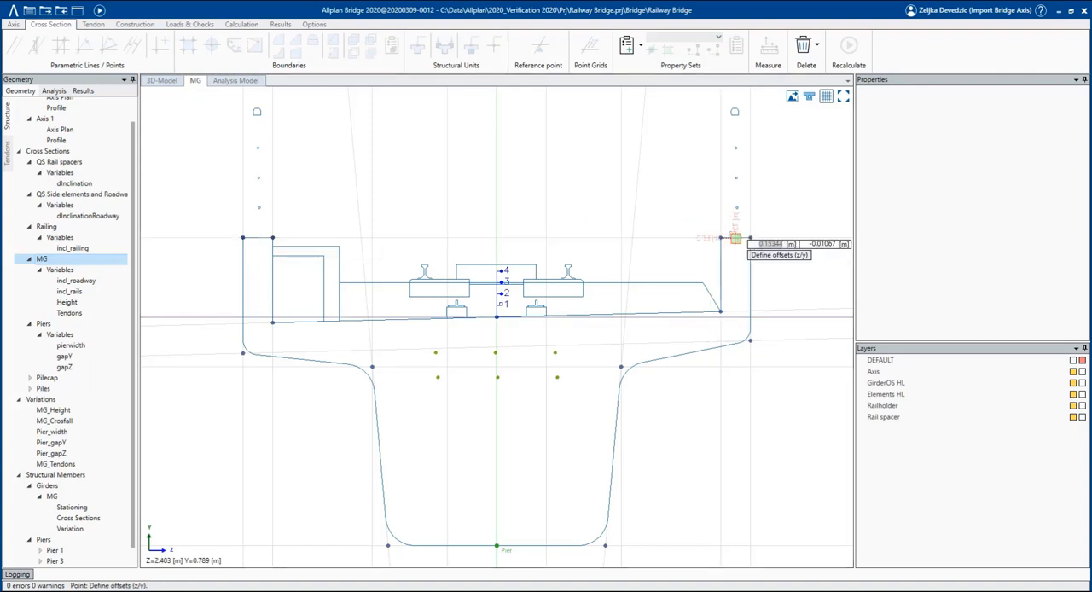
{"action": "type", "text": "0"}
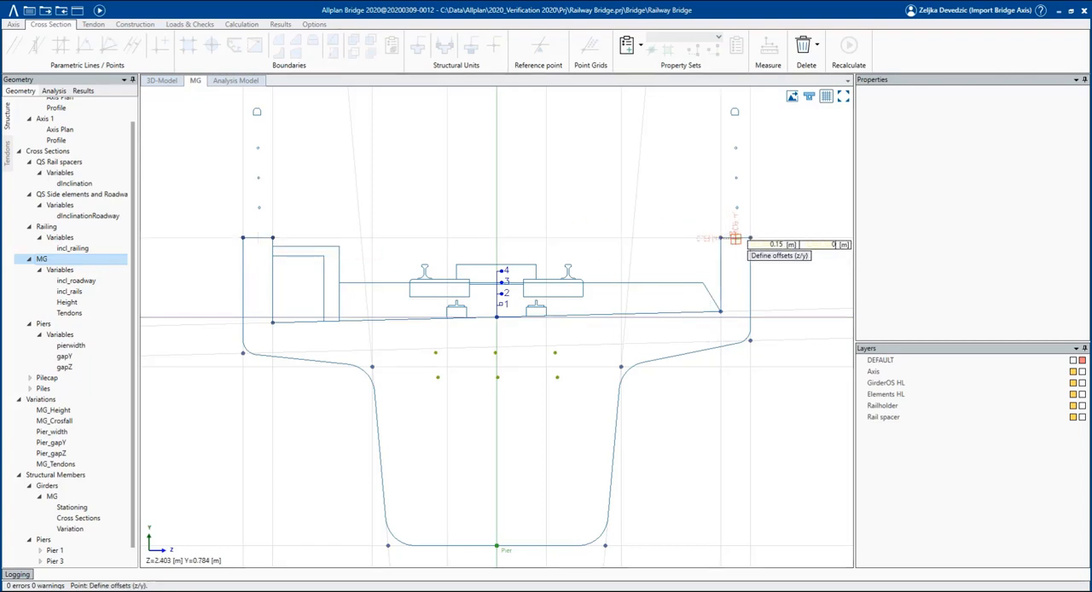
{"action": "key", "text": "Return"}
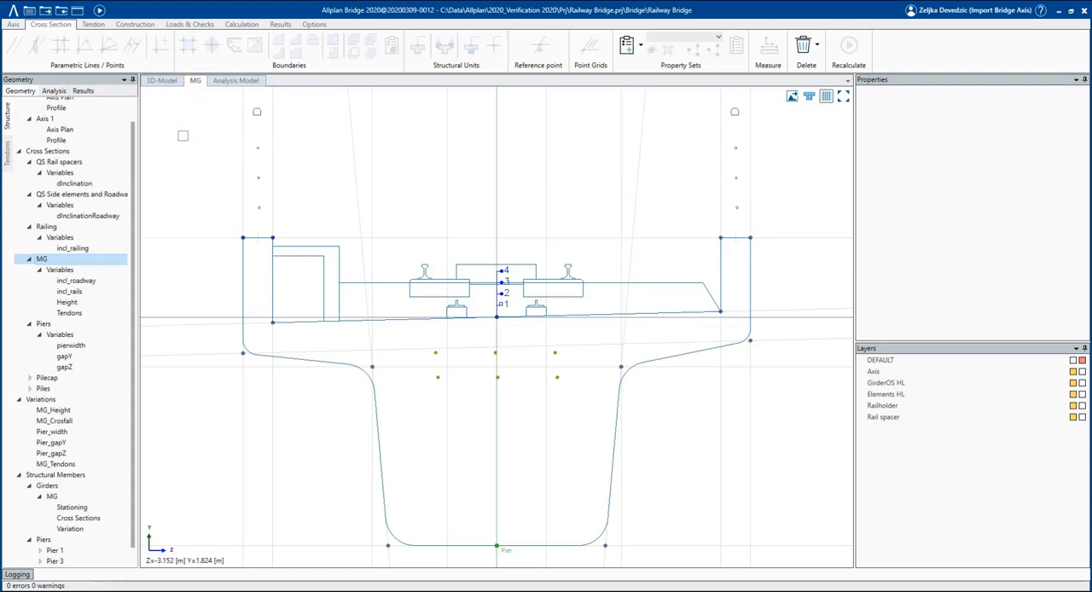
{"action": "key", "text": "Escape"}
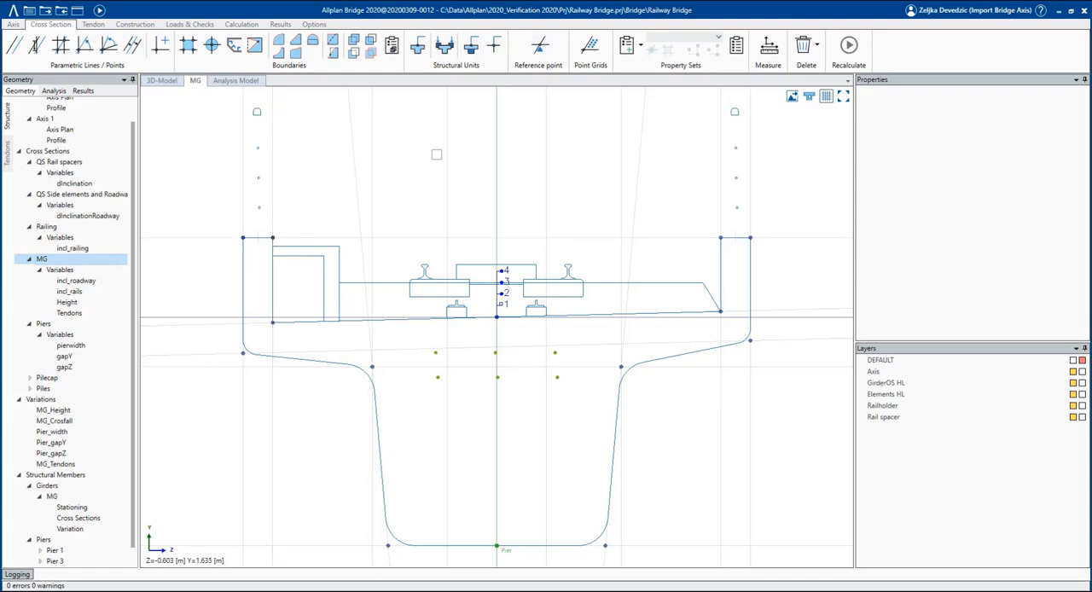
Create reference points on the two new points on top of the MG section's side walls.
{"action": "left_click", "coordinate": [546, 56]}
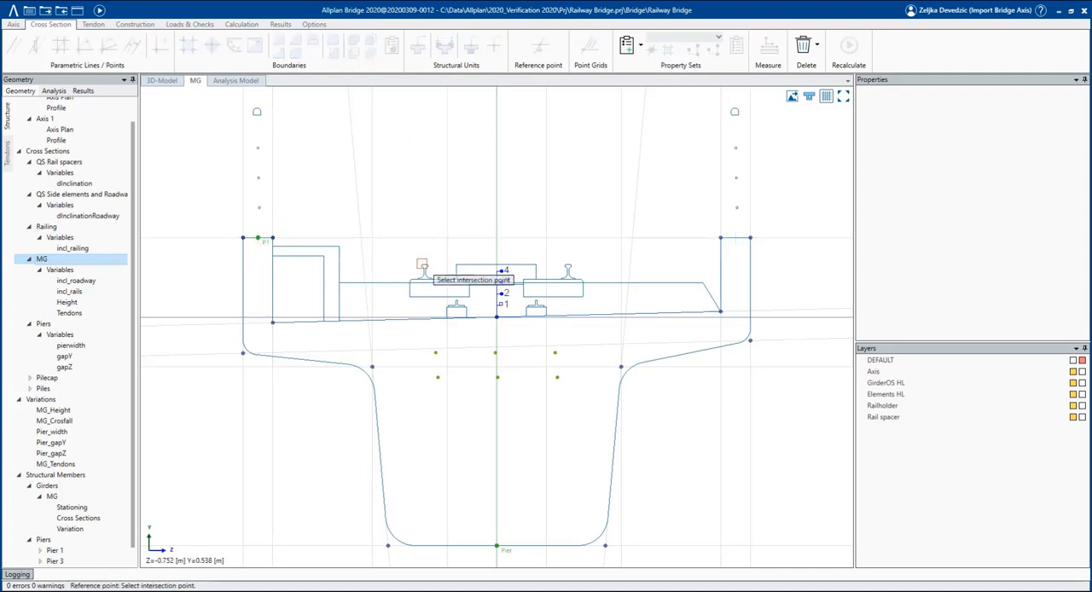
{"action": "left_click", "coordinate": [737, 235]}
{"action": "key", "text": "Escape"}
Rename the MG section's two side-wall reference points SpindlesL and SpindlesR to match the Allplan library symbols.
{"action": "left_click", "coordinate": [258, 238]}
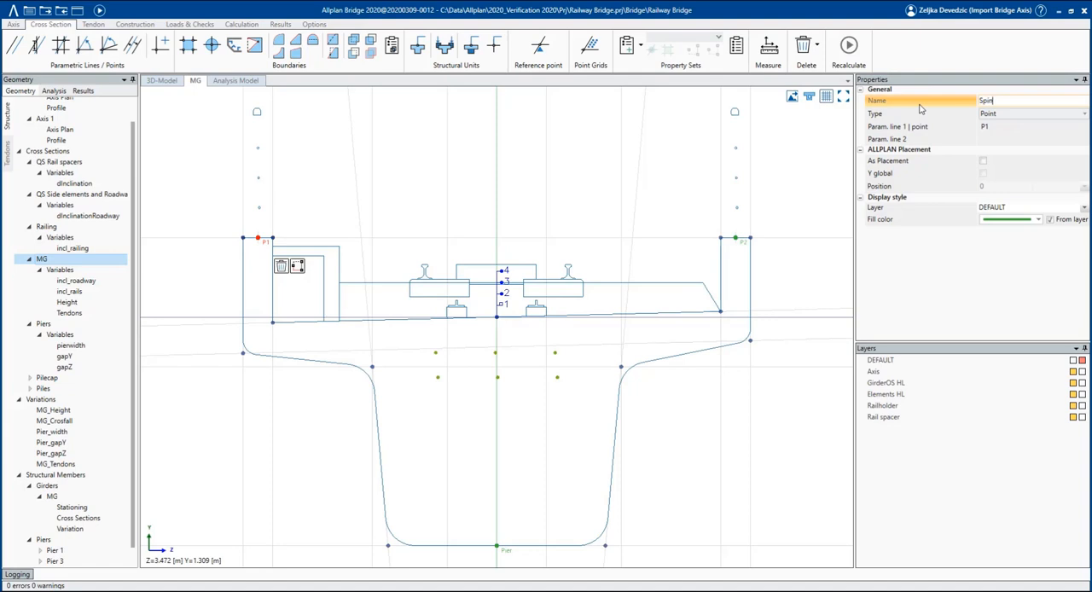
{"action": "type", "text": "dleL"}
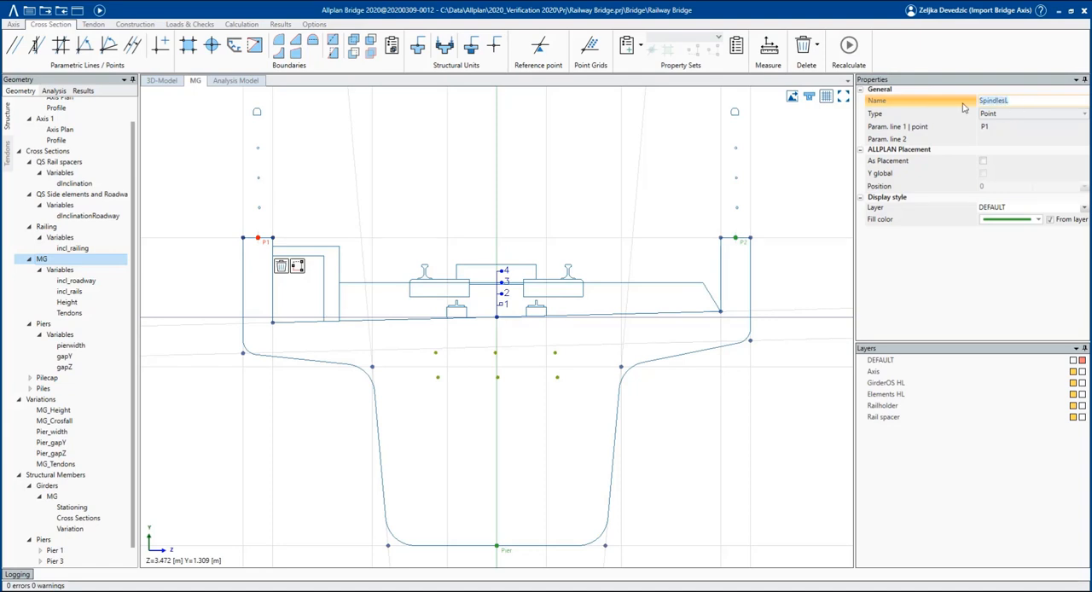
{"action": "left_click", "coordinate": [736, 238]}
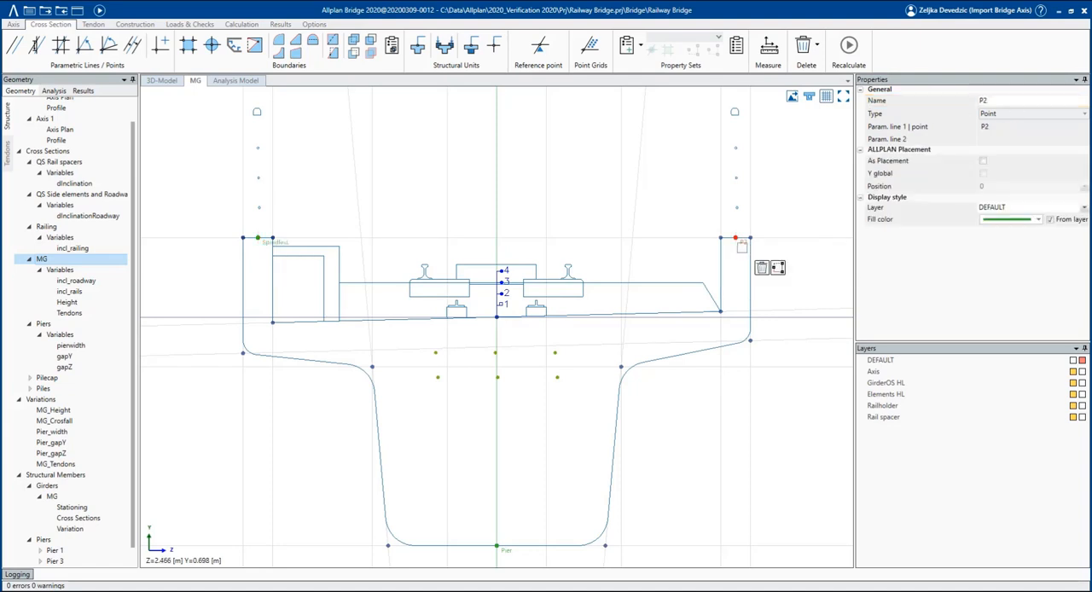
{"action": "left_click", "coordinate": [997, 101]}
{"action": "type", "text": "Spindles"}
{"action": "key", "text": "Return"}
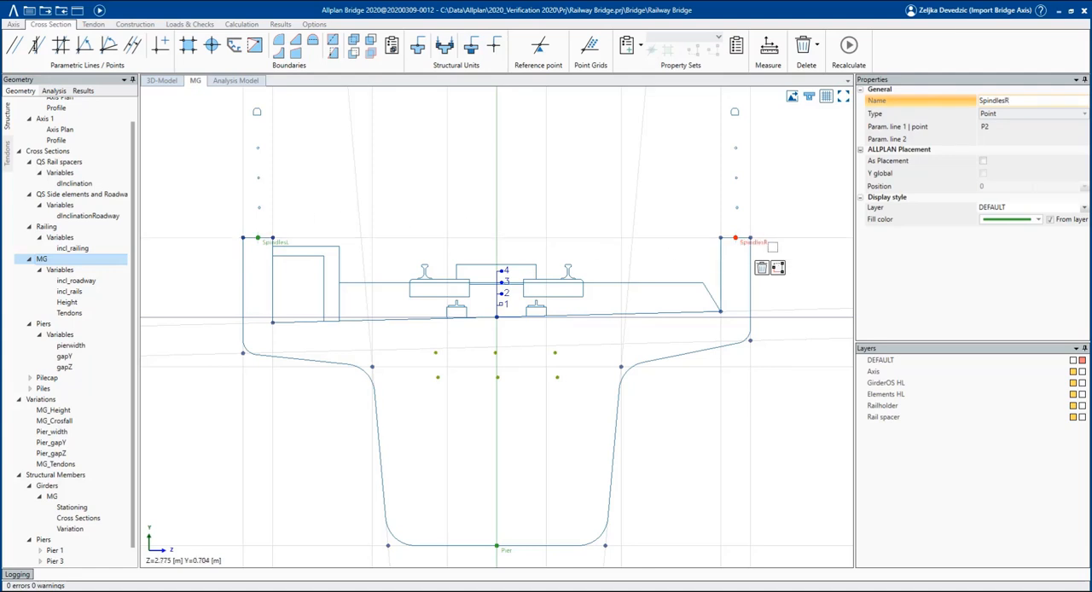
Enable As Placement and Y global for both the SpindlesR and SpindlesL reference points.
{"action": "left_click", "coordinate": [982, 162]}
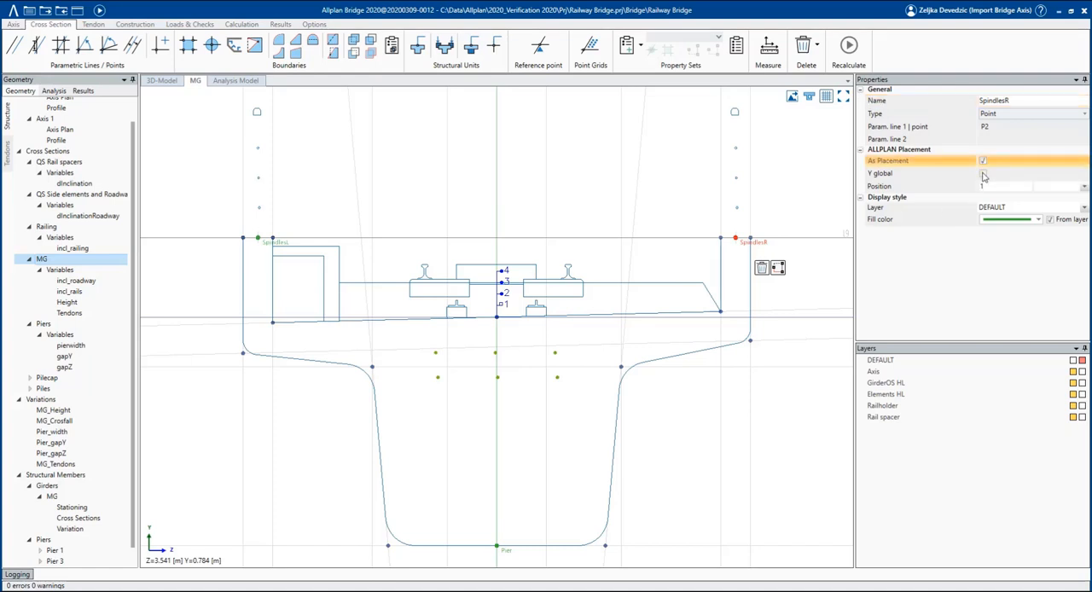
{"action": "left_click", "coordinate": [983, 175]}
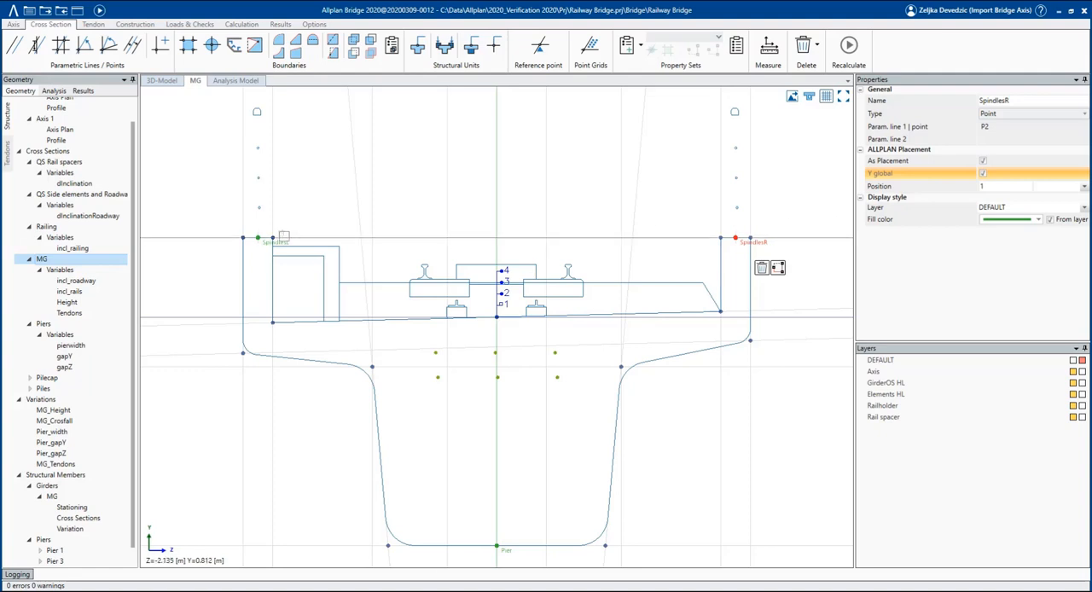
{"action": "left_click", "coordinate": [258, 238]}
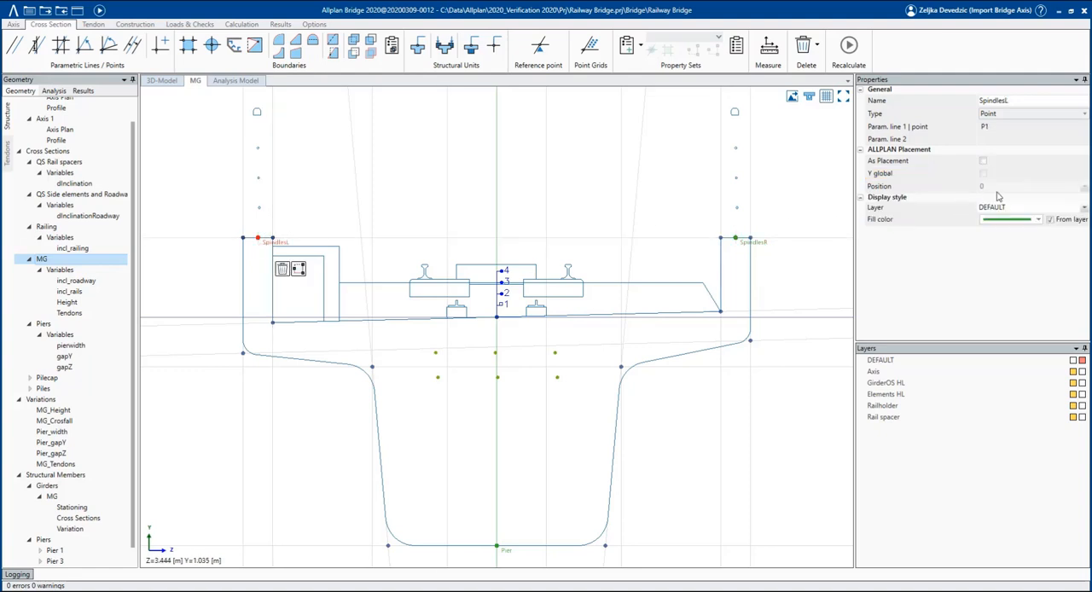
{"action": "left_click", "coordinate": [983, 161]}
{"action": "left_click", "coordinate": [983, 174]}
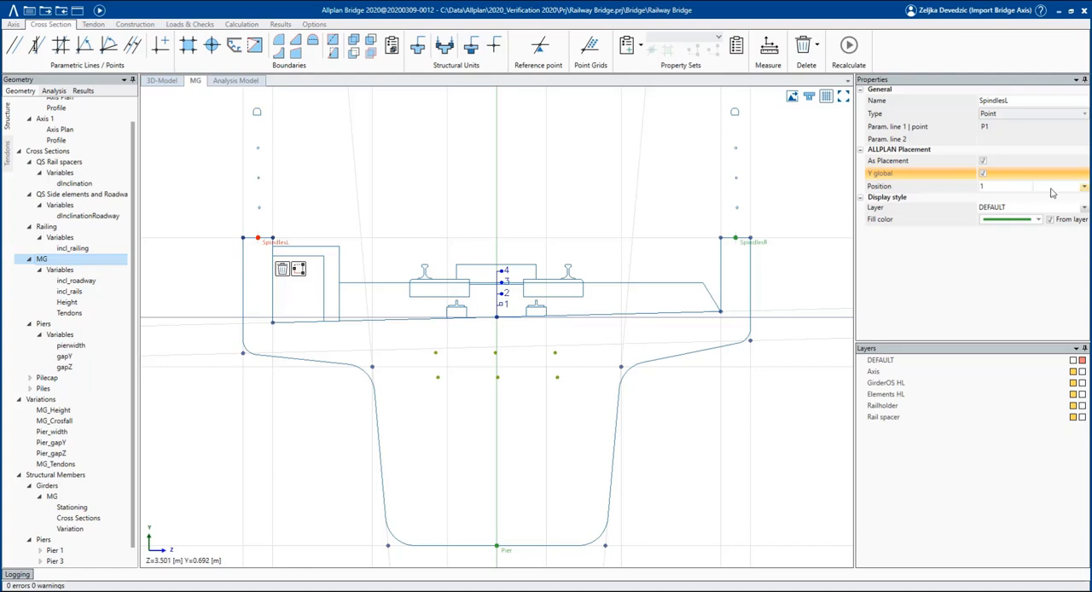
Add a dimensionless variable named Spindles to the MG cross section.
{"action": "left_click", "coordinate": [58, 270]}
{"action": "right_click", "coordinate": [59, 271]}
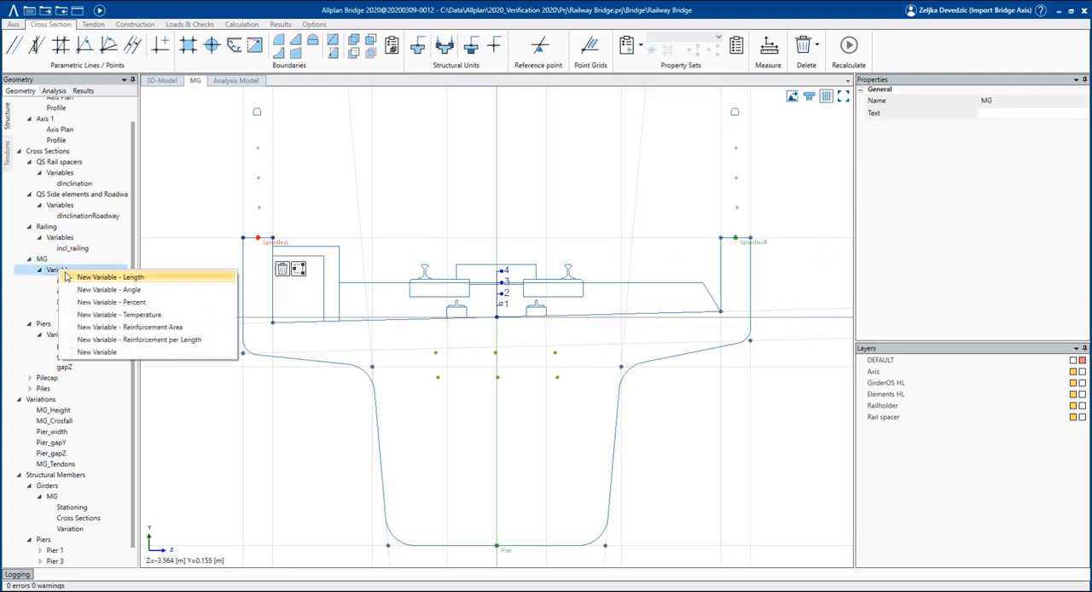
{"action": "left_click", "coordinate": [88, 352]}
{"action": "type", "text": "Spinm"}
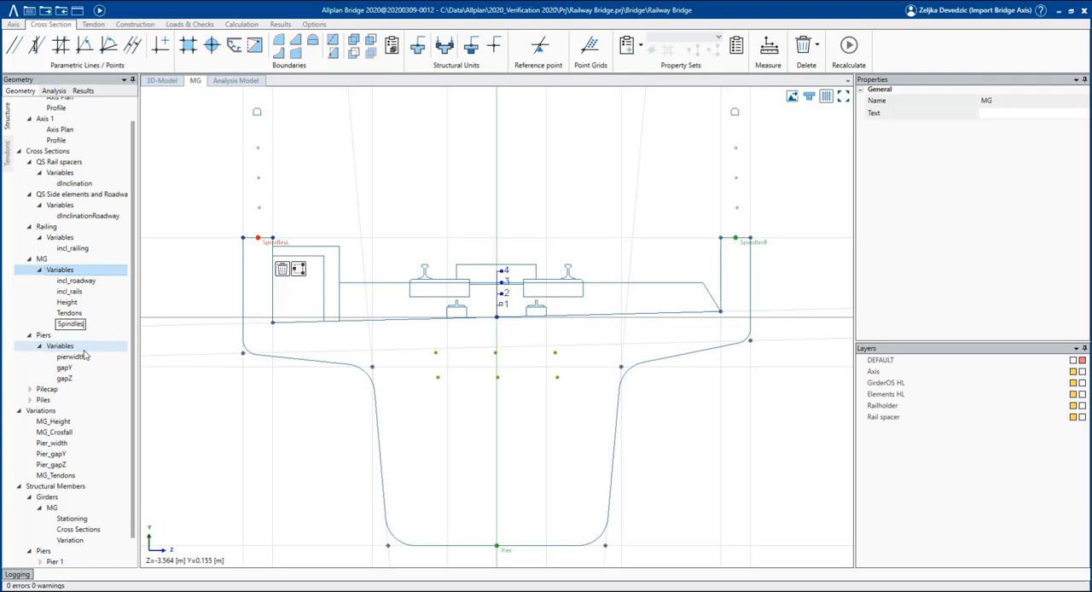
{"action": "key", "text": "Return"}
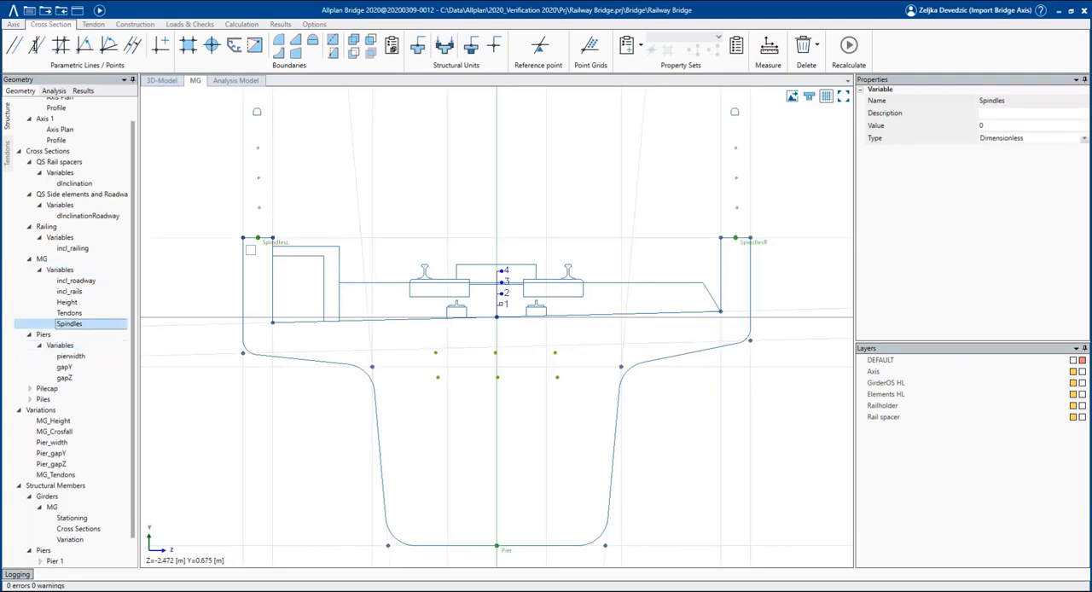
Assign the Spindles variable as the placement position of the SpindlesL and SpindlesR reference points.
{"action": "scroll", "coordinate": [250, 249], "scroll_direction": "up", "scroll_amount": 2}
{"action": "left_click", "coordinate": [260, 233]}
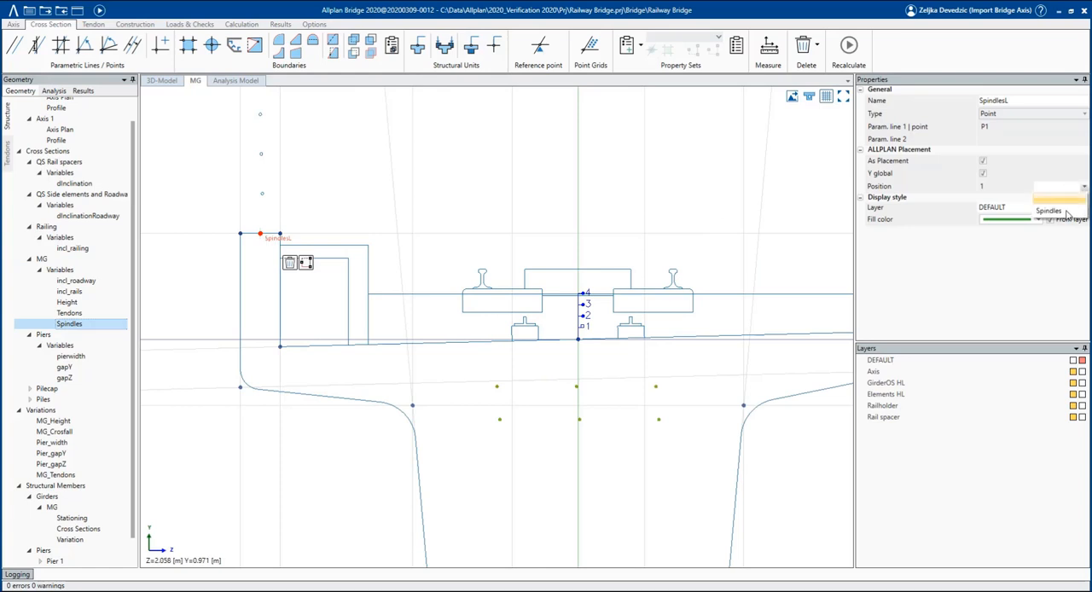
{"action": "left_click", "coordinate": [1054, 211]}
{"action": "scroll", "coordinate": [307, 275], "scroll_direction": "down", "scroll_amount": 2}
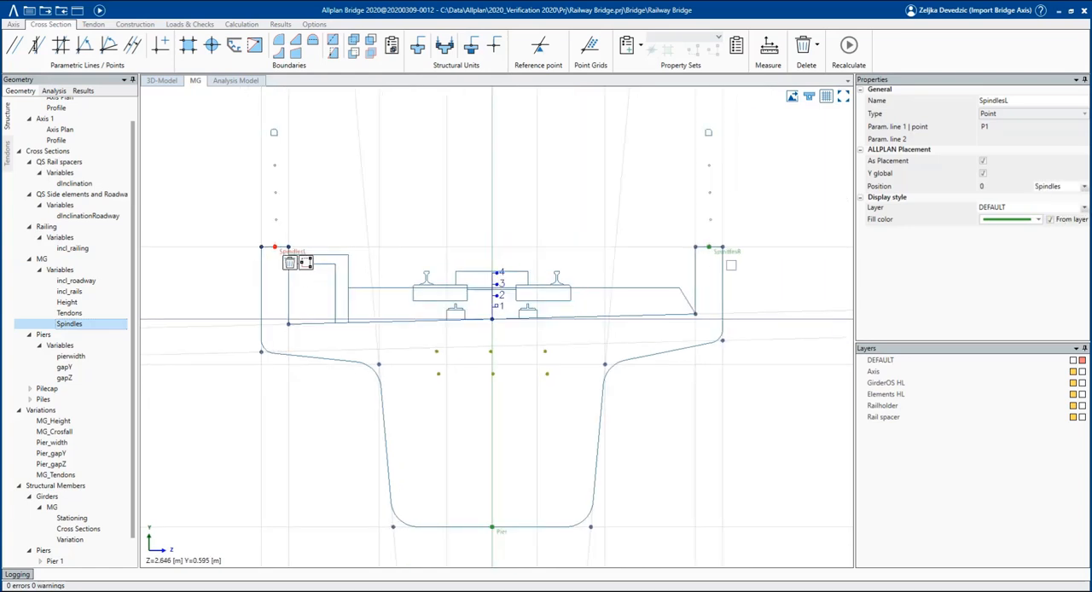
{"action": "scroll", "coordinate": [723, 267], "scroll_direction": "up", "scroll_amount": 1}
{"action": "left_click", "coordinate": [737, 248]}
{"action": "left_click", "coordinate": [1064, 189]}
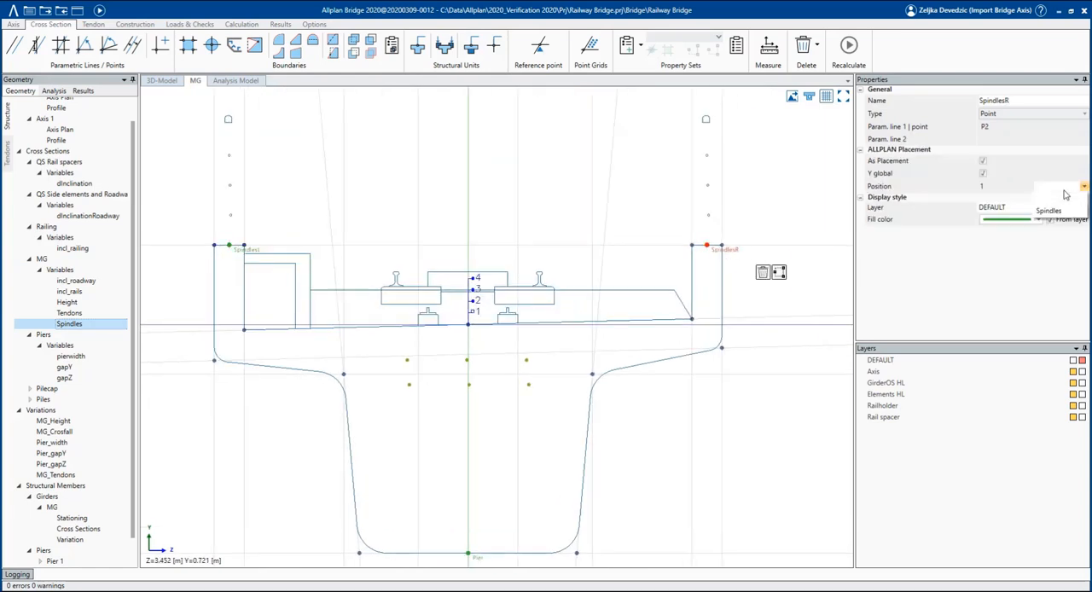
{"action": "left_click", "coordinate": [1057, 211]}
{"action": "left_click", "coordinate": [753, 398]}
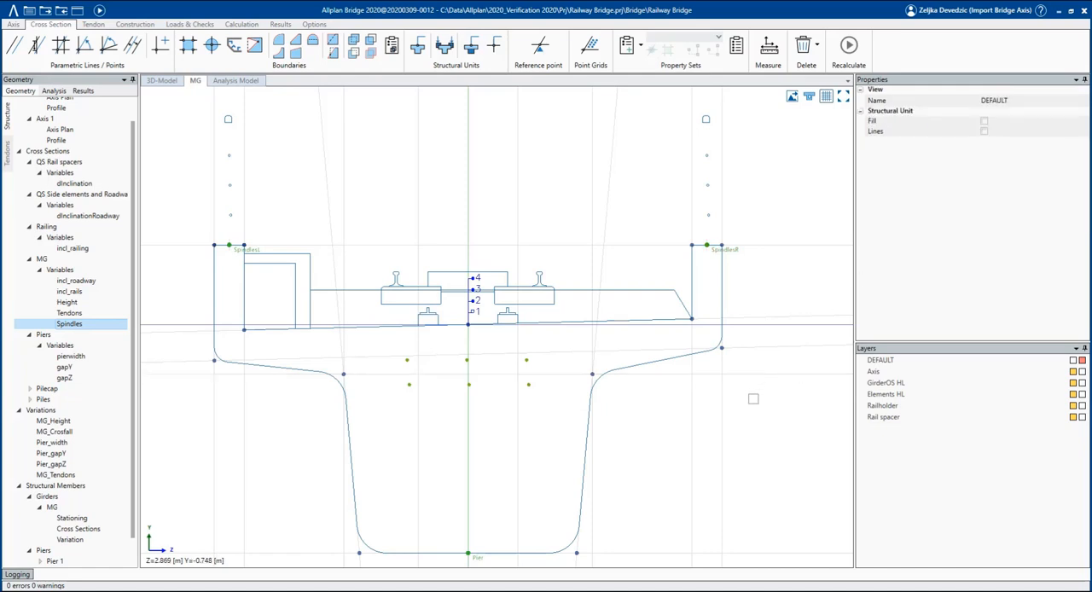
Display the MG section's structural units filled, and open the variation table of girder MG.
{"action": "left_click", "coordinate": [809, 96]}
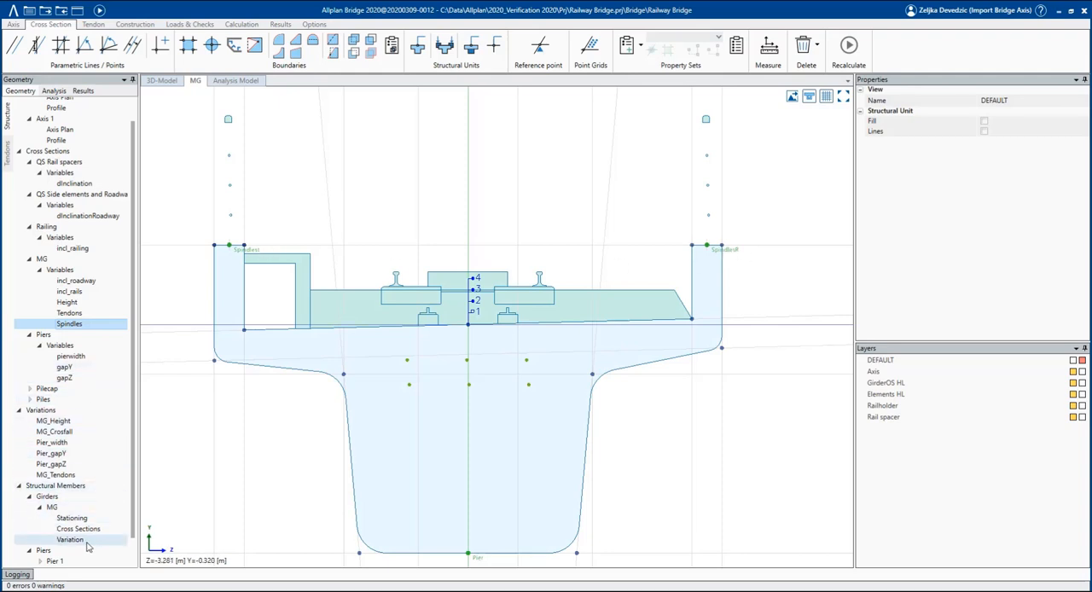
{"action": "left_click", "coordinate": [163, 81]}
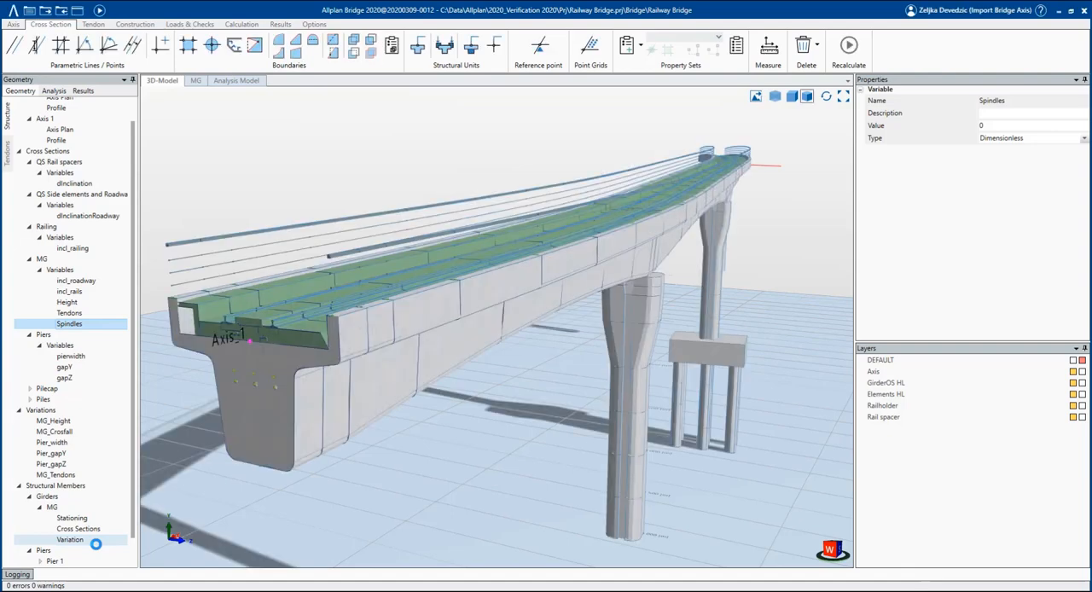
{"action": "left_click", "coordinate": [96, 541]}
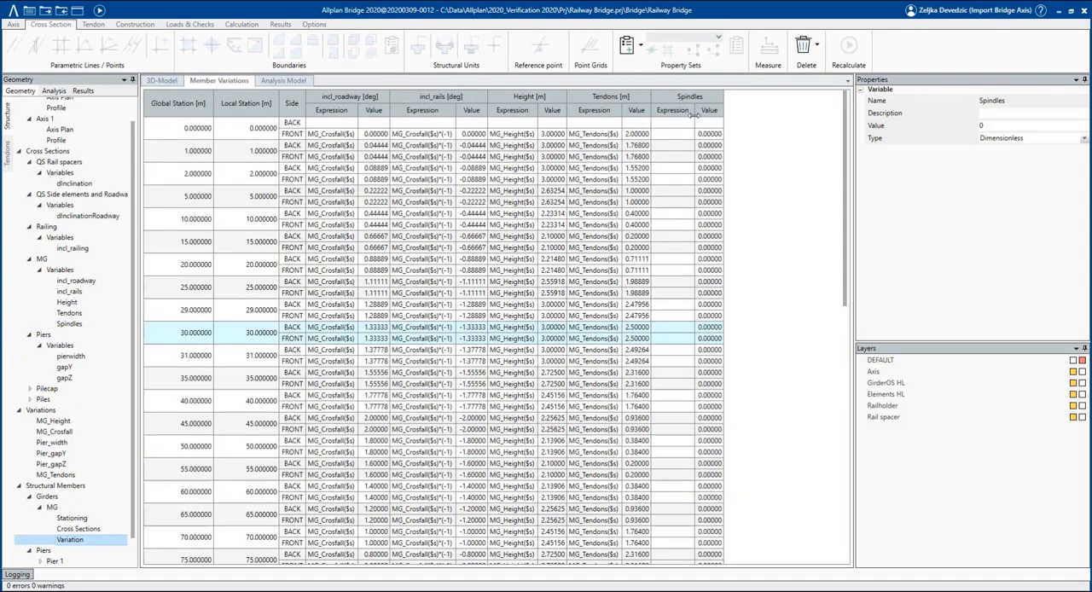
Set the Spindles expression to 1 at the front side of station 0 and apply it to all subsequent stations.
{"action": "left_click", "coordinate": [673, 135]}
{"action": "left_click", "coordinate": [673, 135]}
{"action": "type", "text": "1"}
{"action": "key", "text": "Return"}
{"action": "left_click", "coordinate": [673, 135]}
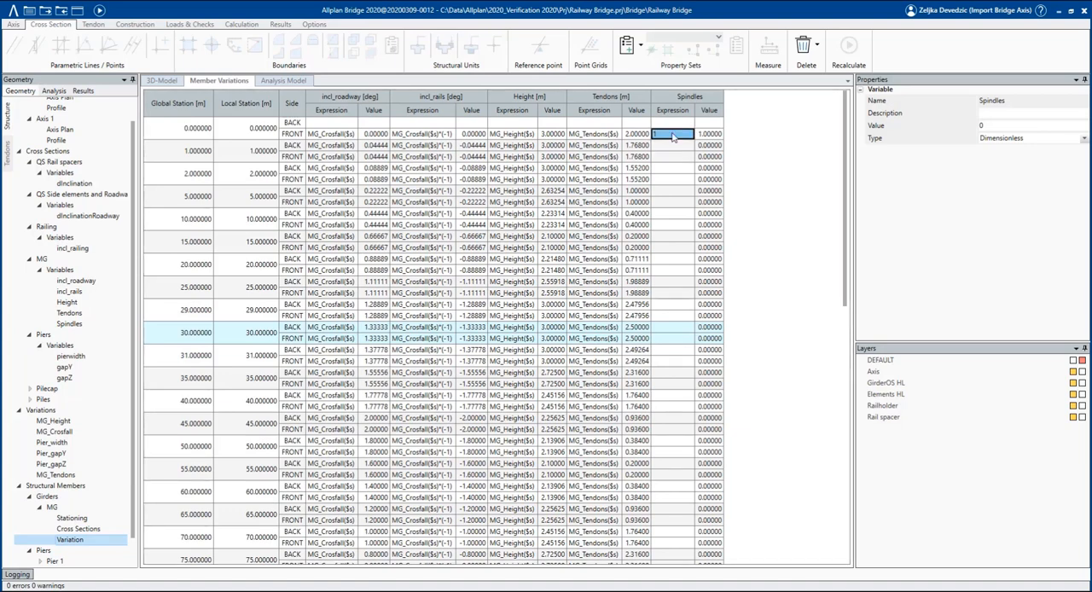
{"action": "right_click", "coordinate": [673, 137]}
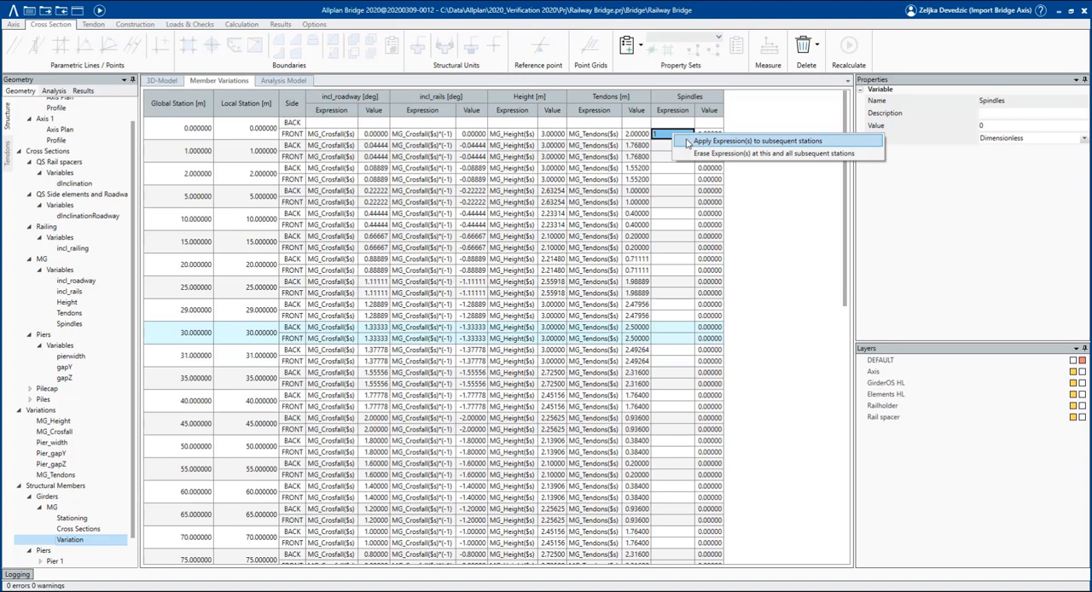
{"action": "left_click", "coordinate": [726, 141]}
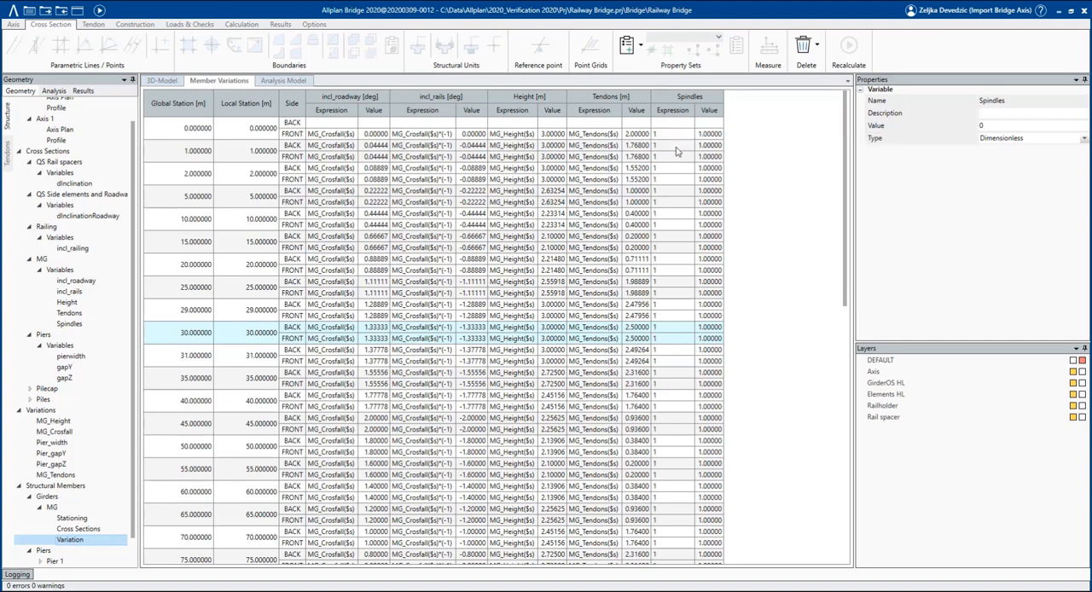
Set the Spindles expression to 0 on the back and front sides of station 1.
{"action": "left_click_drag", "start_coordinate": [676, 148], "coordinate": [673, 155]}
{"action": "type", "text": "0"}
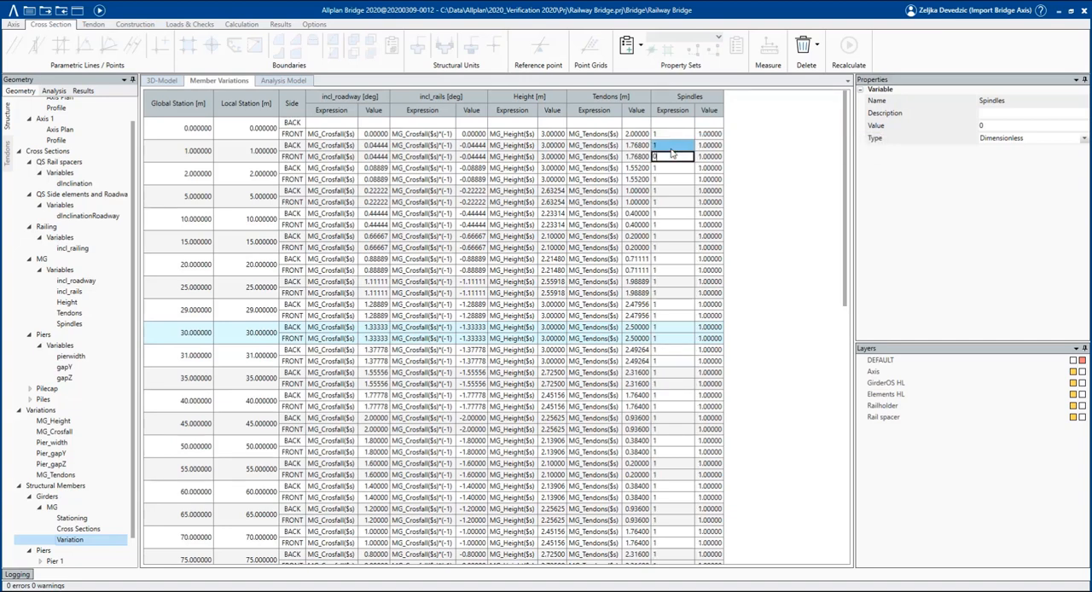
{"action": "key", "text": "Return"}
{"action": "type", "text": "0"}
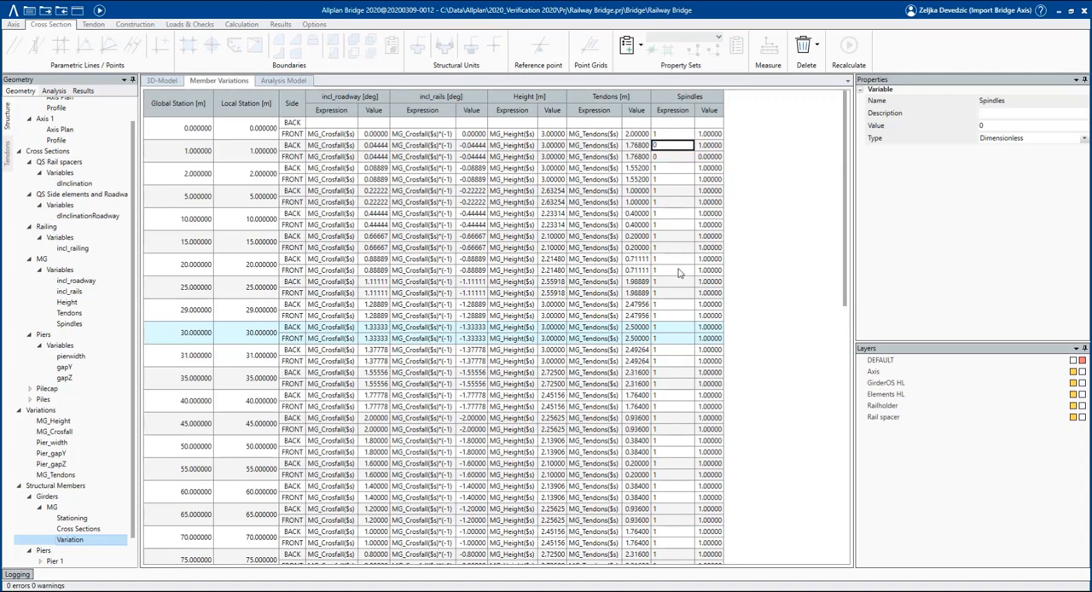
Set the Spindles expression to 0 on both sides of stations 29 and 31, around the first pier axis.
{"action": "left_click", "coordinate": [676, 307]}
{"action": "type", "text": "0"}
{"action": "key", "text": "Return"}
{"action": "type", "text": "0"}
{"action": "key", "text": "Return"}
{"action": "key", "text": "Return"}
{"action": "key", "text": "Return"}
{"action": "type", "text": "0"}
{"action": "key", "text": "Return"}
{"action": "type", "text": "0"}
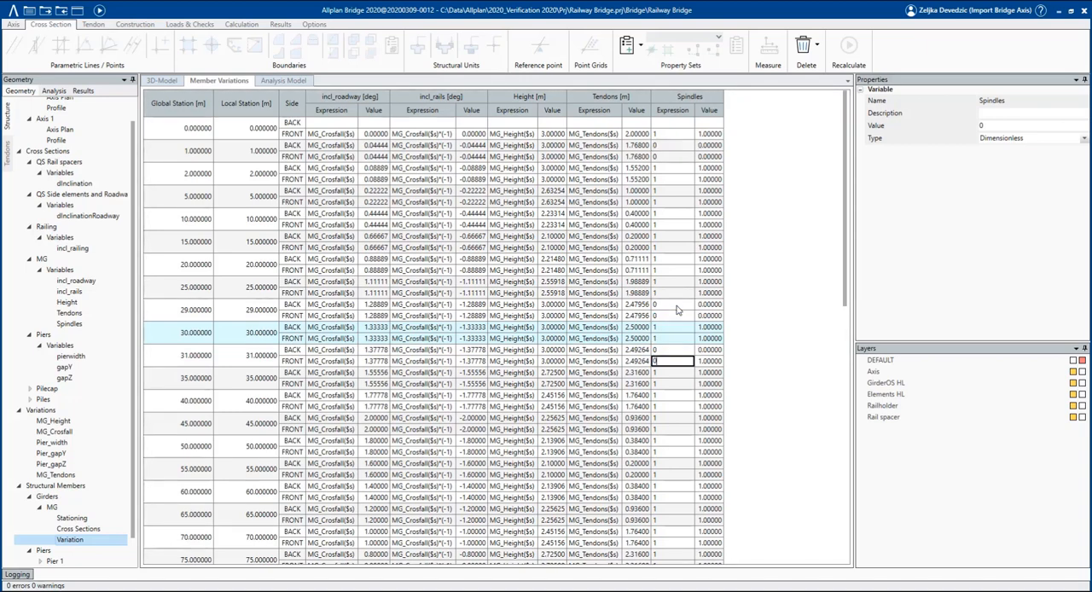
Set the Spindles expression to 0 on both sides of stations 79 and 81.
{"action": "scroll", "coordinate": [678, 310], "scroll_direction": "down", "scroll_amount": 4}
{"action": "left_click", "coordinate": [676, 452]}
{"action": "type", "text": "0"}
{"action": "key", "text": "Return"}
{"action": "type", "text": "0"}
{"action": "key", "text": "Return"}
{"action": "key", "text": "Return"}
{"action": "key", "text": "Return"}
{"action": "type", "text": "0"}
{"action": "key", "text": "Return"}
{"action": "type", "text": "0"}
Set the Spindles expression to 0 on both sides of stations 129 and 131.
{"action": "scroll", "coordinate": [698, 513], "scroll_direction": "down", "scroll_amount": 2}
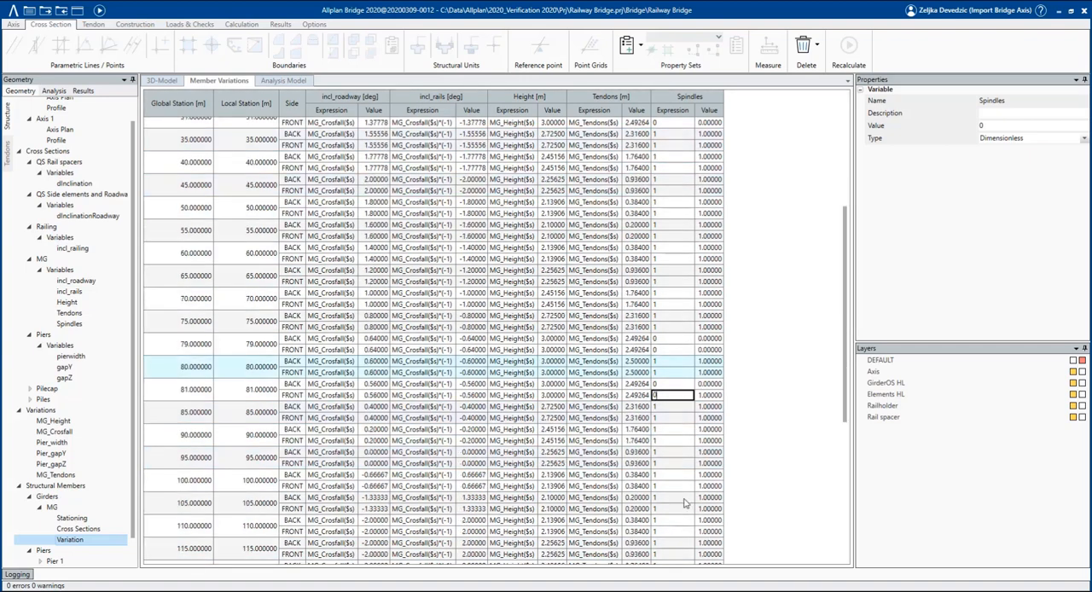
{"action": "scroll", "coordinate": [687, 503], "scroll_direction": "down", "scroll_amount": 6}
{"action": "left_click", "coordinate": [668, 449]}
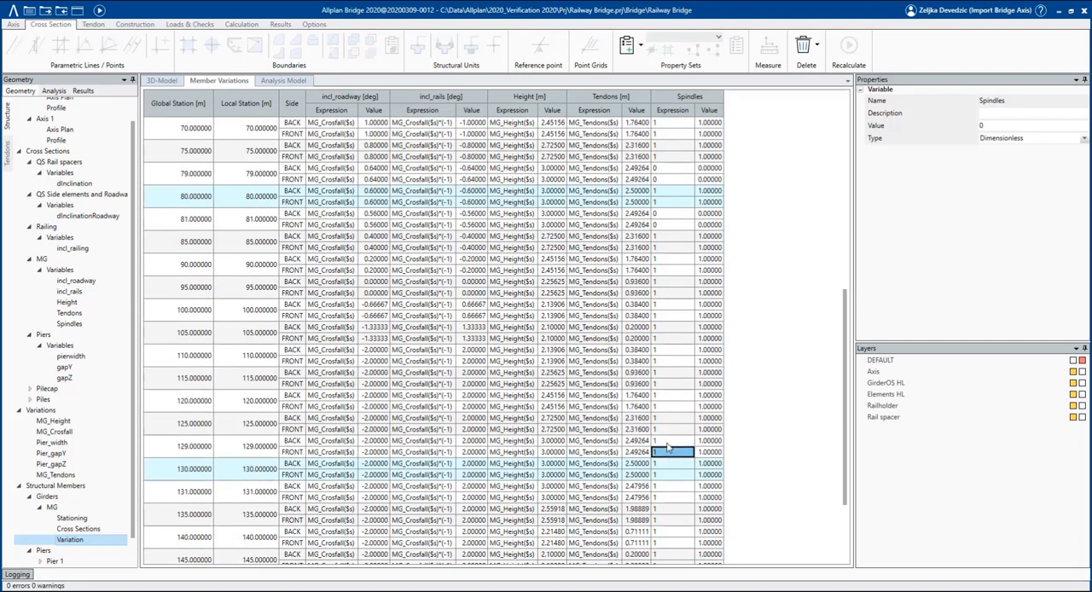
{"action": "key", "text": "Up"}
{"action": "type", "text": "0"}
{"action": "key", "text": "Return"}
{"action": "type", "text": "0"}
{"action": "key", "text": "Return"}
{"action": "key", "text": "Return"}
{"action": "key", "text": "Return"}
{"action": "type", "text": "0"}
{"action": "key", "text": "Return"}
{"action": "type", "text": "0"}
Set the Spindles expression to 0 on both sides of station 159, near the girder's end.
{"action": "scroll", "coordinate": [678, 474], "scroll_direction": "down", "scroll_amount": 3}
{"action": "scroll", "coordinate": [678, 473], "scroll_direction": "down", "scroll_amount": 1}
{"action": "left_click", "coordinate": [659, 544]}
{"action": "left_click", "coordinate": [670, 526]}
{"action": "type", "text": "0"}
{"action": "key", "text": "Return"}
{"action": "type", "text": "0"}
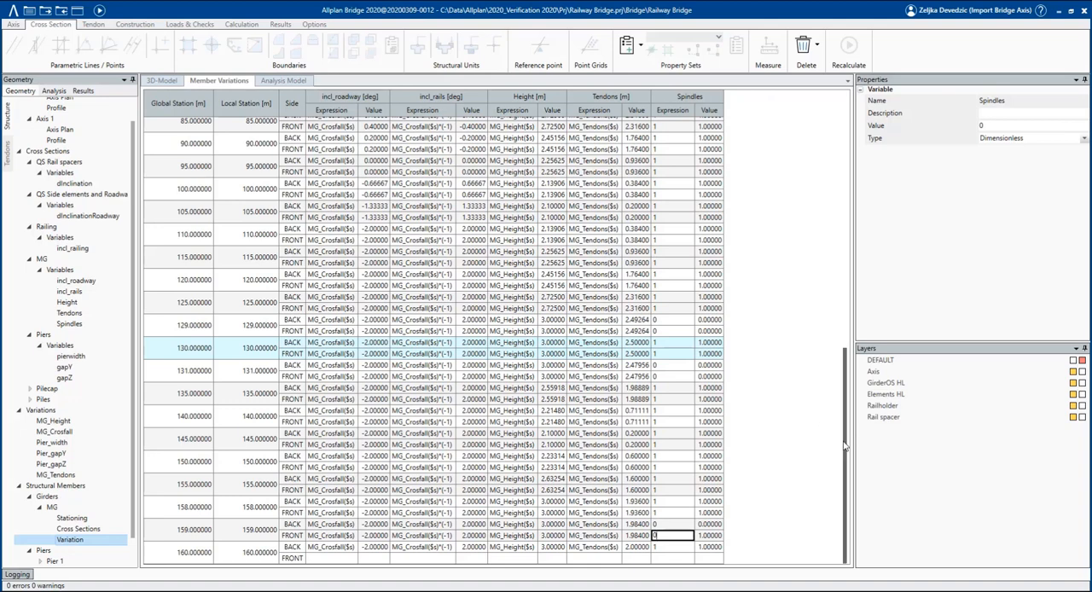
Recalculate the bridge and check the spindle placement points along the girder in the 3D model.
{"action": "left_click", "coordinate": [99, 10]}
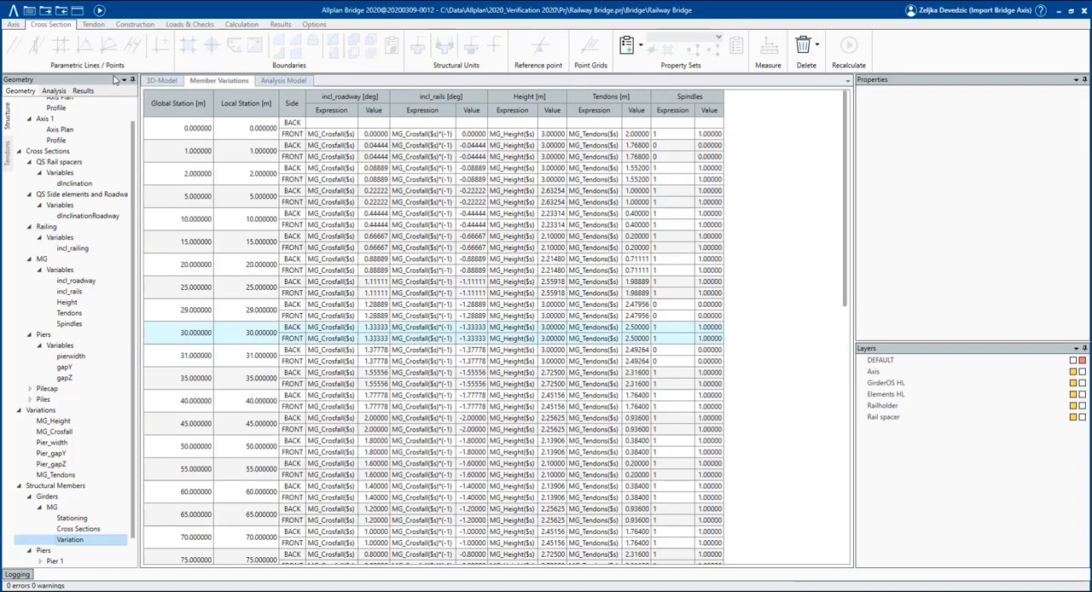
{"action": "left_click", "coordinate": [157, 81]}
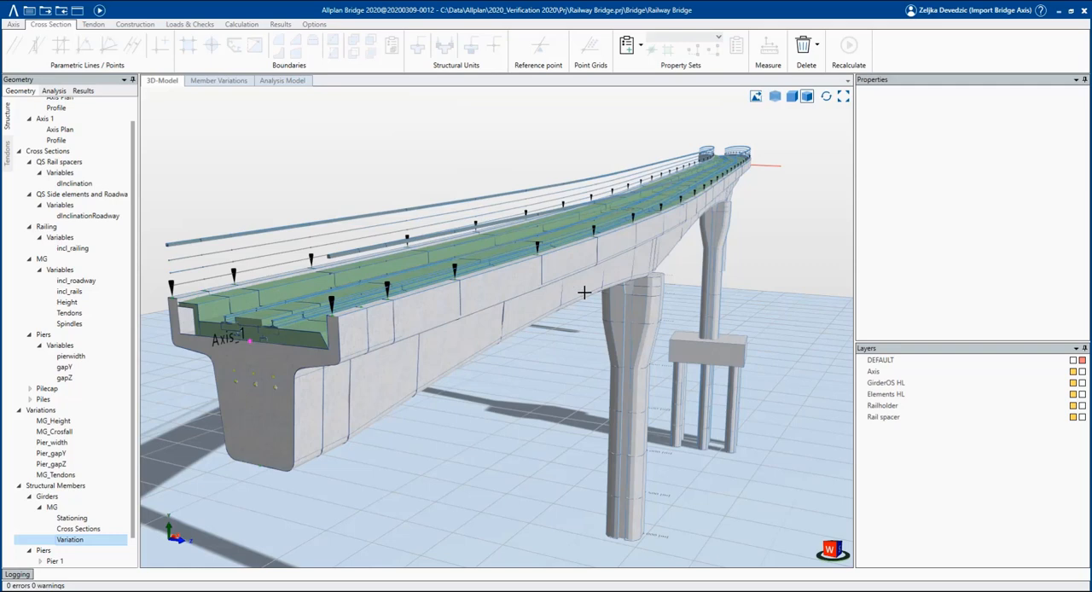
{"action": "middle_click_drag", "start_coordinate": [584, 293], "coordinate": [510, 318]}
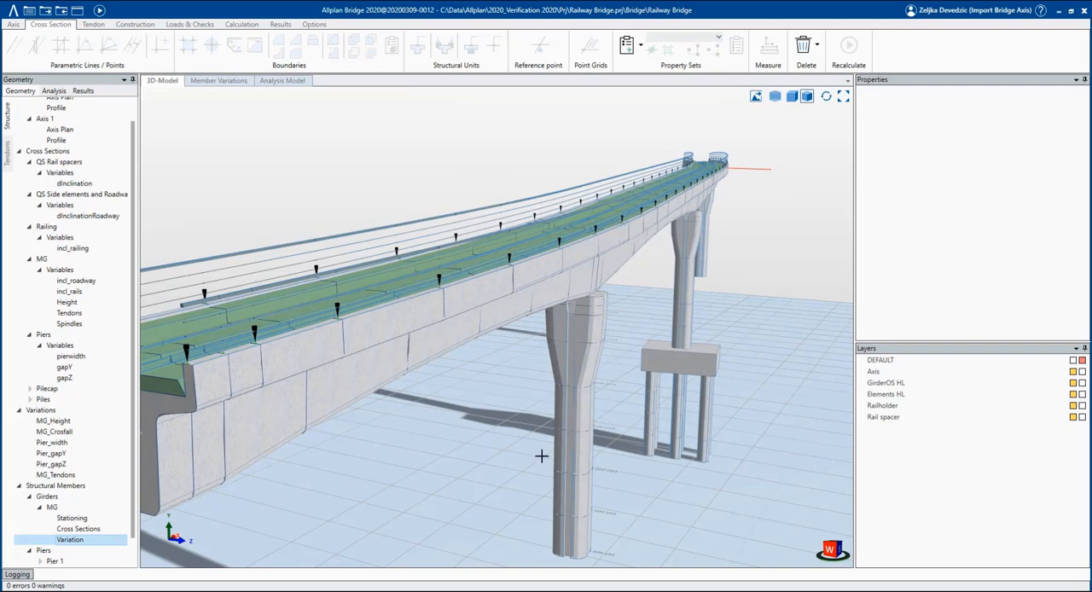
{"action": "scroll", "coordinate": [562, 399], "scroll_direction": "down", "scroll_amount": 2}
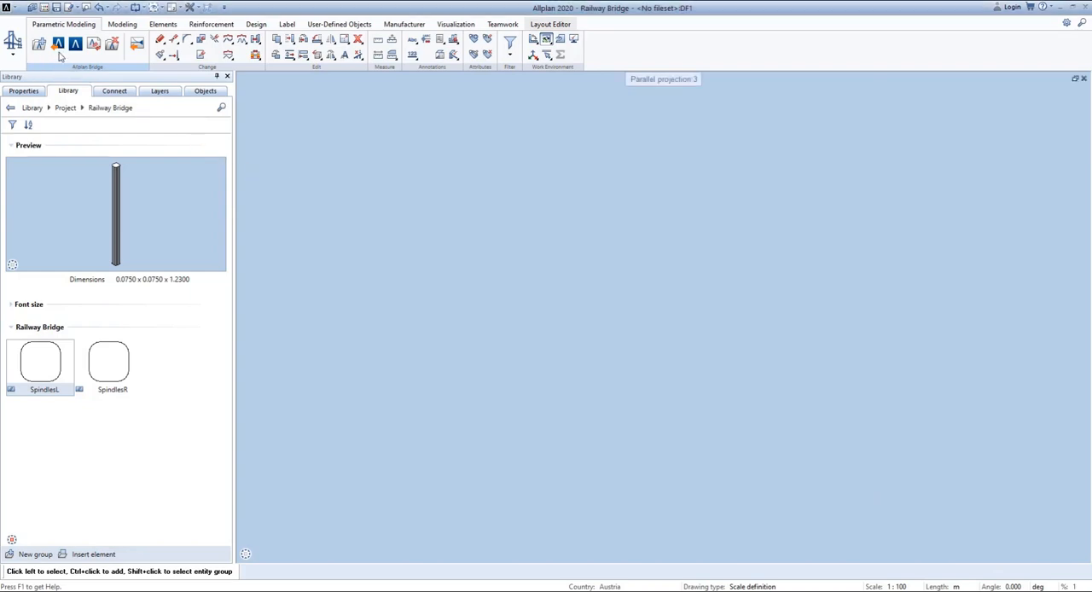
In Allplan, import the Railway Bridge project from the user-defined workspace, including sections, with structural members and tendons in separate drawings.
{"action": "left_click", "coordinate": [59, 47]}
{"action": "left_click", "coordinate": [565, 350]}
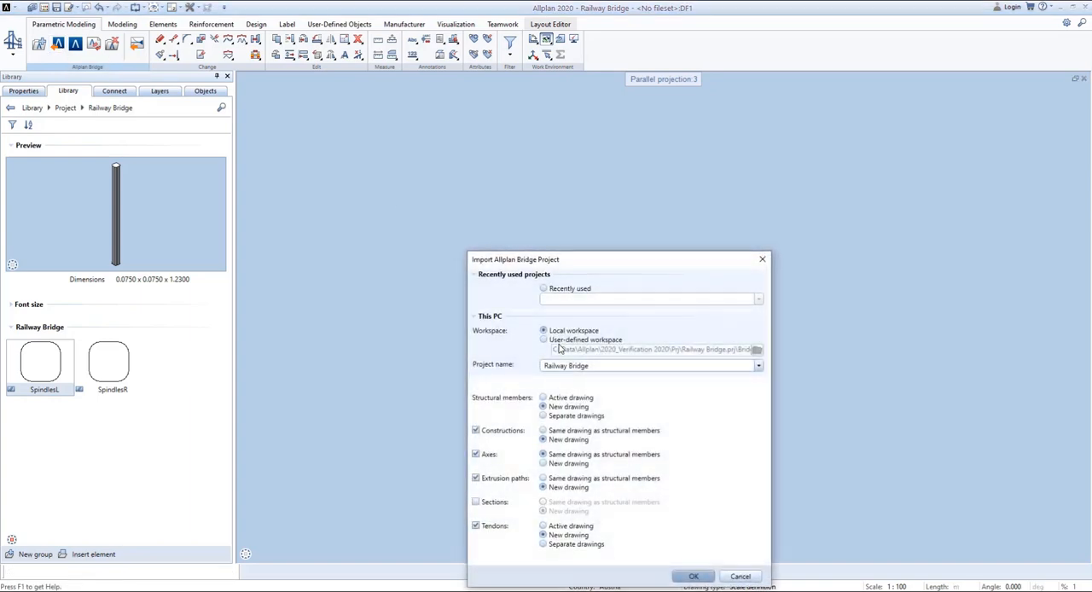
{"action": "left_click_drag", "start_coordinate": [563, 261], "coordinate": [506, 166]}
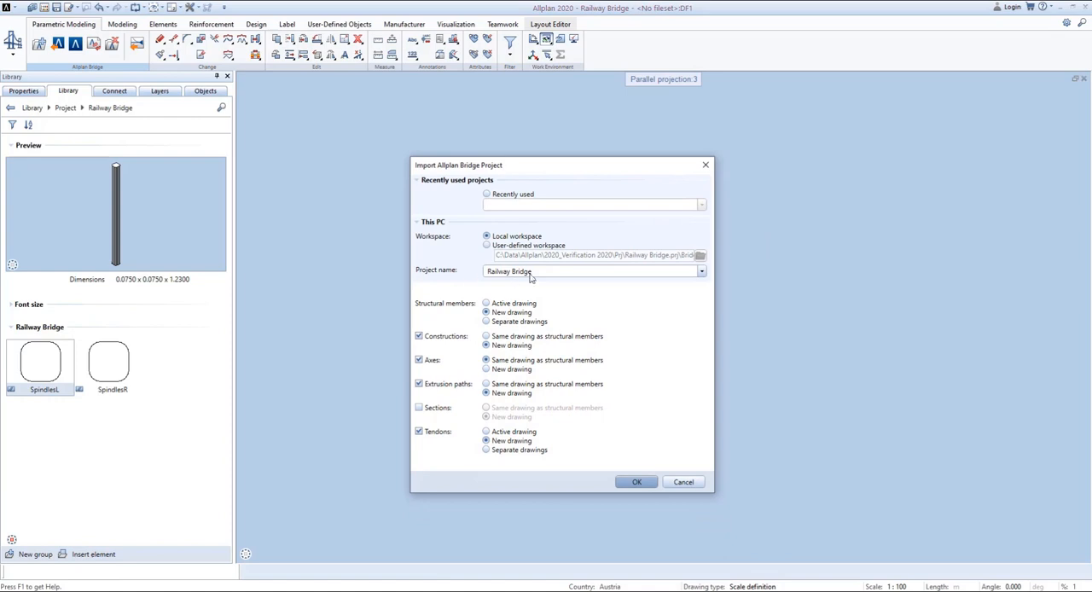
{"action": "left_click", "coordinate": [512, 247]}
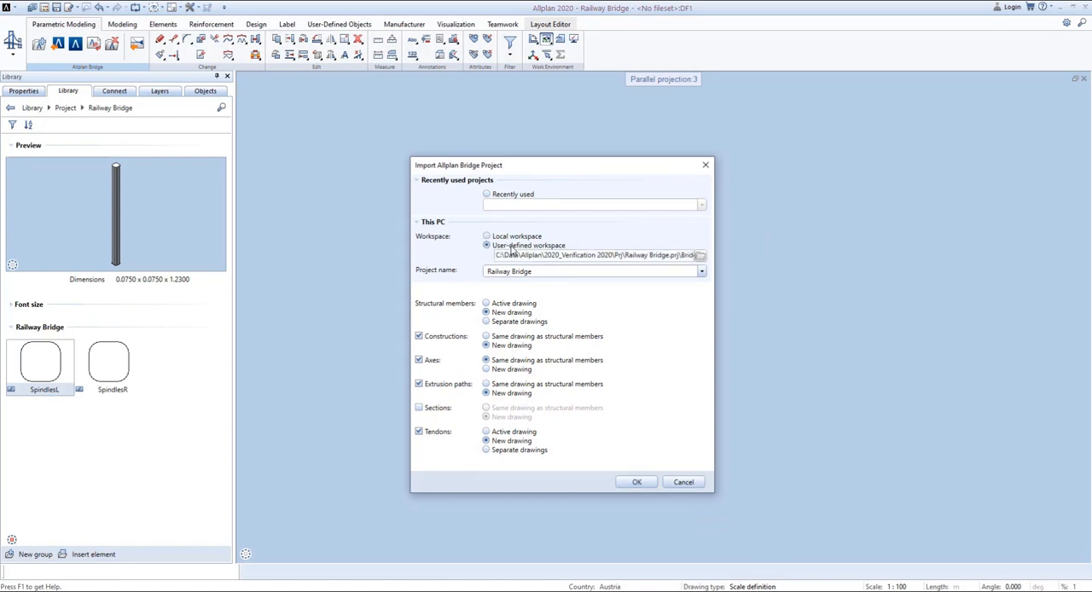
{"action": "left_click", "coordinate": [487, 322]}
{"action": "left_click", "coordinate": [418, 408]}
{"action": "left_click", "coordinate": [487, 449]}
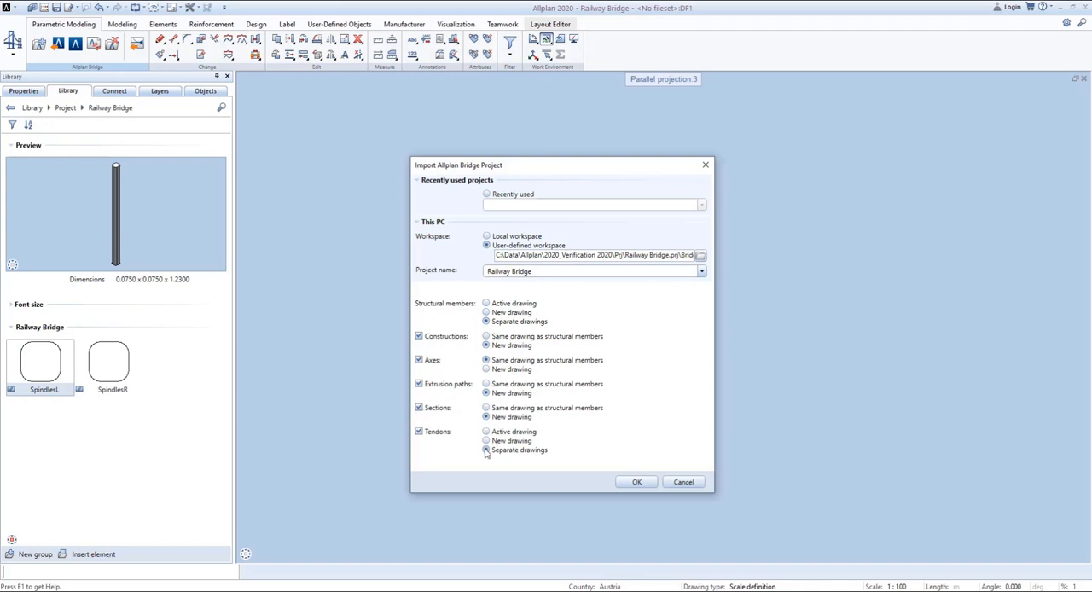
{"action": "left_click", "coordinate": [637, 483]}
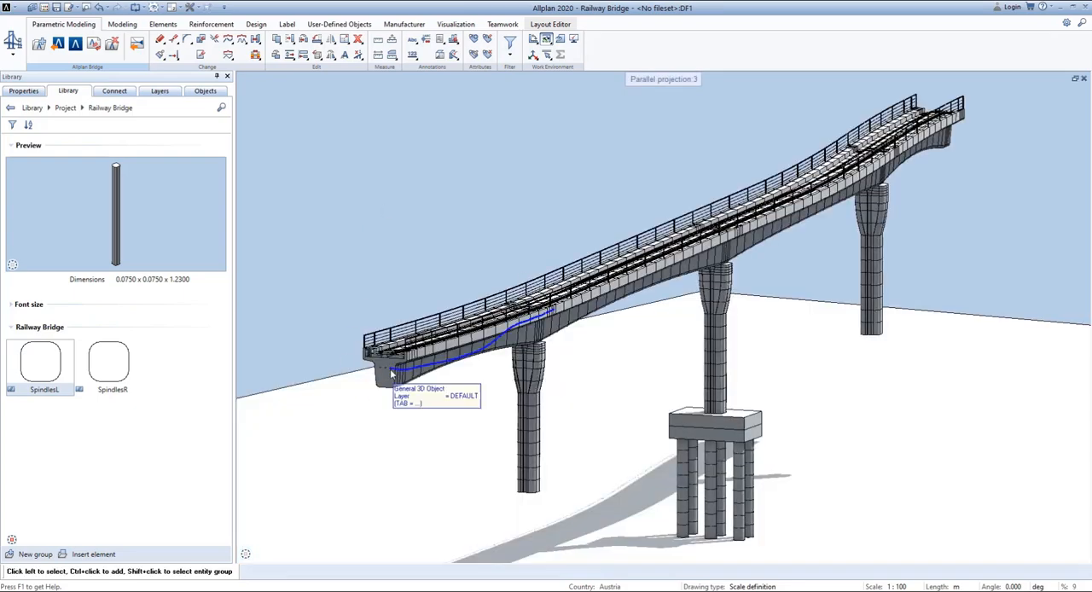
Inspect the imported railing, and isolate the Railway Bridge/Tendons group by hiding all other objects.
{"action": "scroll", "coordinate": [380, 352], "scroll_direction": "up", "scroll_amount": 1}
{"action": "scroll", "coordinate": [363, 298], "scroll_direction": "up", "scroll_amount": 3}
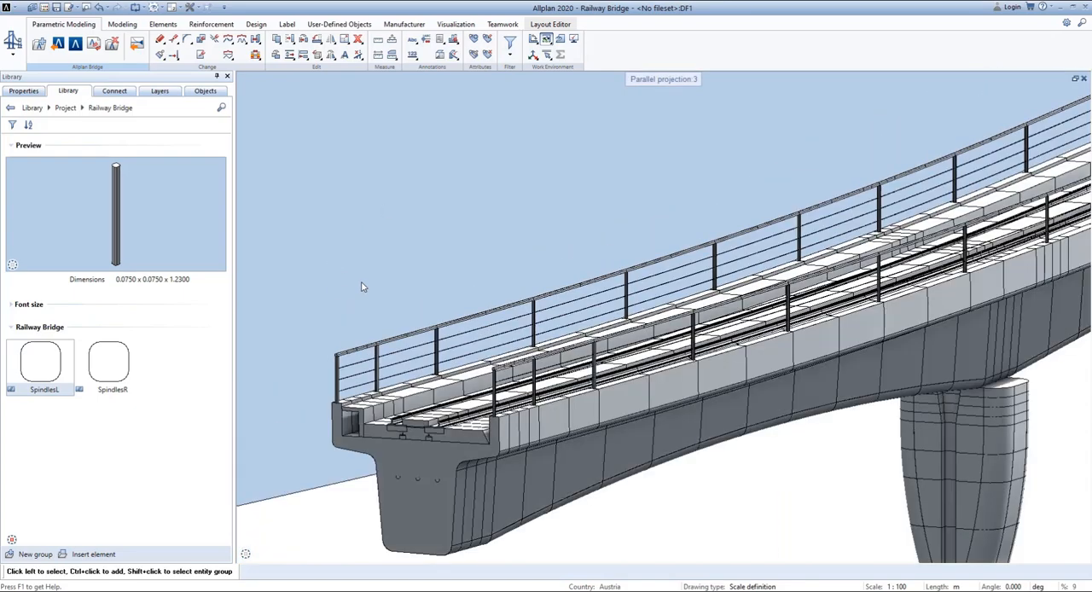
{"action": "scroll", "coordinate": [299, 401], "scroll_direction": "up", "scroll_amount": 1}
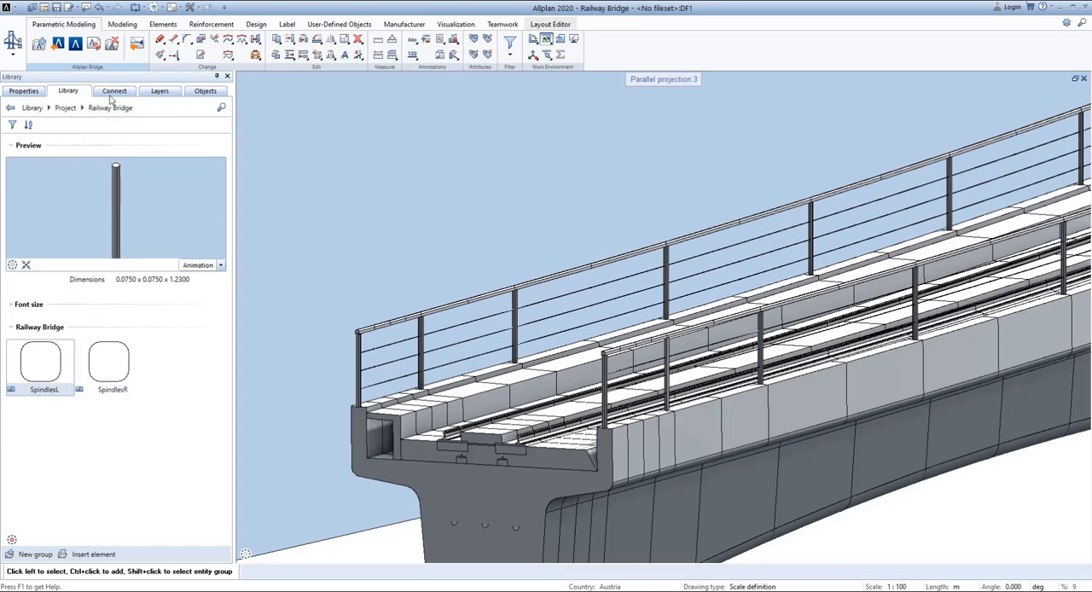
{"action": "left_click", "coordinate": [206, 92]}
{"action": "scroll", "coordinate": [390, 181], "scroll_direction": "down", "scroll_amount": 3}
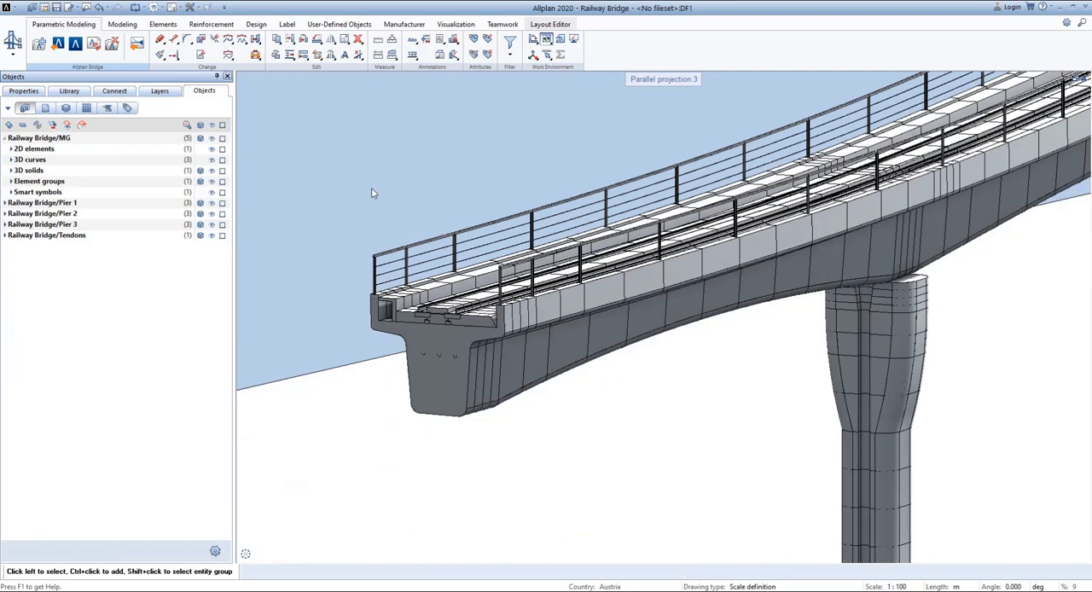
{"action": "middle_click", "coordinate": [360, 203]}
{"action": "middle_click", "coordinate": [360, 203]}
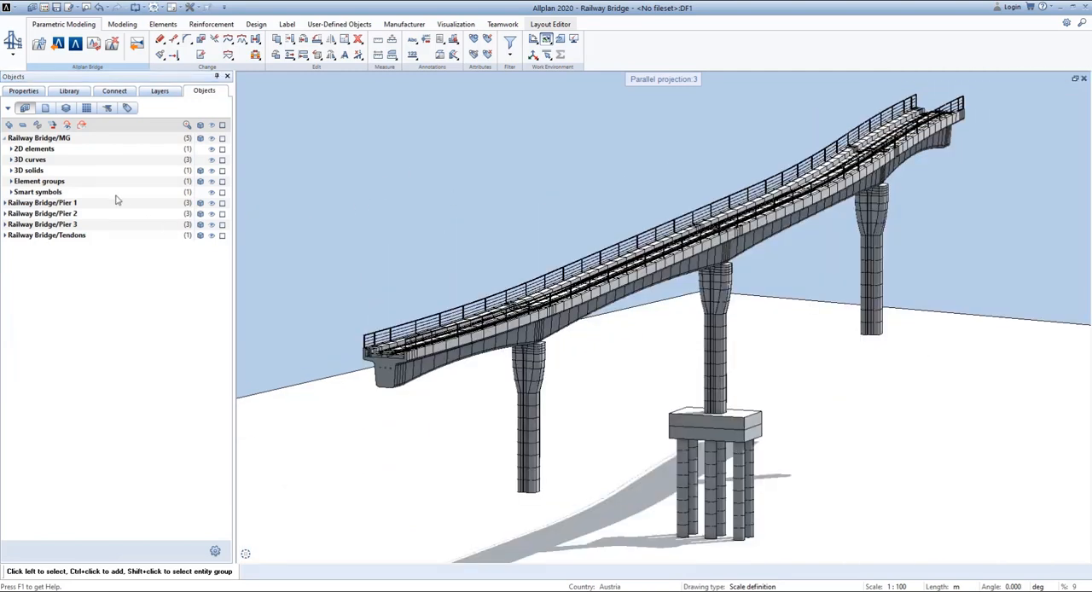
{"action": "left_click", "coordinate": [5, 237]}
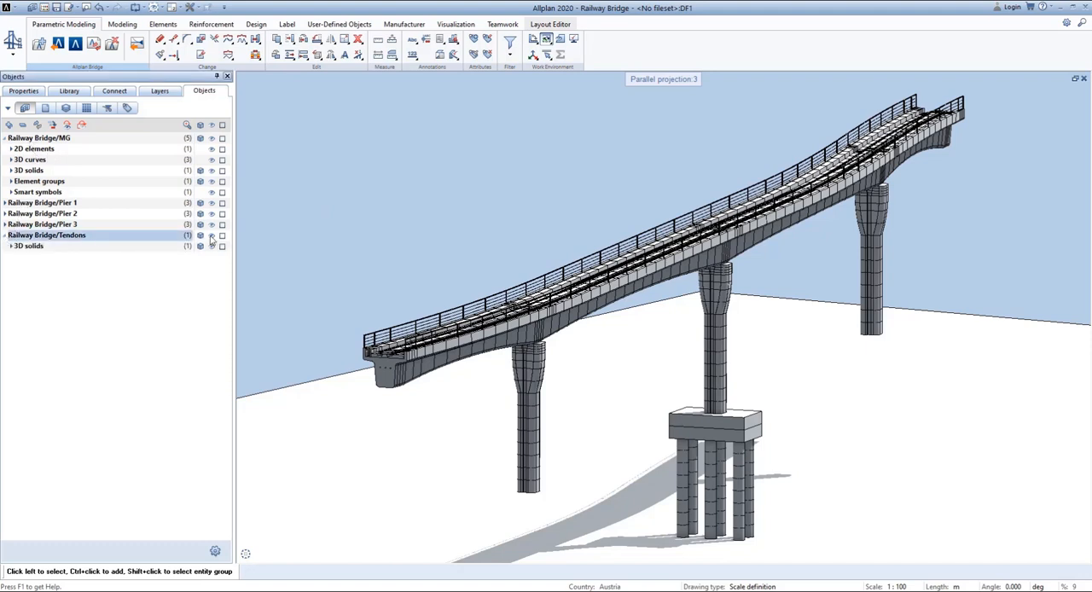
{"action": "left_click", "coordinate": [213, 126]}
{"action": "left_click", "coordinate": [212, 235]}
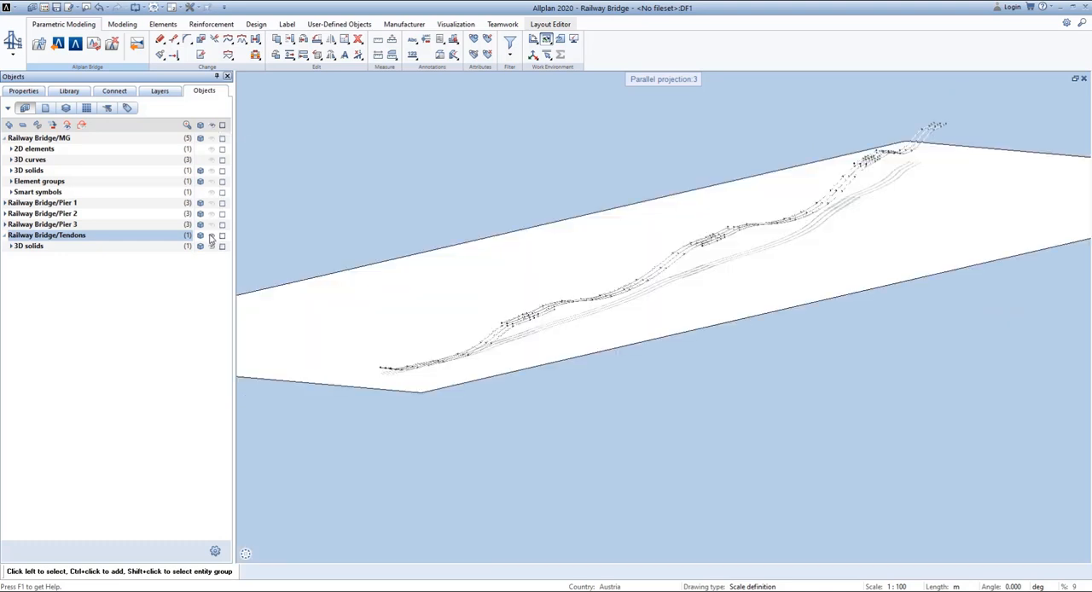
{"action": "scroll", "coordinate": [409, 370], "scroll_direction": "up", "scroll_amount": 3}
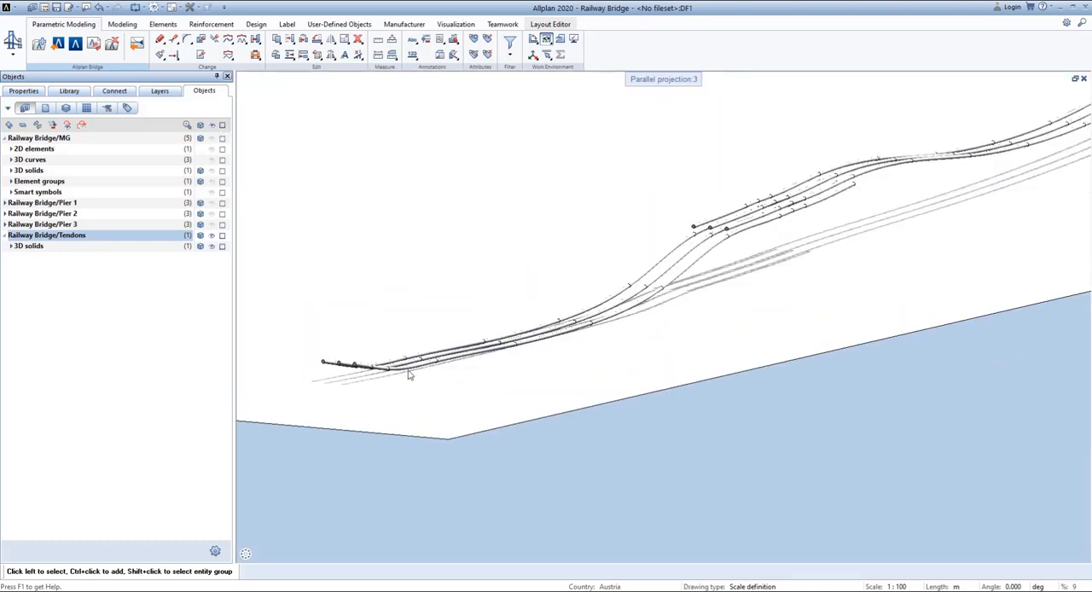
Make the MG girder and Pier 1, Pier 2 and Pier 3 visible again alongside the tendons.
{"action": "left_click", "coordinate": [212, 137]}
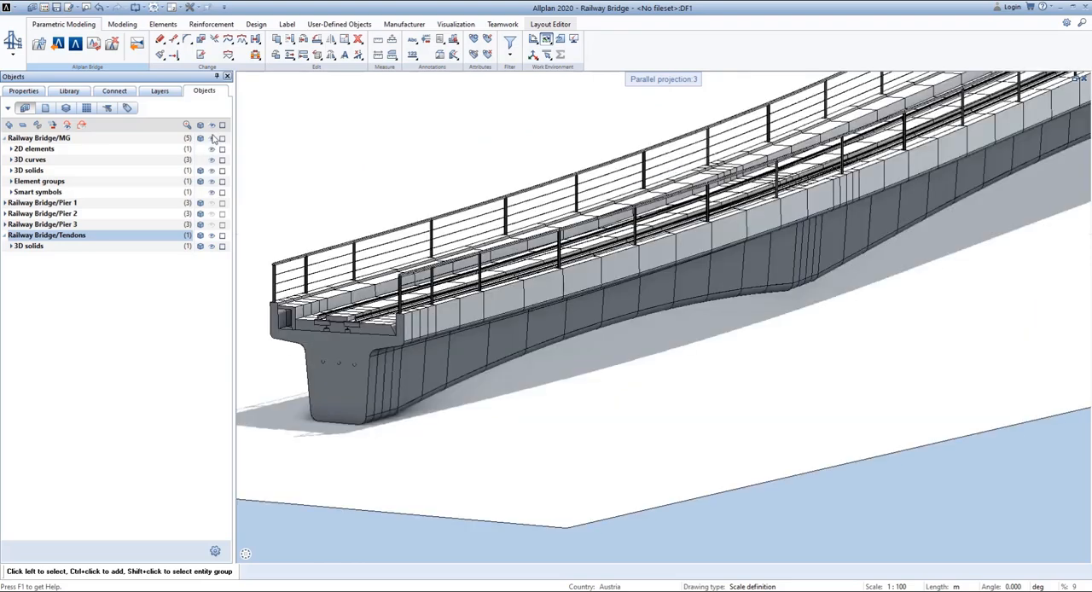
{"action": "scroll", "coordinate": [381, 345], "scroll_direction": "down", "scroll_amount": 5}
{"action": "scroll", "coordinate": [354, 290], "scroll_direction": "up", "scroll_amount": 3}
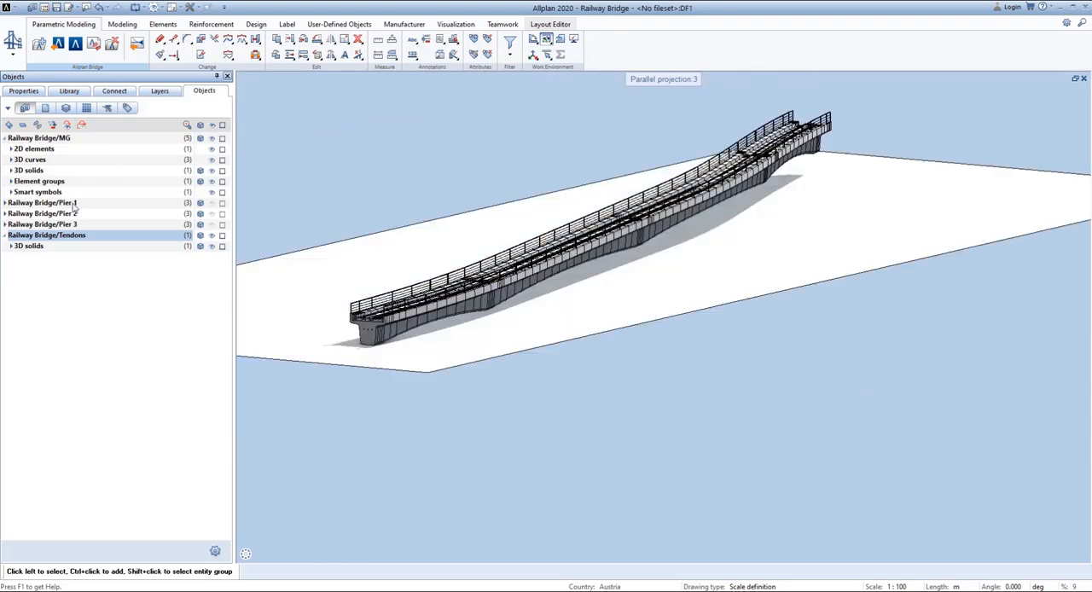
{"action": "left_click", "coordinate": [211, 204]}
{"action": "left_click", "coordinate": [212, 214]}
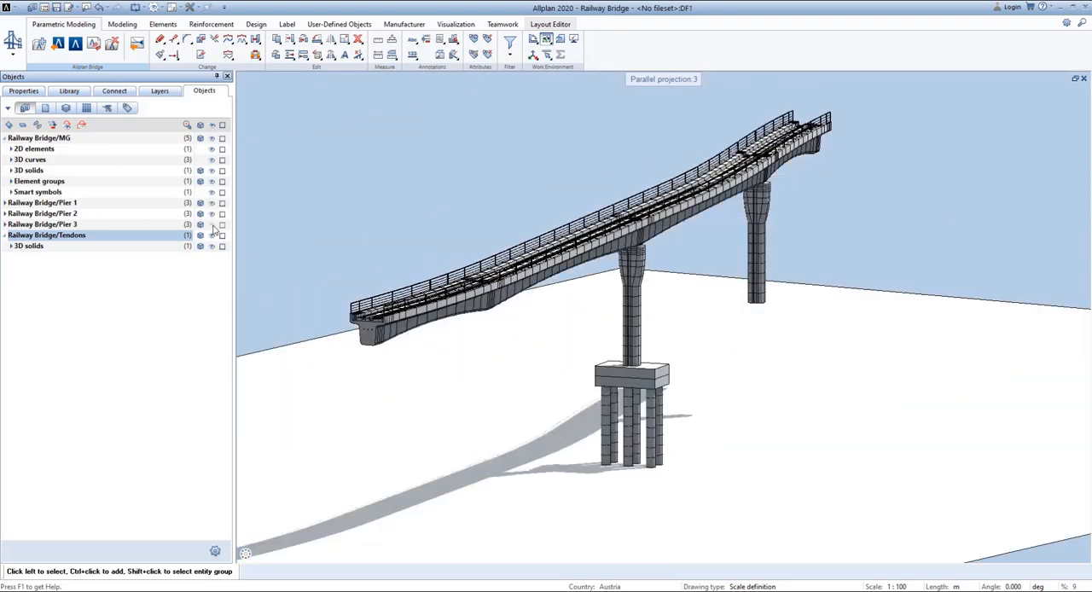
{"action": "left_click", "coordinate": [212, 224]}
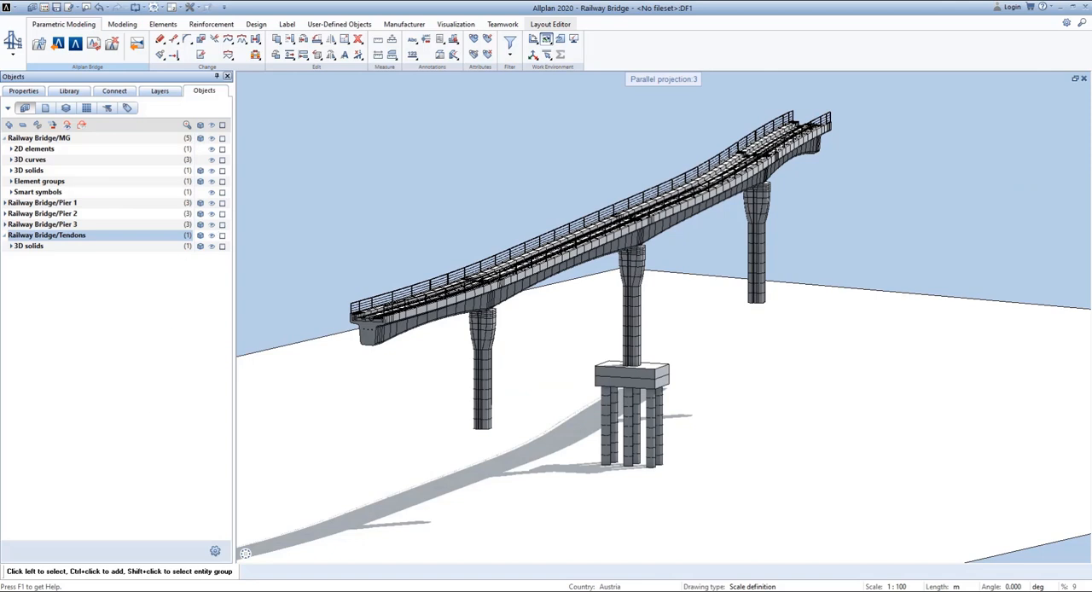